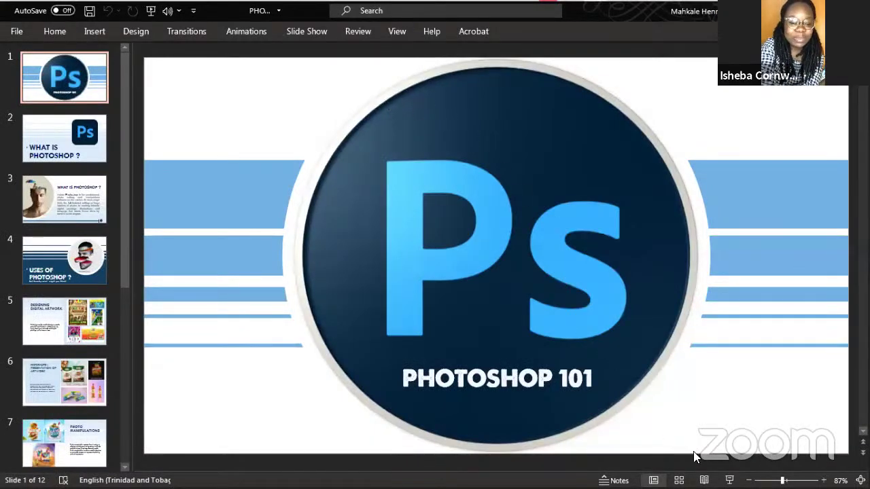
Start the Photoshop 101 slide show from slide 1.
left_click(730, 479)
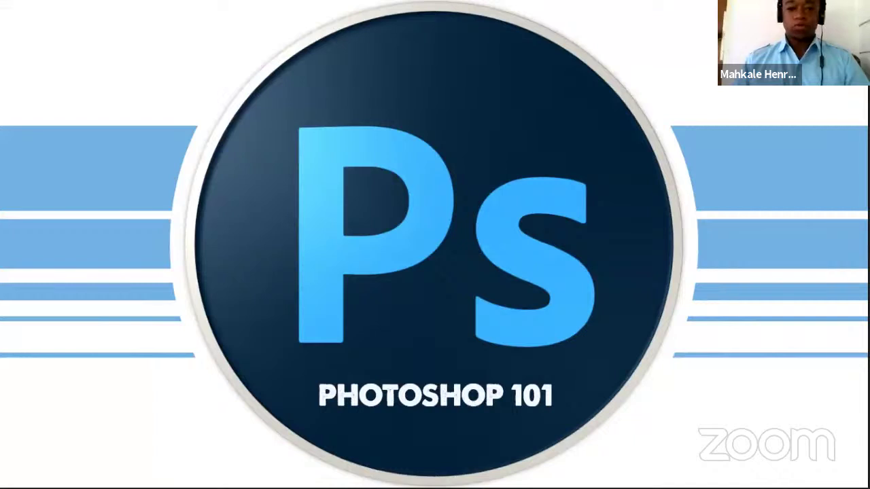
Advance through What is Photoshop?, Uses of Photoshop? and Designing Digital Artwork to the Mock-ups slide.
key("Right")
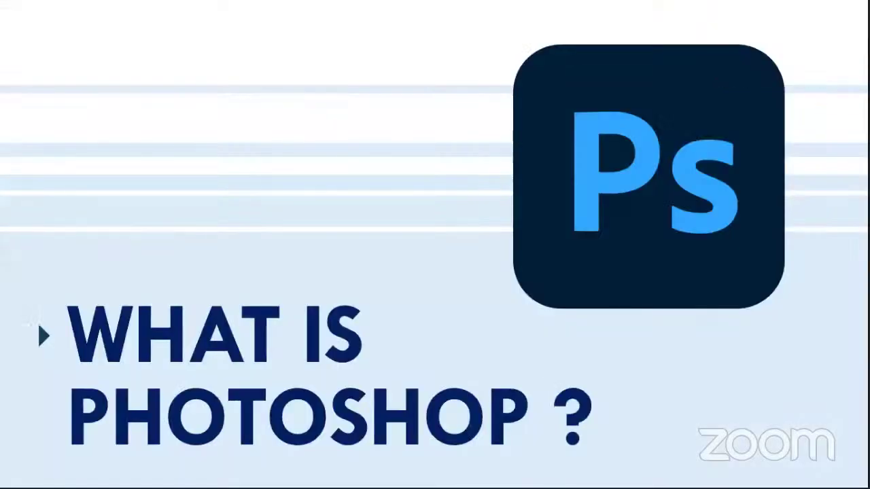
key("Right")
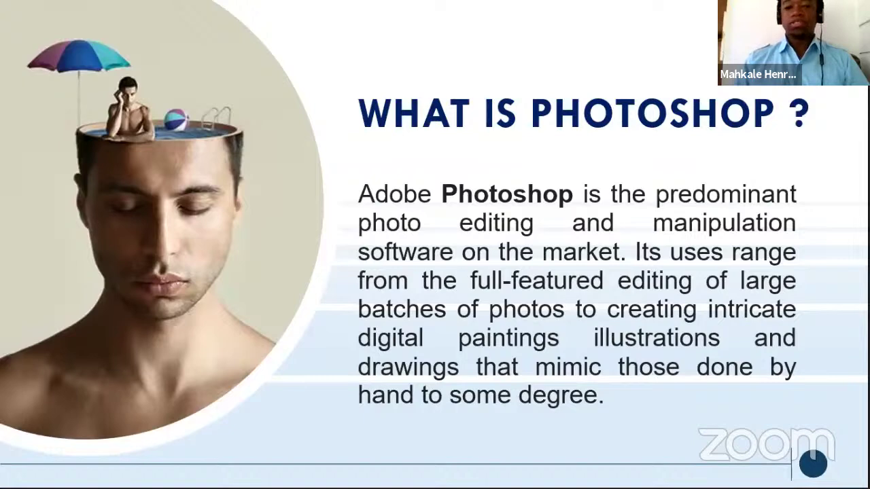
left_click(717, 321)
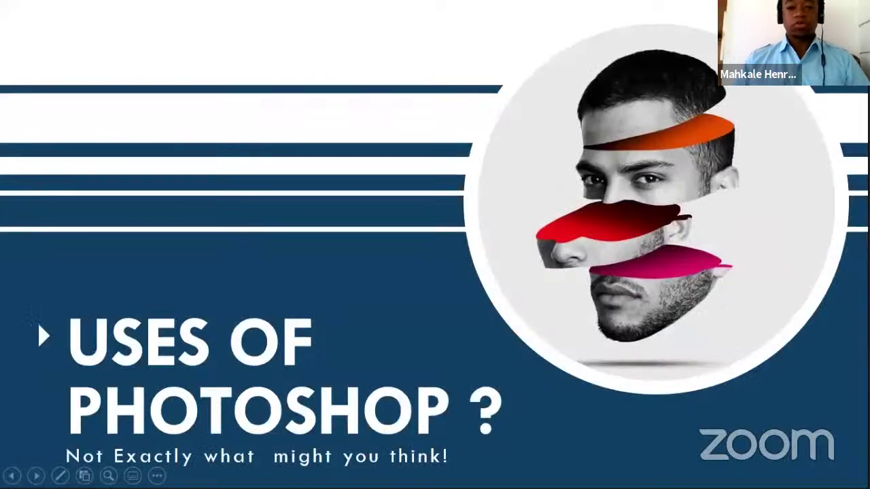
left_click(604, 363)
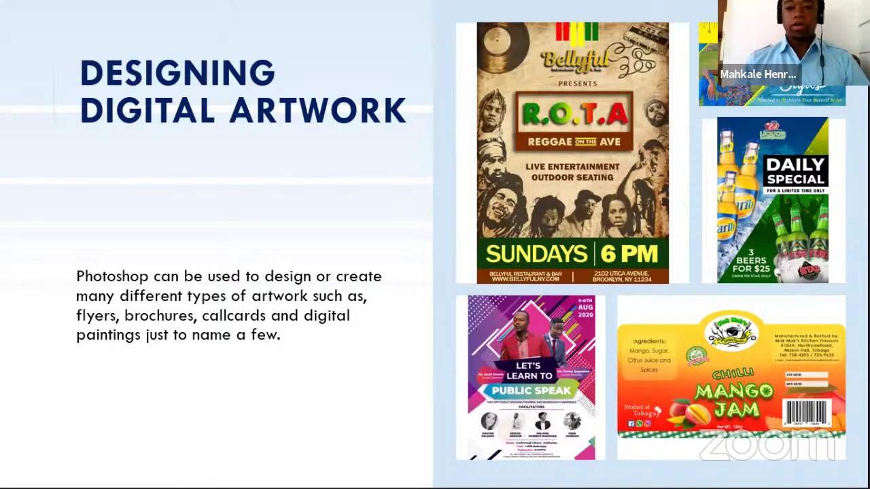
key("Right")
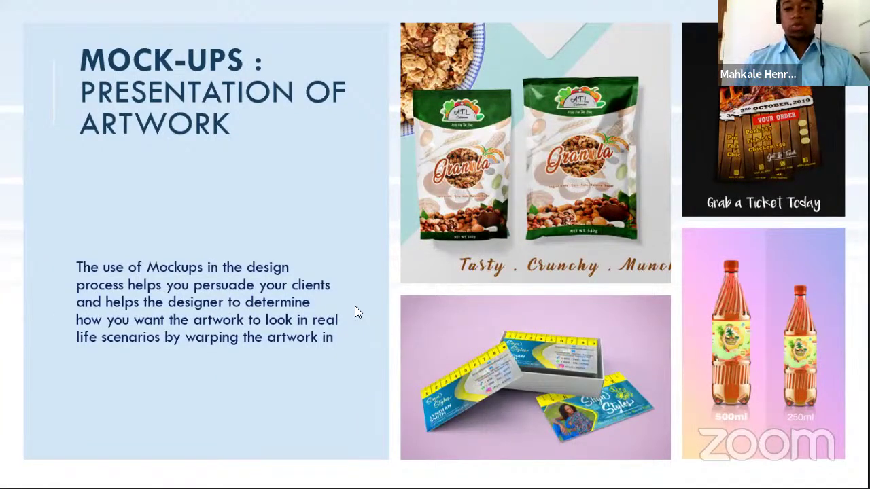
Advance past Photo Manipulations toward slide 10, 'What's In It For'.
key("Right")
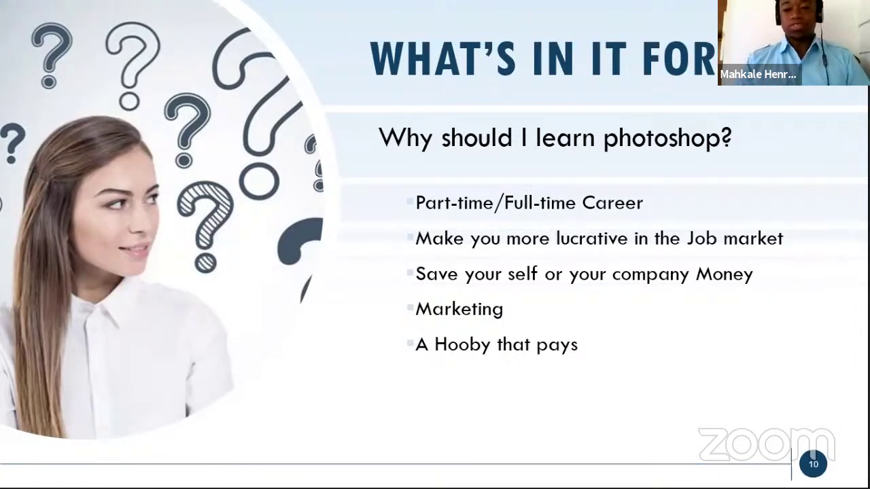
Bring up and dismiss the slide show navigation menu, then advance to the Thank You slide.
right_click(450, 310)
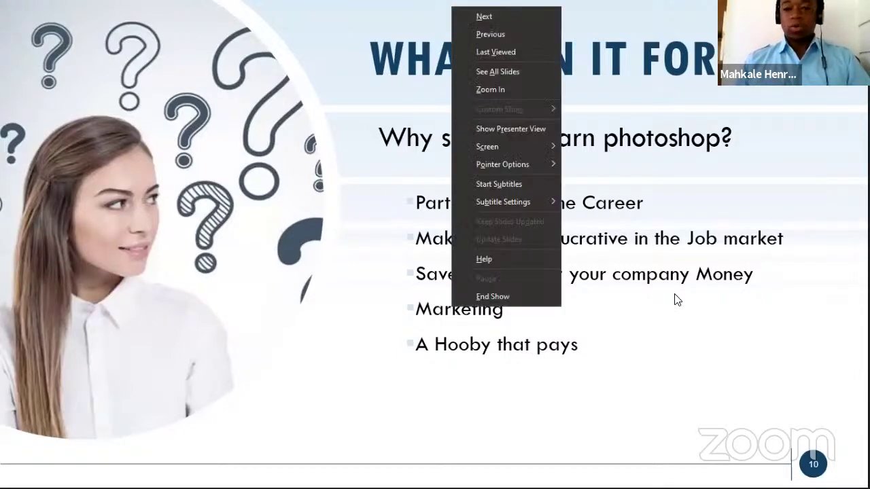
left_click(676, 299)
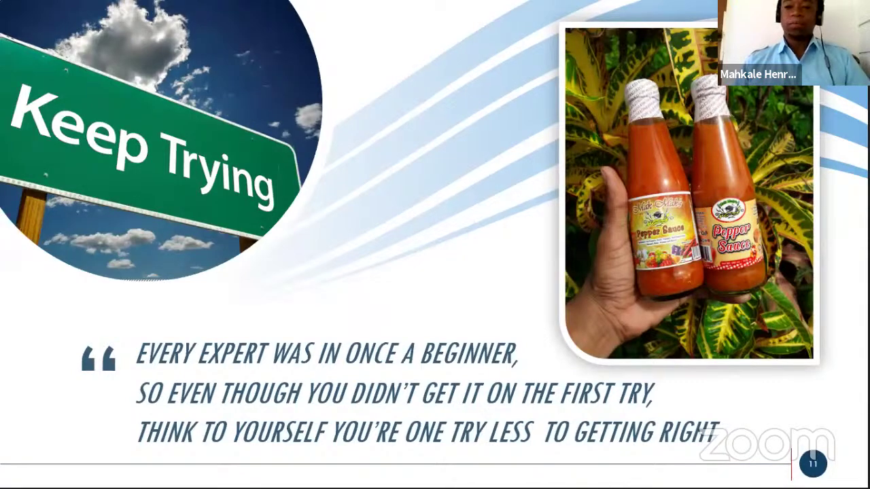
key("Right")
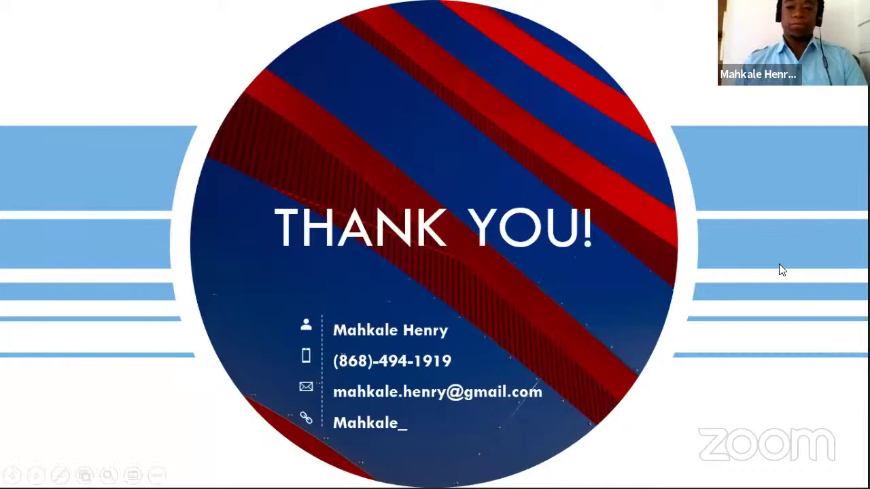
End the slide show and return to PowerPoint's editing view.
key("Escape")
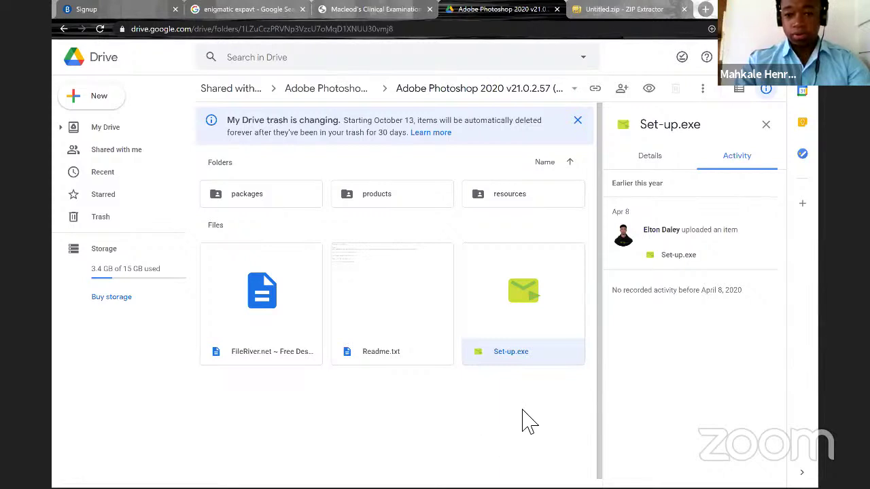
right_click(504, 355)
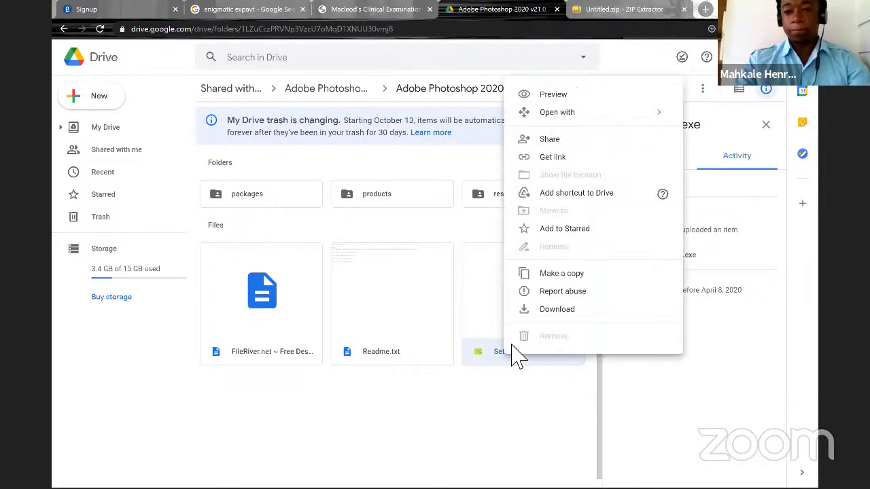
left_click(547, 311)
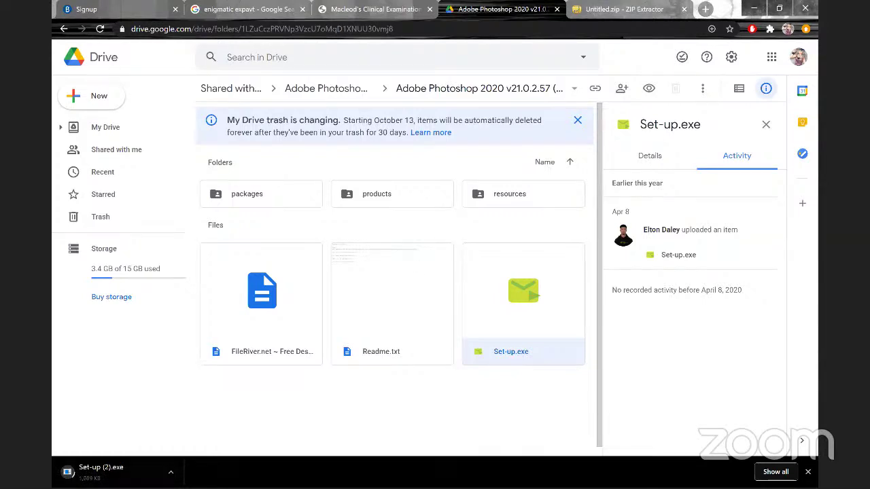
left_click(170, 471)
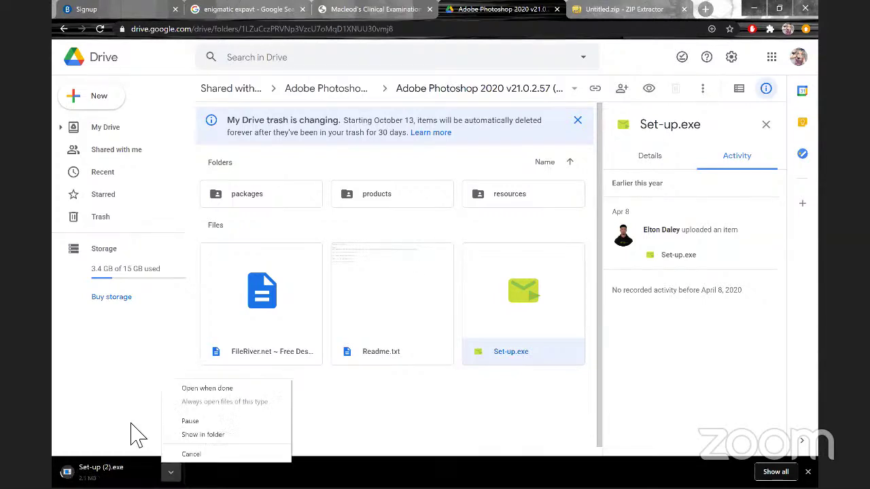
left_click(136, 178)
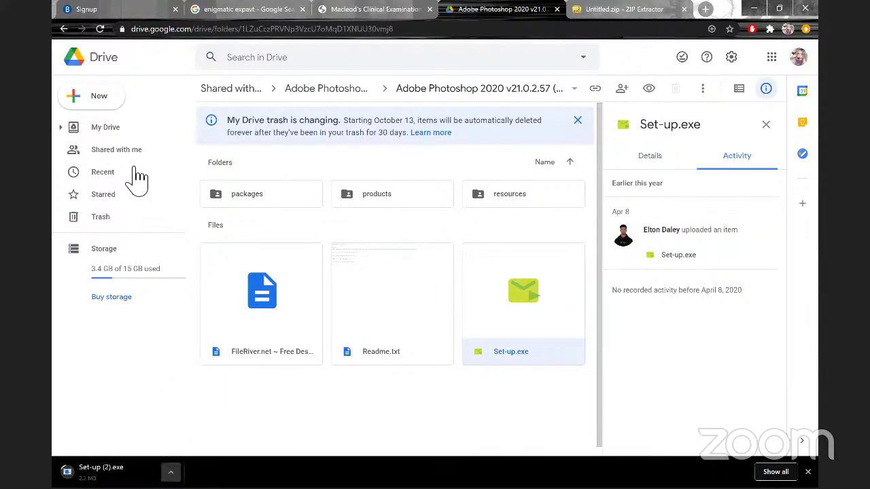
Download the Adobe Photoshop 2020 v21.0.2.57 (x64) folder from the parent folder as a zip.
left_click(64, 29)
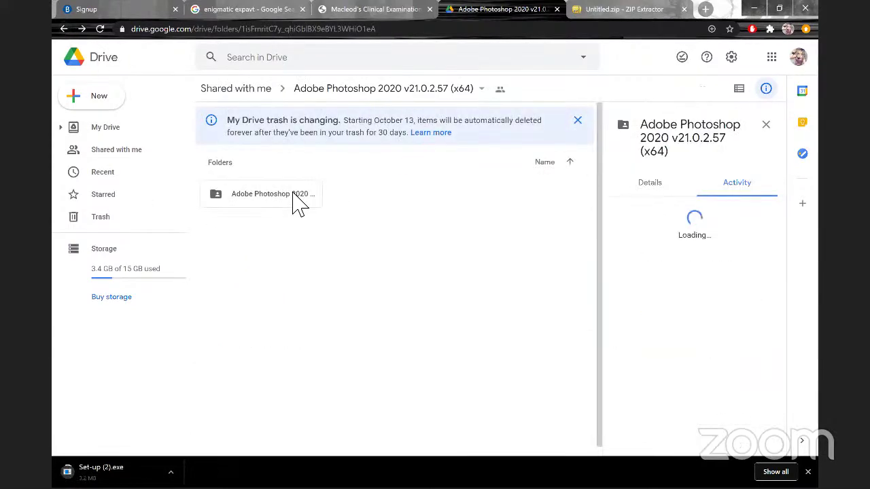
right_click(325, 418)
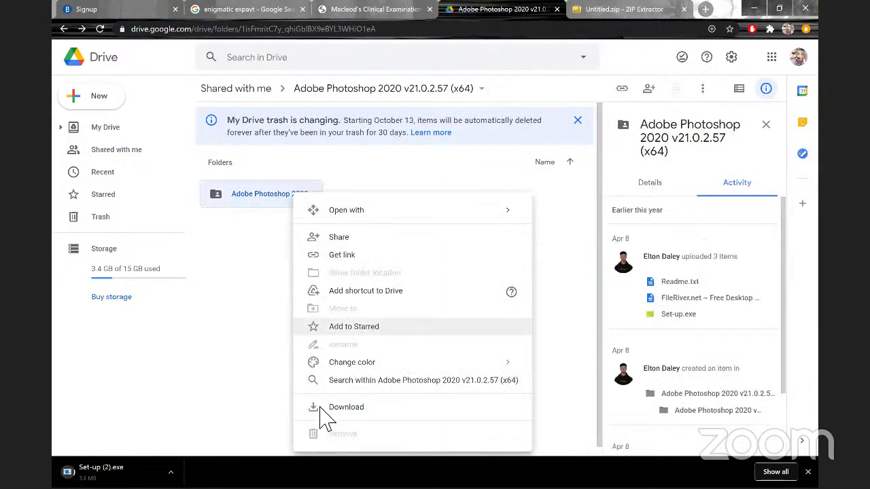
left_click(337, 408)
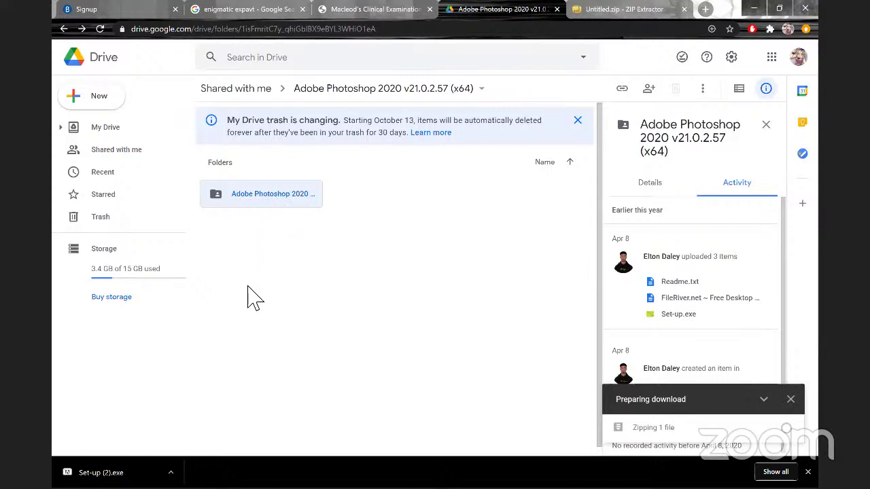
Start a second download of the Photoshop folder and cancel the first zip in progress.
right_click(249, 199)
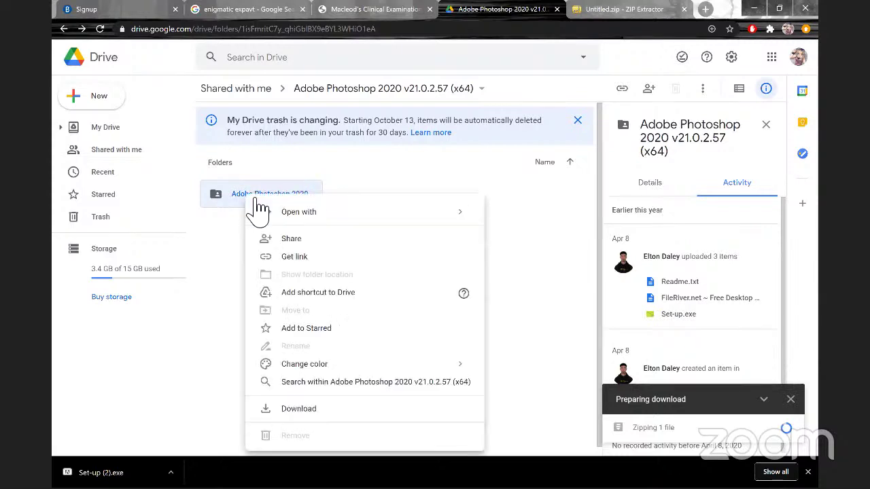
left_click(269, 416)
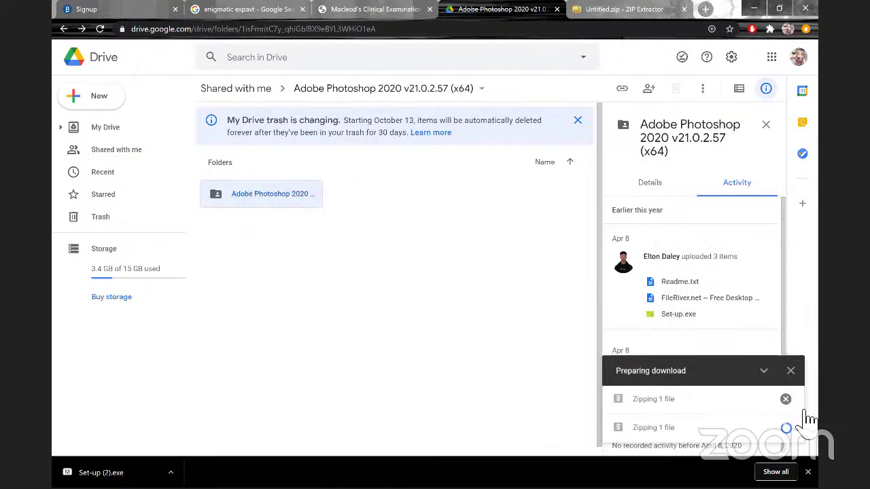
left_click(786, 400)
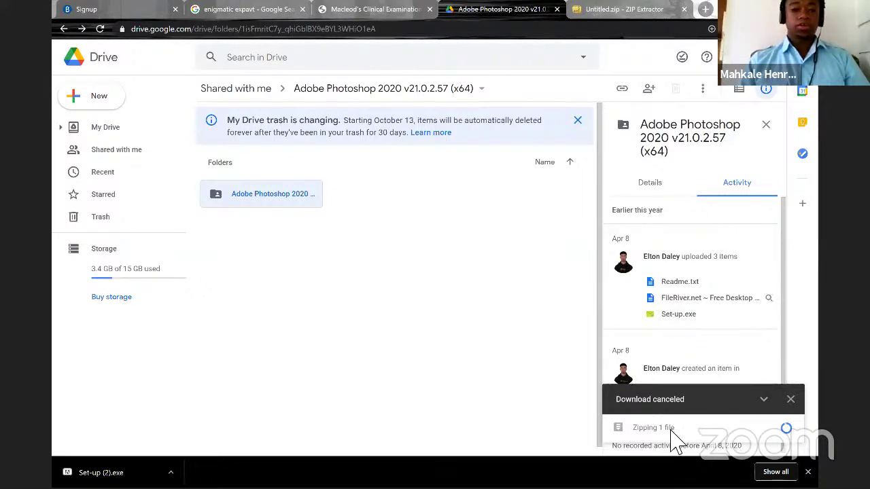
mouse_move(675, 434)
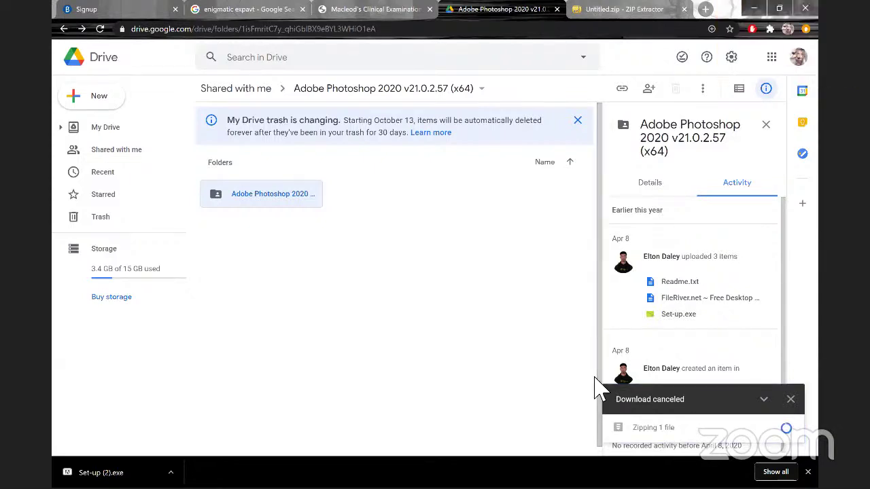
Open Chrome's Downloads page, then switch to the Untitled.zip ZIP Extractor tab showing Set-up.exe.
key("ctrl+j")
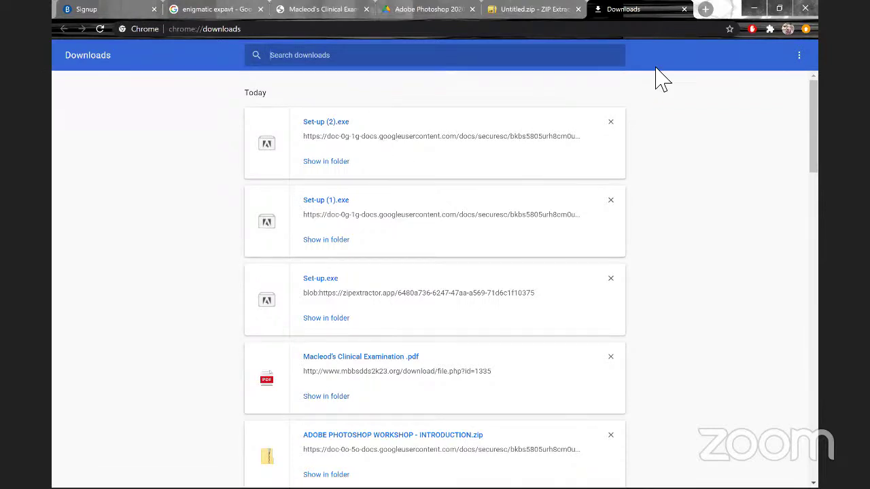
key("ctrl+shift+Tab")
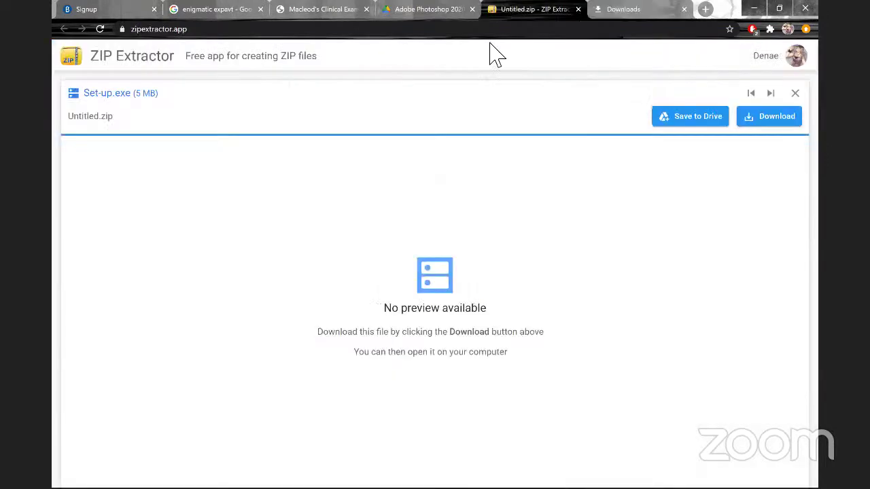
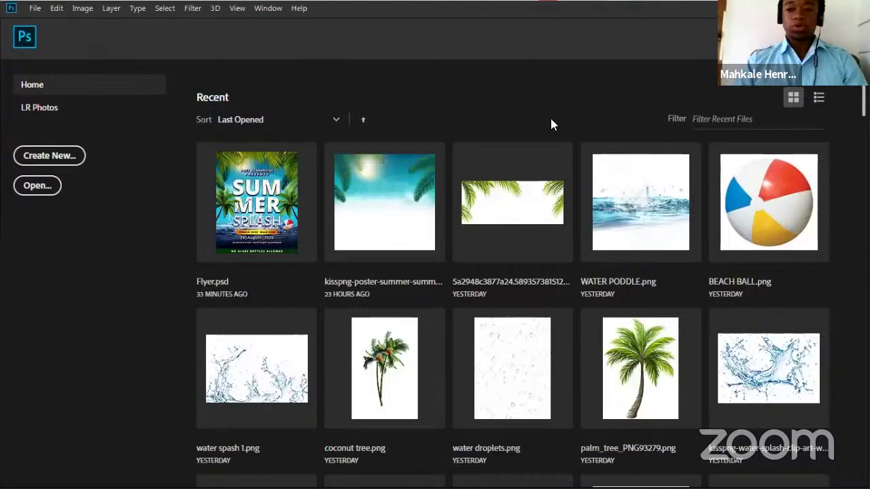
Open the General page of Photoshop's Preferences from the Edit menu.
left_click(57, 8)
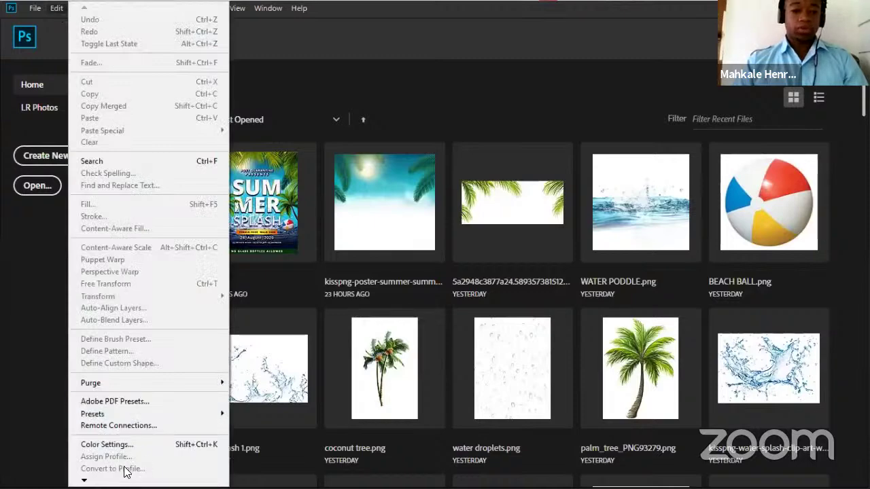
mouse_move(84, 480)
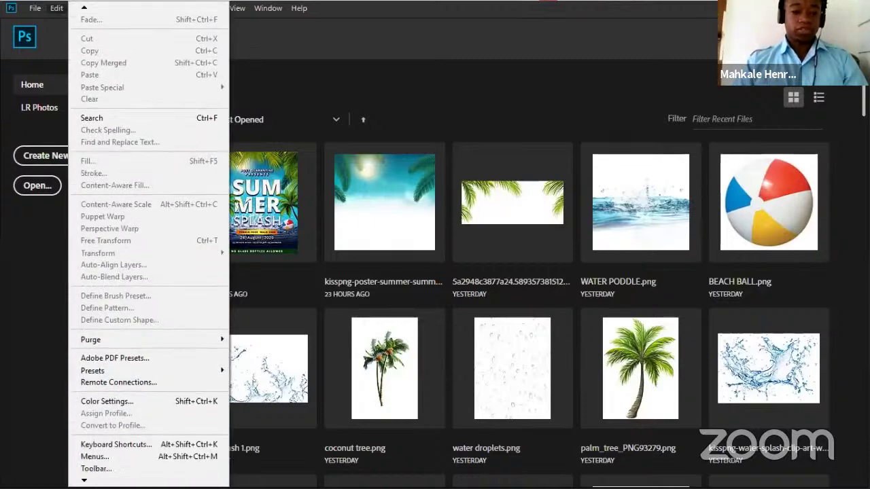
mouse_move(102, 469)
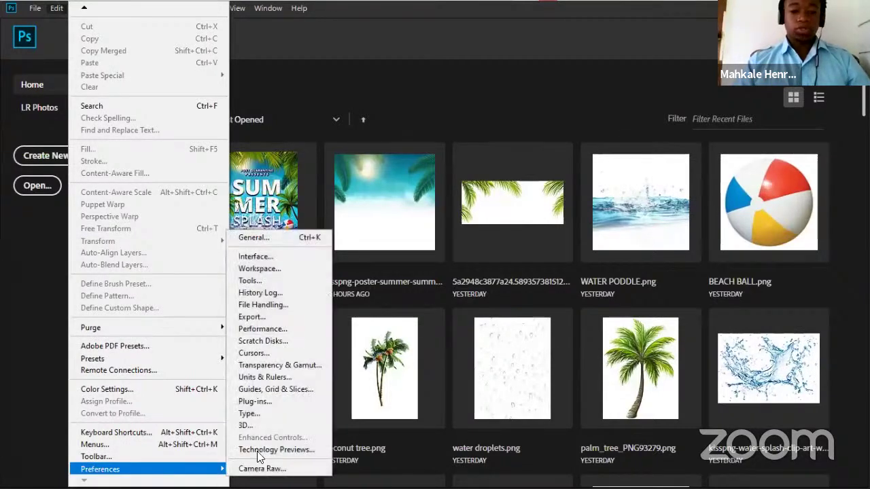
left_click(292, 238)
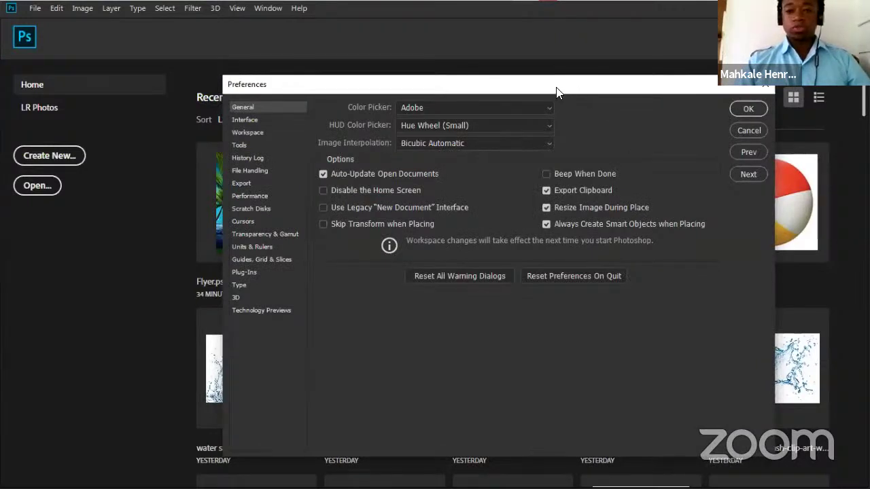
Keep the HUD Color Picker set to Hue Wheel (Small).
left_click_drag(484, 90, 411, 87)
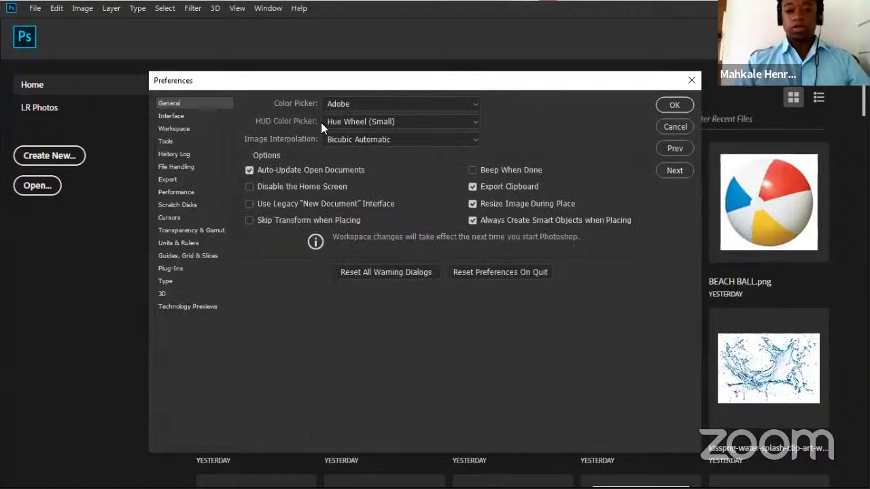
left_click(376, 126)
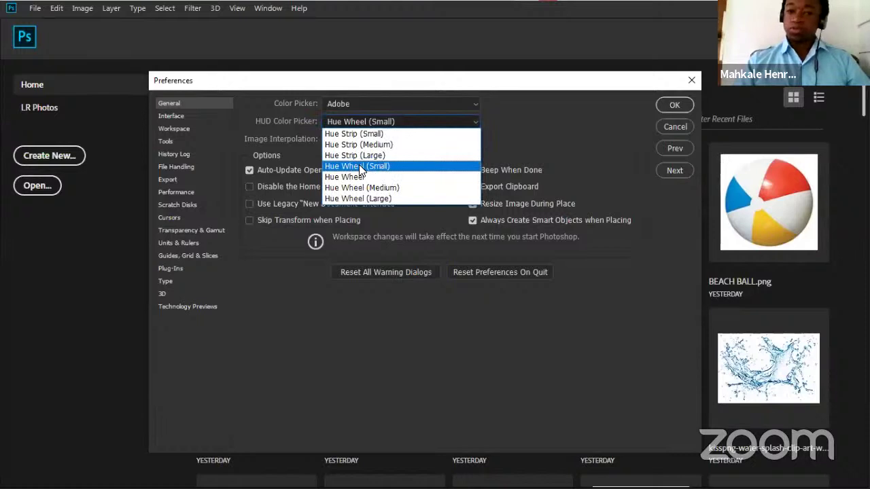
left_click(379, 167)
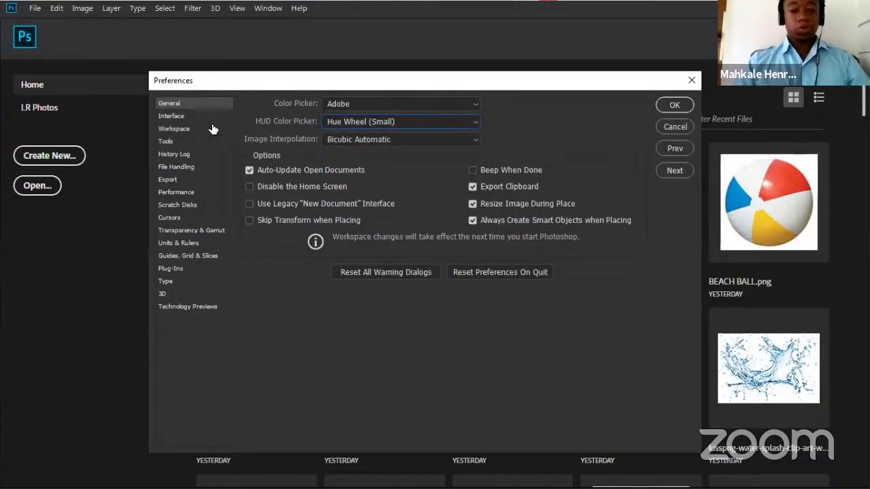
Move through the Tools preferences to the File Handling page.
left_click(166, 142)
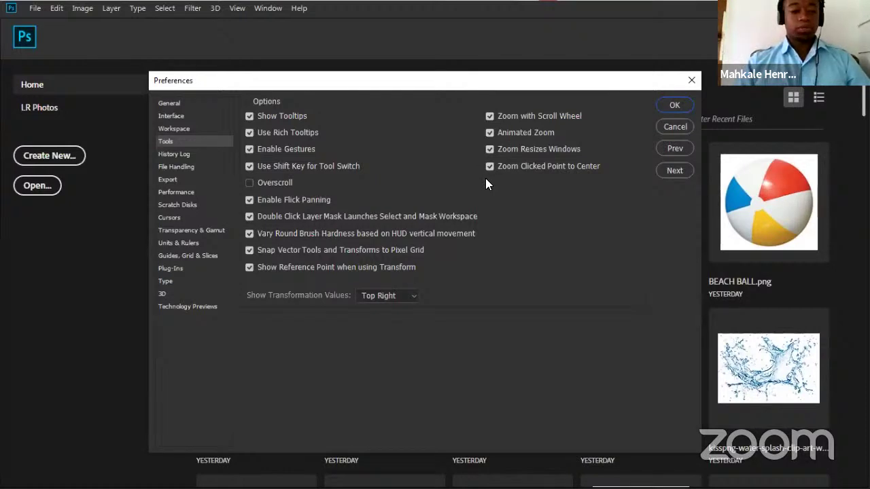
left_click(185, 168)
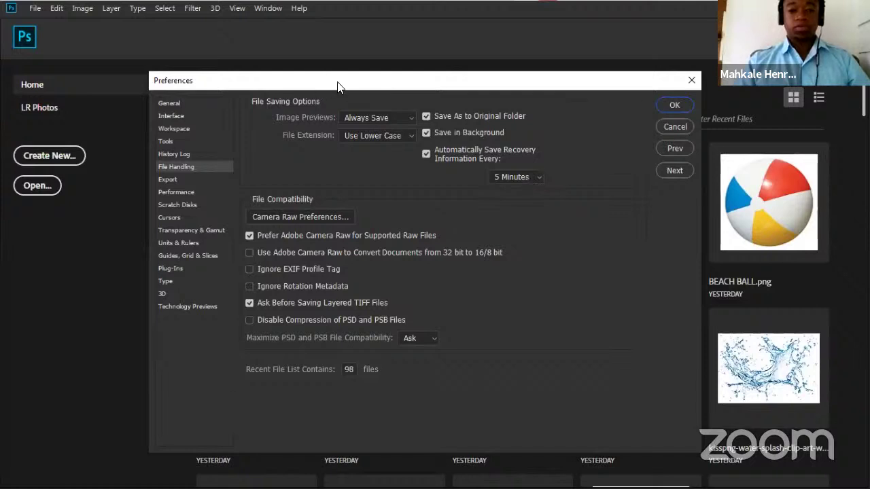
left_click_drag(364, 89, 392, 91)
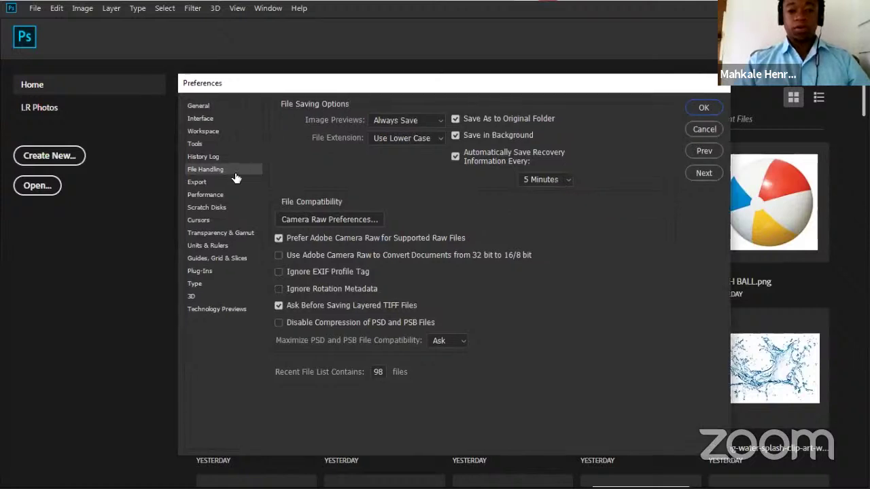
Set painting cursors to Normal Brush Tip, enabling brush leash and crosshair-only while painting.
left_click(200, 220)
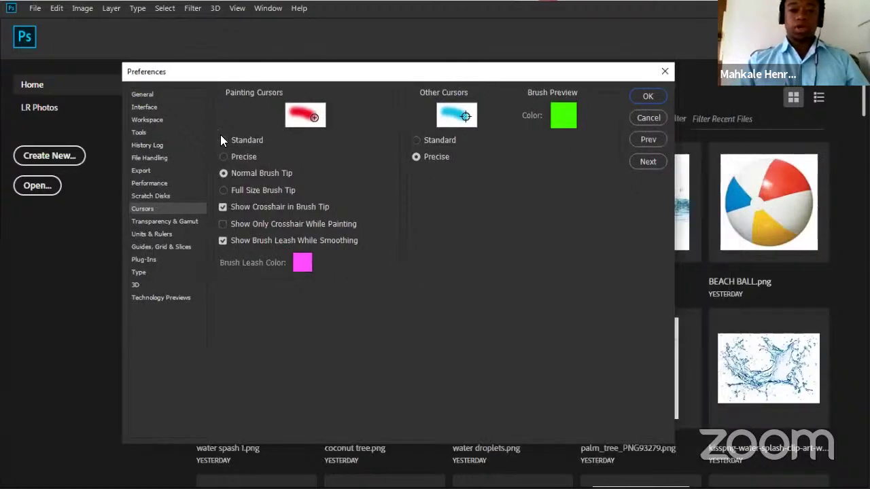
left_click(231, 139)
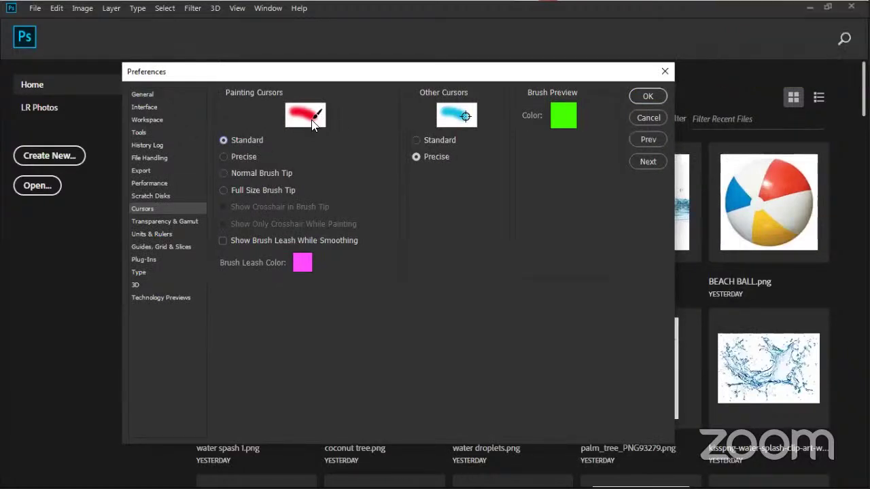
left_click(224, 172)
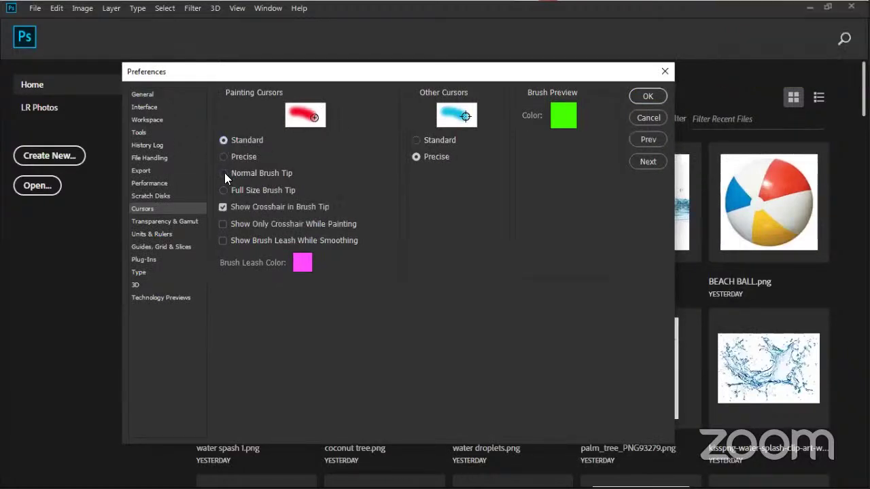
left_click(250, 242)
left_click(273, 224)
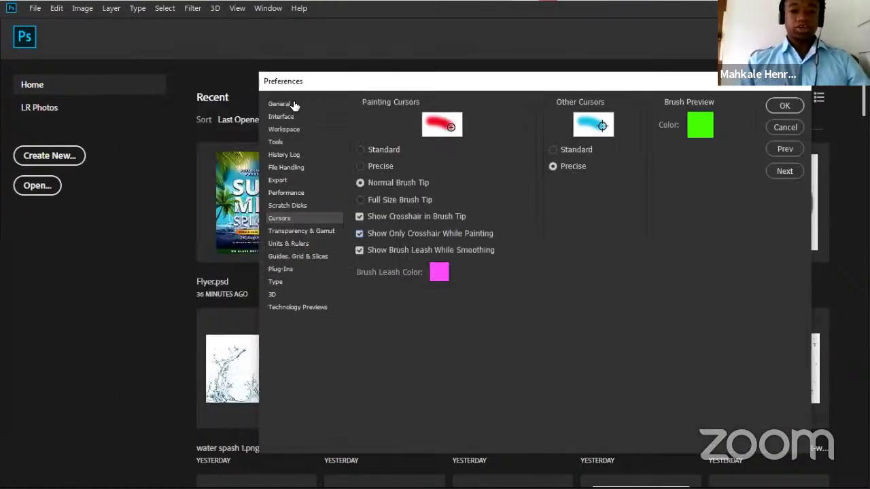
Recheck the General page, keeping the HUD Color Picker at Hue Wheel (Small).
left_click(294, 106)
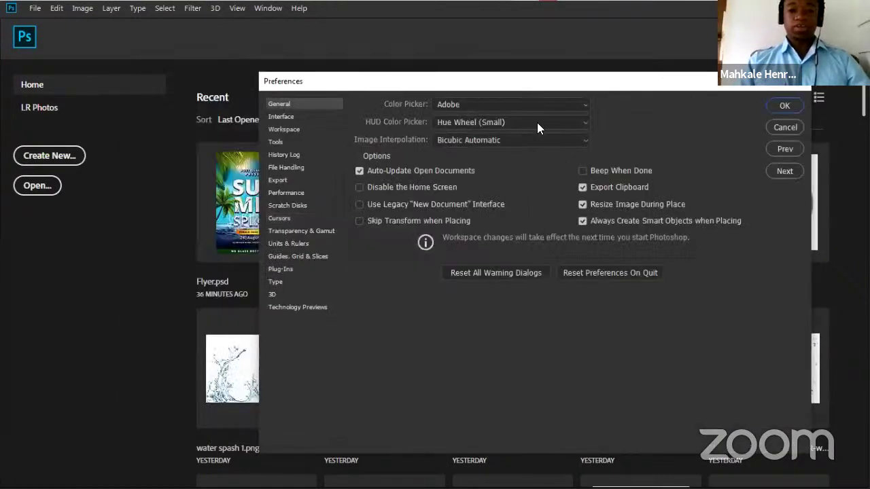
left_click(465, 123)
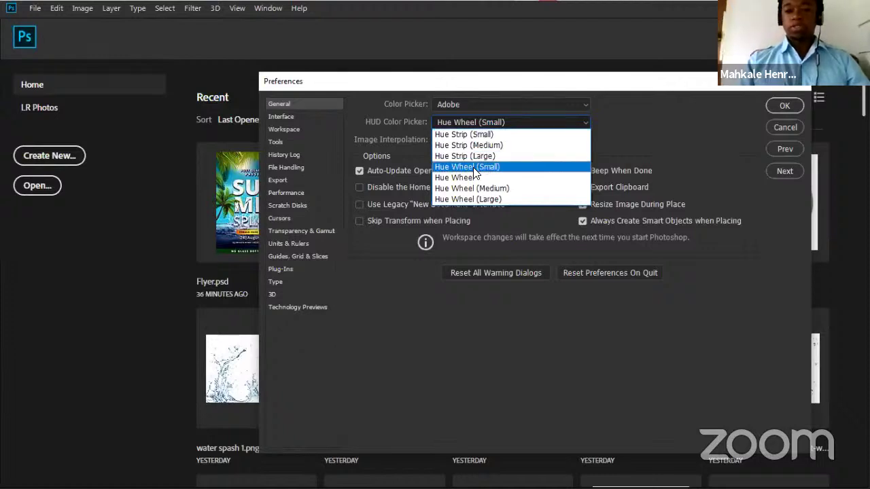
left_click(483, 168)
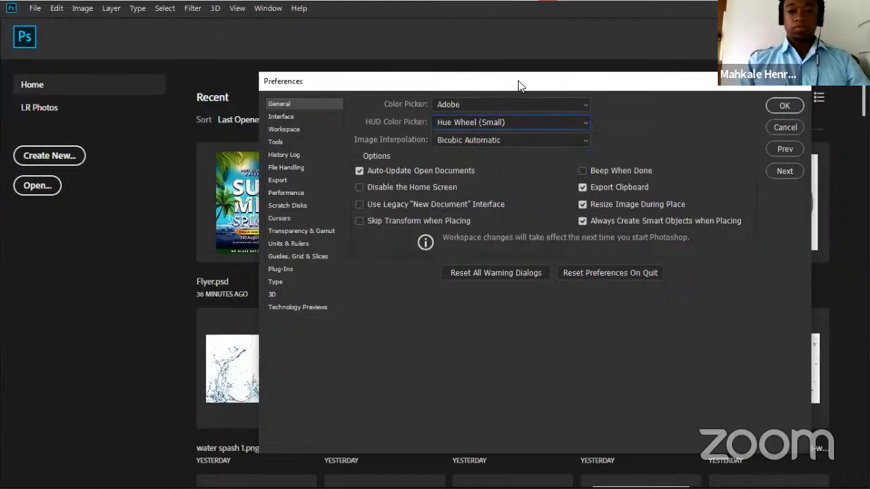
left_click_drag(518, 85, 443, 43)
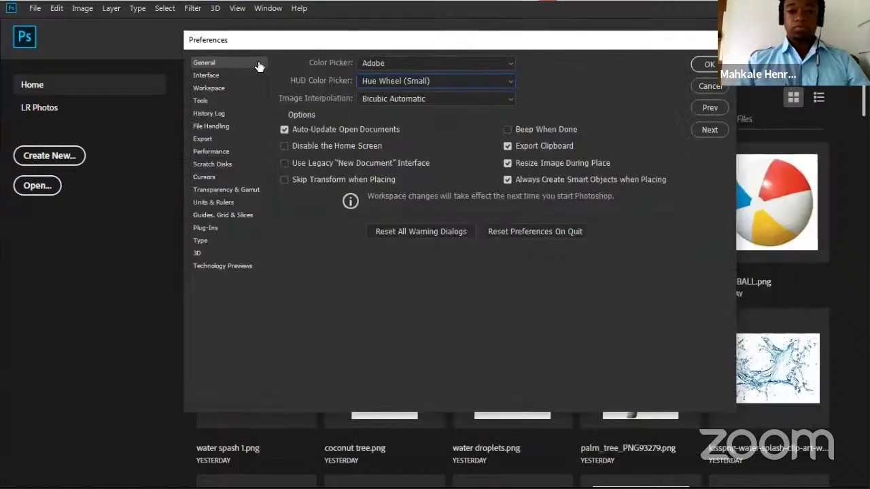
Turn off Show Only Crosshair While Painting on the Cursors page.
left_click(208, 102)
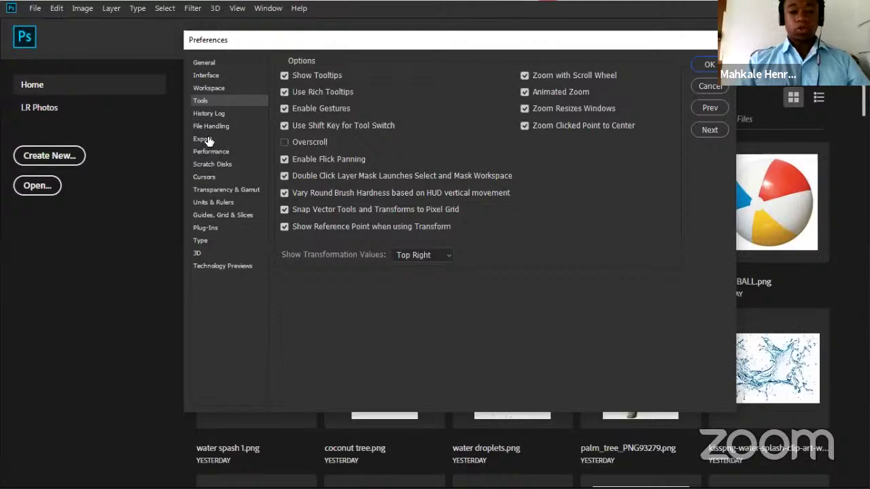
left_click(204, 178)
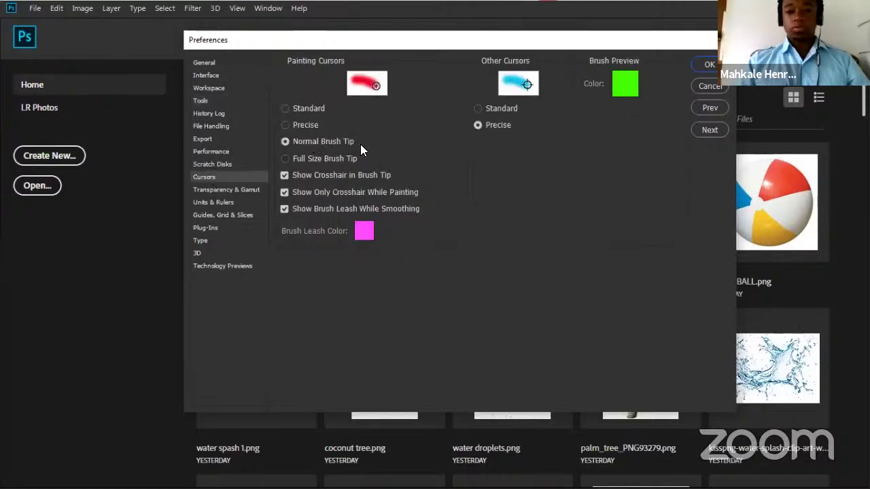
left_click(295, 195)
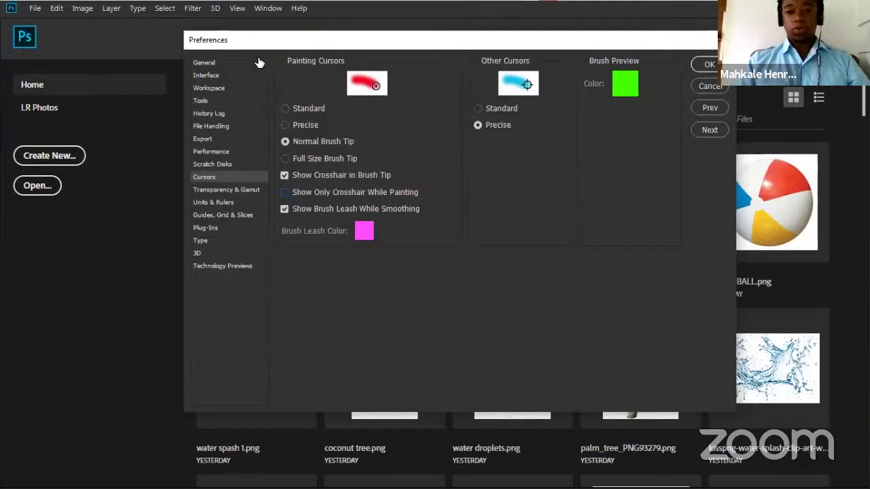
left_click_drag(696, 51, 692, 50)
left_click_drag(595, 58, 593, 64)
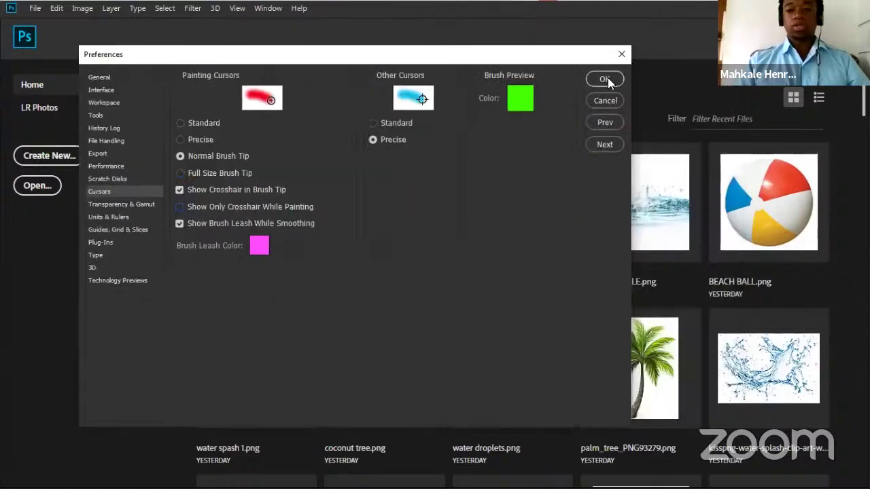
Accept the preferences and start a new document from the Recent sizes.
left_click(605, 81)
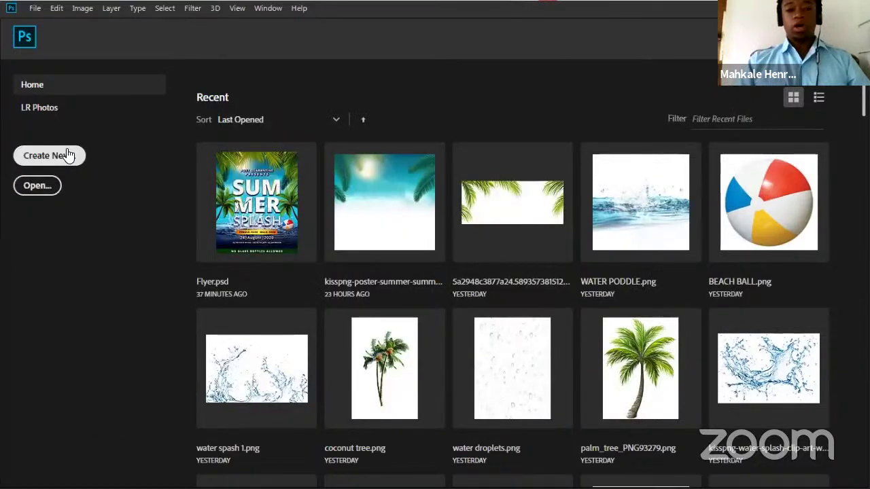
left_click(55, 158)
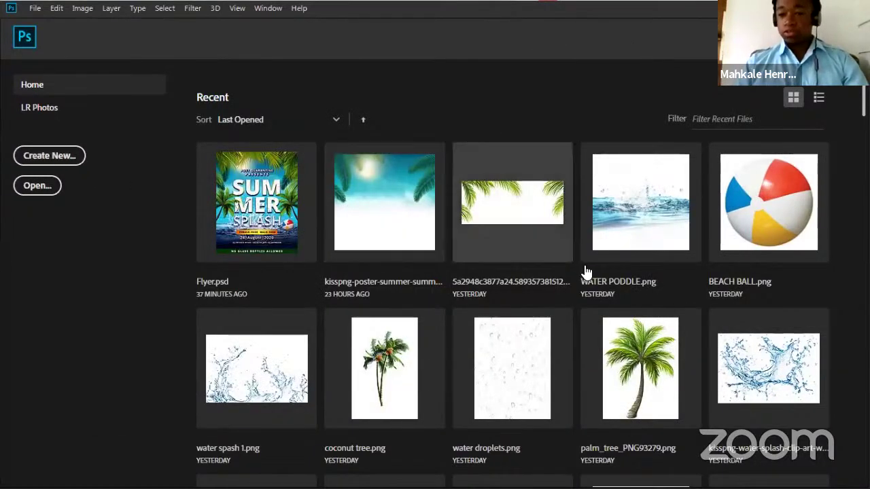
left_click(62, 155)
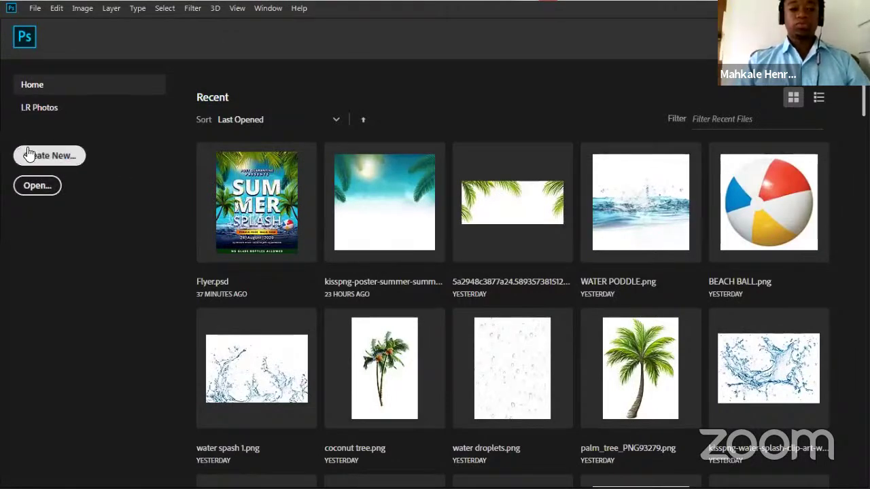
left_click(29, 155)
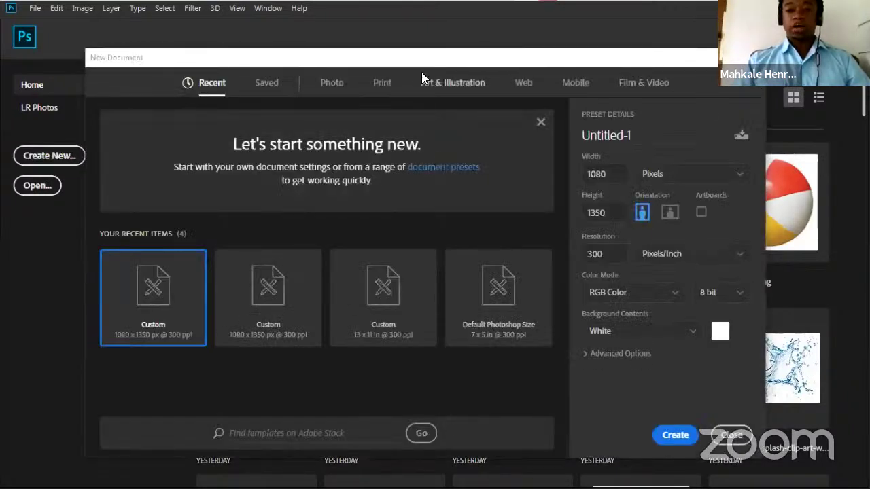
left_click(558, 85)
left_click(522, 83)
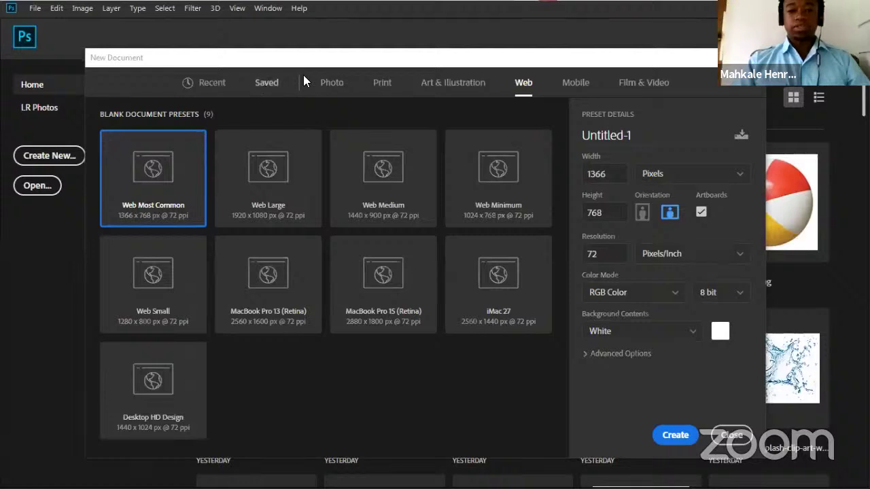
left_click(210, 83)
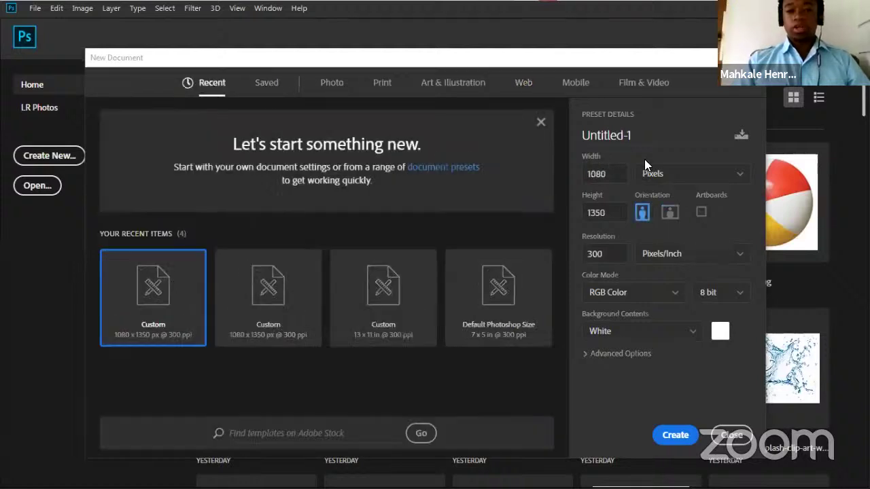
Set the new document to 1080 × 1350 pixels at 300 pixels/inch.
left_click(607, 173)
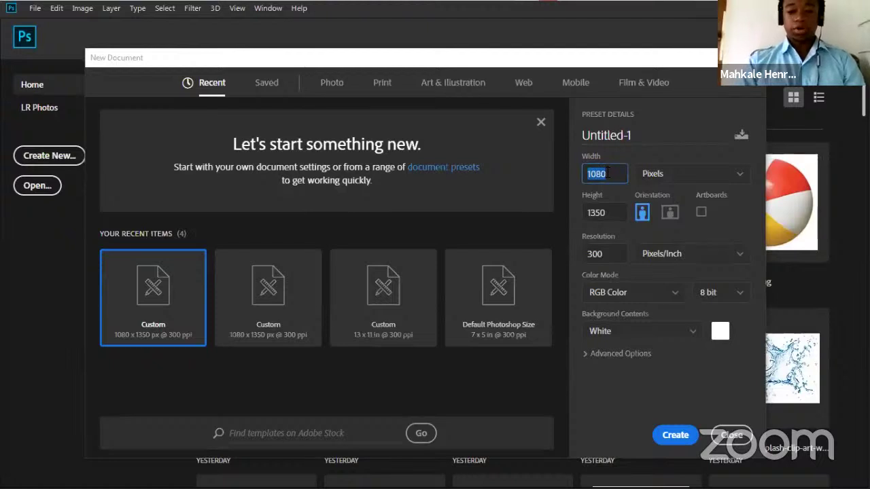
key("BackSpace")
type("1")
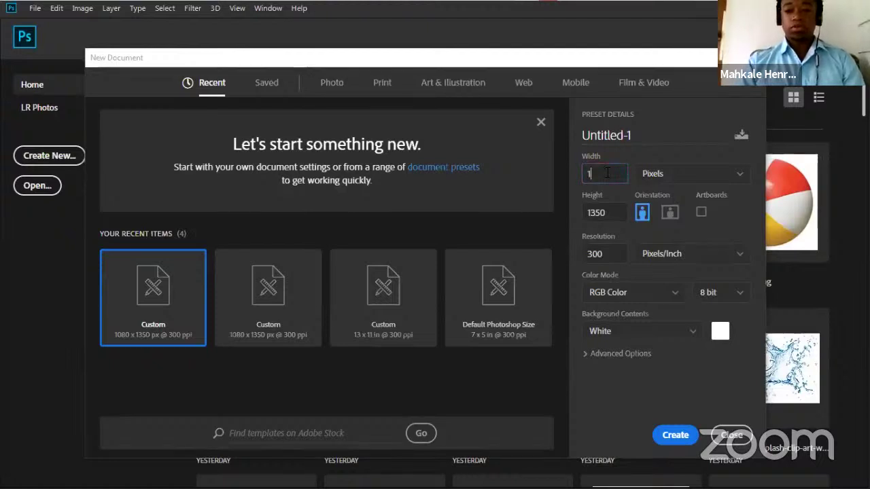
type("350")
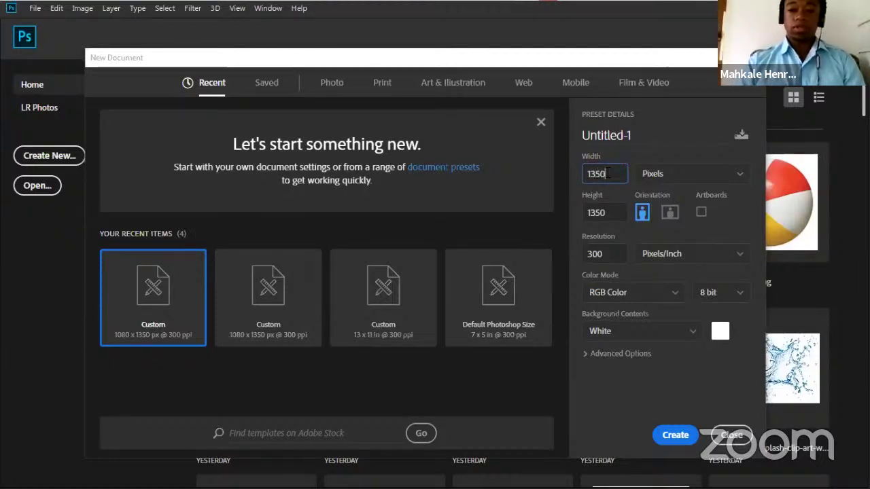
double_click(607, 214)
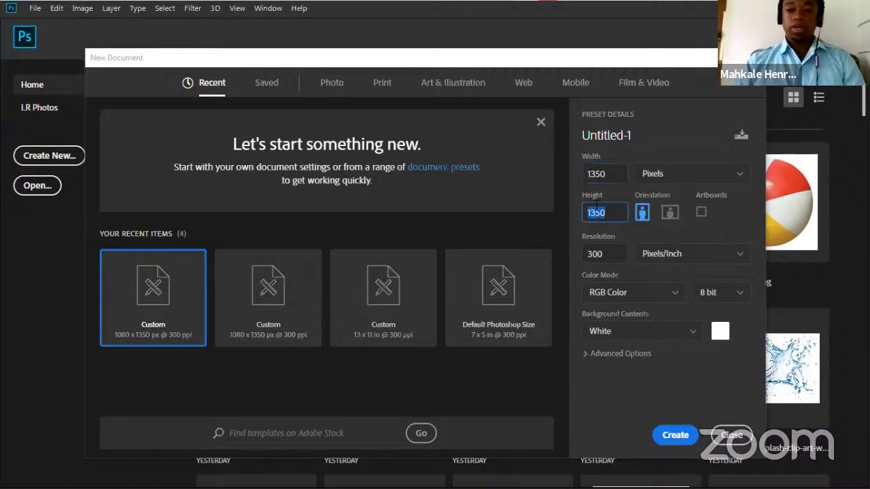
double_click(605, 174)
type("10")
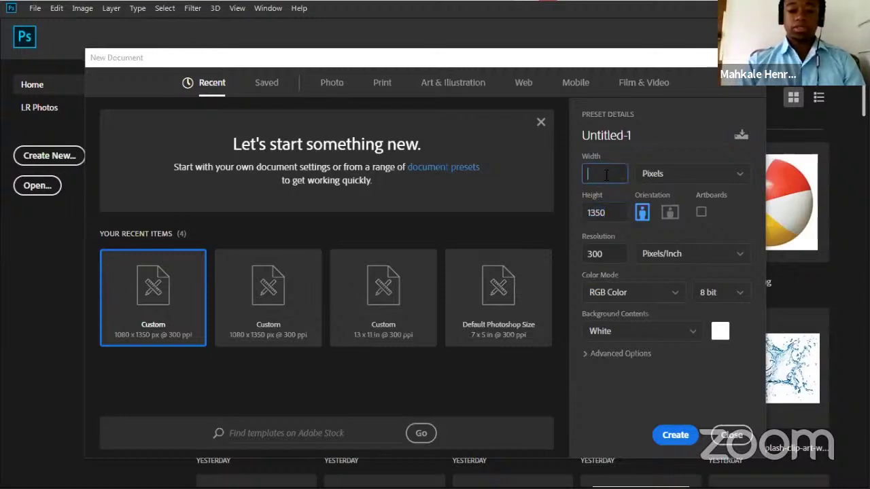
type("80")
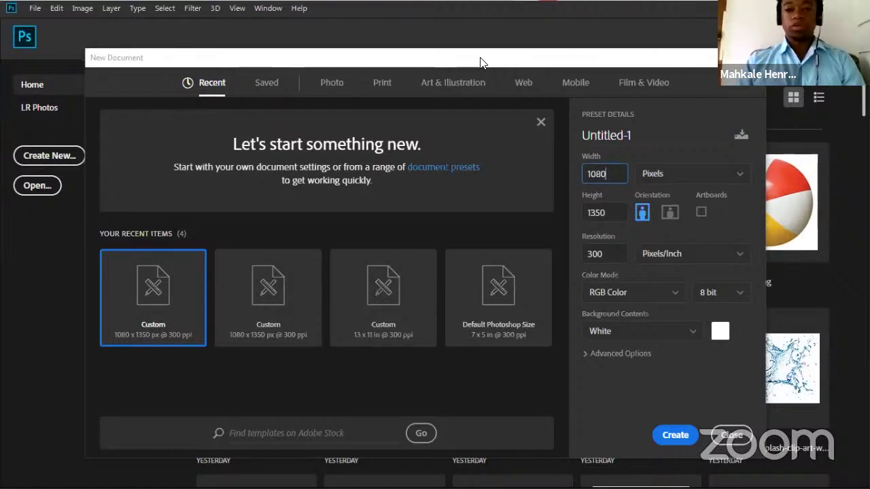
left_click_drag(479, 63, 429, 56)
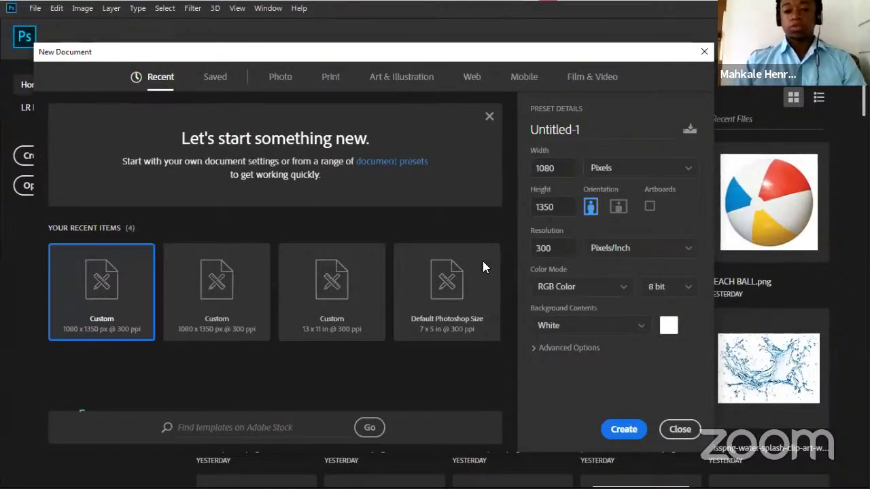
double_click(556, 249)
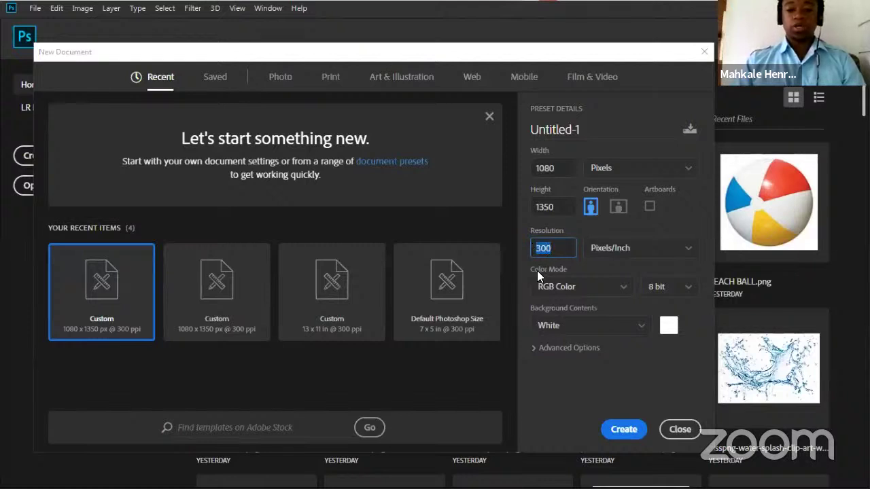
Name the new document 'Presentation Flyer'.
left_click_drag(591, 130, 522, 132)
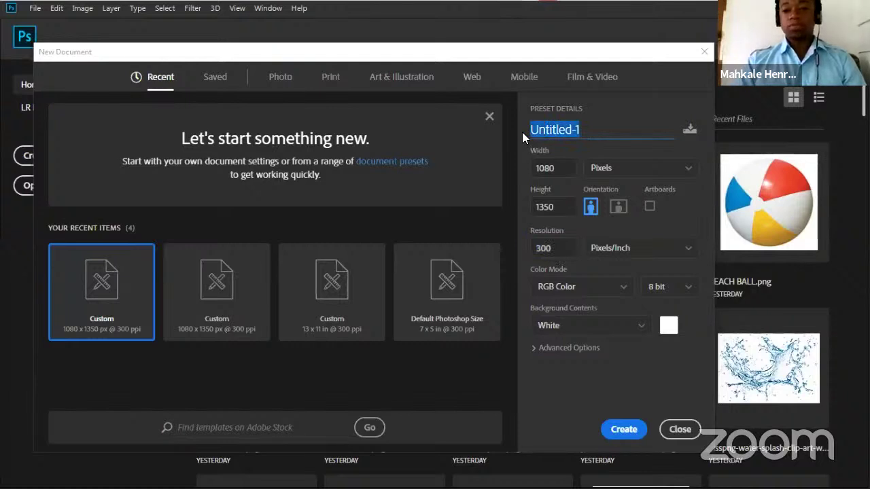
key("BackSpace")
type("Prese")
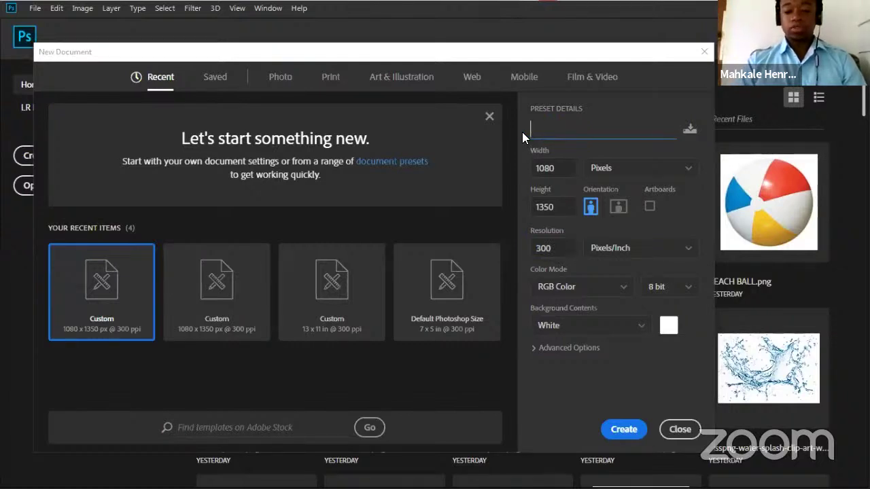
type("ntation")
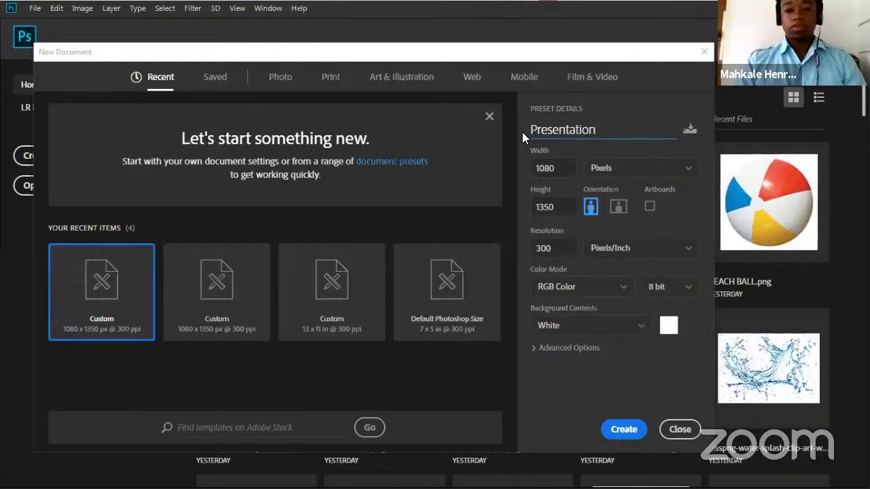
type(" Flyer")
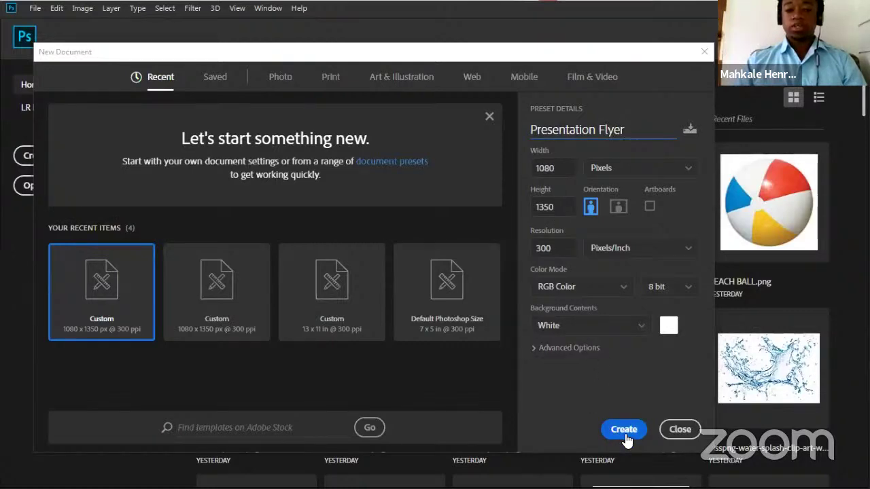
Create the 1080 × 1350 Presentation Flyer document and zoom in on the blank canvas.
key("Escape")
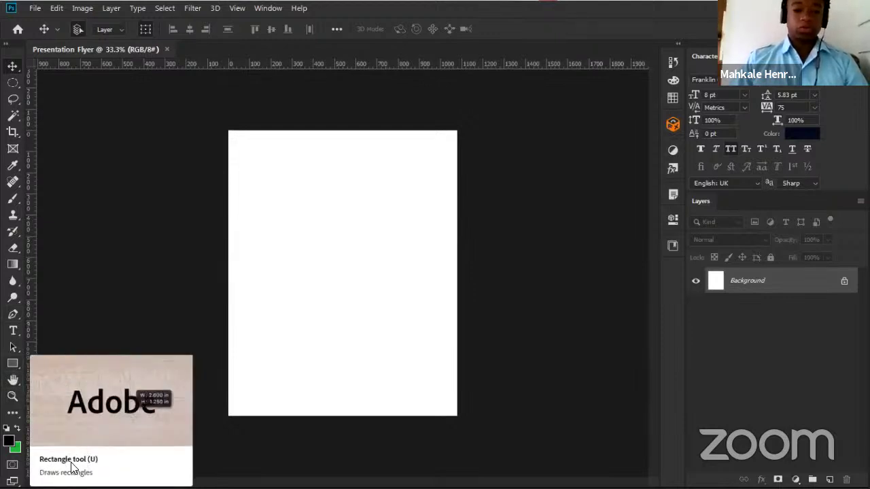
left_click(14, 333)
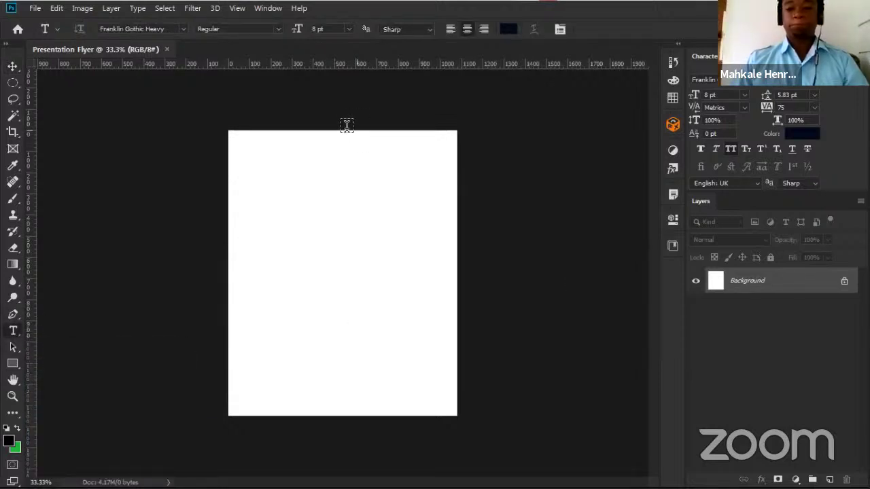
left_click(13, 396)
left_click_drag(297, 278, 381, 275)
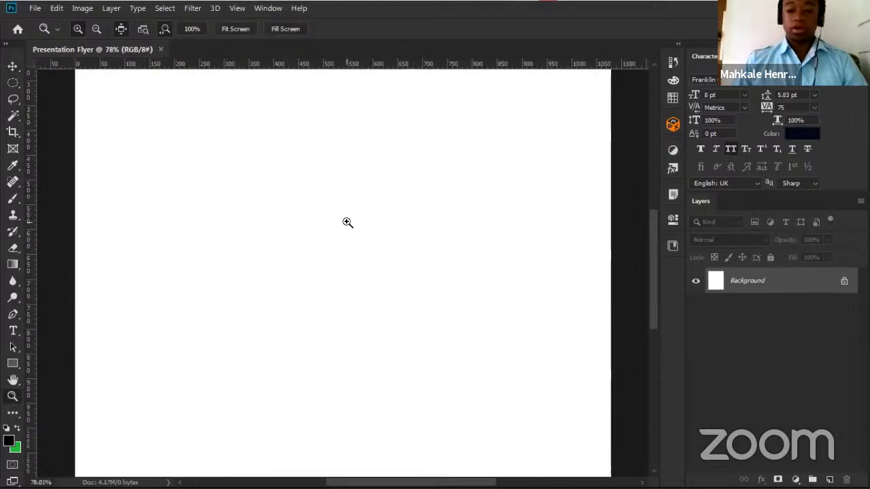
left_click_drag(337, 225, 379, 233)
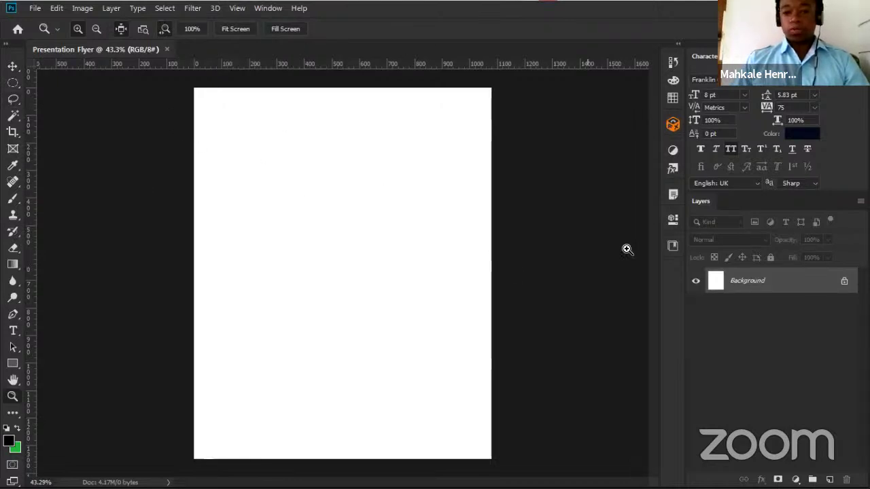
Unlock the Background layer and set up a Fill with custom colour contents.
left_click(844, 280)
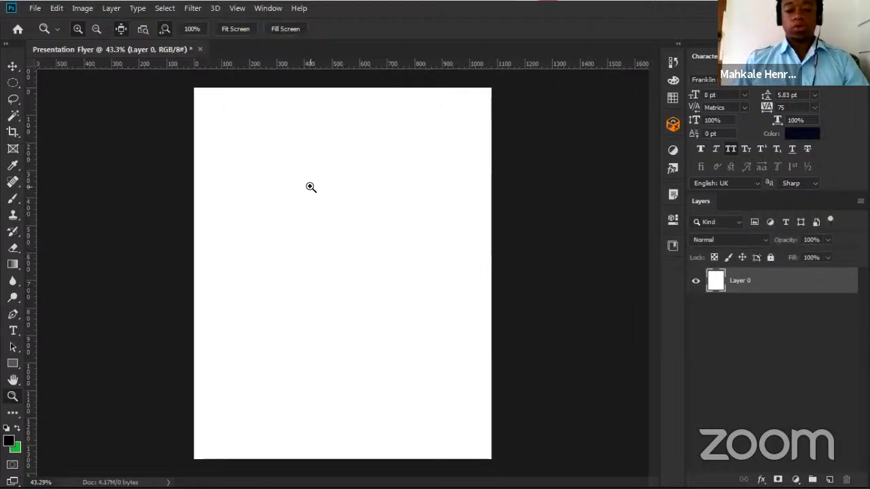
left_click(55, 9)
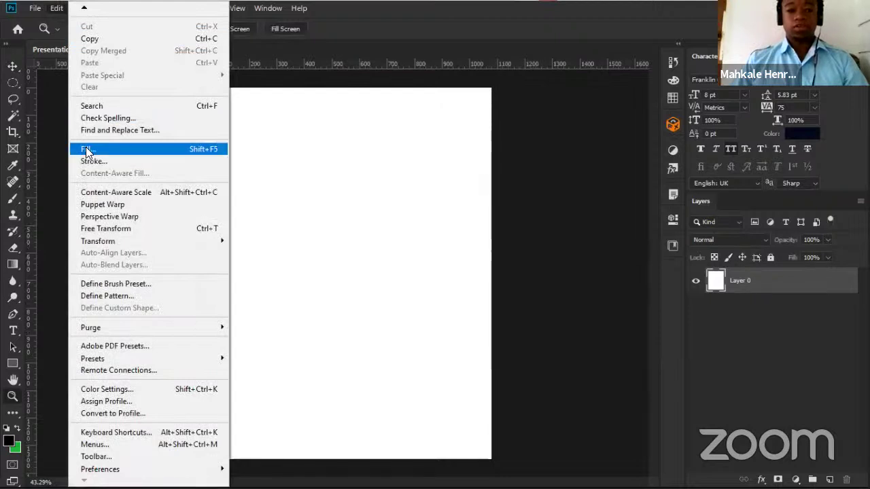
left_click(201, 149)
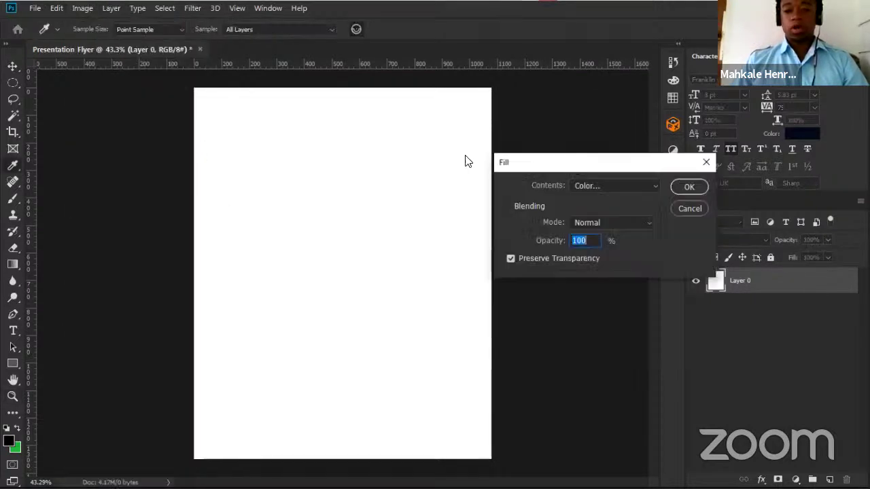
left_click(499, 174)
left_click(485, 207)
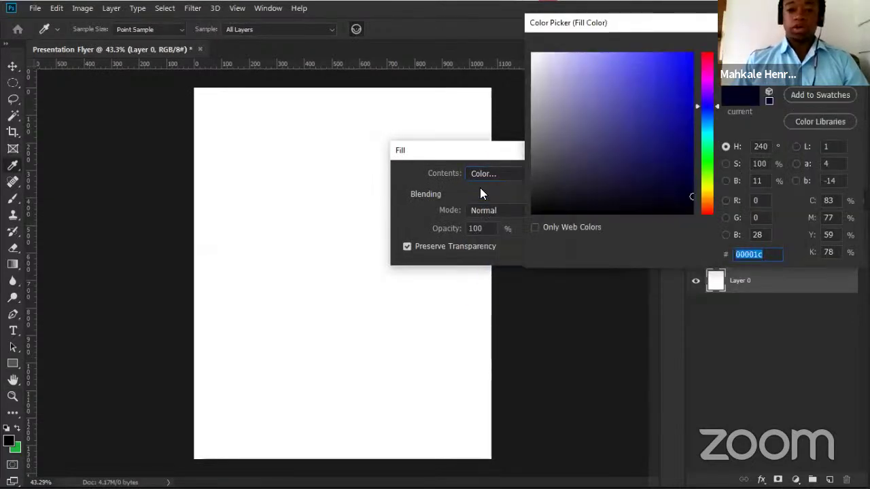
Fill the whole canvas with bright sky blue (#06b8ec).
left_click(707, 128)
mouse_move(677, 78)
left_mouse_down()
mouse_move(670, 64)
mouse_move(692, 64)
mouse_move(637, 89)
mouse_move(660, 111)
mouse_move(644, 134)
left_mouse_up()
left_click_drag(705, 172, 705, 126)
left_click_drag(683, 98, 690, 64)
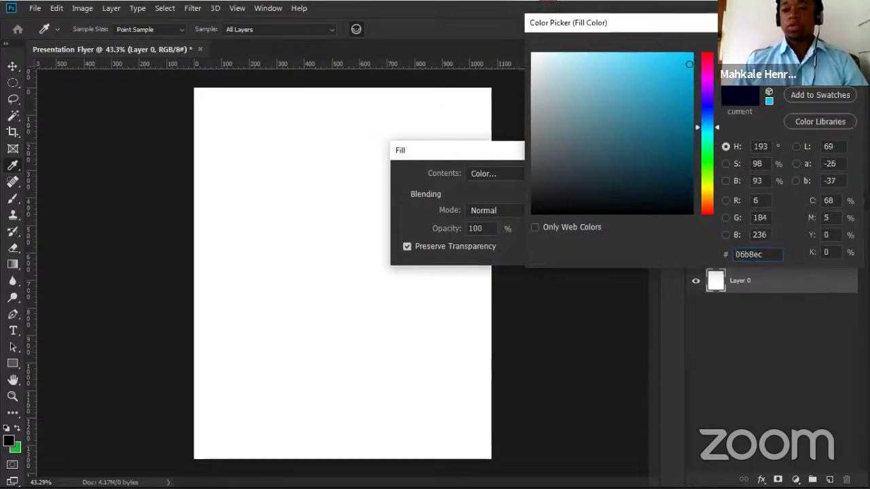
key("Return")
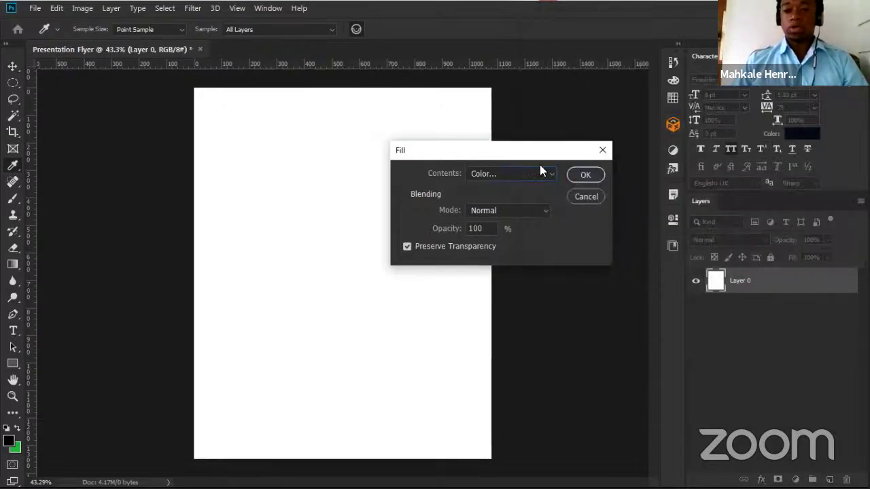
left_click(585, 176)
key("z")
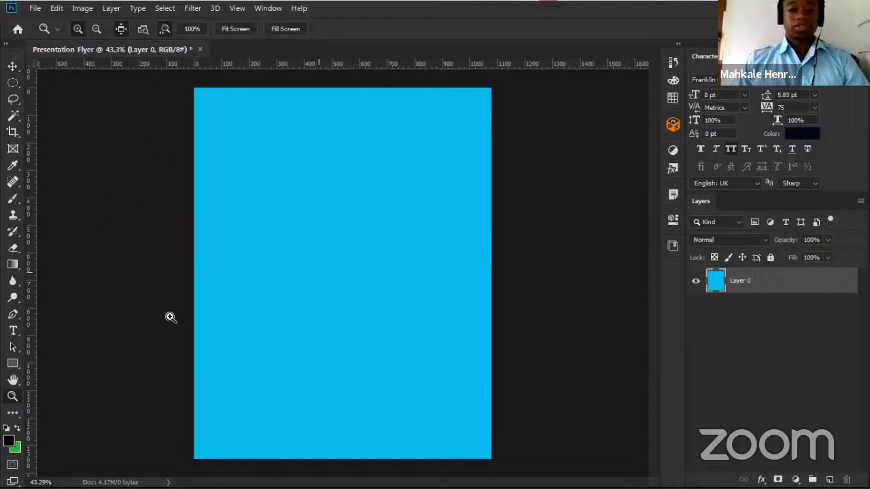
Type 'SUM' and 'MER' as a navy text layer and commit it at 8 pt.
left_click(13, 333)
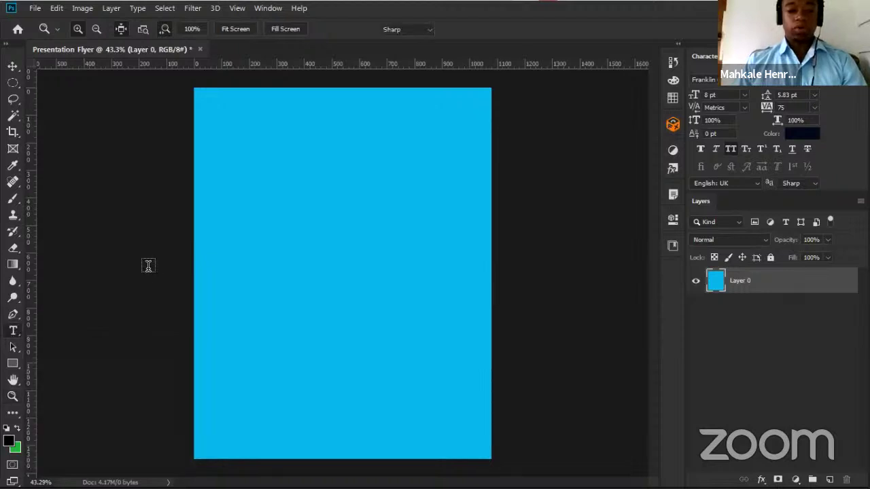
left_click(311, 207)
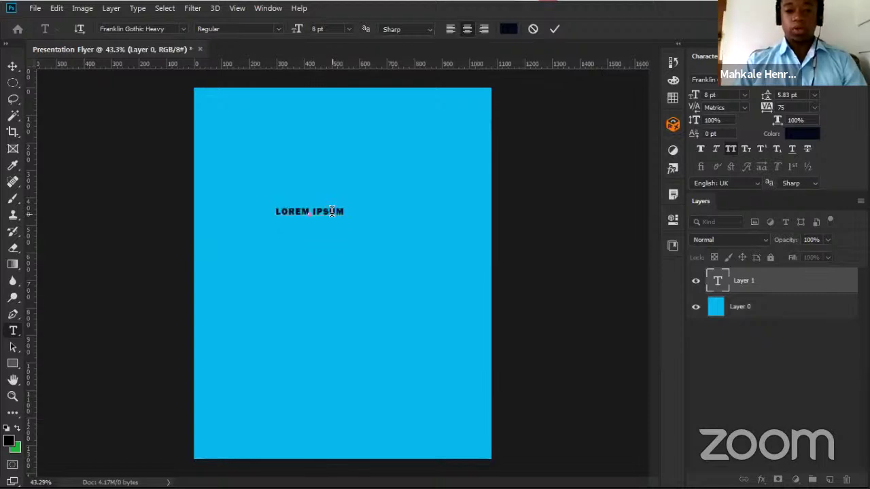
key("BackSpace")
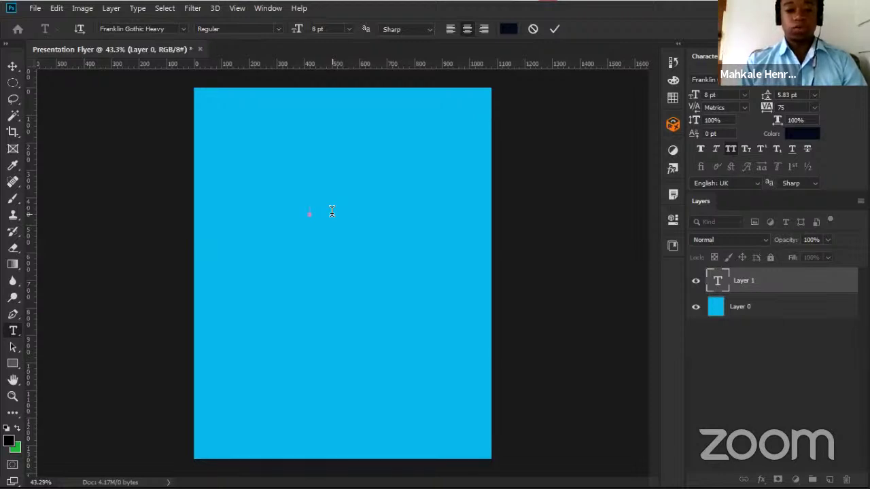
type("SUM")
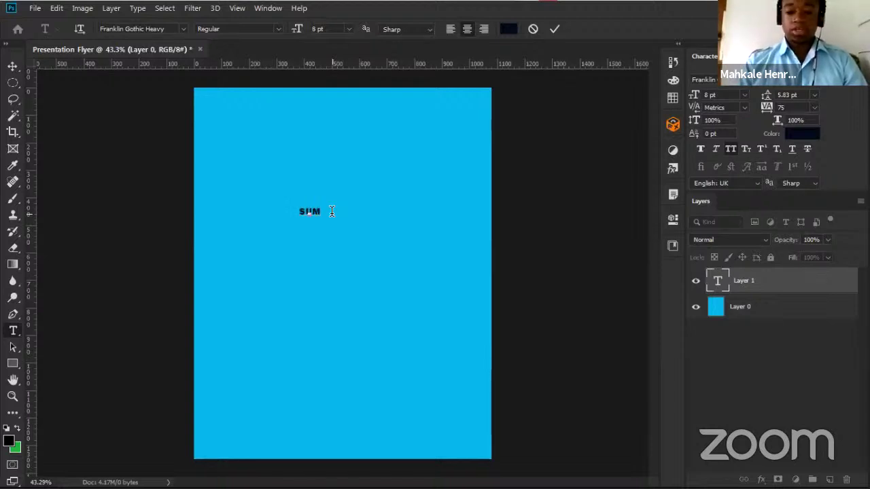
type("MER")
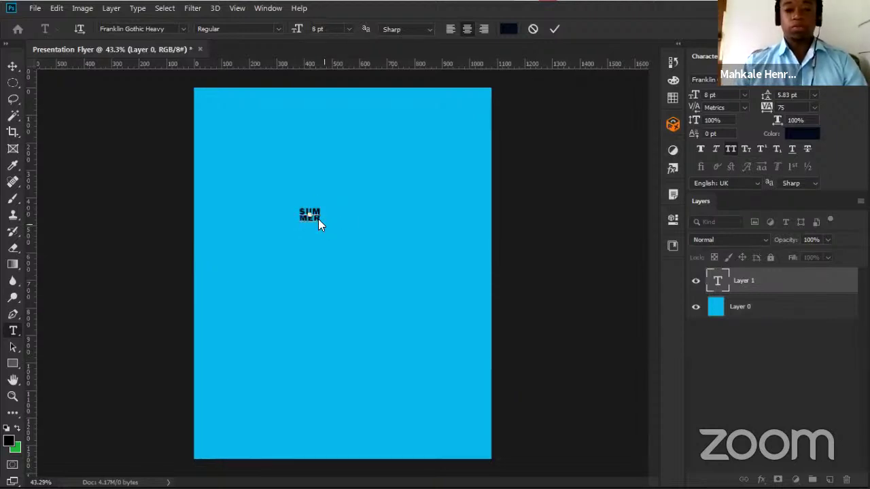
key("ctrl+Return")
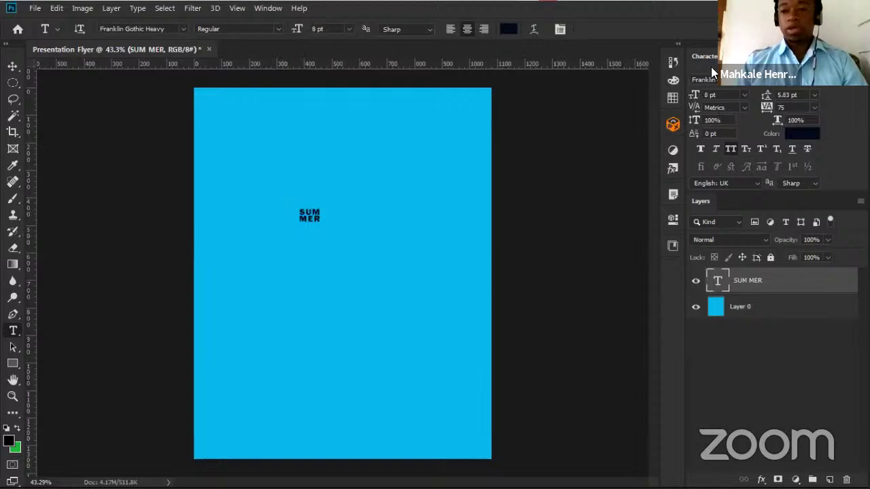
left_click(745, 95)
left_click(745, 94)
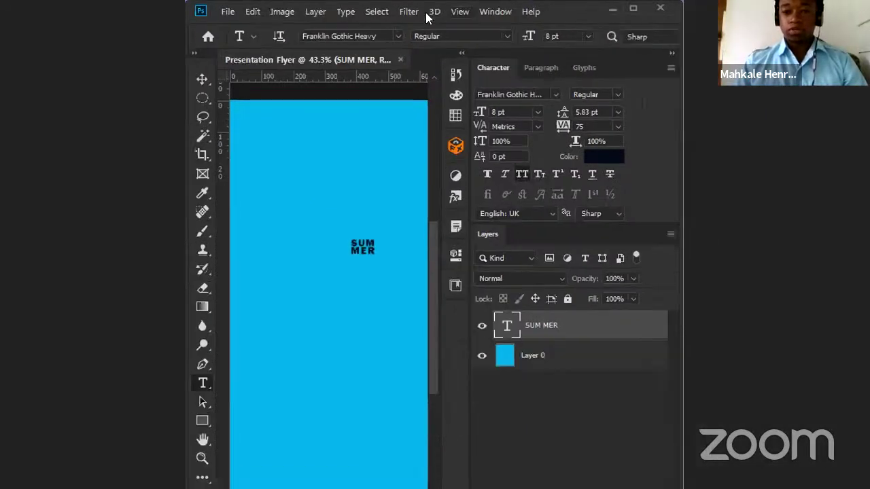
Maximise the Photoshop window so the entire blue flyer canvas is visible.
left_click(492, 13)
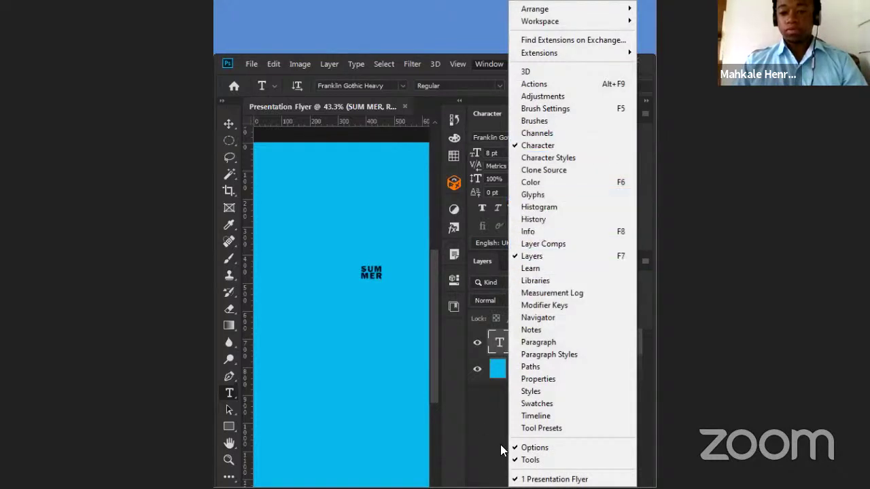
left_click(470, 441)
left_click(605, 60)
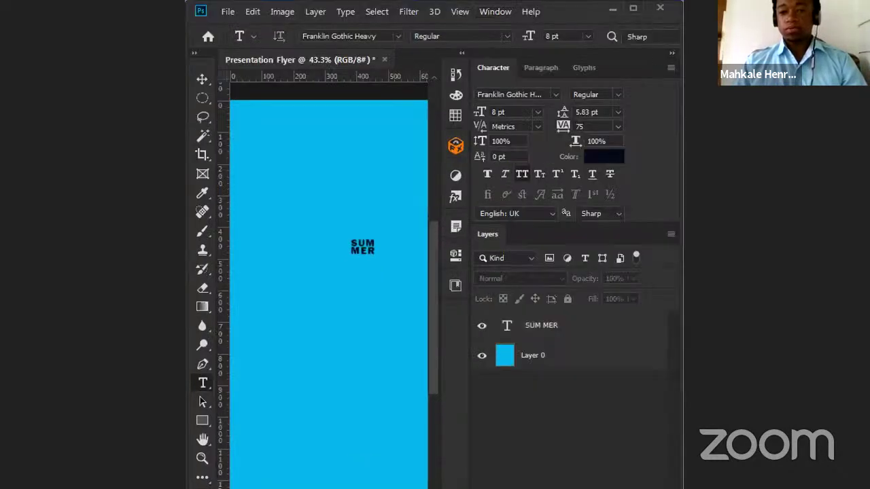
left_click_drag(185, 109, 62, 108)
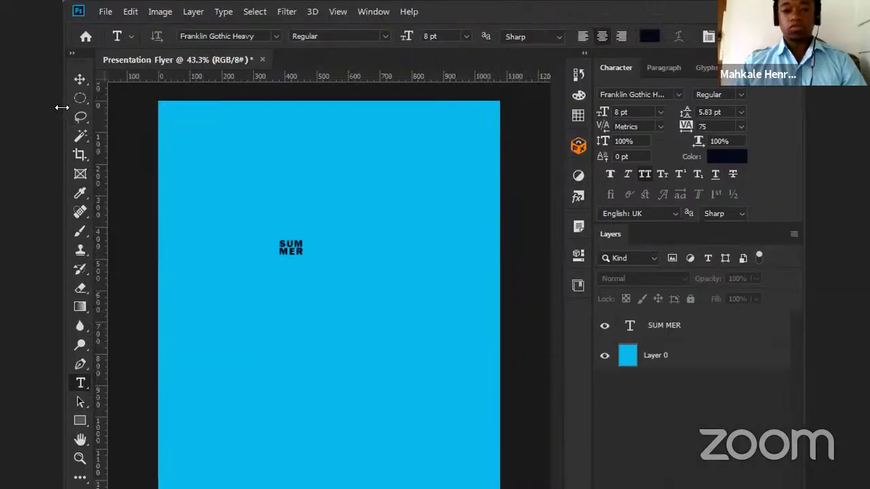
left_click_drag(62, 107, 2, 108)
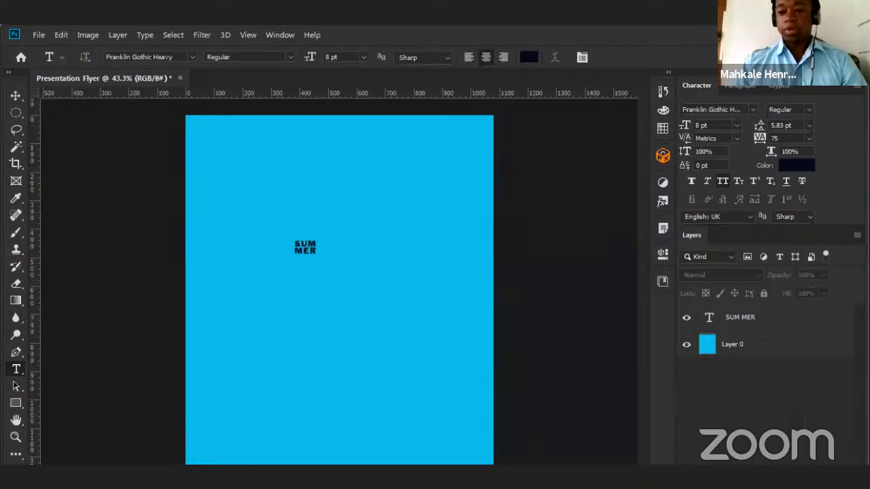
key("super+Up")
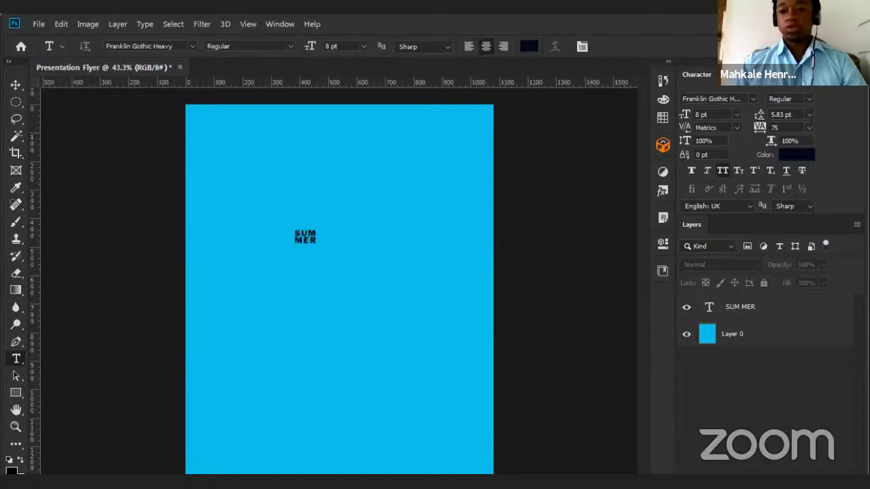
double_click(700, 18)
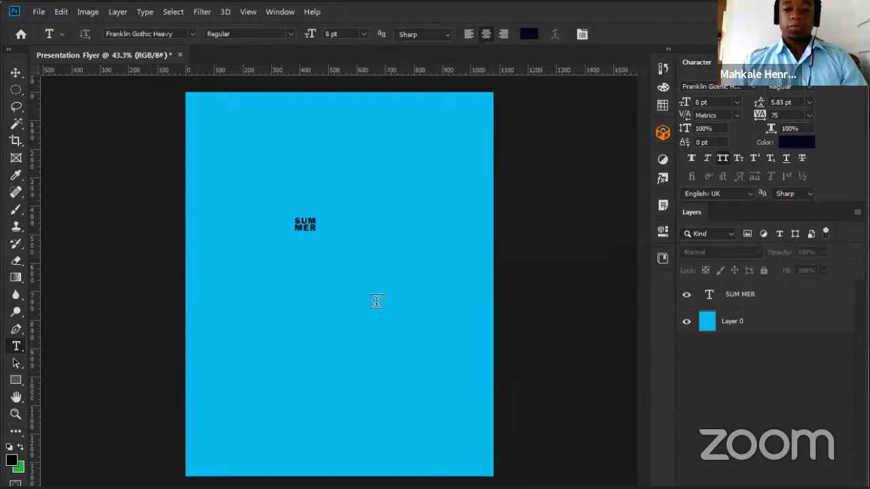
left_click(695, 295)
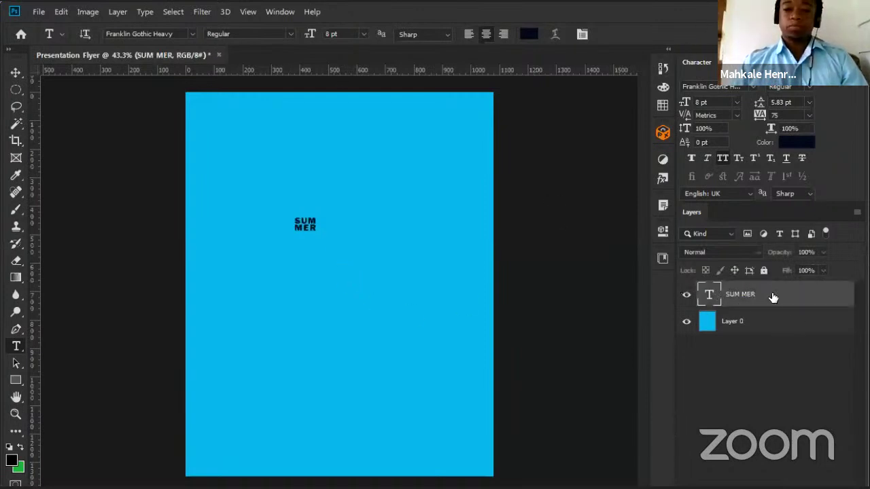
left_click(686, 296)
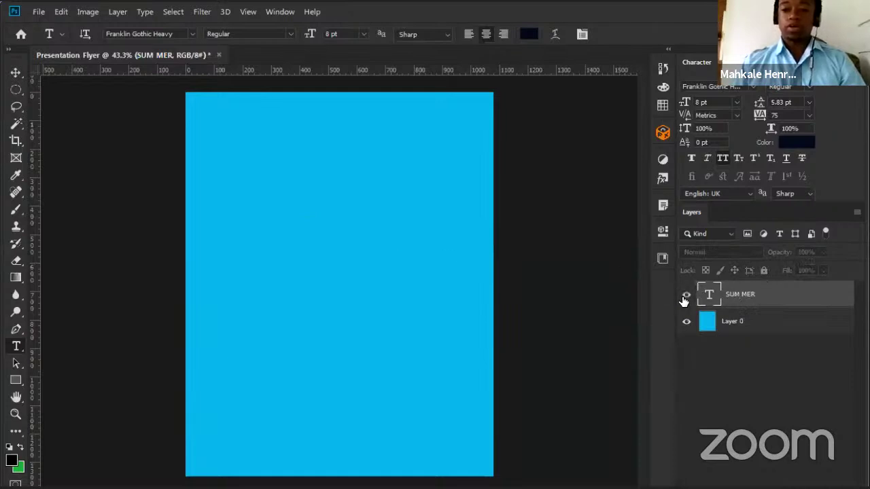
left_click(685, 296)
left_click(719, 295, "ctrl")
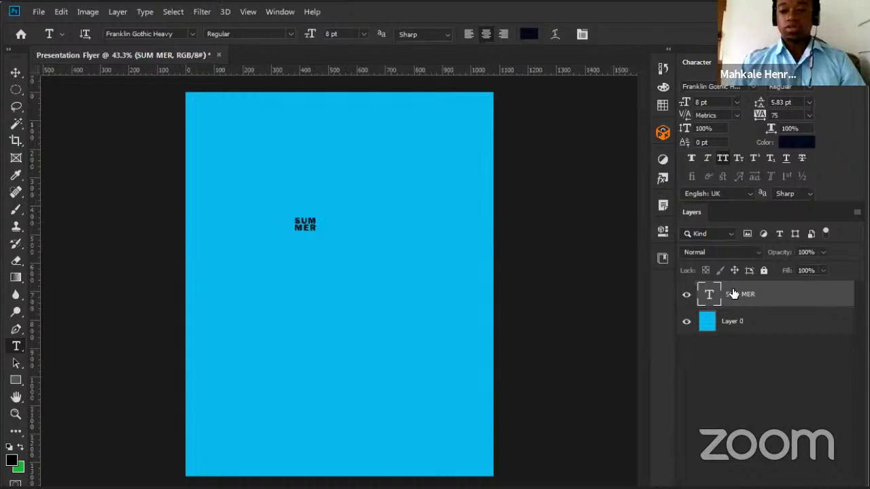
left_click(764, 271)
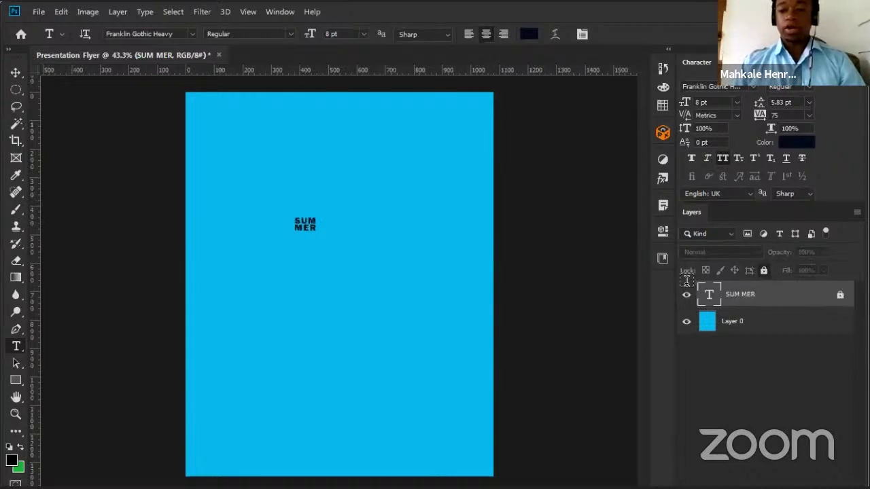
key("v")
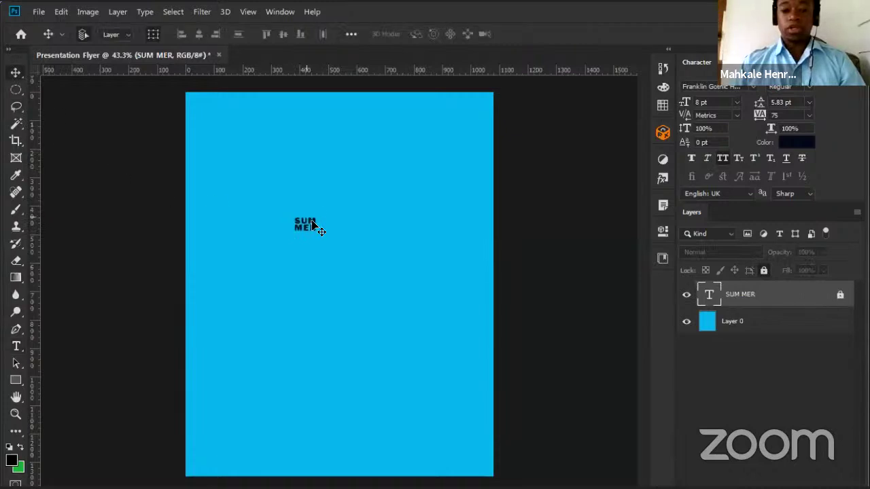
left_click(307, 224)
mouse_move(307, 221)
left_mouse_down()
mouse_move(300, 247)
mouse_move(306, 235)
mouse_move(293, 221)
left_mouse_up()
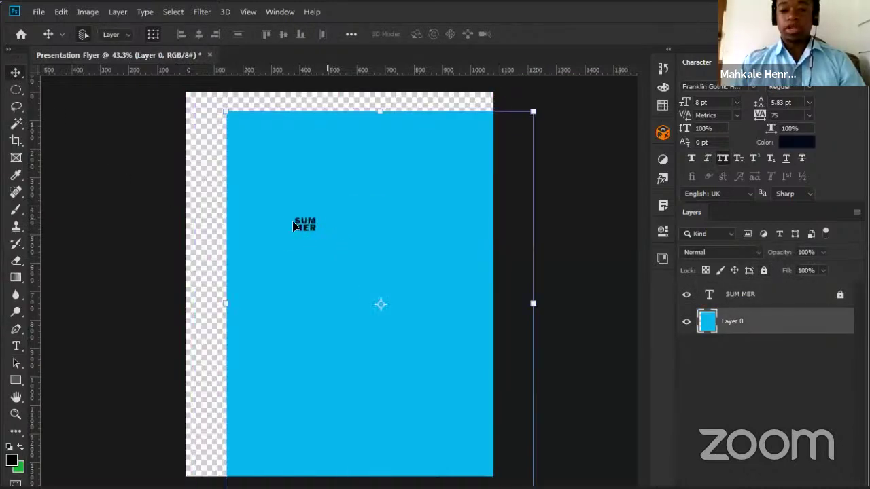
mouse_move(372, 185)
left_mouse_down()
mouse_move(338, 194)
mouse_move(379, 190)
mouse_move(360, 198)
left_mouse_up()
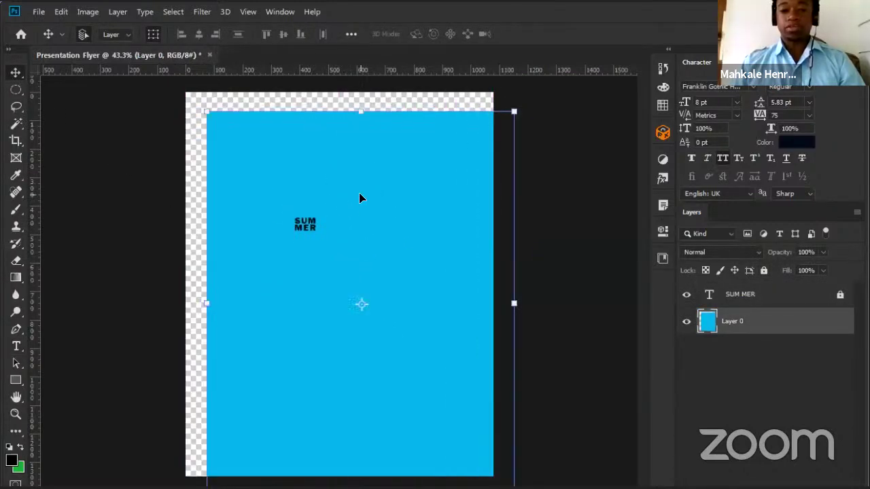
key("ctrl+z")
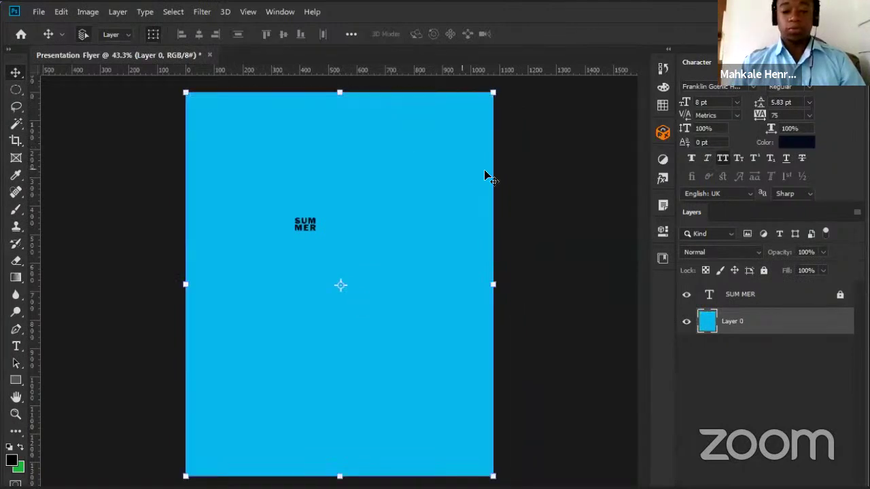
left_click(839, 295)
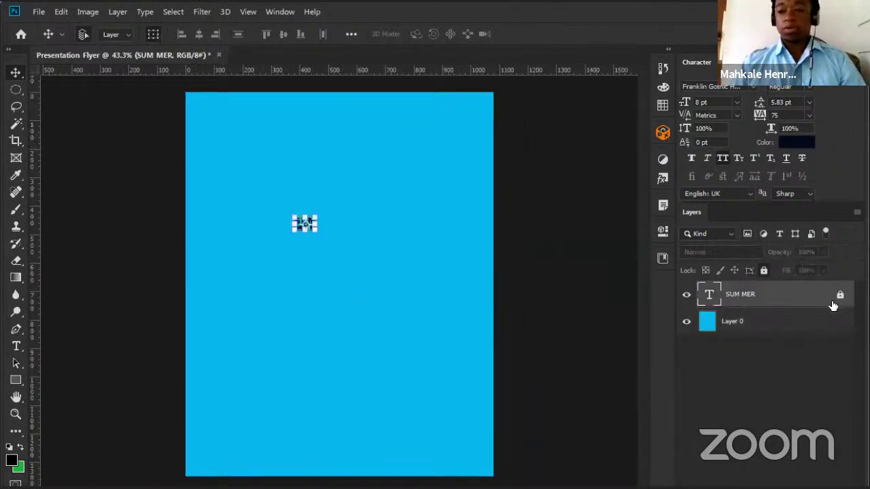
Set the SUM MER heading to 36 pt font size with 48 pt leading.
left_click(840, 295)
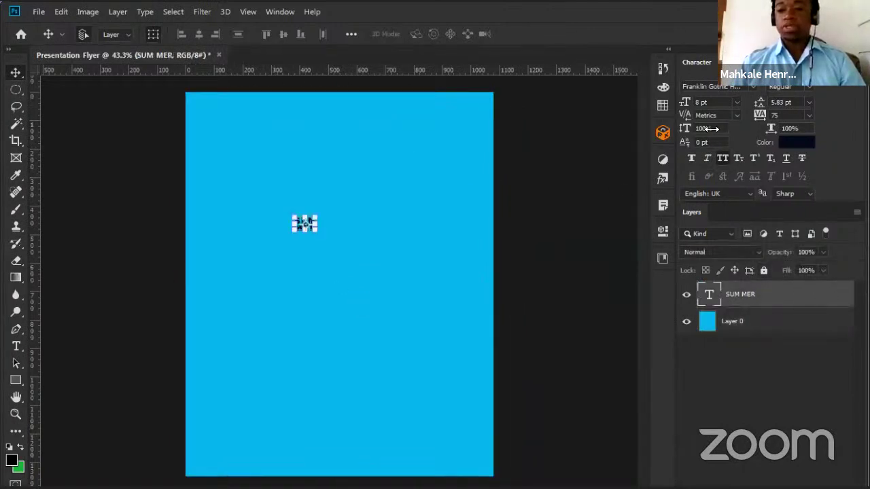
left_click(736, 101)
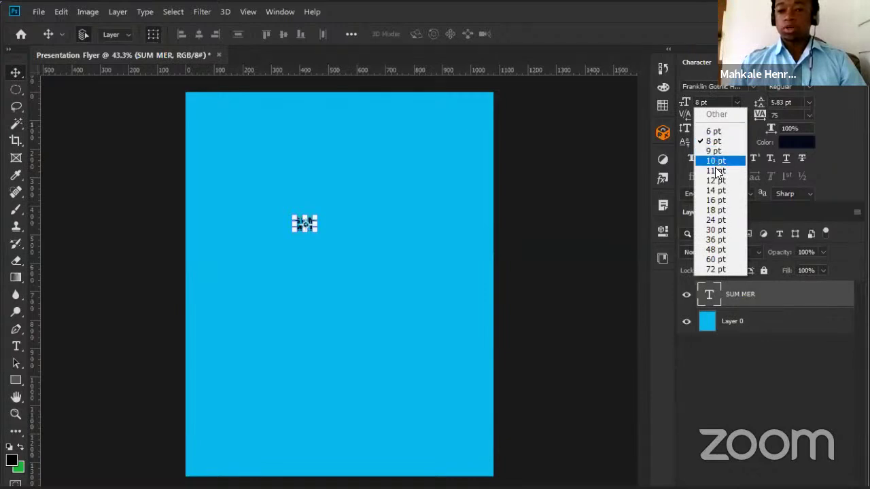
left_click(716, 240)
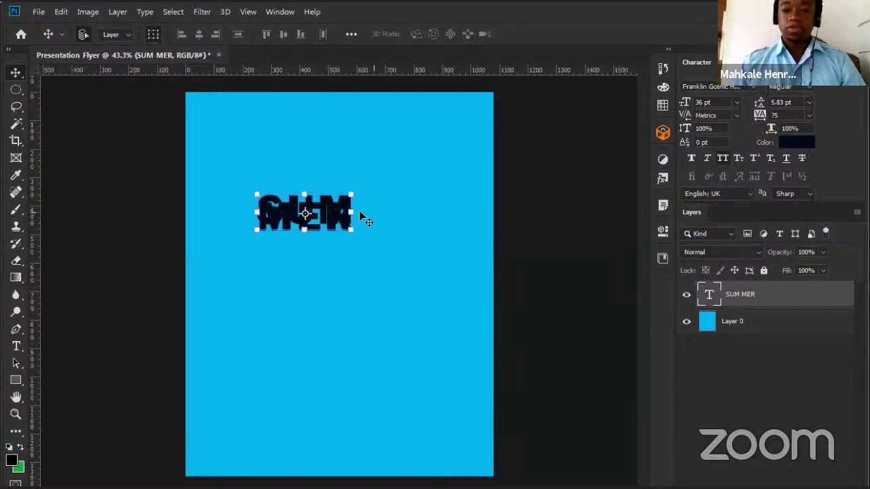
left_click(808, 103)
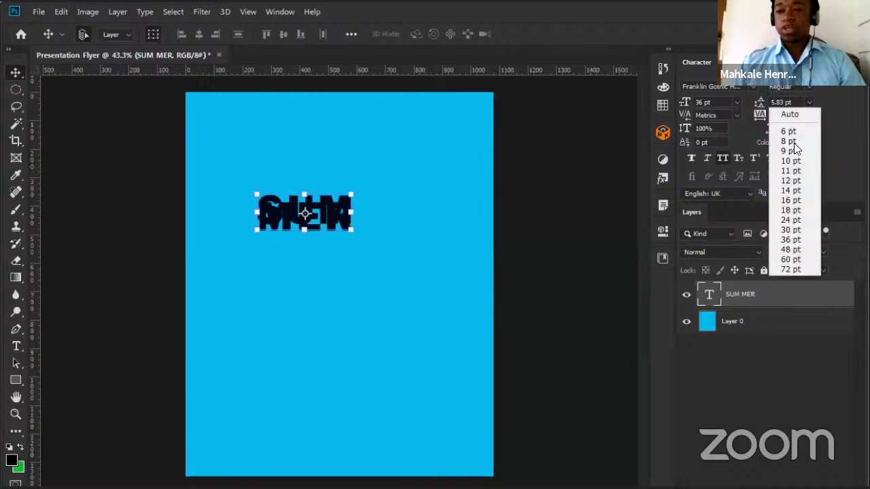
left_click(787, 211)
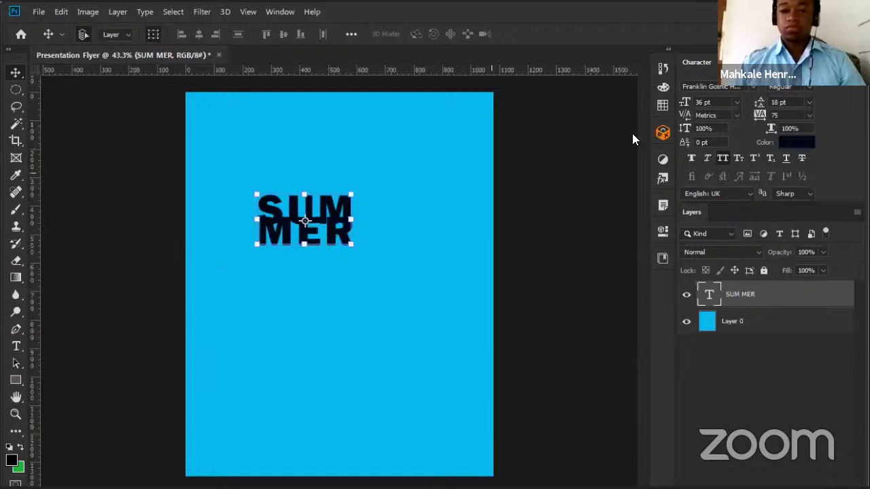
left_click(808, 102)
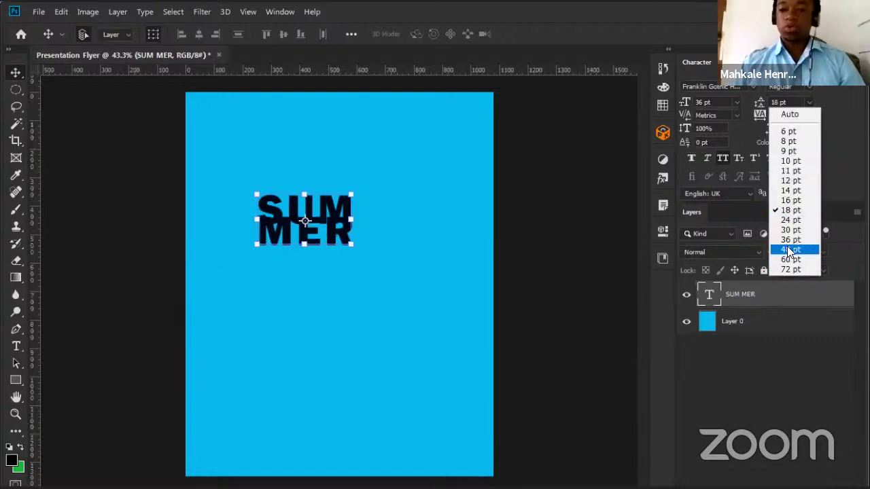
left_click(788, 251)
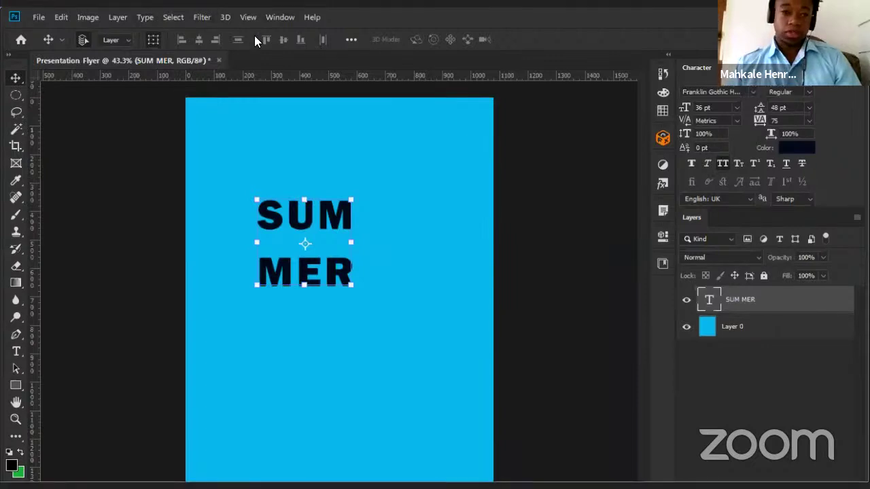
key("alt+w")
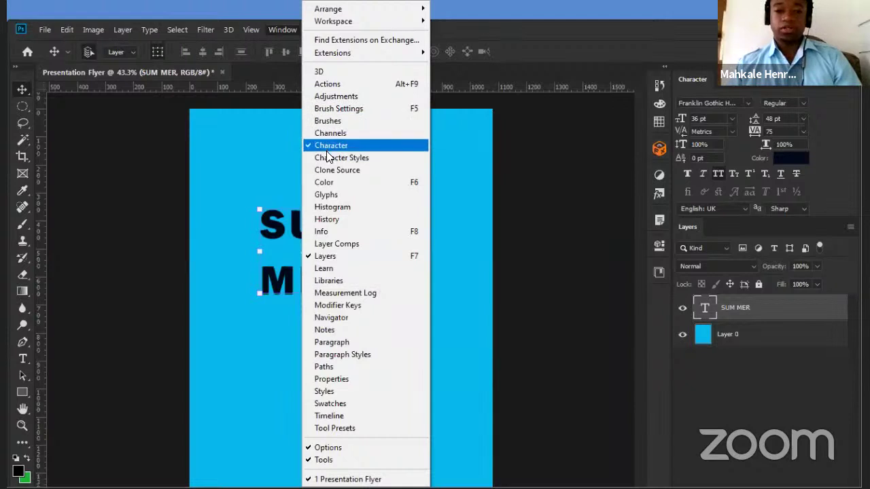
Restore the Character panel and commit the navy SUM / MER heading in Franklin Gothic Heavy 36 pt.
left_click(319, 145)
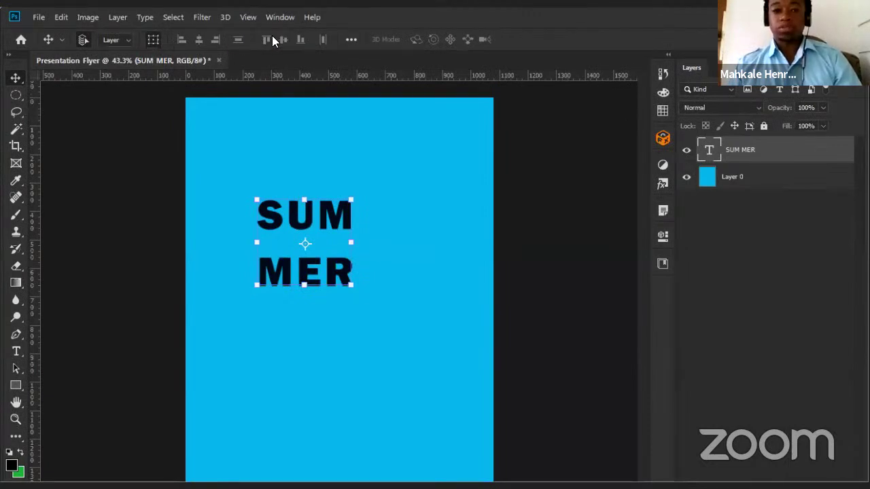
left_click(280, 17)
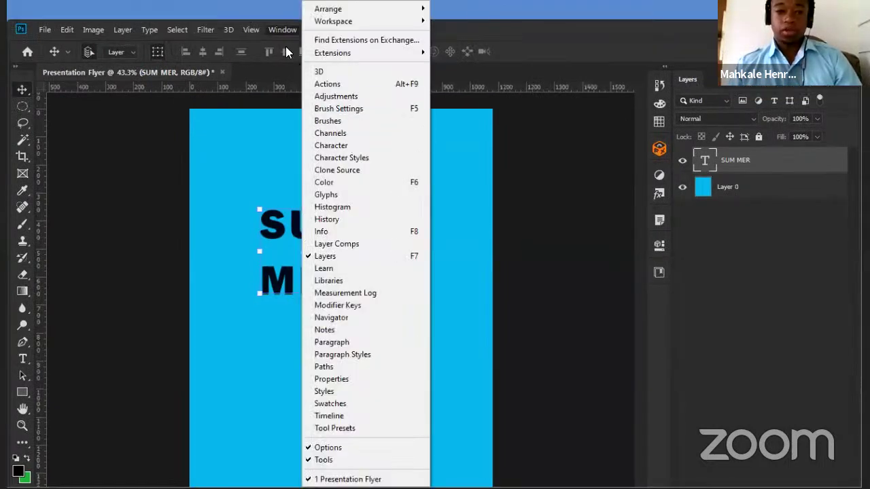
left_click(332, 146)
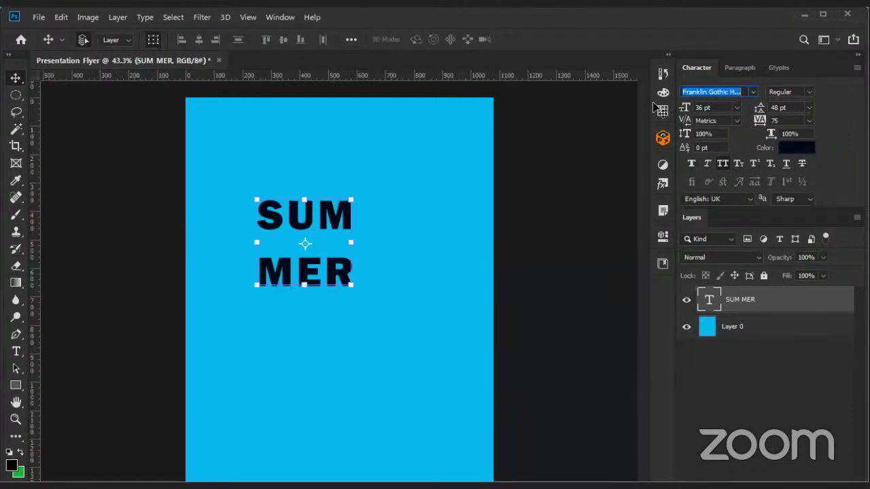
left_click(557, 150)
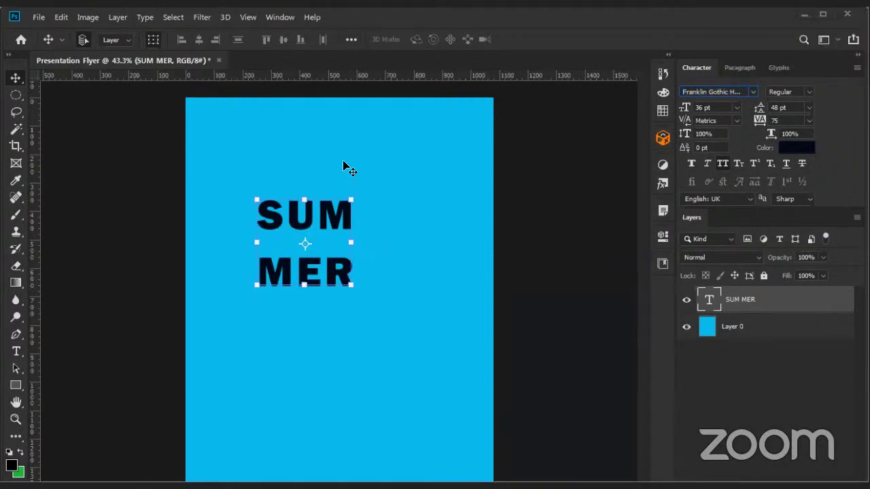
Undo the heading and blue fill back to white, then unlock the Background into Layer 0.
key("z")
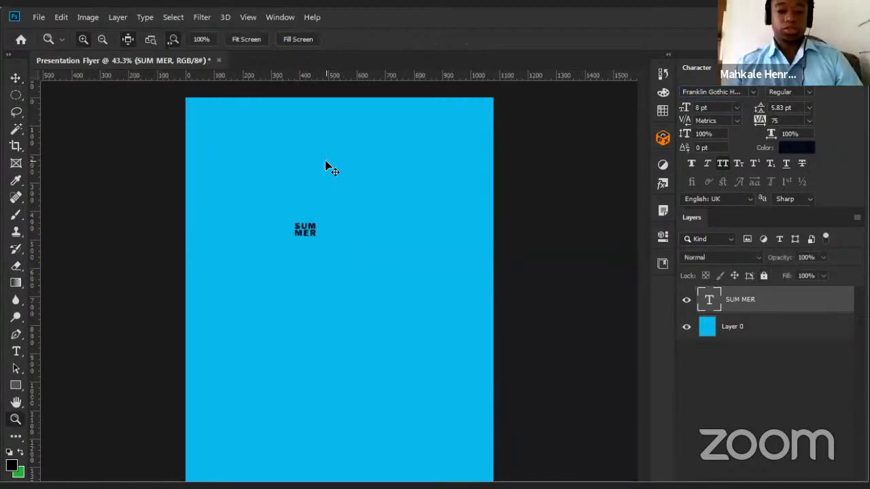
key("ctrl+z")
key("ctrl+z")
key("ctrl+z")
key("ctrl+z")
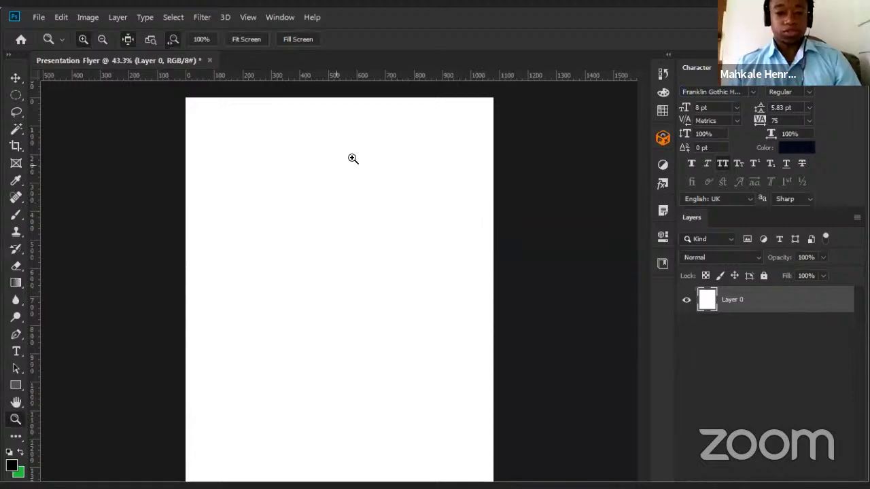
key("ctrl+z")
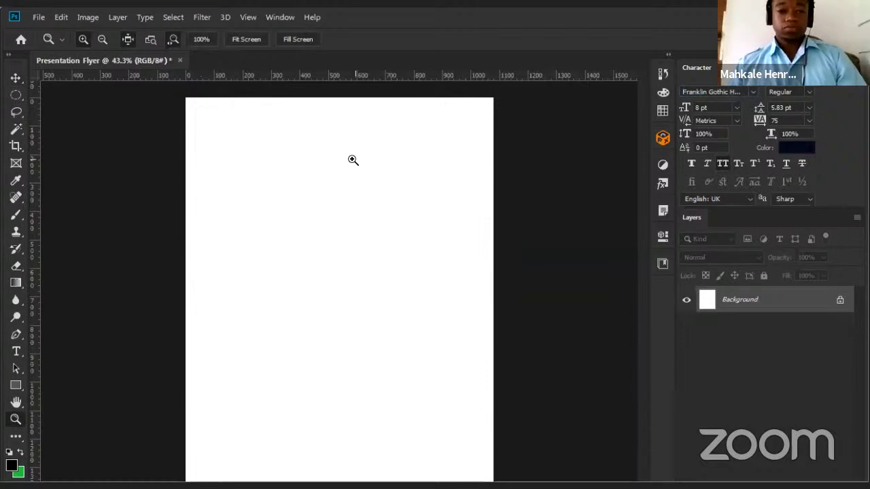
left_click(840, 303)
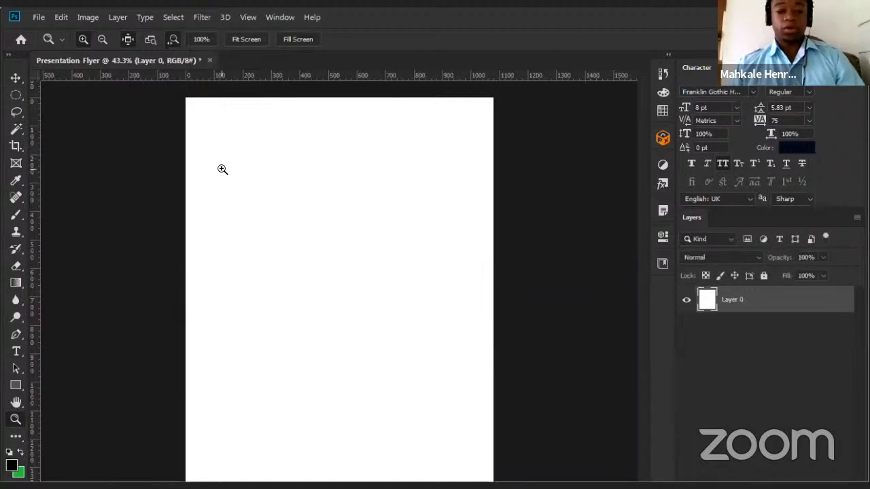
Open the Fill dialog from the Edit menu, then cancel it without filling.
left_click(61, 17)
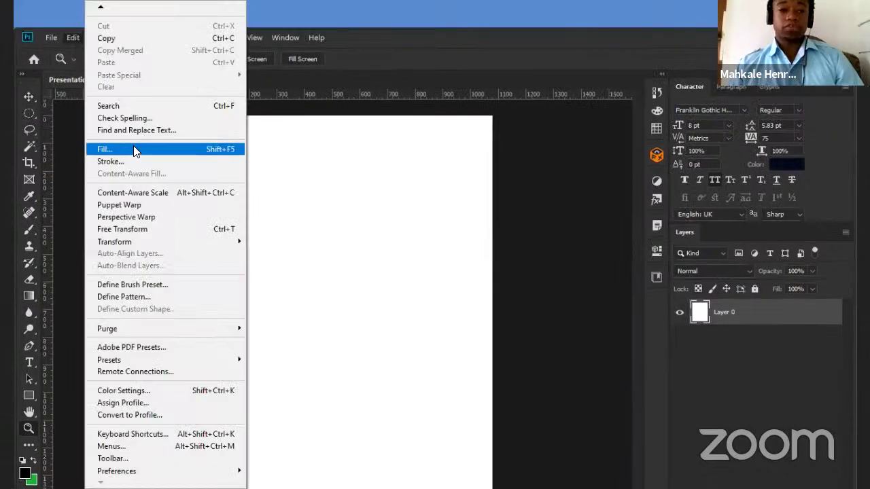
left_click(134, 148)
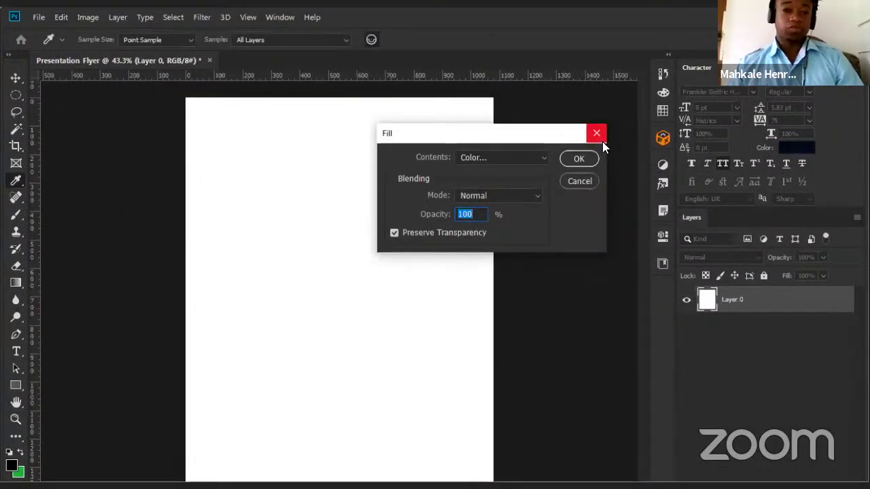
key("Escape")
key("z")
Reopen Fill, set Contents to Color, and pick sky blue 06b8ec.
left_click(61, 17)
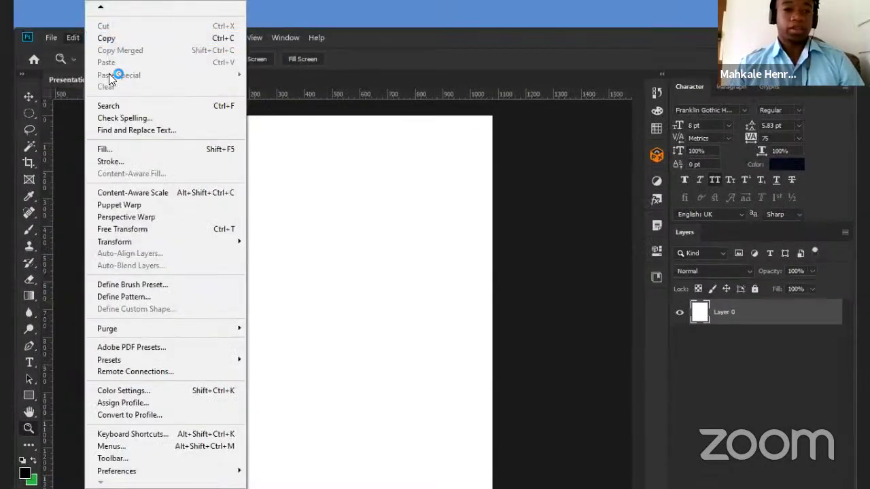
left_click(116, 148)
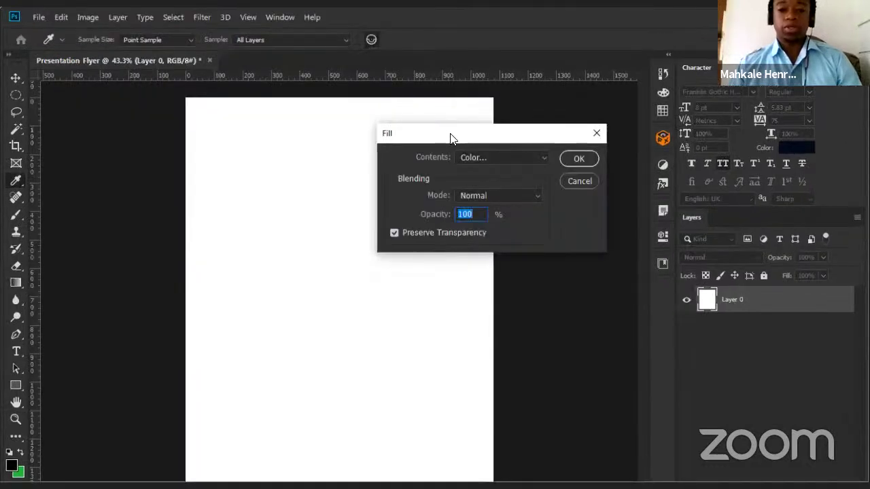
left_click_drag(450, 138, 419, 186)
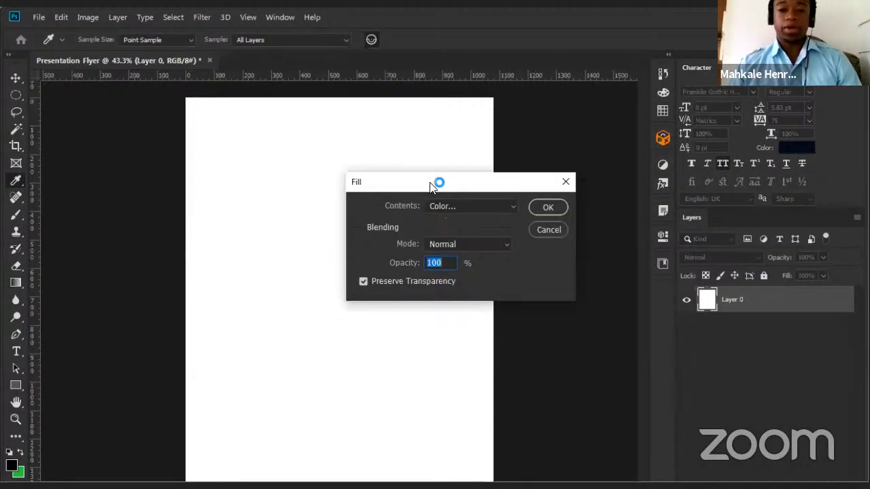
left_click(497, 211)
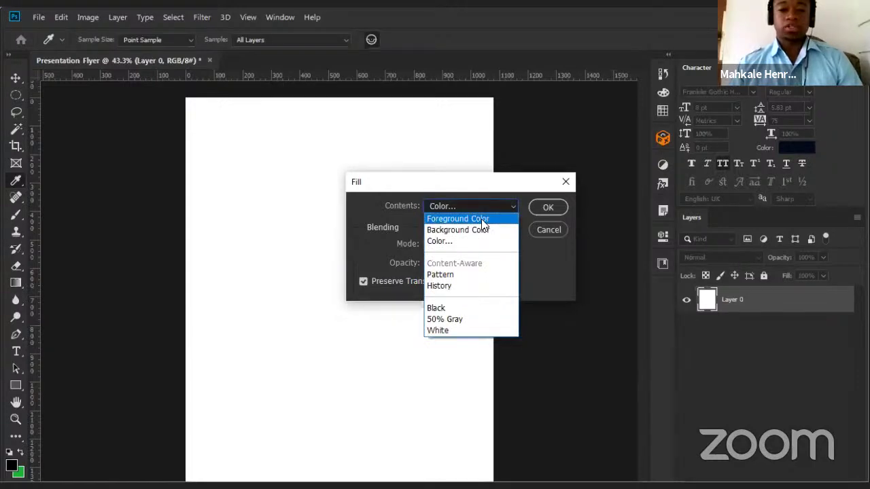
left_click(481, 230)
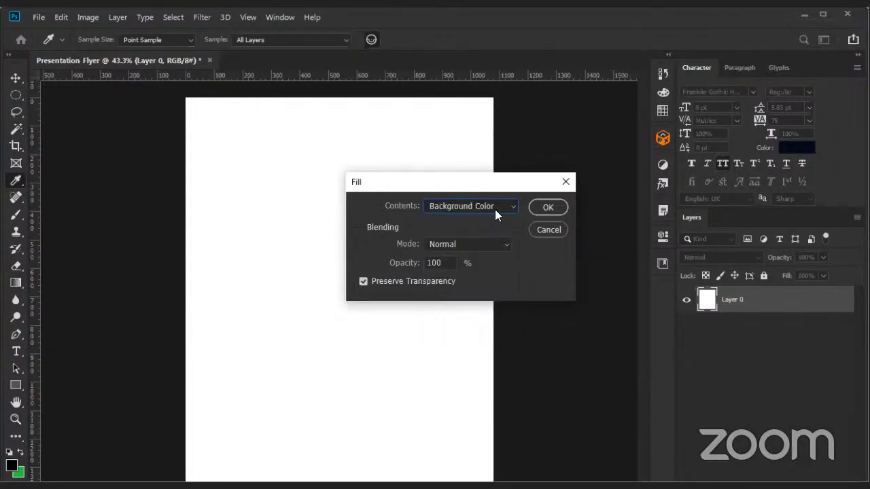
left_click(495, 211)
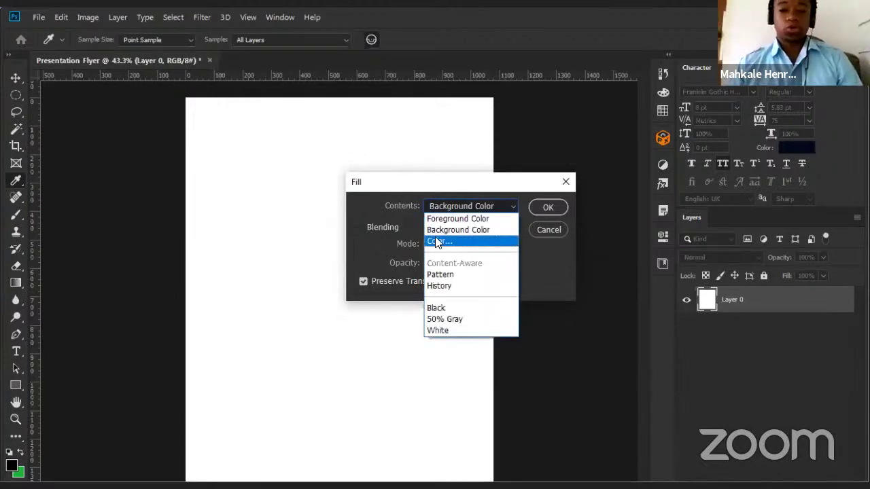
left_click(448, 242)
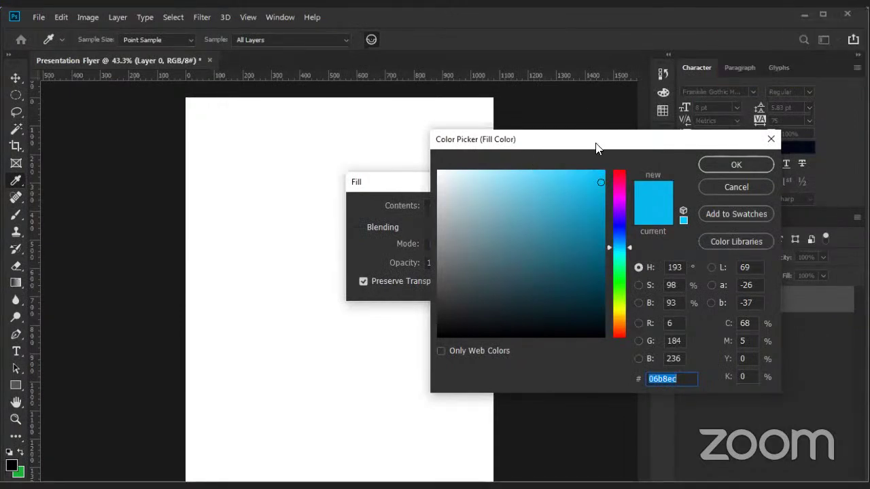
Move the Color Picker aside, confirm it, and close Fill without filling the canvas.
left_click_drag(596, 147, 358, 150)
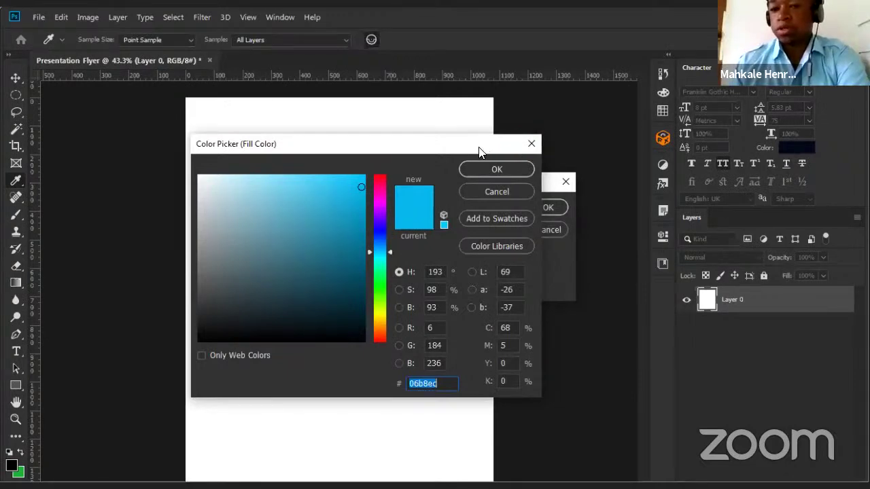
left_click_drag(485, 151, 409, 137)
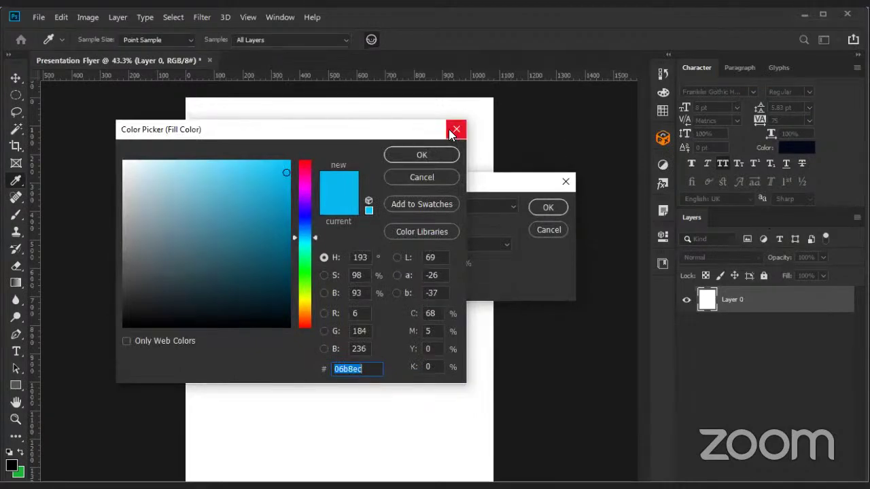
left_click(421, 153)
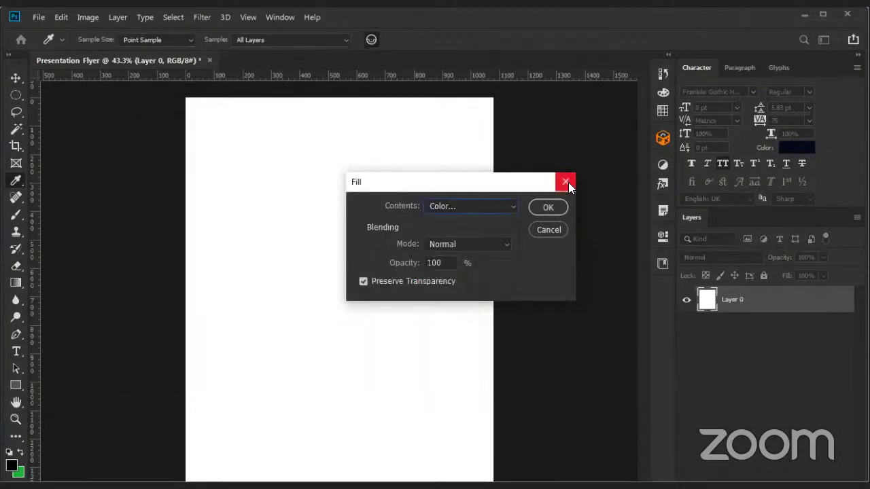
left_click(568, 182)
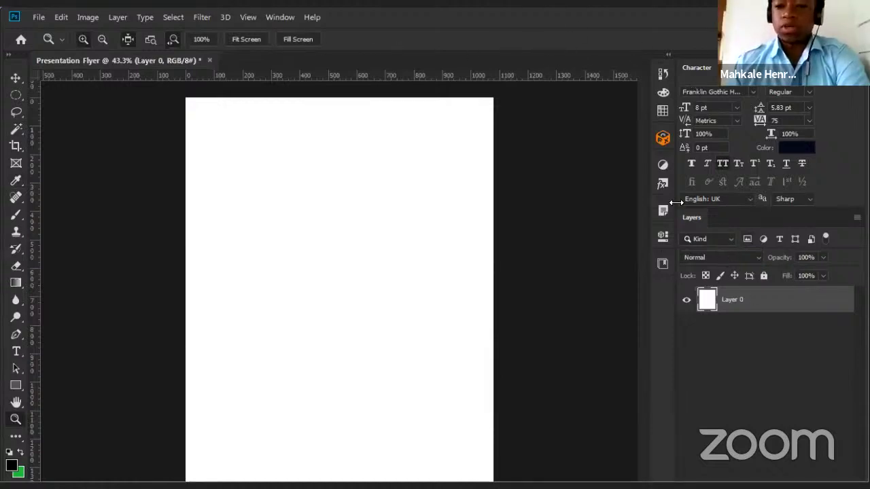
Undock and close the Layers panel, and collapse the Character panel to icons.
left_click(857, 218)
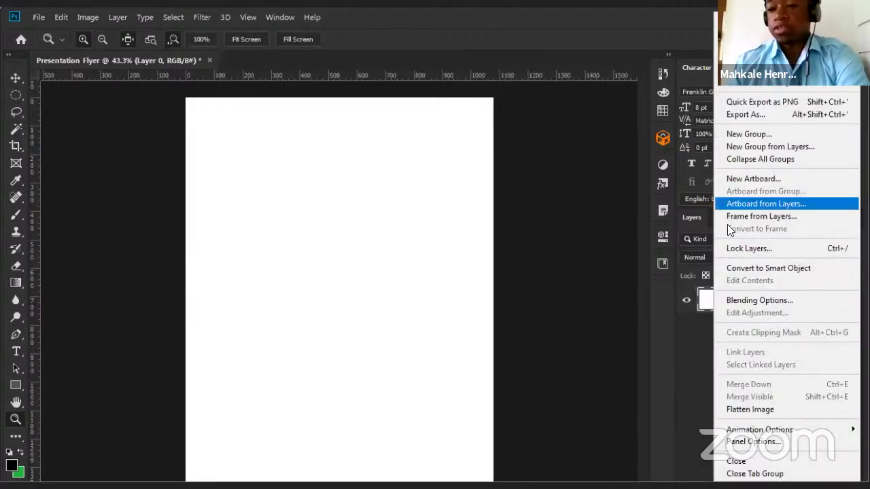
left_click(690, 239)
left_click_drag(698, 215, 430, 236)
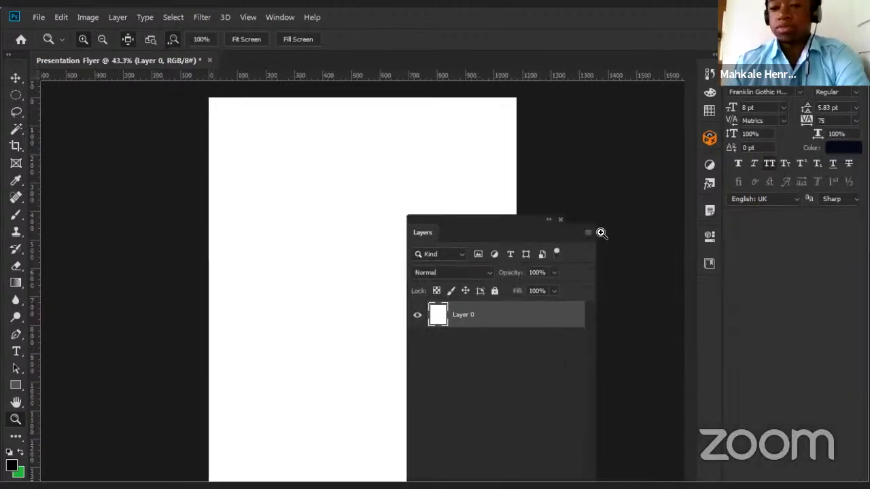
left_click(556, 221)
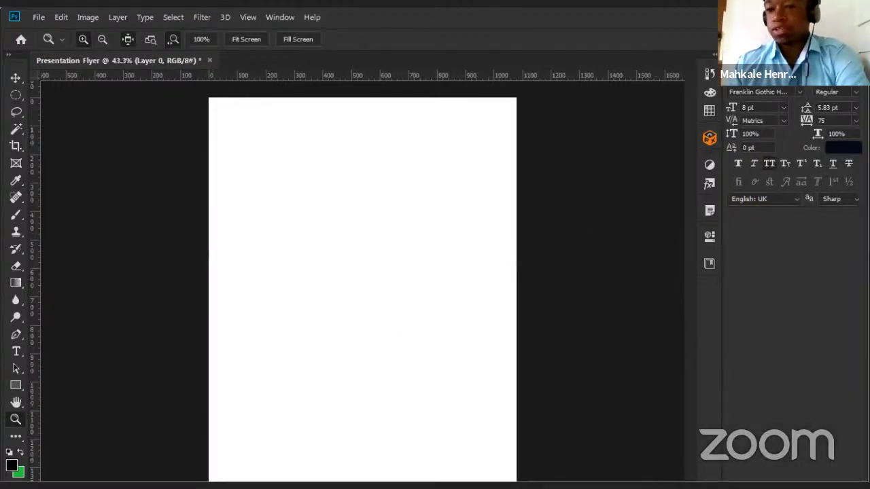
left_click_drag(698, 114, 798, 114)
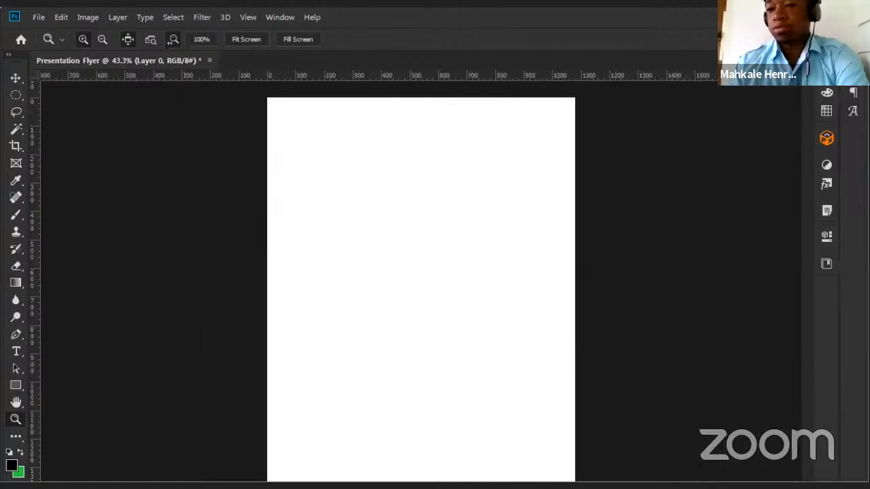
Reopen Layers from the Window menu and dock it at the top right.
left_click(271, 18)
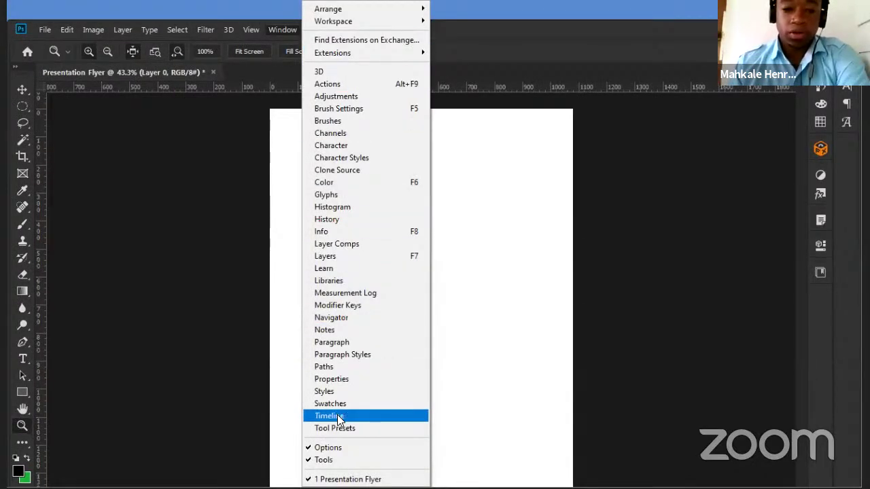
left_click(335, 261)
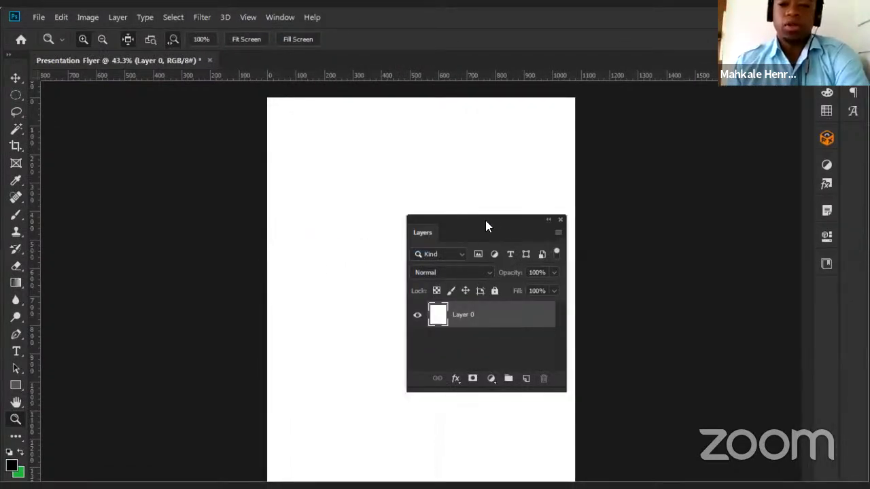
left_click(558, 232)
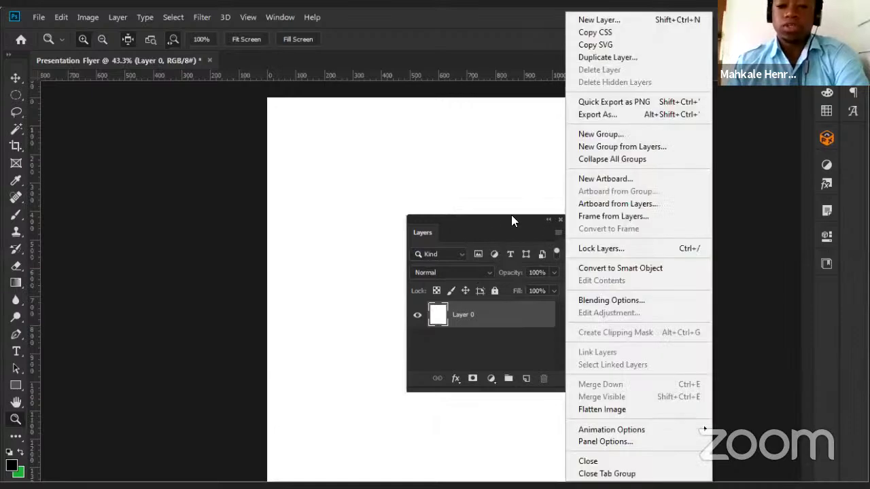
left_click(558, 234)
left_click(558, 233)
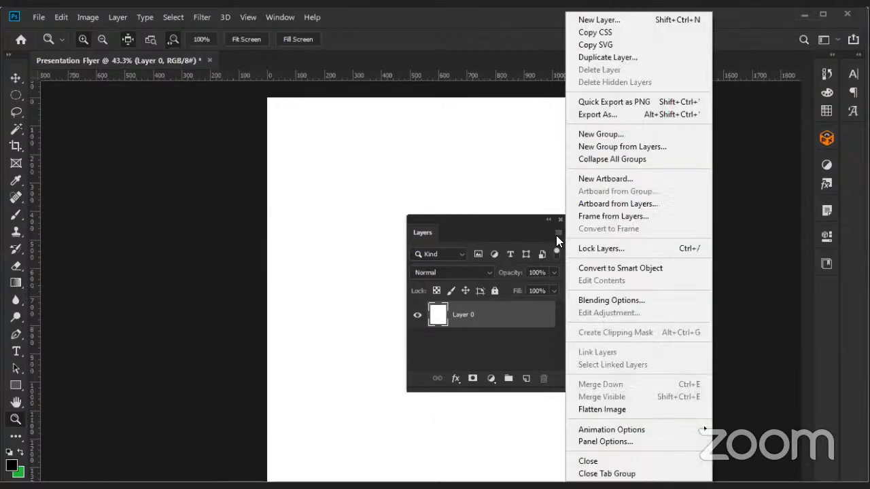
left_click(542, 220)
left_click_drag(500, 219, 806, 224)
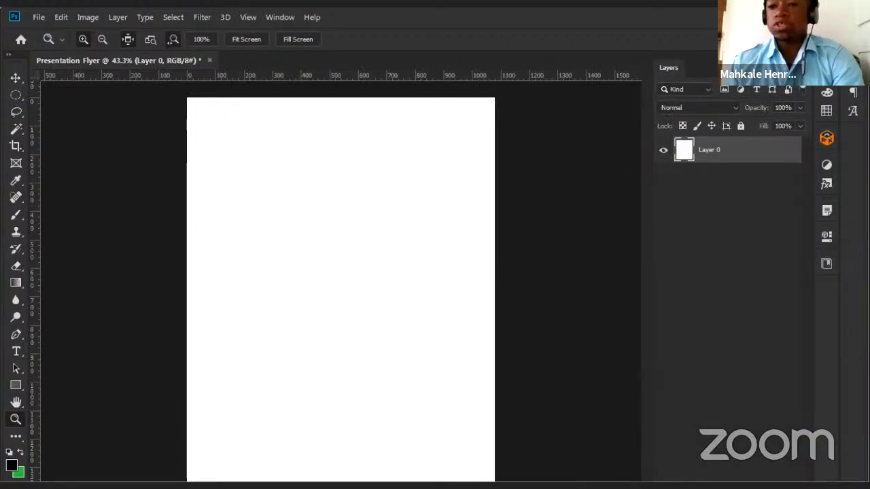
Float the Layers panel, collapse it to an icon, and re-expand the docked panels.
left_click_drag(775, 64, 761, 88)
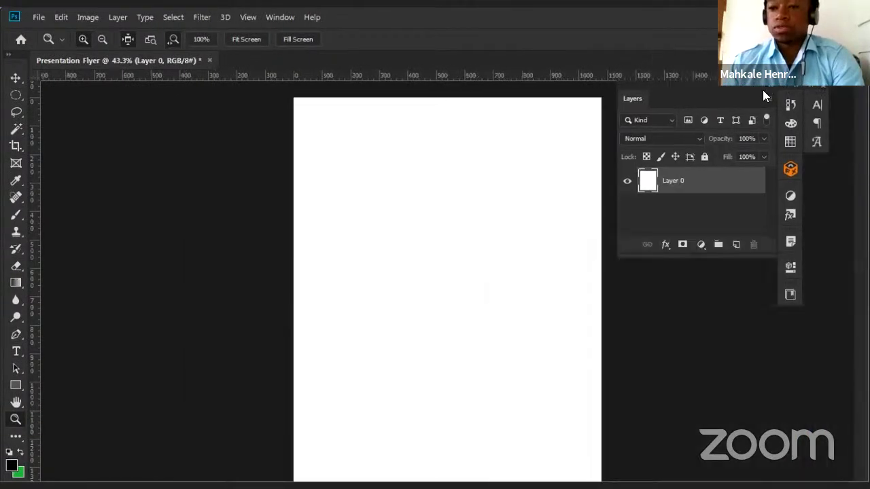
double_click(767, 90)
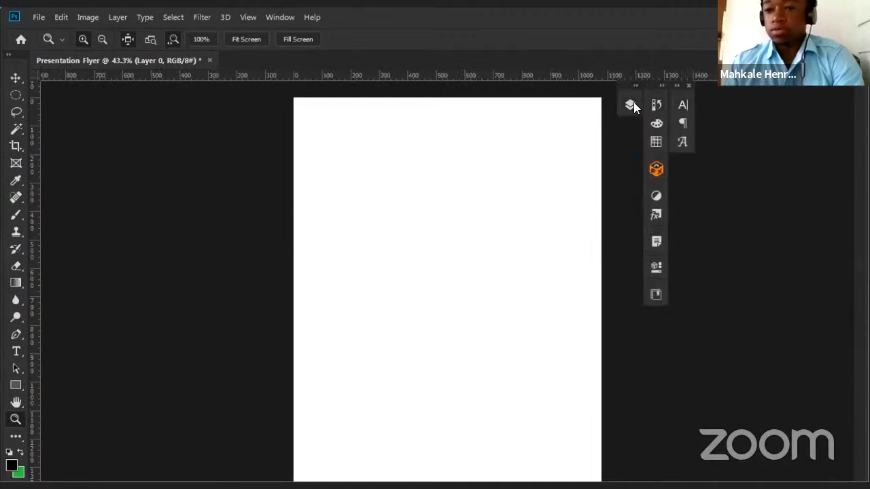
left_click_drag(617, 109, 679, 171)
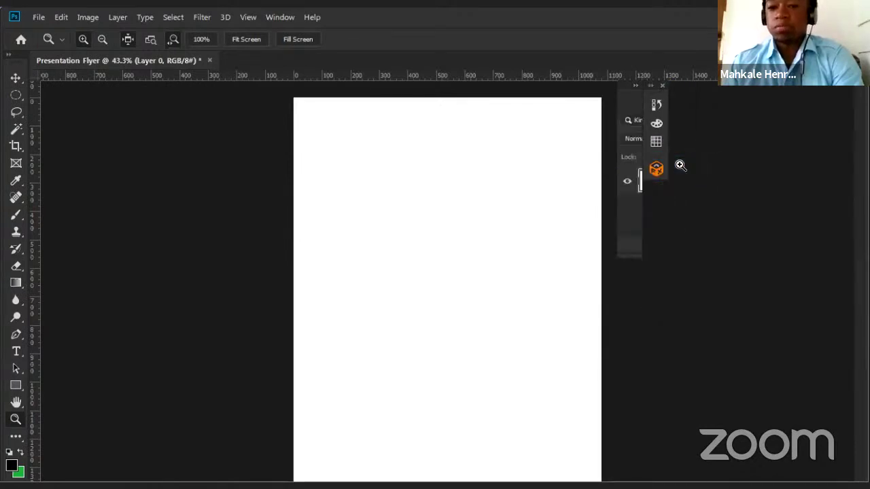
left_click(651, 86)
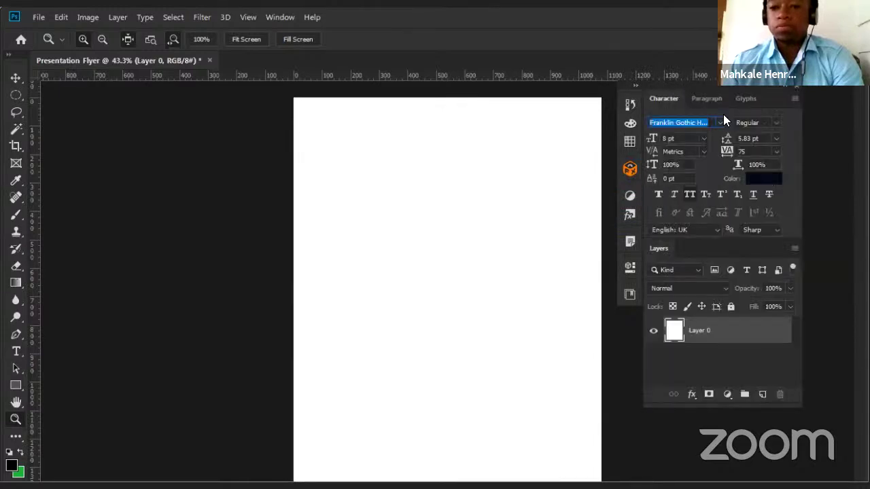
Arrange Layers above Character in one panel group against the right edge.
left_click_drag(747, 85, 785, 103)
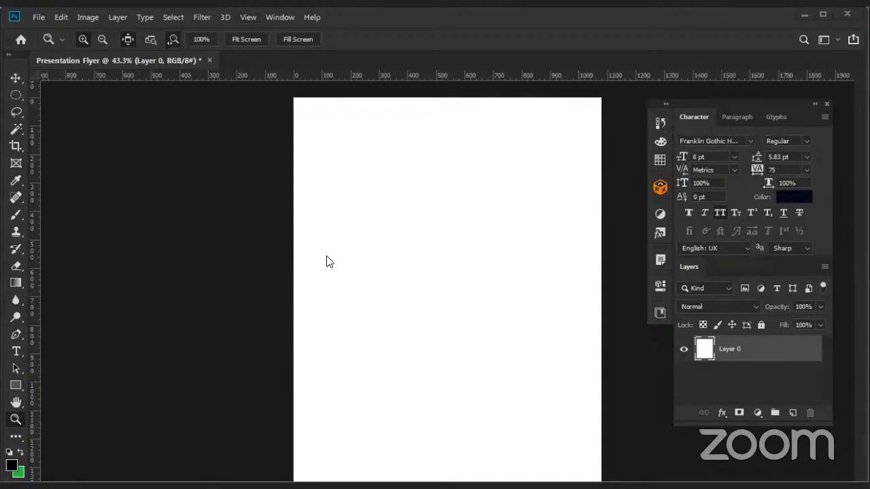
key("alt+w")
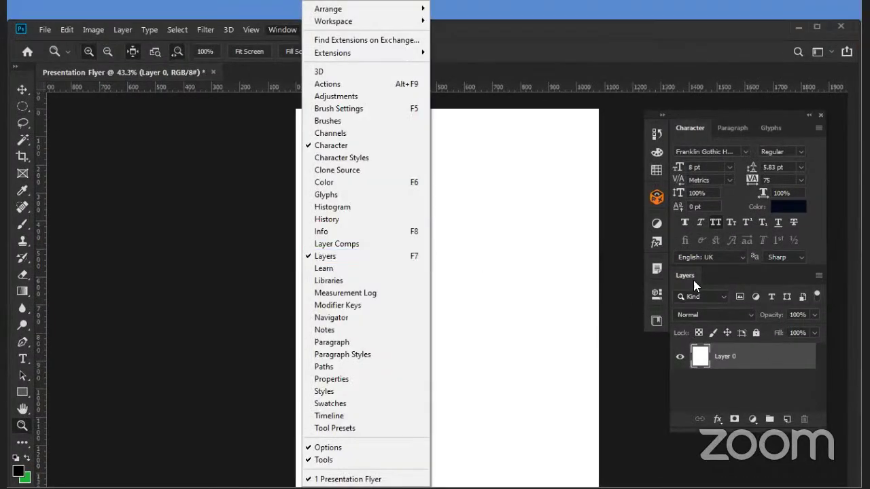
left_click(819, 122)
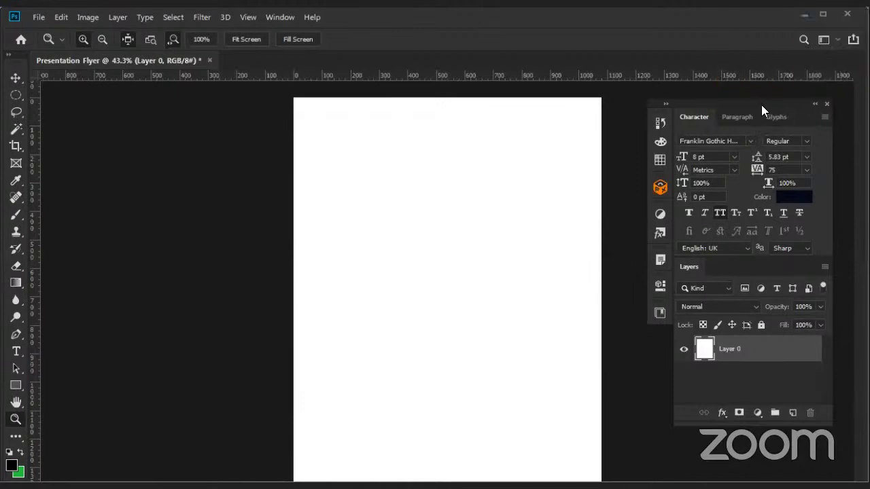
left_click_drag(761, 105, 790, 88)
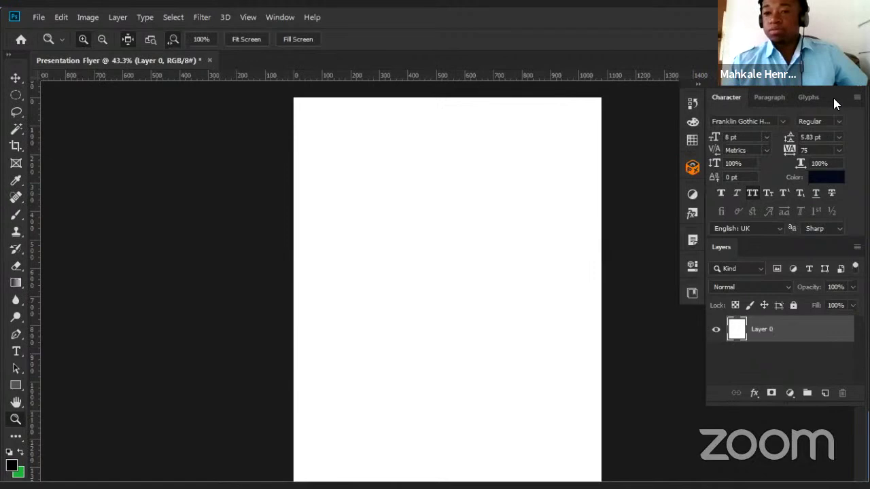
left_click_drag(833, 98, 797, 261)
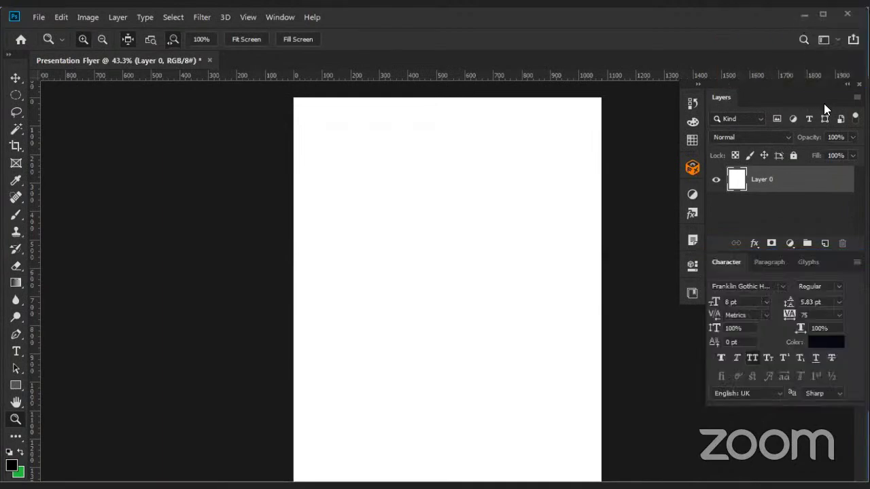
Lower the panel group, switch Paragraph then Character tabs, and maximise the Photoshop window.
left_click_drag(814, 81, 862, 95)
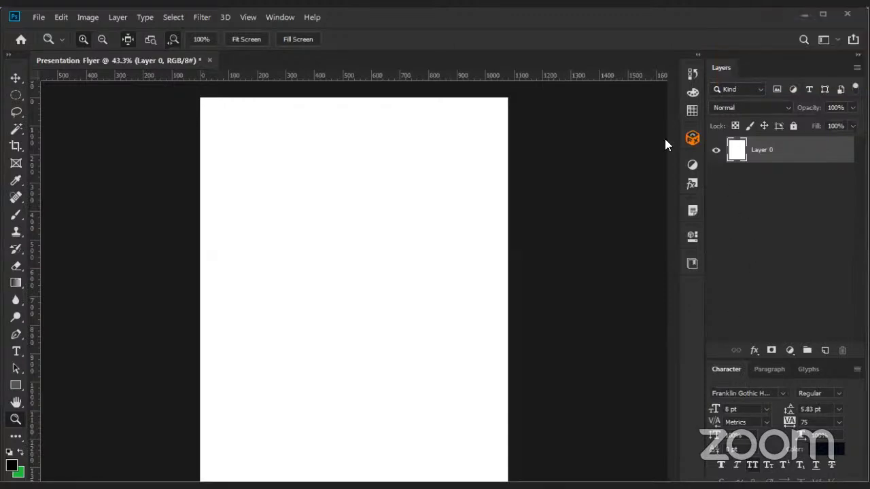
left_click(772, 374)
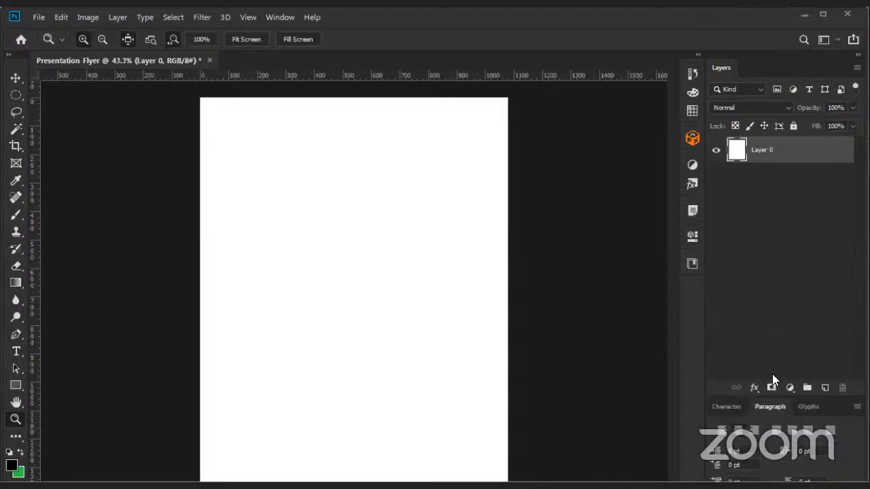
left_click(727, 407)
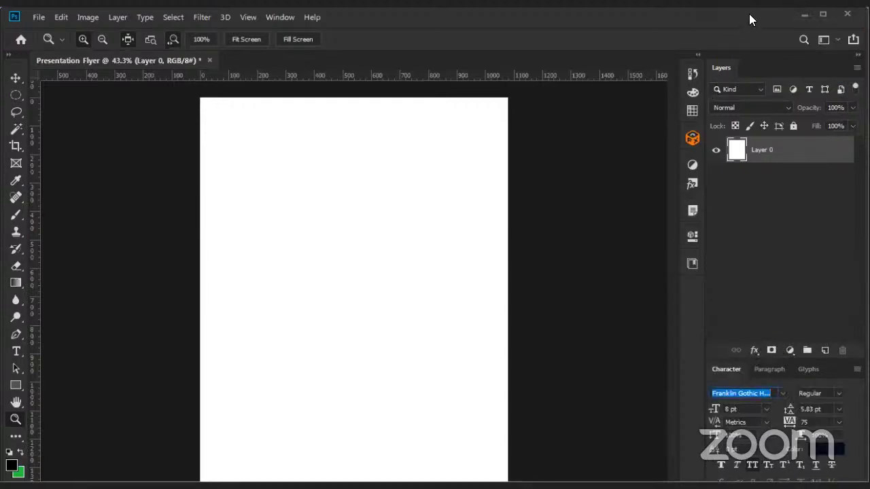
left_click_drag(748, 8, 747, 15)
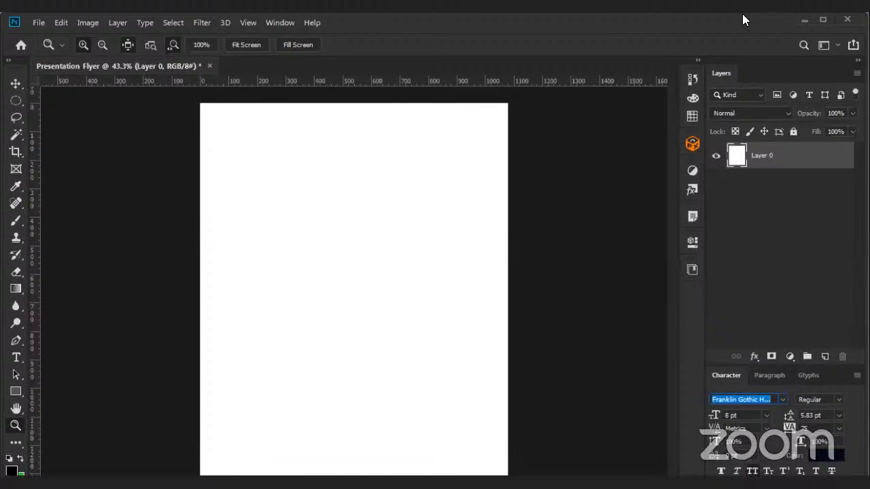
double_click(742, 14)
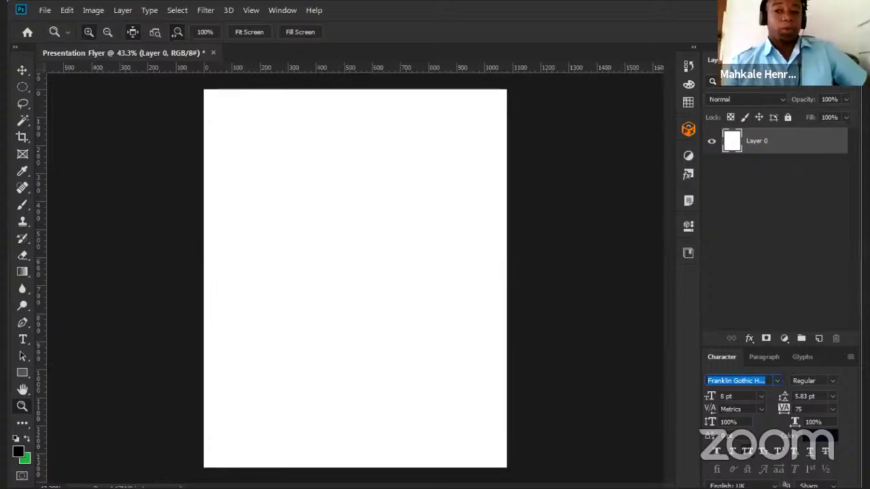
Leave the font name unchanged and enlarge the Untitled-1 document window.
key("Return")
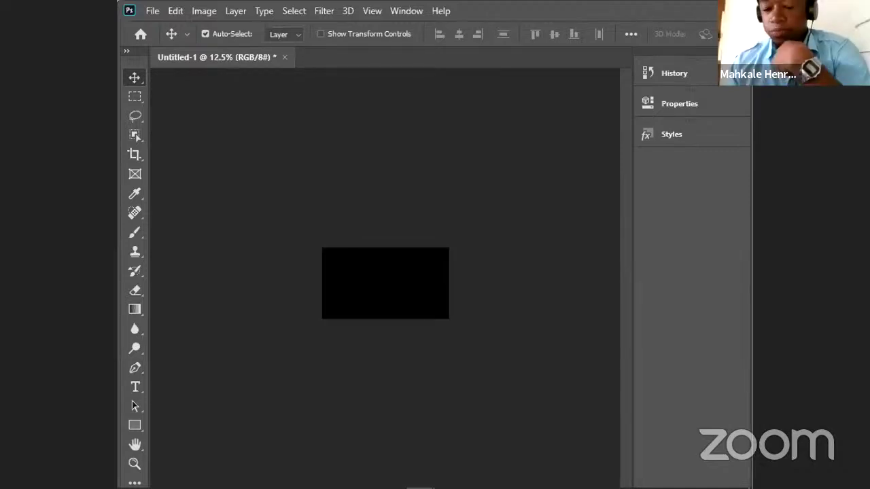
double_click(486, 10)
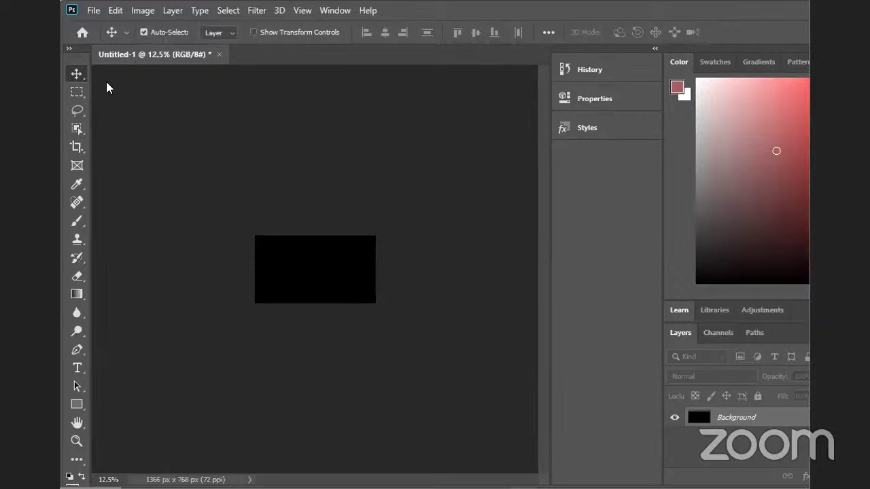
Bring up New Document for Untitled-2, preset at 1366 × 768 px, 72 ppi.
left_click(92, 11)
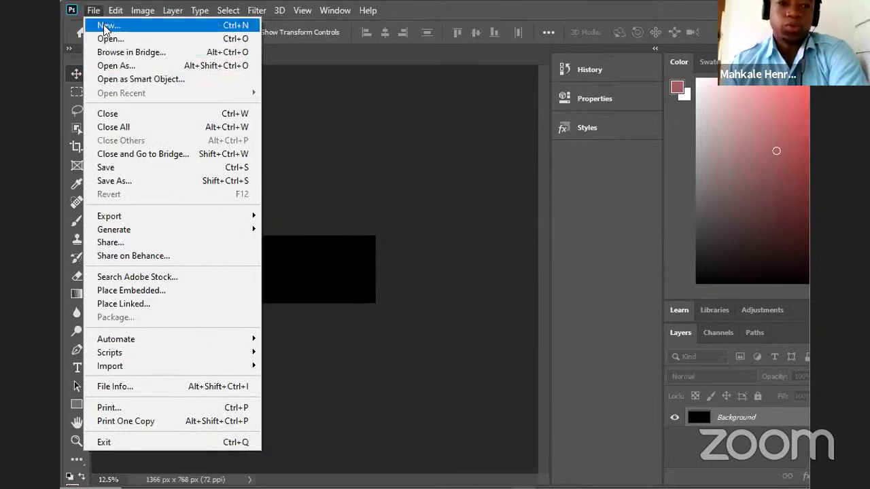
left_click(105, 26)
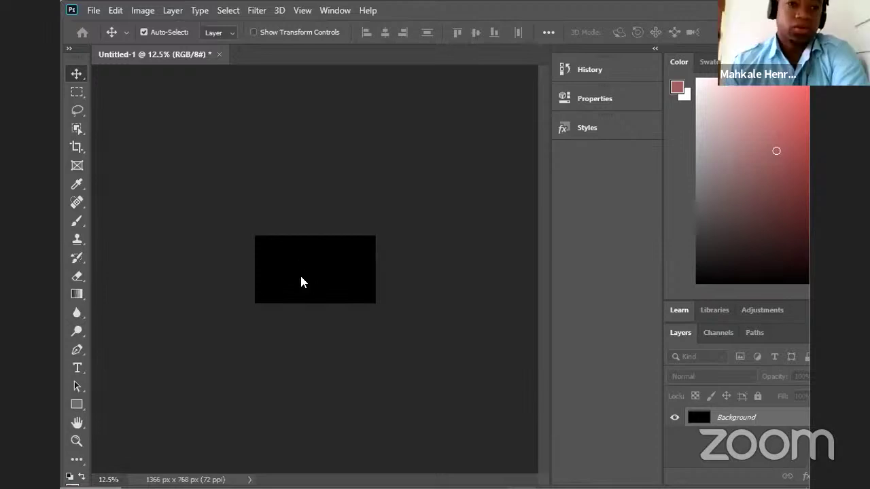
key("ctrl+n")
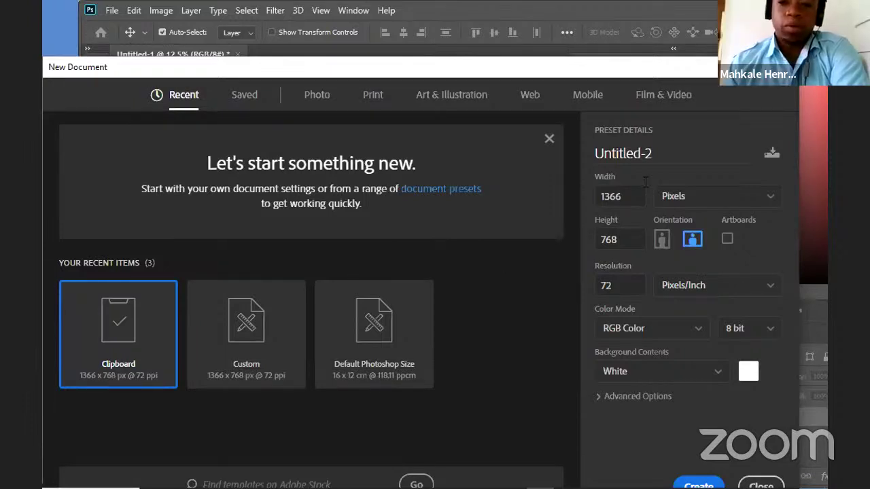
Create Untitled-2 at 1080 × 1350 px and 300 Pixels/Inch.
left_click(632, 197)
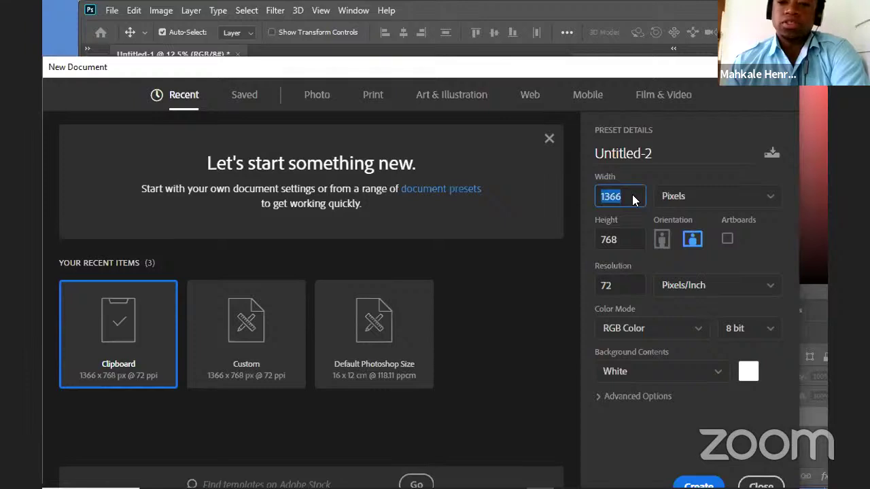
type("108")
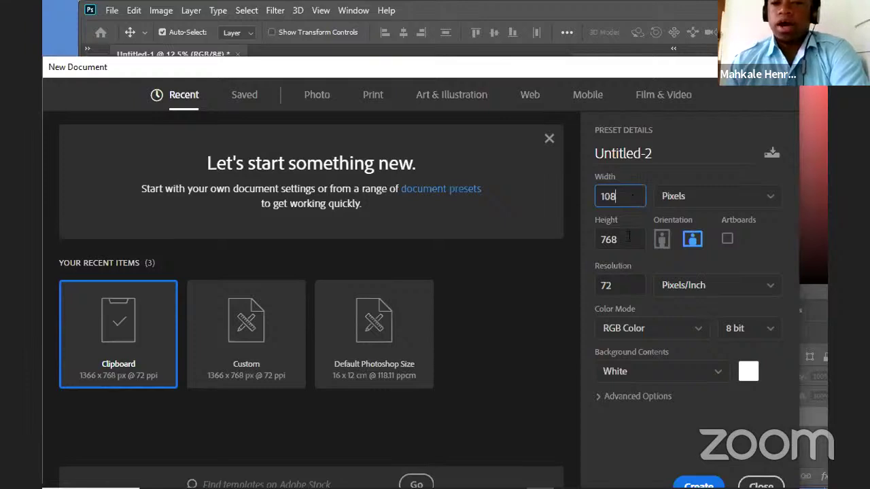
type("0")
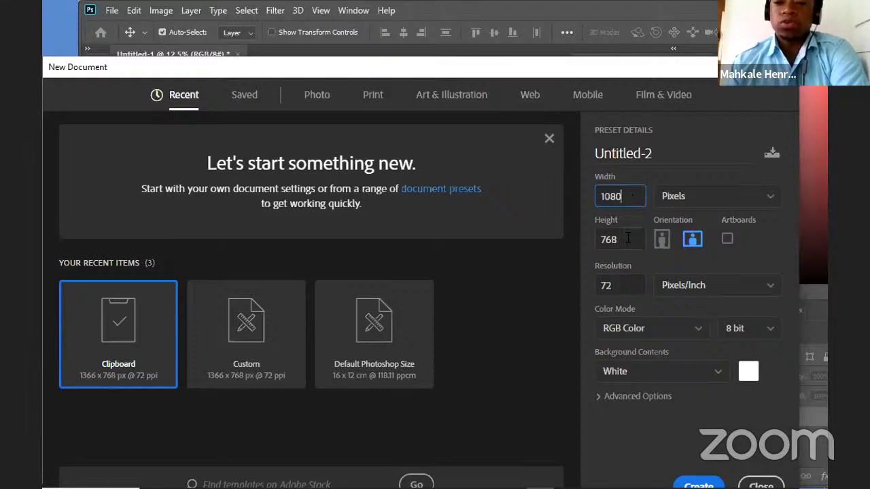
left_click(628, 238)
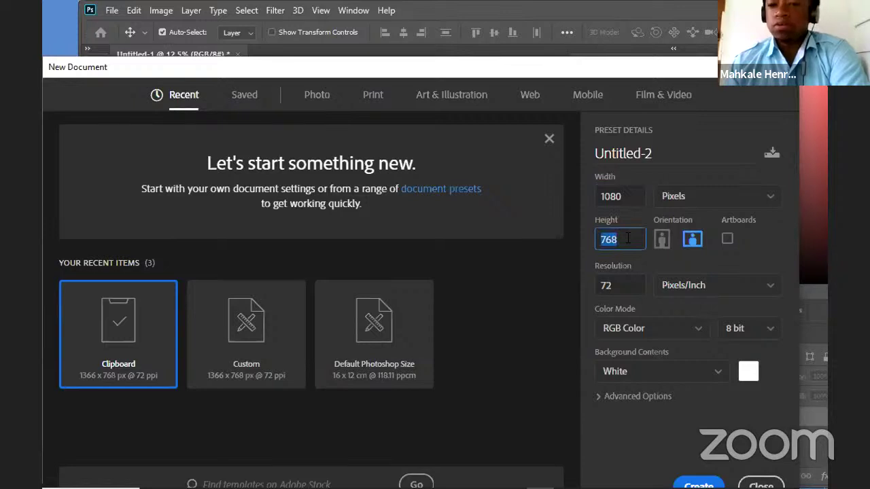
type("1350")
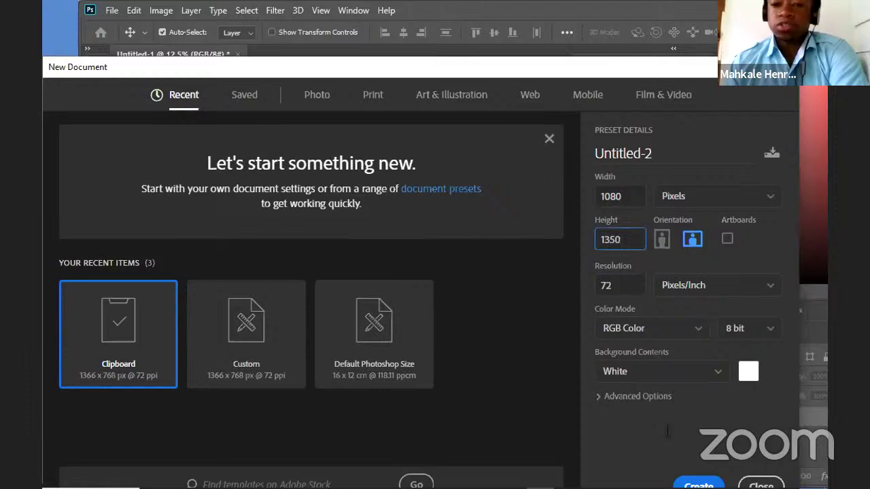
left_click(634, 284)
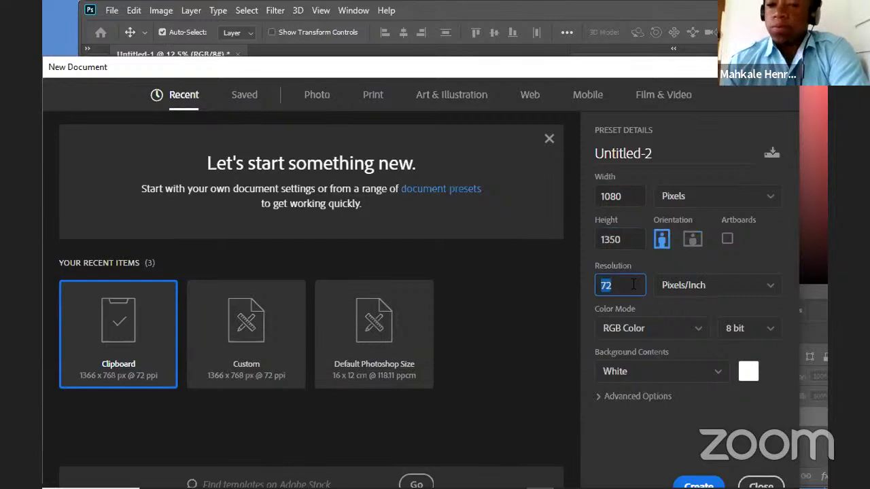
type("300")
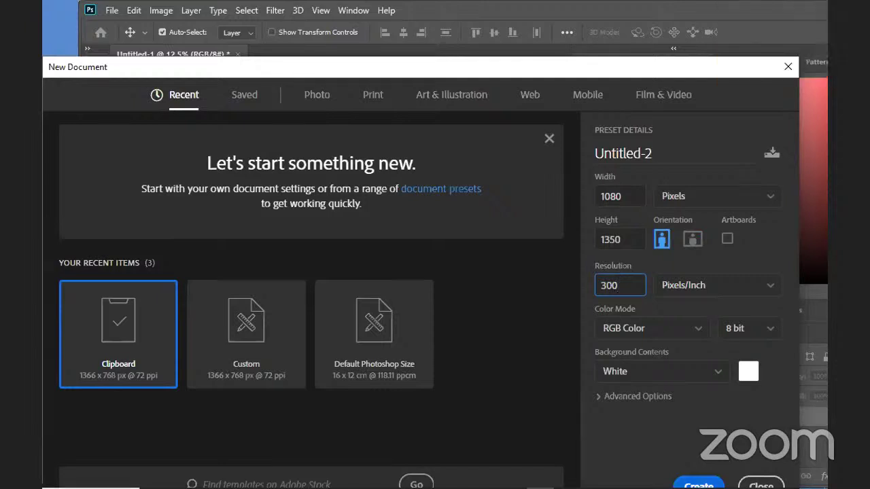
key("Return")
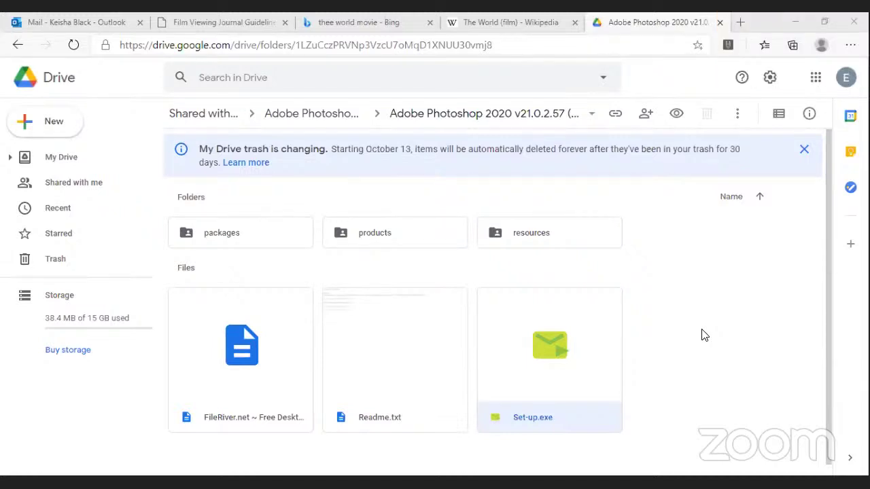
Download the Set-up.exe installer from the shared Photoshop 2020 folder, then return to the folder listing.
double_click(539, 347)
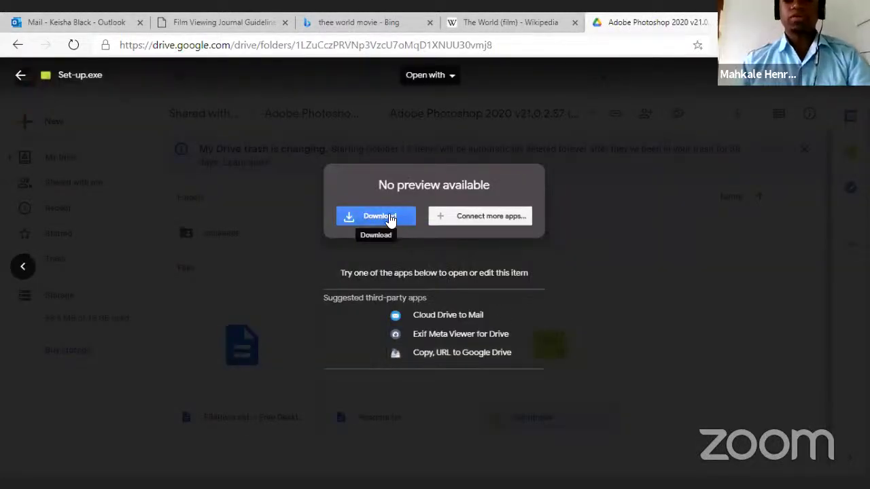
left_click(377, 216)
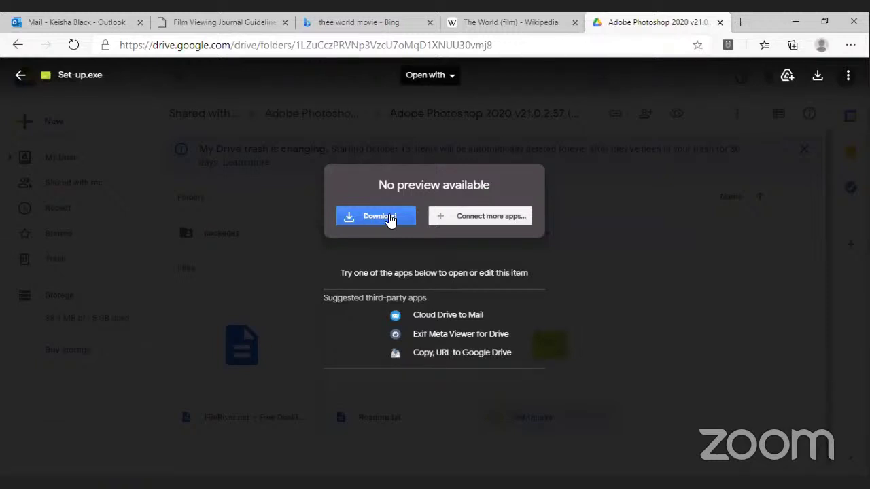
left_click(16, 45)
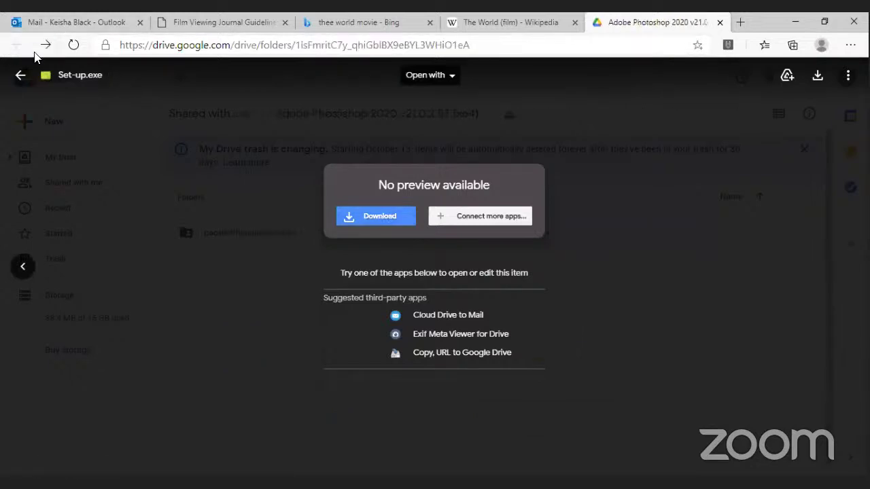
left_click(21, 85)
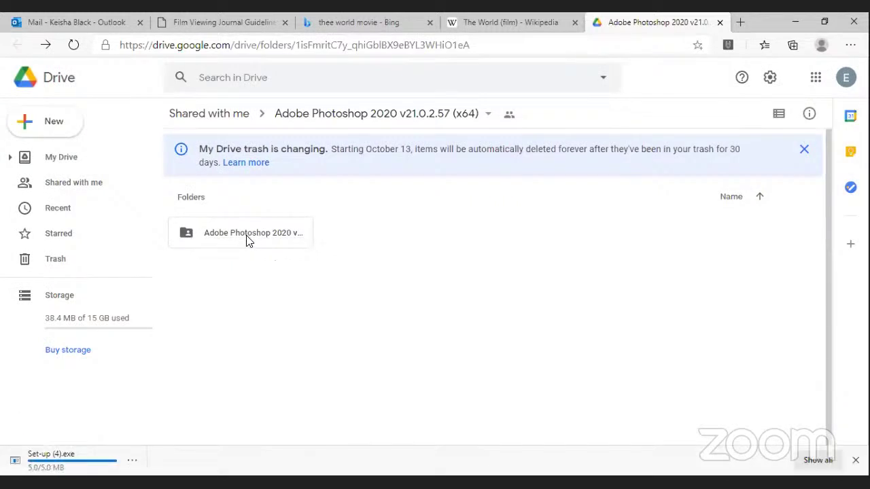
Run the downloaded Set-up (4).exe installer from the browser's download bar.
left_click(247, 238)
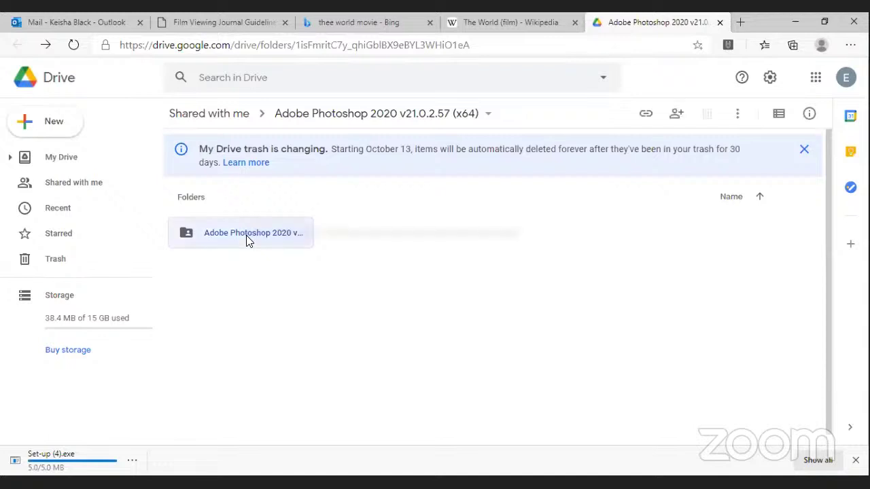
right_click(247, 238)
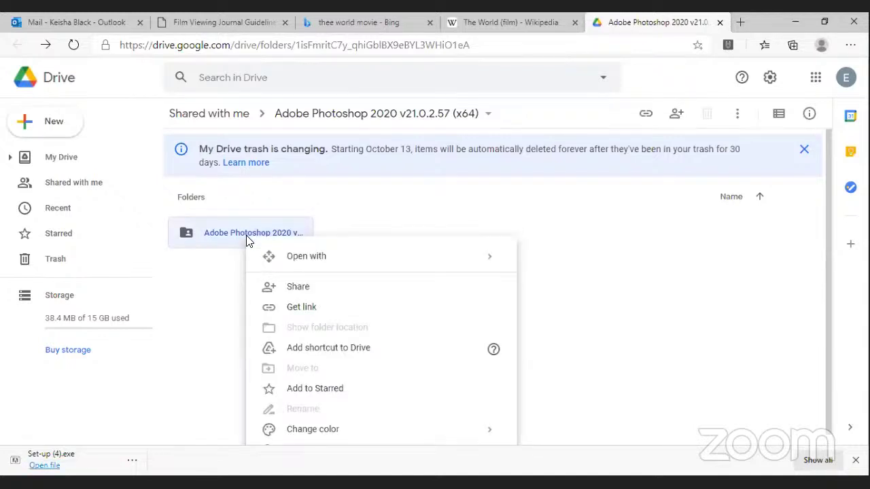
left_click(197, 329)
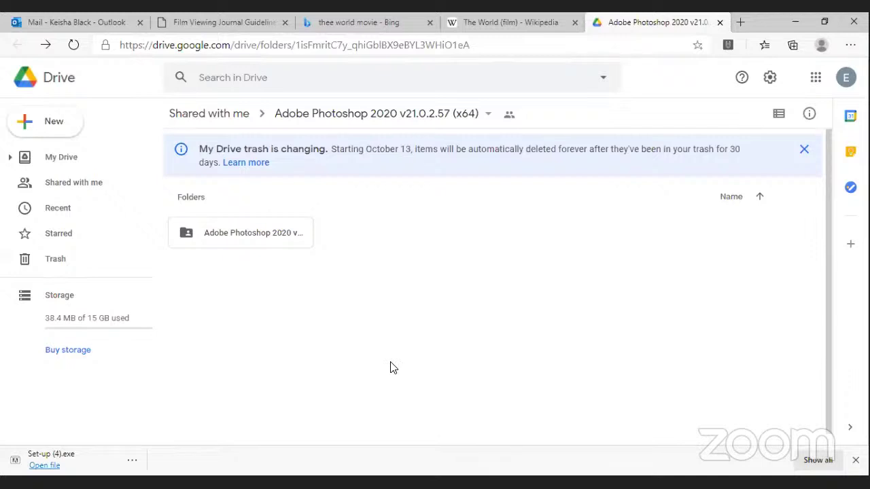
left_click(44, 466)
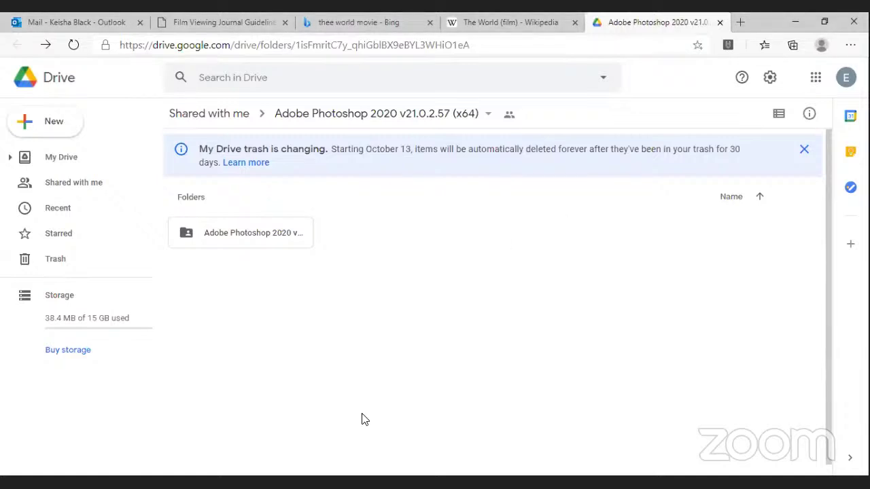
right_click(249, 234)
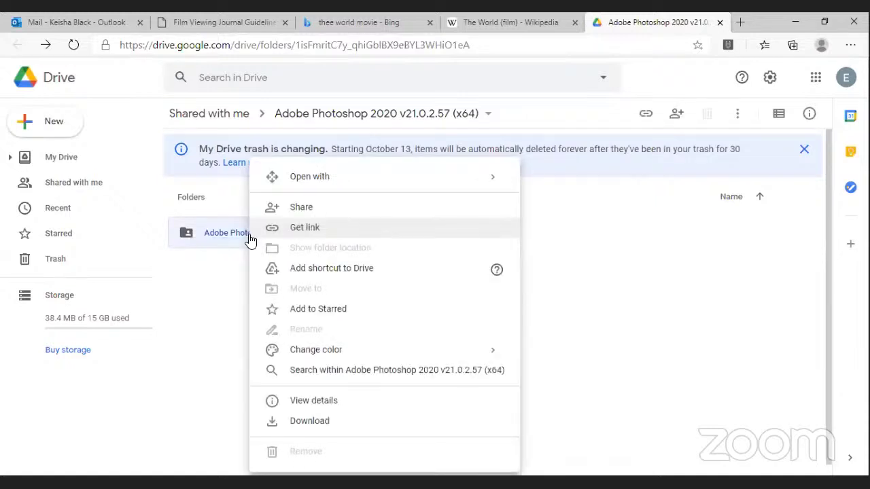
left_click(310, 422)
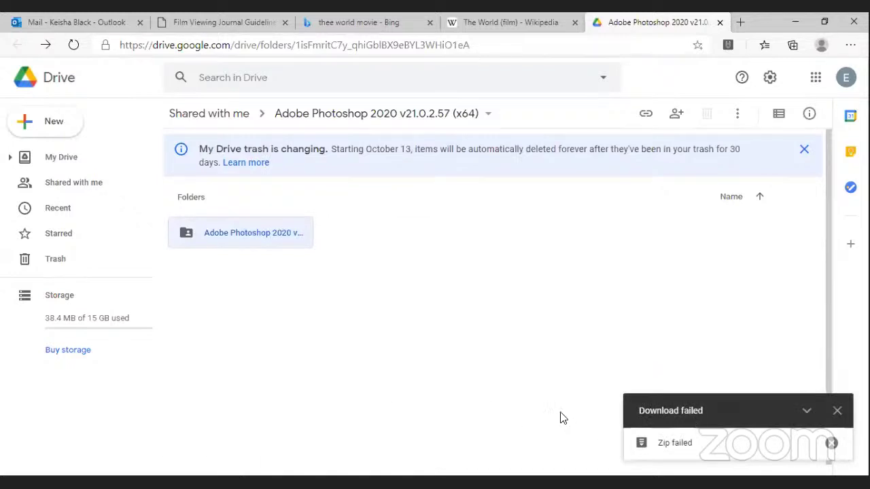
left_click(832, 444)
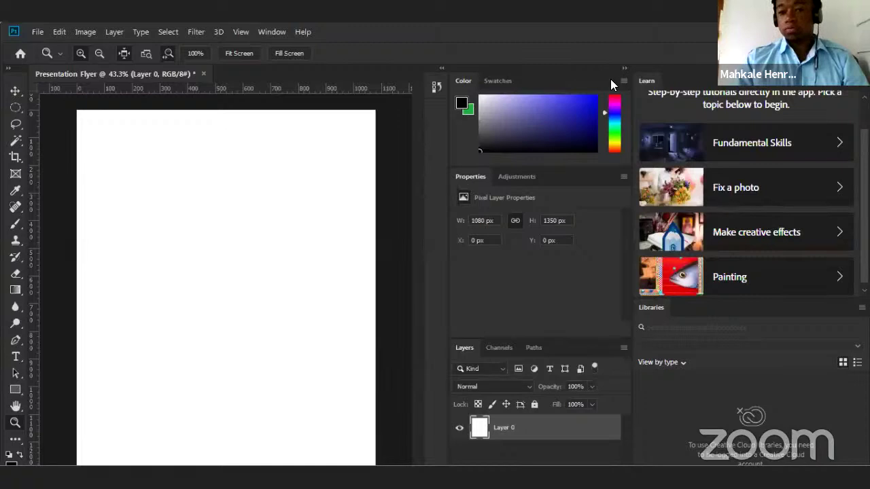
Browse the Window and View menus in Photoshop, leaving the Window menu open.
left_click(280, 33)
left_click(288, 31)
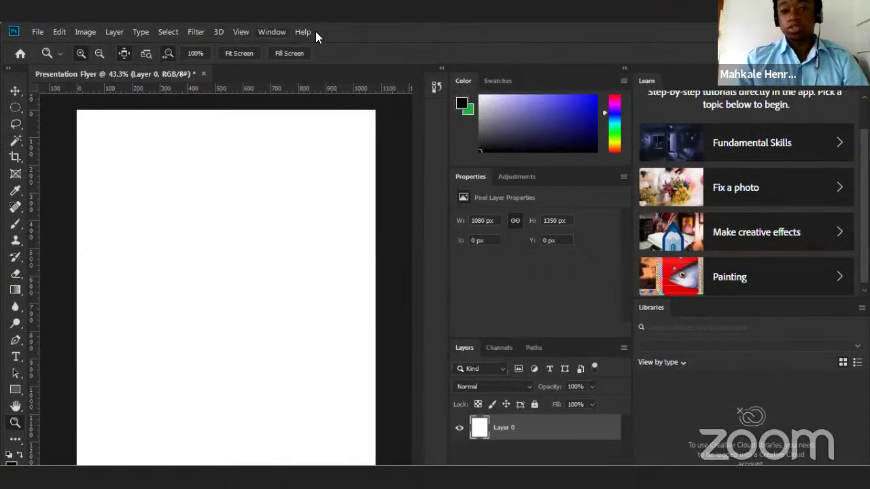
left_click(241, 32)
left_click(282, 71)
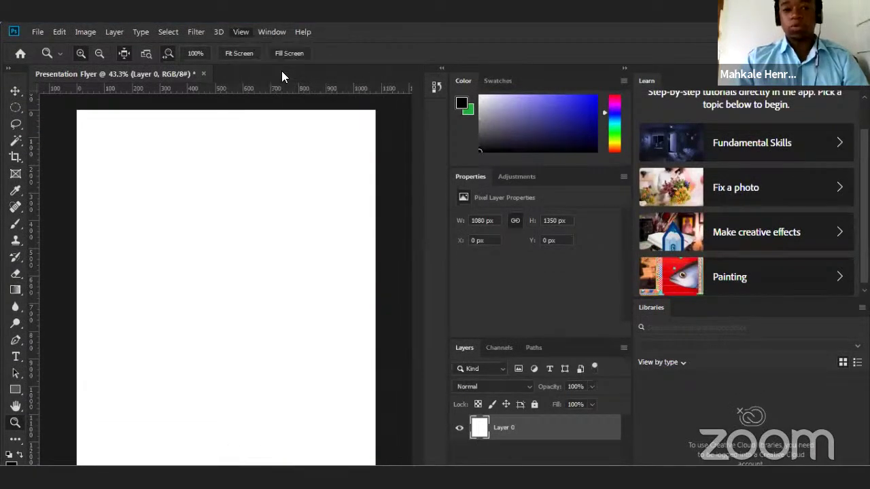
left_click(280, 33)
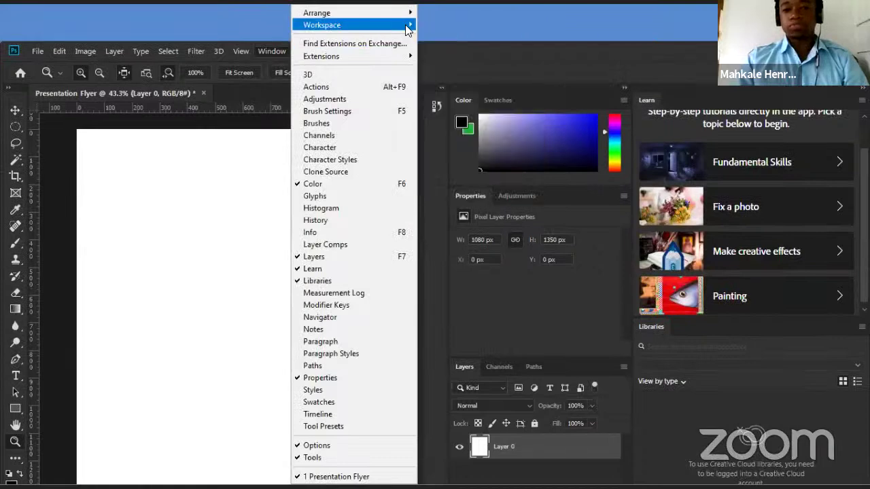
Switch Photoshop to the Graphic and Web workspace and leave the font name field.
mouse_move(409, 27)
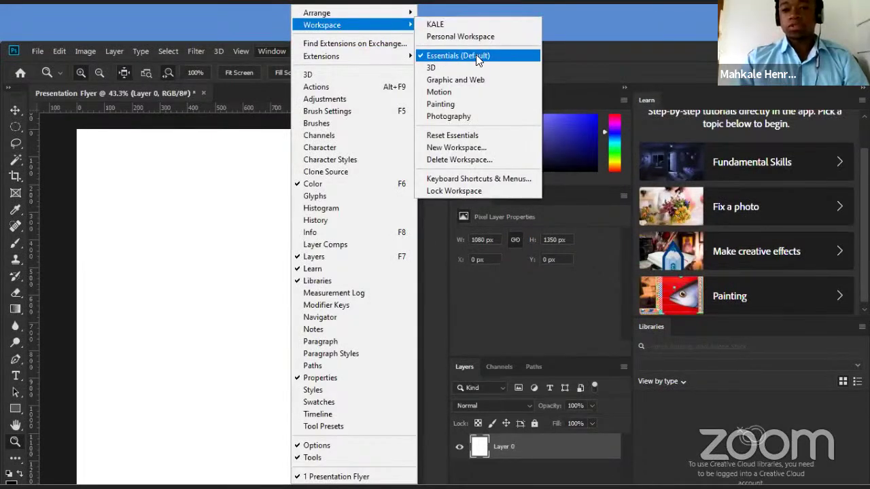
left_click(435, 82)
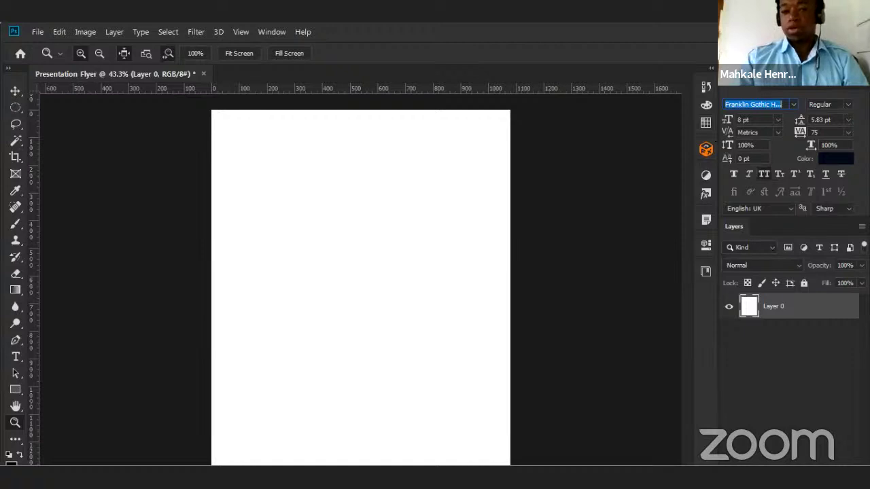
key("Return")
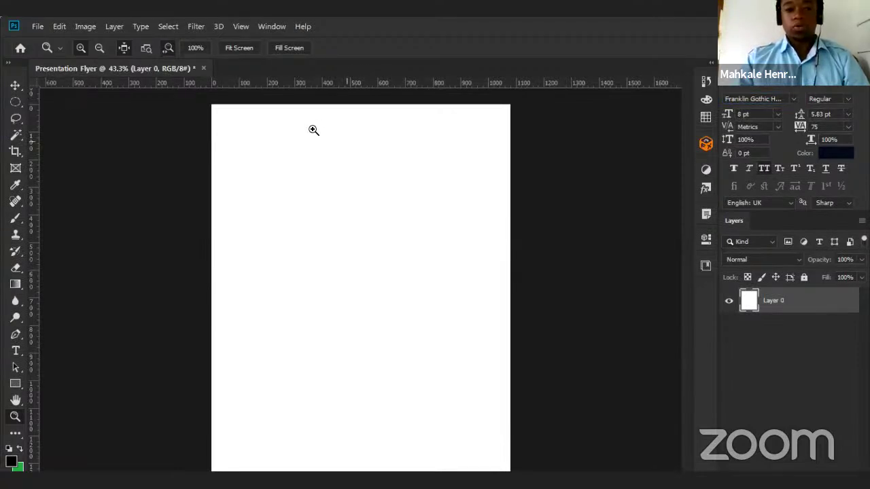
Open Edit > Fill and set the fill Contents to Color.
scroll(396, 305, "down", 3)
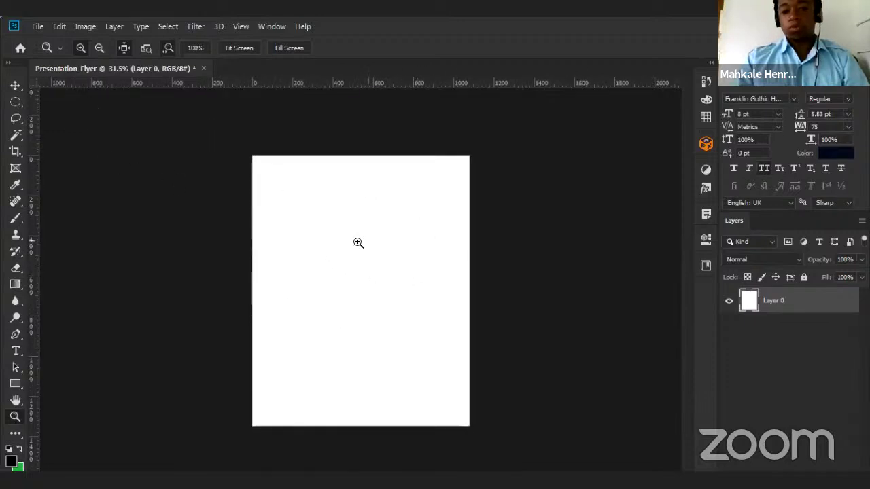
scroll(361, 247, "up", 1)
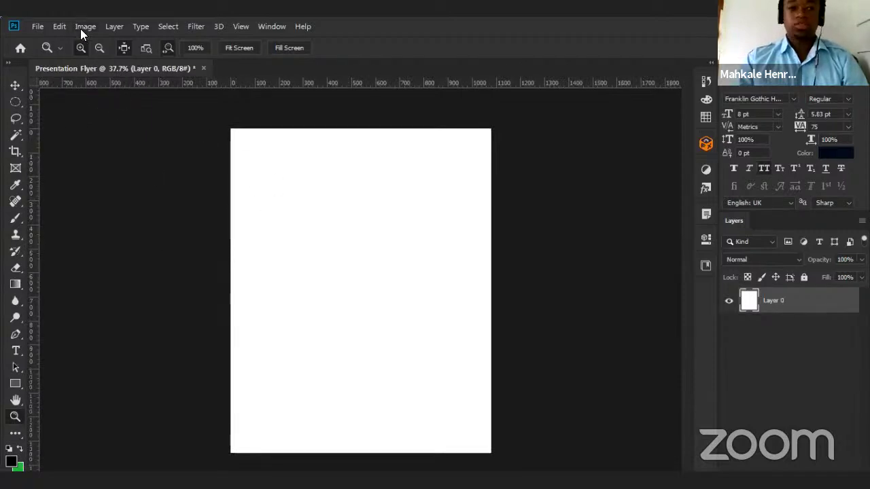
left_click(60, 27)
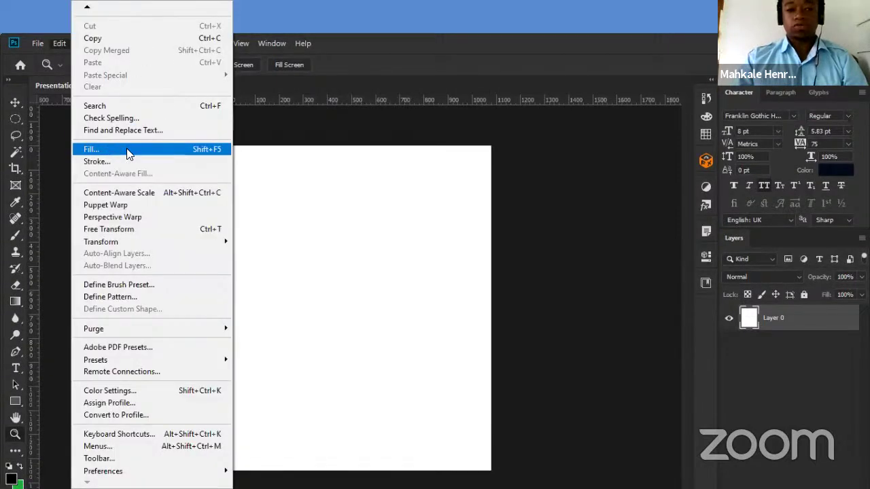
left_click(126, 154)
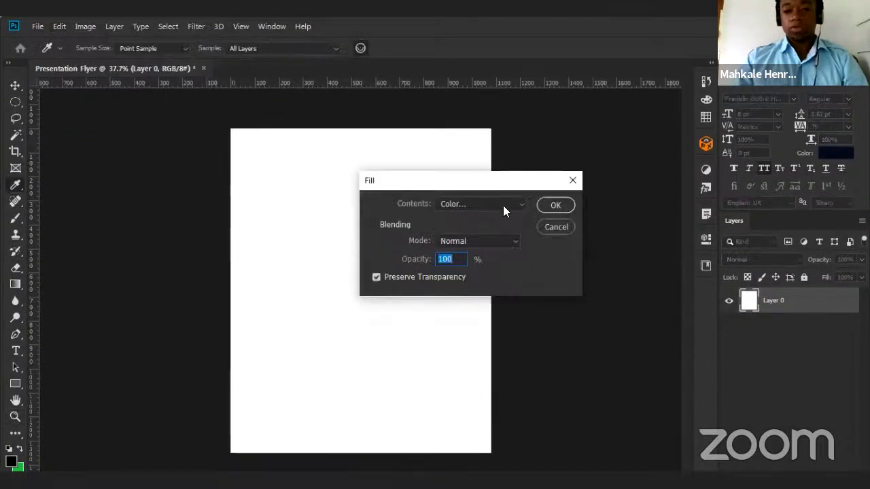
left_click(502, 205)
left_click(468, 237)
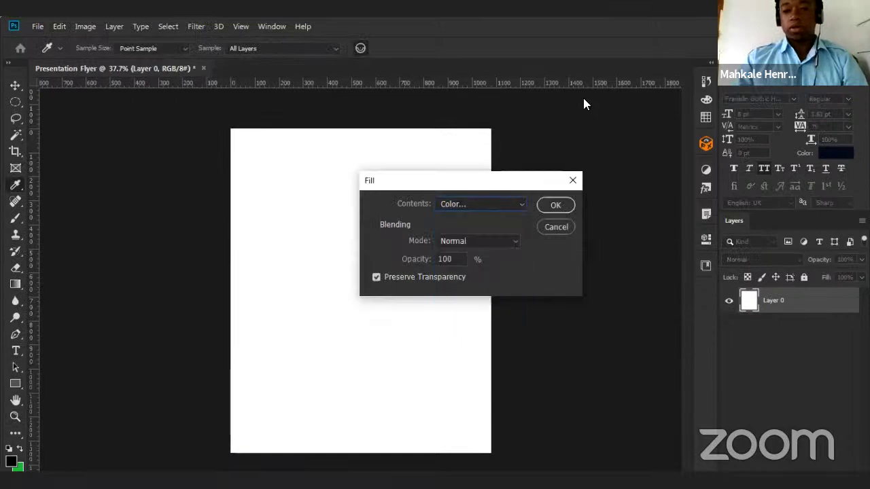
Pick a bright saturated blue in the colour picker and apply the fill to Layer 0.
left_click_drag(295, 172, 295, 174)
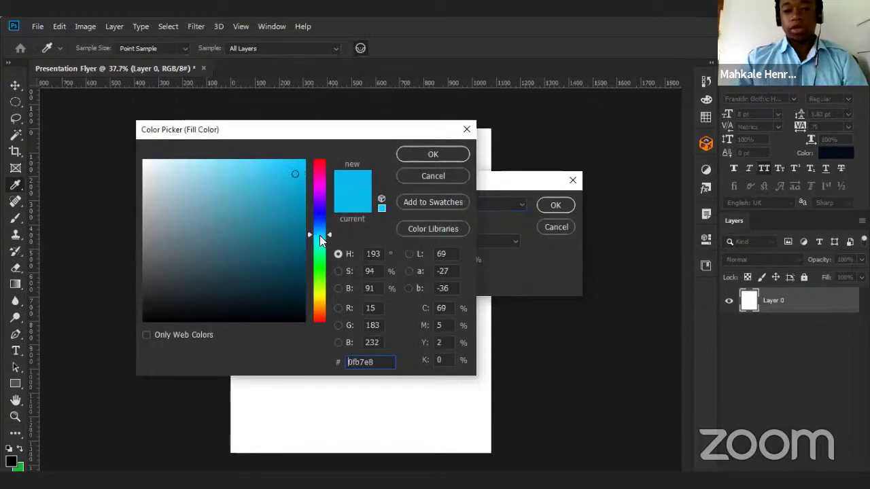
left_click_drag(330, 234, 320, 327)
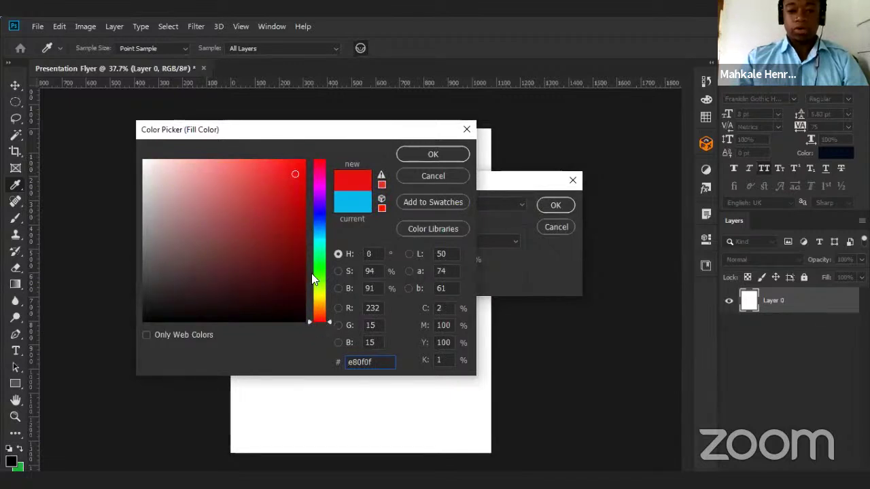
left_click(320, 180)
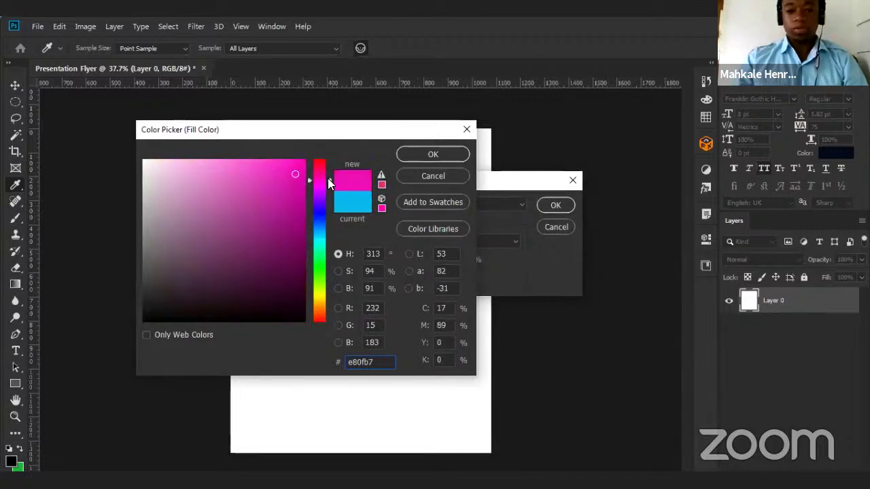
mouse_move(329, 183)
left_mouse_down()
mouse_move(326, 193)
mouse_move(331, 168)
mouse_move(325, 272)
mouse_move(326, 231)
left_mouse_up()
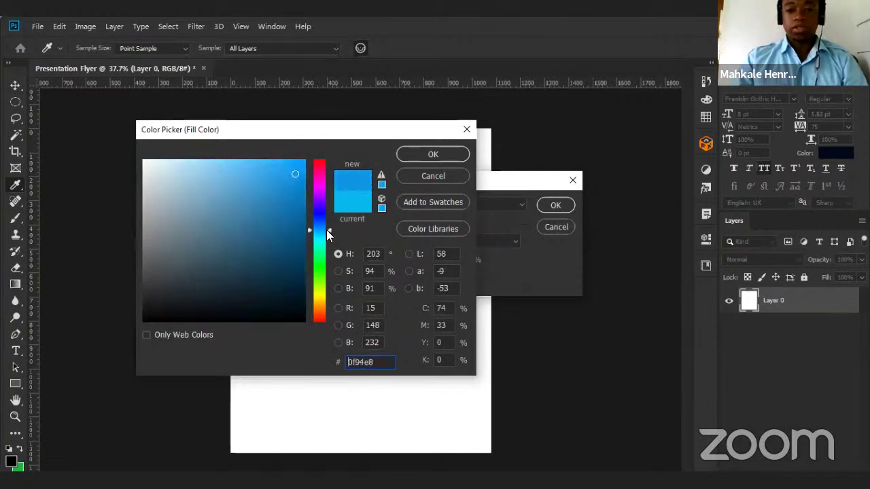
mouse_move(291, 172)
left_mouse_down()
mouse_move(268, 172)
mouse_move(274, 165)
mouse_move(246, 177)
mouse_move(200, 225)
mouse_move(192, 218)
mouse_move(152, 267)
left_mouse_up()
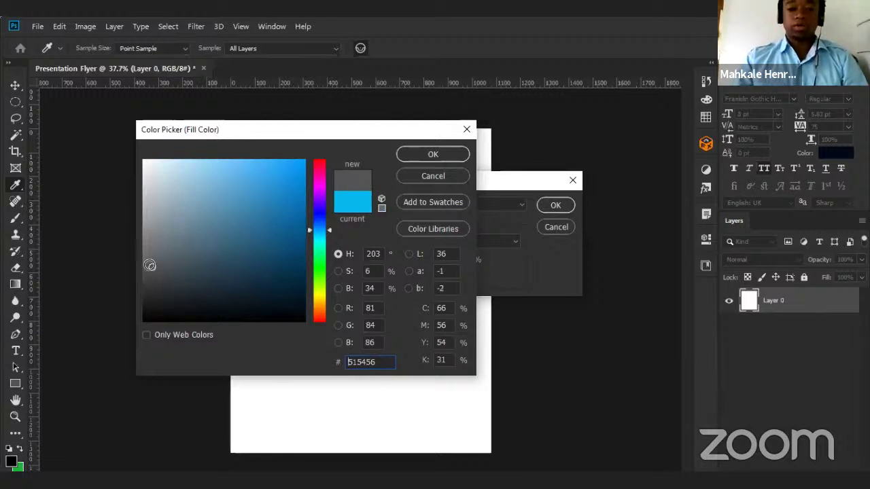
mouse_move(152, 267)
left_mouse_down()
mouse_move(150, 316)
mouse_move(185, 297)
left_mouse_up()
mouse_move(237, 256)
left_mouse_down()
mouse_move(298, 213)
mouse_move(295, 160)
mouse_move(302, 166)
left_mouse_up()
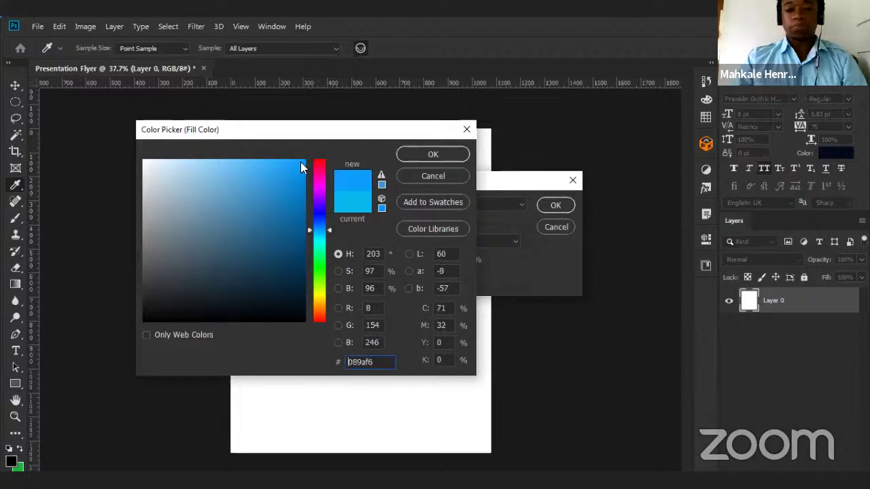
left_click(426, 155)
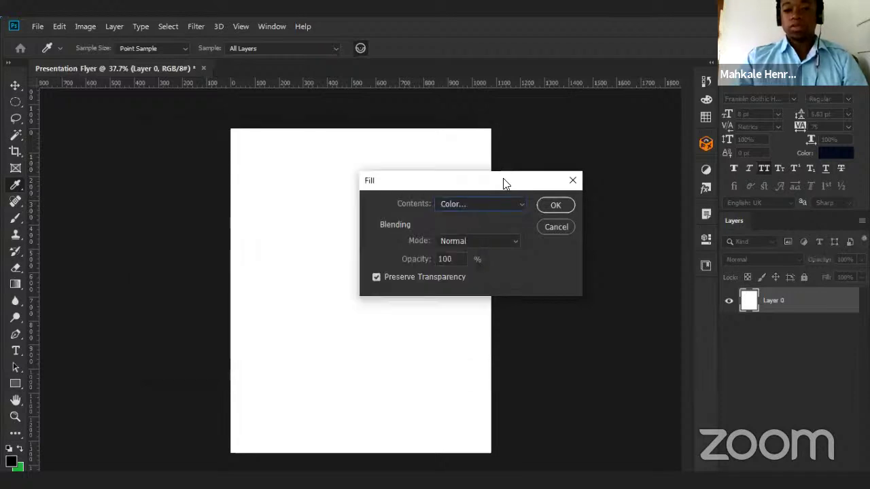
left_click_drag(503, 184, 437, 169)
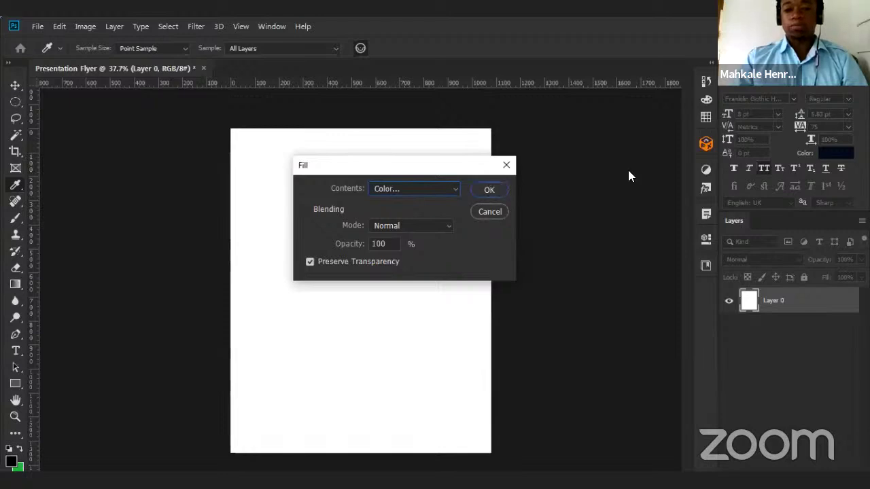
key("Return")
key("z")
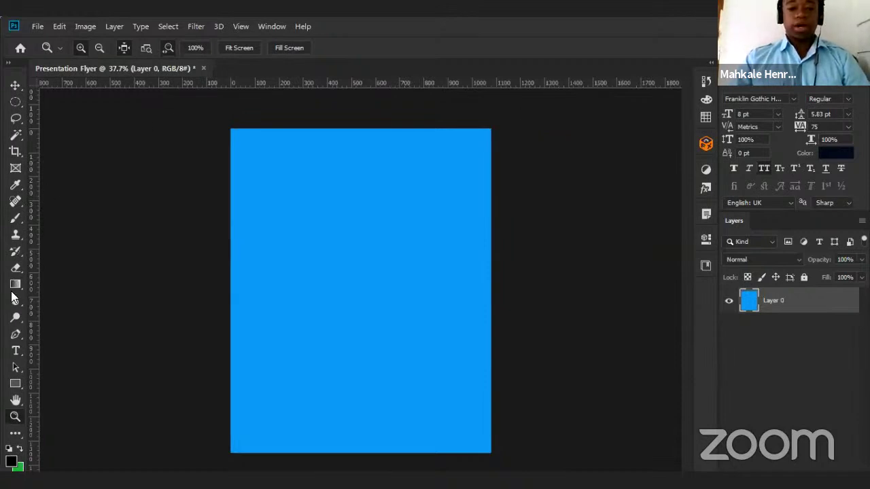
Select the Horizontal Type tool, set to Franklin Gothic Heavy at 8 pt.
left_click(16, 350)
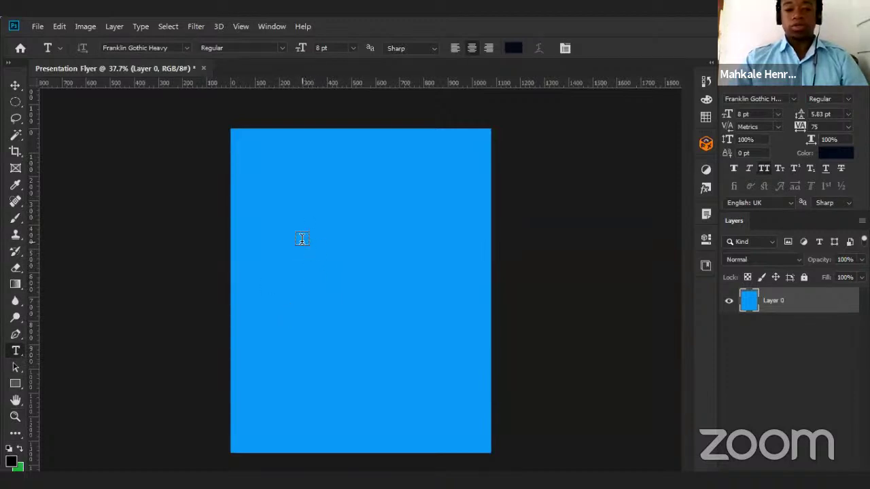
Type 'SUM' and 'MER' on two lines on the canvas and commit the text.
left_click(325, 275)
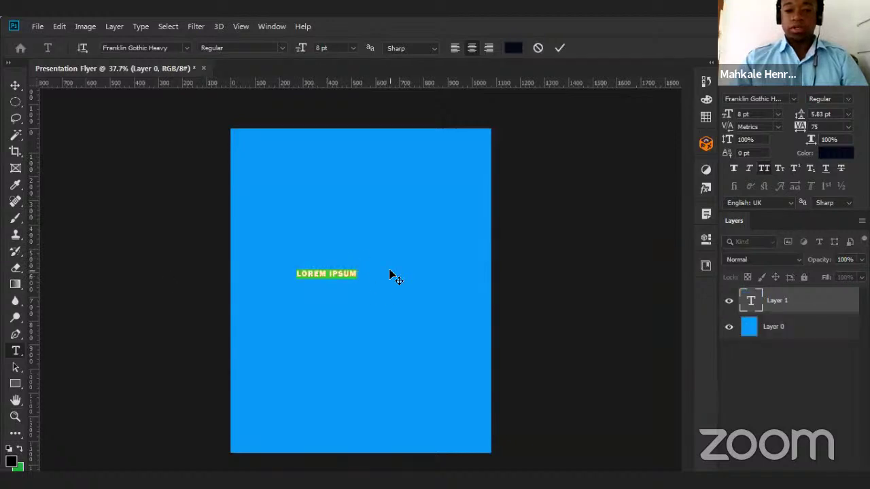
key("BackSpace")
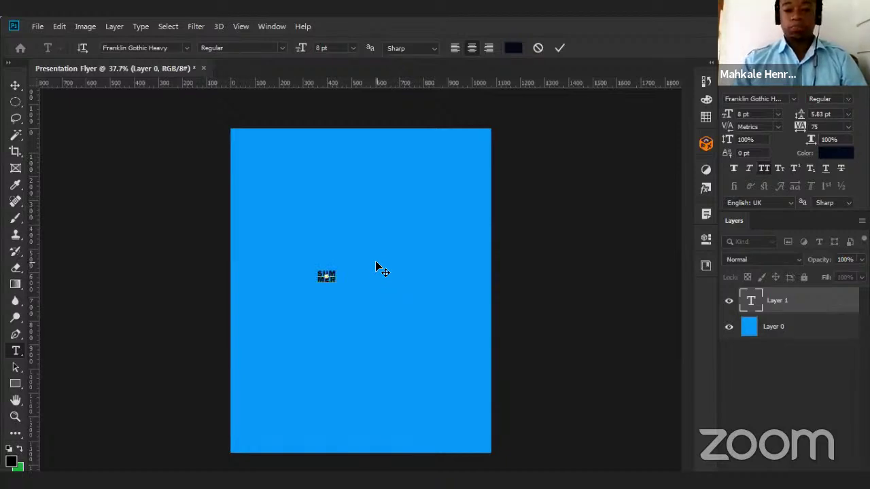
left_click(282, 275)
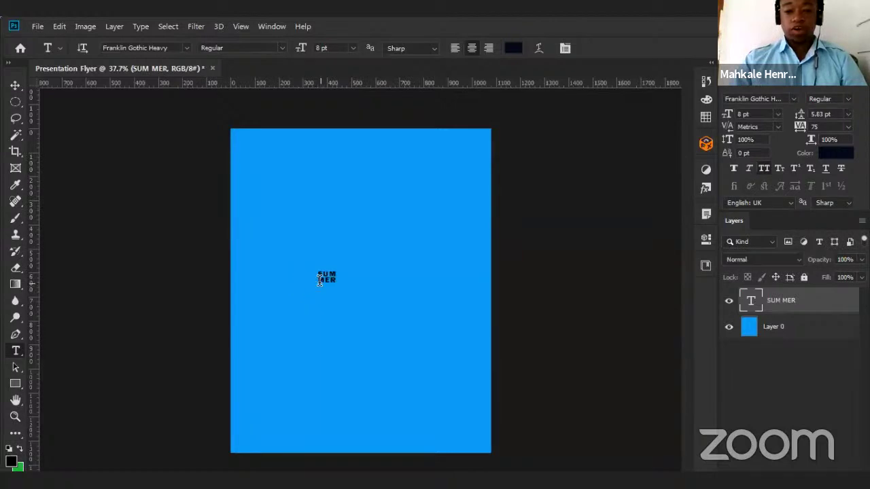
scroll(320, 279, "up", 2)
scroll(318, 270, "down", 2)
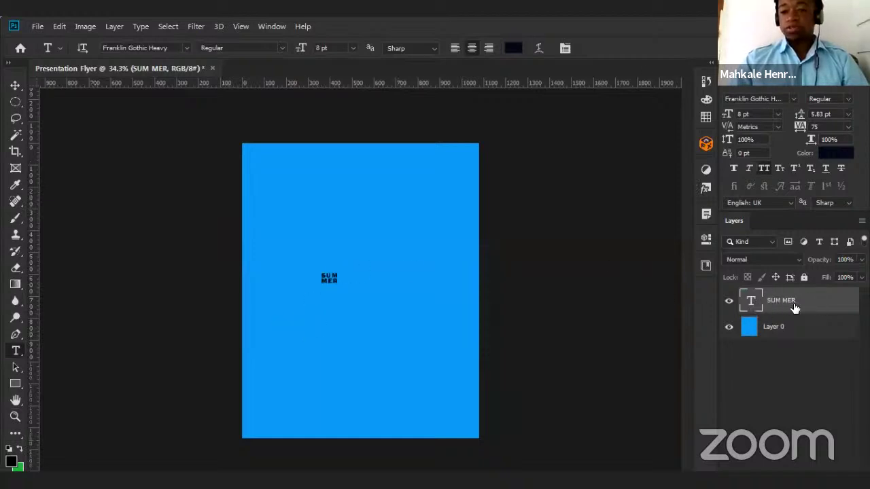
Set the heading to 72 pt font size with 24 pt leading.
left_click(778, 116)
left_click(779, 116)
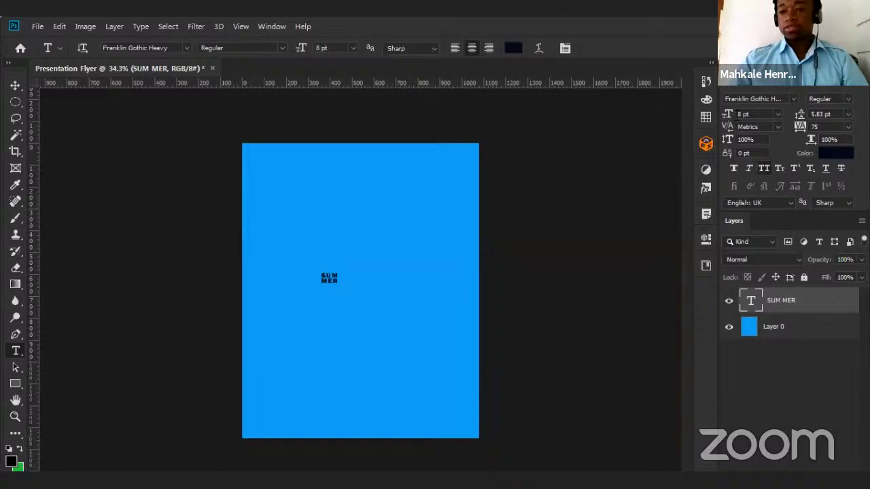
left_click(777, 115)
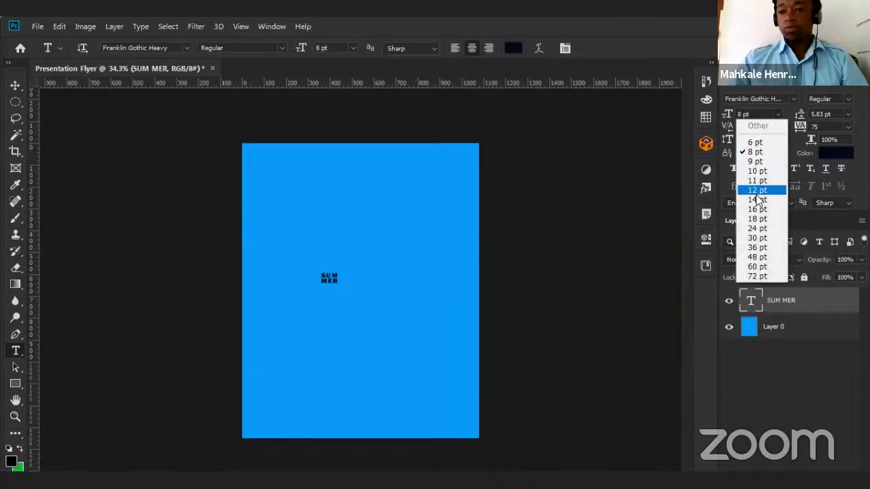
left_click(755, 275)
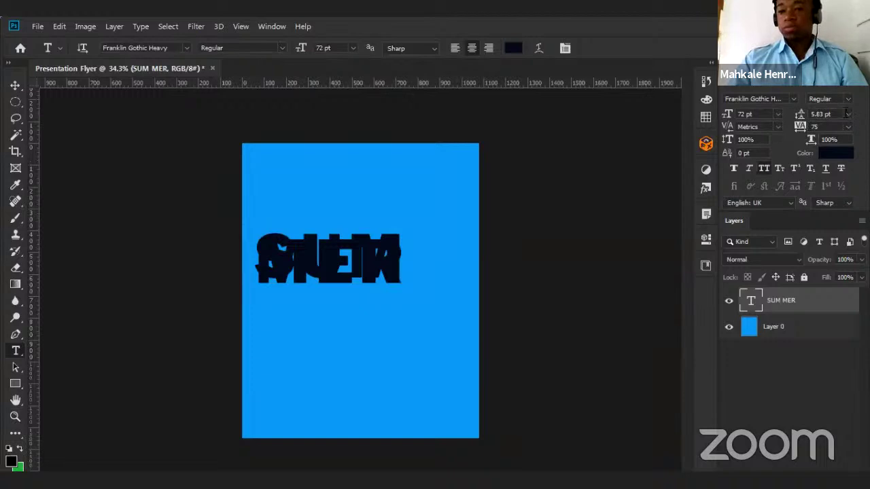
left_click(848, 114)
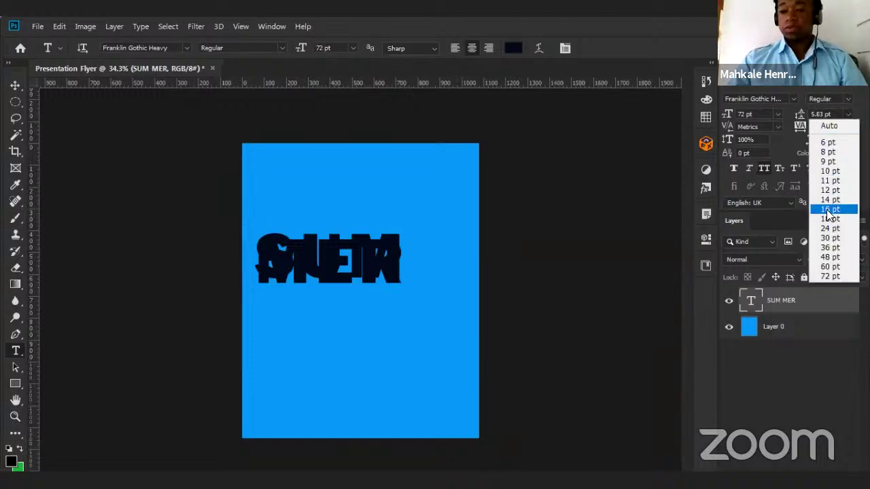
left_click(827, 229)
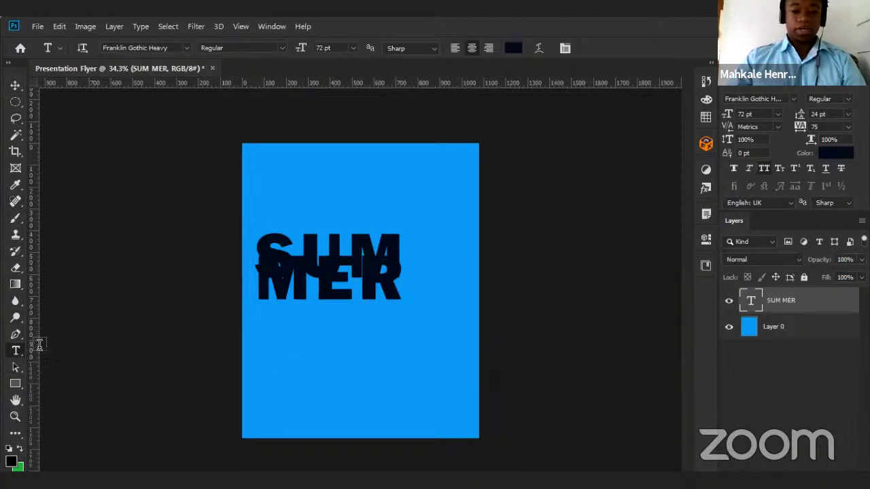
left_click(316, 341)
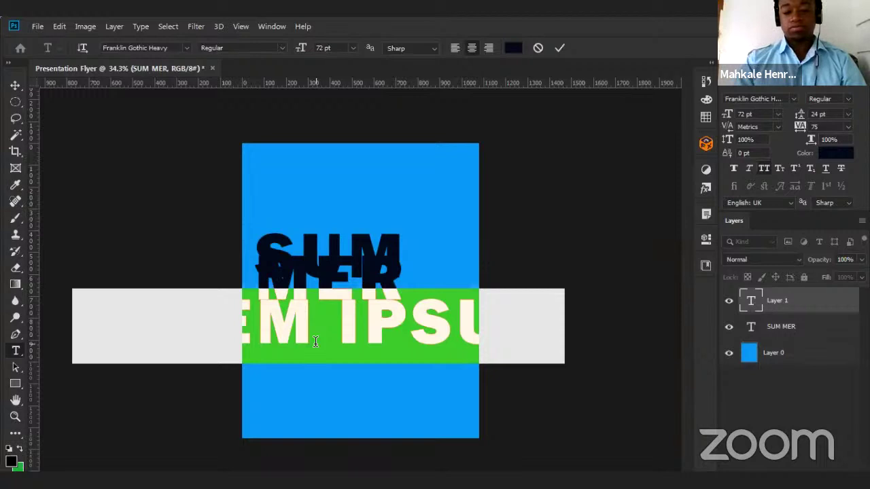
type("STAT")
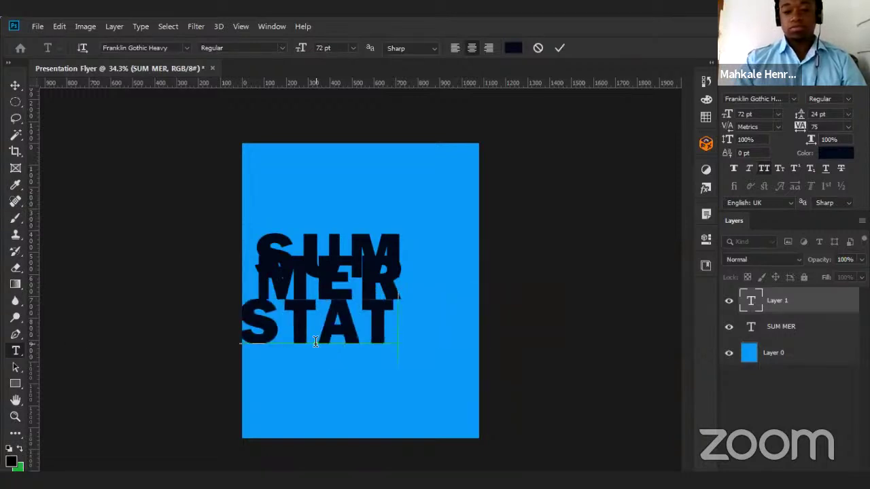
key("ctrl+Return")
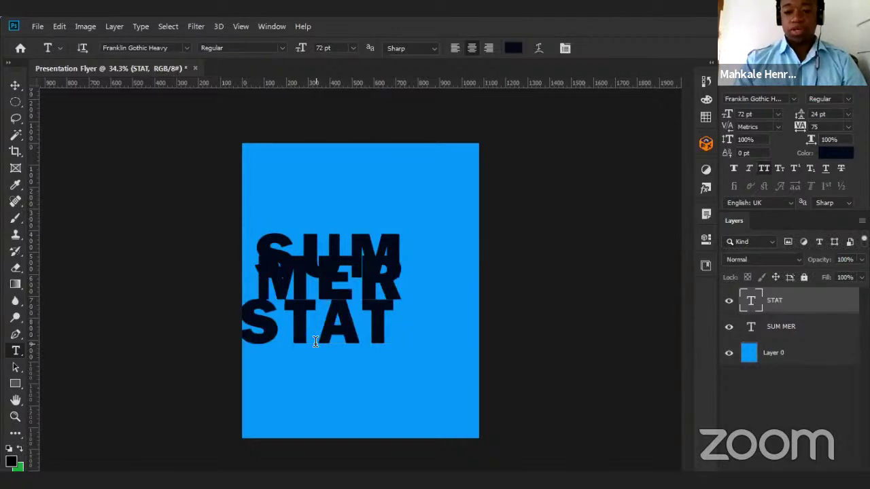
key("ctrl+z")
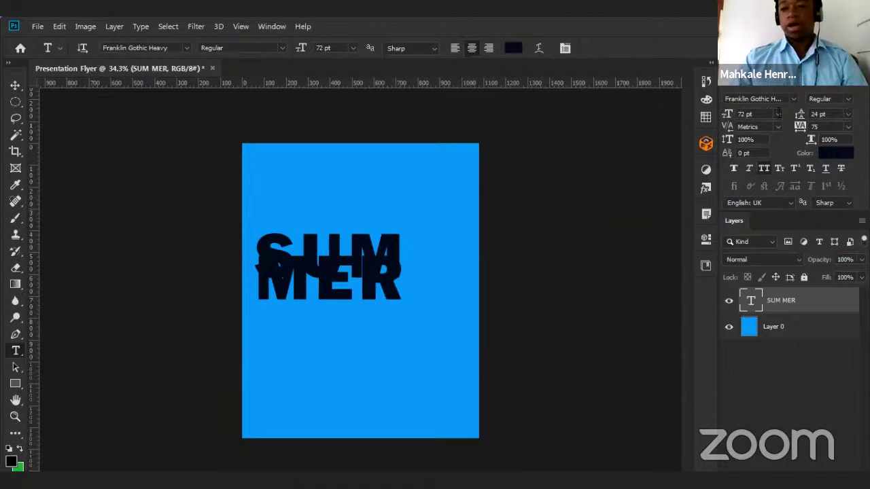
Try 100 pt, return the heading to 72 pt, and set leading to 48 pt.
left_click(778, 114)
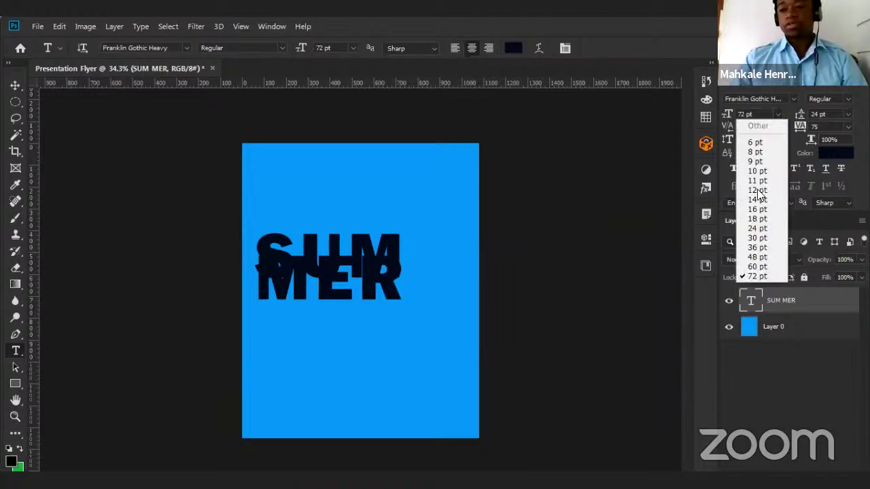
left_click(753, 274)
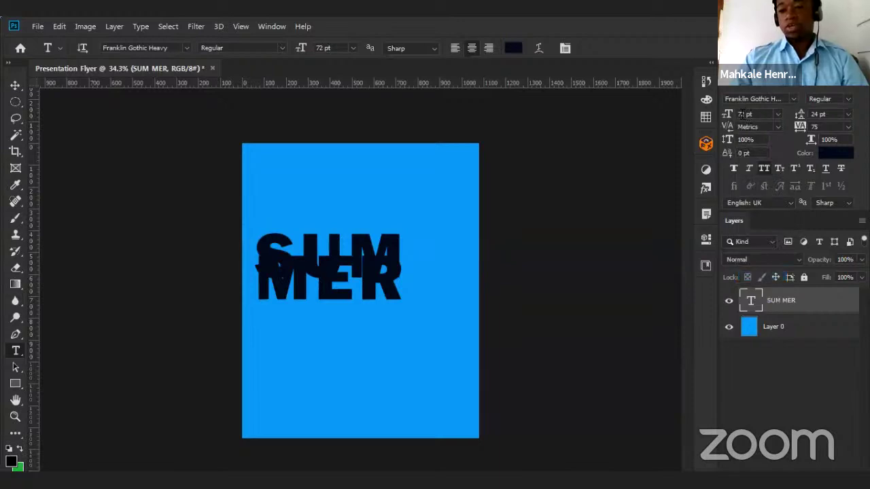
left_click(762, 113)
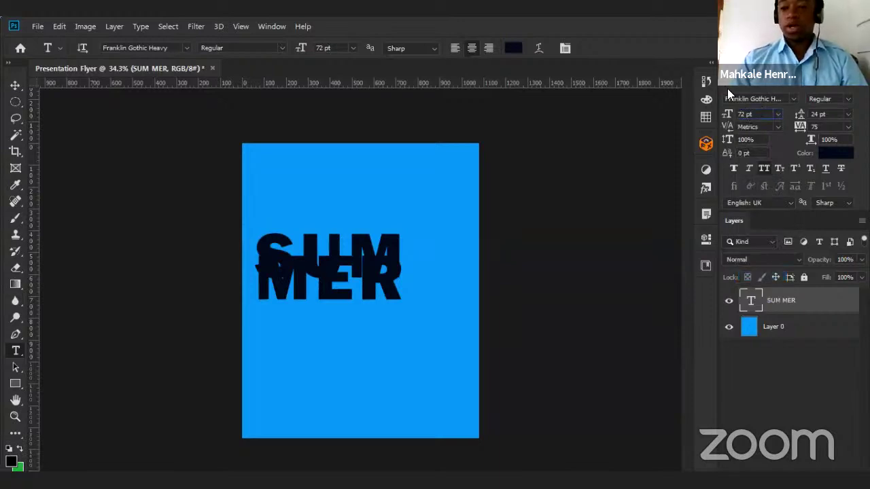
double_click(762, 114)
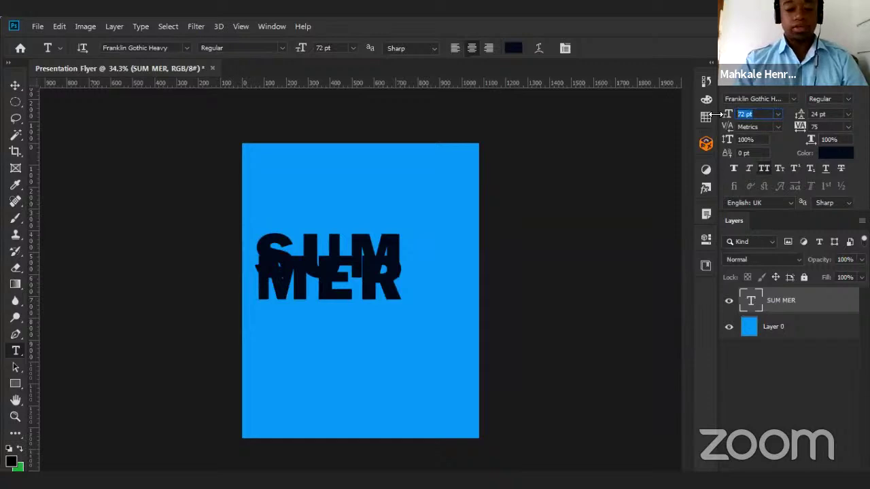
type("100")
key("Return")
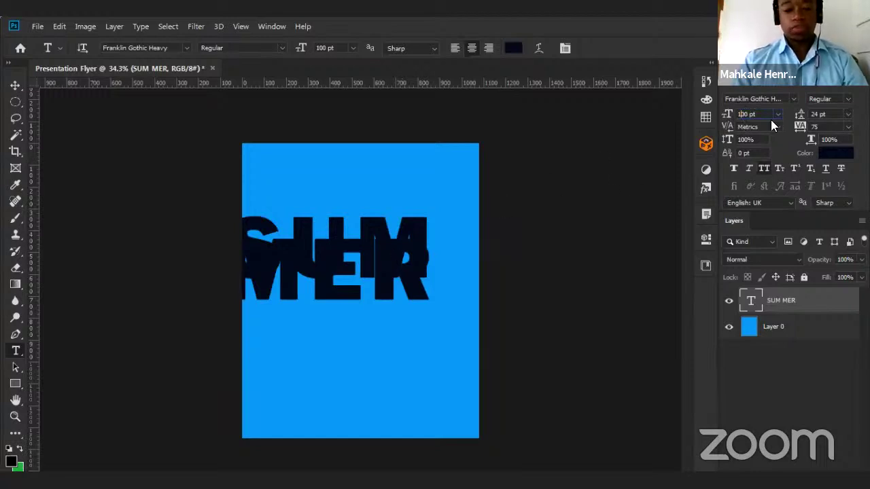
key("ctrl+a")
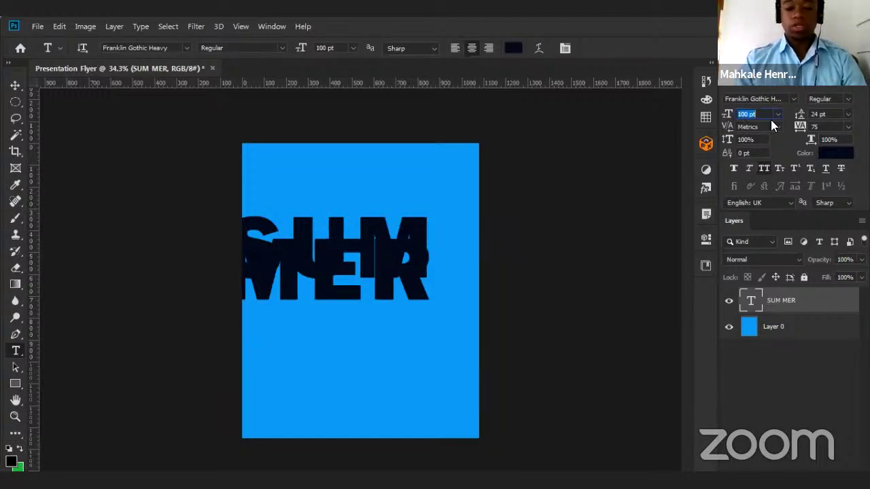
type("72")
key("Return")
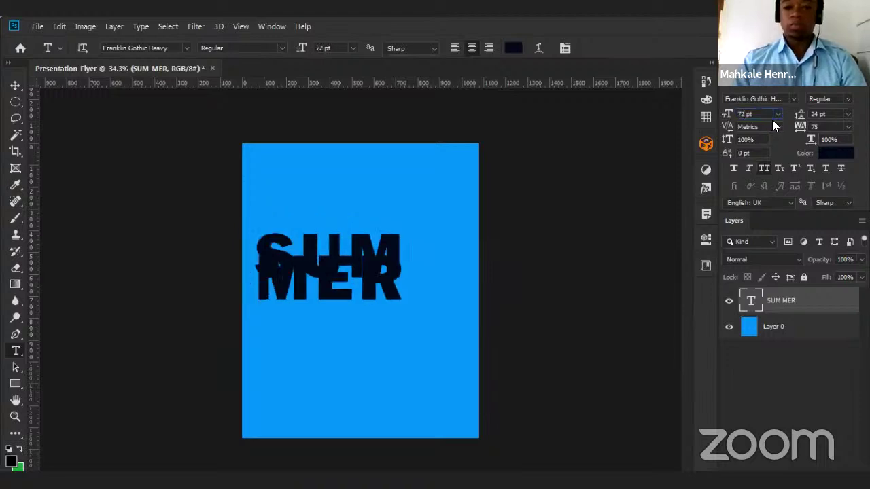
left_click(848, 115)
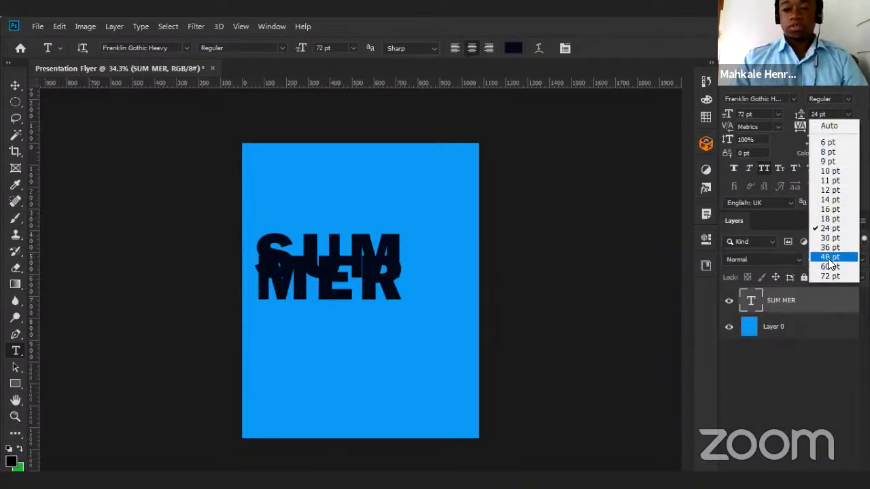
left_click(829, 259)
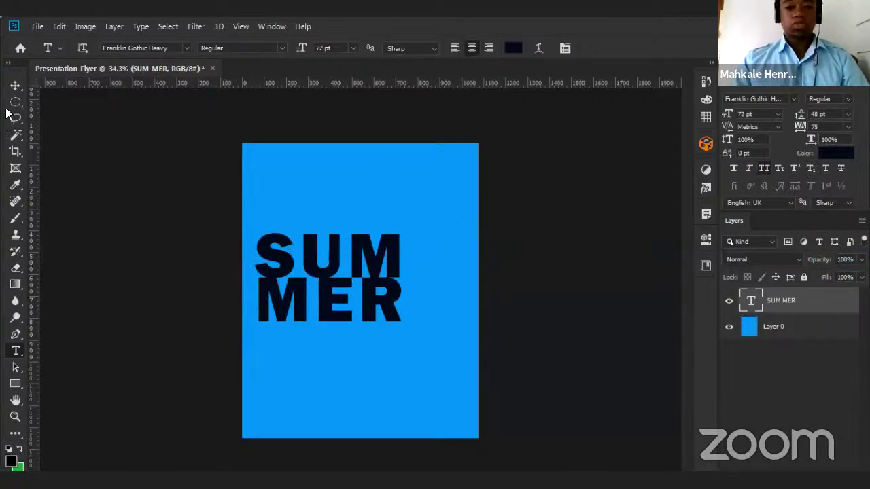
With the Move tool, drag the SUM MER heading right to centre it horizontally.
left_click(14, 87)
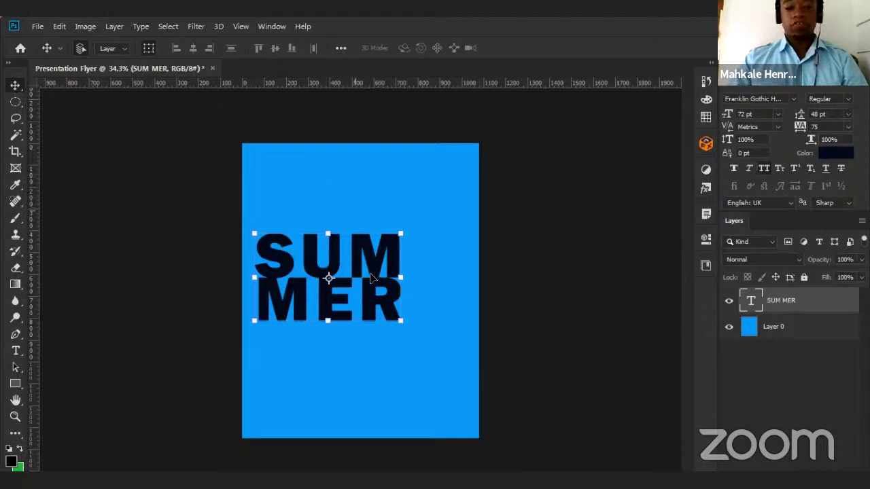
left_click_drag(364, 261, 388, 255)
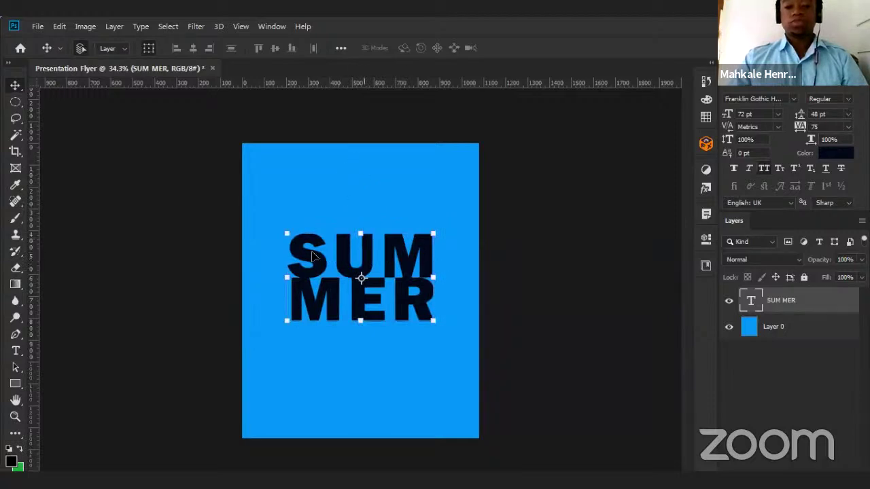
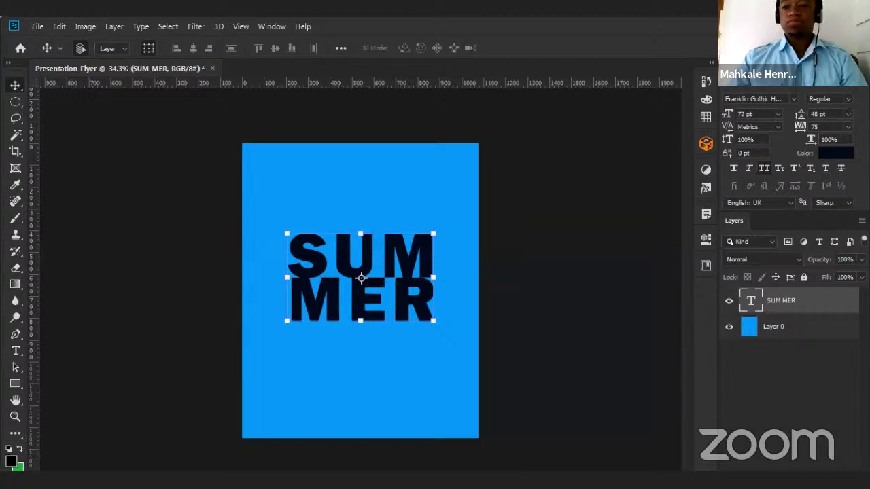
Nudge the SUMMER headline slightly left and down, and zoom in on the page.
left_click_drag(406, 275, 406, 290)
scroll(360, 290, "up", 5)
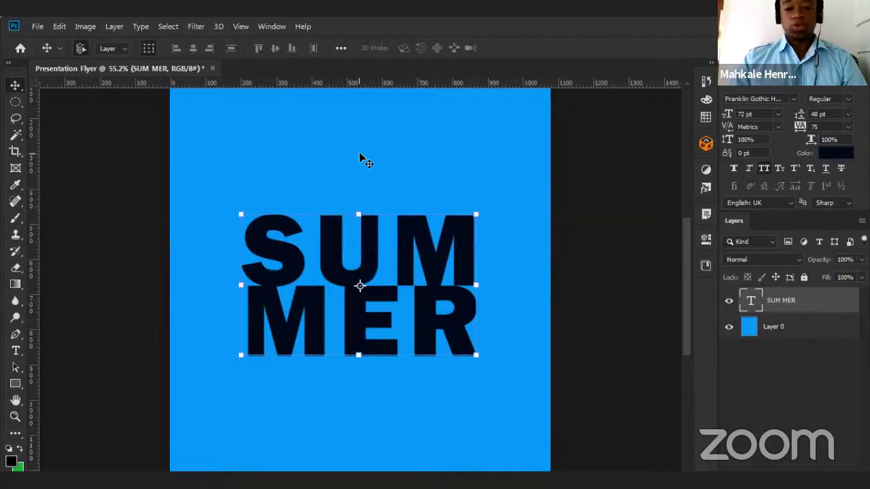
key("t")
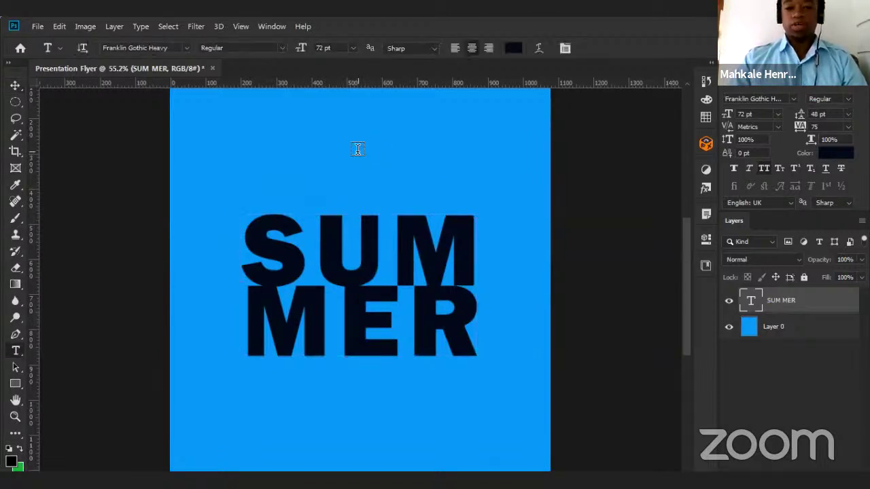
Start a new text layer near the page top with a 10 pt font size.
left_click(357, 149)
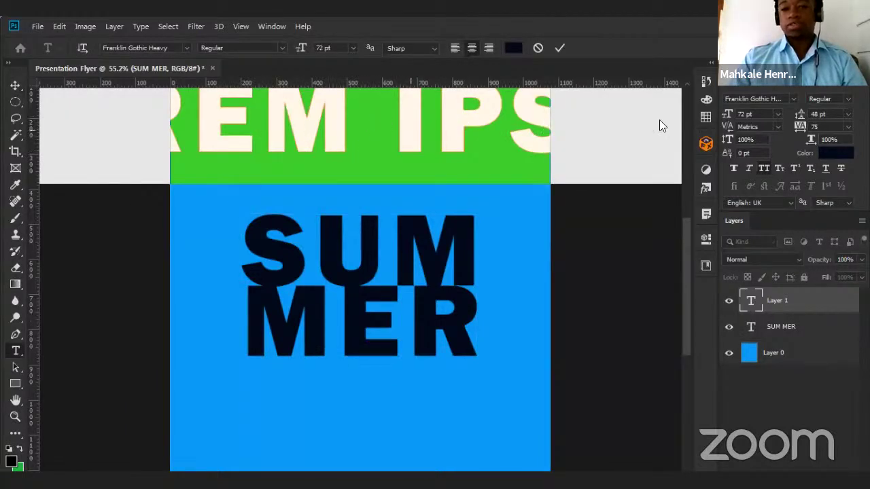
left_click(777, 114)
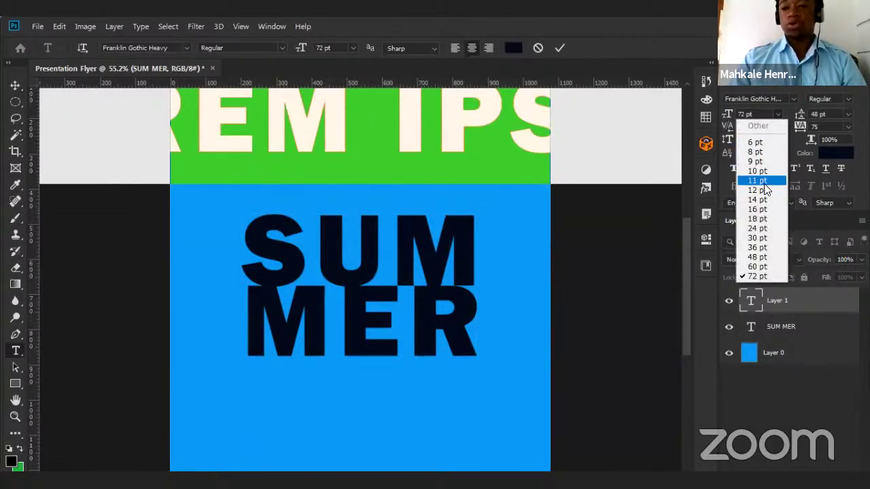
left_click(757, 209)
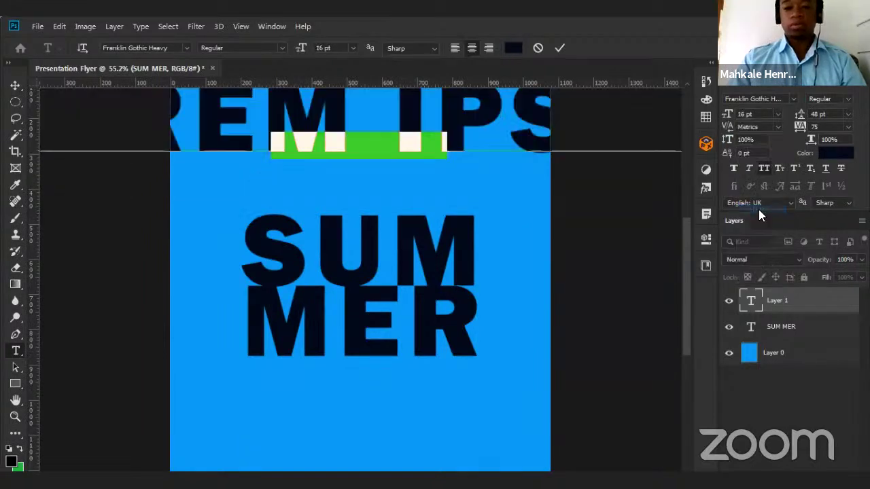
left_click(777, 114)
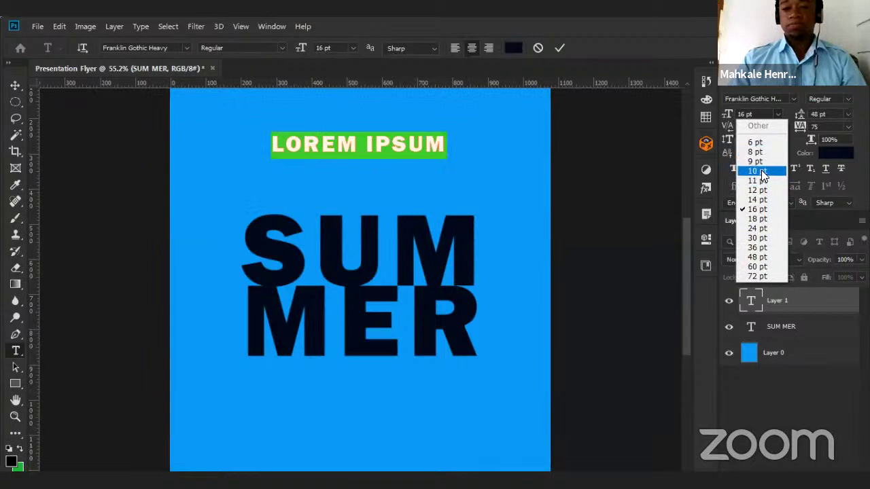
left_click(759, 170)
Replace the placeholder with 'POST QUARANTINE' over 'PRESENTS' and commit the text.
left_click(368, 147)
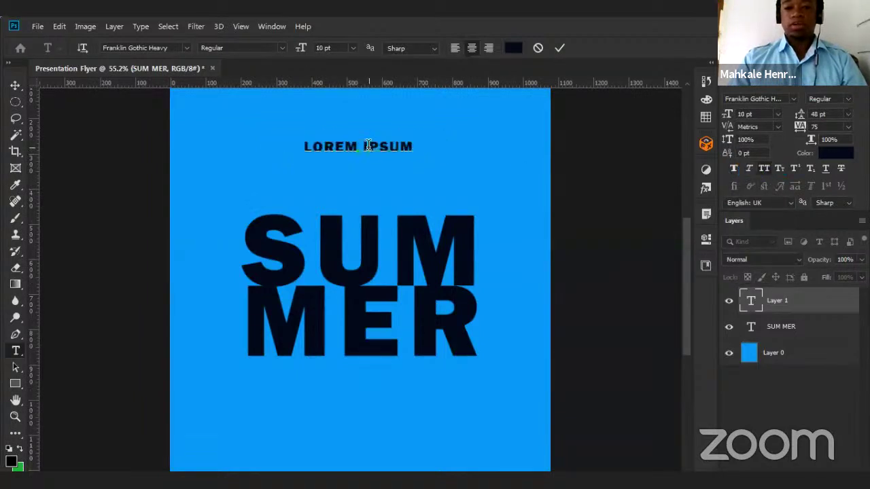
key("ctrl+a")
key("BackSpace")
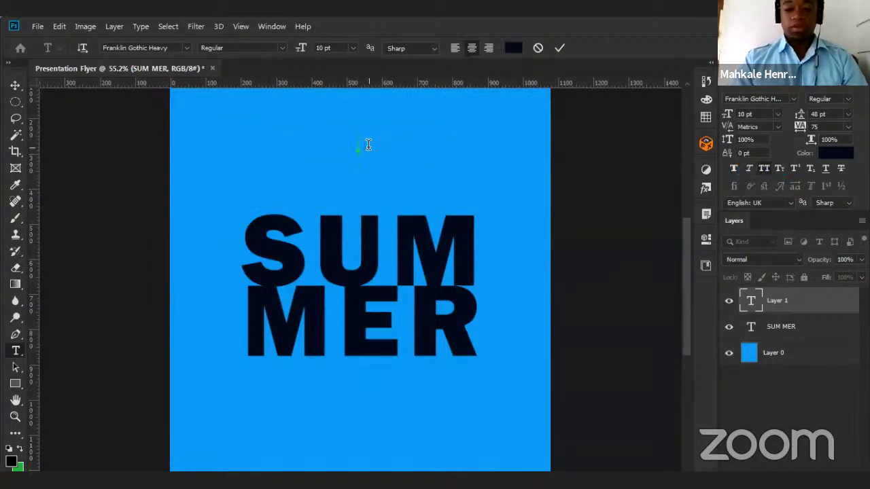
type("P")
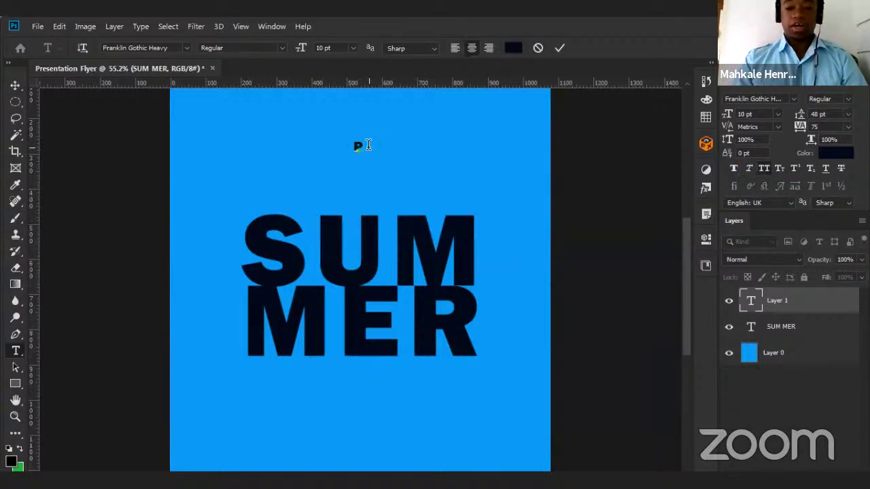
type("OST Q")
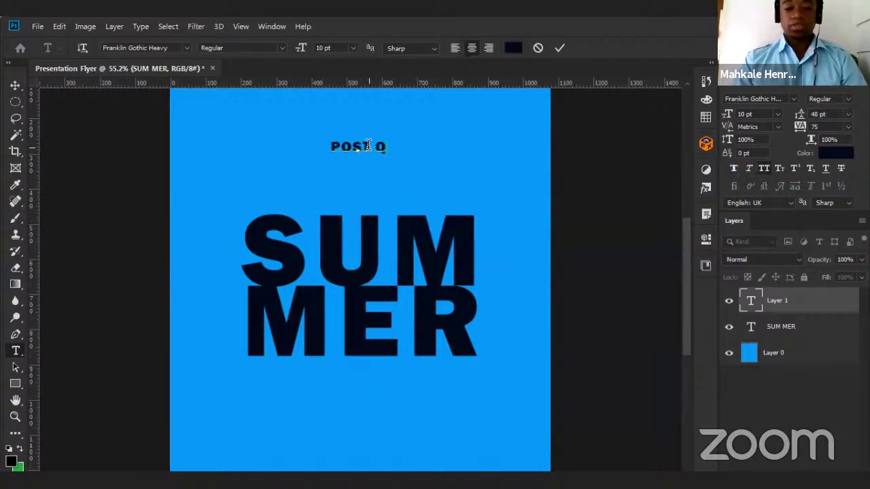
type("UARANT")
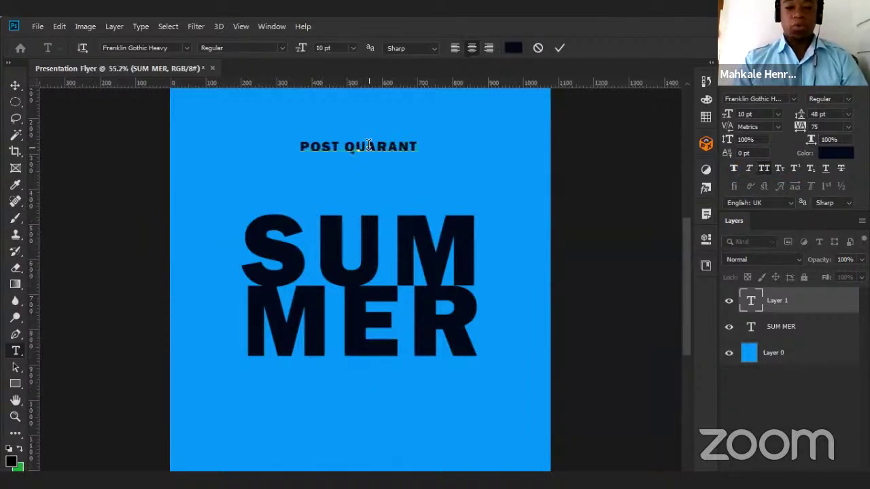
type("INE")
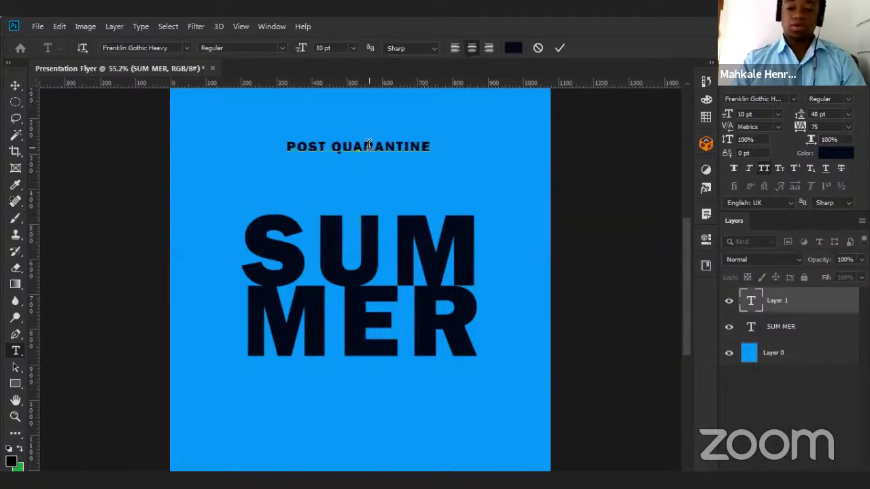
key("Return")
type("P")
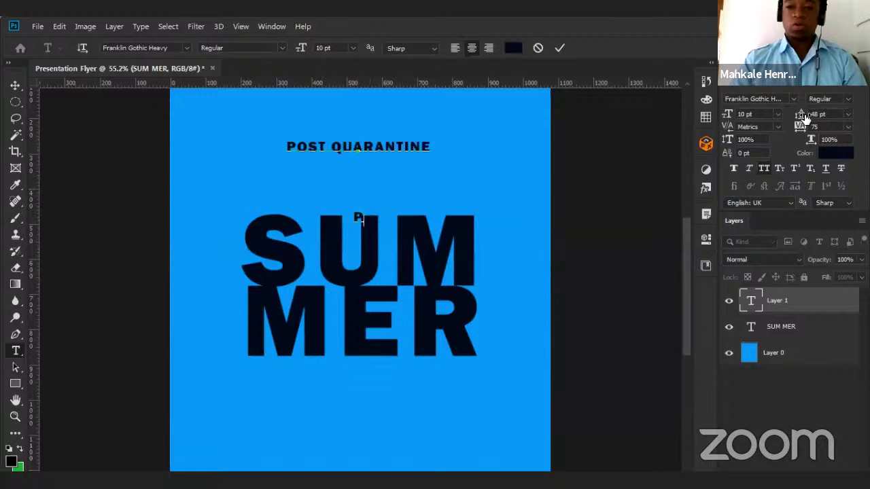
type("RE")
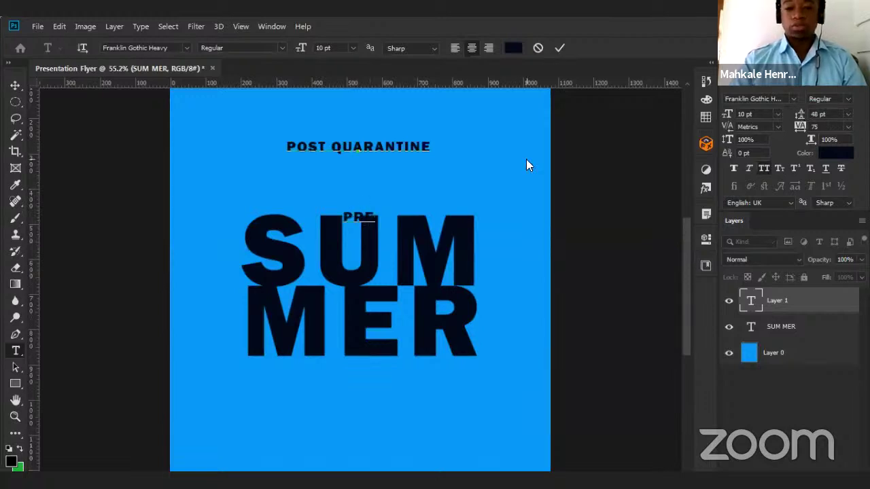
type("SENT")
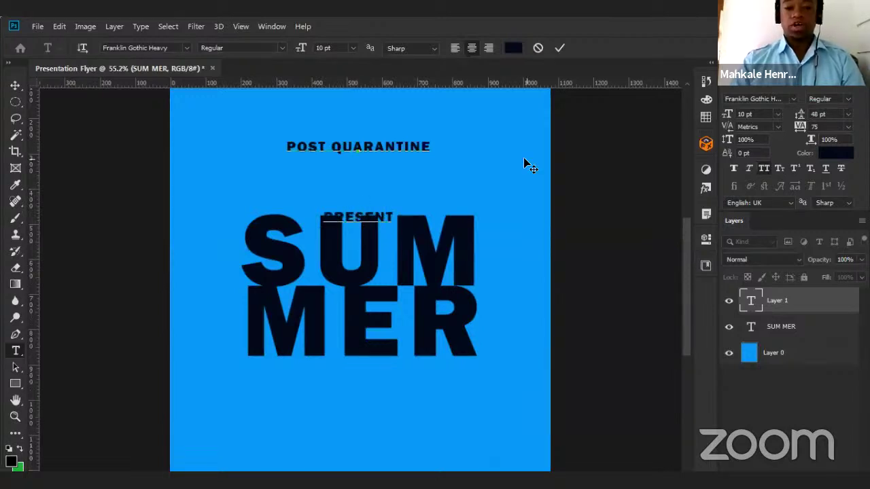
type("S")
left_click(314, 197)
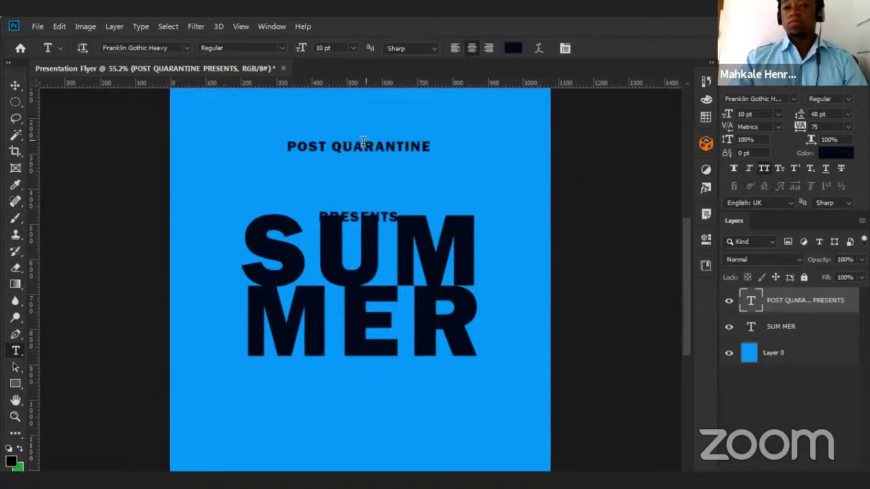
left_click(15, 85)
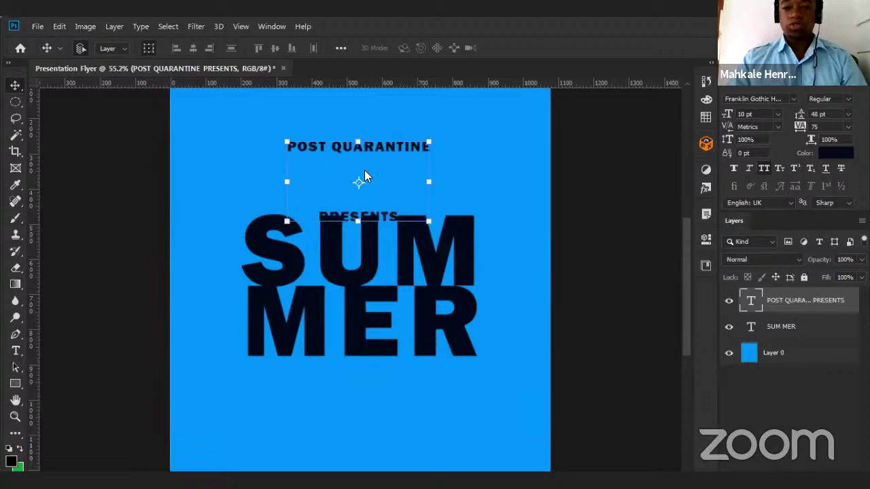
Set the POST QUARANTINE PRESENTS leading to 16 pt, then select the blue background layer.
left_click(848, 117)
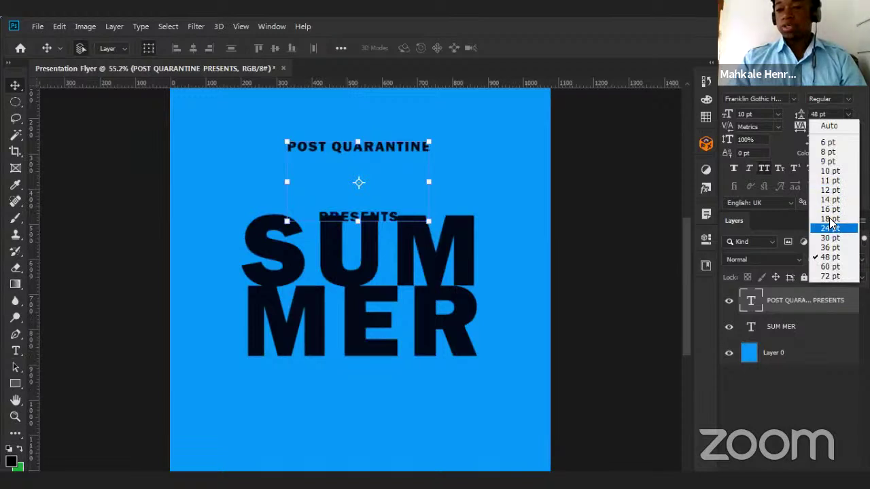
left_click(829, 219)
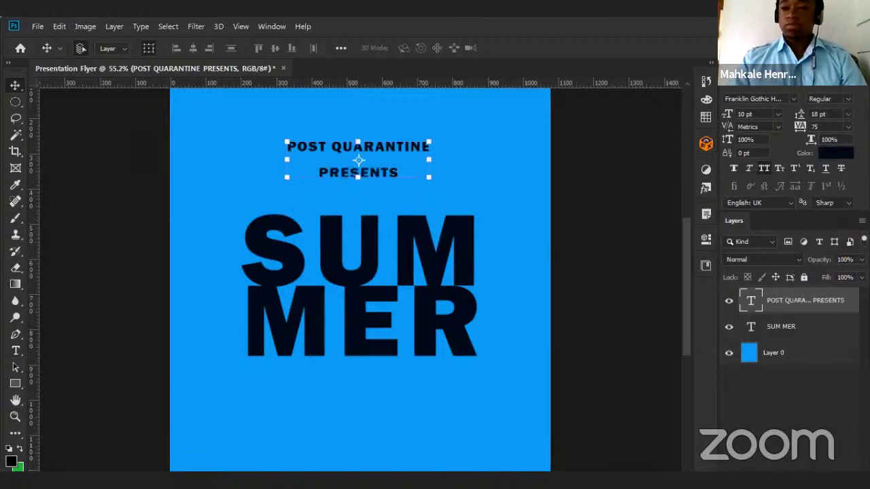
left_click(848, 114)
left_click(831, 210)
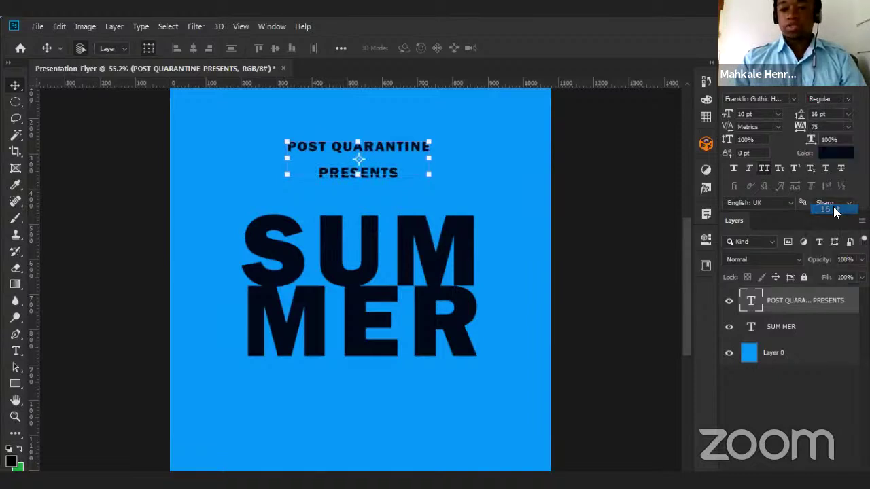
left_click(488, 159)
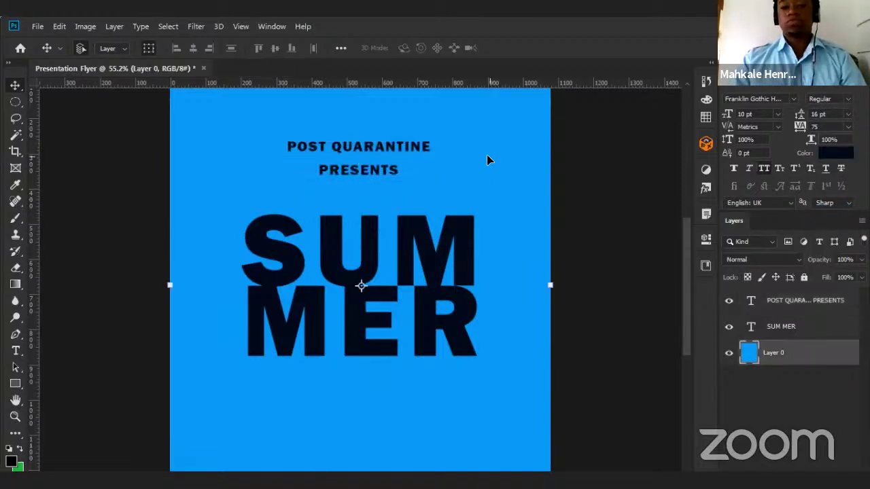
scroll(461, 151, "down", 3)
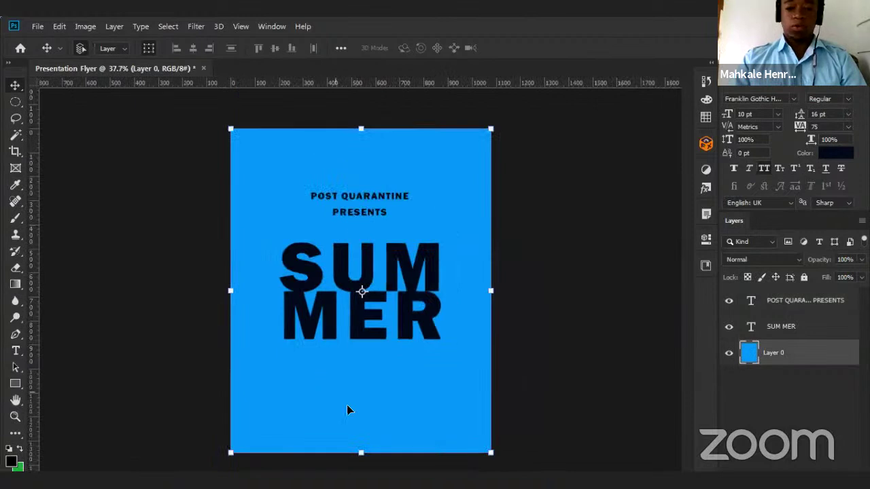
scroll(347, 401, "up", 5)
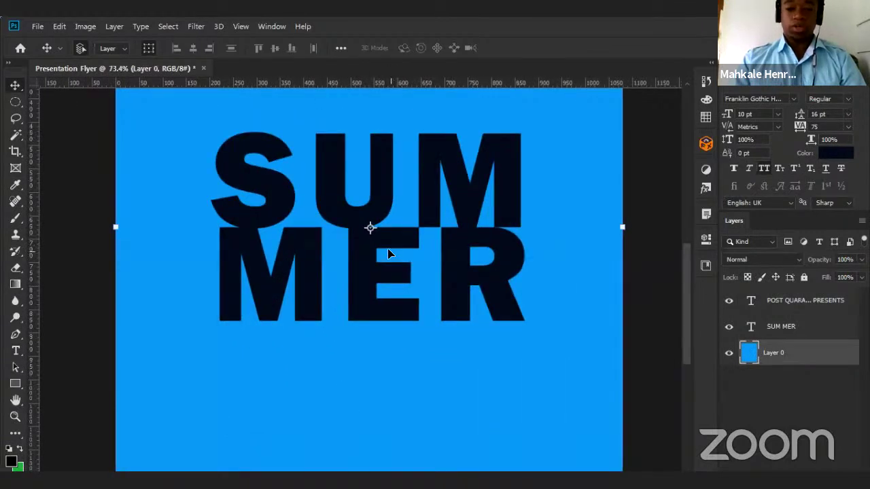
scroll(388, 248, "down", 2)
scroll(338, 235, "down", 2)
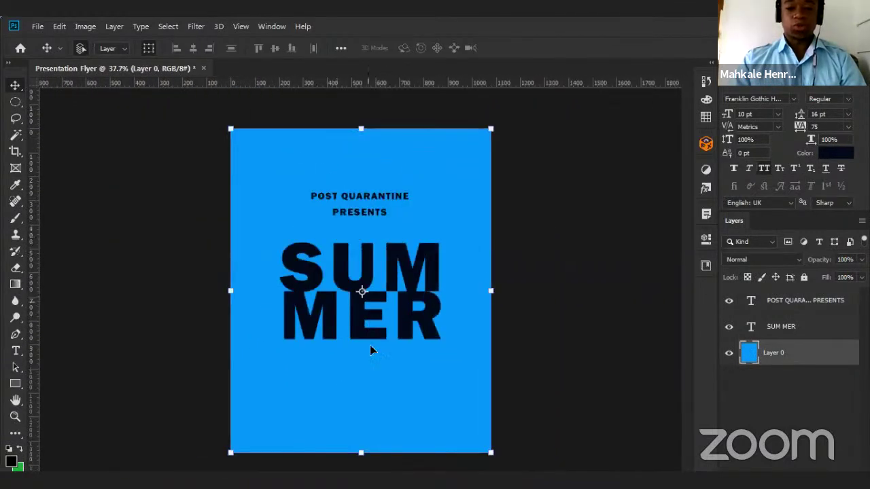
Add a bottom text box reading 'MON26| JULY | 2020' and commit it.
key("t")
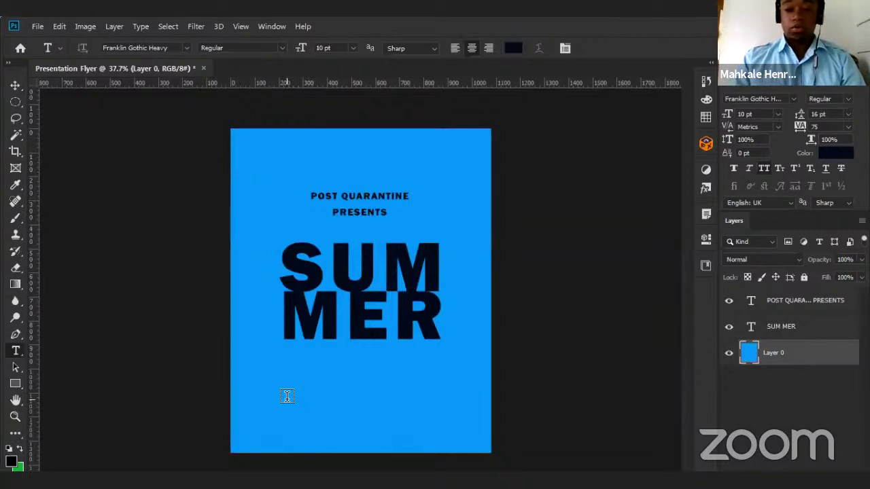
left_click_drag(289, 400, 448, 425)
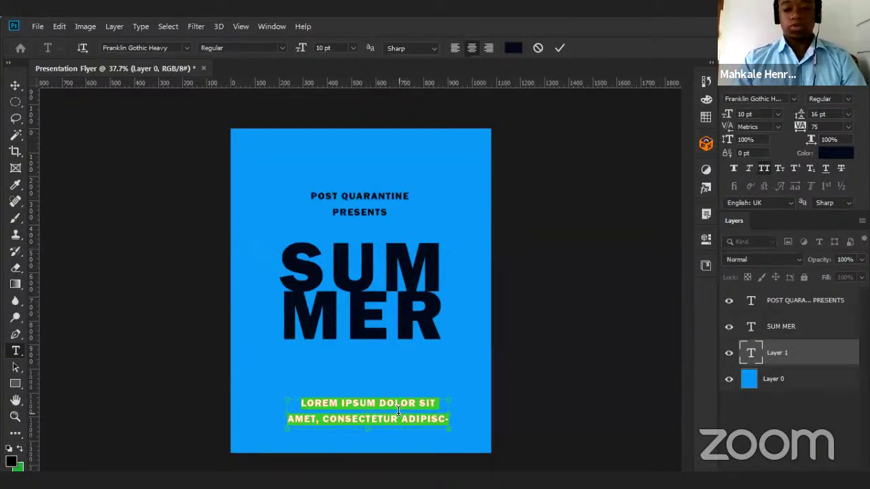
key("BackSpace")
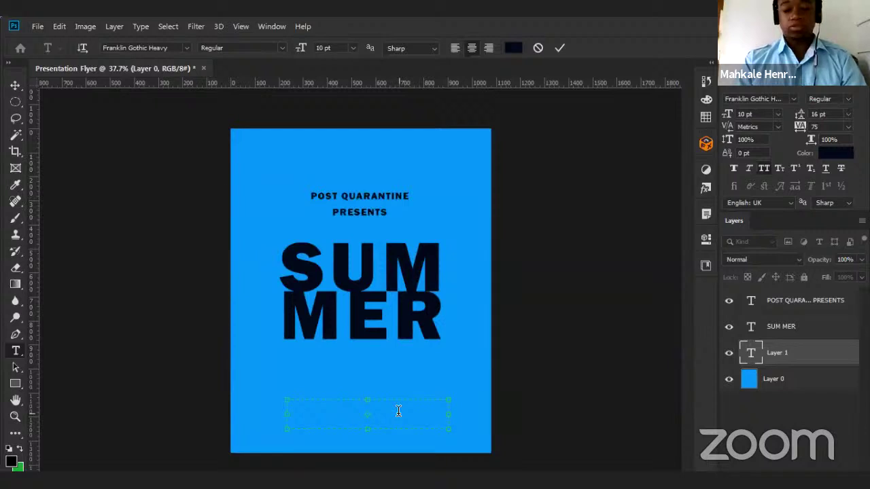
type("MUN")
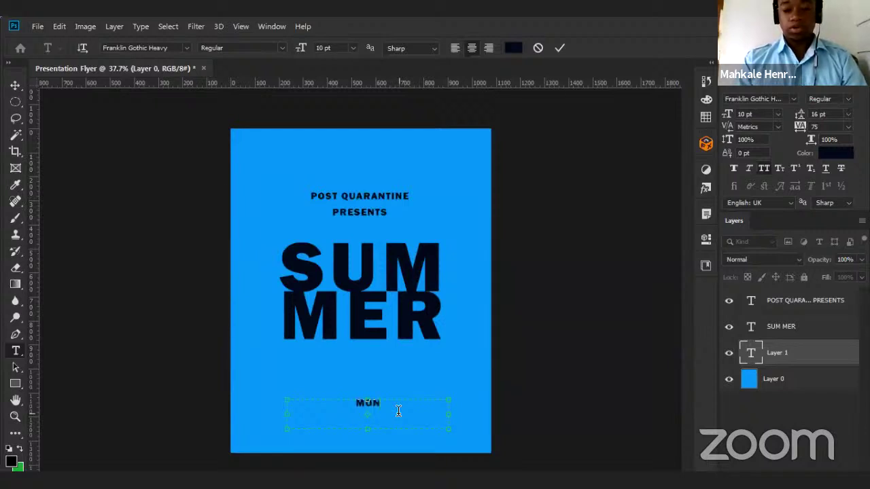
type("I")
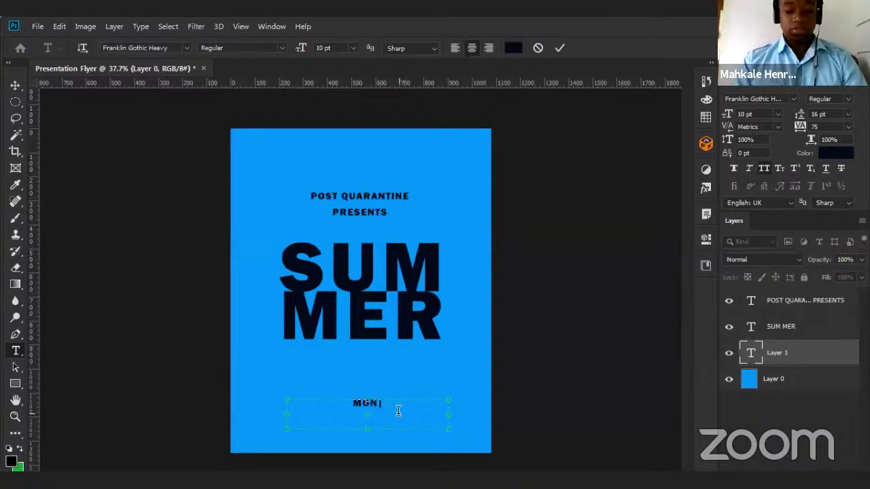
type("z")
key("BackSpace")
key("BackSpace")
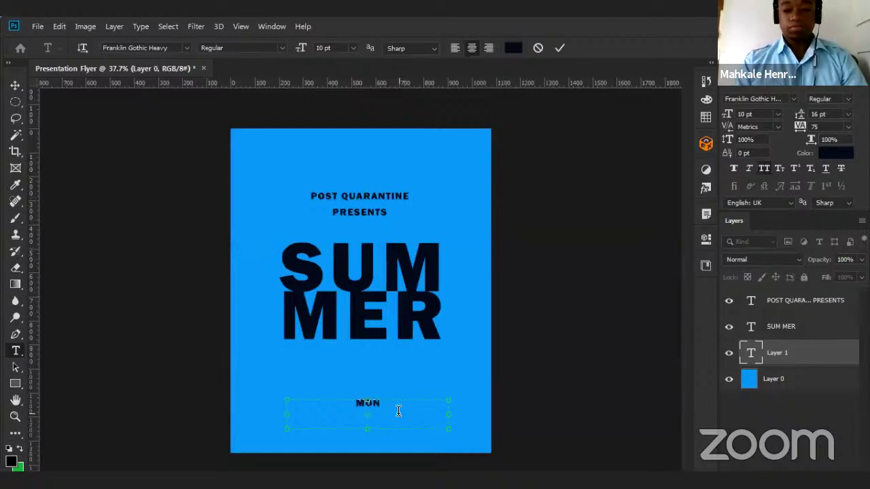
type("26")
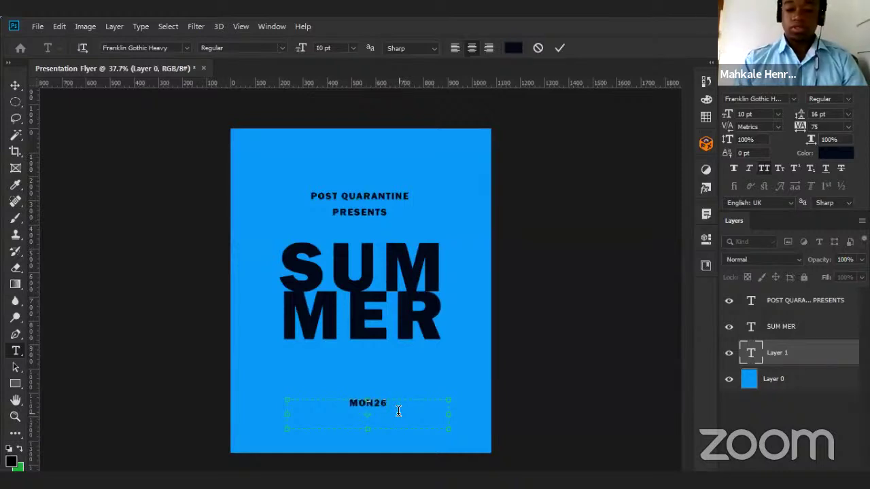
type(" | OC")
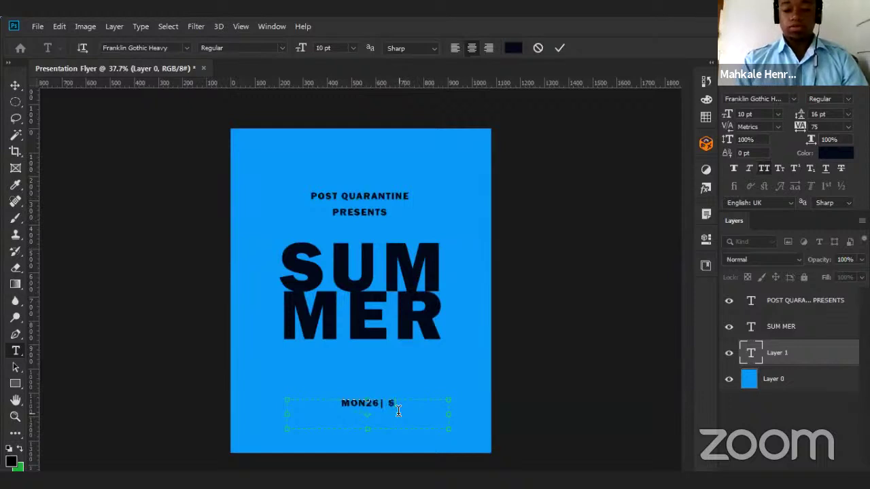
key("BackSpace")
key("BackSpace")
key("BackSpace")
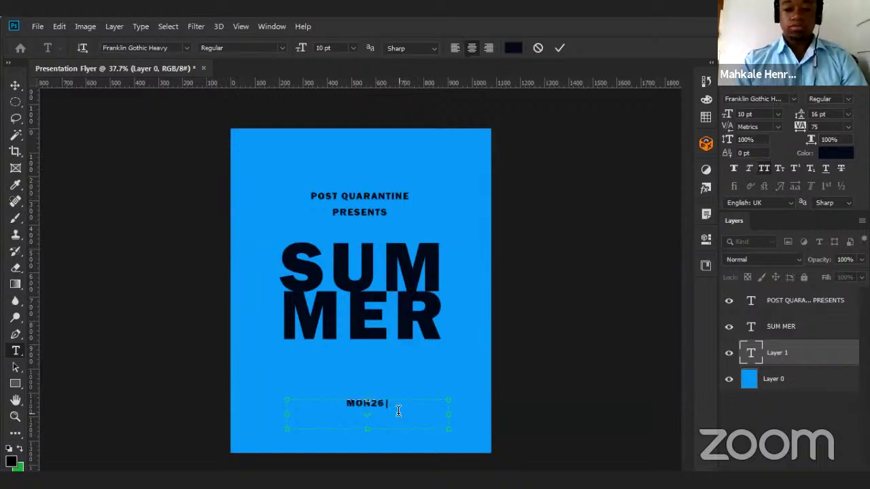
type("JULY")
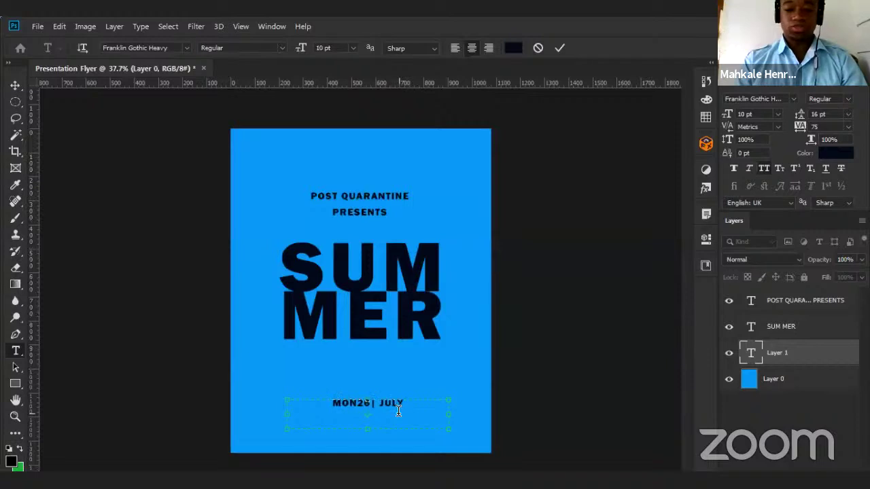
type(" |")
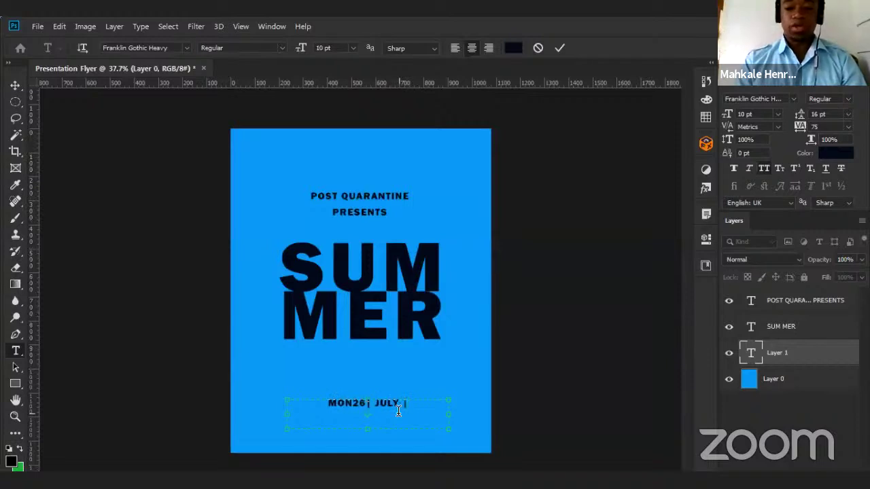
type(" 2020")
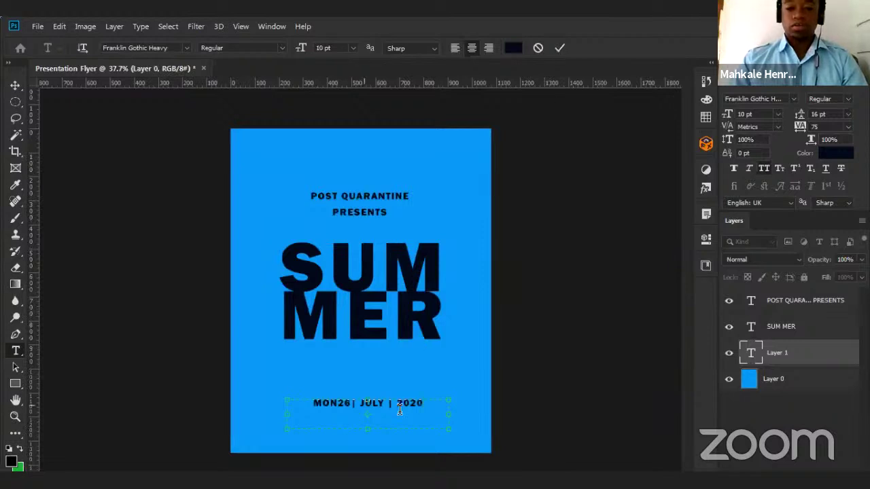
left_click(559, 48)
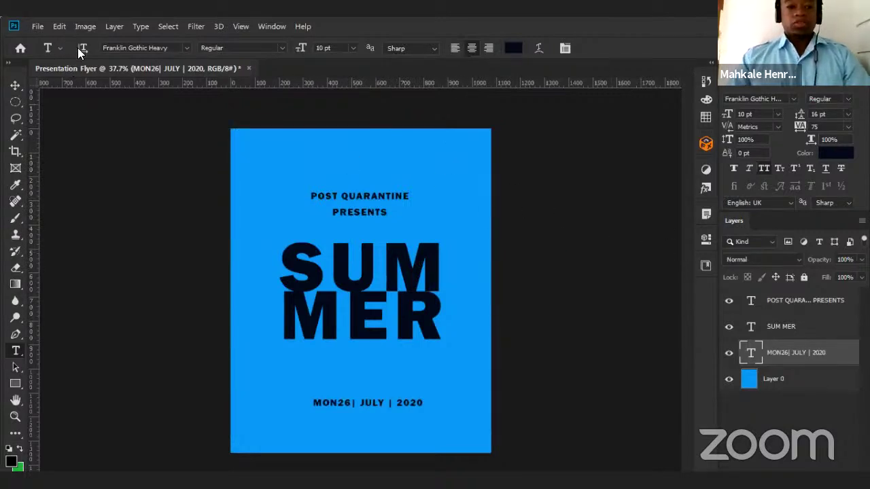
Open the sky.png image as its own document through File > Open.
left_click(37, 26)
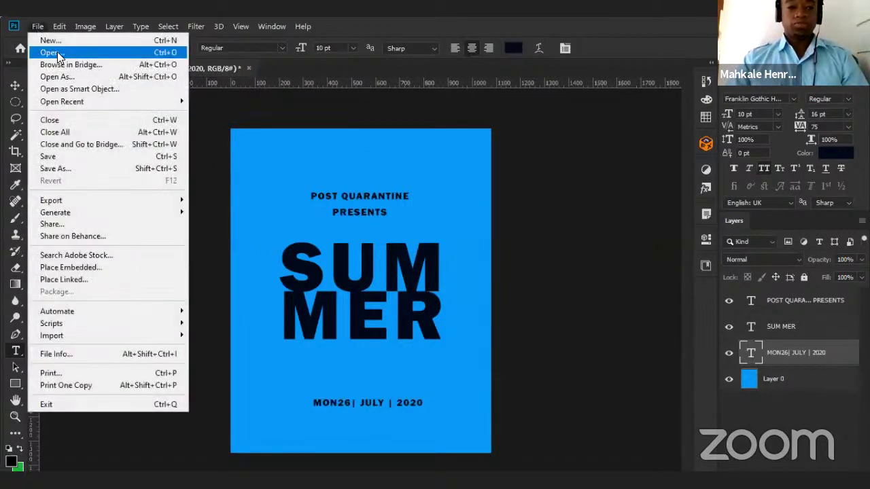
left_click(50, 53)
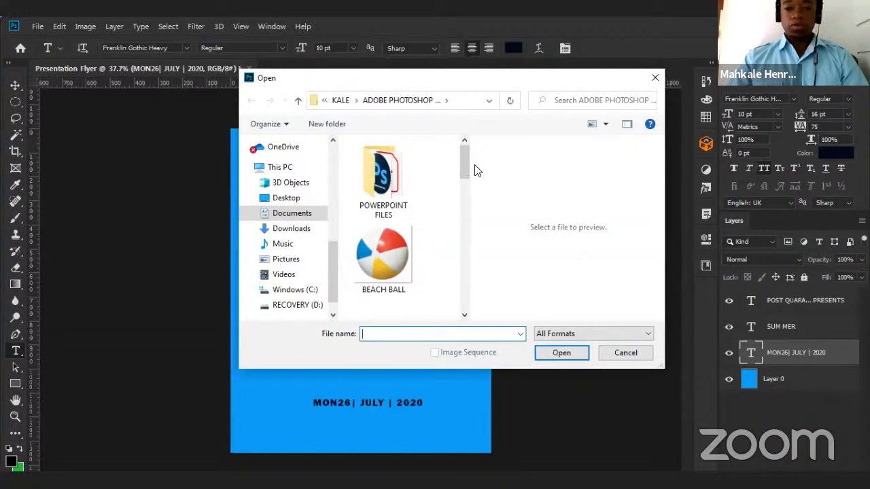
left_click_drag(533, 166, 533, 167)
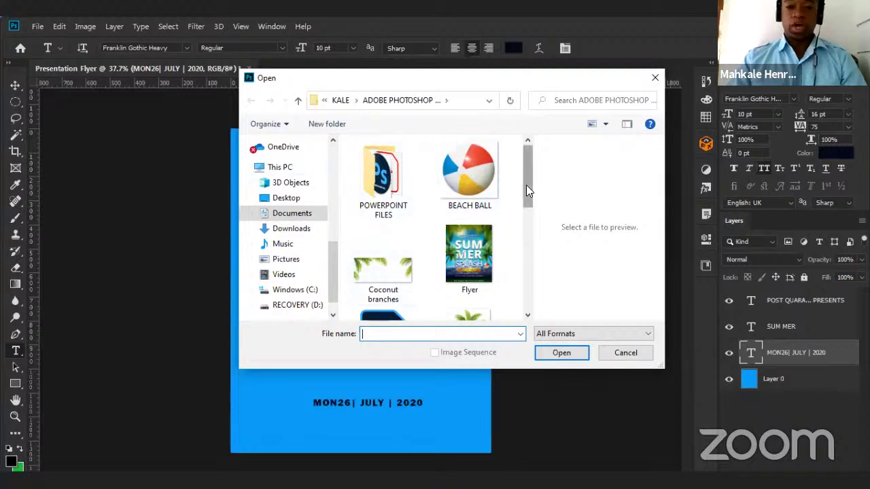
left_click_drag(528, 209, 532, 243)
scroll(532, 243, "down", 5)
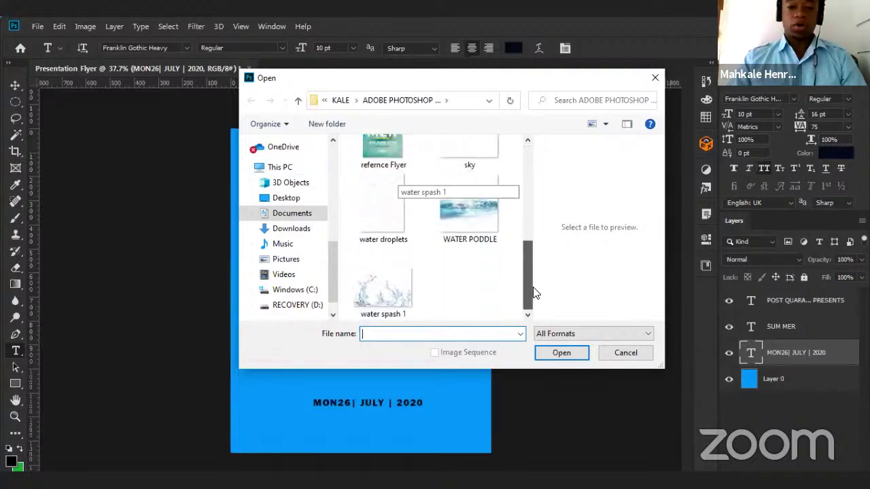
scroll(534, 271, "up", 10)
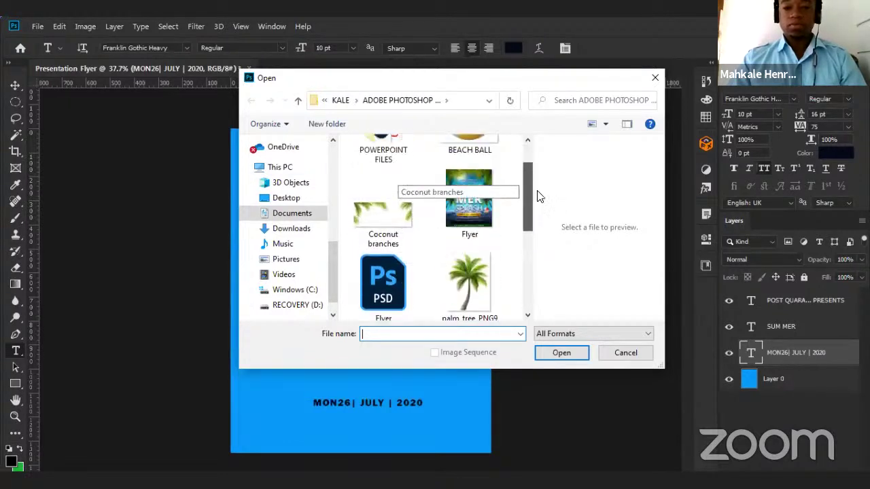
scroll(535, 197, "down", 4)
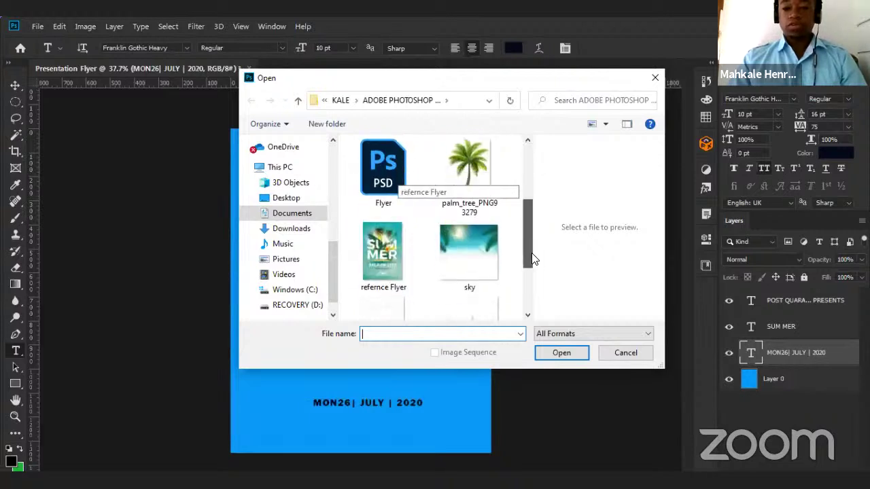
scroll(532, 258, "down", 2)
scroll(532, 258, "up", 2)
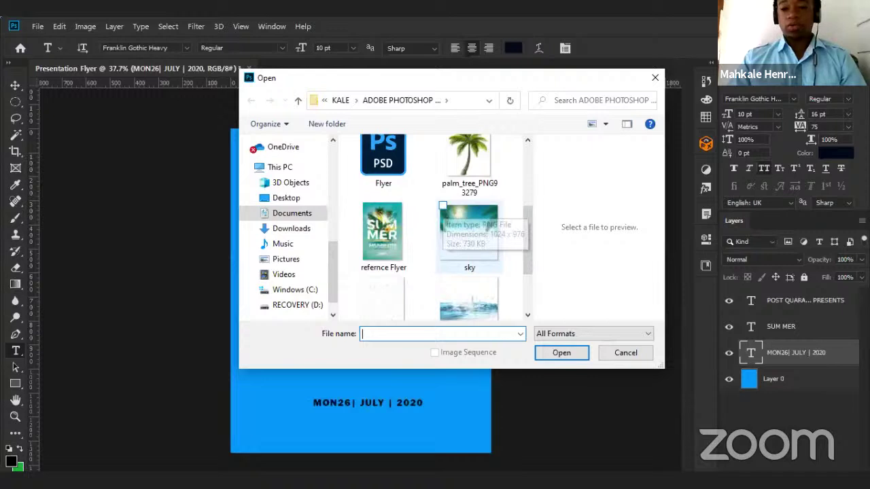
left_click(459, 254)
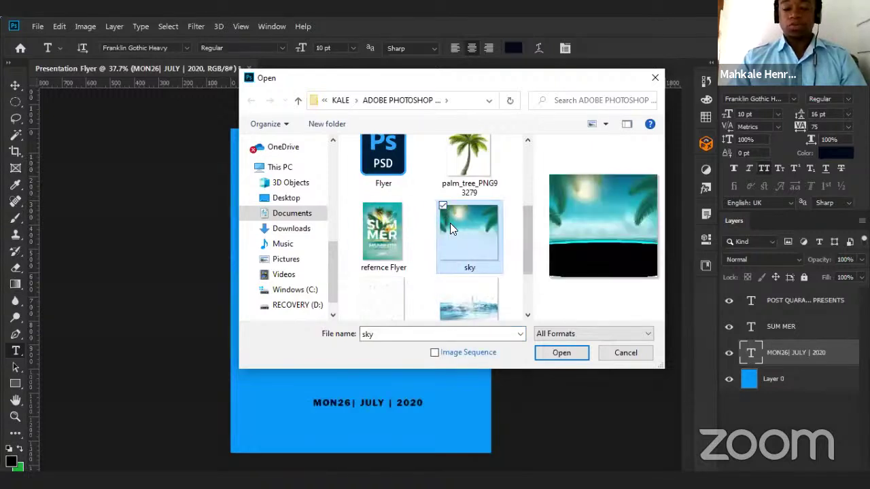
left_click(554, 351)
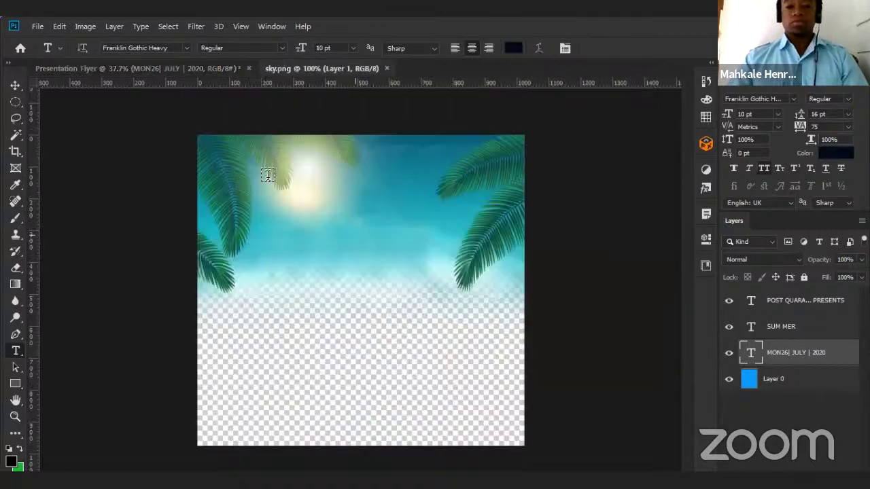
Reposition the sky image up and to the left within its own document.
left_click(15, 85)
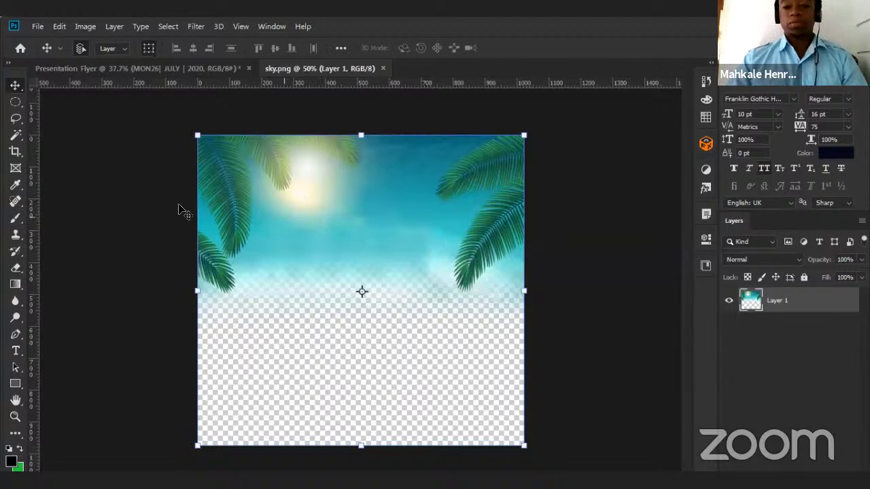
scroll(461, 176, "up", 5)
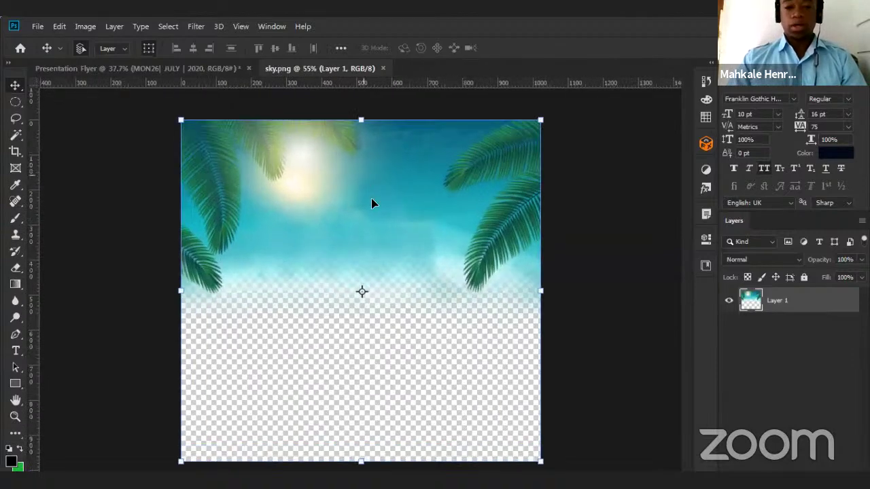
scroll(361, 193, "down", 5)
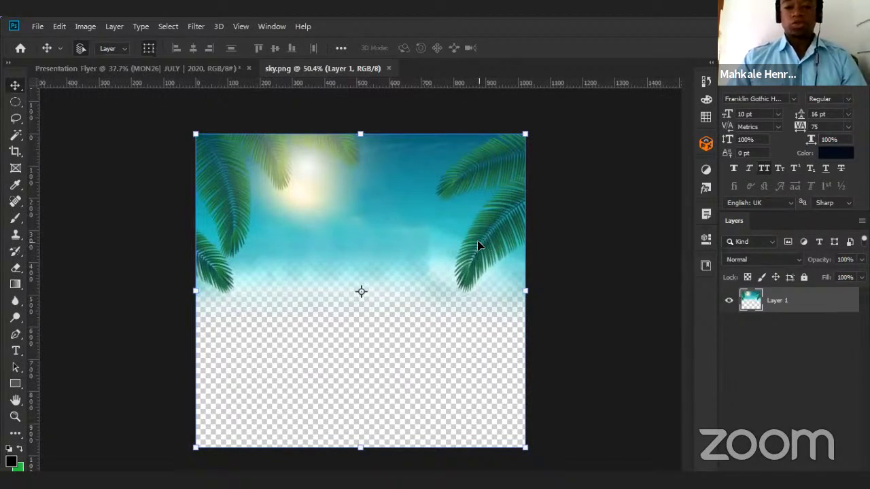
mouse_move(484, 248)
left_mouse_down()
mouse_move(471, 255)
mouse_move(470, 270)
mouse_move(489, 262)
left_mouse_up()
left_click_drag(404, 235, 98, 47)
Try dragging the sky image onto the flyer, cancel it, and select the background layer.
left_click(172, 68)
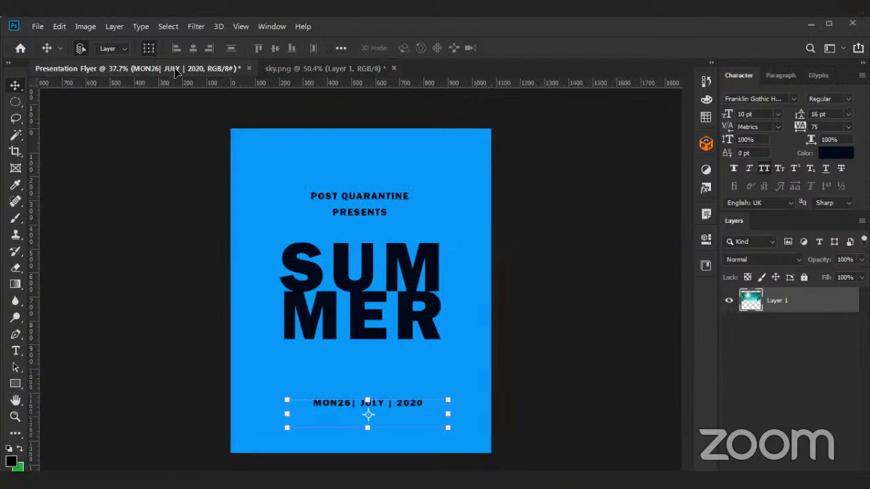
left_click_drag(187, 81, 409, 162)
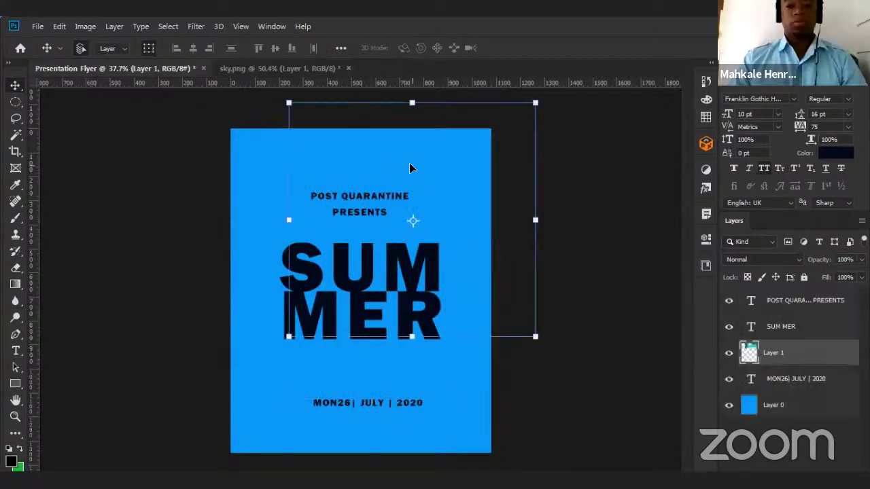
key("Escape")
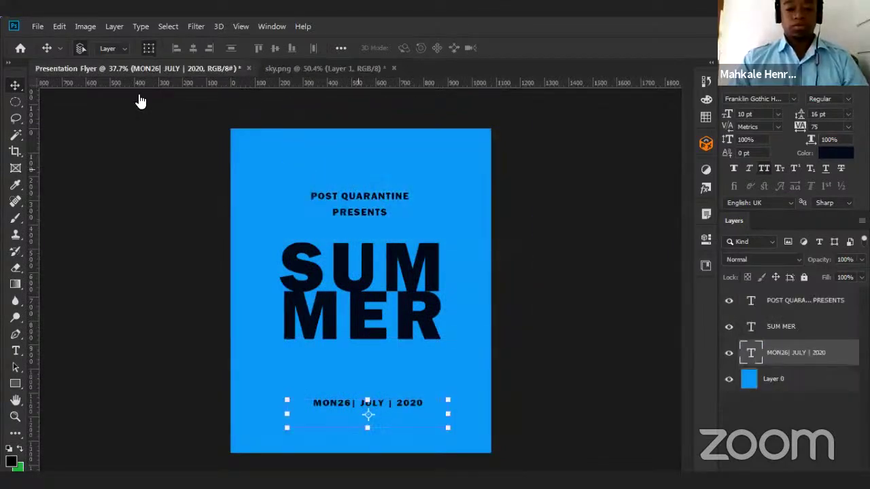
left_click(247, 190)
left_click(37, 26)
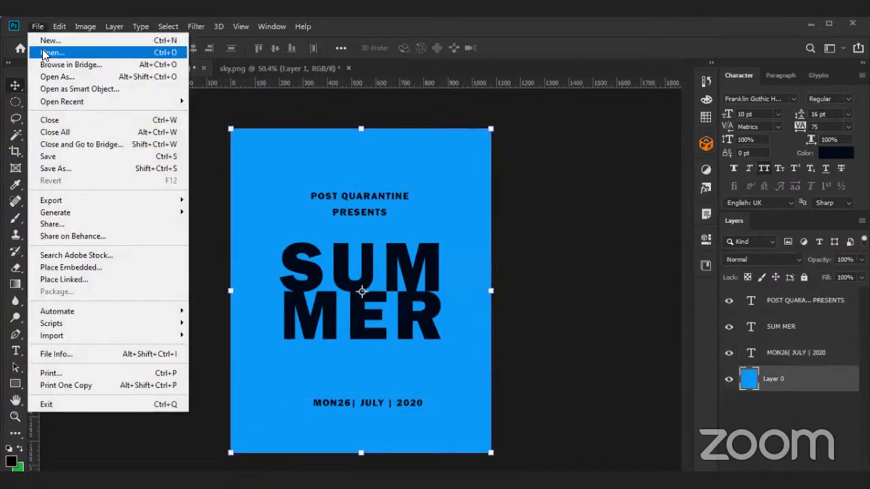
Reopen sky.png through a moved and enlarged Open dialog.
left_click(45, 53)
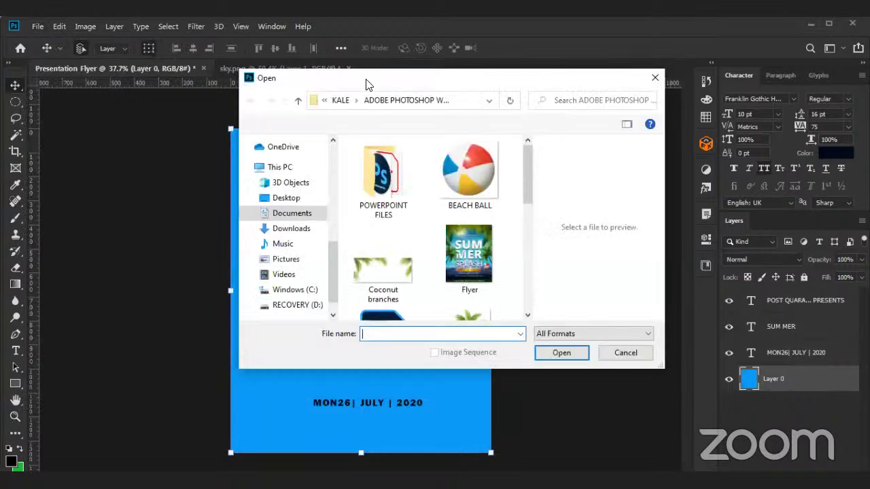
left_click_drag(272, 90, 226, 95)
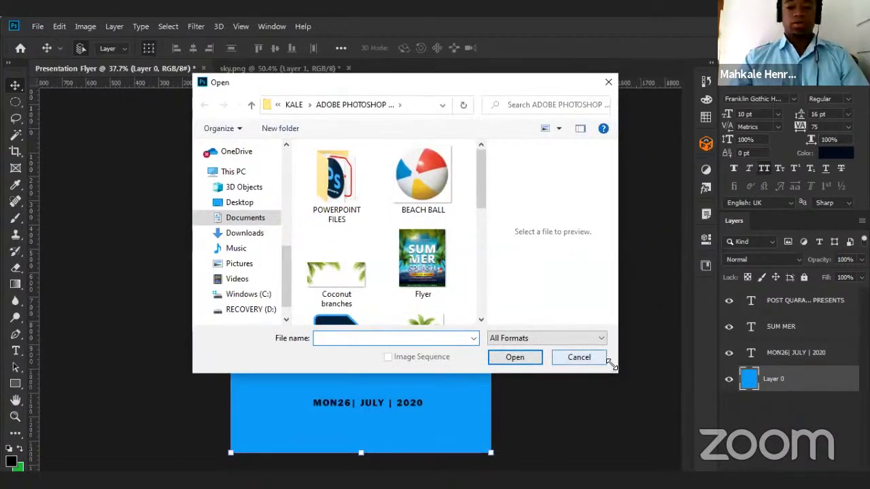
left_click_drag(614, 372, 726, 435)
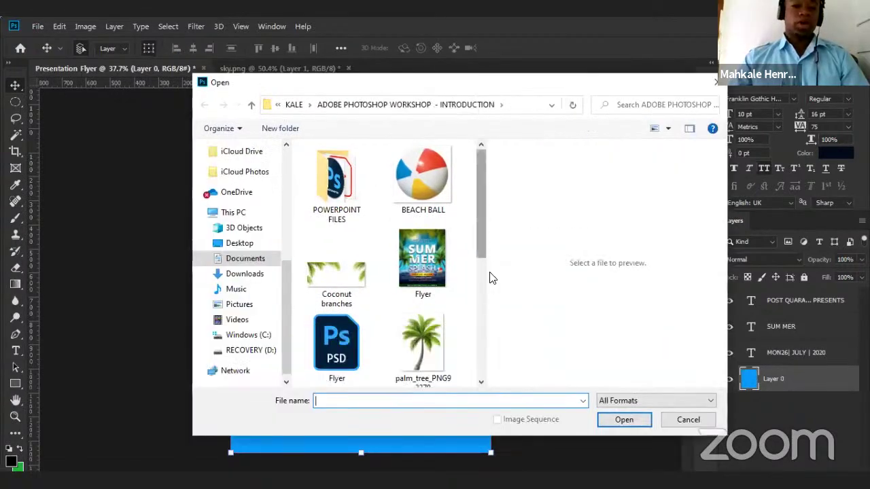
left_click_drag(487, 274, 568, 245)
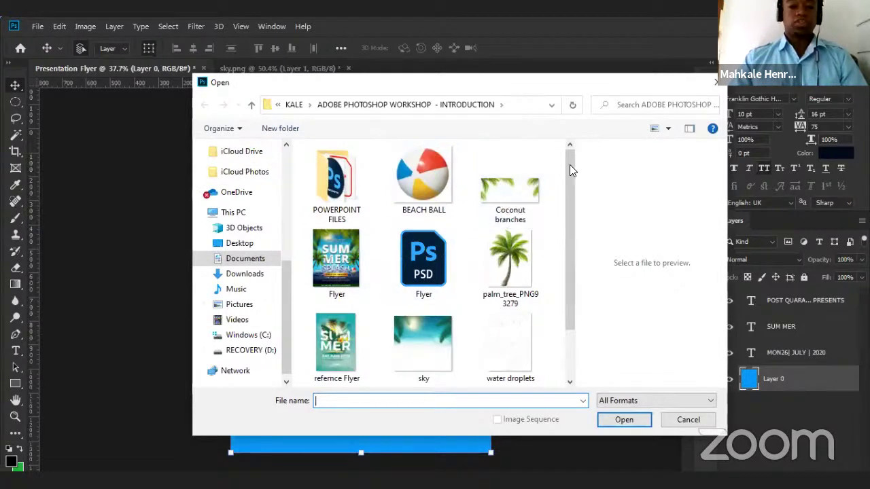
left_click_drag(569, 175, 579, 219)
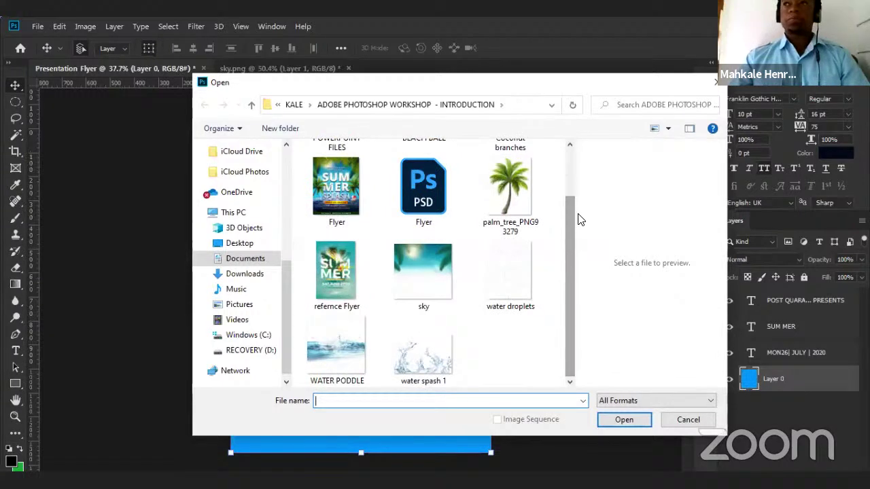
left_click(417, 257)
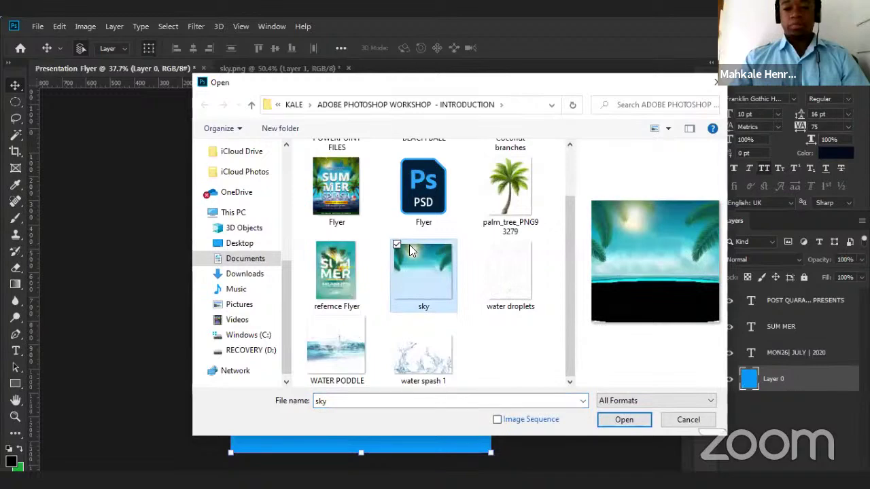
left_click(624, 419)
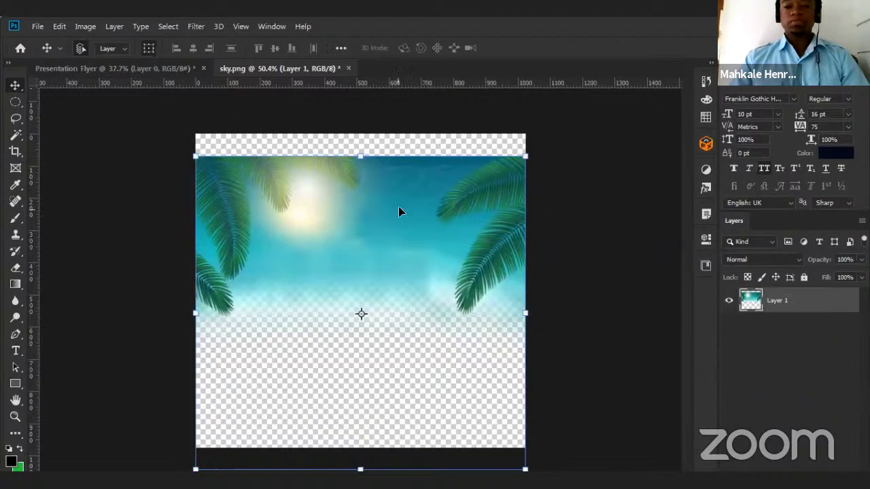
Bring the sky image into the flyer as Layer 1 and position it across the top.
left_click_drag(389, 192, 375, 159)
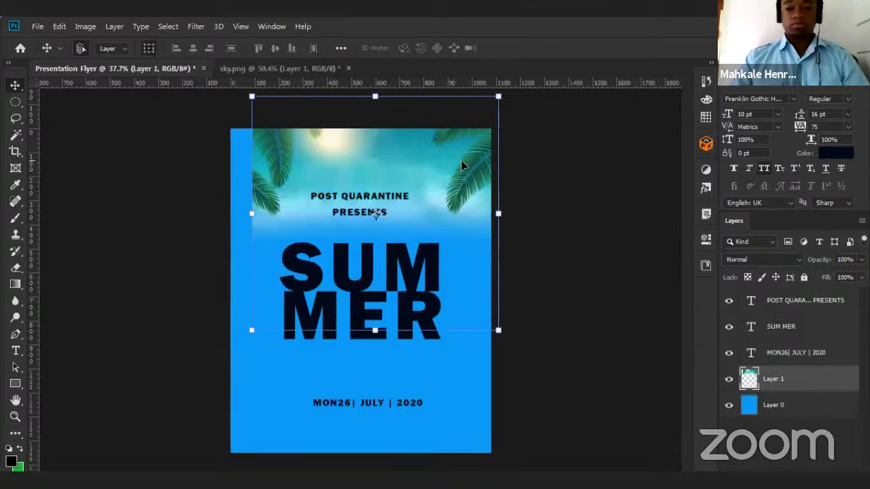
left_click_drag(462, 166, 455, 206)
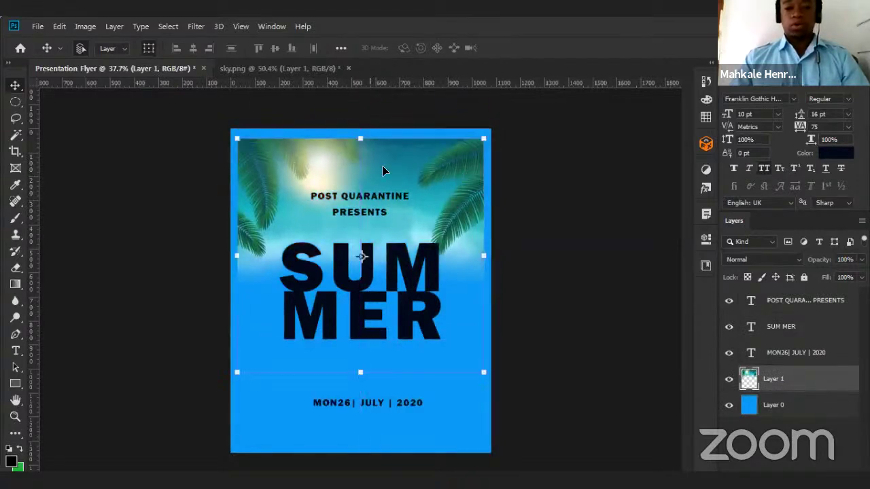
scroll(382, 167, "up", 2)
scroll(530, 109, "up", 2)
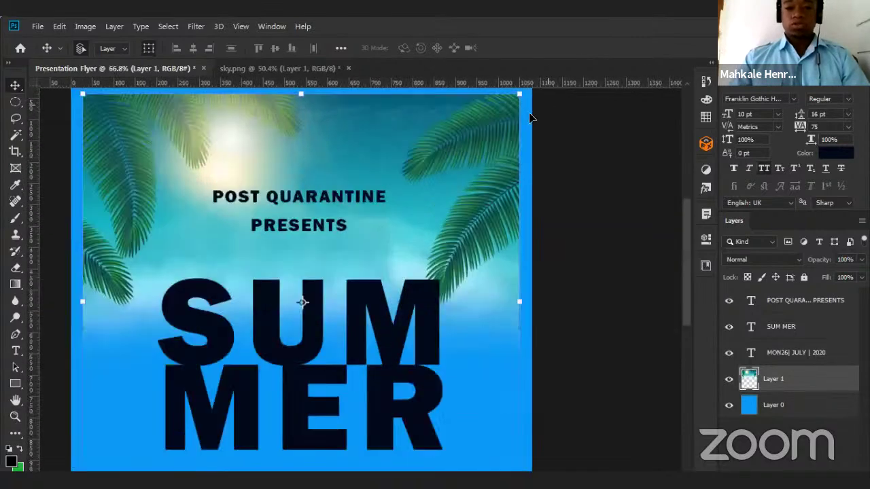
scroll(526, 107, "down", 3)
scroll(525, 106, "up", 3)
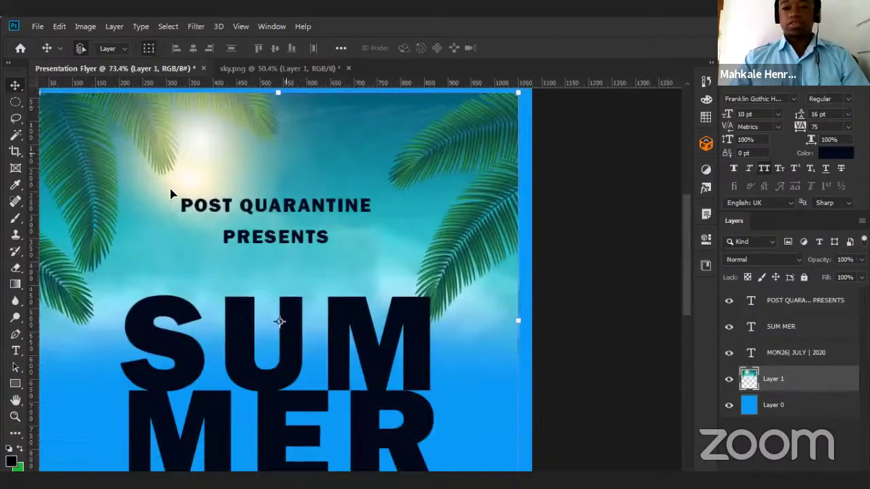
scroll(378, 146, "down", 2)
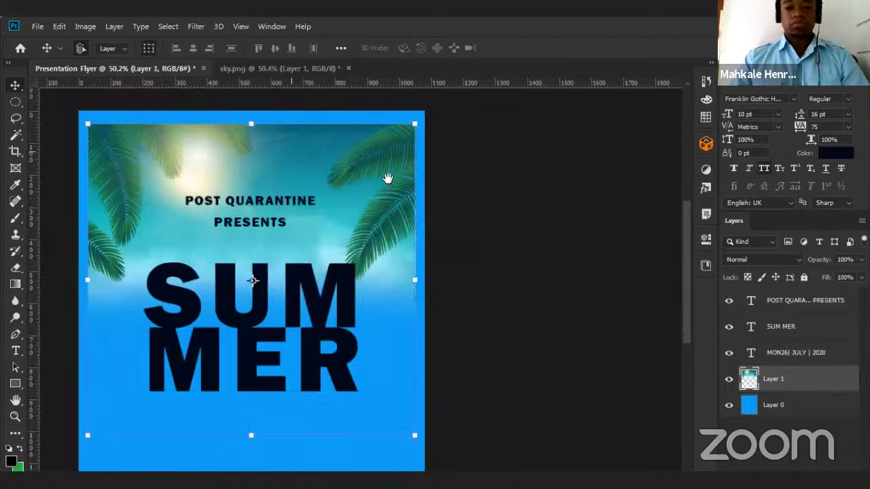
left_click_drag(364, 151, 406, 169)
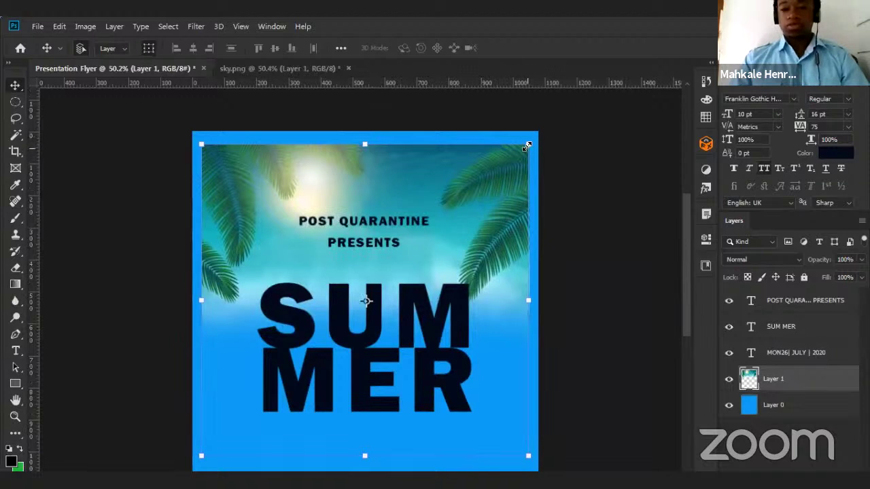
left_click(527, 146)
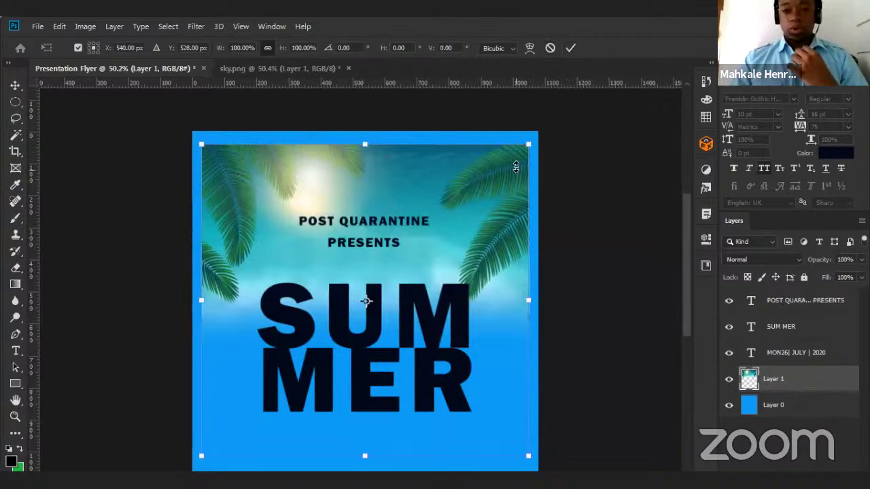
scroll(57, 49, "down", 1)
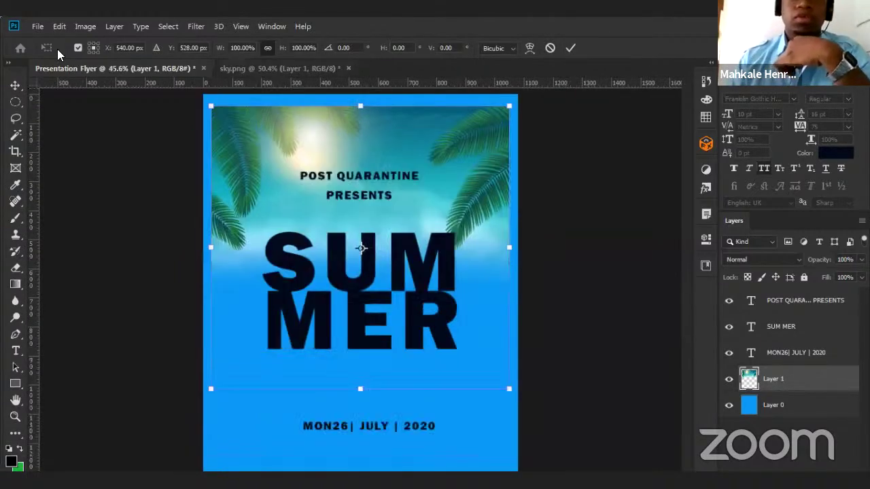
Bring up the File menu and switch to the Untitled-1 document.
left_click(38, 26)
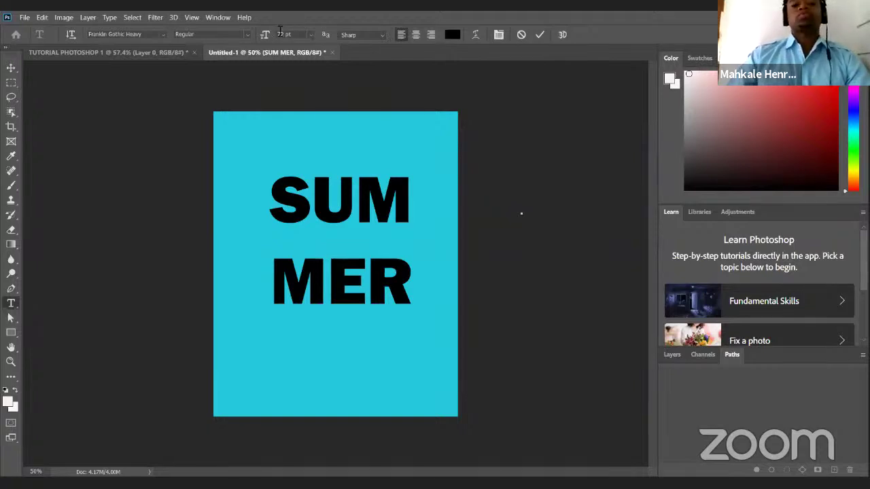
Browse the Window menu without choosing, then edit and commit the SUM text.
left_click(217, 19)
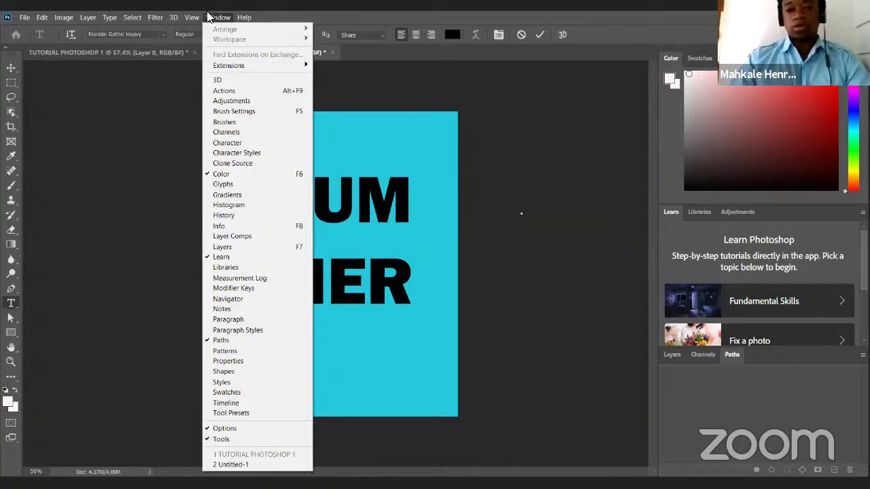
left_click(376, 167)
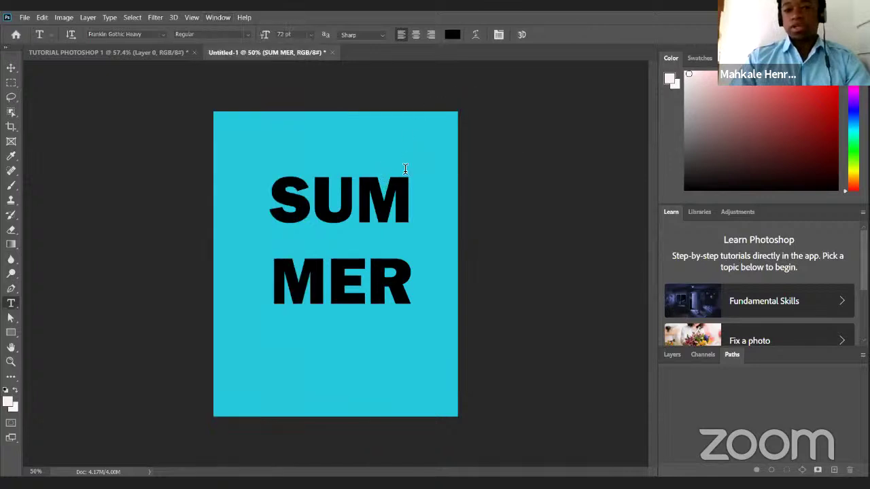
left_click(400, 178)
left_click(544, 35)
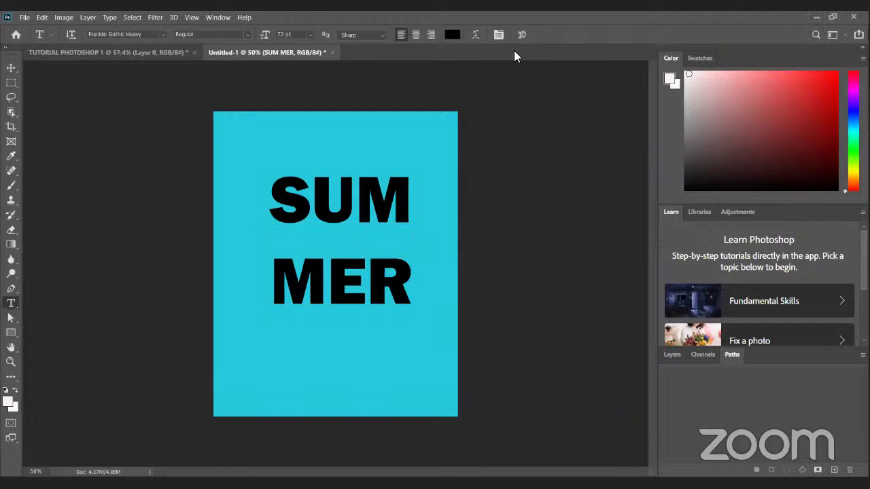
Switch to a different workspace layout, edit the SUM text, and collapse the History panel.
left_click(218, 17)
mouse_move(251, 41)
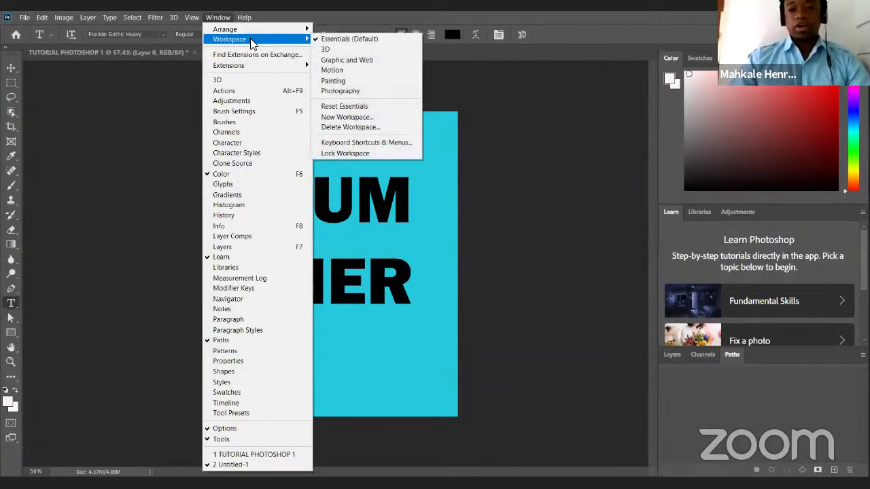
left_click(345, 87)
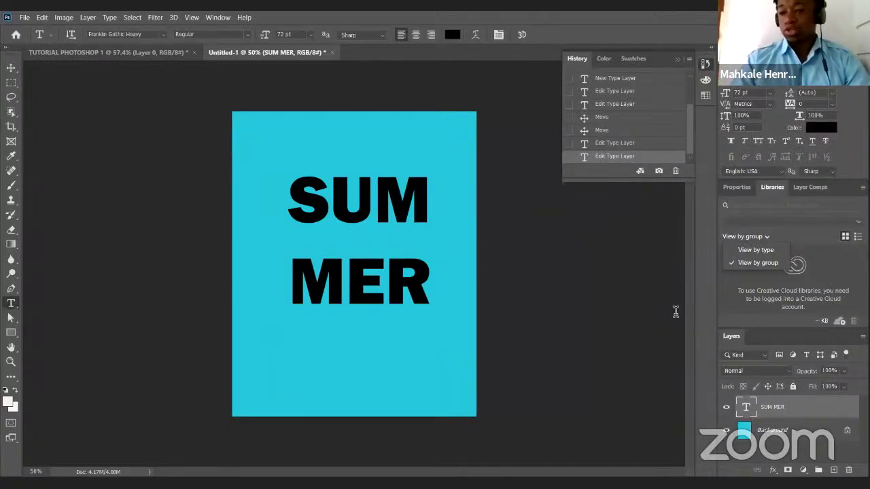
left_click(408, 192)
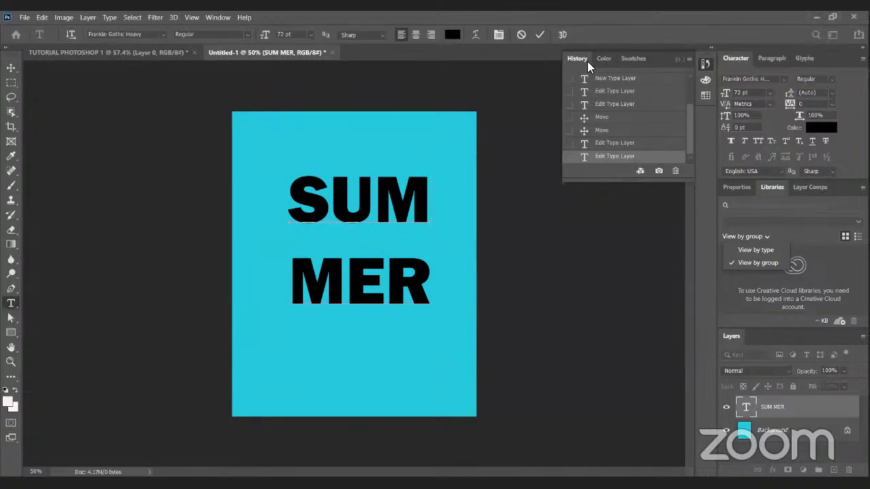
left_click(677, 56)
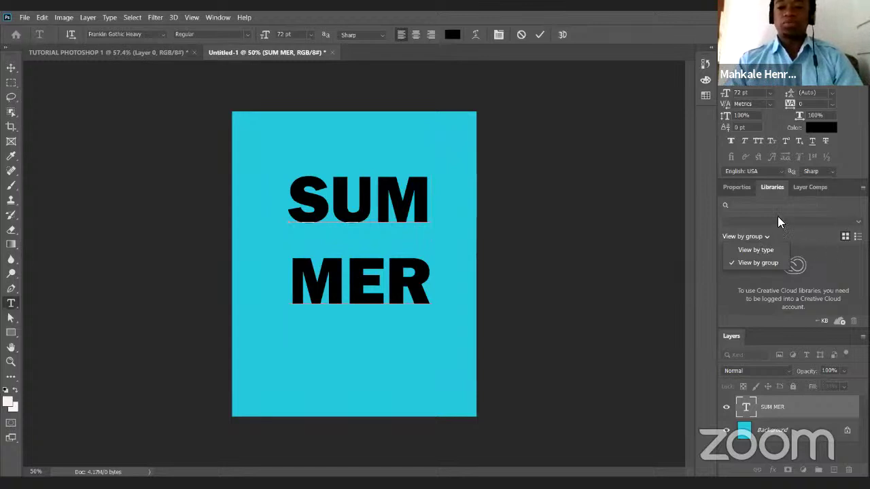
Commit the text edit and close the Properties panel tab group.
left_click(749, 193)
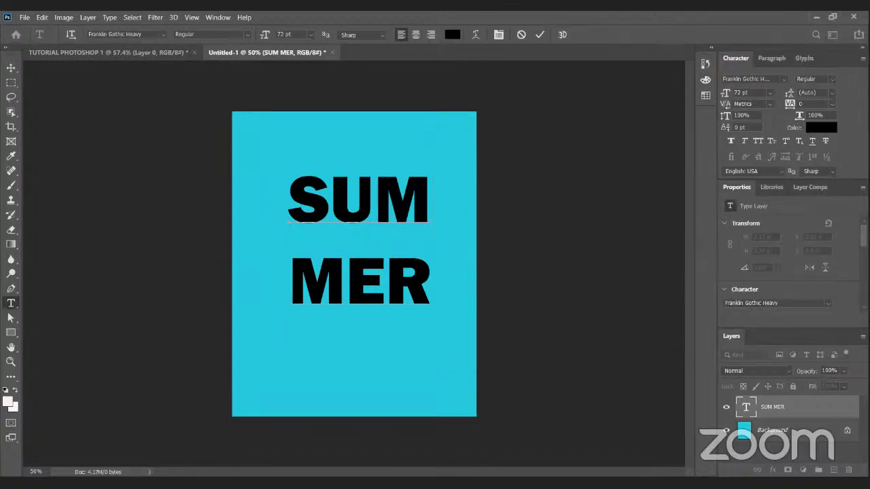
left_click(862, 186)
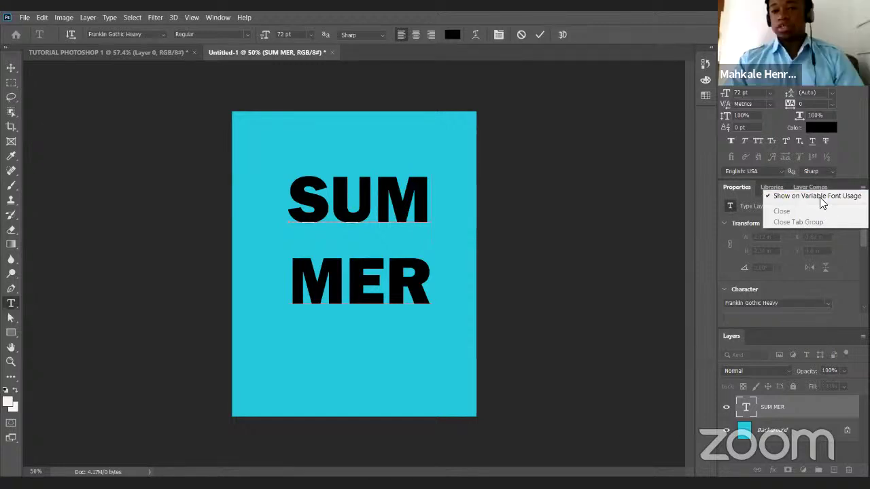
left_click(659, 237)
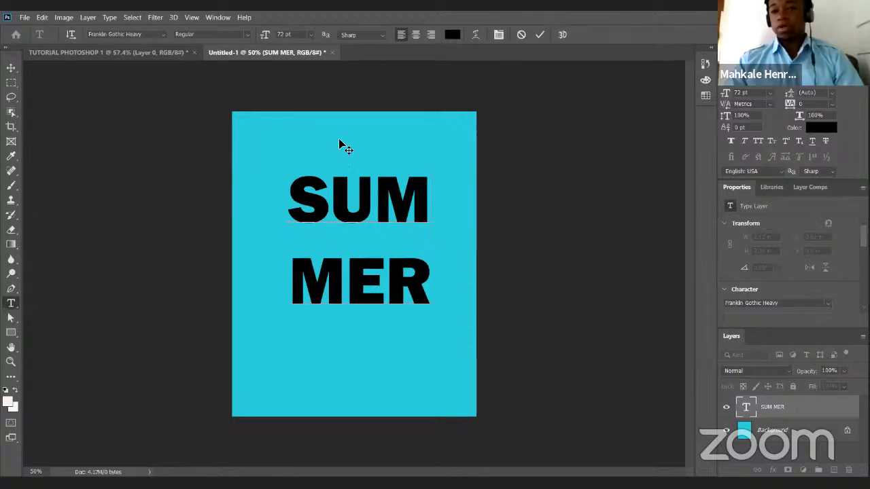
left_click(537, 34)
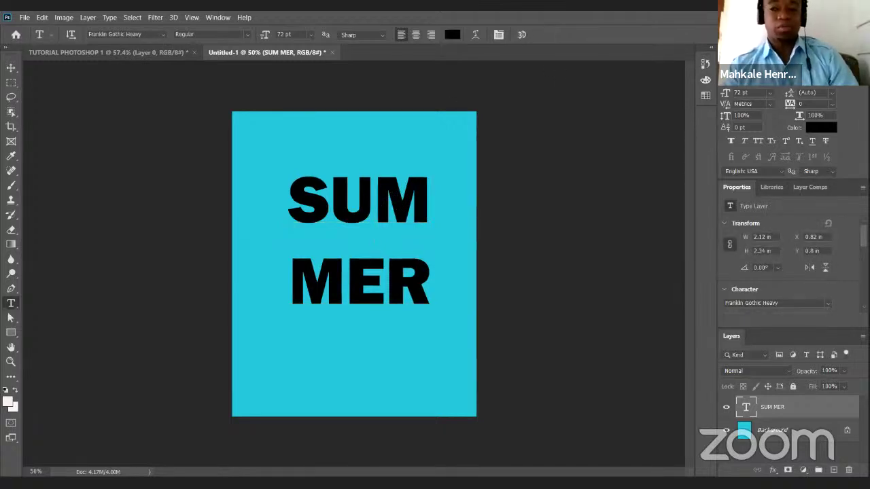
left_click(862, 187)
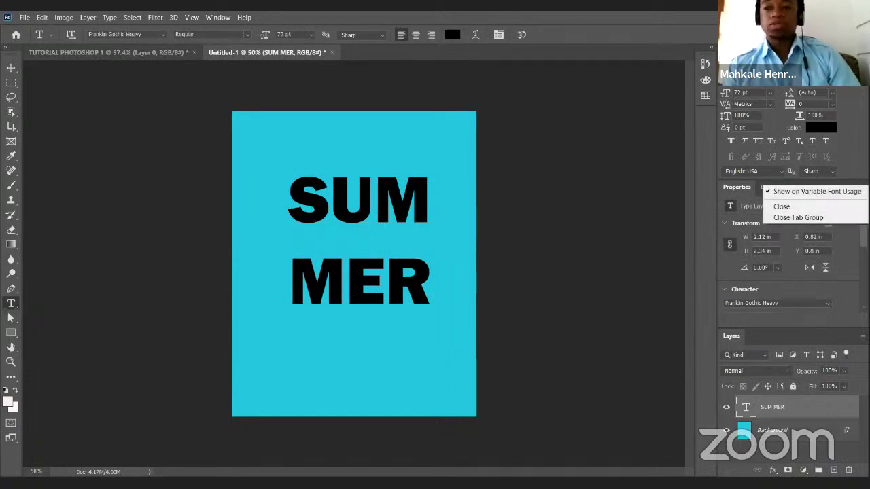
left_click(842, 217)
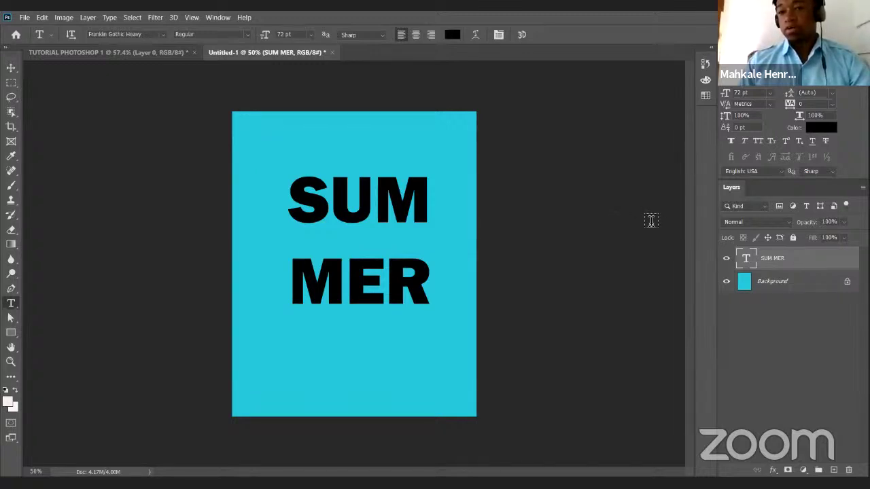
Tighten the SUM MER headline leading to 10 pt, then to 9 pt.
left_click(831, 93)
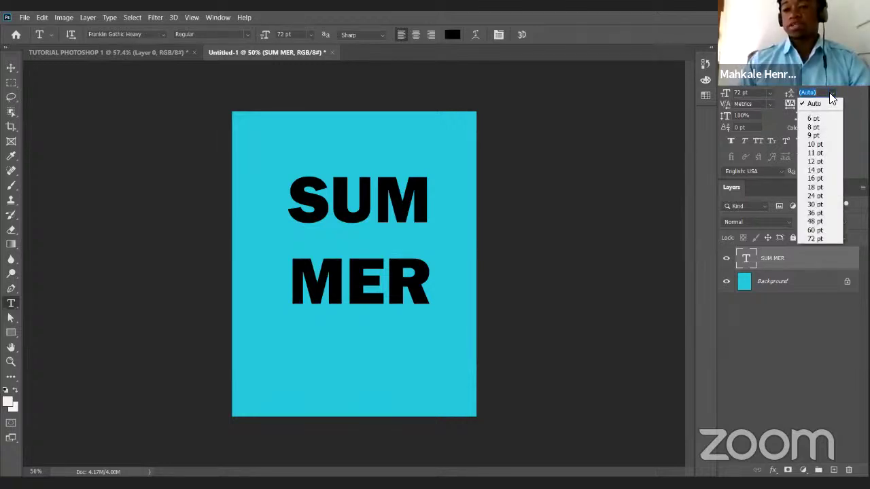
left_click(825, 144)
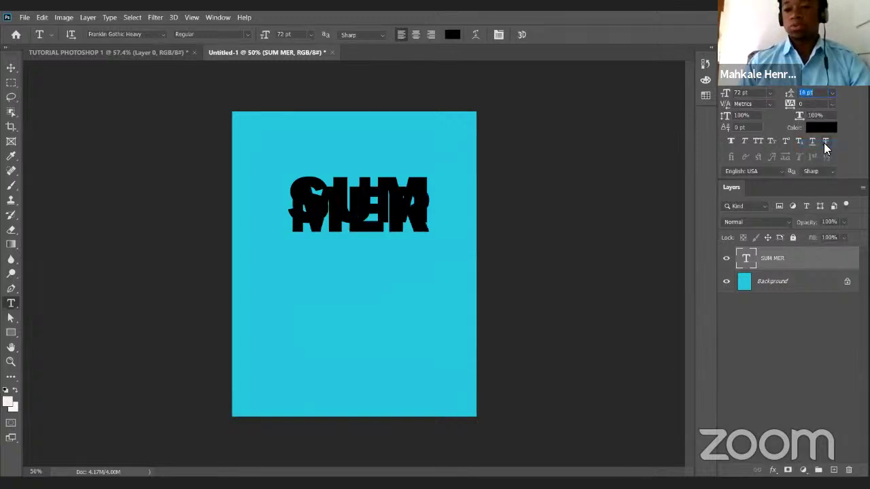
left_click(831, 93)
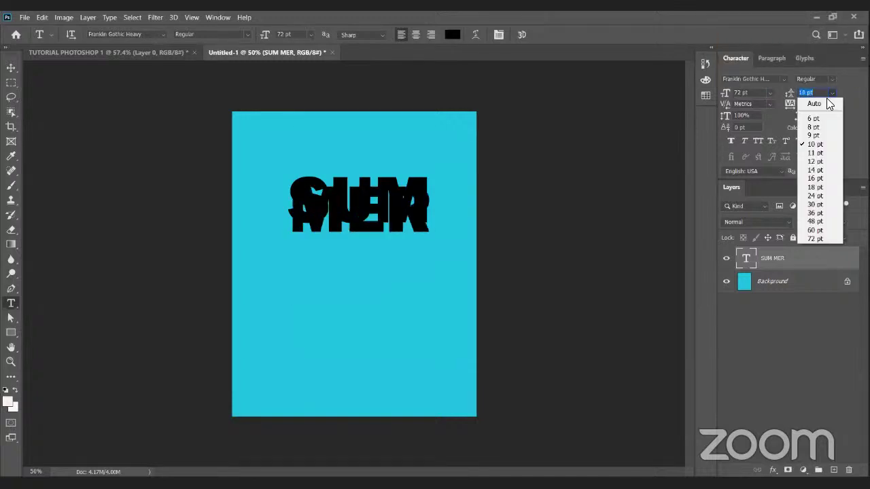
left_click(824, 136)
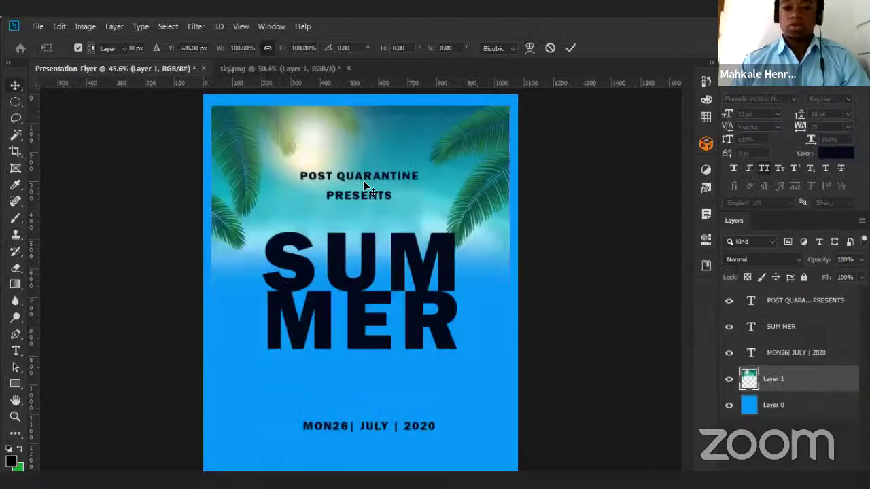
Hide the sky layer and type a two-line heading 'POST QUARANTINE' / 'PRESENTS'.
left_click(728, 378)
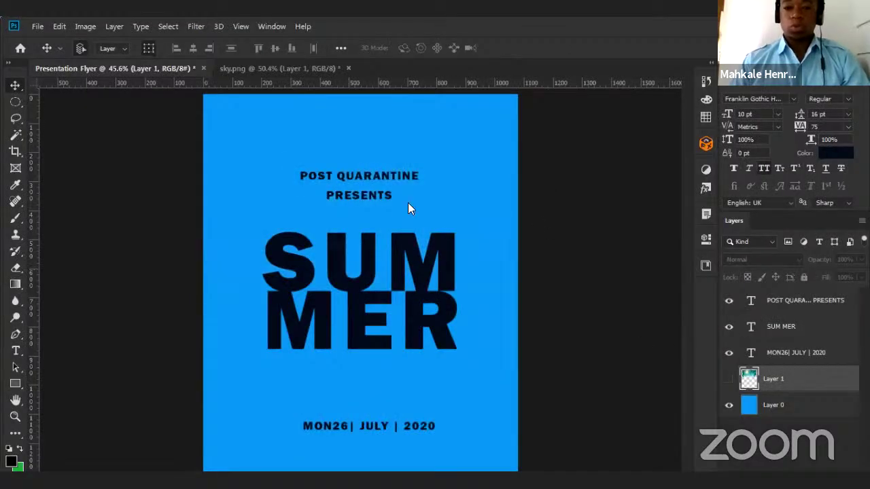
key("t")
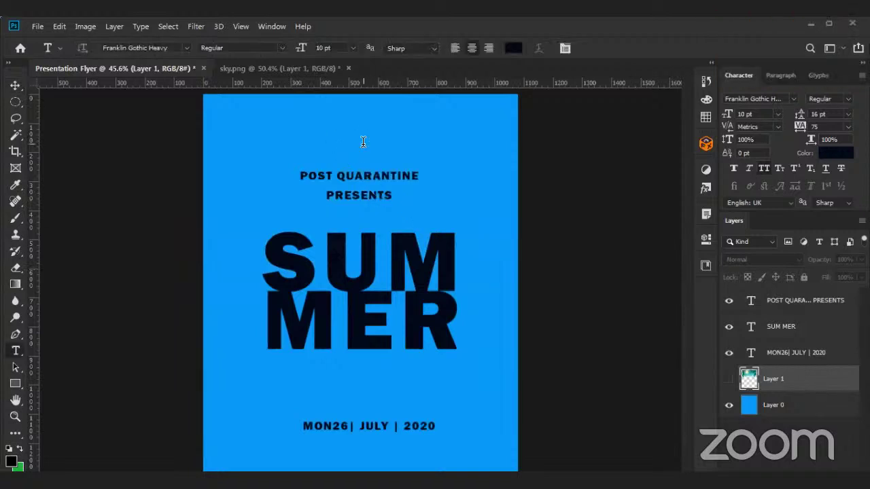
left_click(363, 142)
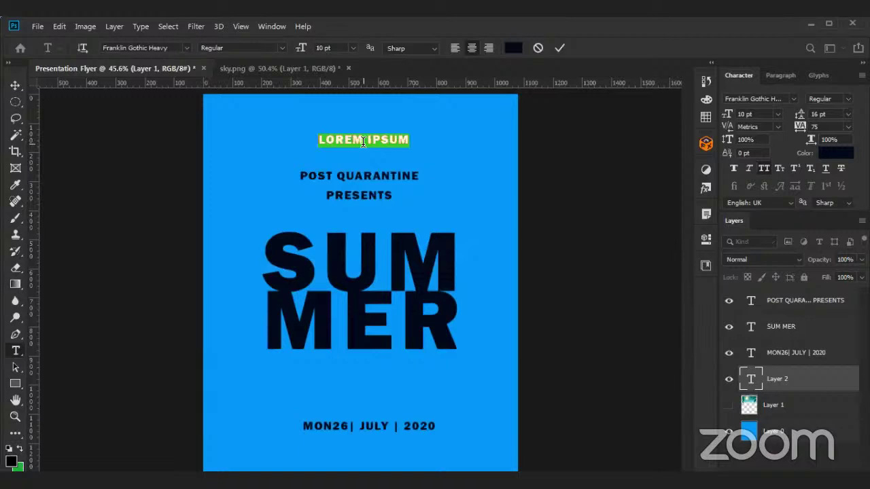
type("POSR")
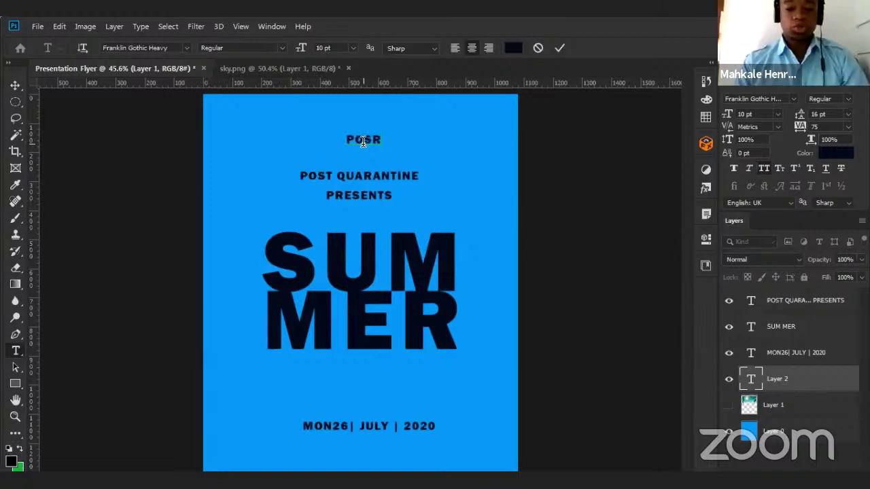
key("BackSpace")
type("T")
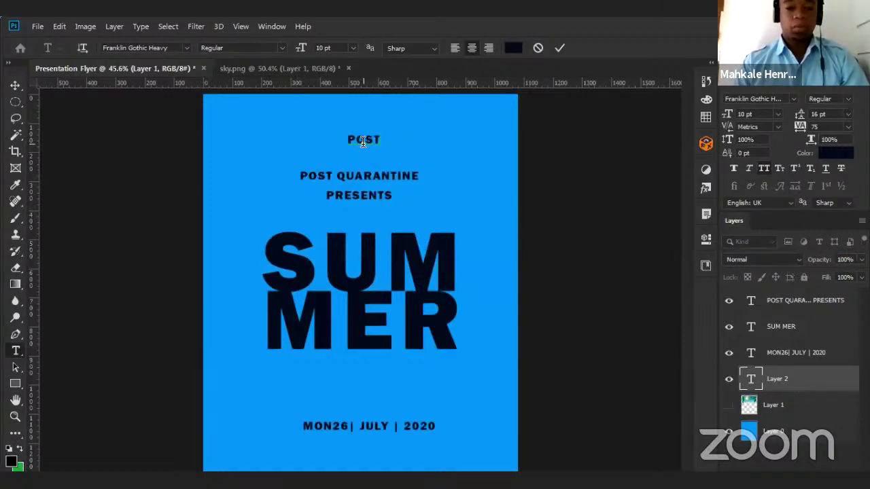
type(" QUARA")
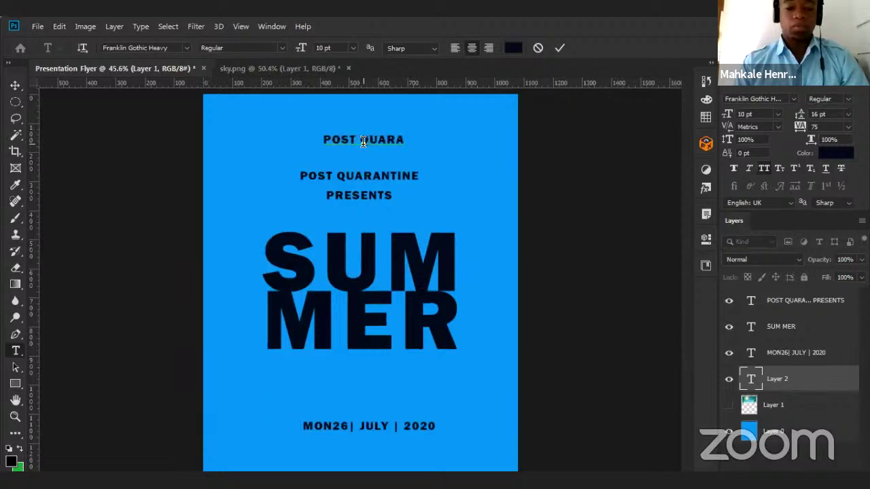
type("NTINE")
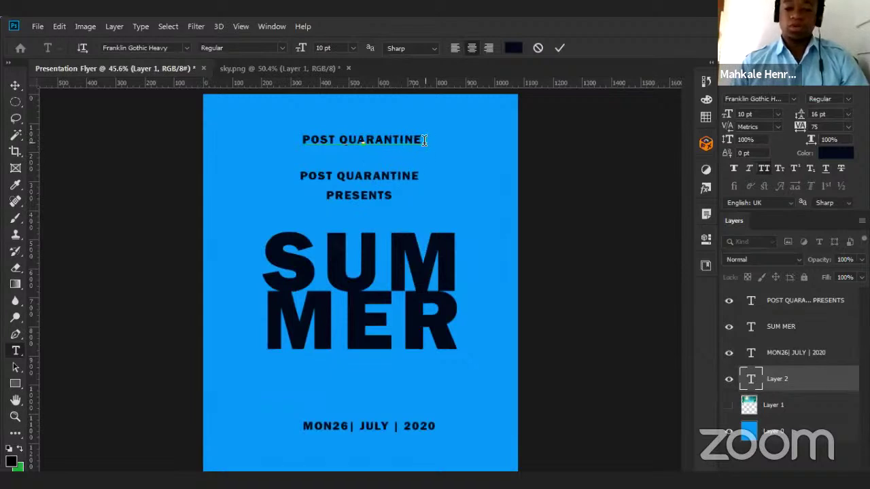
type("PO")
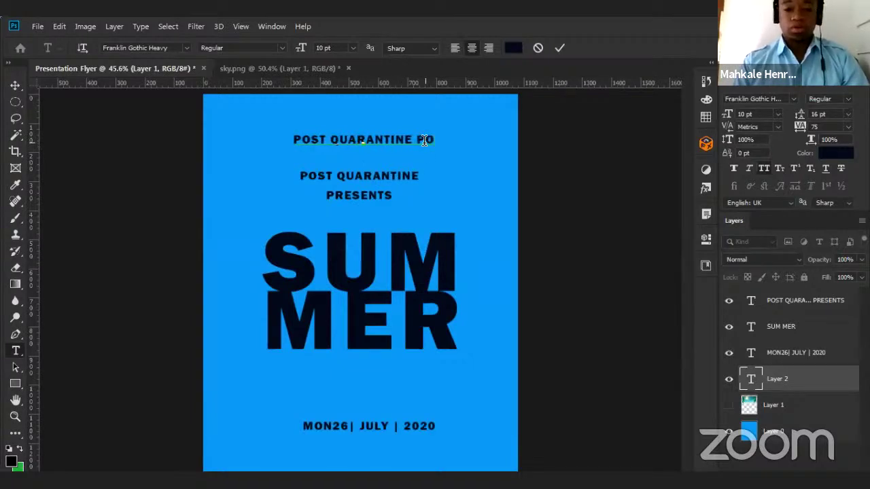
key("BackSpace")
type("RE")
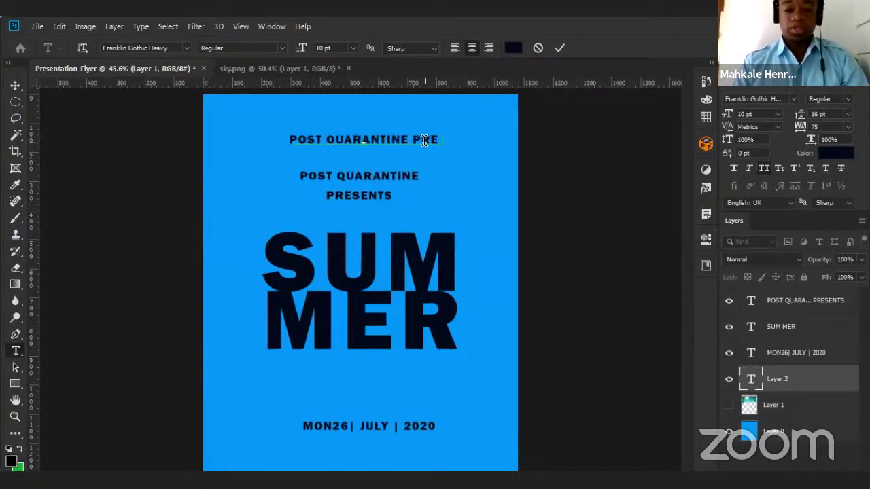
type("SENTS")
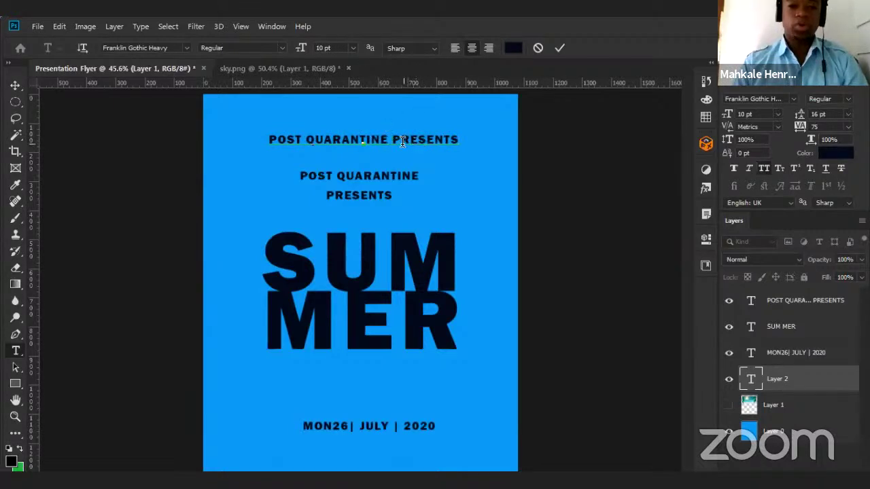
key("BackSpace")
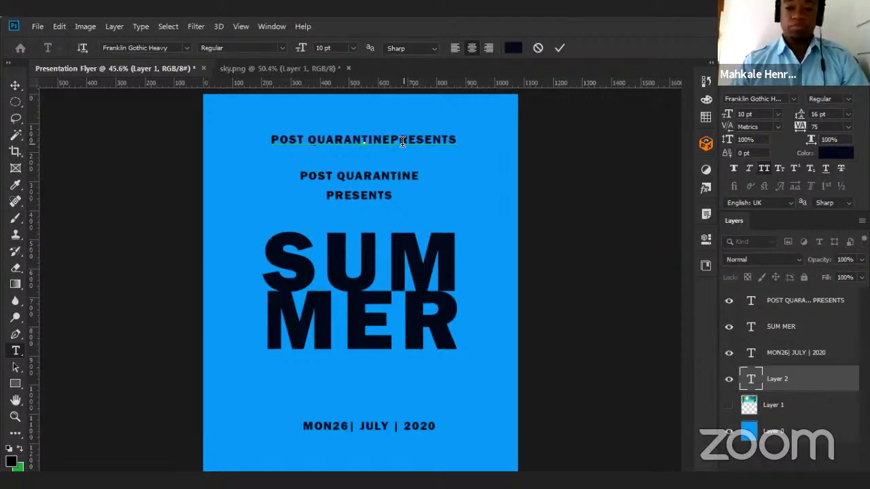
key("Return")
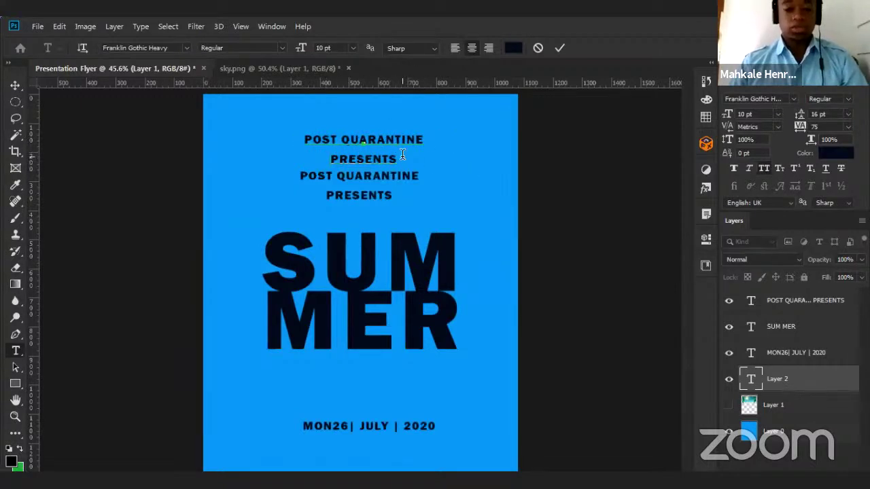
Centre-align the new heading, commit it, and delete the duplicate heading layer.
left_click_drag(397, 160, 295, 148)
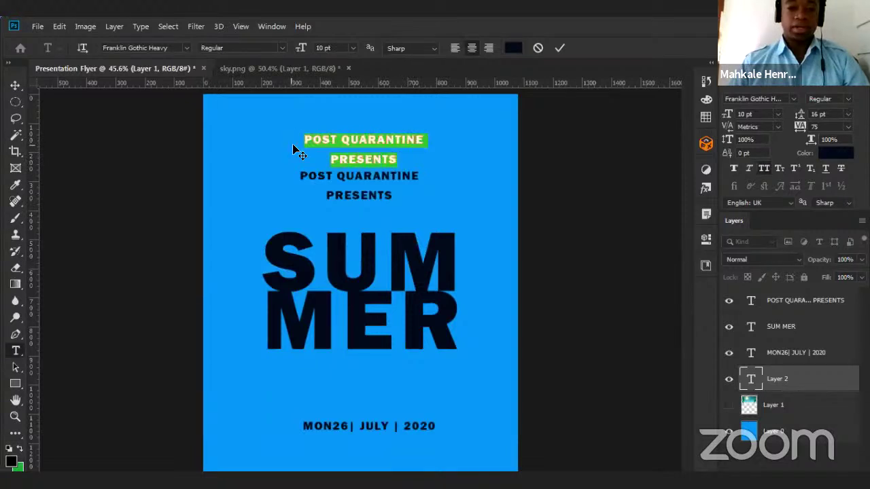
left_click(457, 48)
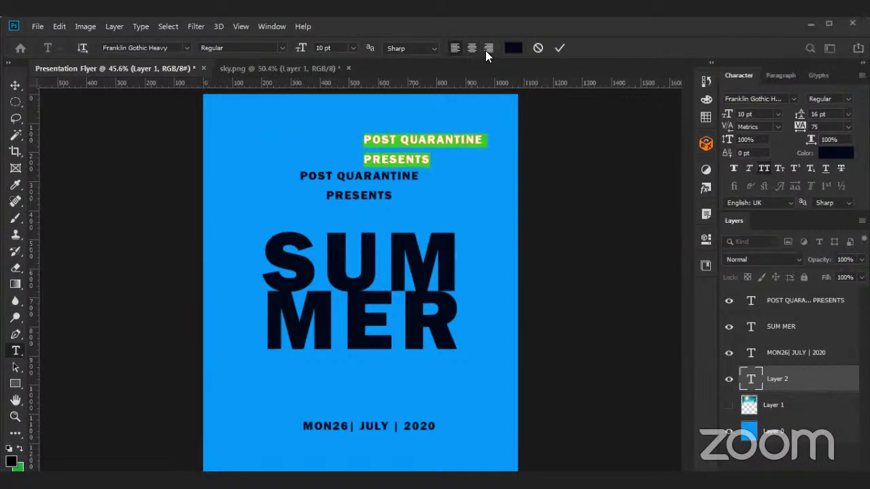
left_click(488, 49)
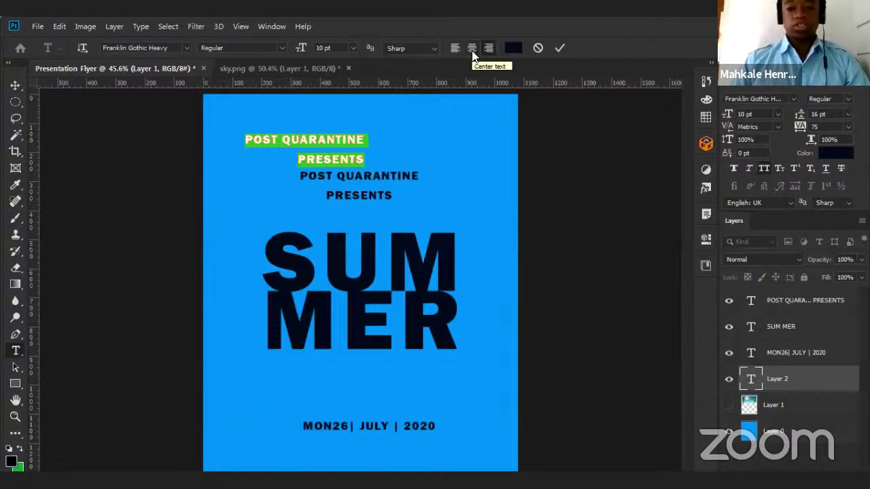
left_click(472, 49)
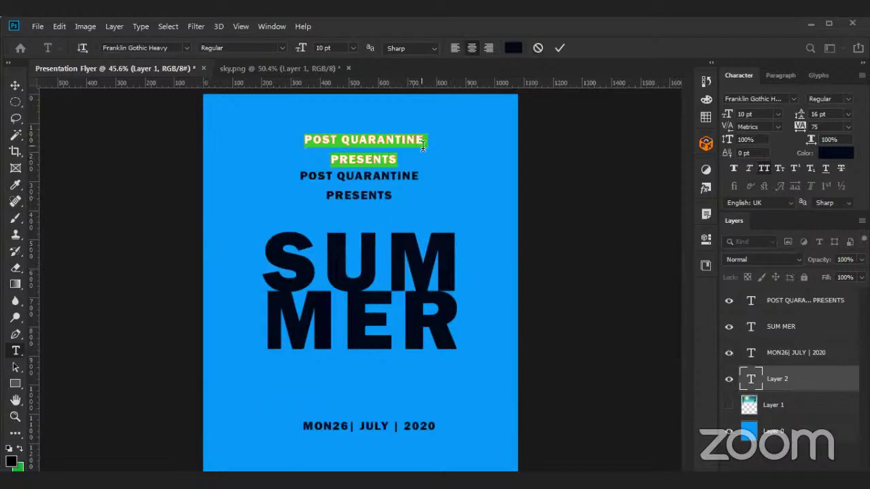
left_click(392, 155)
key("ctrl+Return")
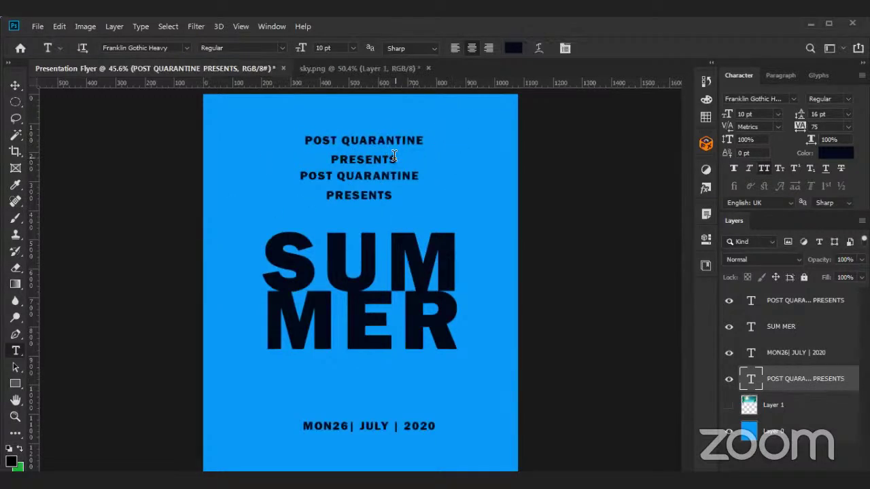
key("Delete")
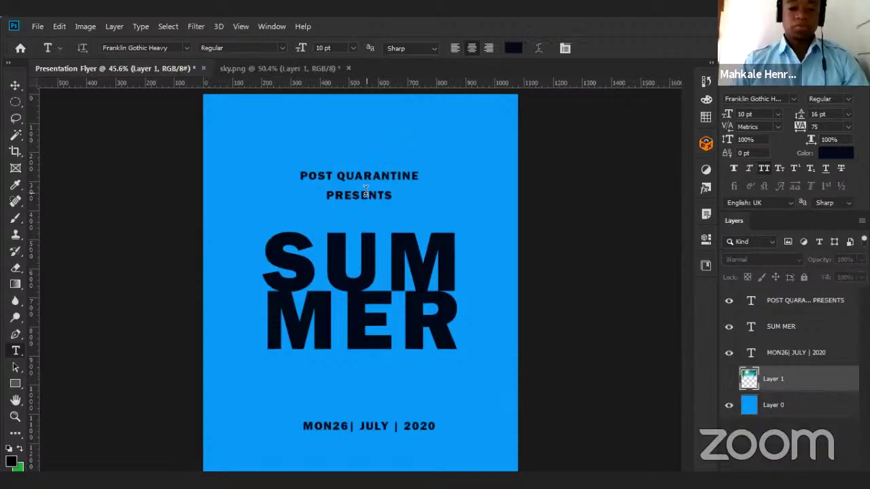
Move the POST QUARANTINE PRESENTS heading higher up the flyer with the Move tool.
key("v")
left_click(372, 196)
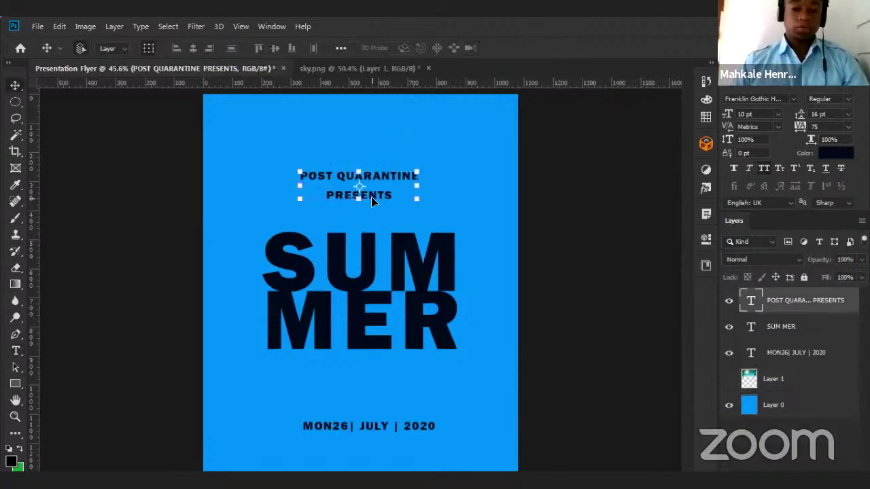
left_click_drag(373, 197, 411, 154)
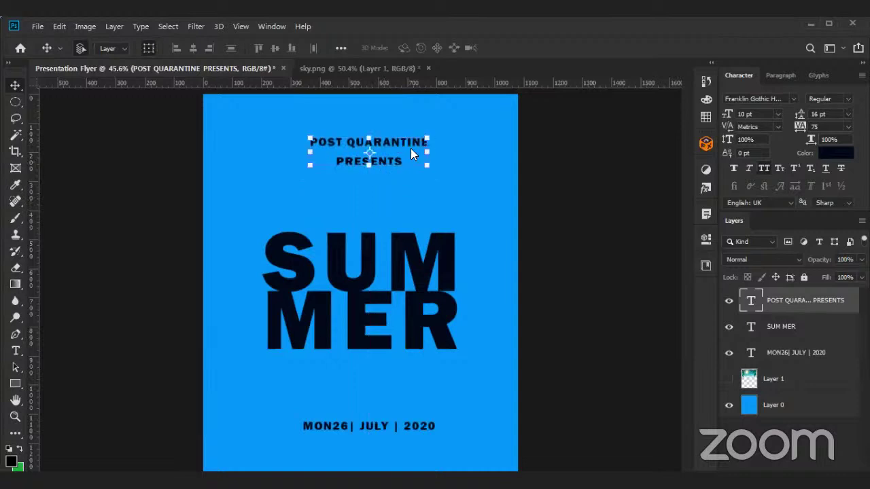
left_click(409, 196)
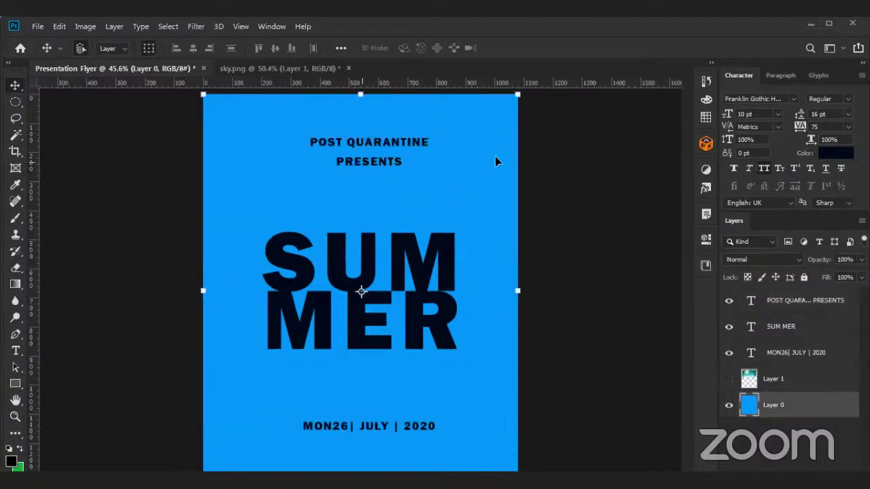
left_click(543, 149)
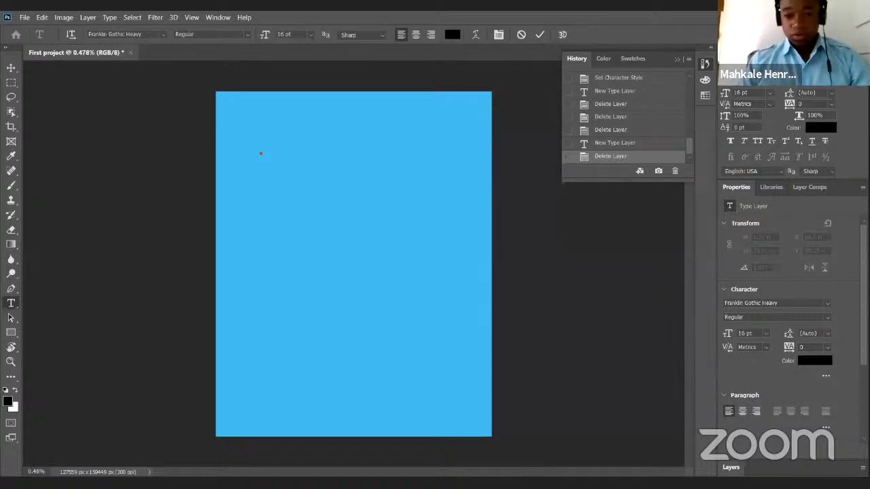
Commit the summer type layer and start another text entry on the page.
scroll(792, 330, "down", 1)
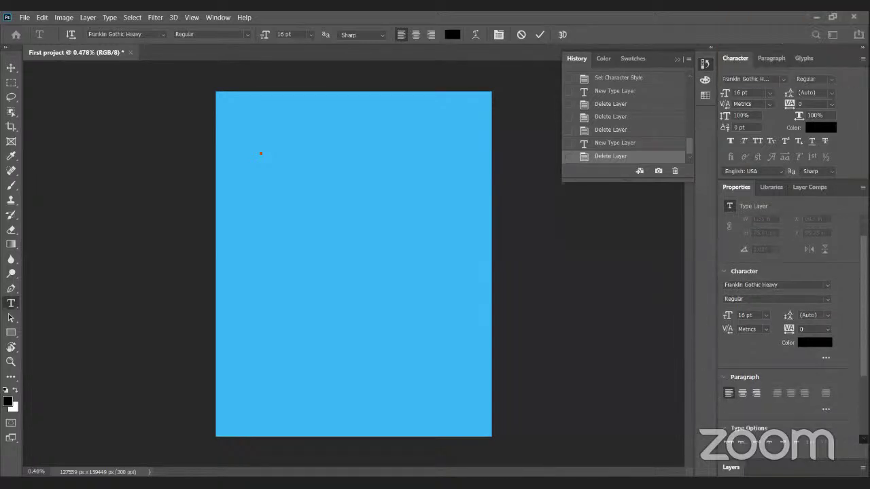
scroll(792, 331, "down", 1)
scroll(789, 333, "down", 4)
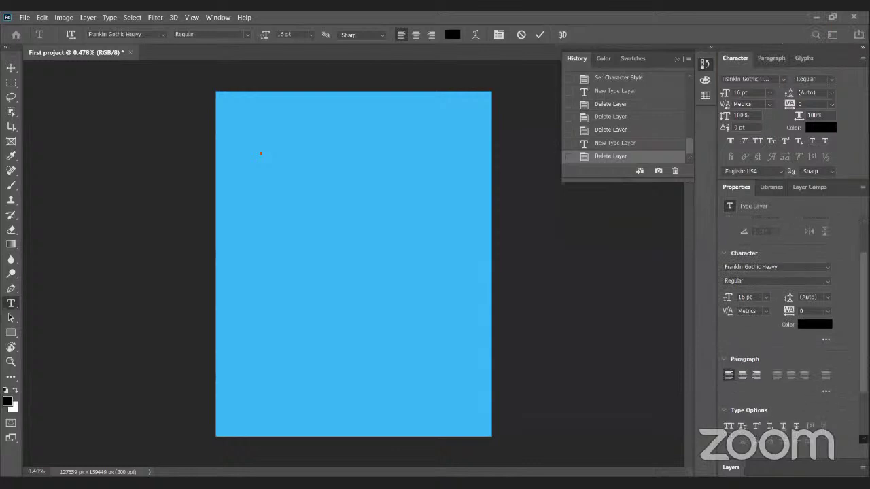
scroll(788, 333, "down", 1)
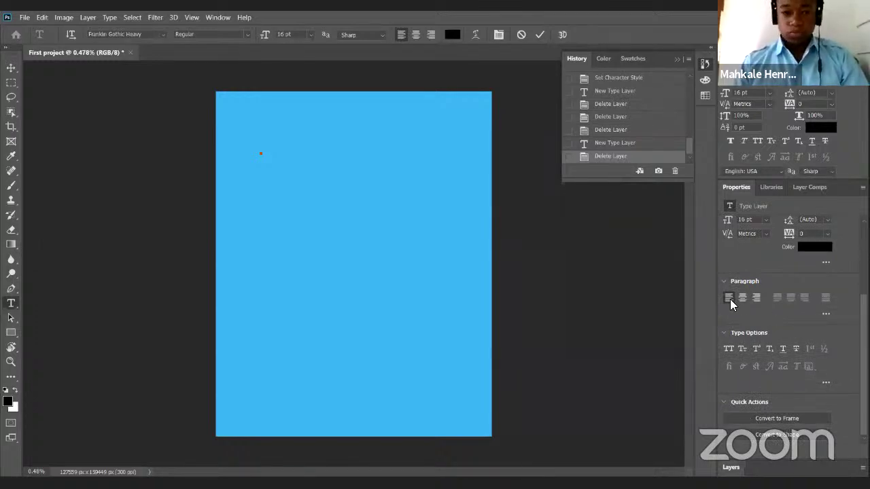
left_click(683, 318)
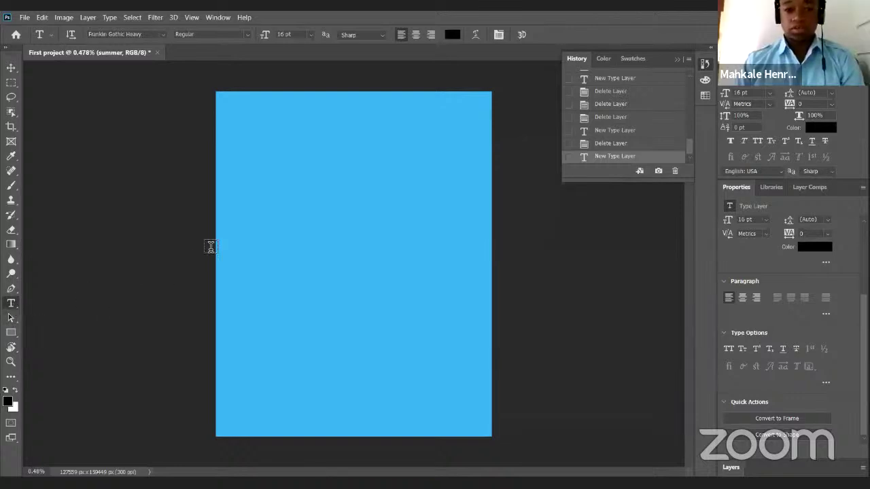
left_click(264, 201)
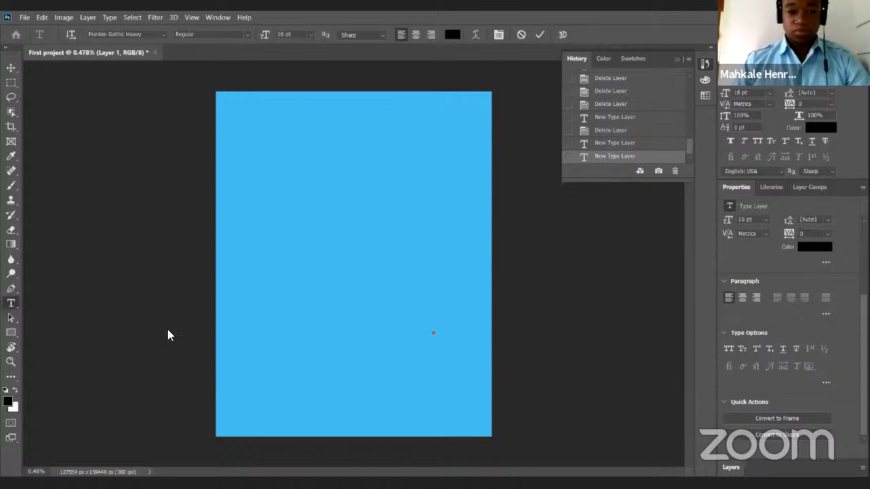
Commit the Lorem Ipsum layer and draw a paragraph text box near the page bottom.
left_click(258, 334)
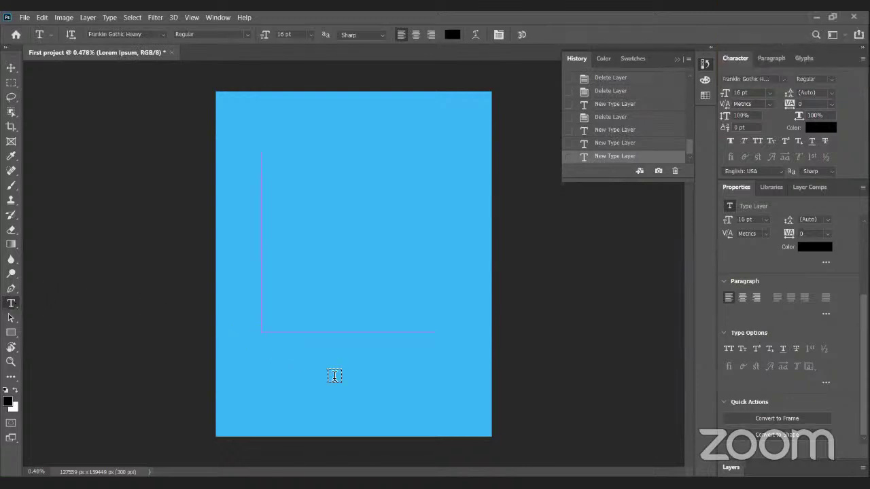
left_click_drag(261, 333, 439, 374)
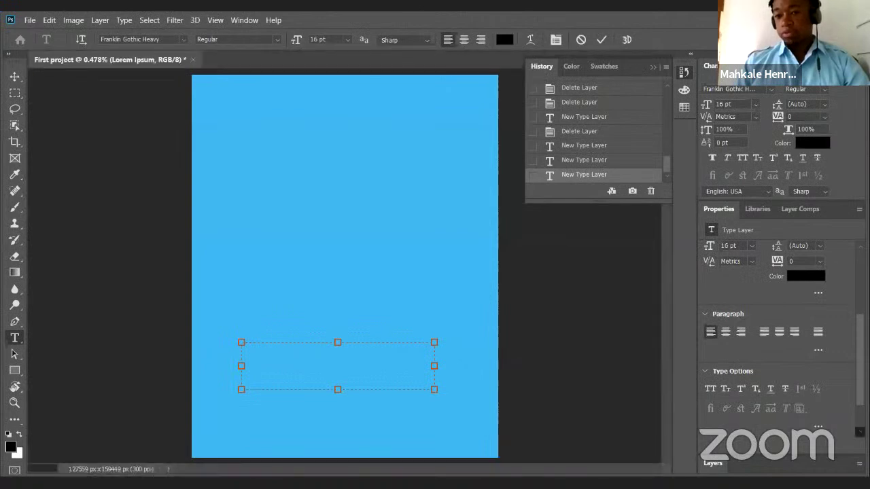
Discard the empty paragraph text box, leaving the cyan page plain.
scroll(782, 340, "down", 2)
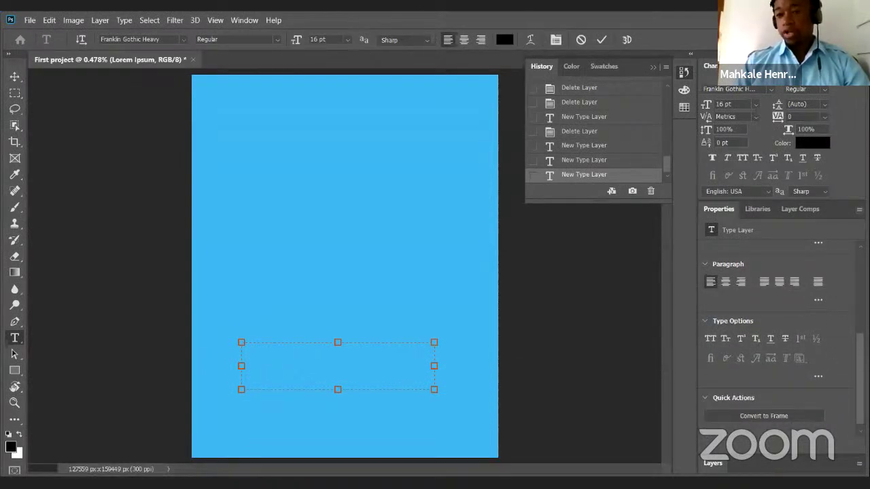
left_click(859, 208)
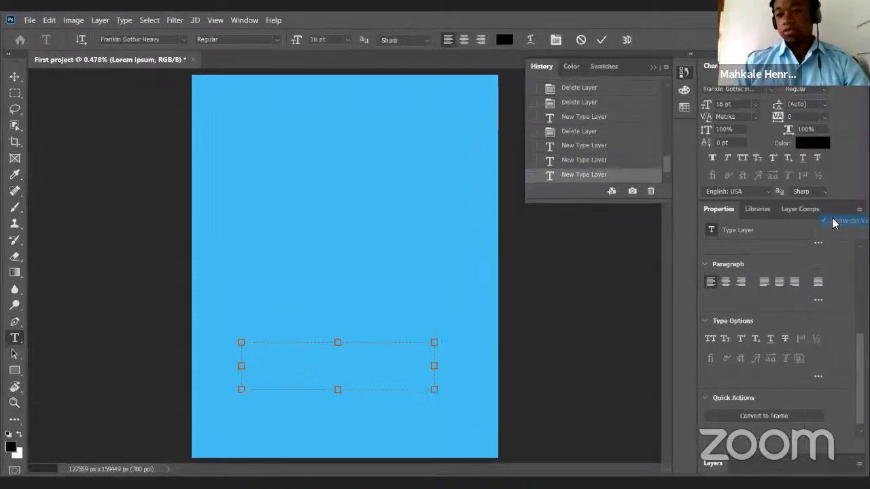
left_click(777, 224)
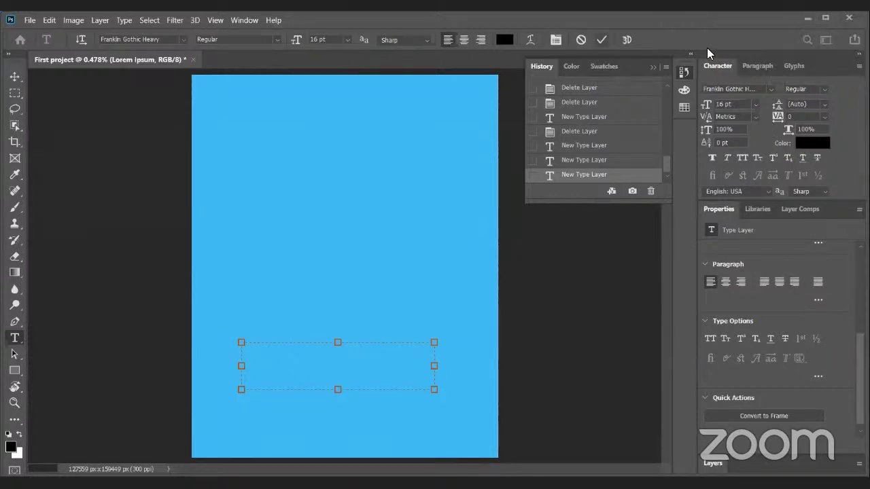
key("ctrl+Return")
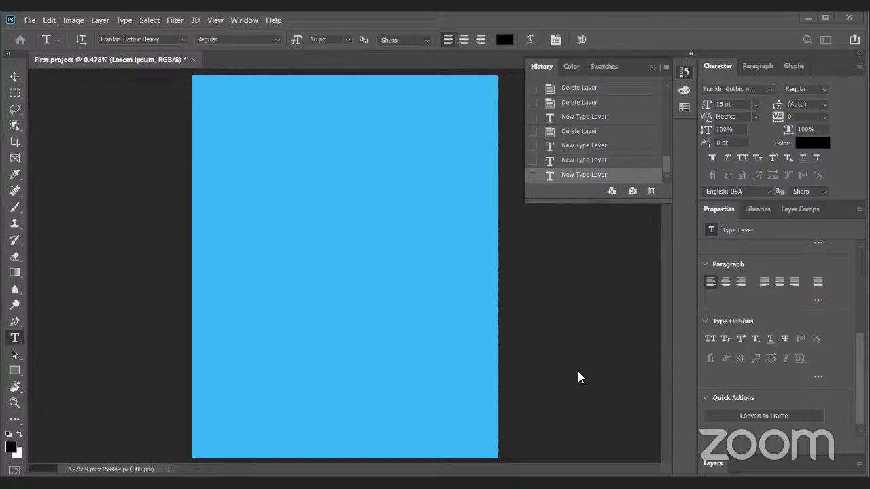
Type 'summerjfkefewgfwkmks' into a new text layer and collapse the History panel.
left_click(602, 403)
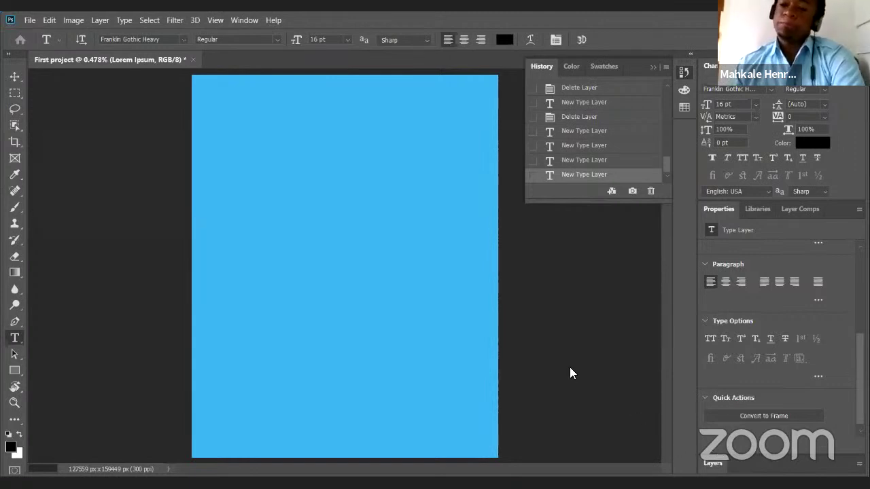
type("summerjfkefewgfwkmks")
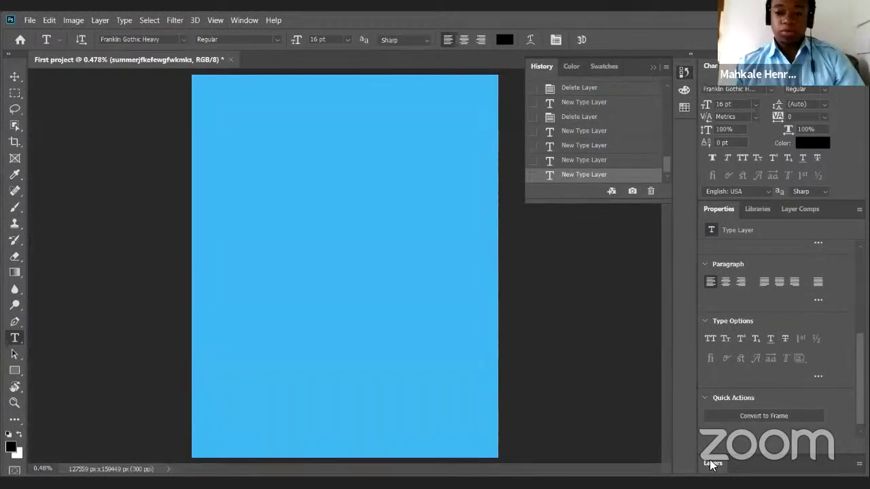
left_click(659, 438)
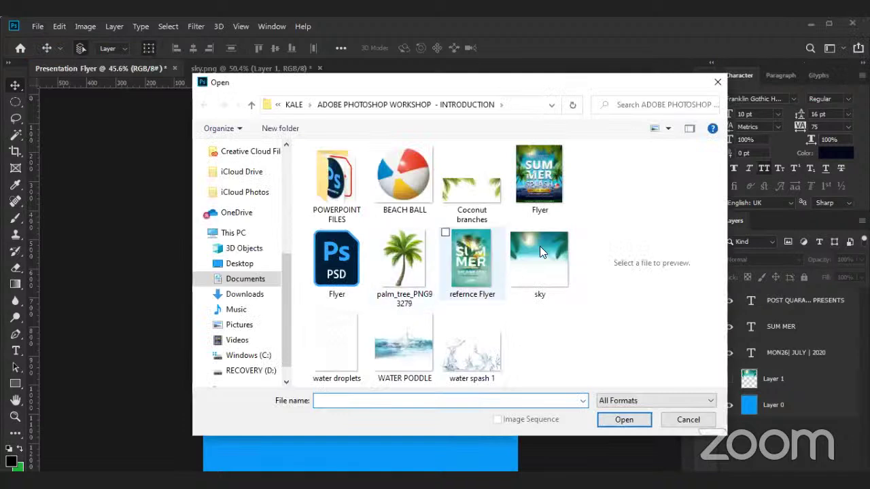
Open sky.png and drag its layer onto the Presentation Flyer canvas as Layer 2.
left_click(542, 255)
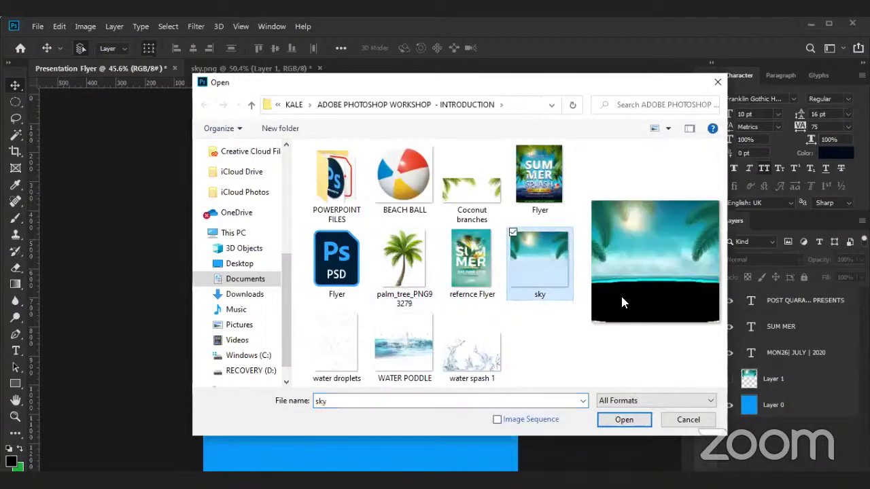
left_click_drag(552, 85, 564, 81)
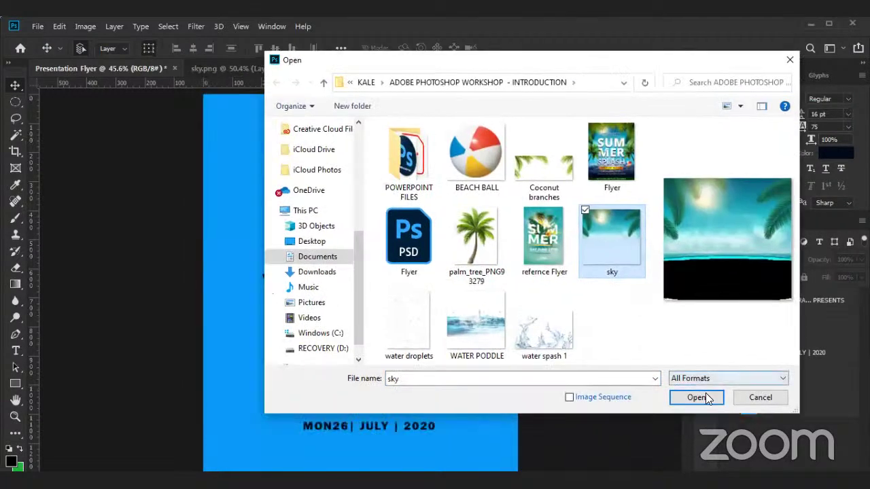
left_click(706, 394)
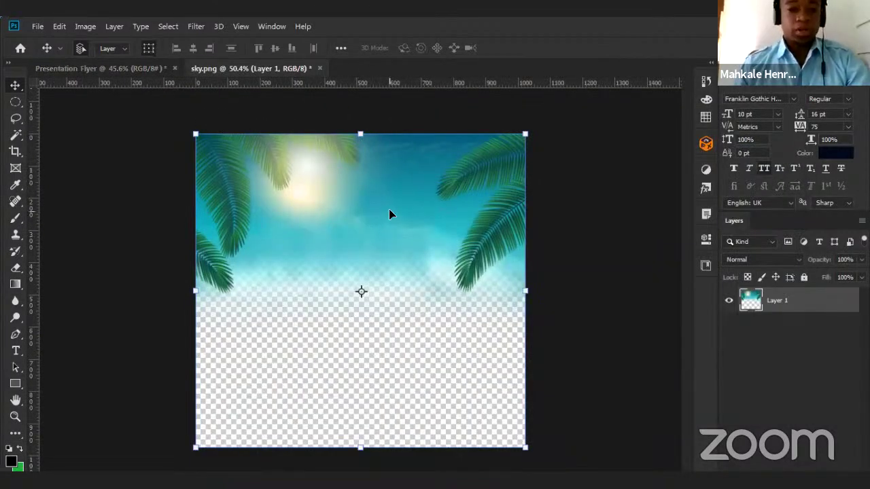
left_click_drag(389, 214, 366, 175)
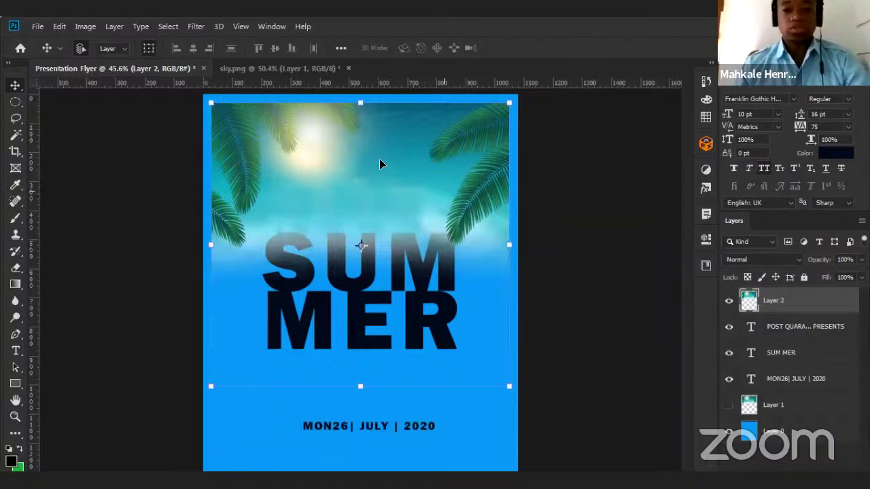
left_click_drag(406, 165, 405, 164)
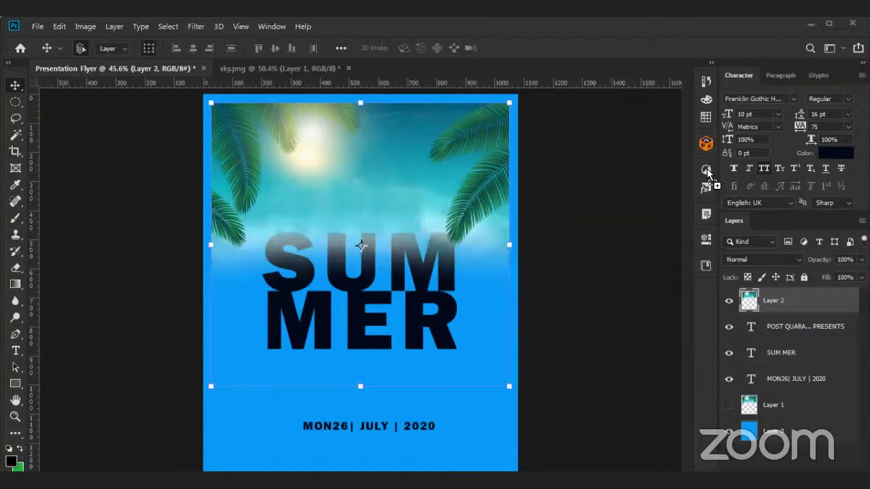
key("ctrl+t")
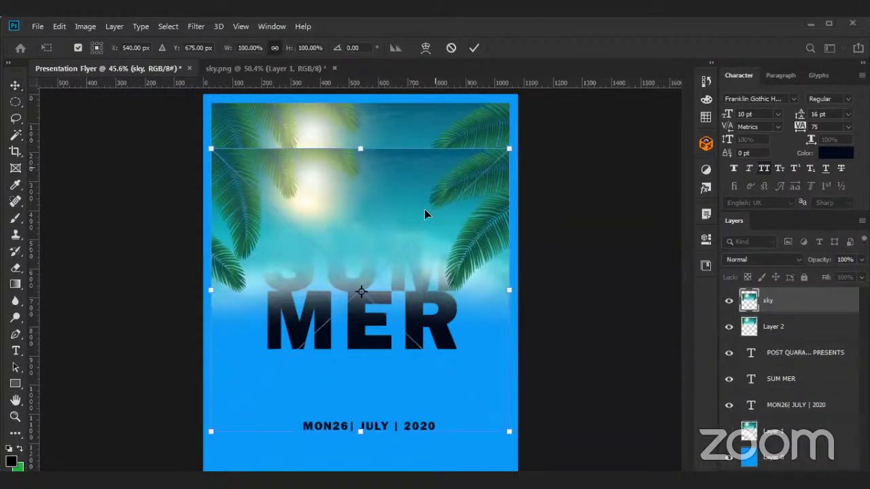
left_click_drag(424, 215, 417, 348)
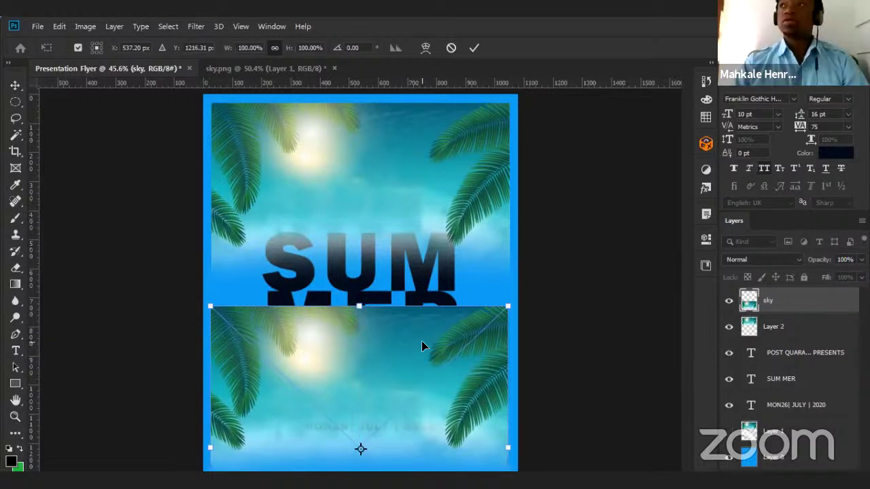
key("Escape")
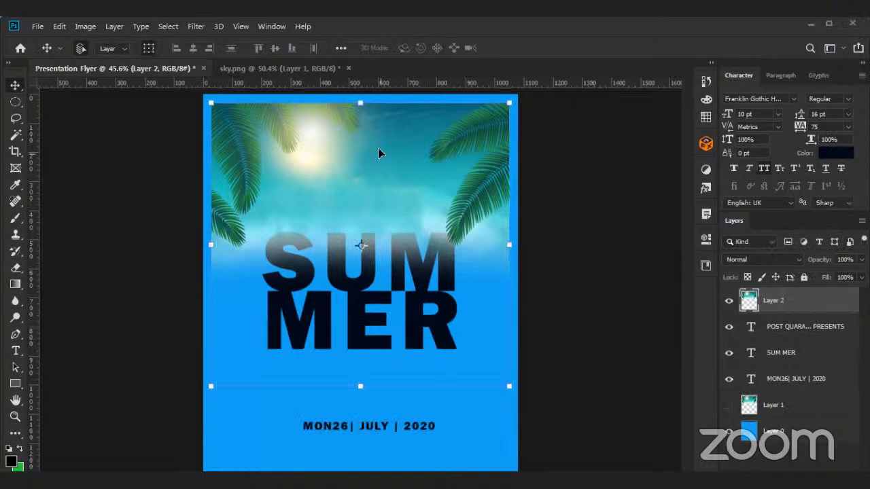
Scale the sky layer (Layer 2) to about 106.30% so it fills the flyer.
scroll(400, 140, "up", 1)
left_click_drag(388, 146, 391, 184)
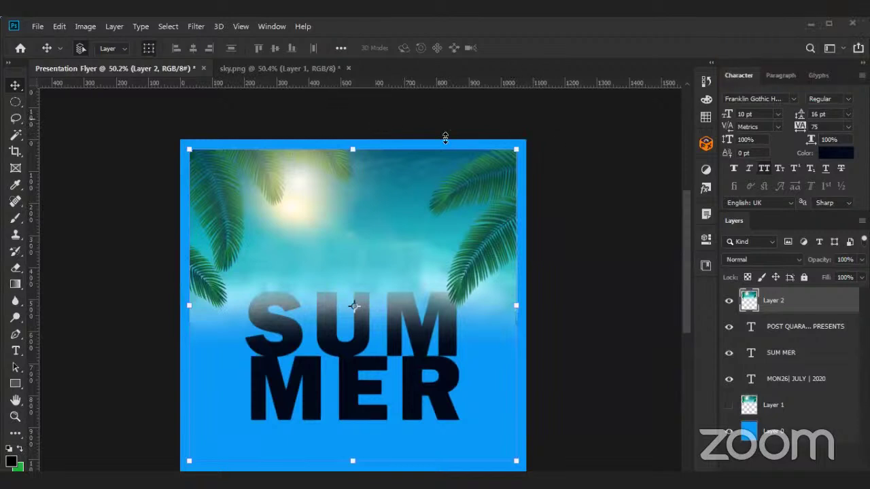
left_click(518, 148)
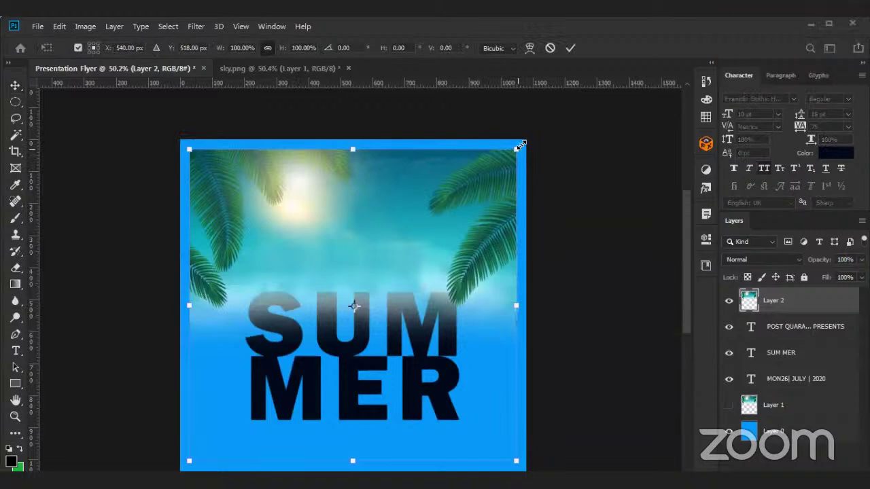
left_click_drag(520, 145, 448, 214)
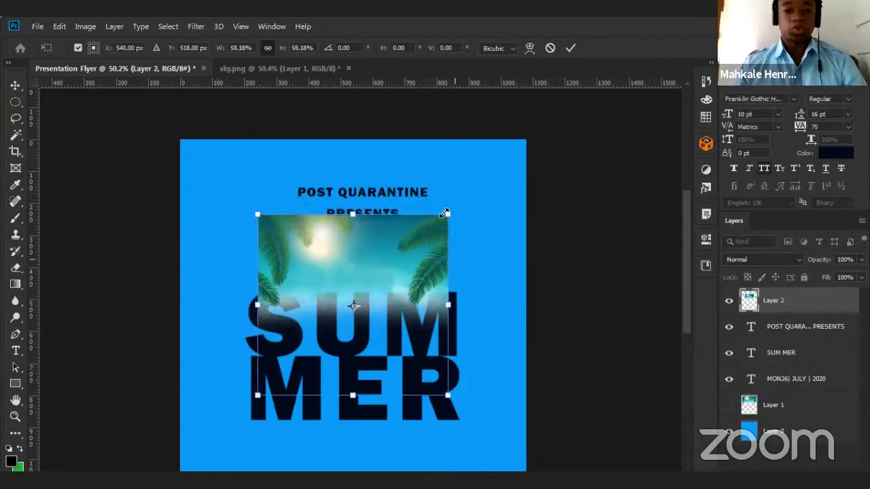
left_click_drag(448, 215, 527, 139)
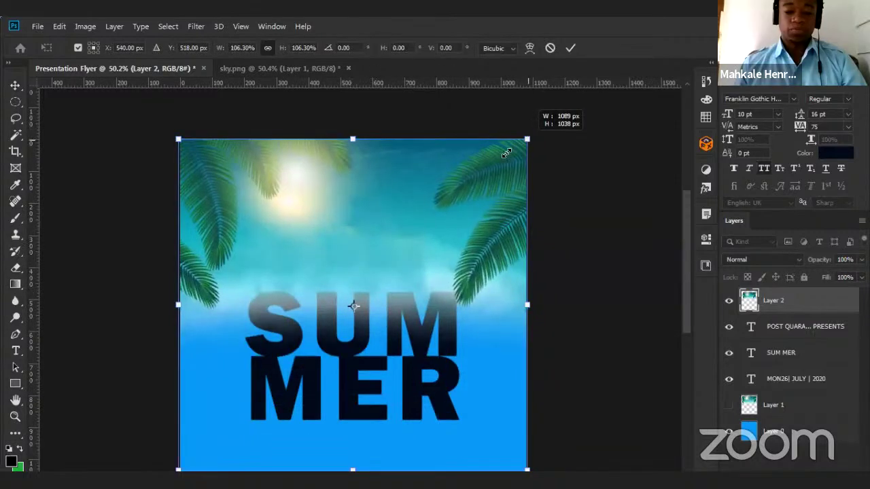
left_click_drag(458, 177, 458, 177)
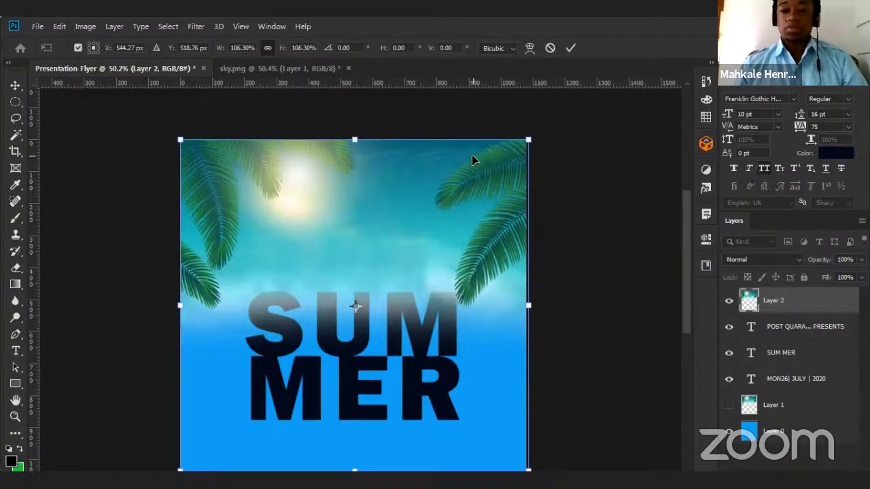
key("Return")
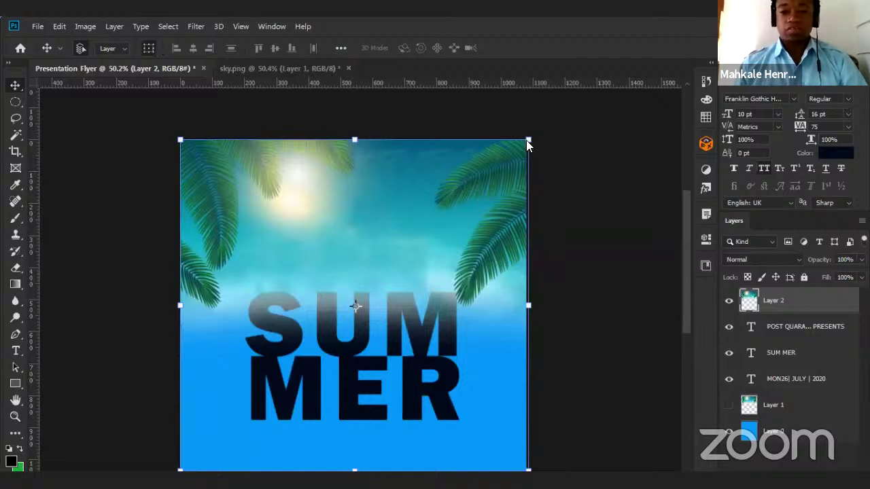
Enlarge the sky image to 105.76% so it overhangs the top and right edges.
left_click_drag(528, 140, 547, 120)
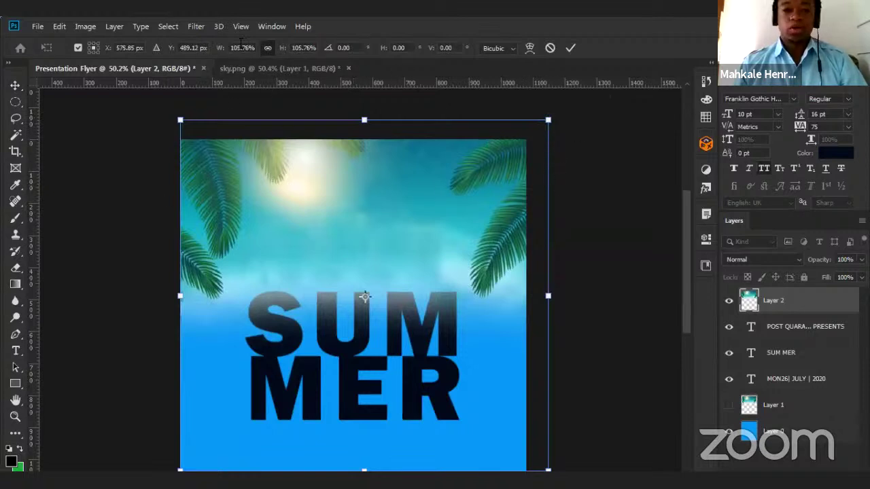
key("Return")
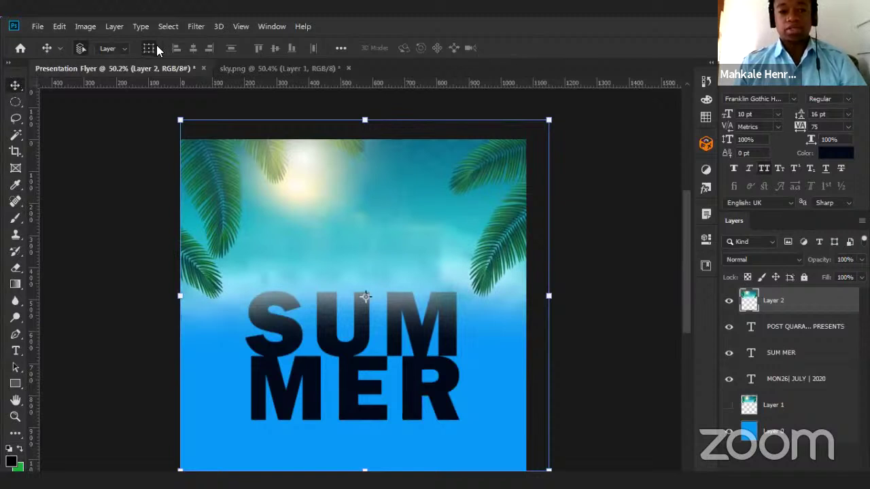
Set the Move tool's alignment reference to Canvas.
left_click(341, 48)
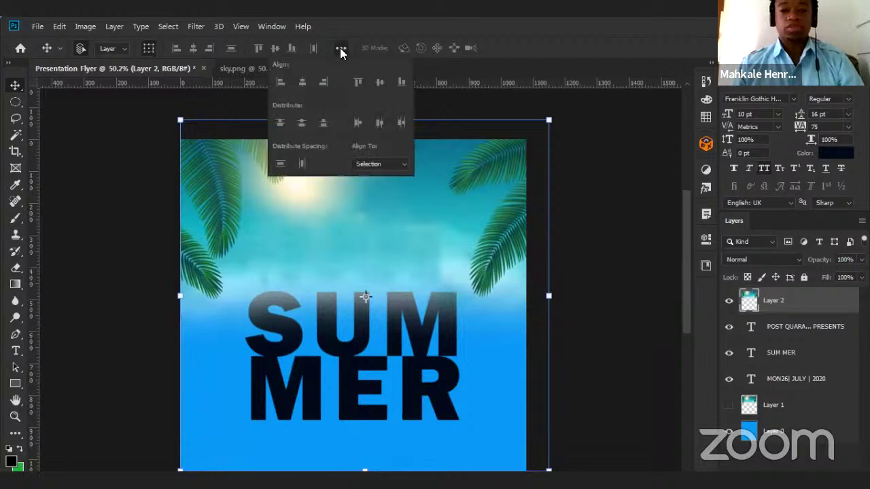
left_click(338, 45)
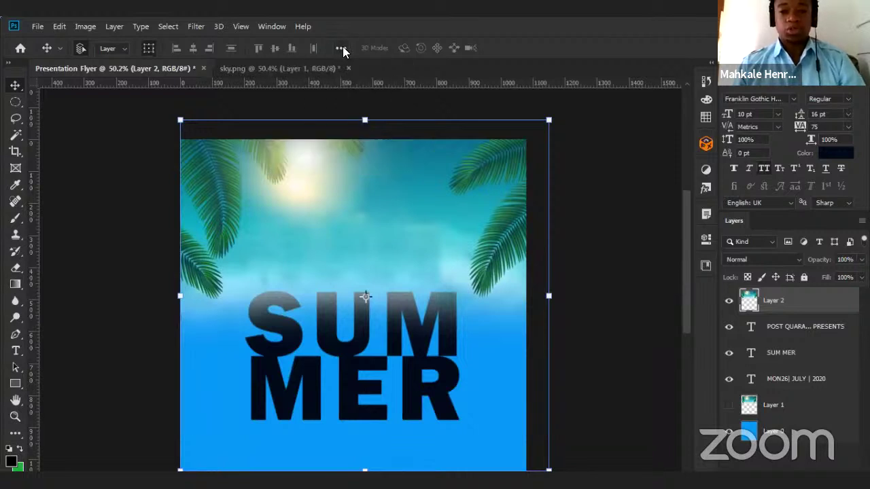
left_click(341, 49)
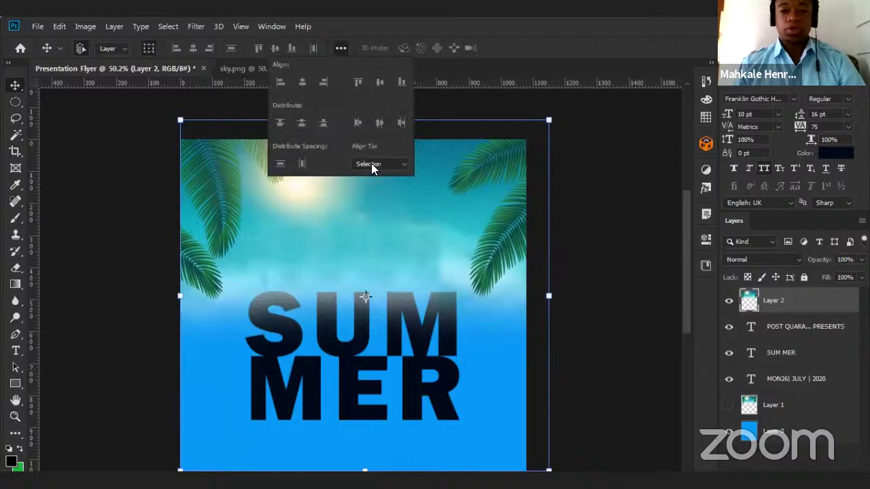
left_click(371, 164)
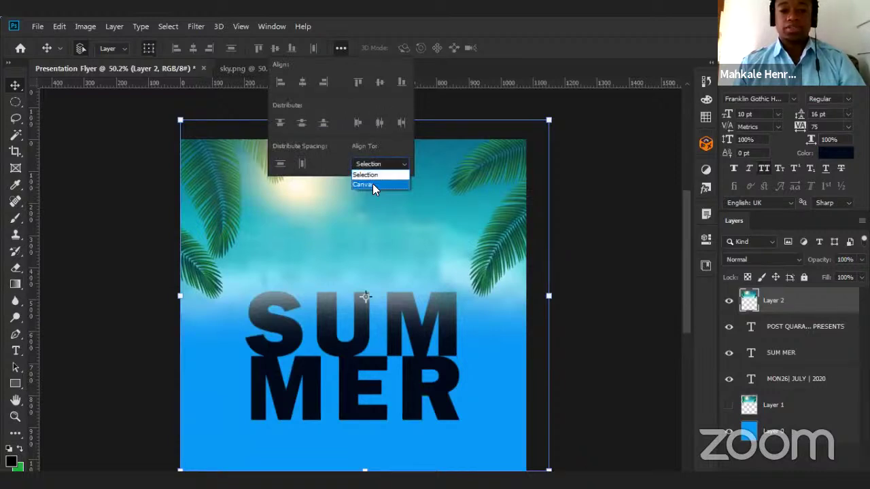
left_click(366, 185)
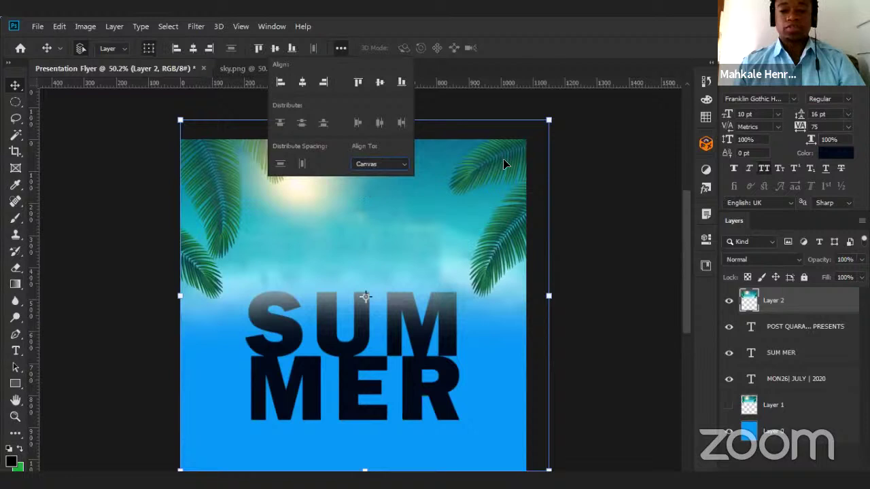
Centre the sky image horizontally and align its top with the canvas top.
left_click(381, 81)
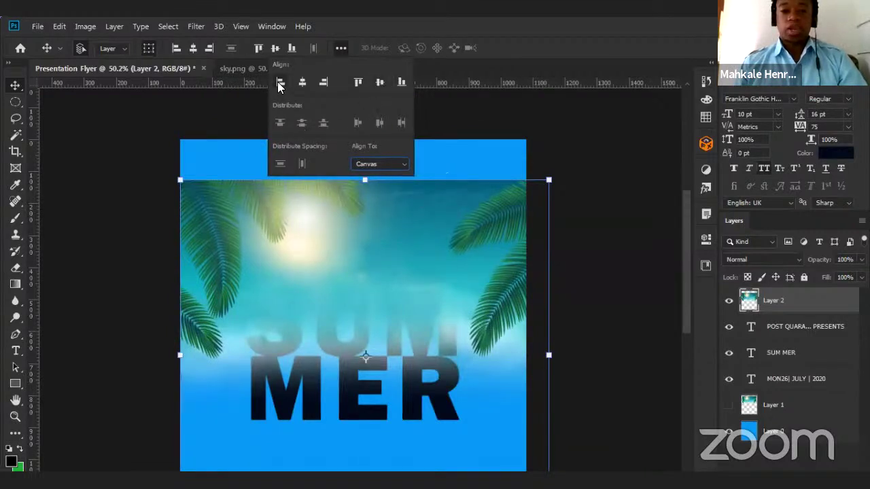
left_click(300, 82)
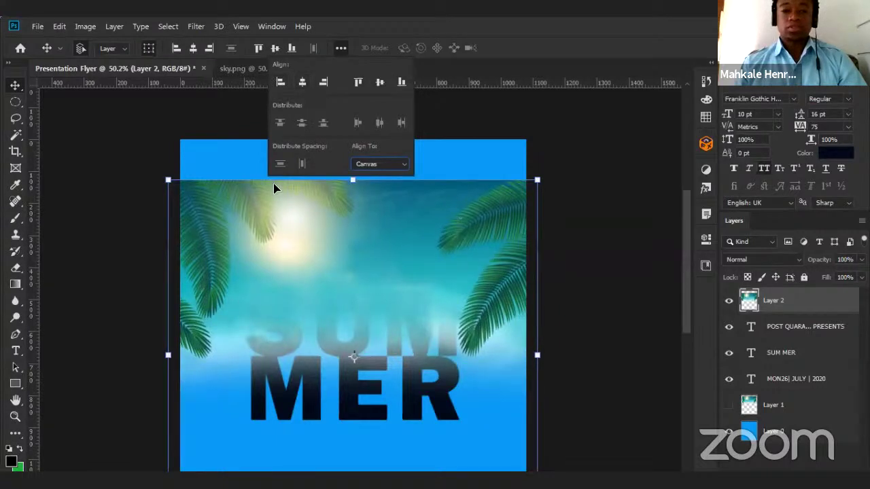
left_click(278, 82)
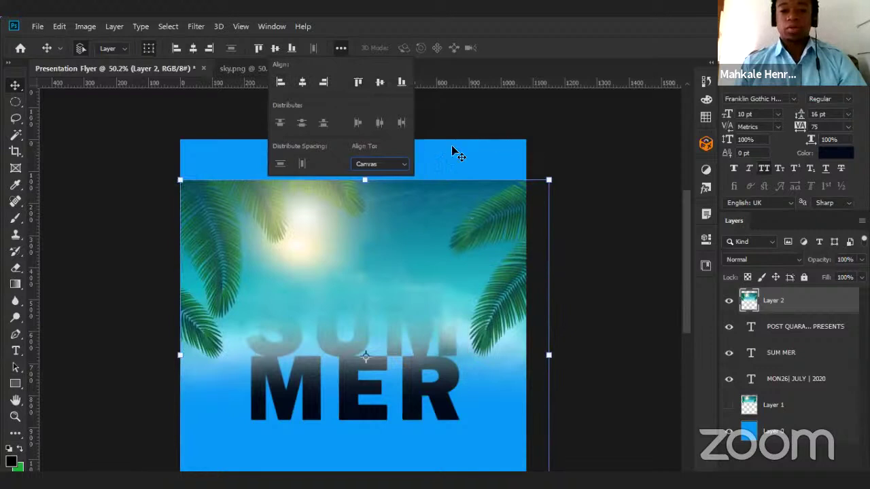
left_click(357, 82)
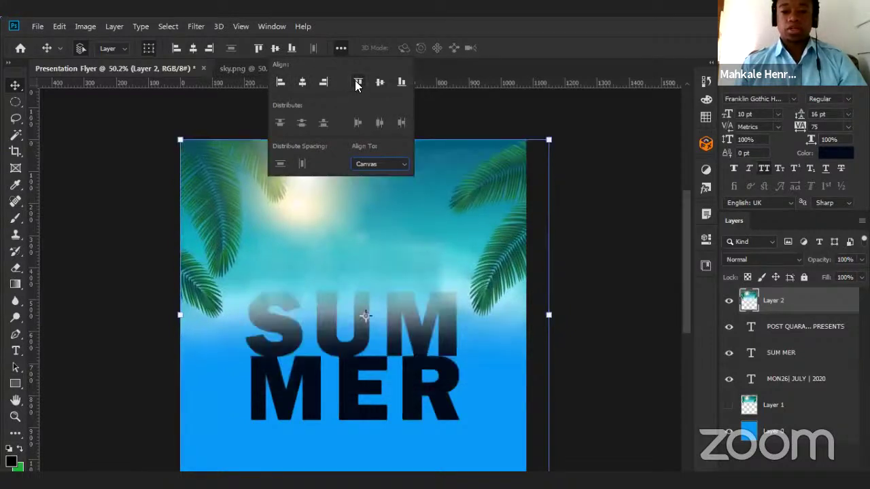
left_click(303, 82)
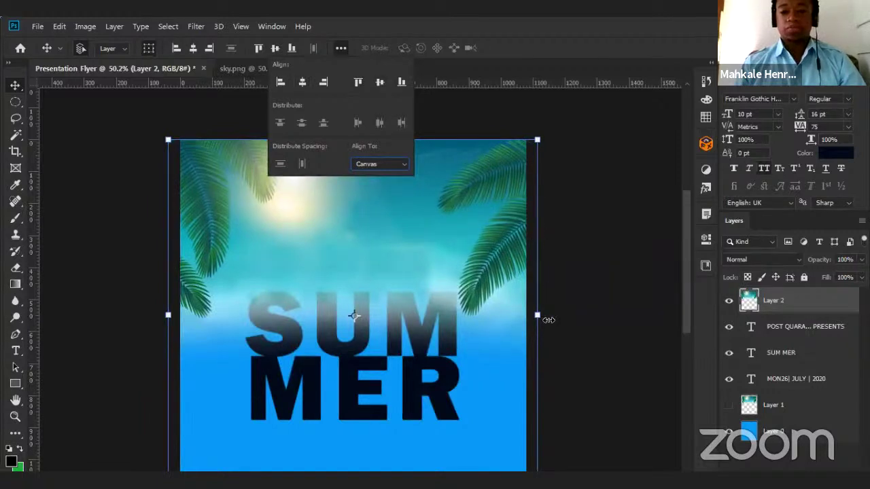
Scale the sky image to 93.75% for the 1080 px width, re-align its top, and lower it in the stack.
left_click_drag(540, 314, 528, 312)
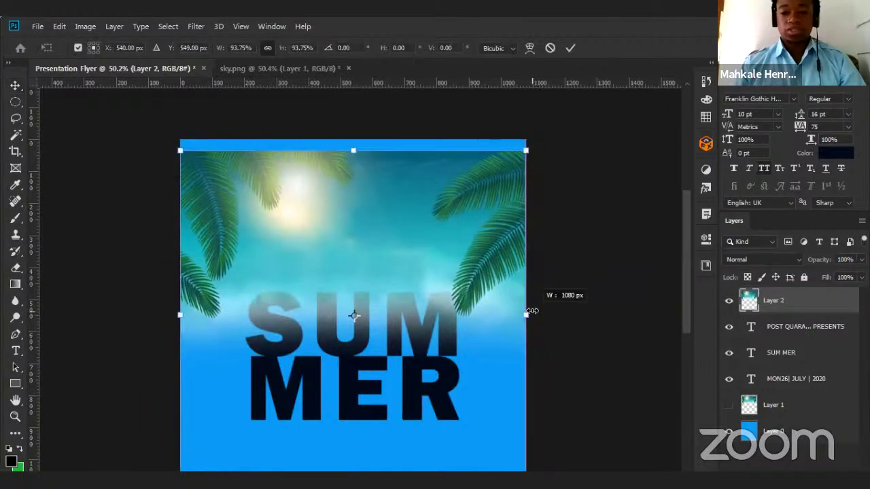
left_click(571, 47)
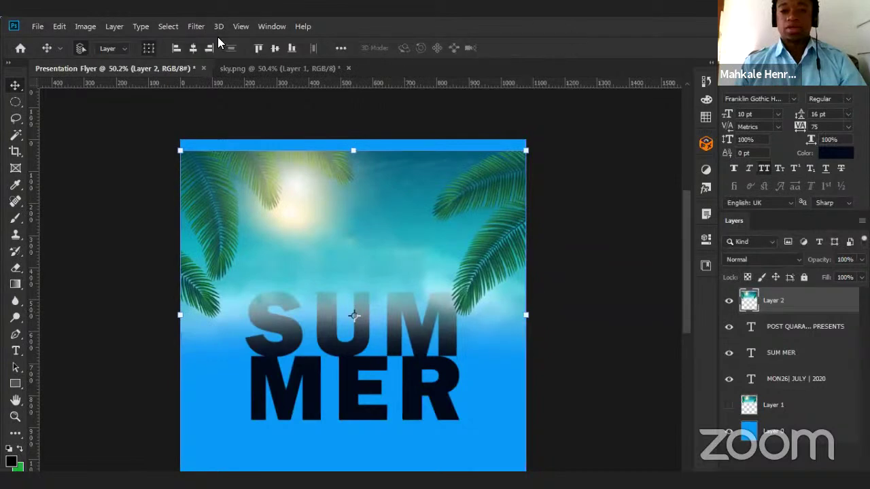
left_click(259, 48)
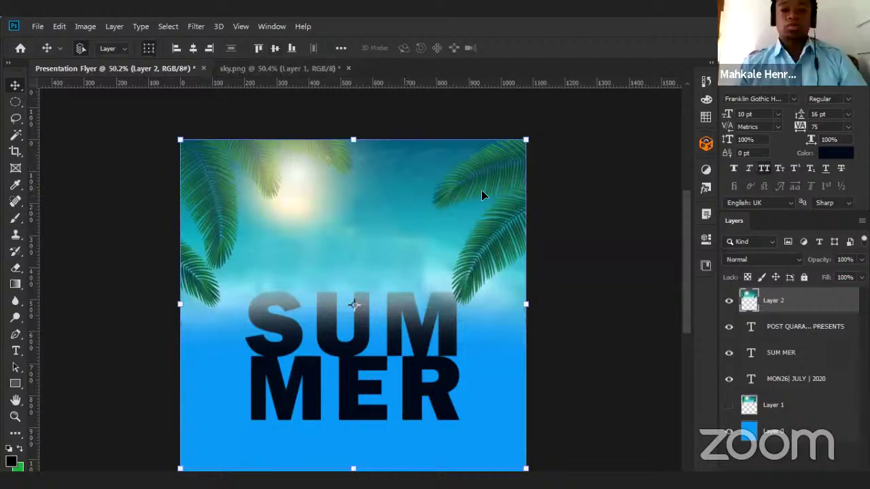
left_click_drag(775, 302, 801, 299)
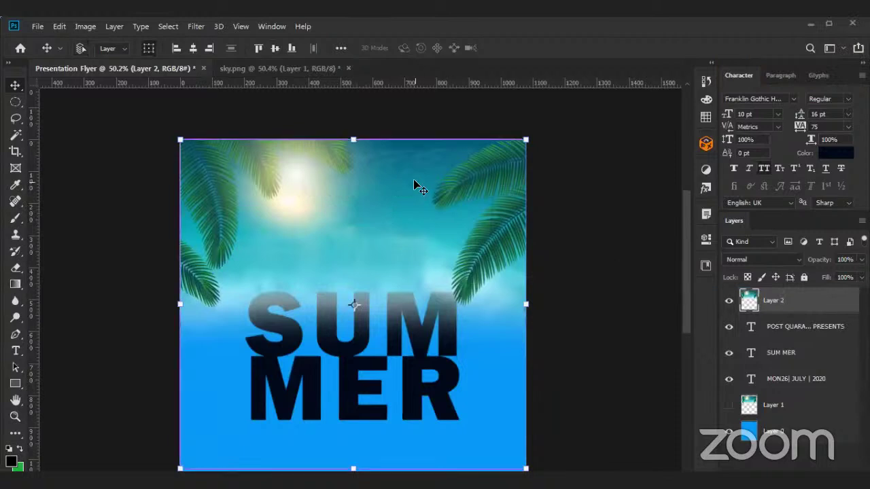
key("ctrl+t")
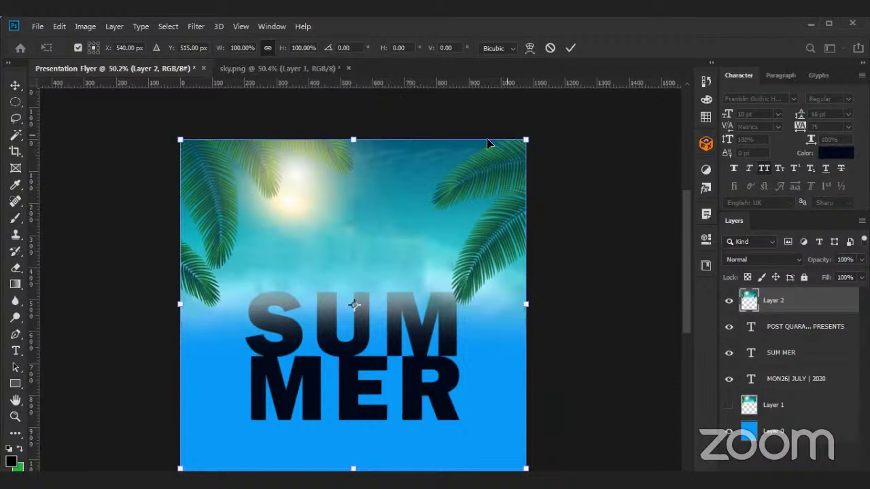
Rescale the sky image to 99.81% so it spans the full width down to just above the date line.
left_click_drag(525, 140, 466, 197)
mouse_move(322, 184)
left_mouse_down()
mouse_move(322, 123)
mouse_move(325, 199)
left_mouse_up()
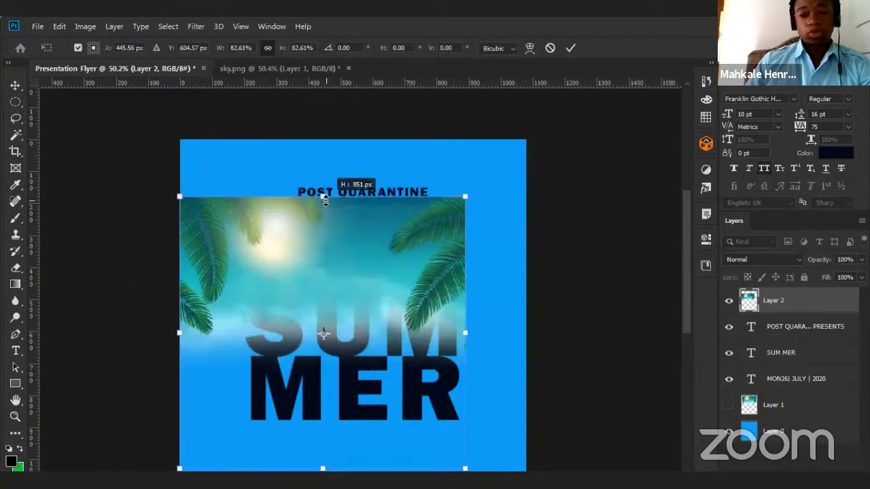
left_click_drag(326, 200, 329, 389)
scroll(354, 210, "down", 4)
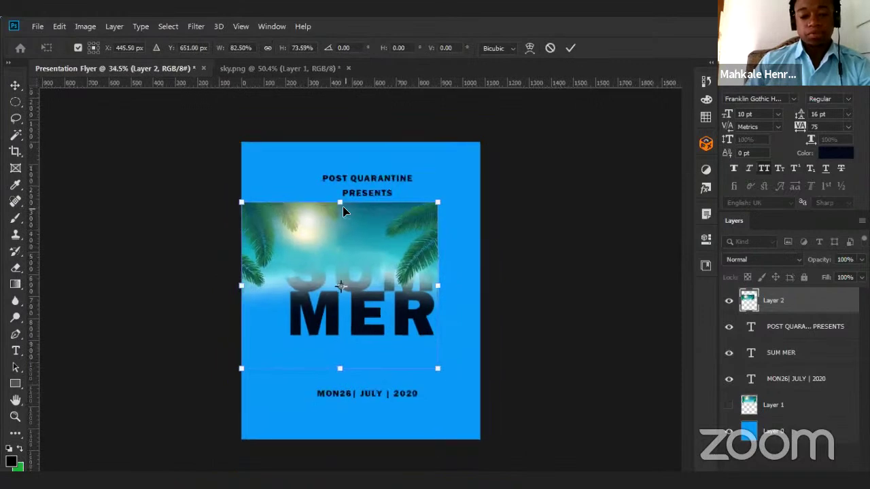
left_click_drag(343, 206, 335, 205)
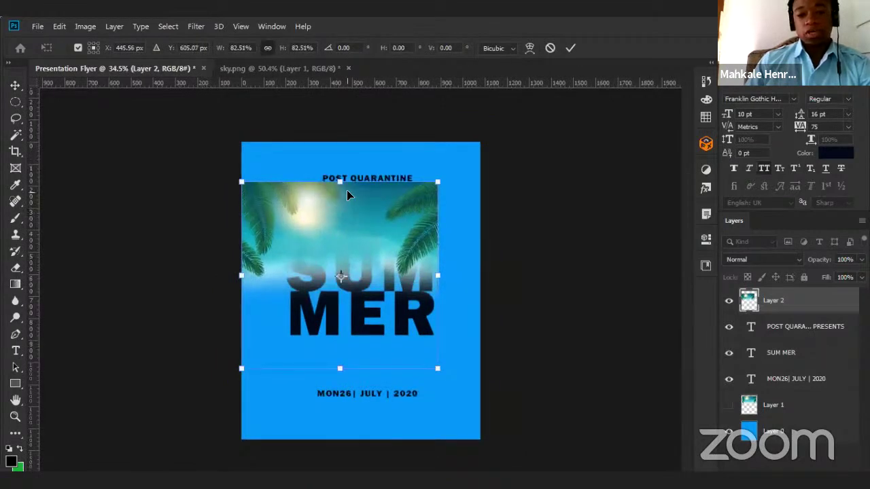
left_click_drag(337, 180, 343, 176)
left_click_drag(440, 176, 485, 149)
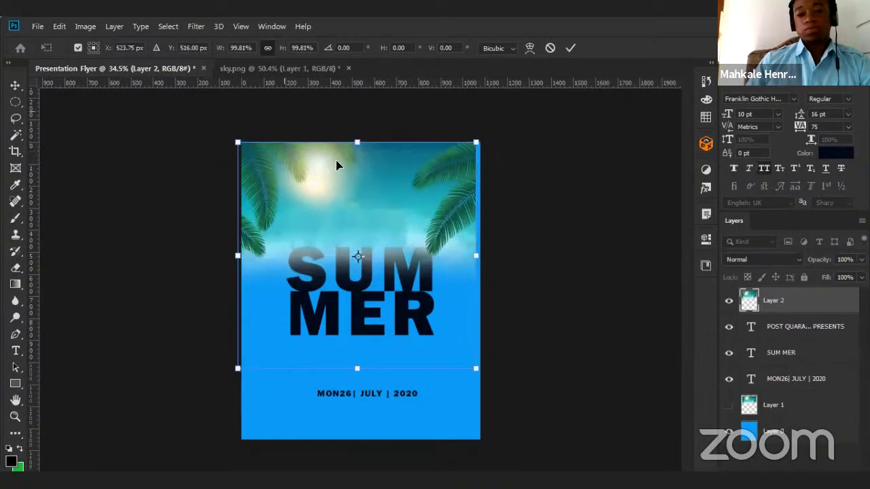
left_click(567, 47)
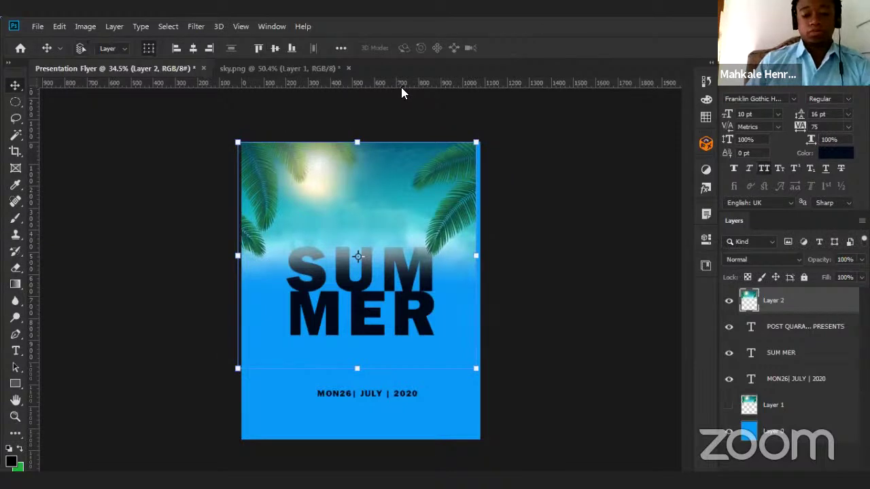
Nudge the sky image right and return its layer above POST QUARANTINE.
key("shift+Right")
key("shift+Right")
key("ctrl+[")
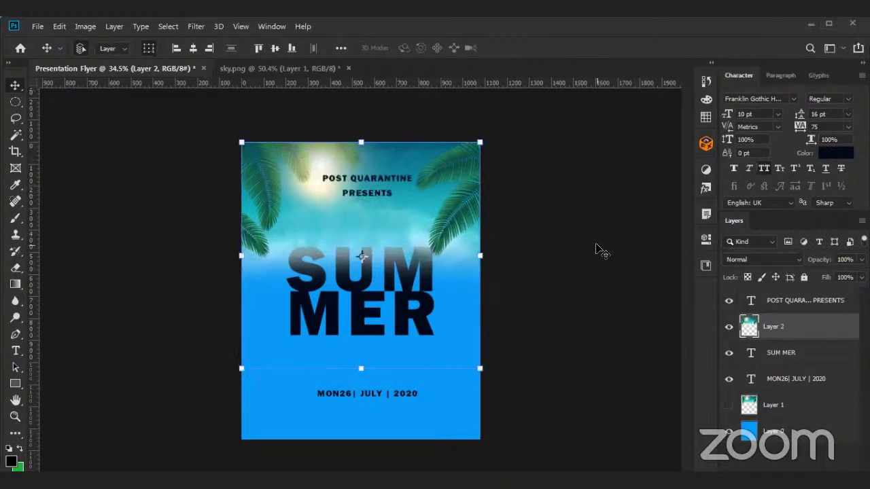
left_click_drag(786, 329, 781, 293)
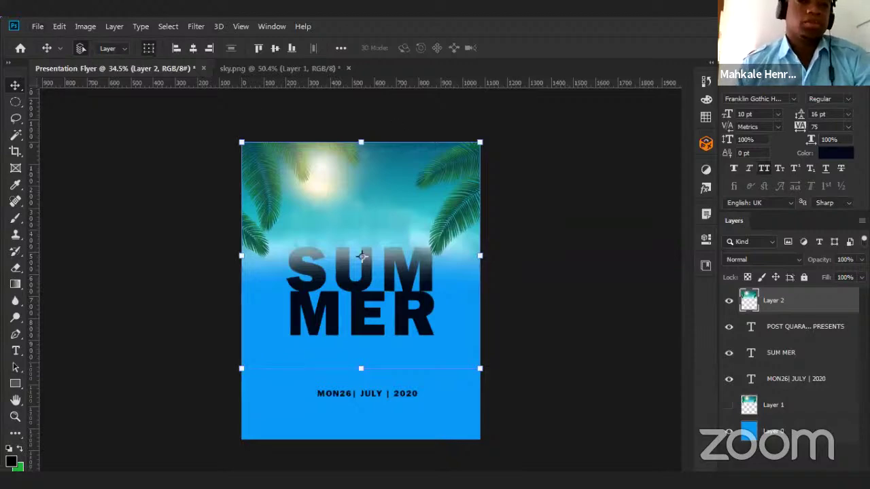
Open sky.png from disk as a separate document.
left_click(37, 25)
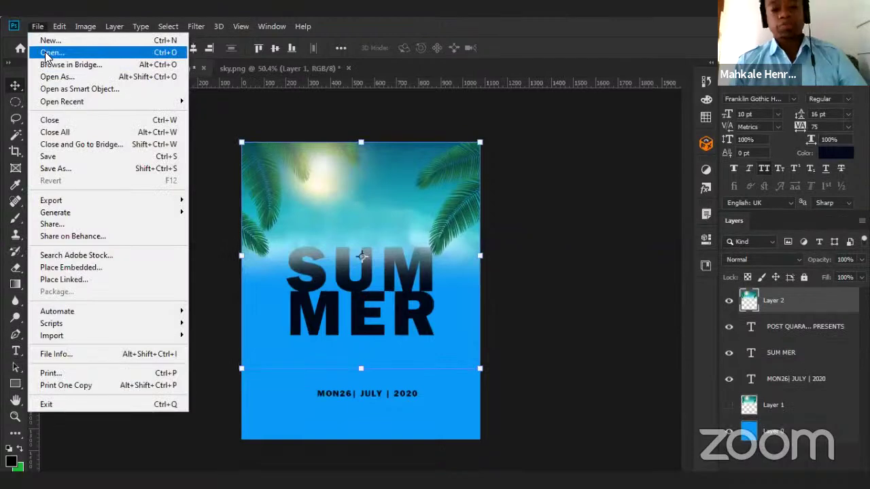
left_click(48, 53)
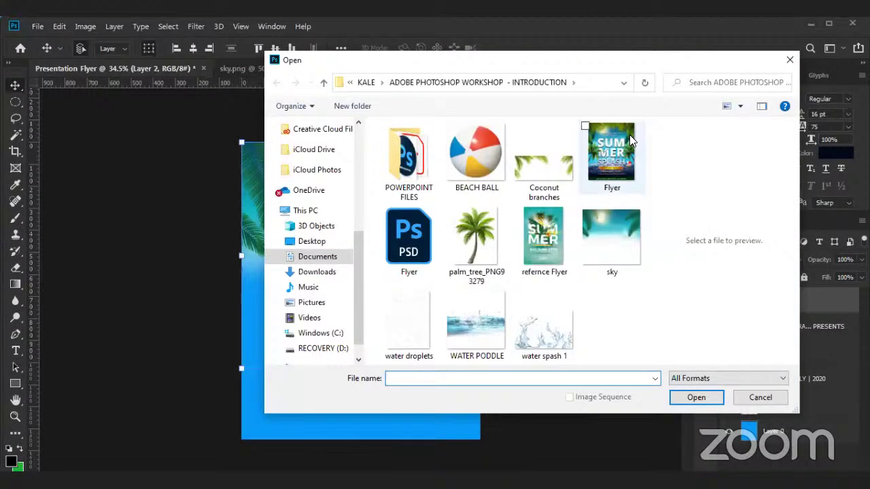
left_click(611, 269)
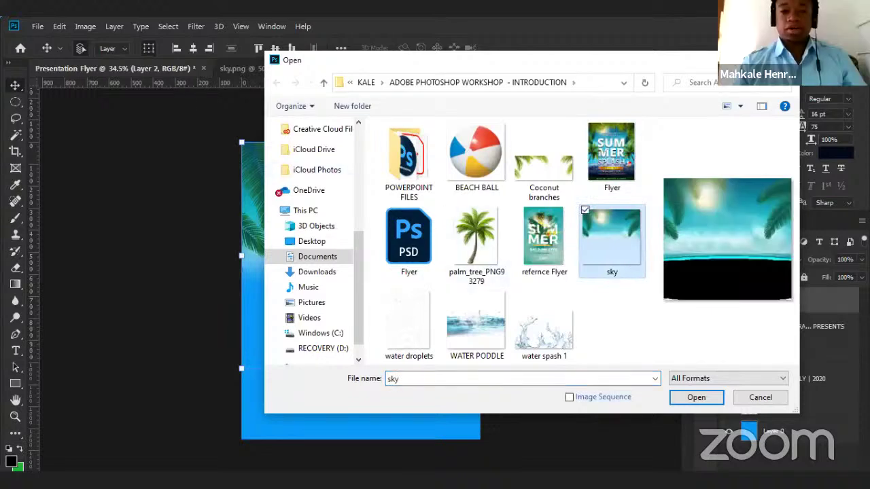
key("Return")
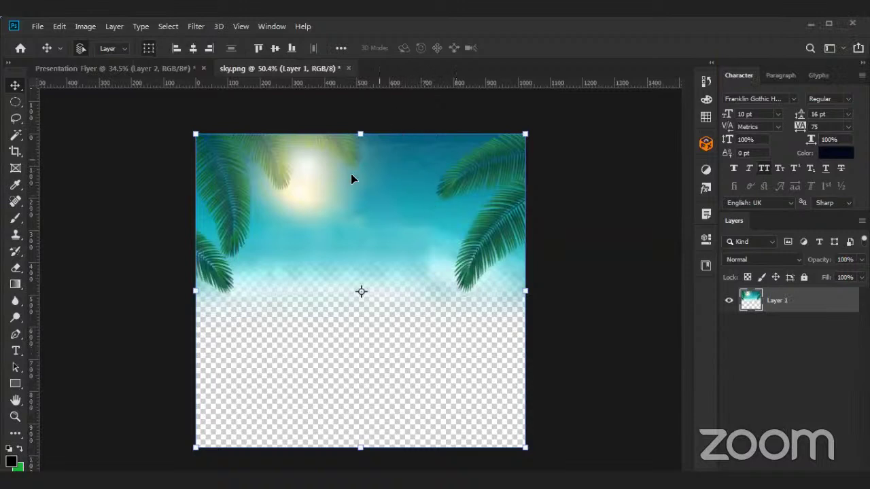
Bring the sky image into the flyer, cancel the extra placed copy, and delete duplicate Layer 3.
left_click_drag(326, 178, 341, 220)
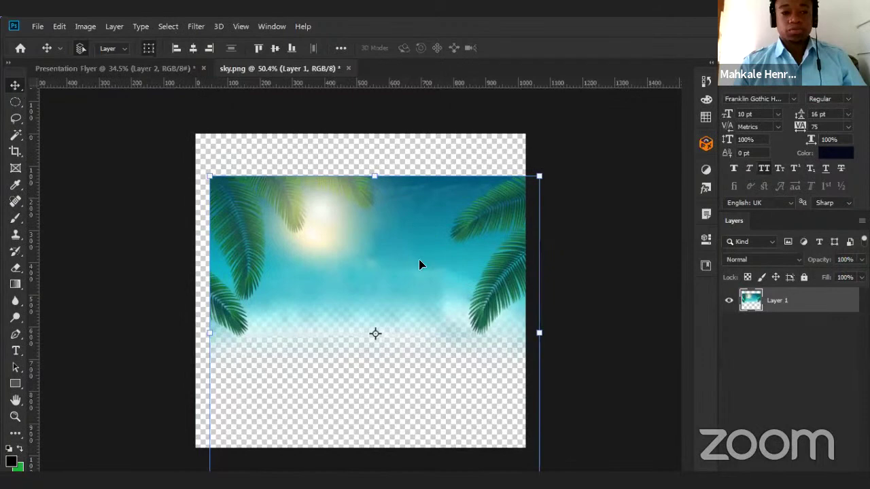
left_click_drag(414, 255, 400, 289)
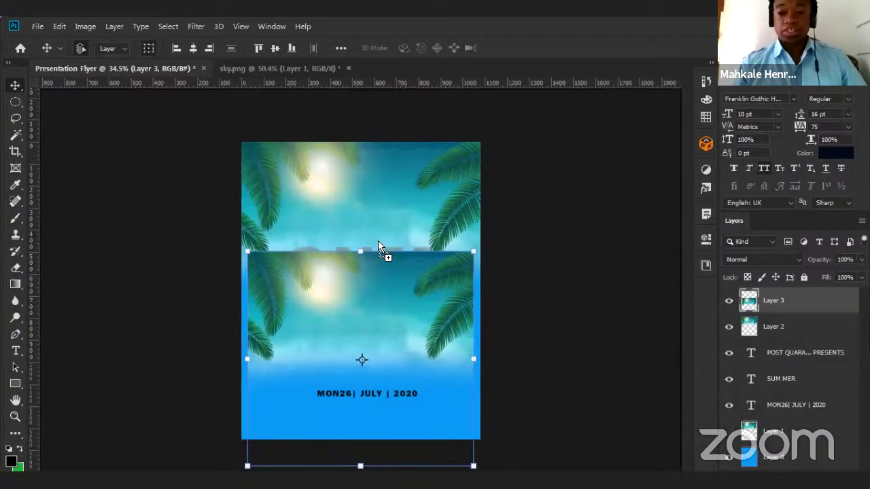
left_click_drag(378, 242, 474, 203)
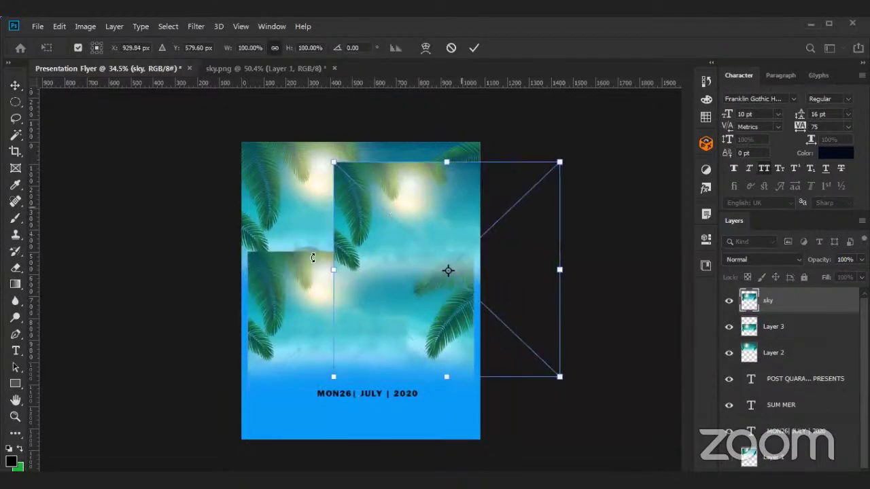
left_click_drag(282, 307, 280, 288)
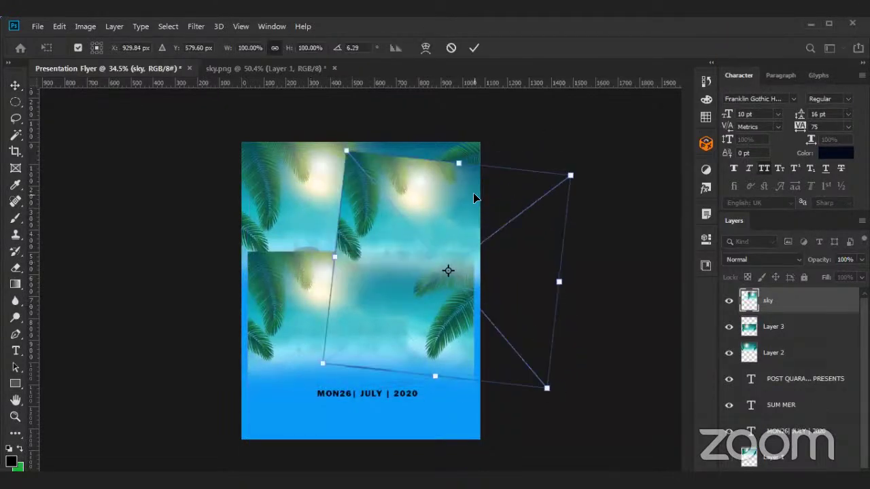
key("Escape")
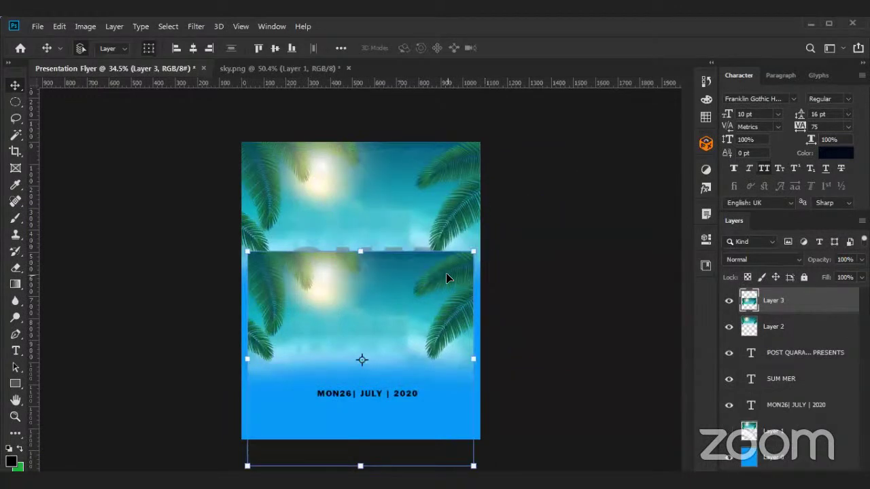
left_click_drag(444, 273, 440, 289)
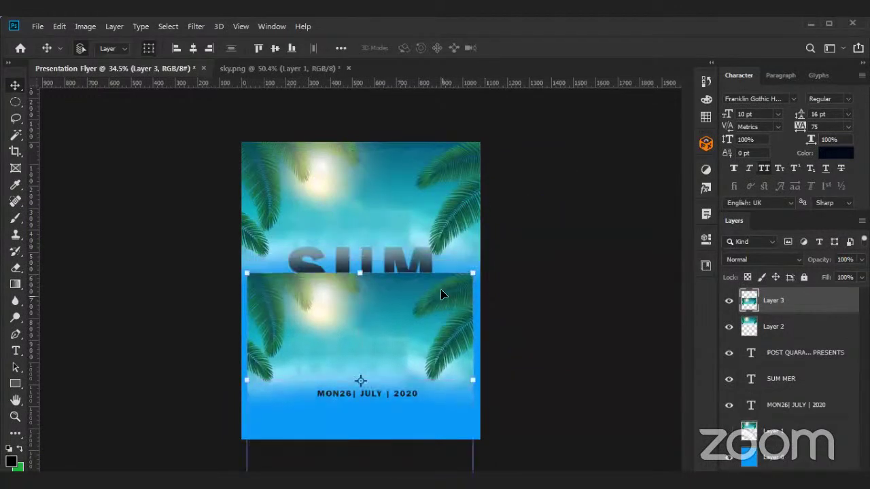
key("Delete")
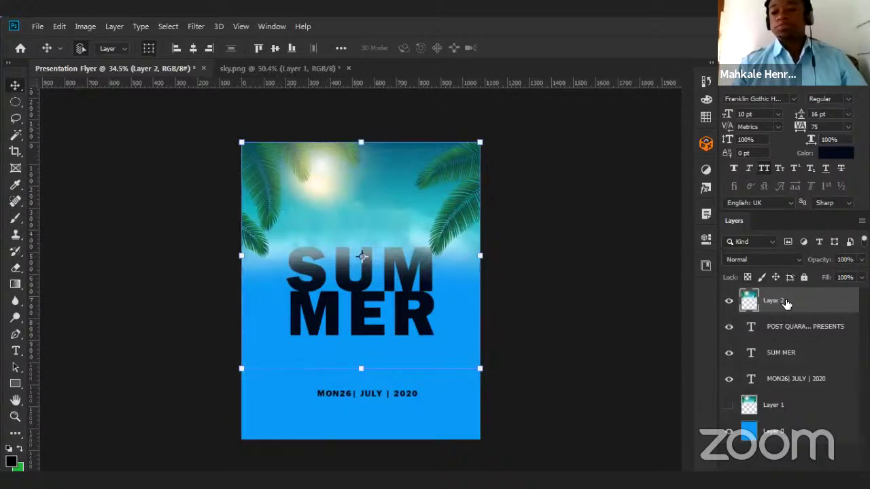
Rename the sky image layer, Layer 2, to SKY.
left_click_drag(798, 300, 815, 377)
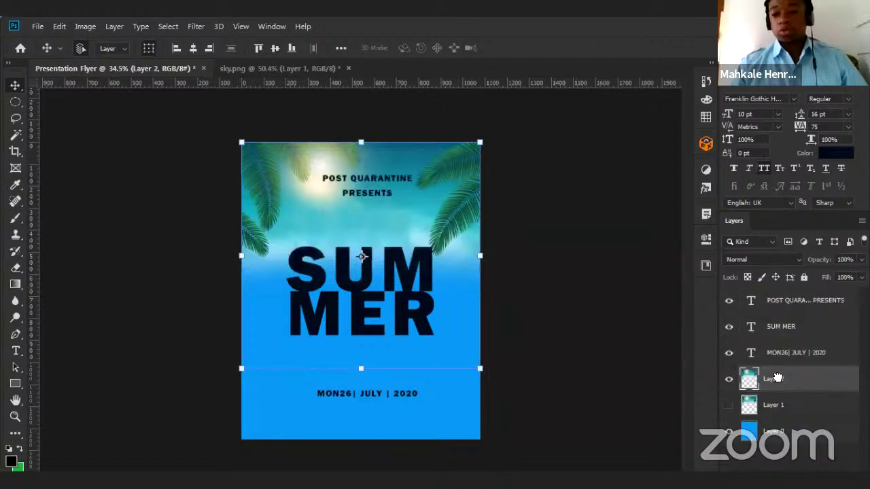
left_click_drag(779, 377, 797, 295)
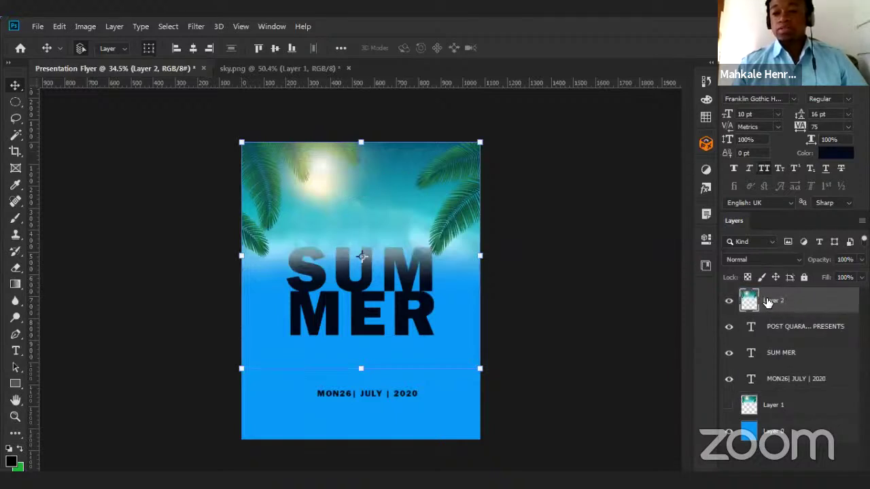
double_click(770, 300)
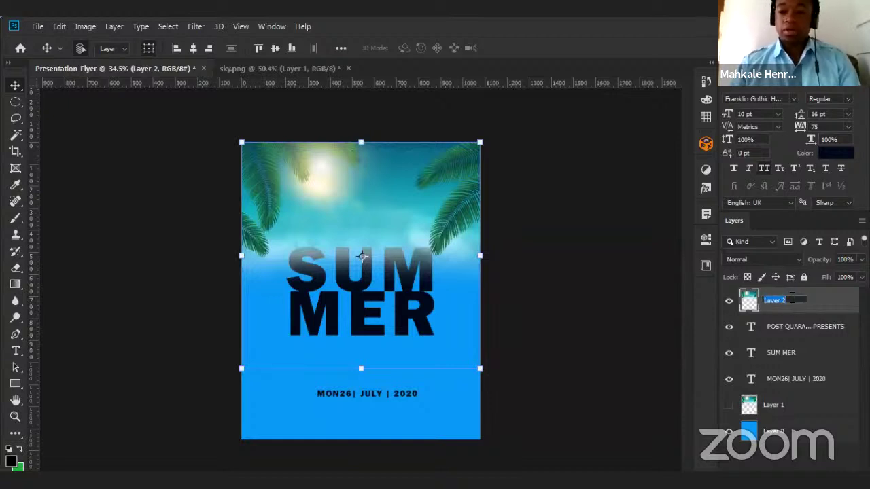
type("S")
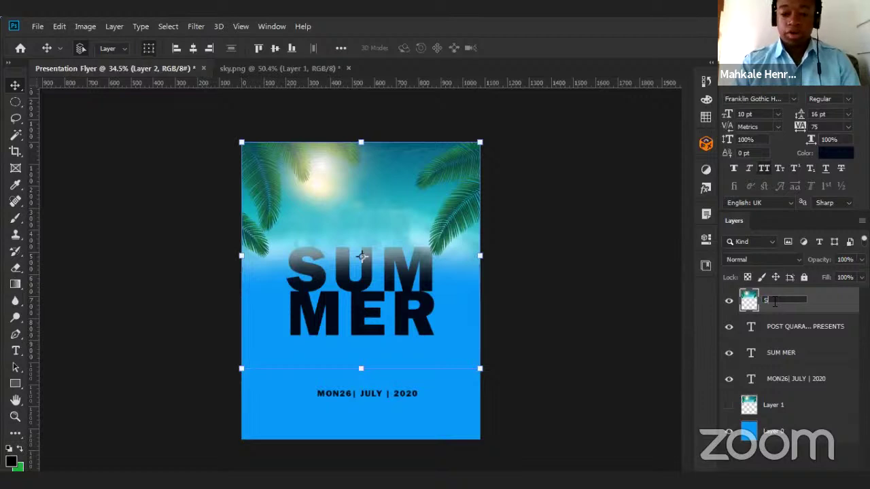
type("KY")
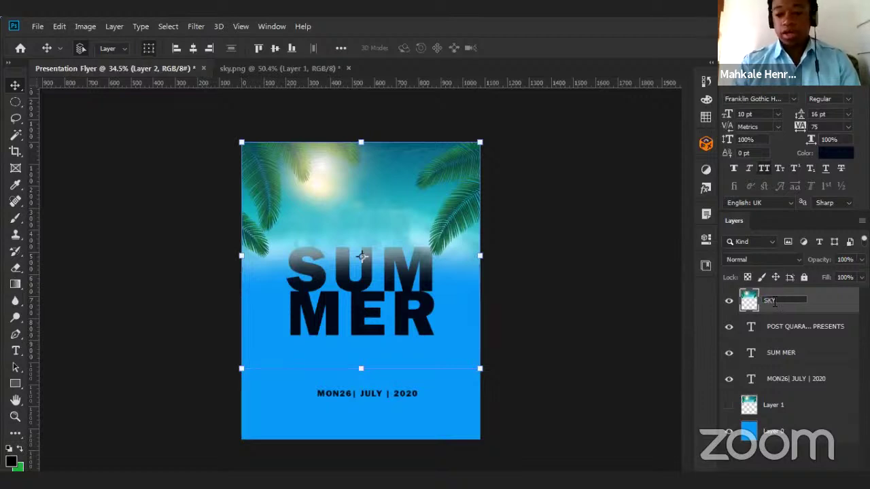
key("Return")
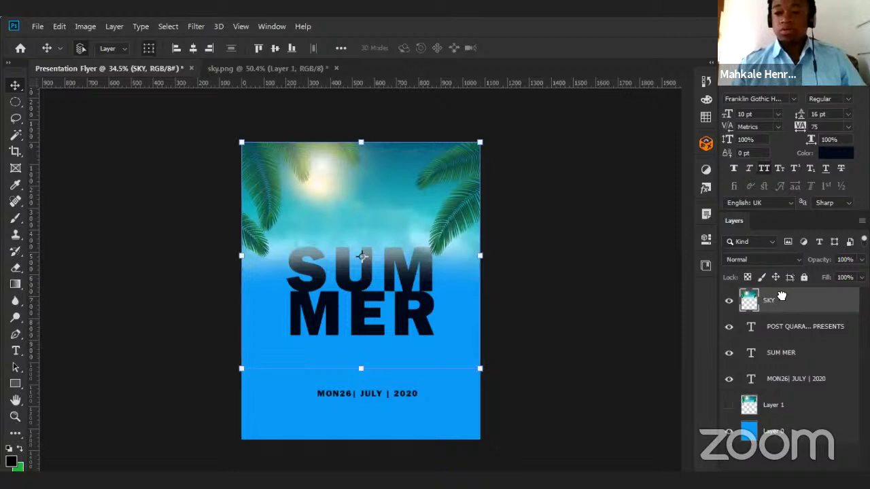
Move the SKY layer below the text layers and delete Layer 1.
left_click_drag(782, 291, 773, 387)
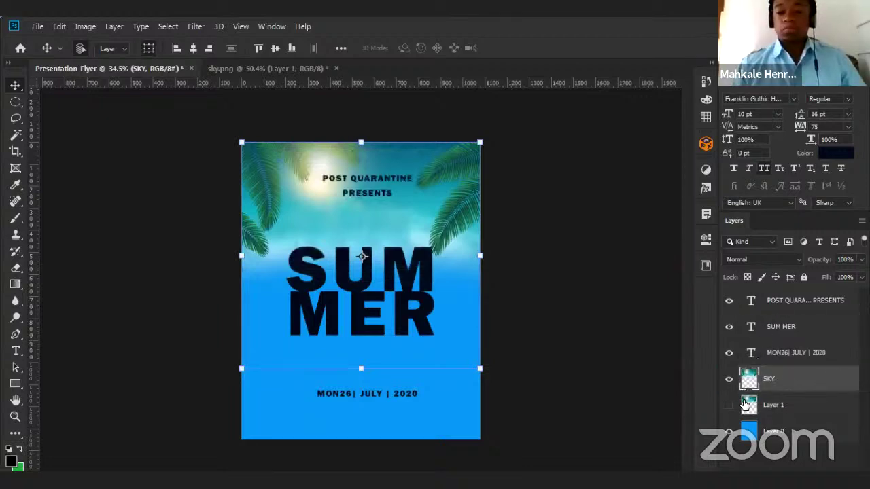
left_click(782, 405)
key("Delete")
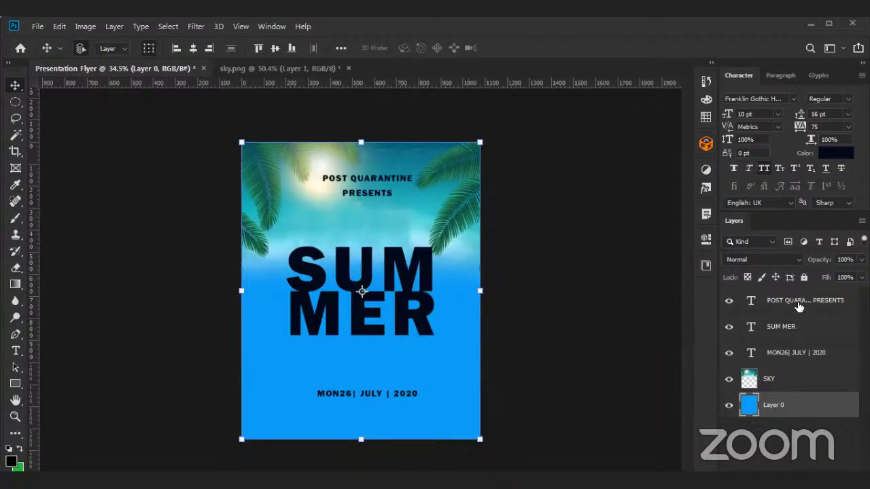
Lower the POST QUARANTINE PRESENTS text slightly and join SUM MER into one SUMMER line.
left_click(362, 182)
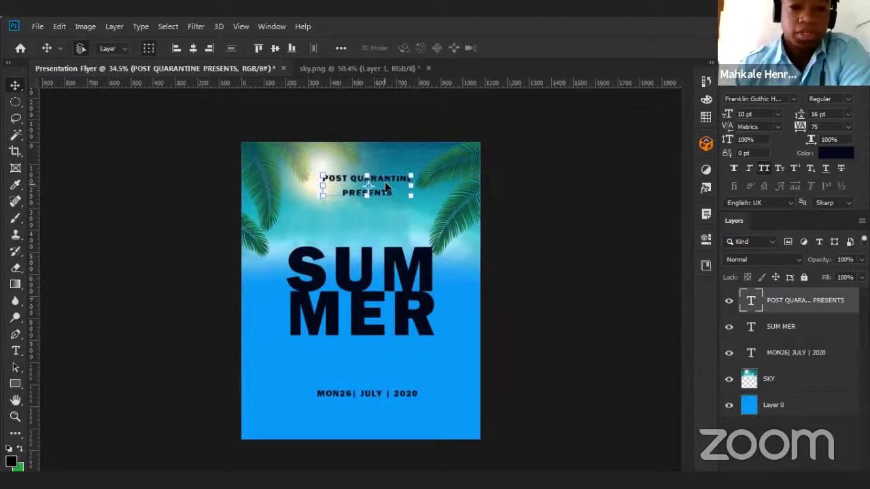
left_click_drag(386, 186, 381, 214)
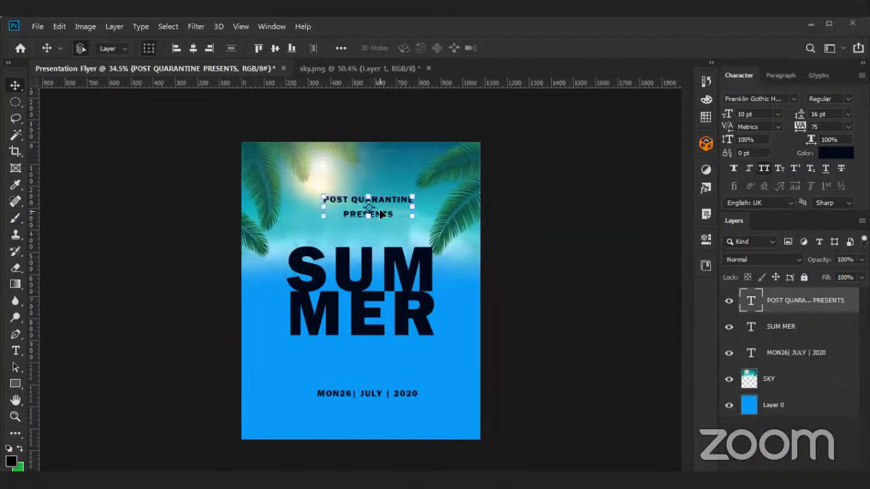
key("t")
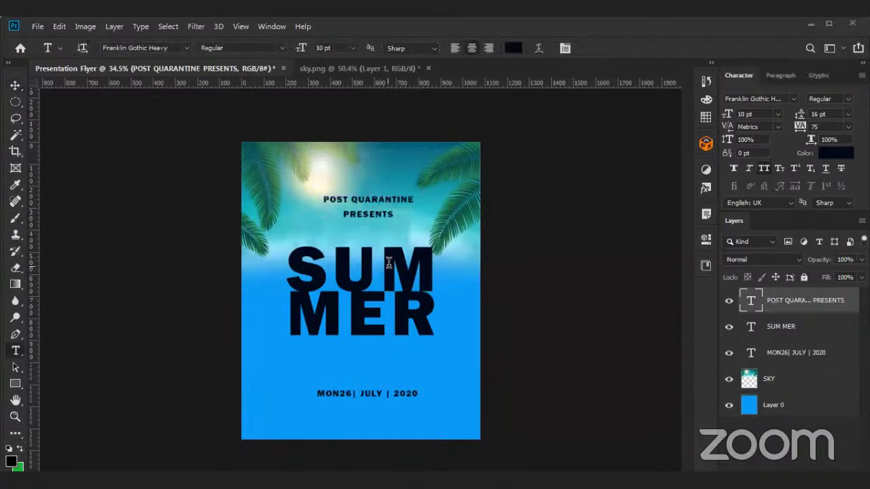
left_click(305, 298)
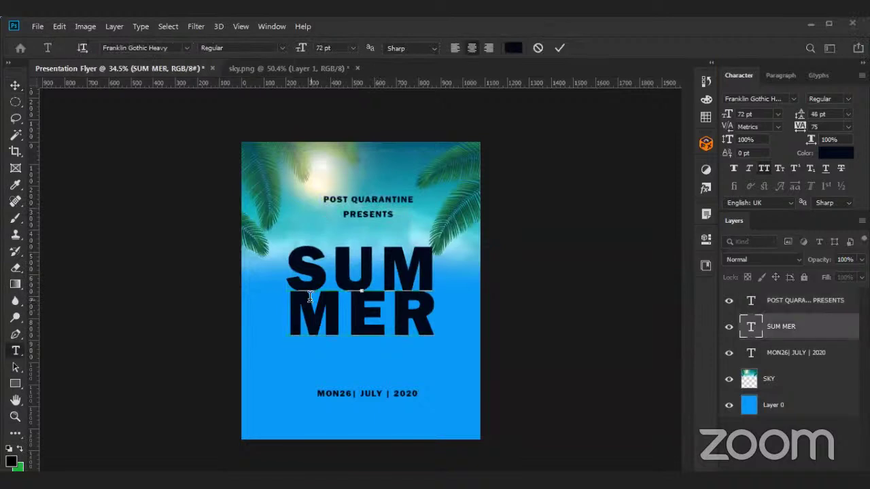
key("BackSpace")
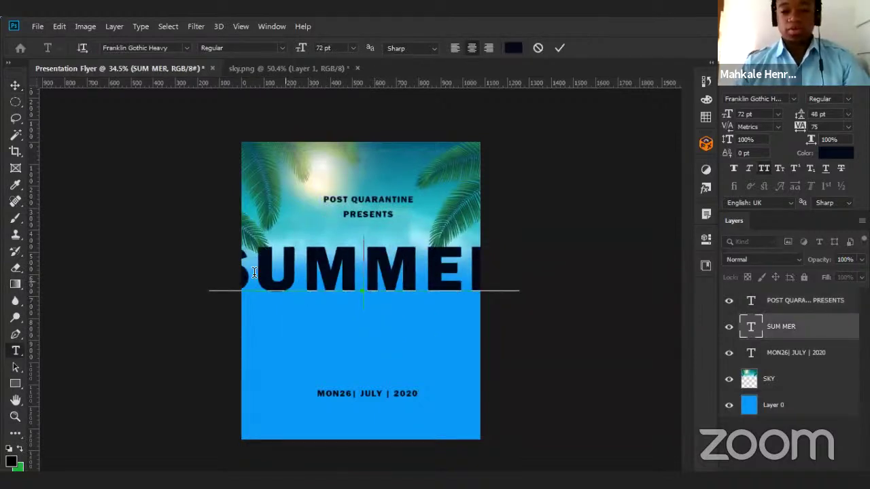
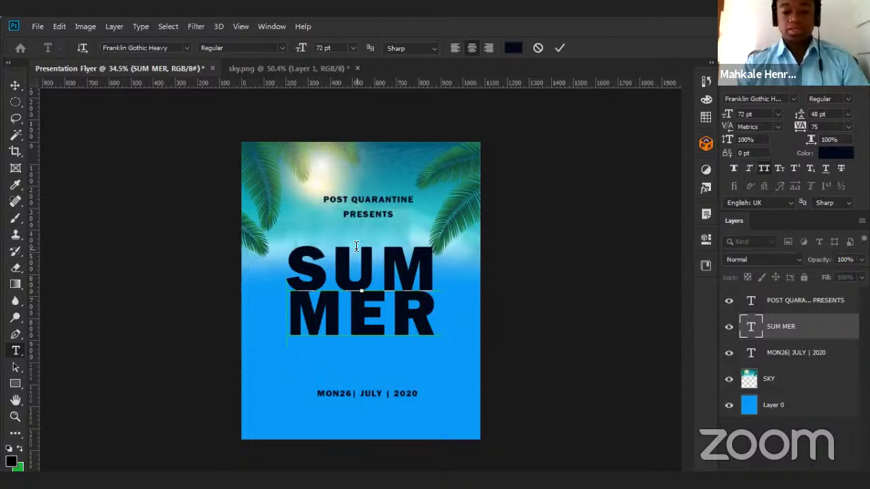
Remove the line break between SUM and MER so the Myriad Pro headline reads SUMMER.
key("BackSpace")
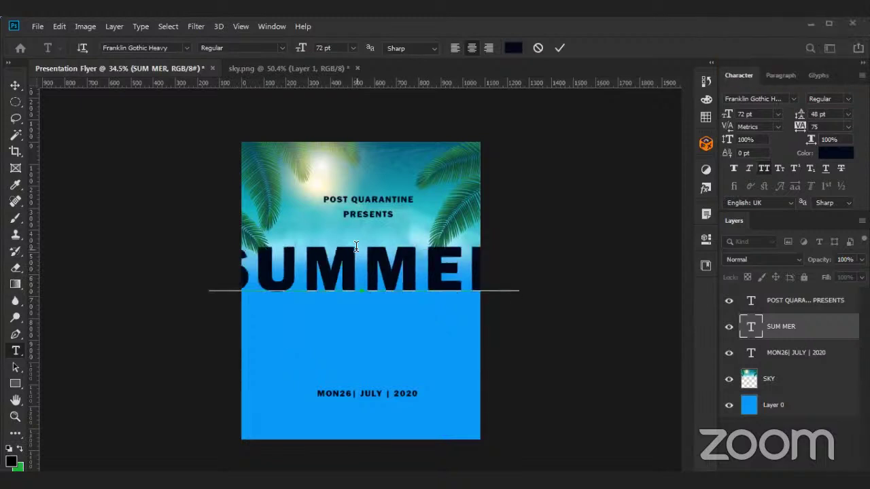
key("ctrl+Return")
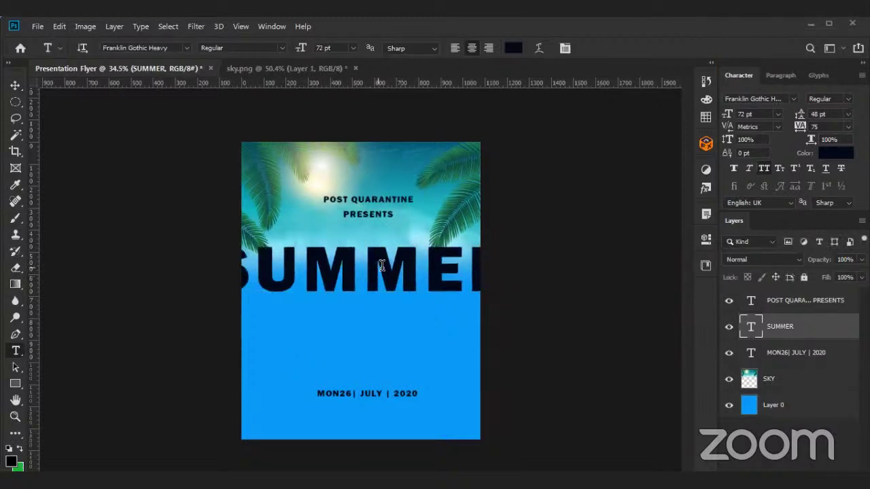
left_click(365, 270)
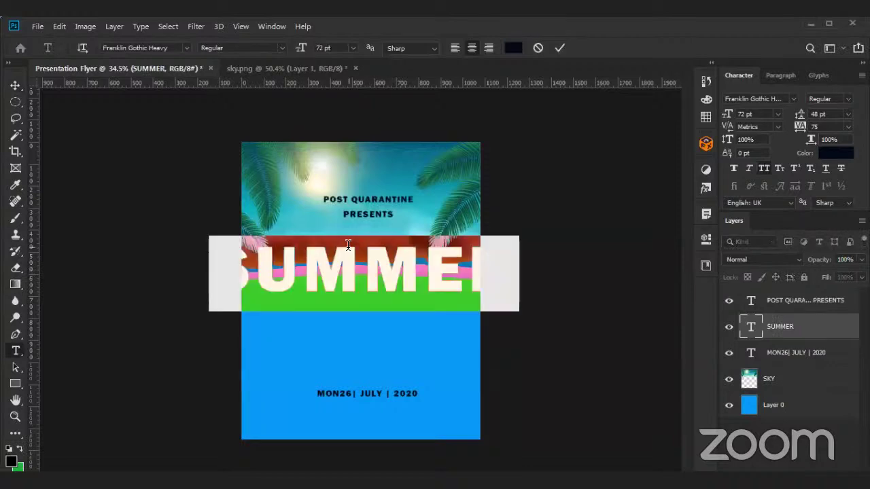
double_click(360, 261)
left_click(362, 263)
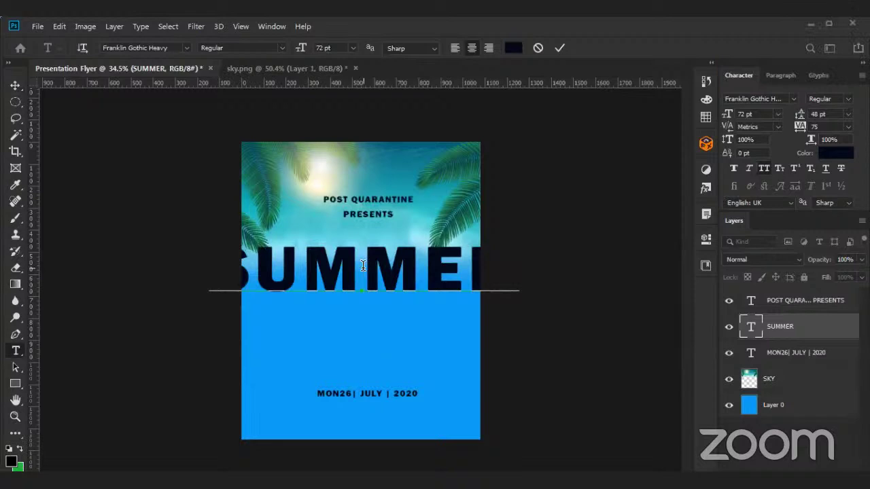
key("Return")
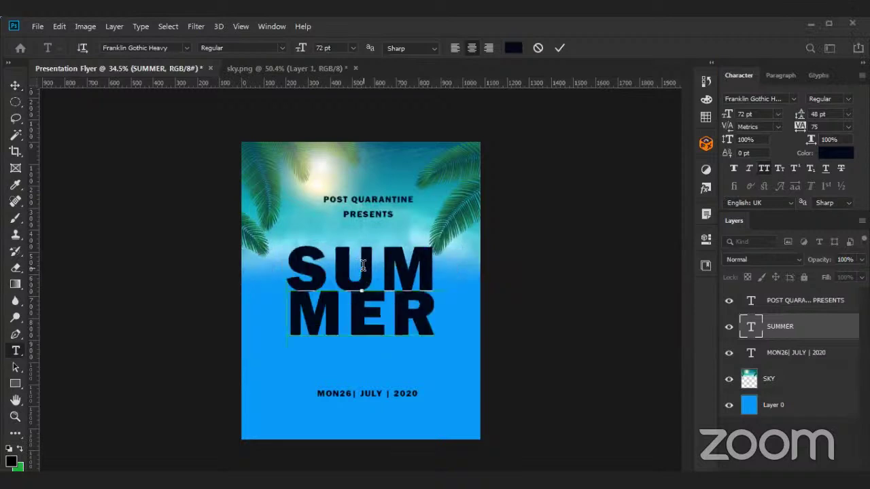
key("ctrl+Return")
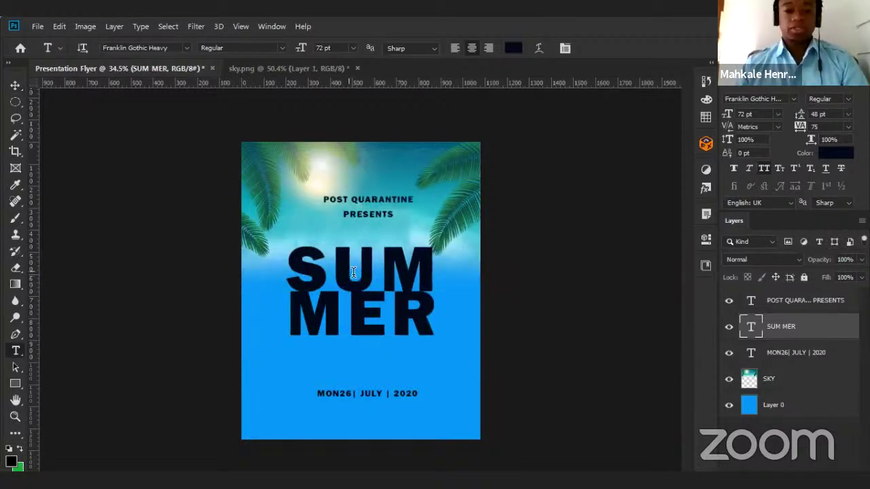
left_click(291, 312)
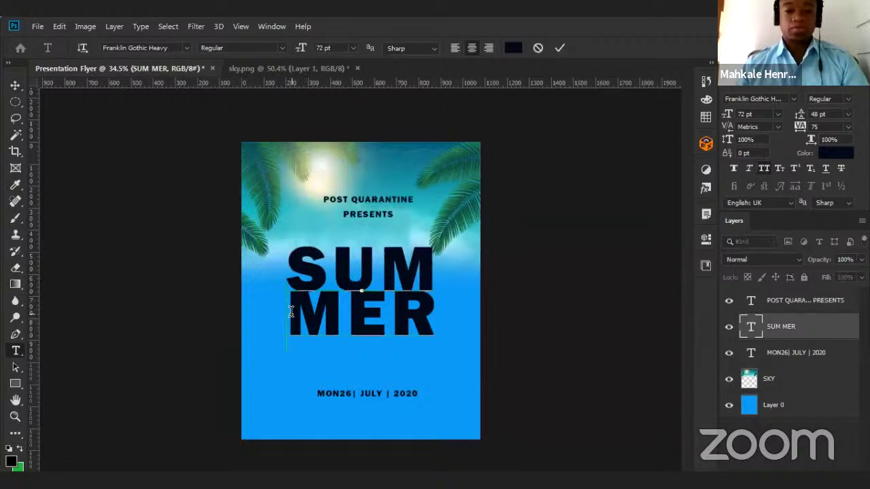
key("BackSpace")
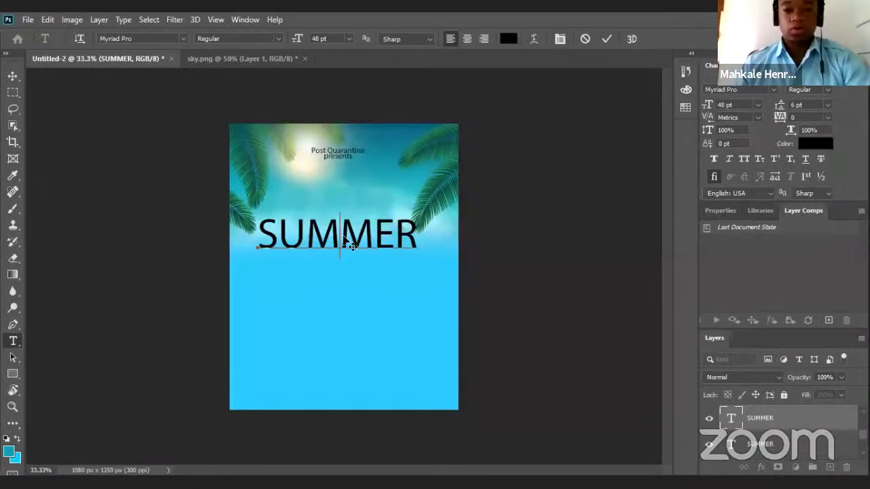
Commit the SUMMER text edit and leave type editing.
key("Escape")
key("v")
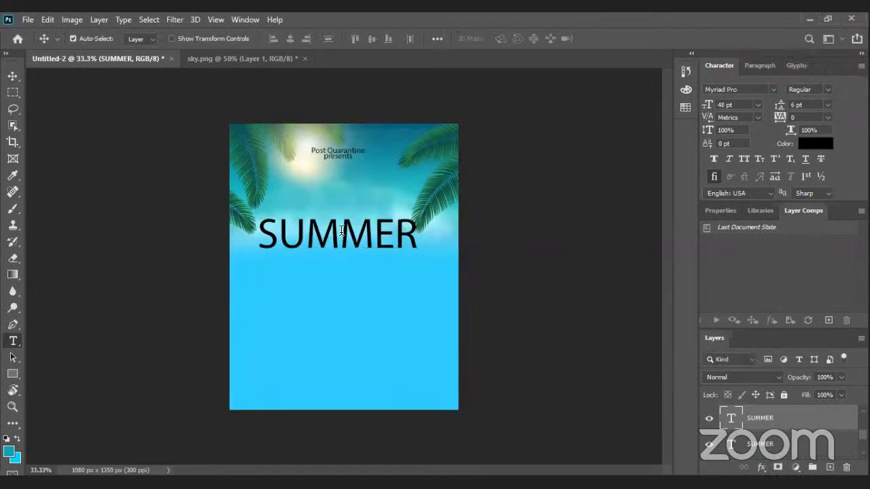
left_click(338, 236)
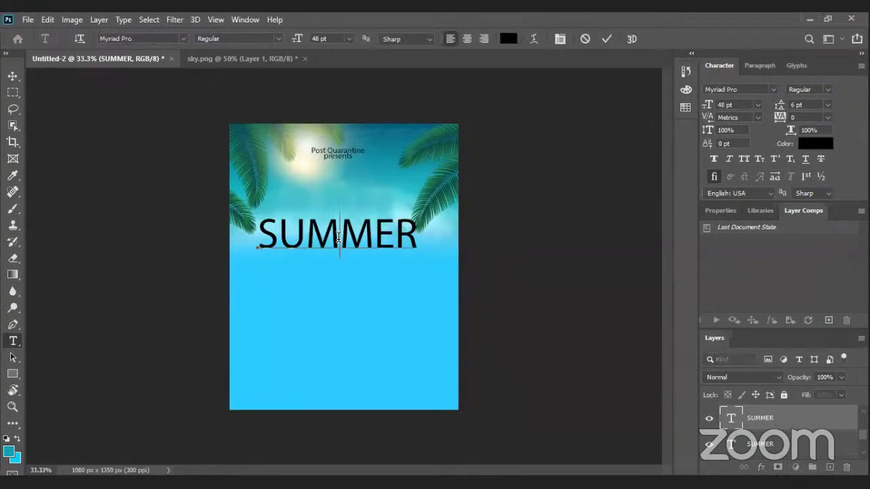
key("Escape")
key("v")
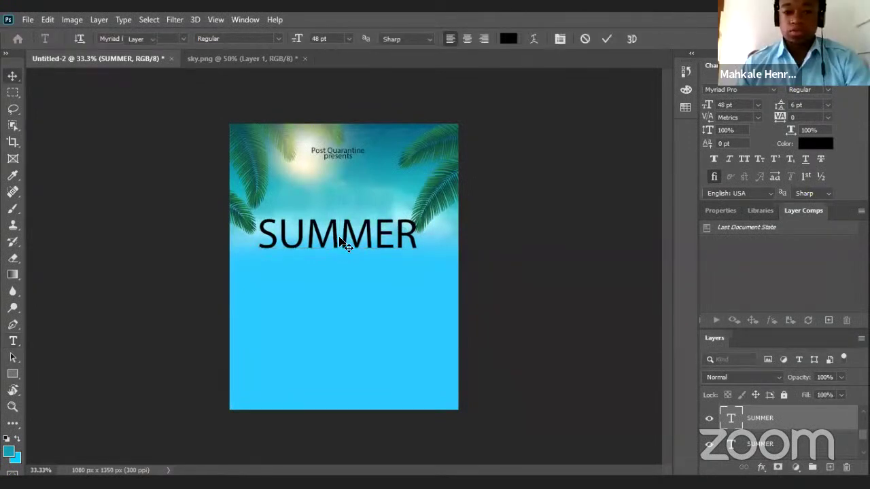
key("Escape")
key("v")
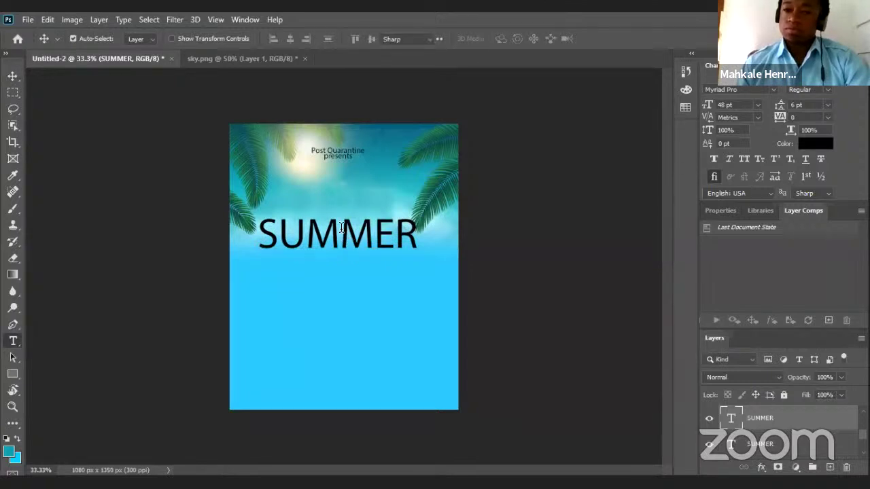
Re-enter and exit editing on SUMMER until the 3D layer prompt appears.
double_click(343, 235)
left_click(341, 228)
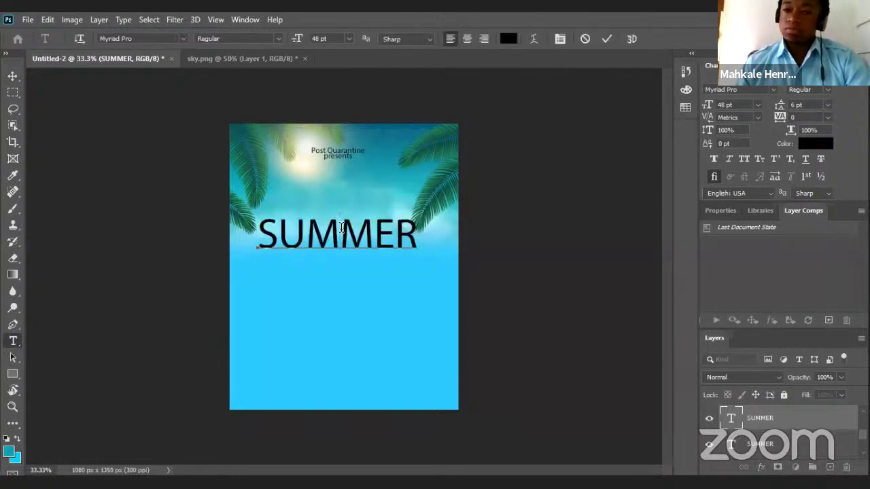
key("Escape")
key("v")
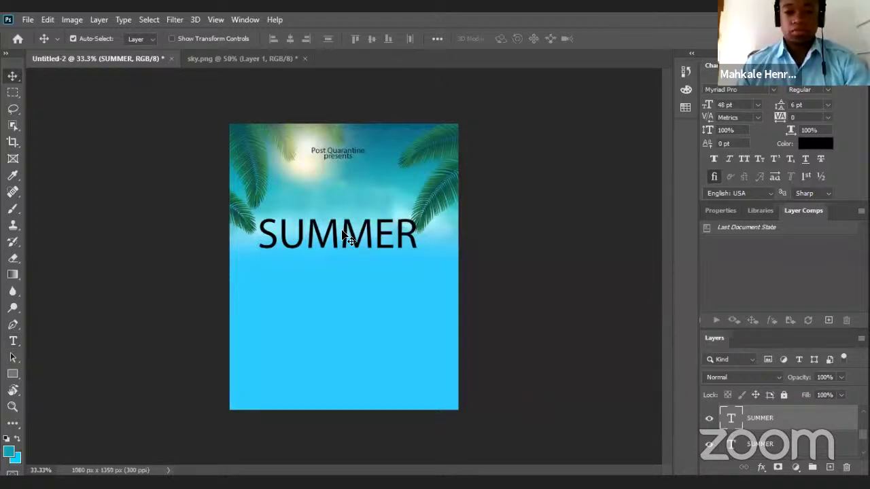
double_click(341, 233)
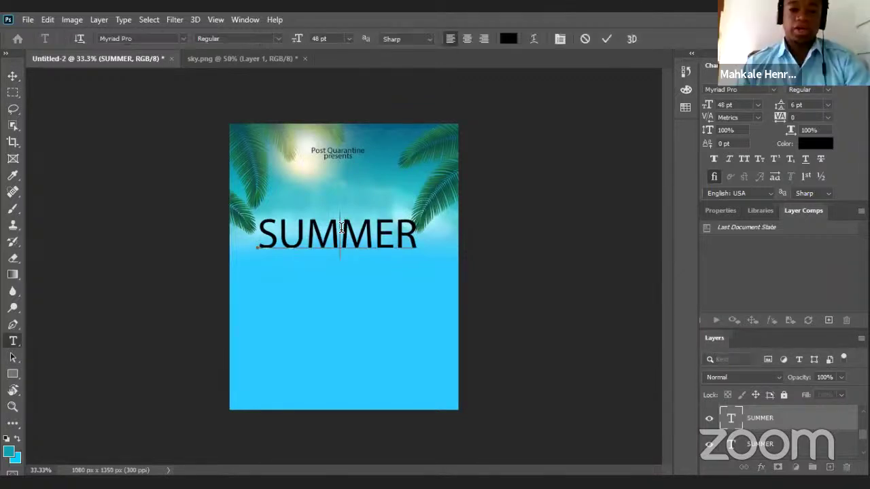
key("Escape")
key("v")
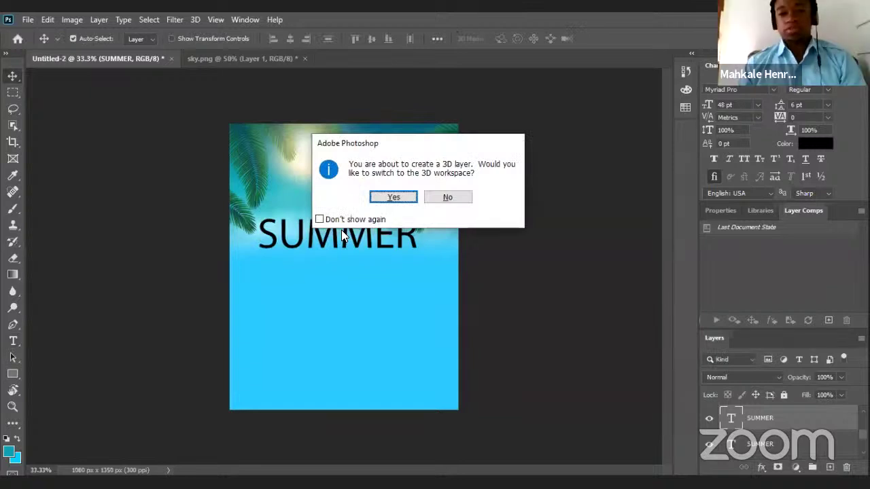
Decline the 3D workspace switch and draw a paragraph text box below SUMMER.
left_click(437, 195)
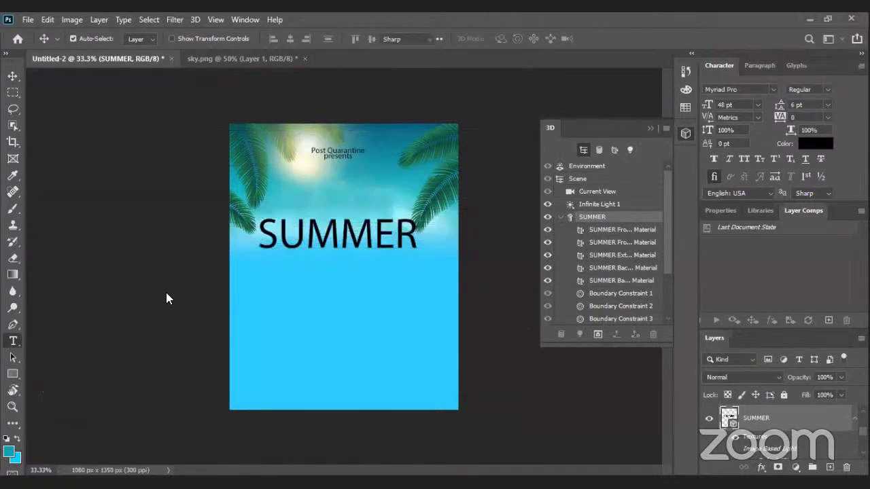
left_click(12, 341)
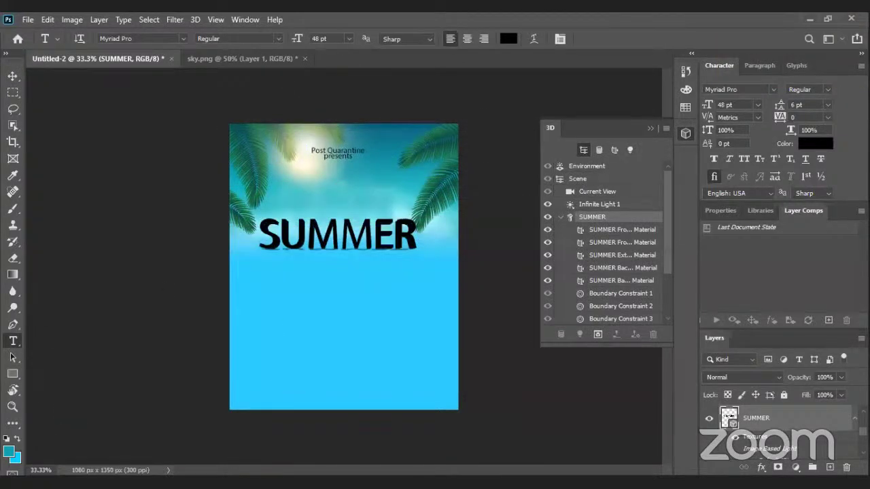
left_click_drag(258, 297, 429, 326)
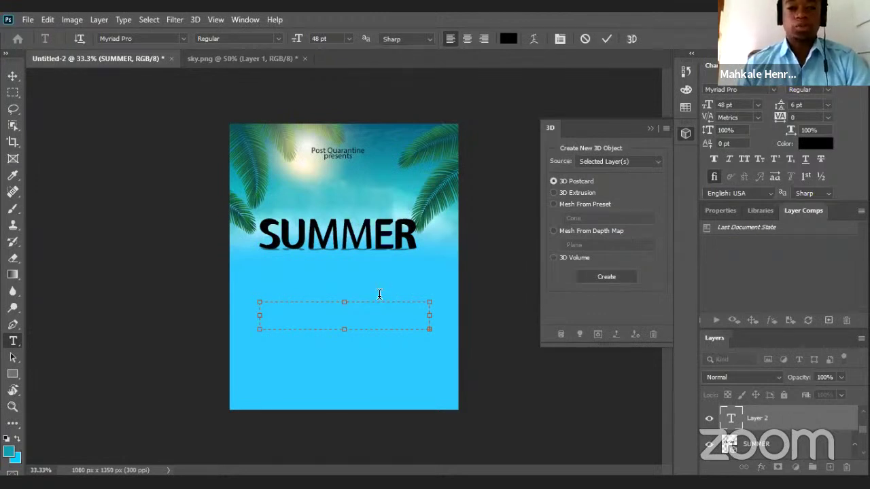
Resize the new text box below SUMMER, then dismiss it.
left_click_drag(347, 333, 346, 273)
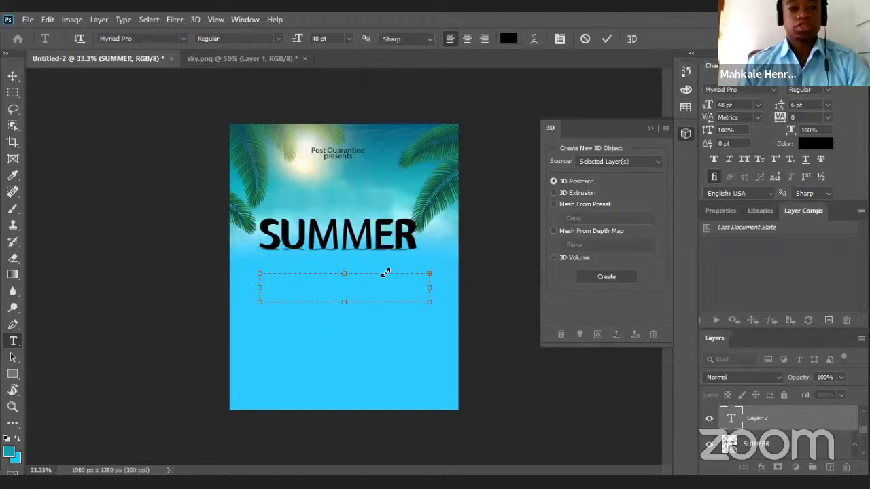
left_click_drag(431, 274, 370, 286)
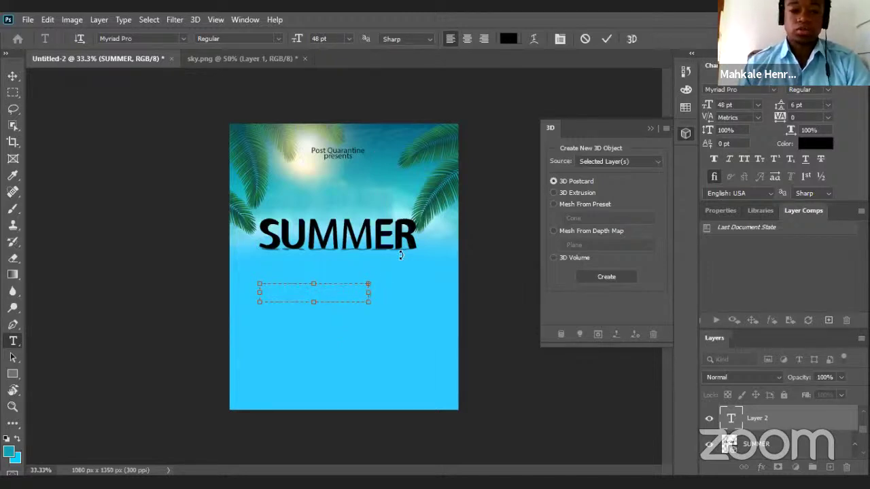
left_click(382, 291)
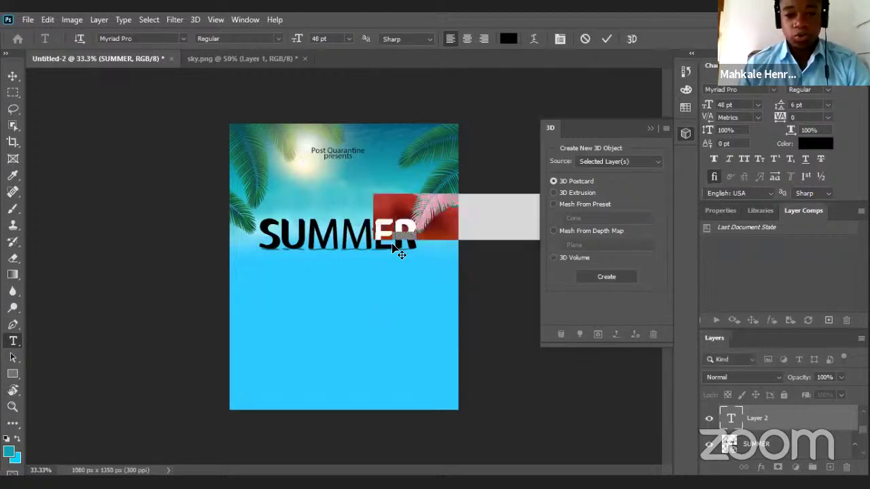
Cancel the trial placeholder text entries and delete the stray text beside SUMMER.
left_click(347, 270)
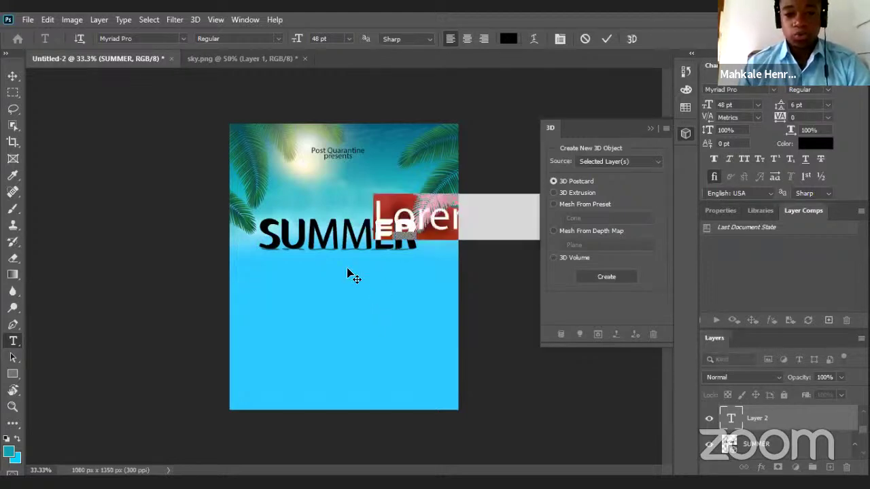
left_click(428, 181)
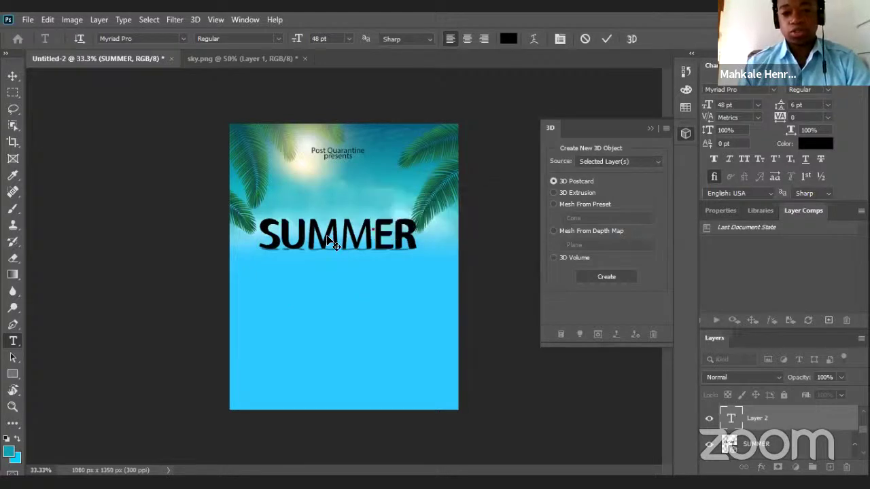
left_click(374, 224)
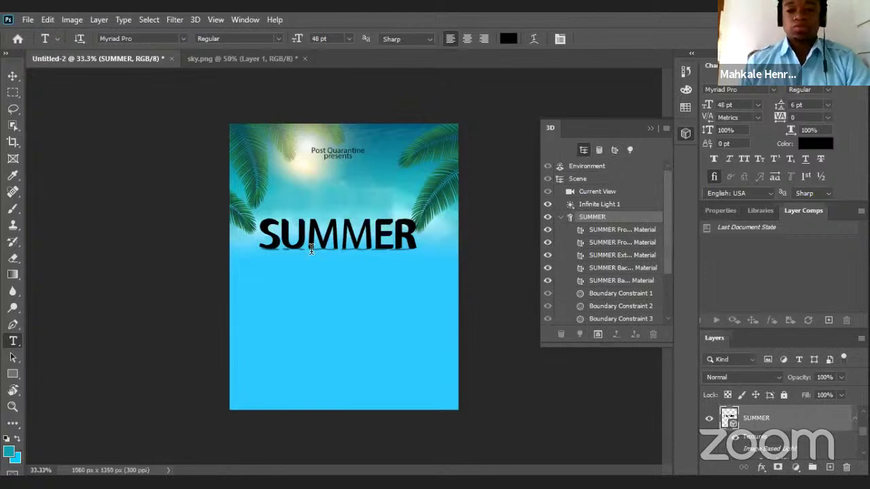
key("ctrl+z")
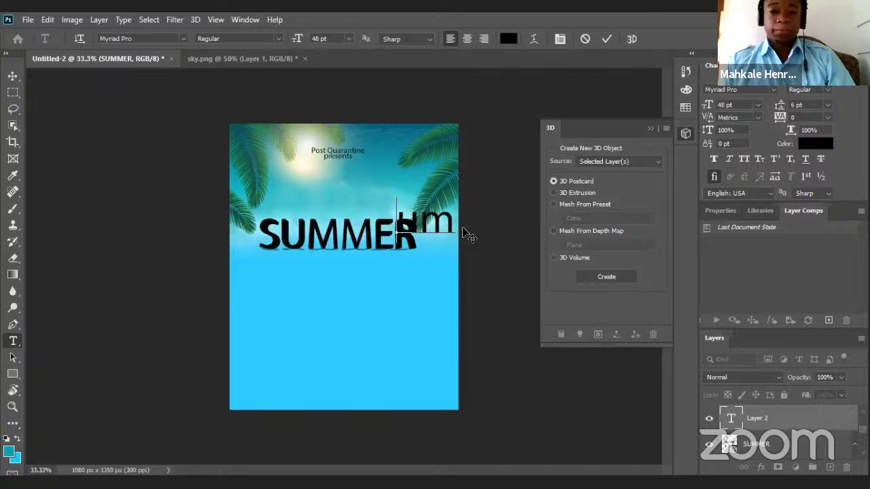
key("Delete")
key("Delete")
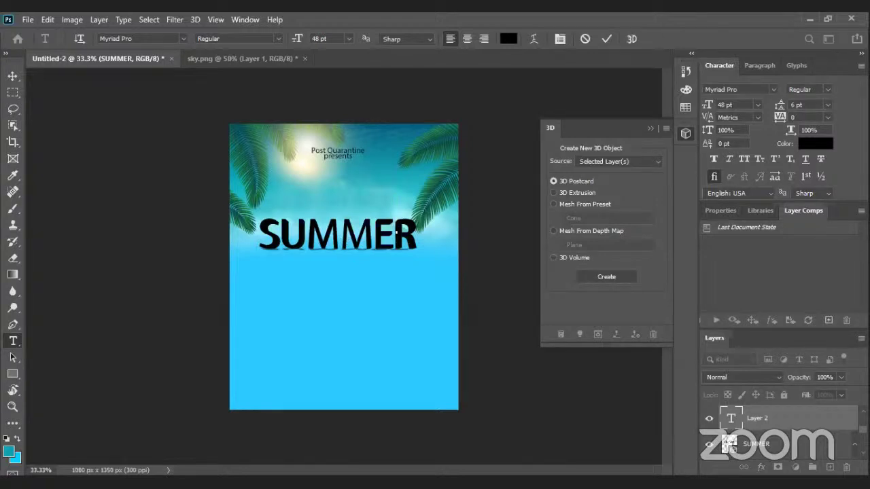
scroll(778, 422, "up", 2)
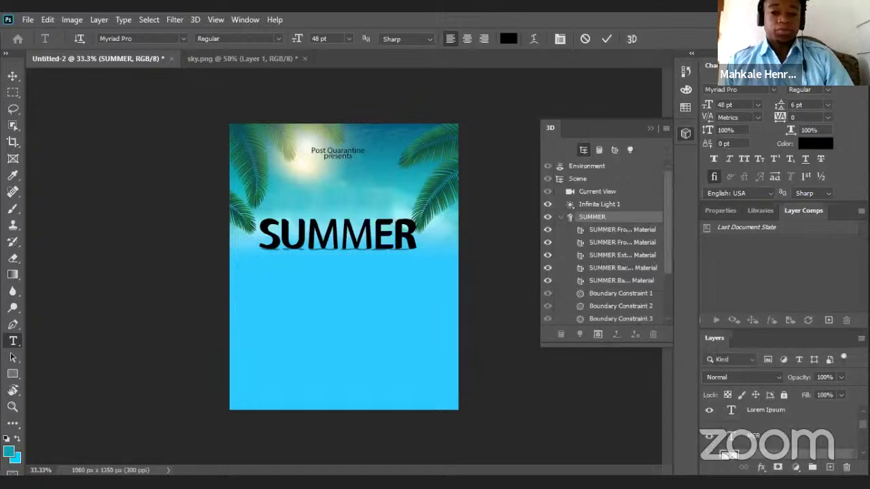
left_click(412, 238)
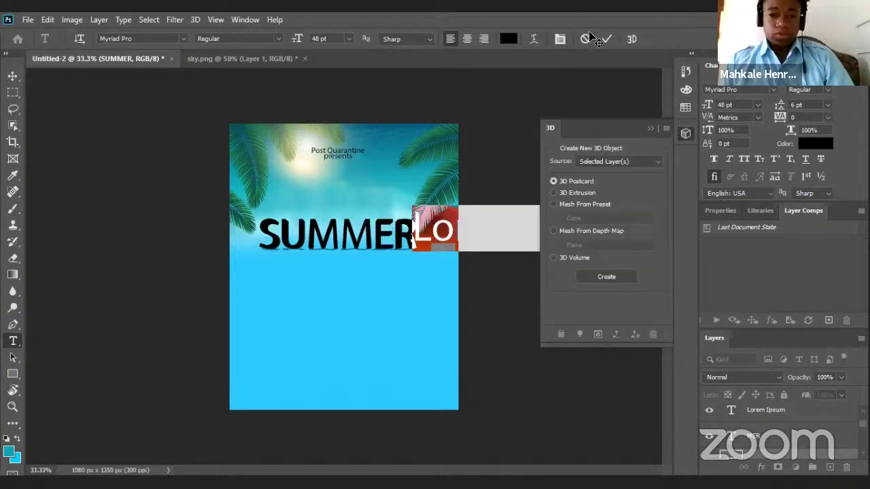
left_click(589, 35)
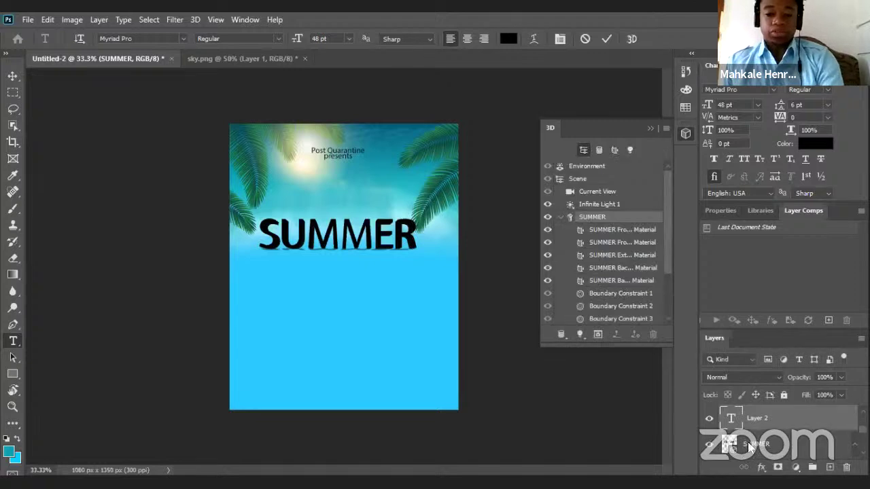
Delete the 3D SUMMER layer and the leftover SUMMER text layer.
right_click(748, 445)
left_click(746, 421)
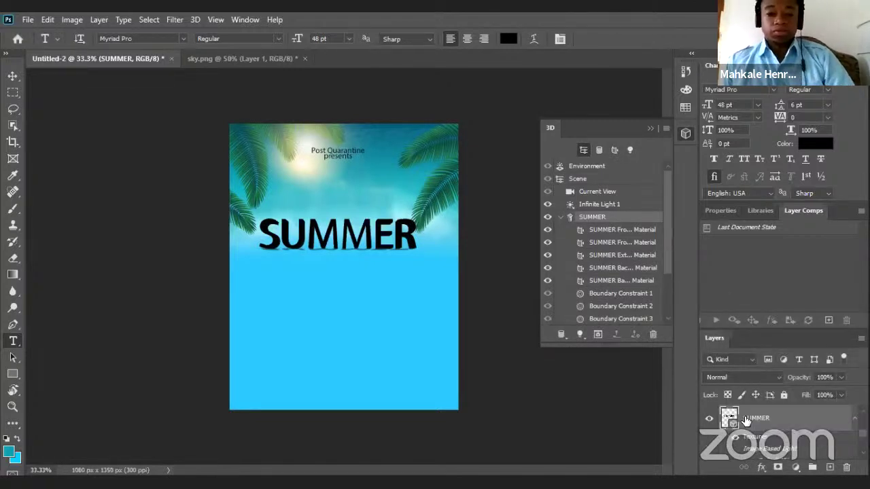
right_click(746, 420)
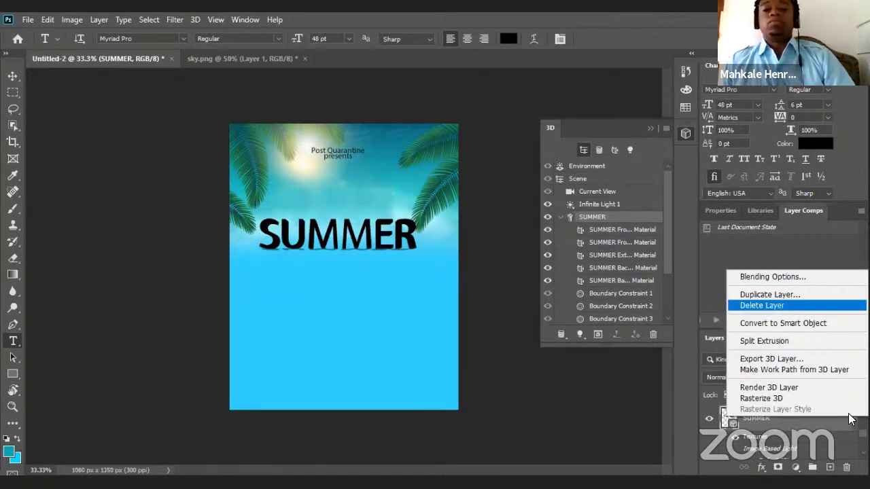
key("Return")
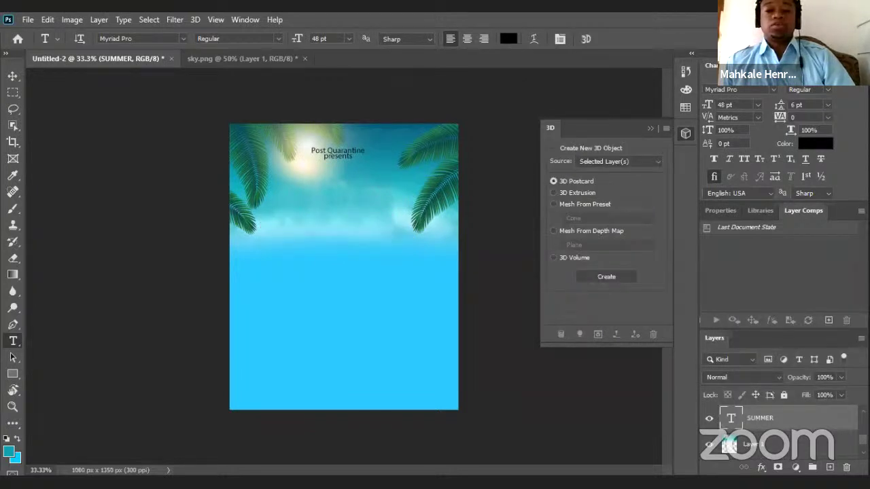
key("Delete")
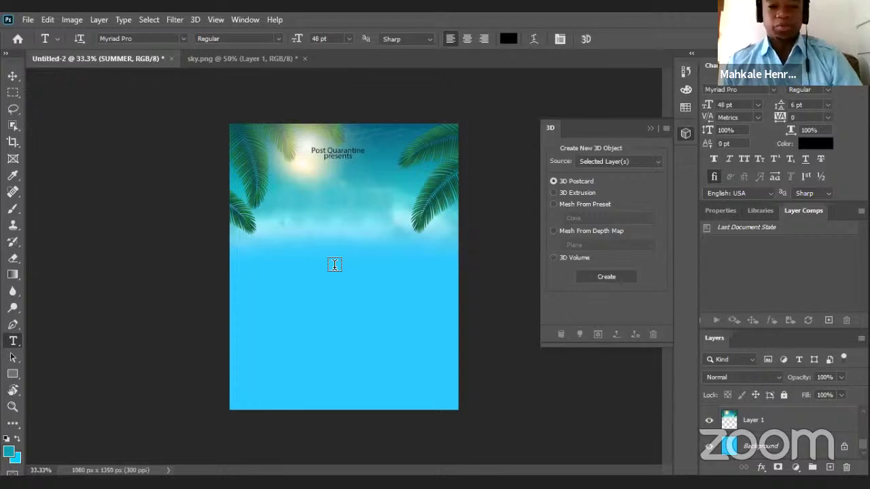
Type SUMER on the sky, insert the missing M to make SUMMER, and commit.
left_click(297, 241)
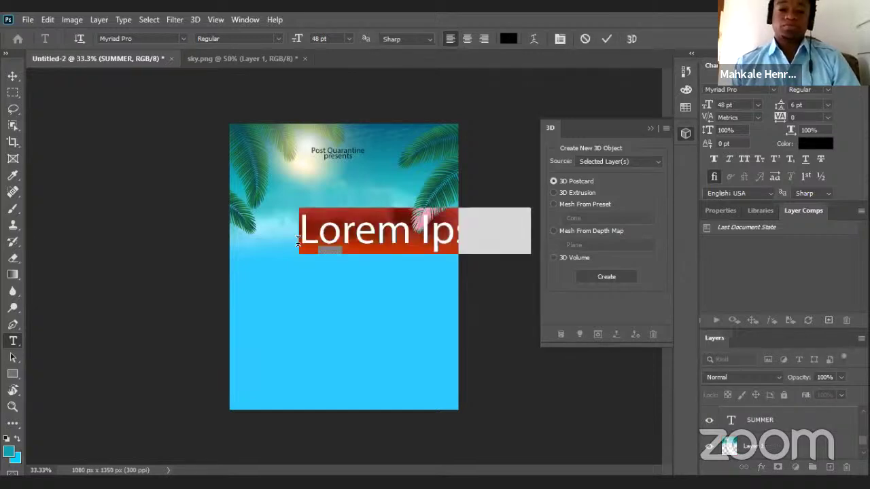
type("S")
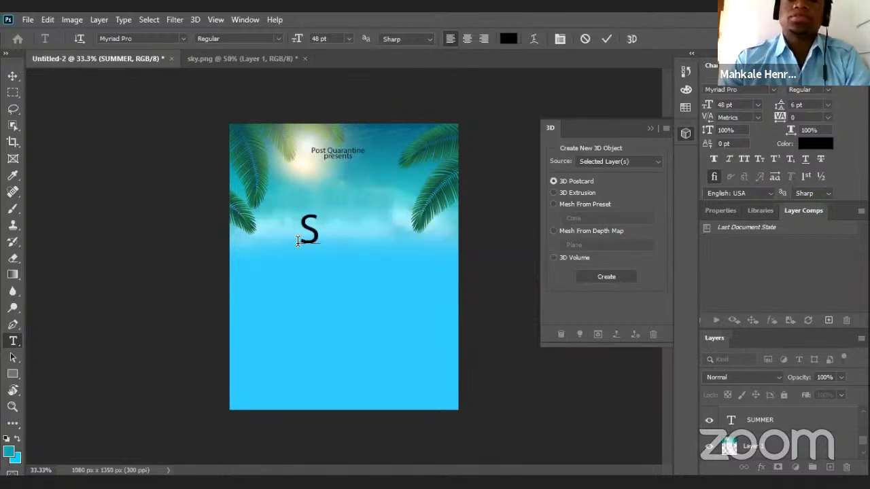
type("UM")
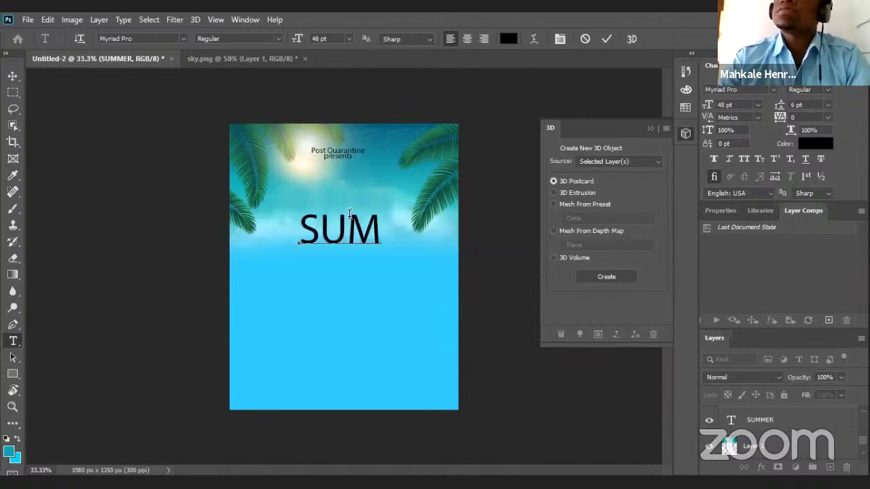
type("ER")
left_click(347, 221)
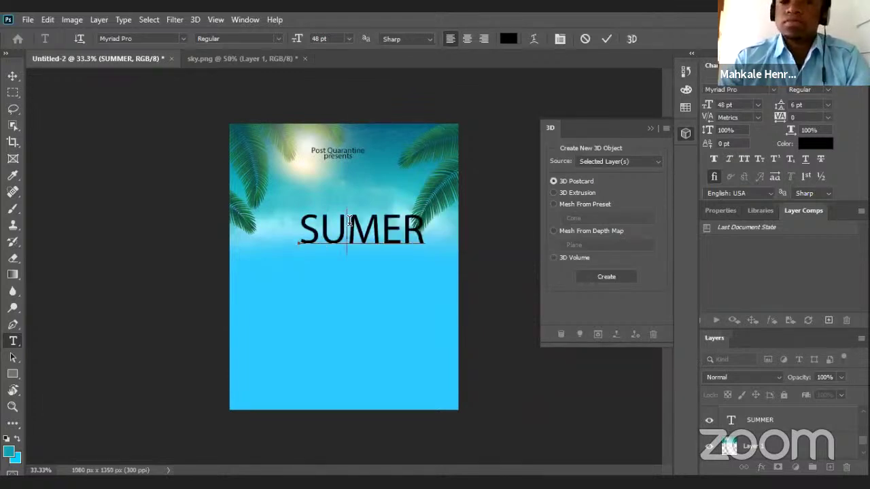
type("M")
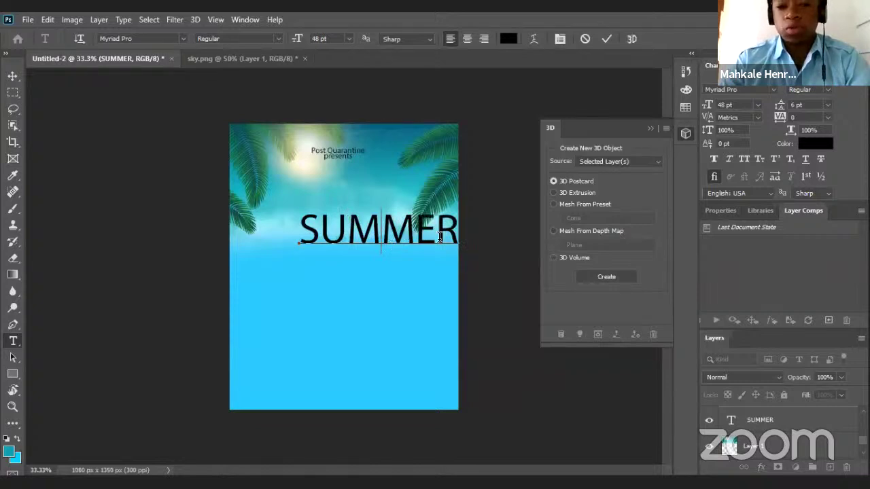
key("ctrl+Return")
left_click(384, 229)
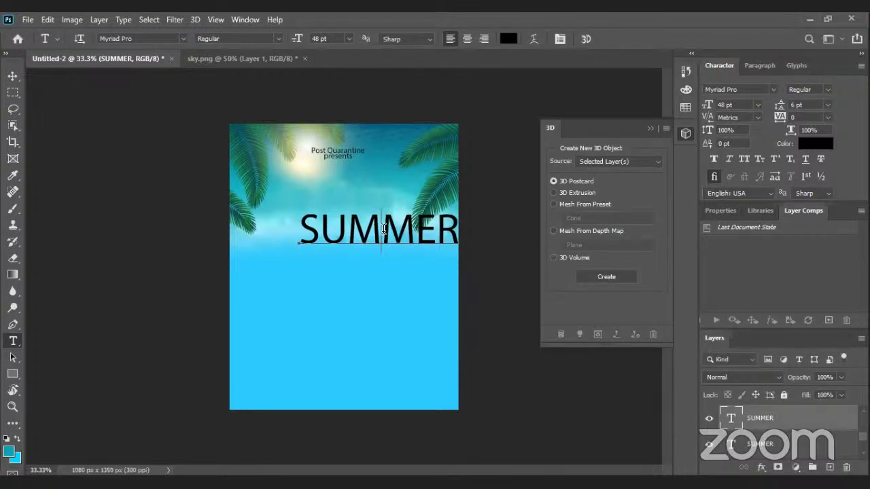
Remove a stray 3 typed into the SUMMER headline and commit.
key("ctrl+Return")
key("Return")
key("Escape")
left_click(383, 231)
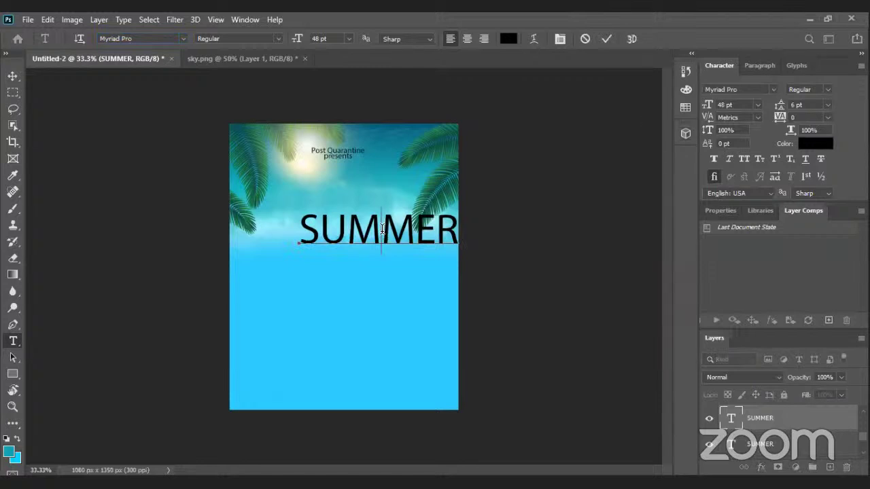
type("3")
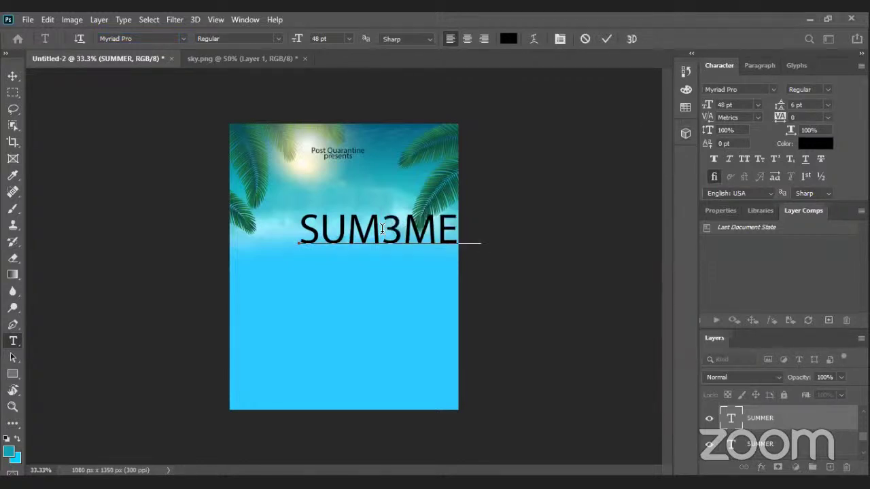
key("BackSpace")
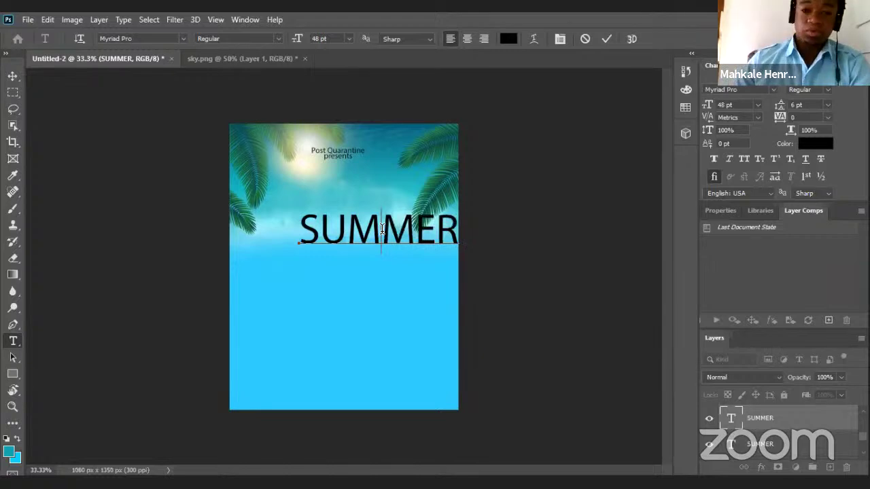
key("ctrl+Return")
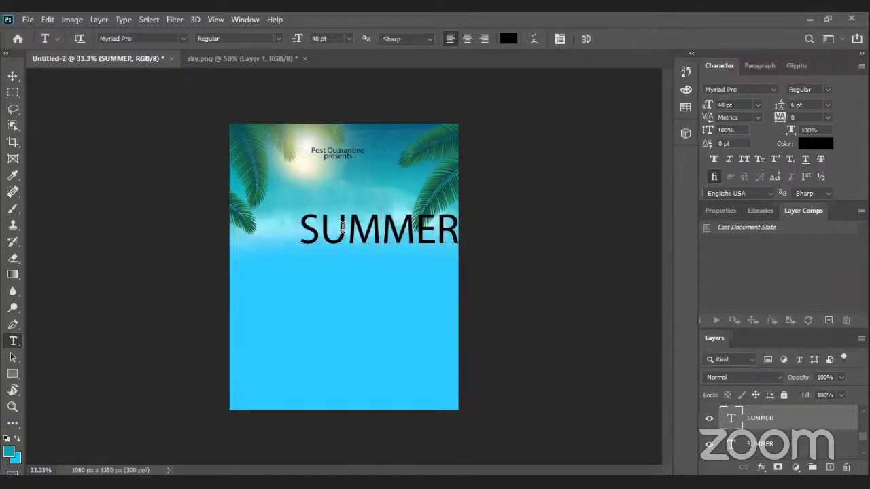
Delete the trailing MER so the headline reads SUM, and commit.
left_click(411, 237)
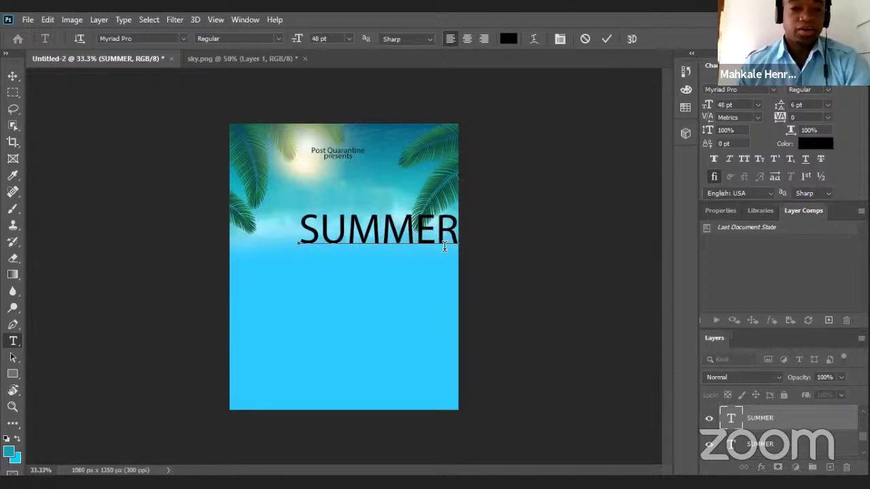
left_click_drag(456, 226, 394, 233)
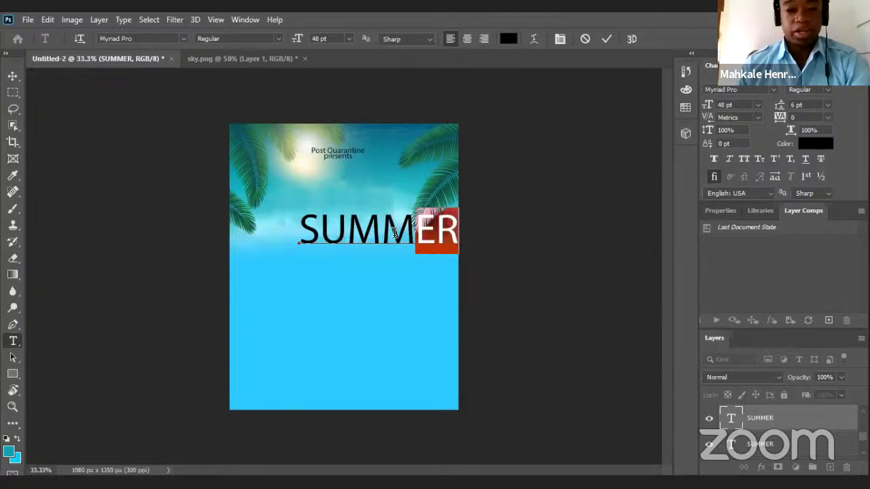
key("BackSpace")
key("BackSpace")
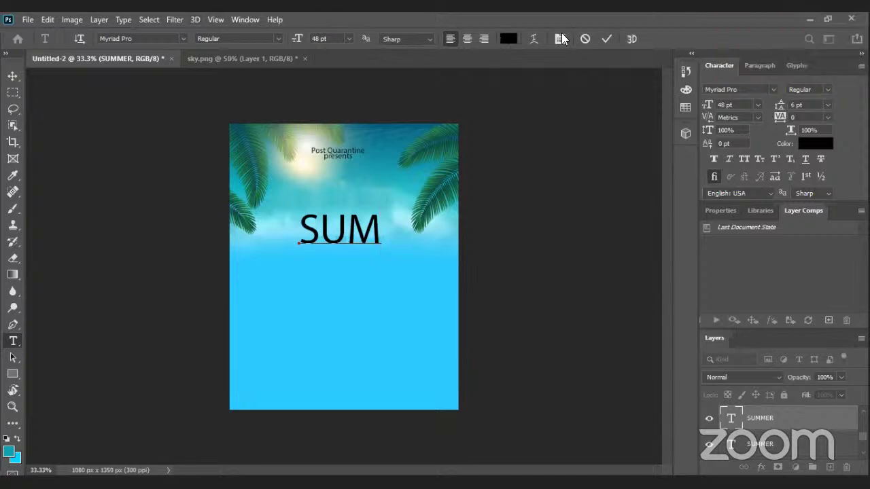
left_click(606, 39)
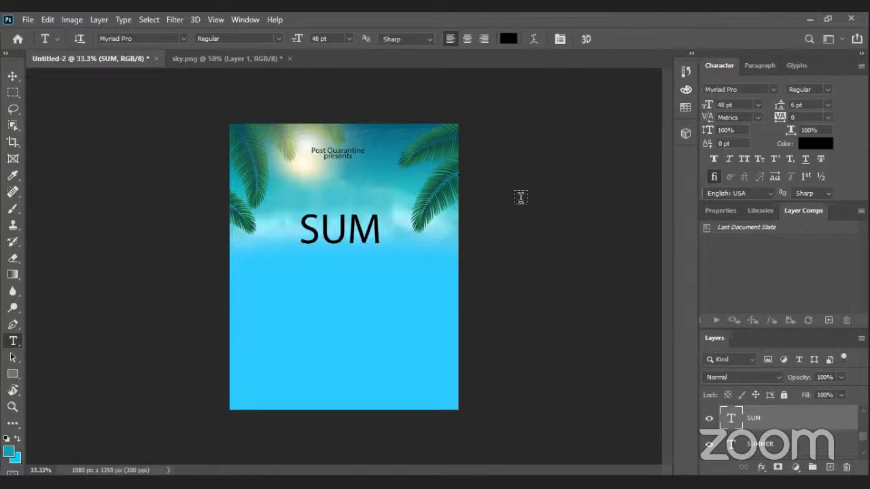
Type MER as a new text layer below SUM and commit it.
left_click(311, 259)
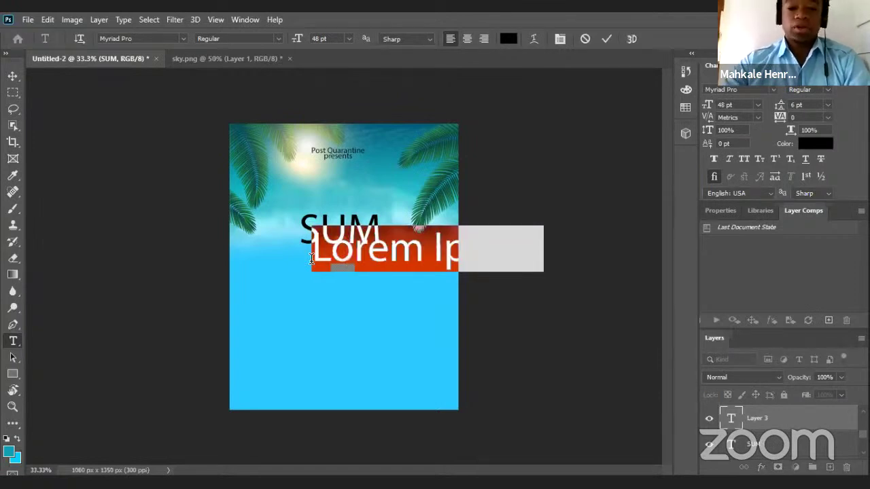
type("MER")
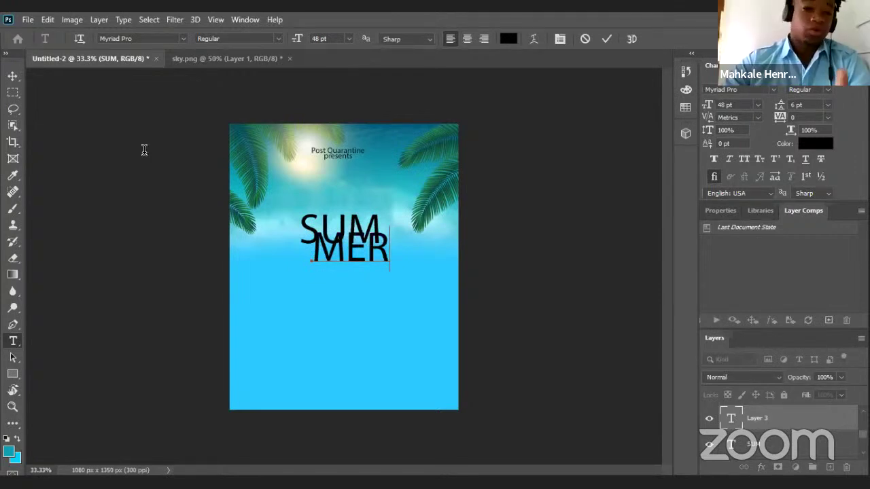
left_click(333, 253)
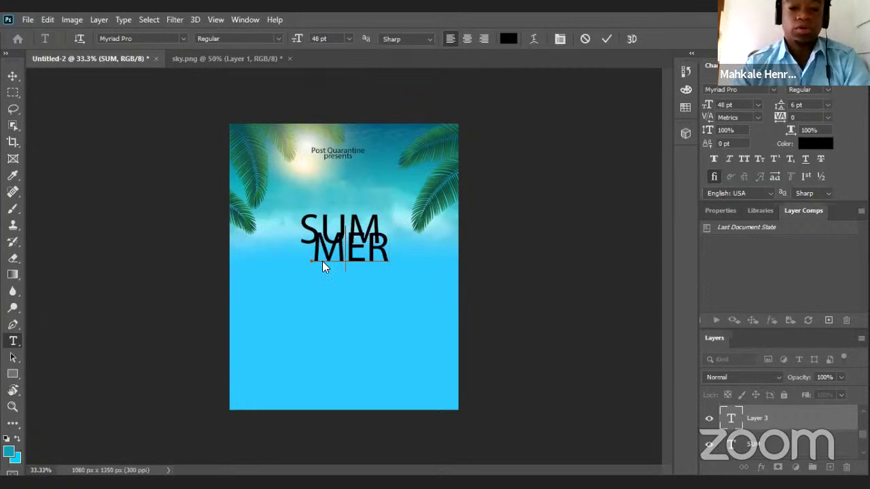
key("shift+Left")
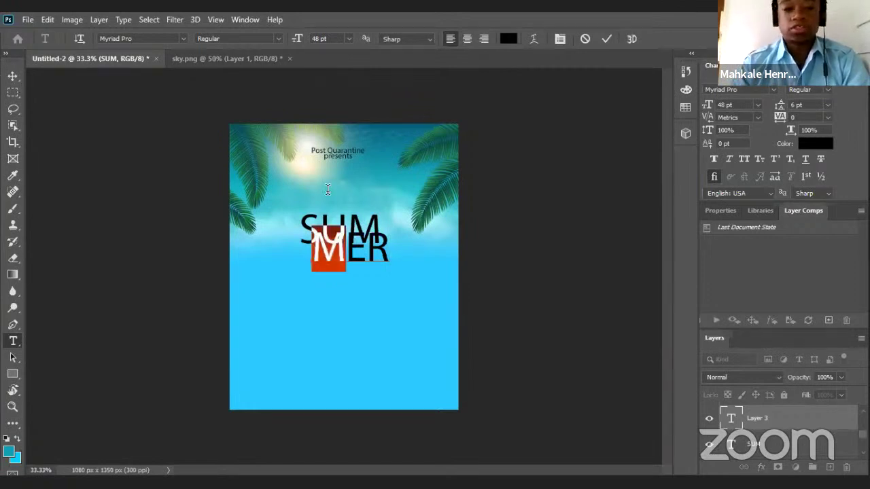
left_click(365, 258)
key("shift+Left")
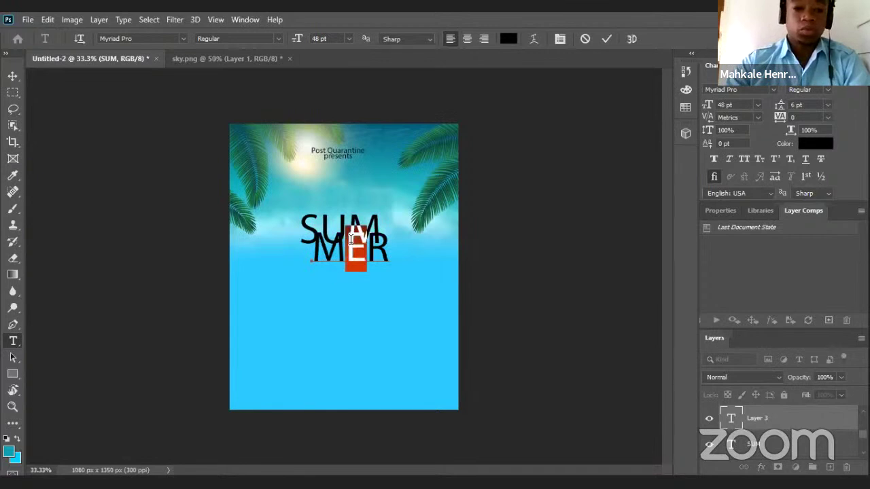
key("End")
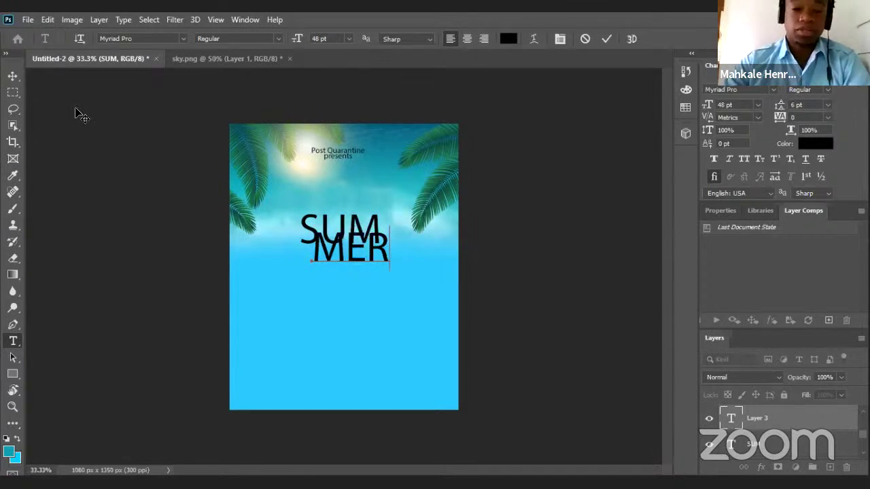
left_click(349, 259)
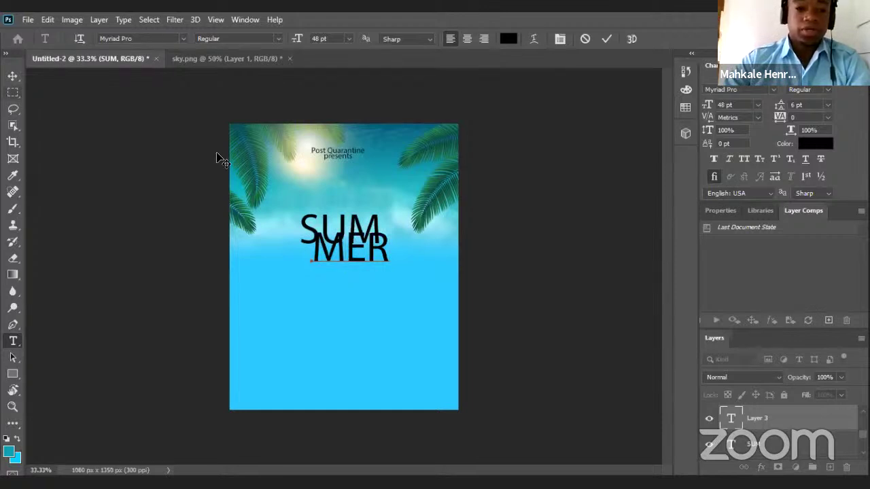
key("Escape")
Move MER directly beneath SUM, nudging it right to line up.
key("v")
mouse_move(330, 260)
left_mouse_down()
mouse_move(333, 266)
mouse_move(321, 256)
left_mouse_up()
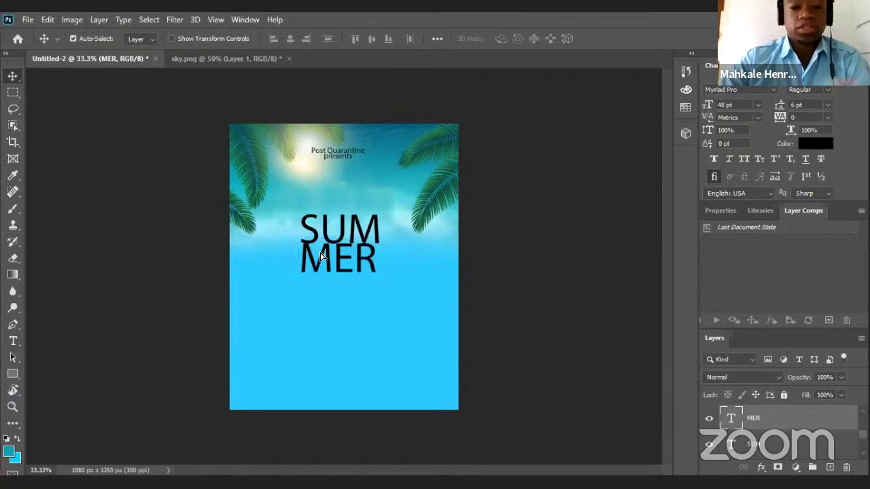
key("Right")
key("Right")
key("Right")
key("Right")
key("Right")
key("Right")
key("Right")
key("Right")
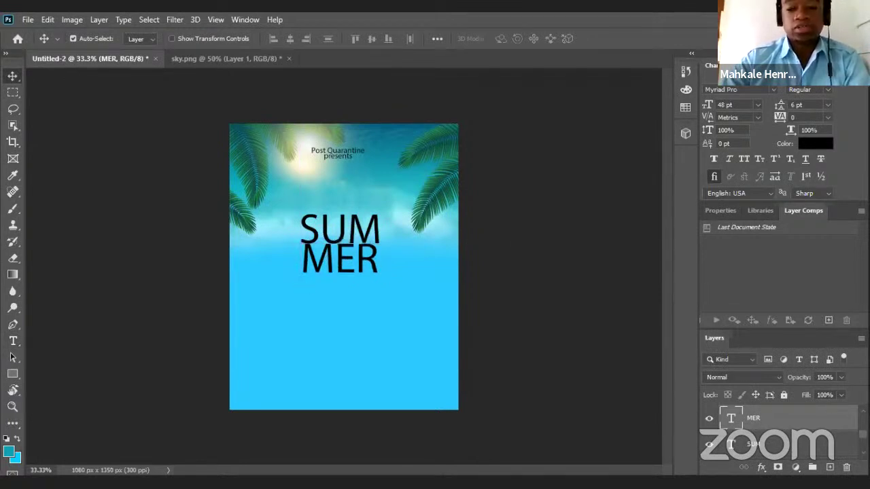
left_click(224, 468)
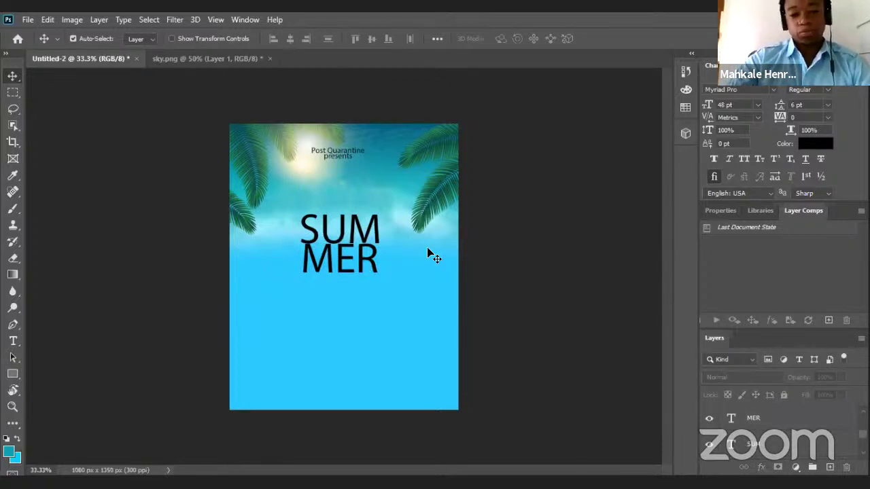
left_click(382, 261)
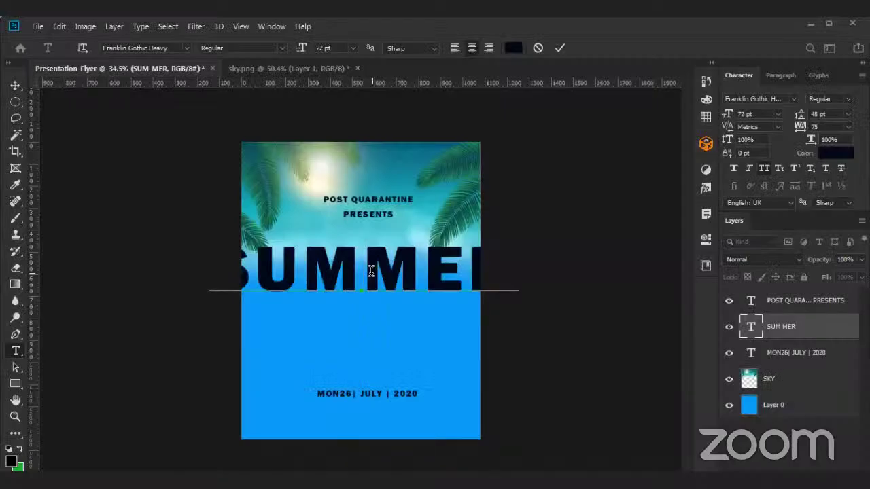
key("Return")
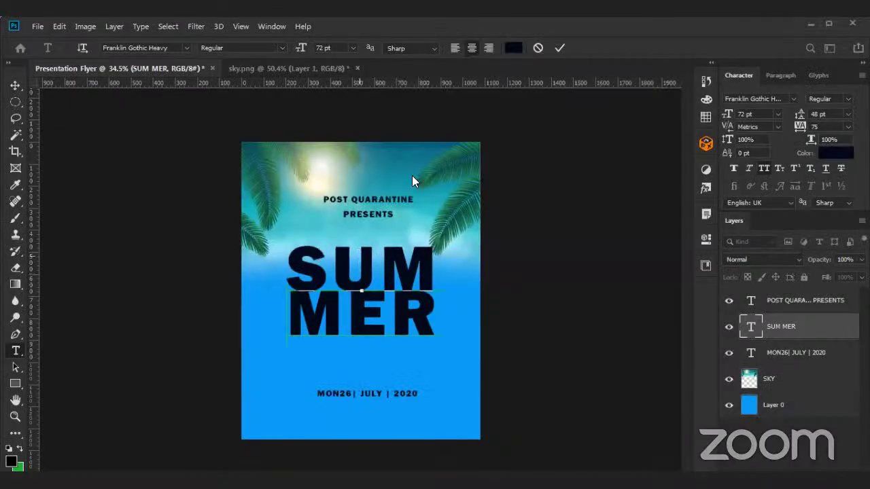
left_click(15, 86)
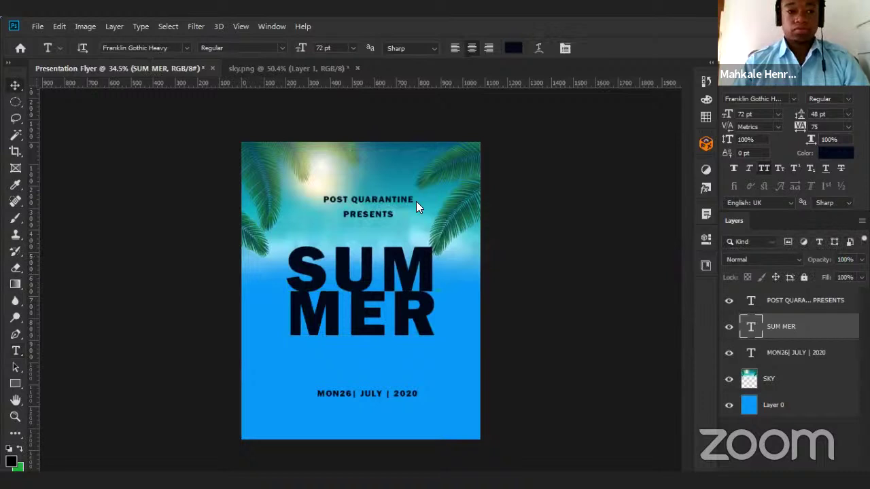
left_click_drag(364, 314, 361, 333)
left_click(383, 200)
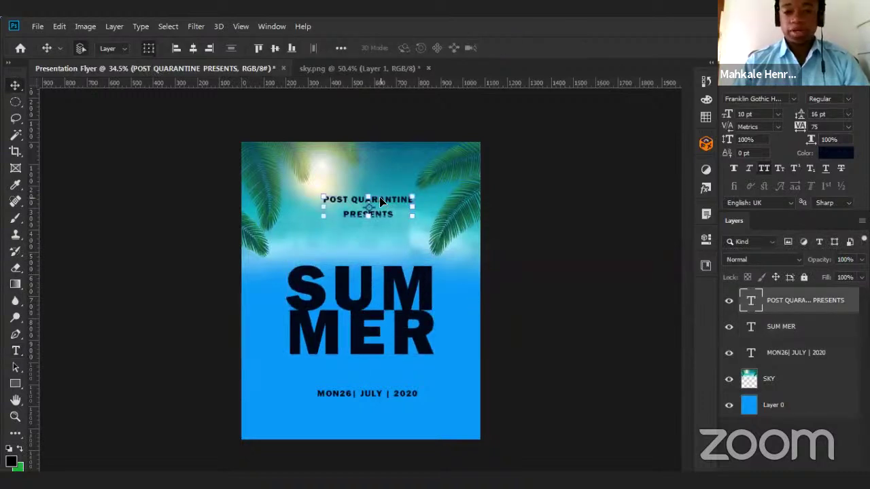
left_click_drag(381, 201, 374, 222)
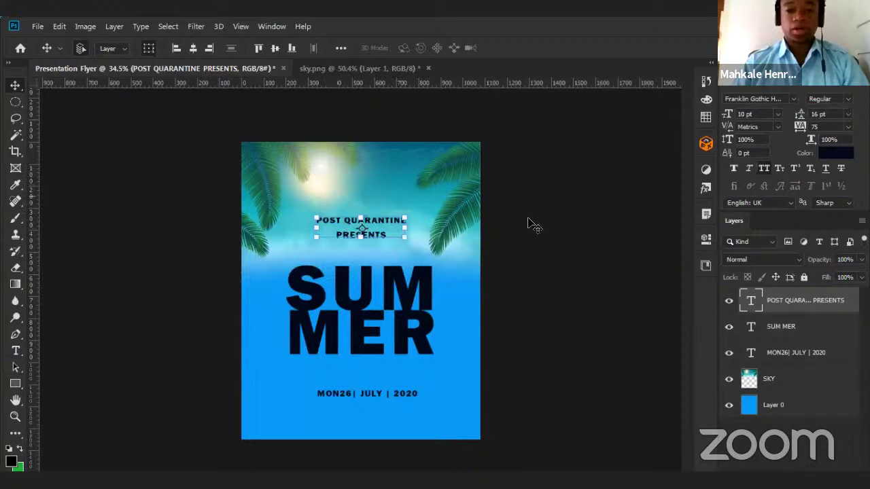
left_click(535, 238)
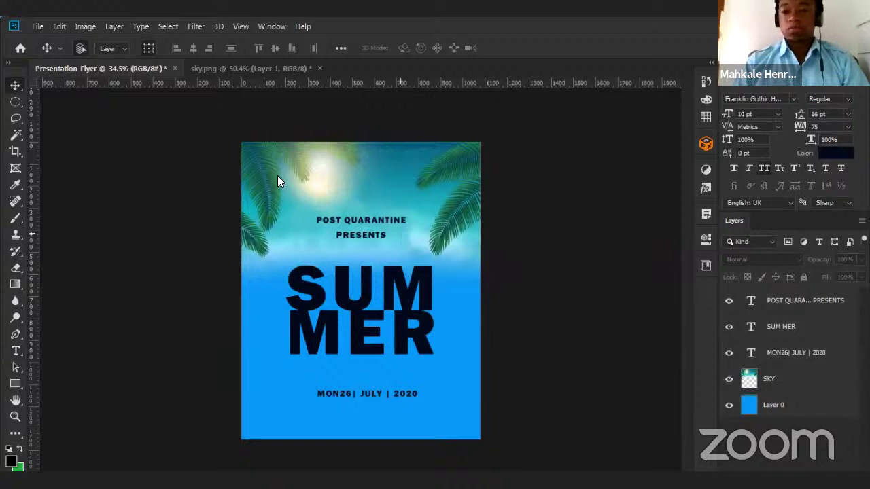
Place the palm-branch image on the flyer, move it to the top edge, and commit.
left_click_drag(299, 192, 322, 183)
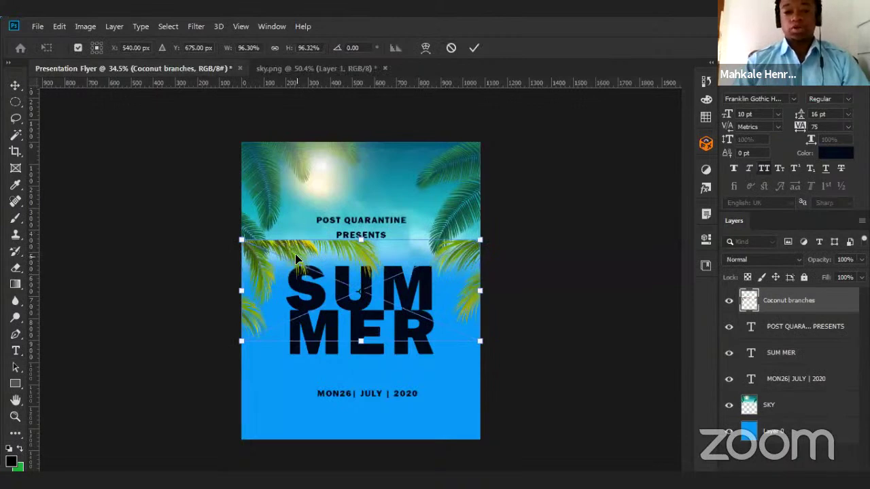
left_click_drag(296, 257, 289, 170)
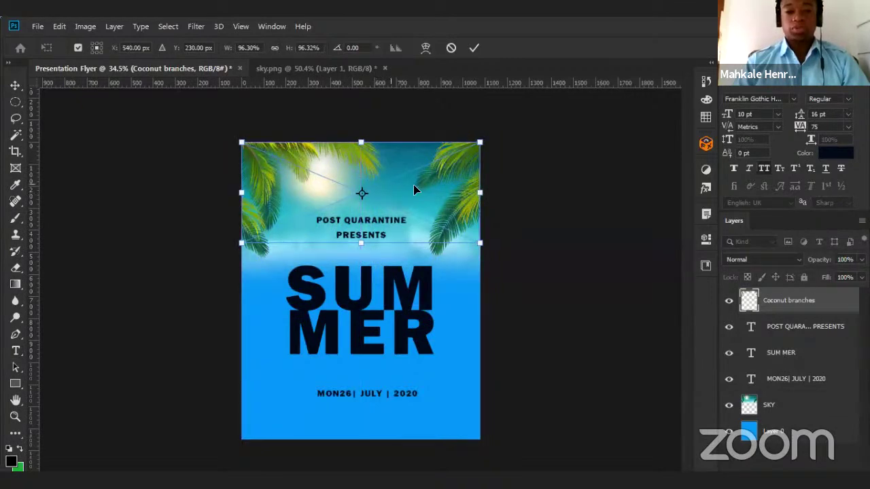
scroll(408, 225, "up", 4)
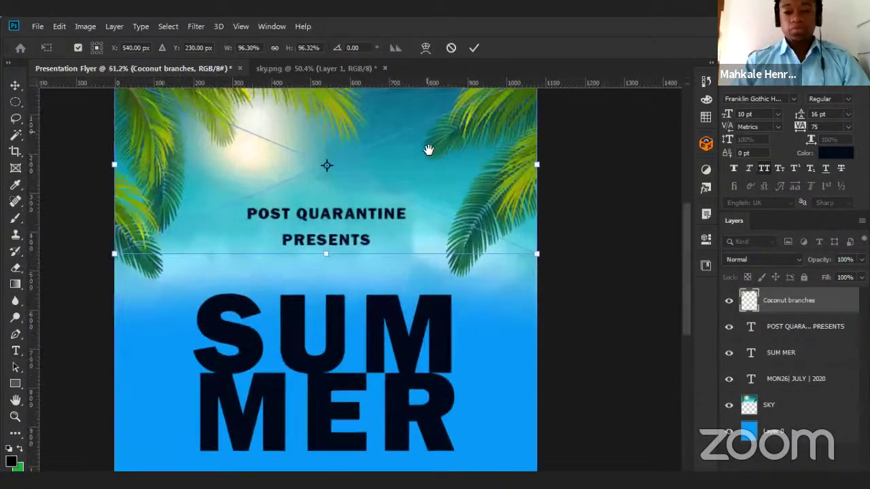
left_click_drag(425, 214, 423, 310)
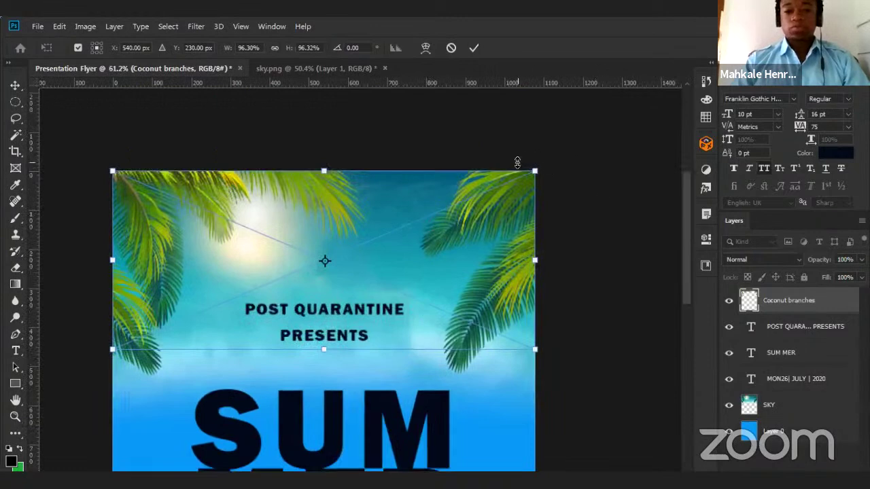
scroll(488, 202, "down", 3)
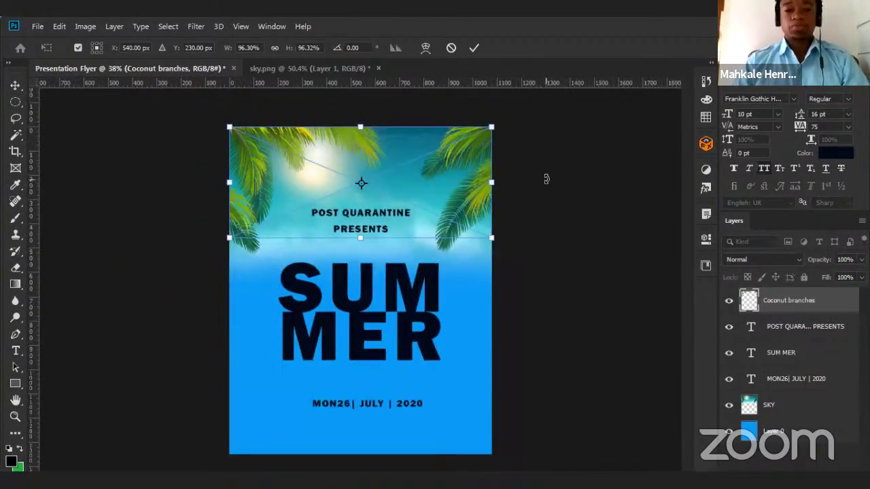
key("Return")
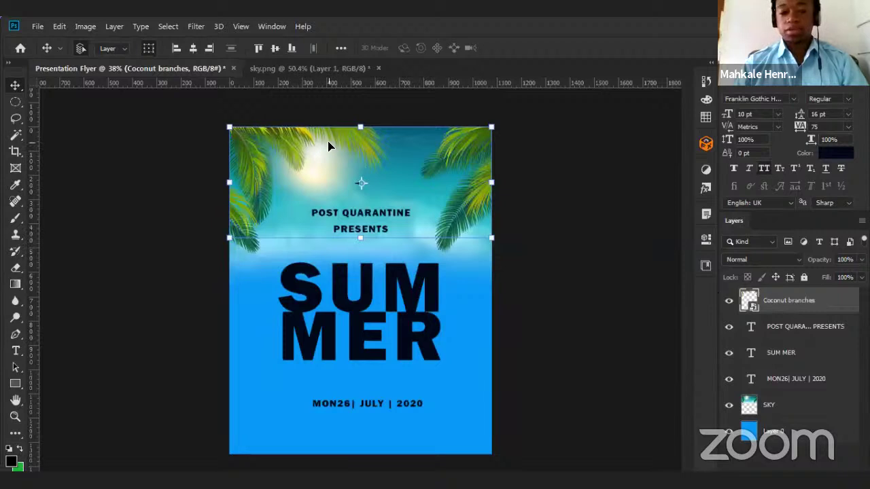
Duplicate the Coconut branches layer with Edit Copy and Paste, then select the SKY layer.
left_click(59, 27)
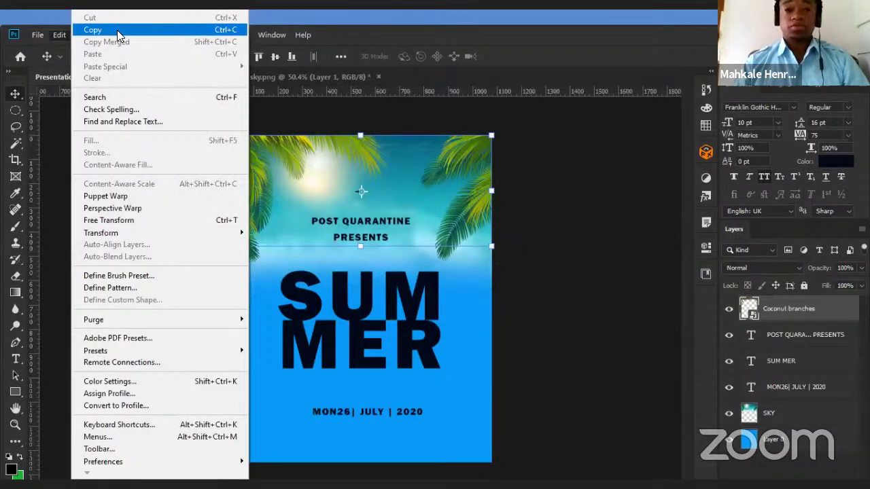
left_click(117, 30)
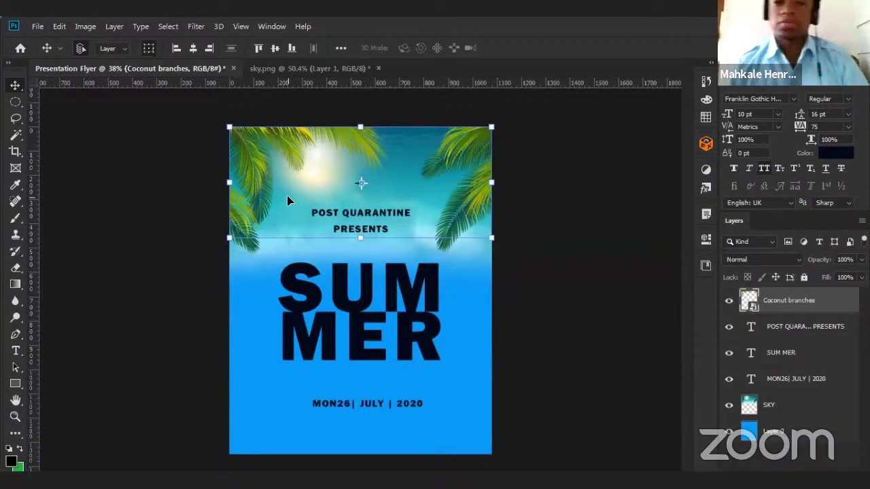
left_click(59, 27)
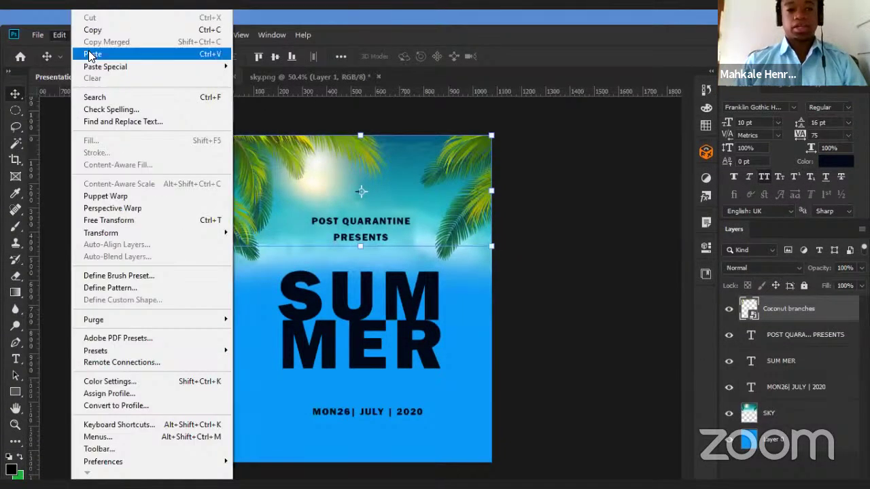
left_click(92, 53)
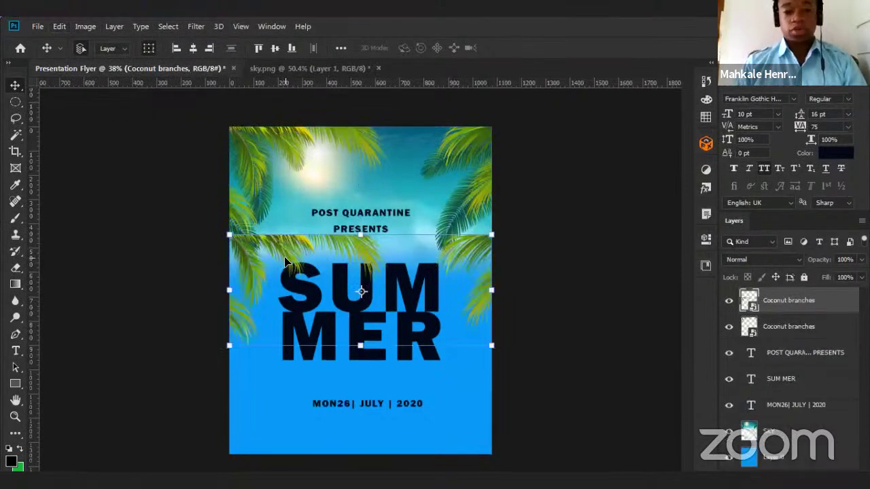
key("alt+bracketleft")
key("alt+bracketleft")
key("alt+bracketleft")
key("alt+bracketleft")
key("alt+bracketleft")
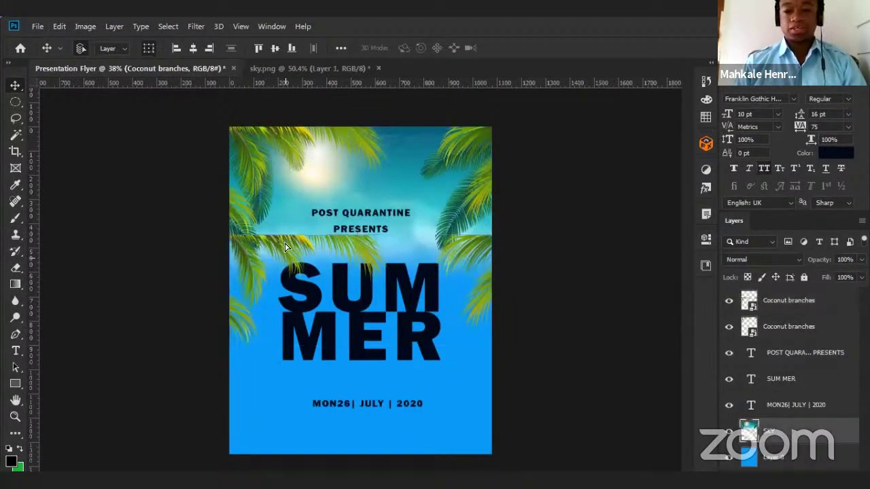
mouse_move(288, 248)
left_mouse_down()
mouse_move(288, 231)
mouse_move(294, 264)
left_mouse_up()
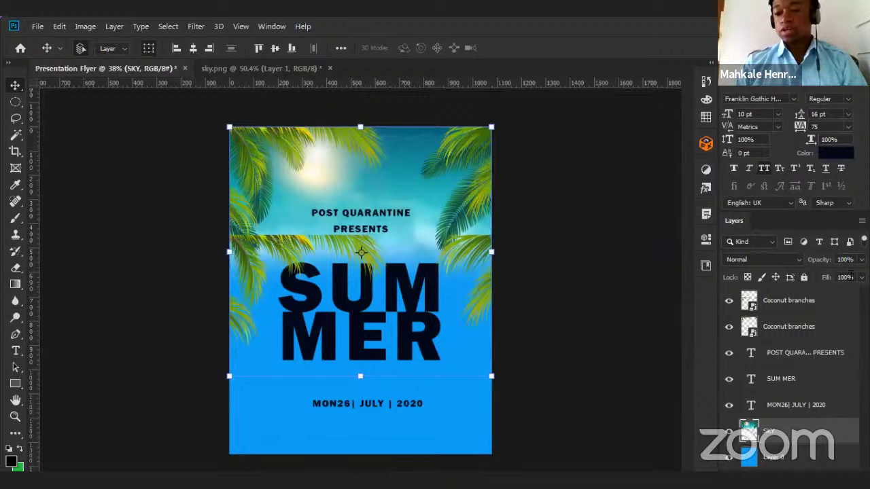
Lock SKY, then snap Layer 0 to the canvas top and lock it too.
left_click(805, 277)
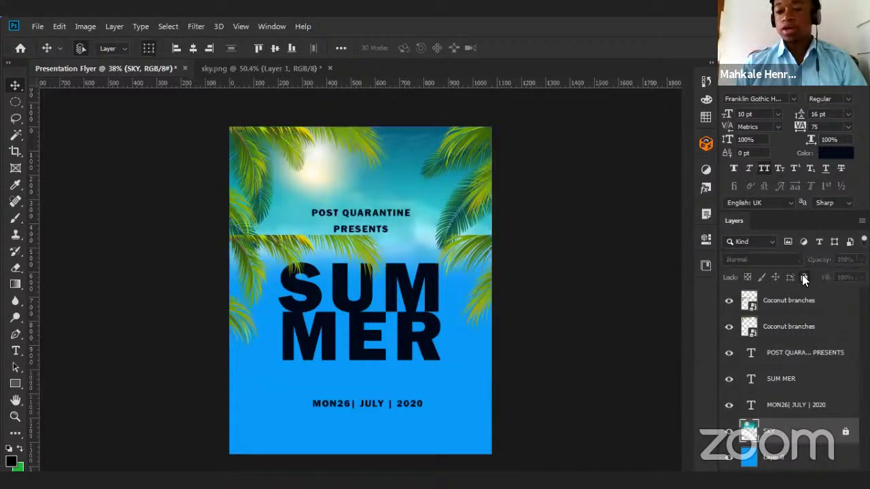
mouse_move(399, 213)
left_mouse_down()
mouse_move(392, 183)
mouse_move(410, 200)
mouse_move(408, 210)
mouse_move(389, 214)
left_mouse_up()
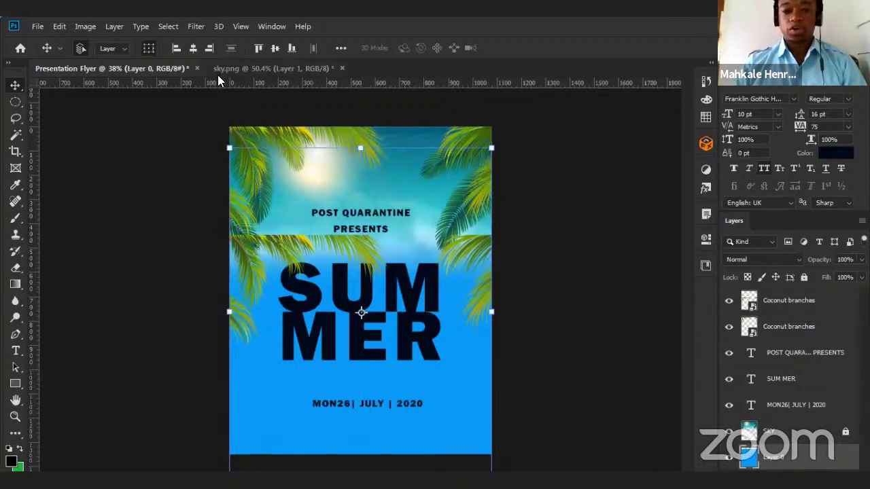
left_click(259, 48)
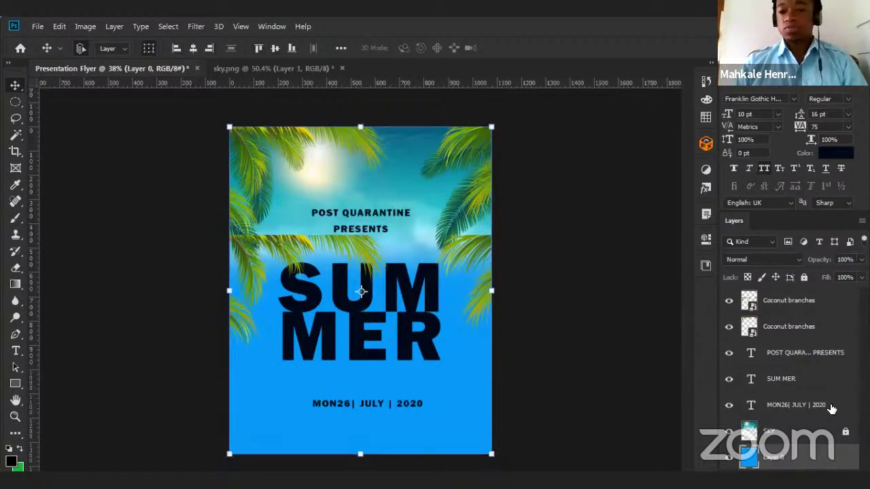
left_click(803, 278)
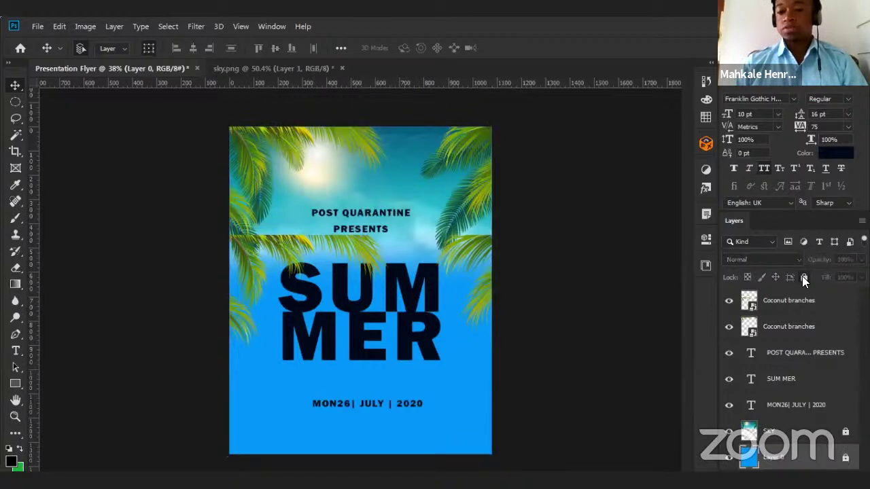
left_click(253, 263)
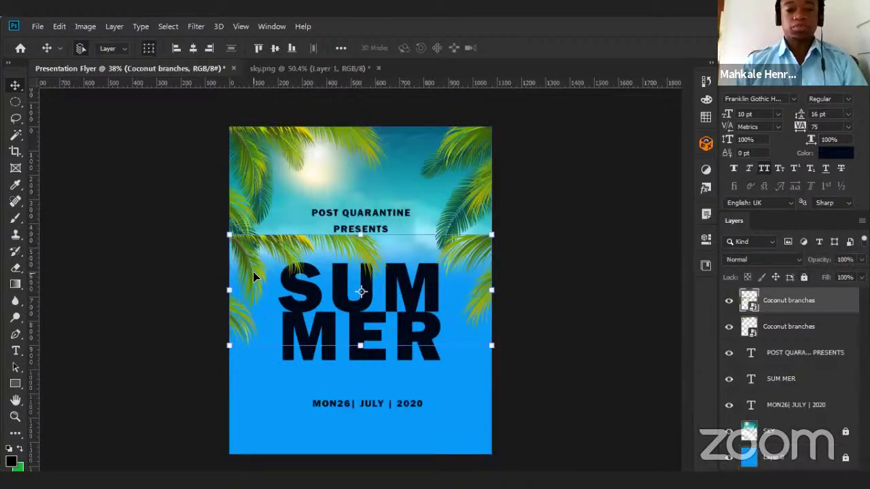
Drag another copy of the palm image mid-flyer as a third Coconut branches layer.
left_click_drag(253, 272, 293, 135)
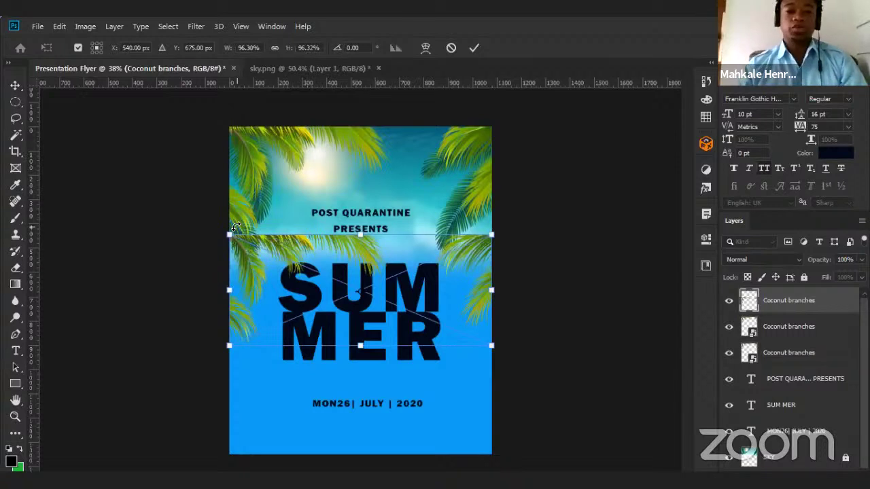
Close sky.png without saving, cancel the third palm placement, and fit the flyer on screen.
left_click(376, 68)
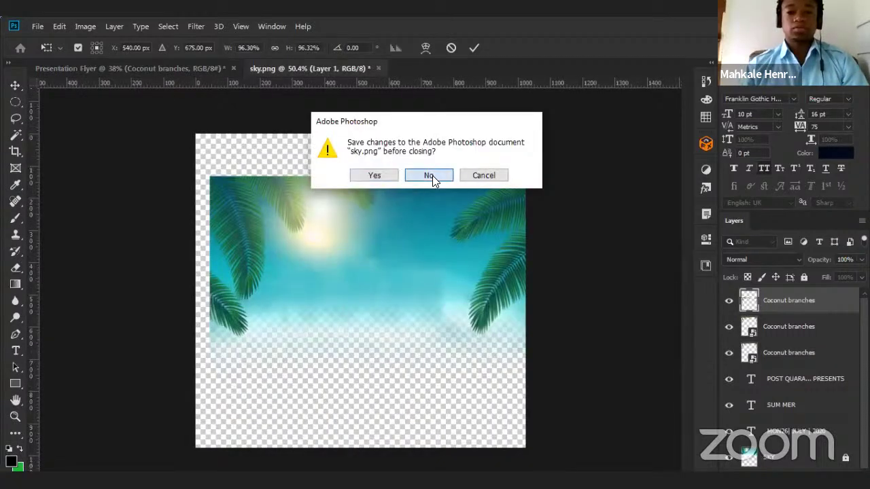
left_click(432, 176)
key("Escape")
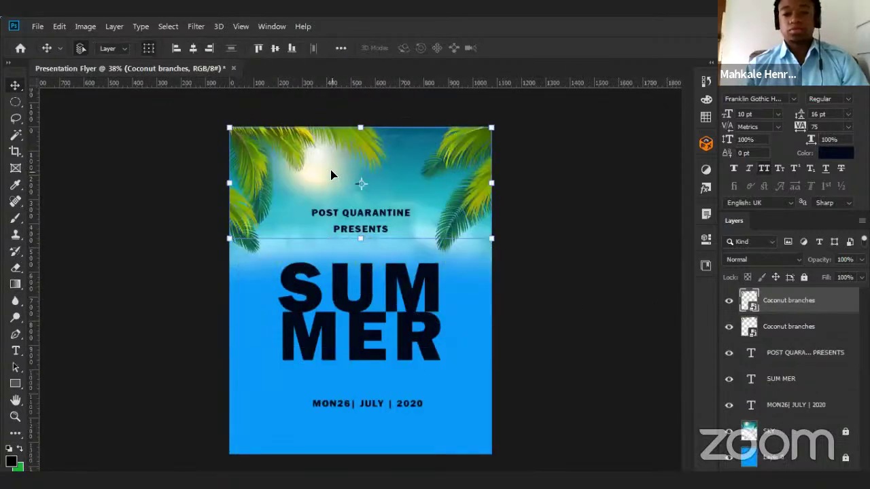
key("ctrl+0")
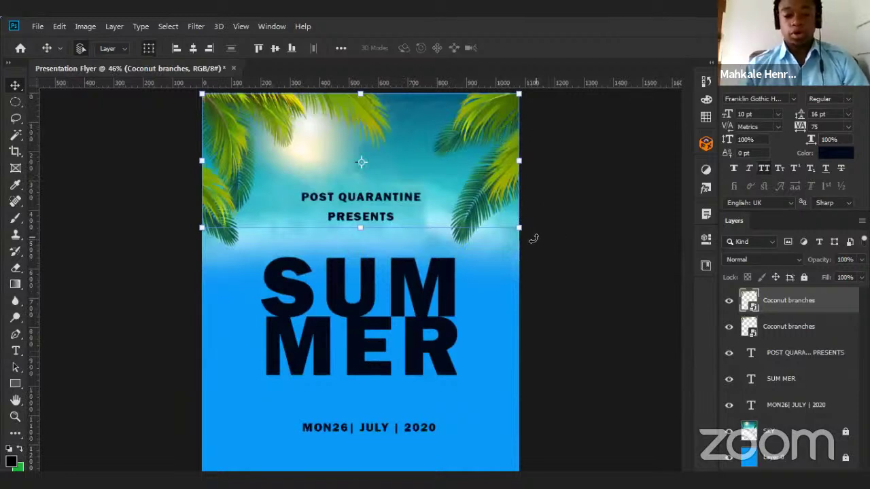
Lock the second (lower) Coconut branches layer with Lock All.
left_click(823, 325)
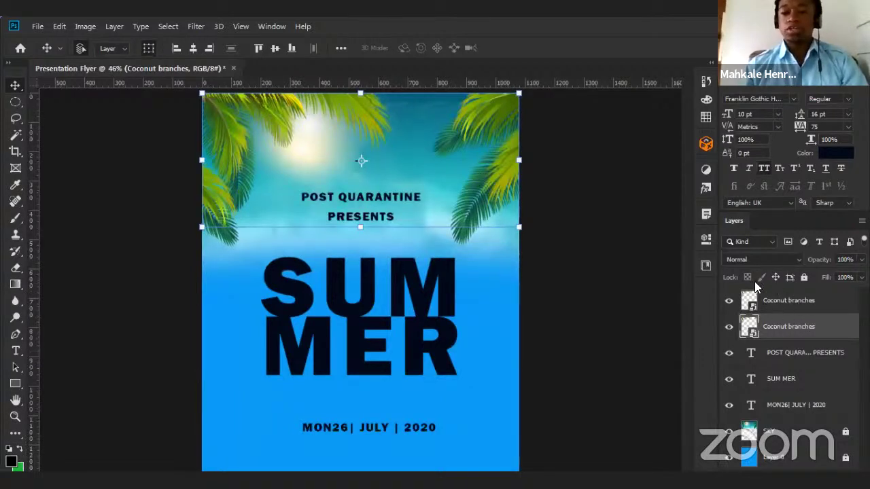
left_click(815, 304)
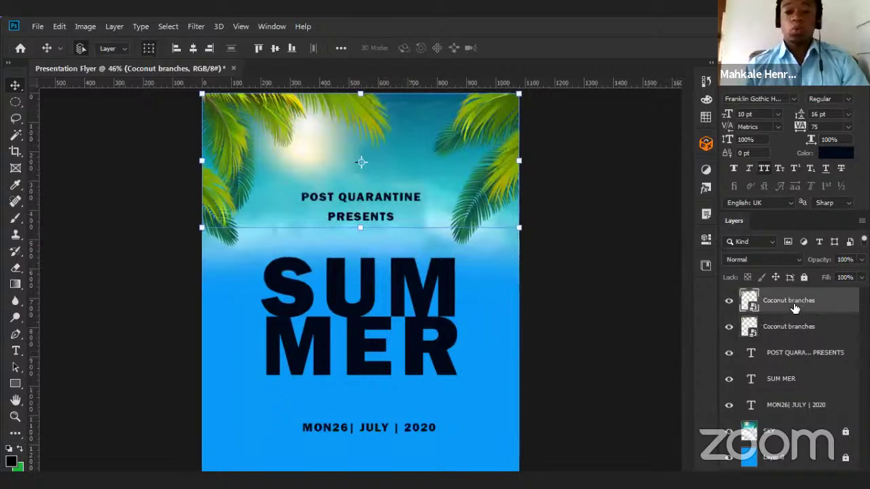
left_click(802, 328)
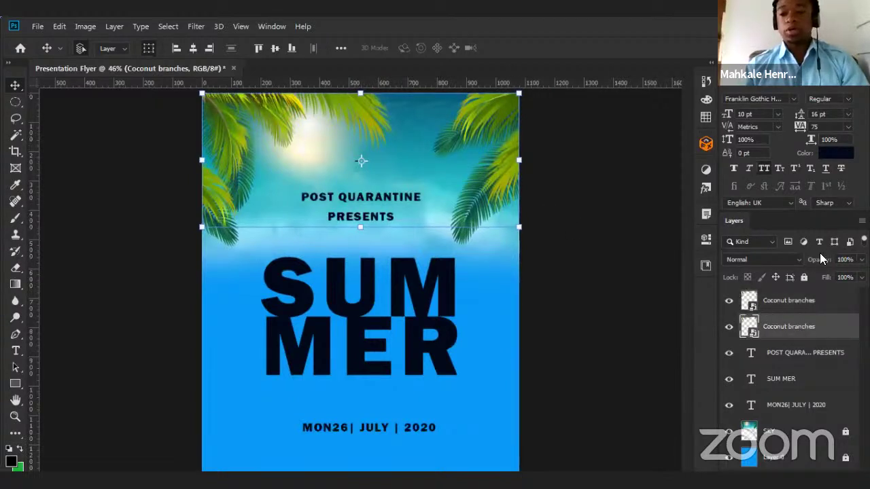
left_click(804, 277)
left_click(803, 302)
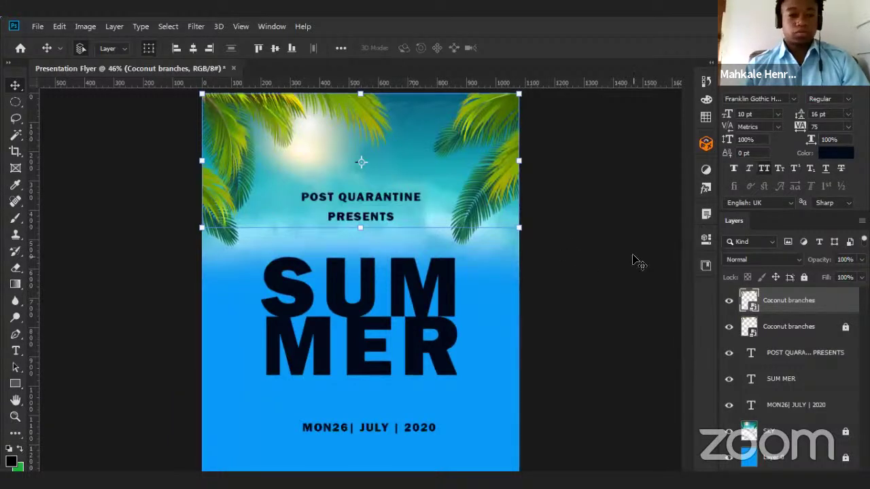
left_click(774, 431)
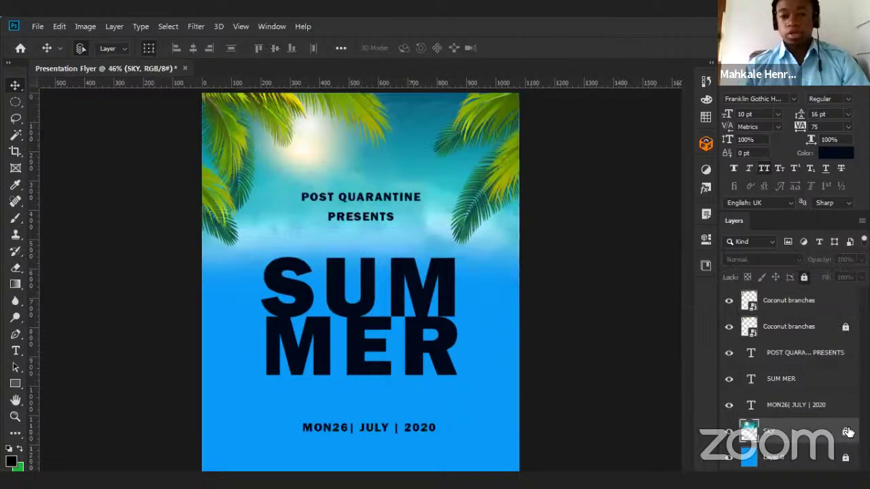
Unlock SKY and try moving it to the top of the layer stack, then back near the bottom.
left_click(846, 433)
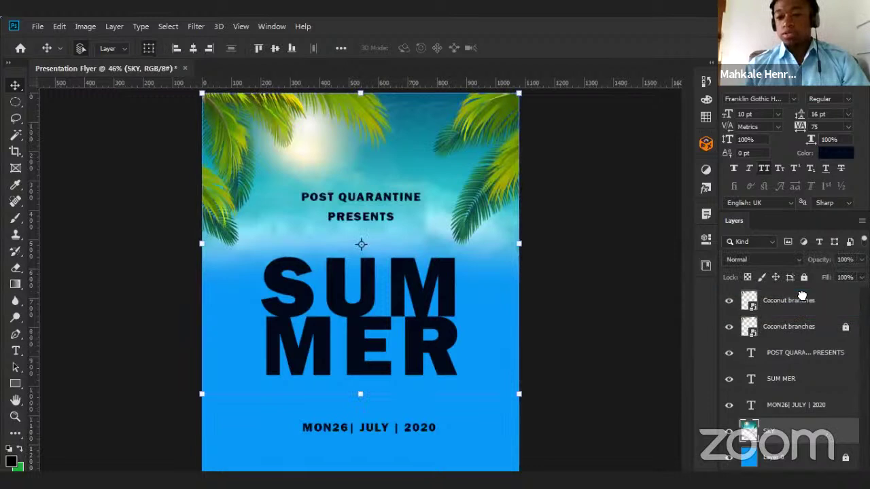
left_click_drag(802, 297, 802, 299)
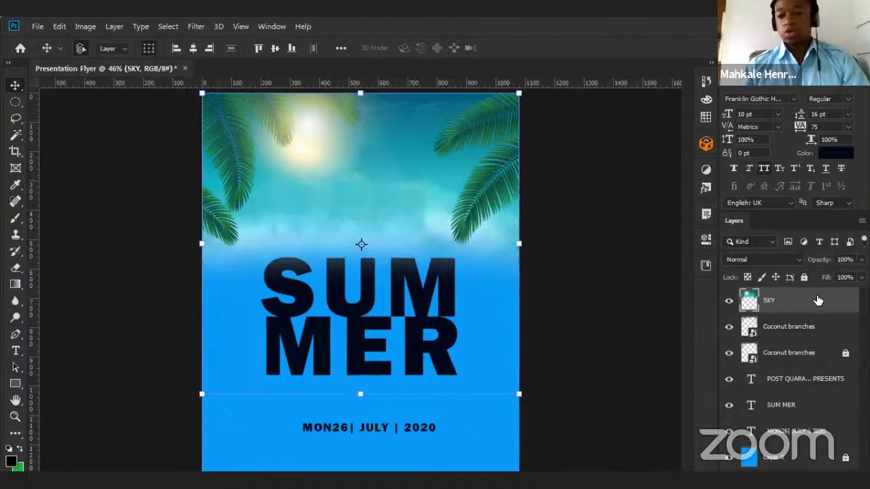
left_click_drag(798, 301, 795, 438)
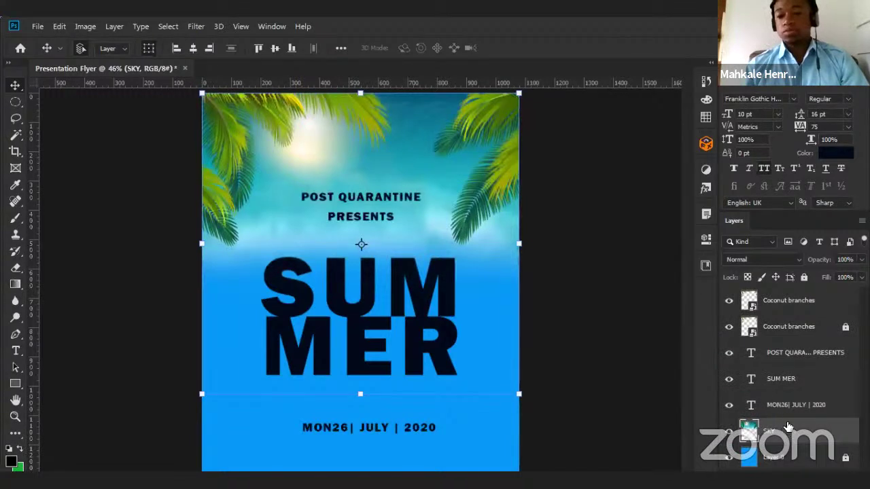
left_click_drag(790, 428, 790, 303)
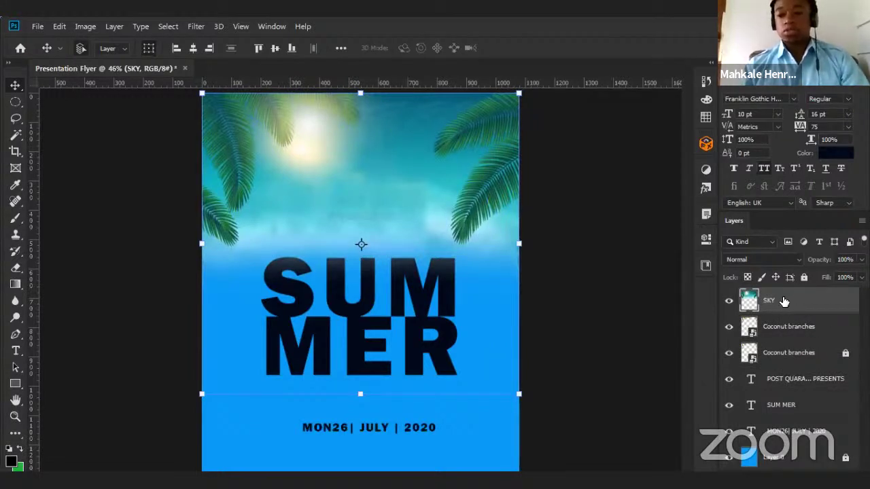
left_click_drag(793, 303, 799, 449)
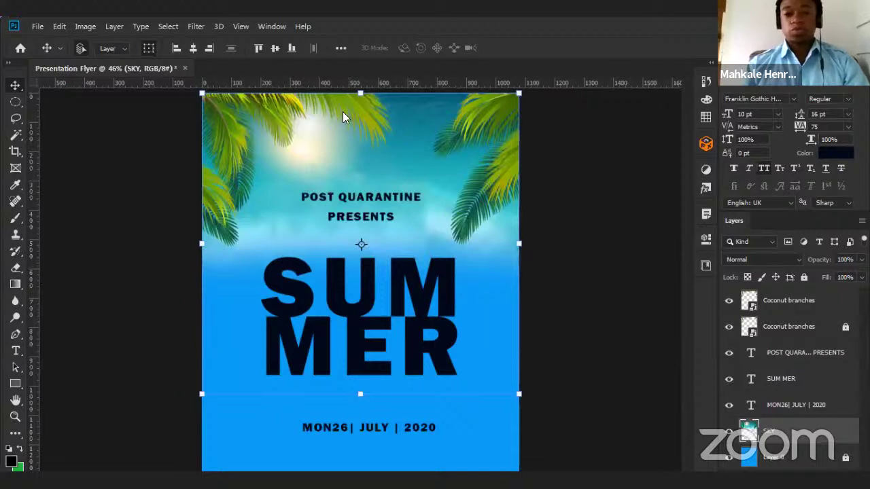
Lock the SKY background layer again with Lock All.
left_click(363, 113)
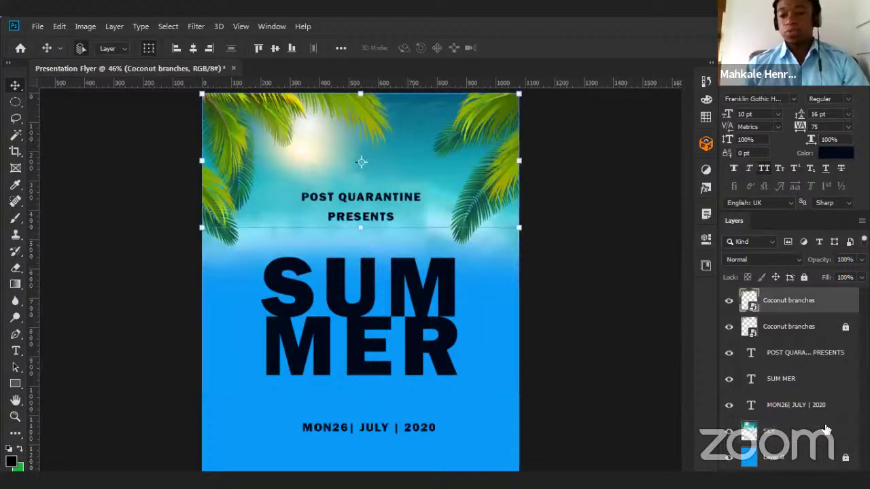
left_click(360, 161)
left_click(804, 277)
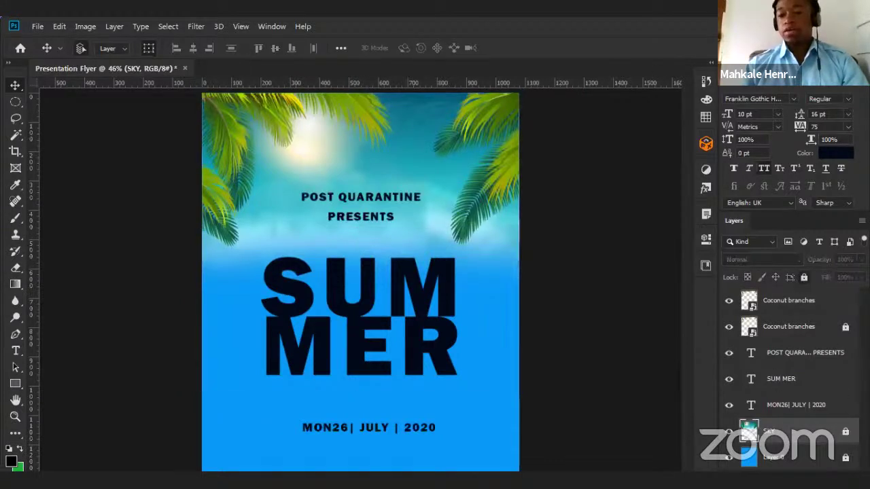
left_click(360, 115)
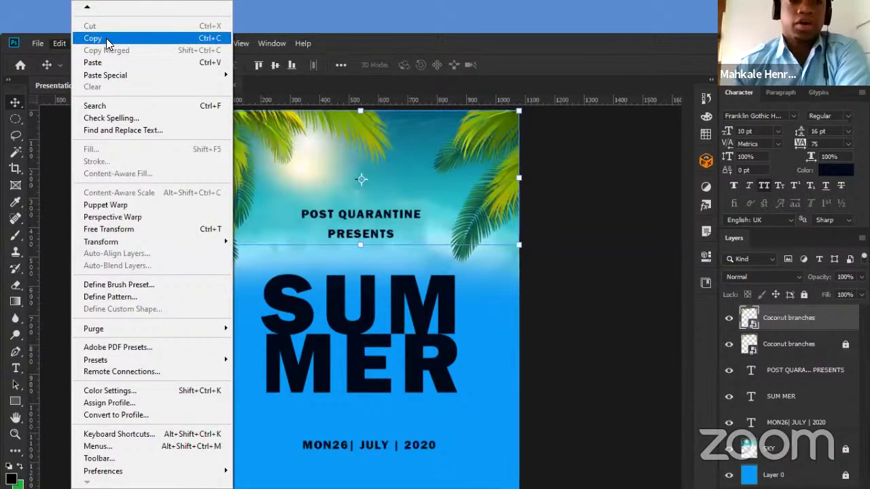
left_click(95, 38)
left_click(59, 26)
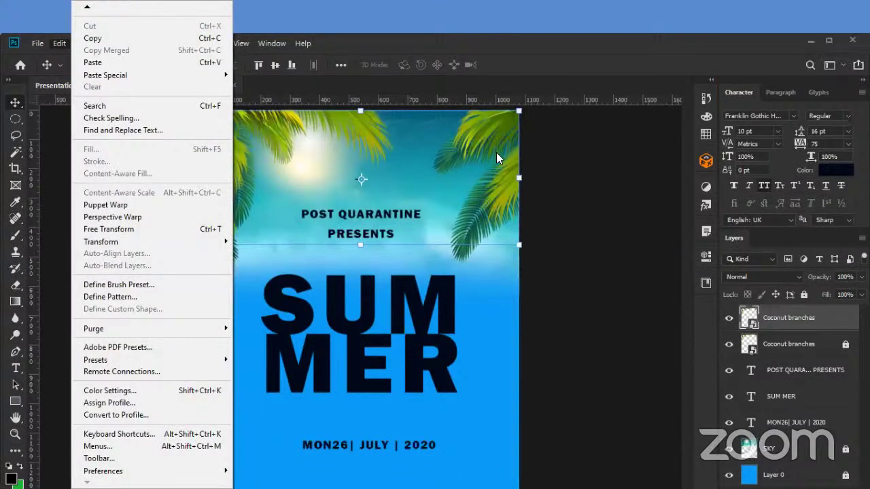
left_click(569, 170)
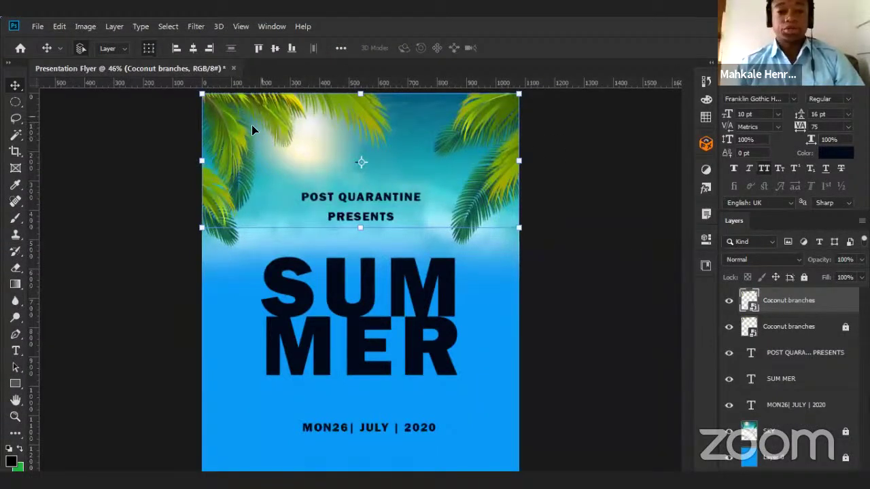
left_click(274, 136)
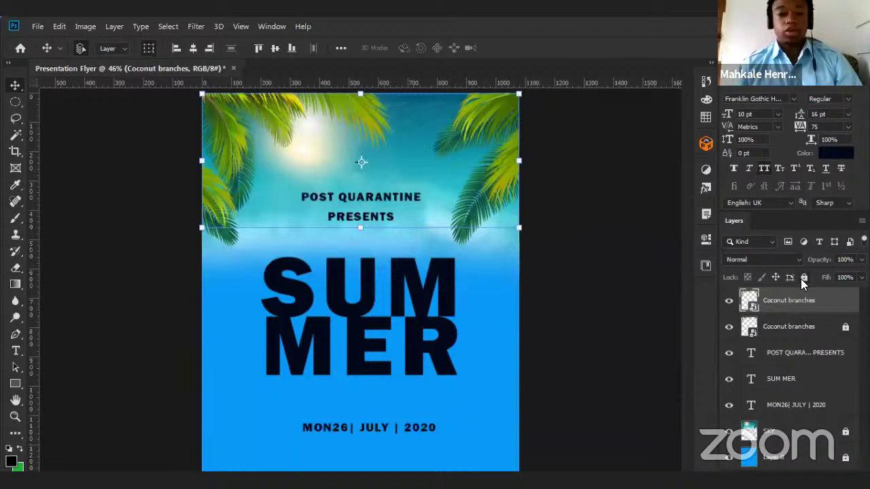
left_click(813, 329)
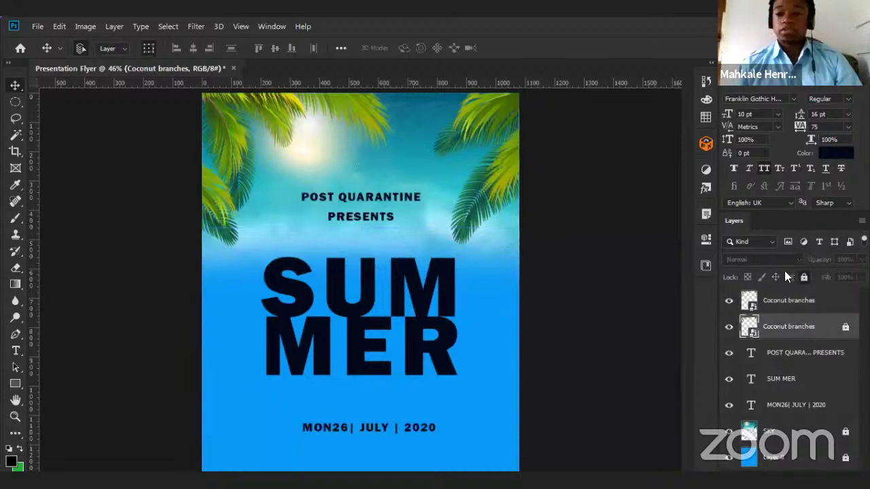
left_click(845, 327)
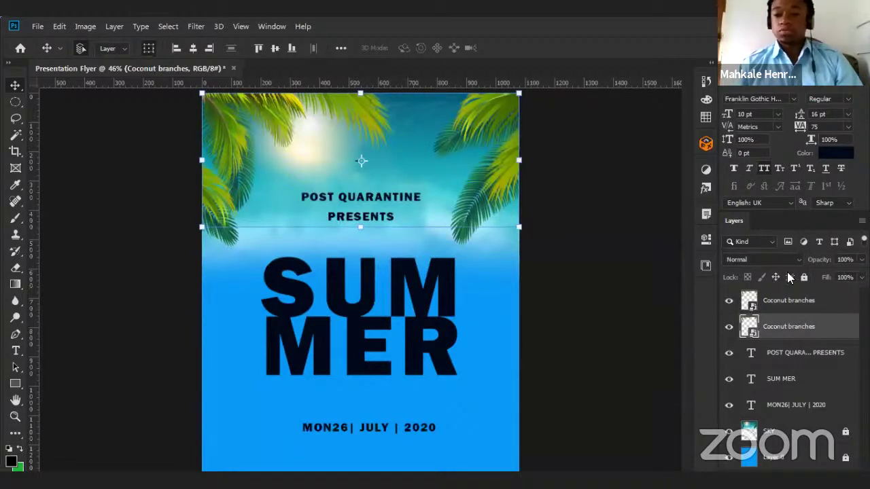
left_click(804, 278)
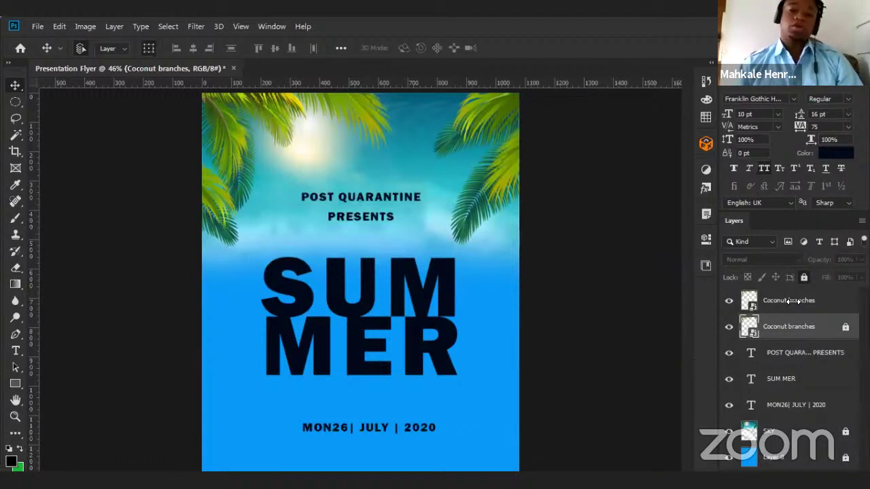
left_click(793, 301)
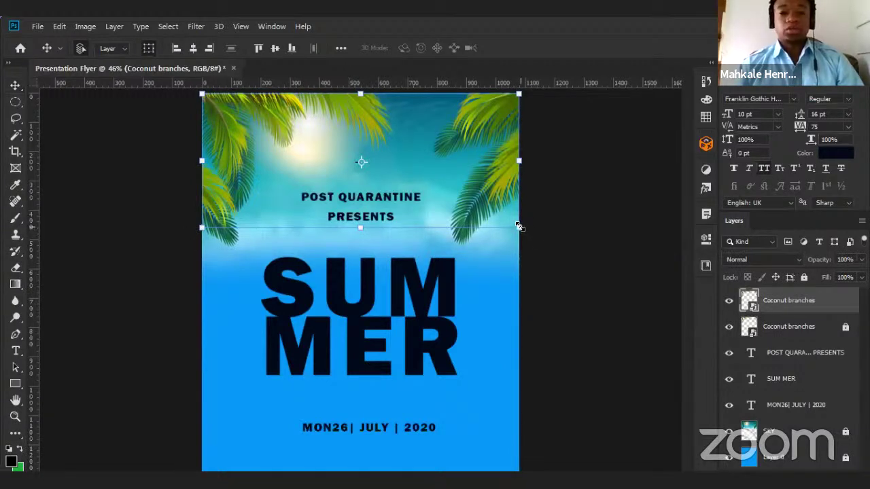
Scale the top Coconut branches layer to about 157%, commit, and save the flyer.
left_click_drag(519, 226, 654, 317)
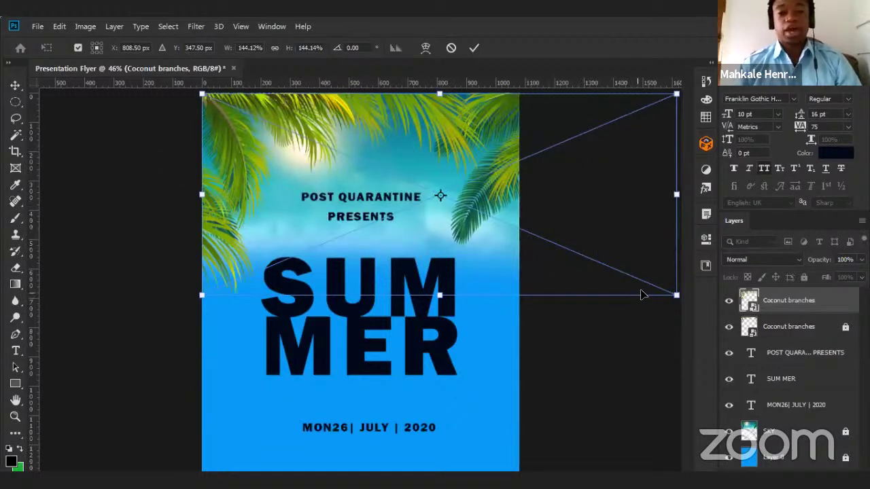
left_click_drag(719, 311, 720, 315)
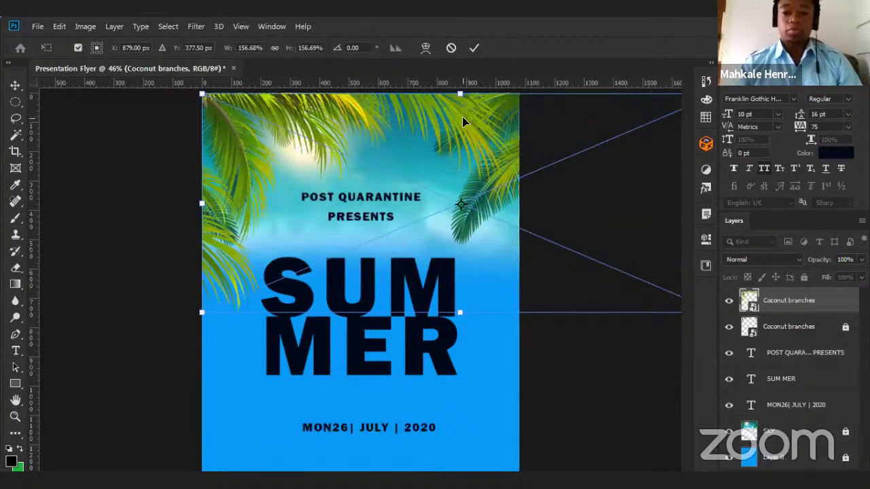
key("Return")
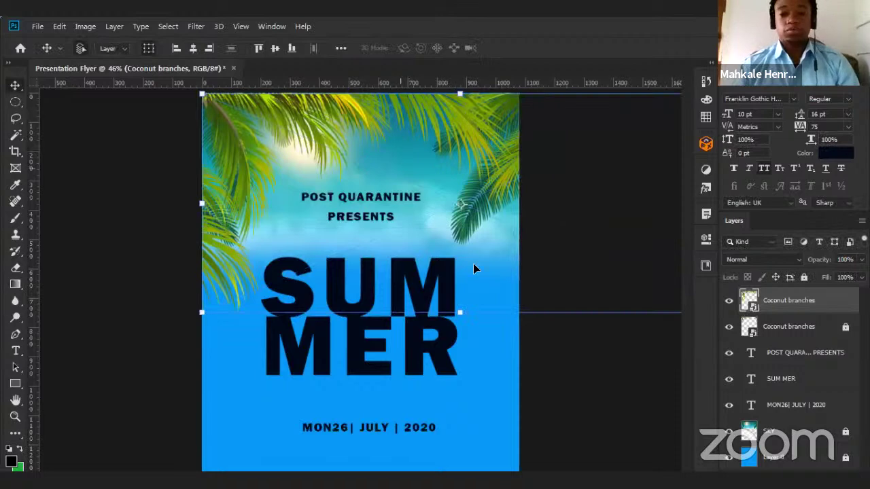
key("ctrl+s")
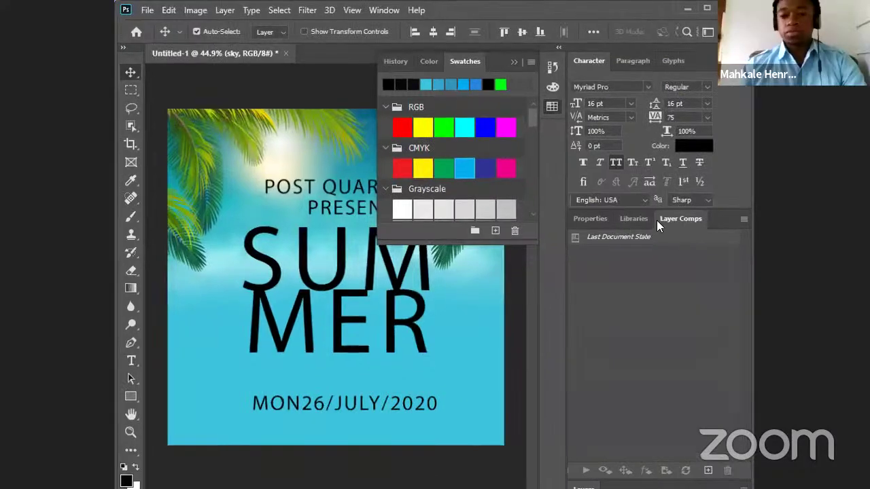
Collapse Swatches and close the Layer Comps and Layers panel groups.
left_click(667, 219)
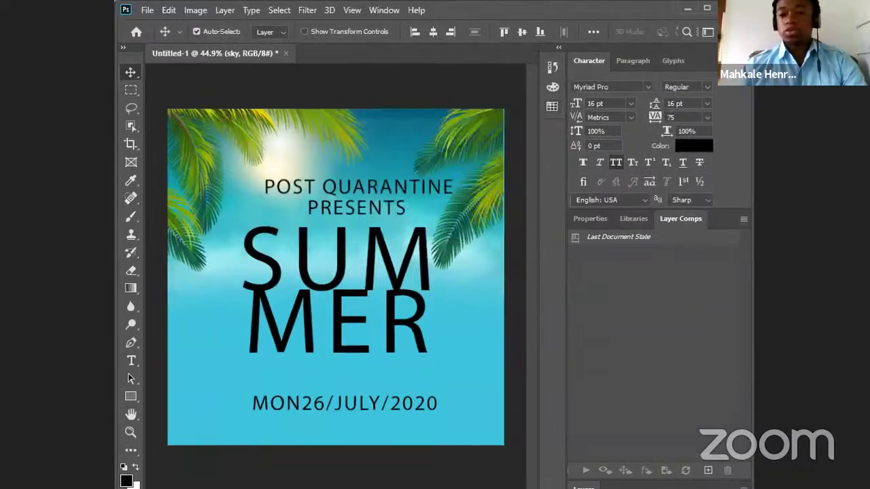
left_click(743, 220)
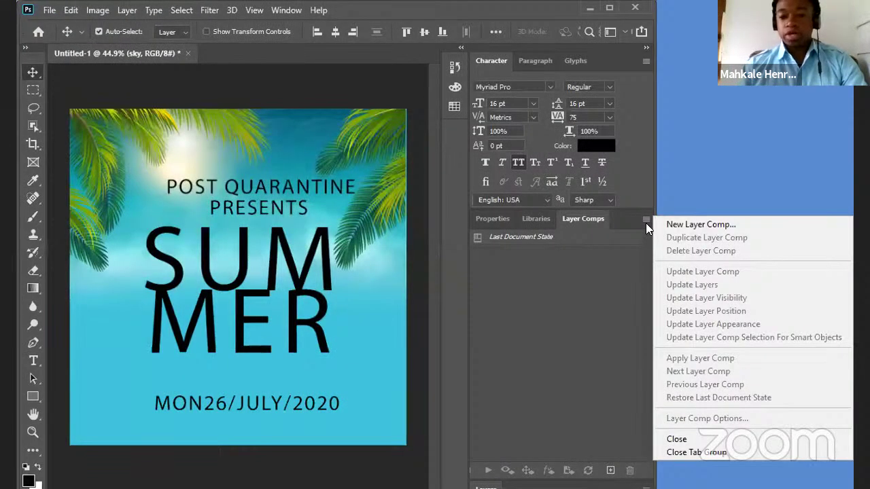
left_click(711, 457)
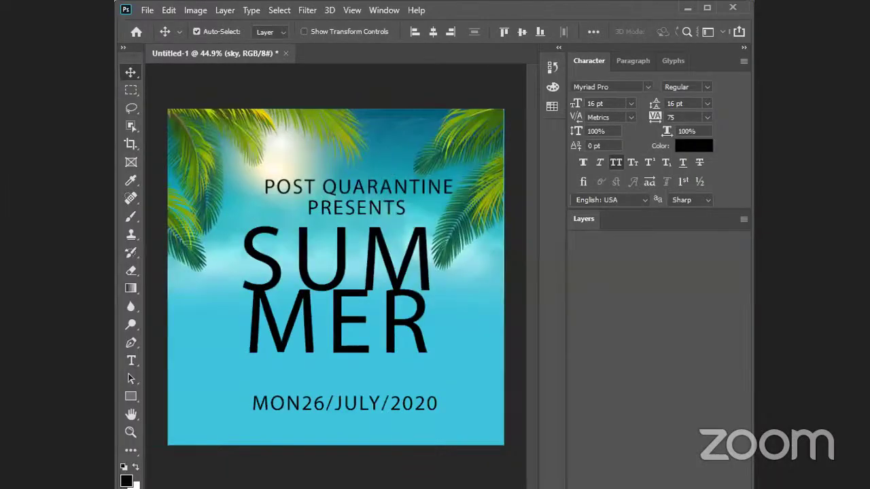
left_click(744, 219)
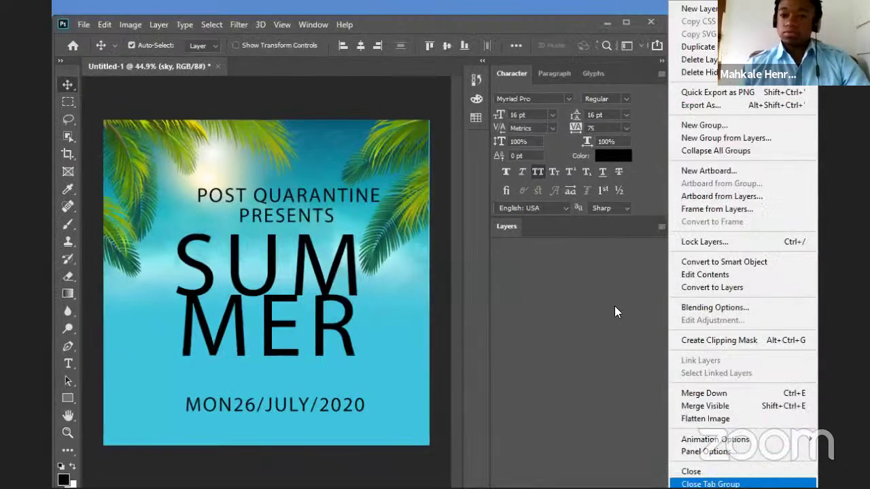
left_click(710, 484)
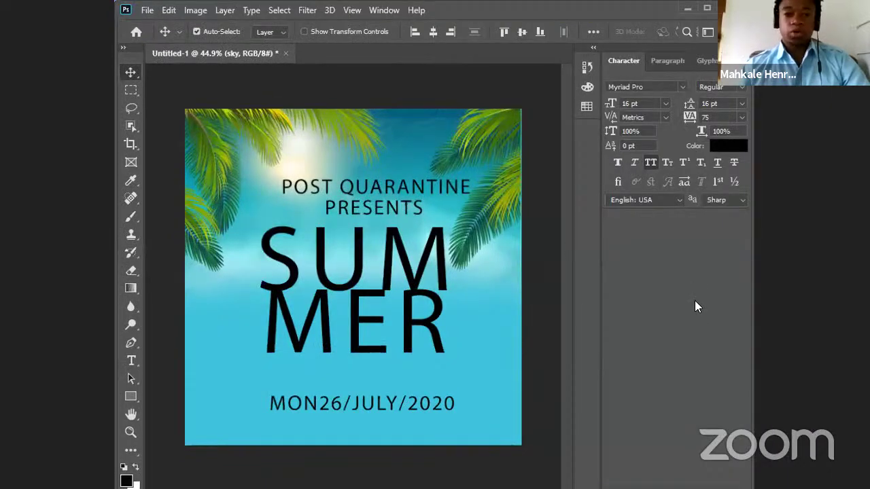
Restore the Layers panel via Window > Layers, scroll its list, and maximize Photoshop.
left_click(384, 10)
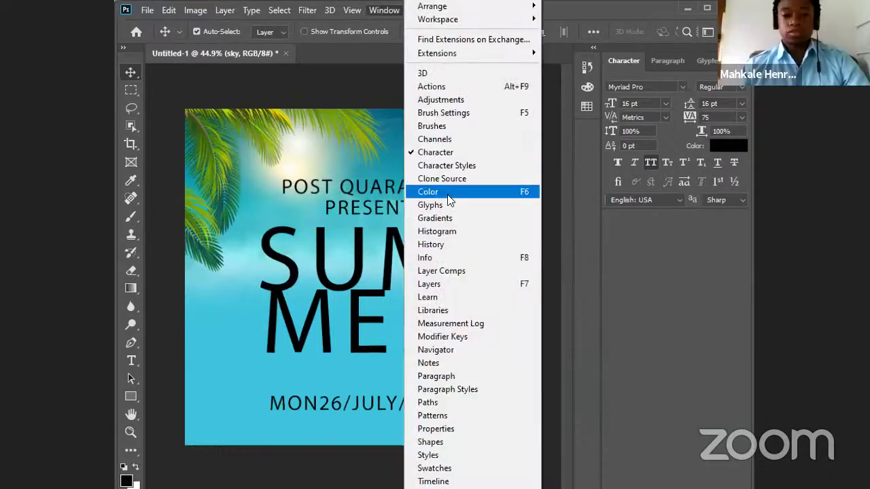
left_click(463, 284)
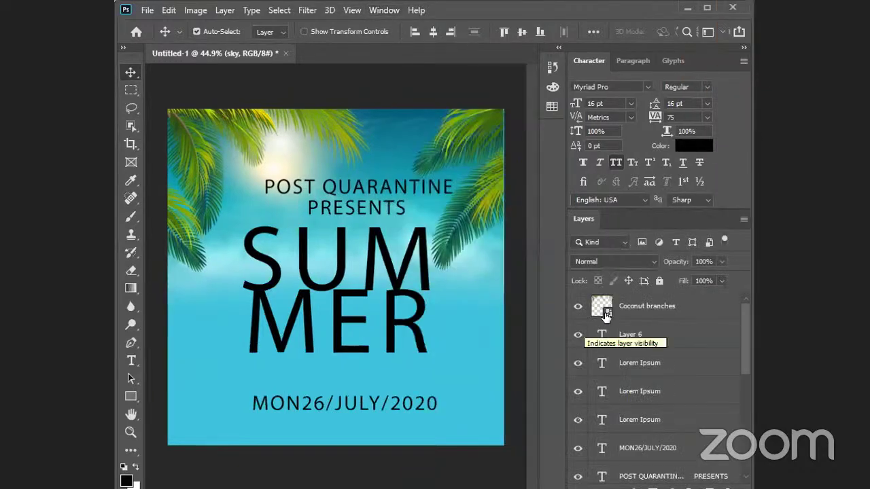
scroll(642, 367, "down", 2)
scroll(647, 370, "up", 2)
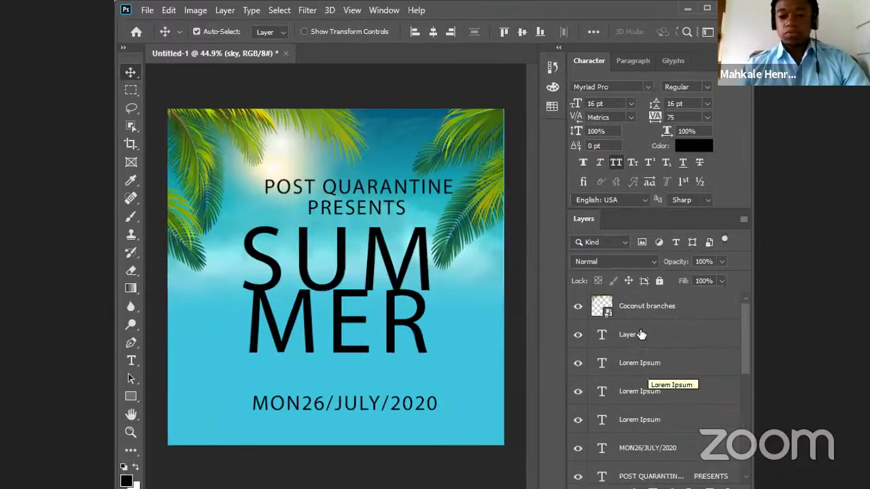
scroll(646, 376, "down", 5)
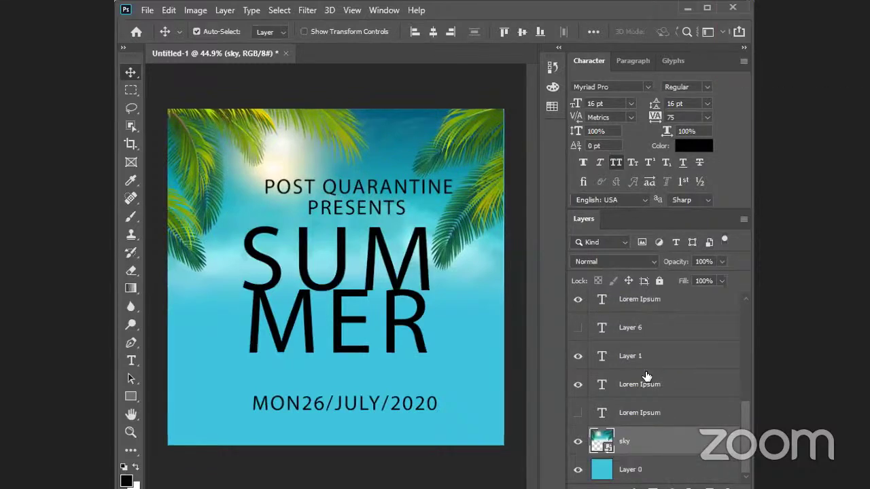
scroll(646, 328, "up", 5)
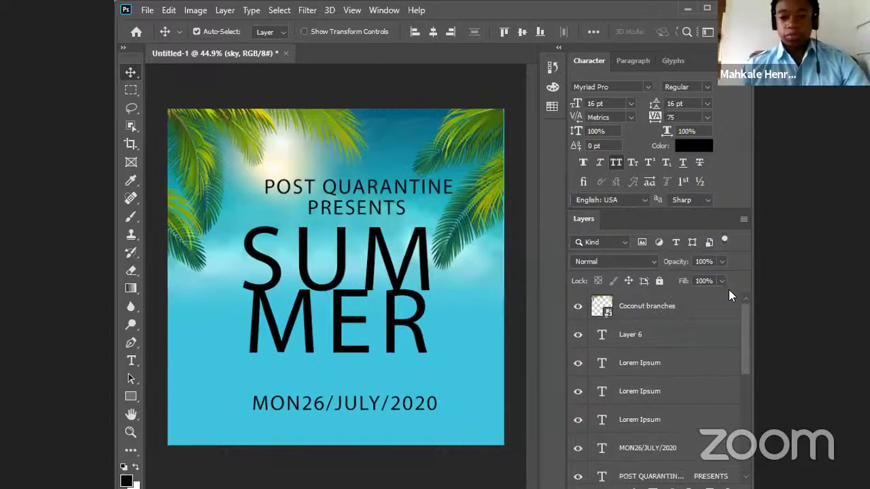
key("super+Up")
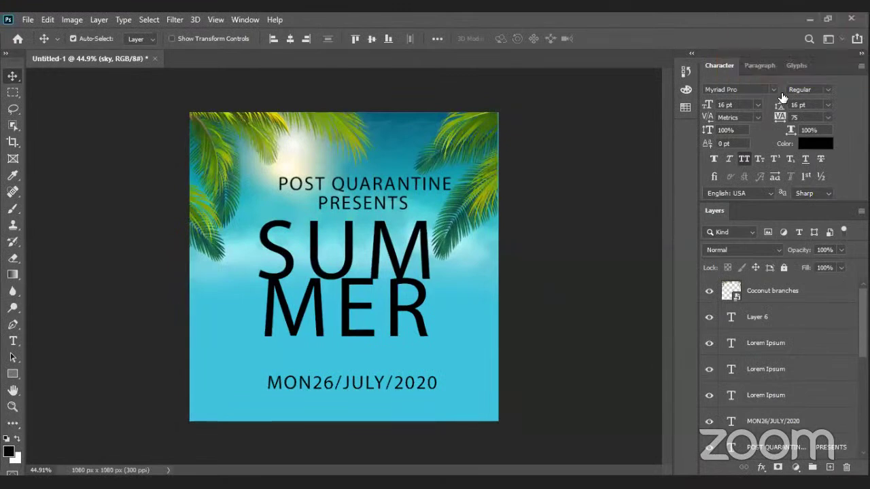
With Coconut branches selected, enable Move tool Auto-Select and reopen the crop frame.
left_click(758, 298)
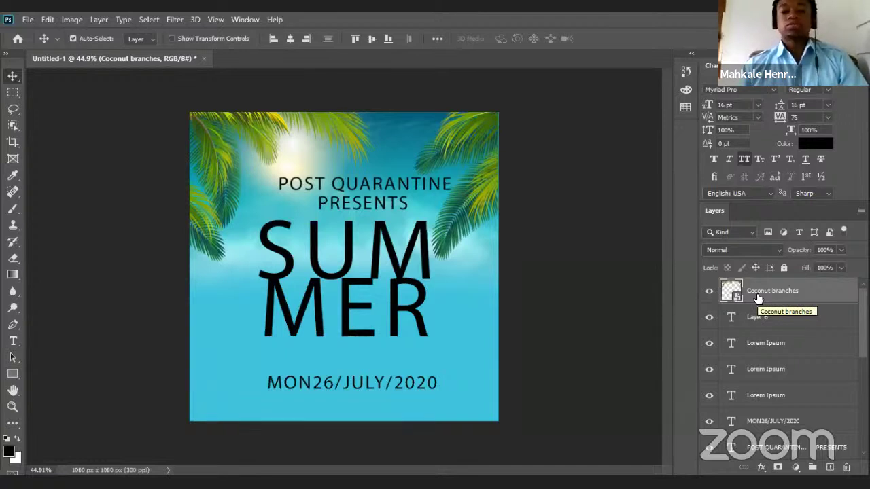
key("c")
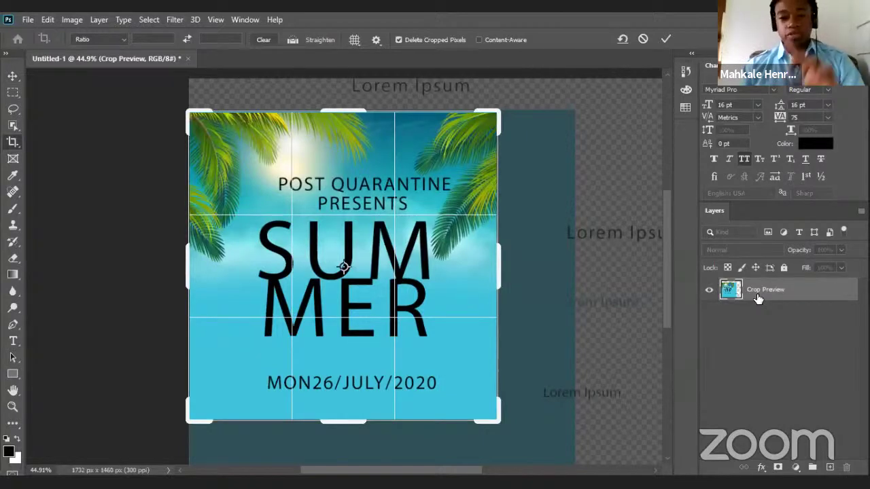
left_click(758, 293)
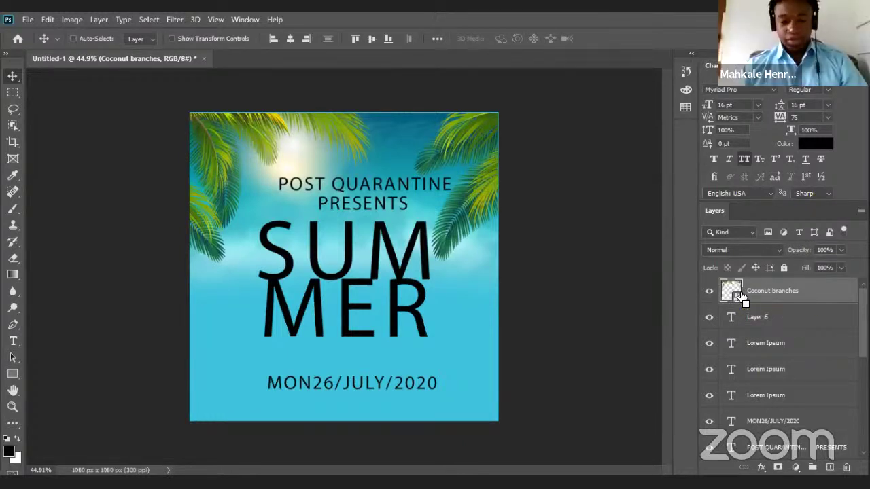
key("ctrl")
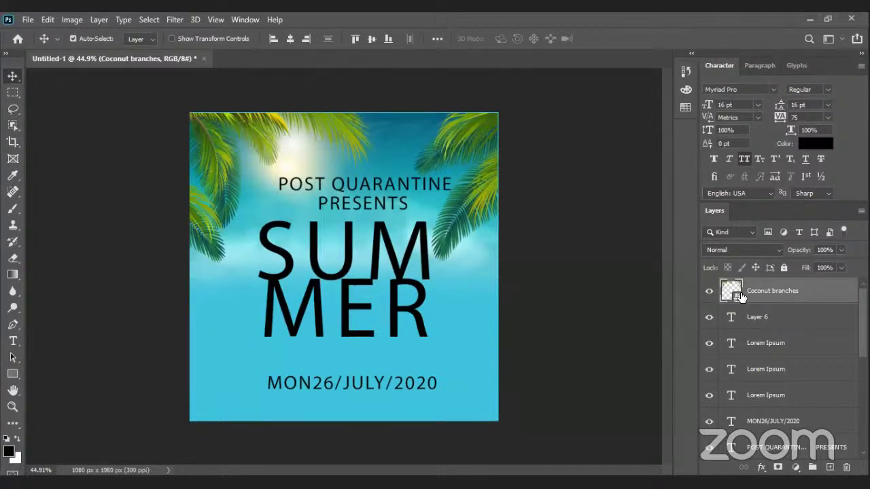
key("c")
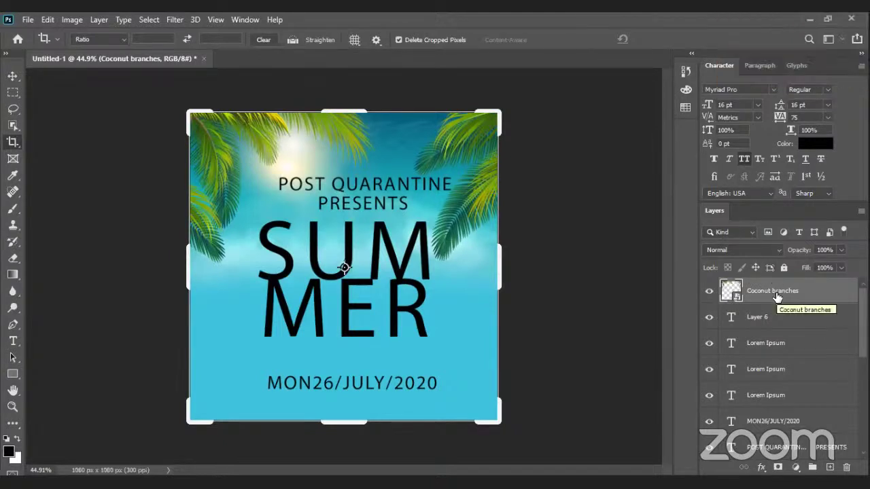
Paste a duplicate Coconut branches layer and lock the lower copy.
key("ctrl+v")
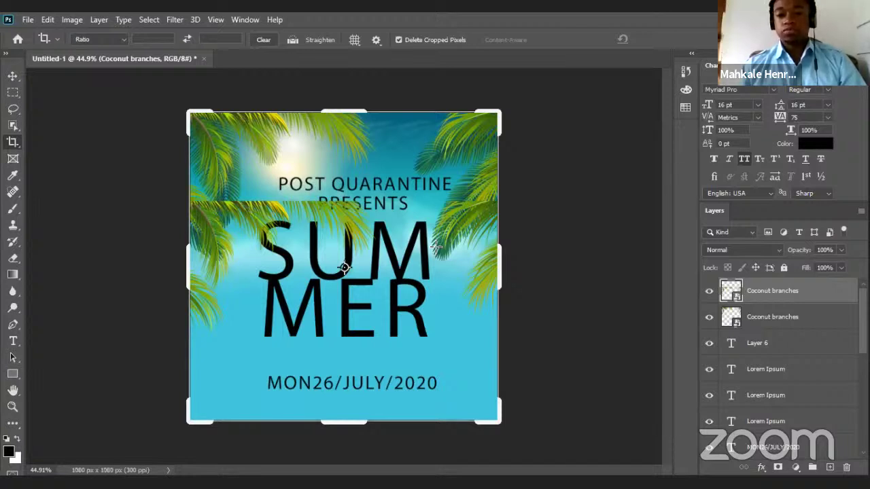
left_click(781, 328)
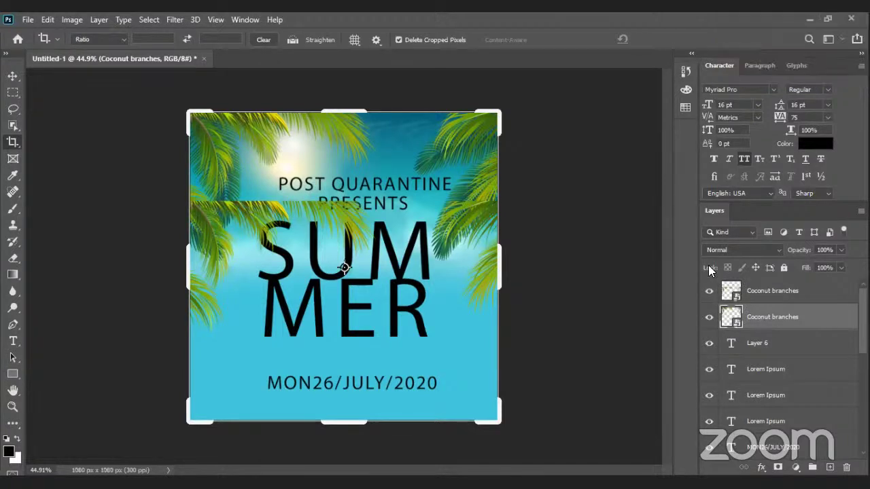
left_click(784, 268)
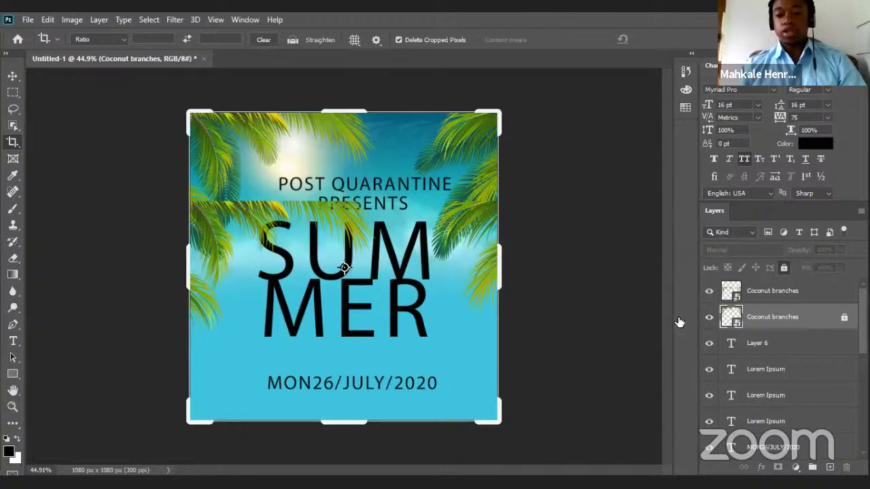
left_click(771, 294)
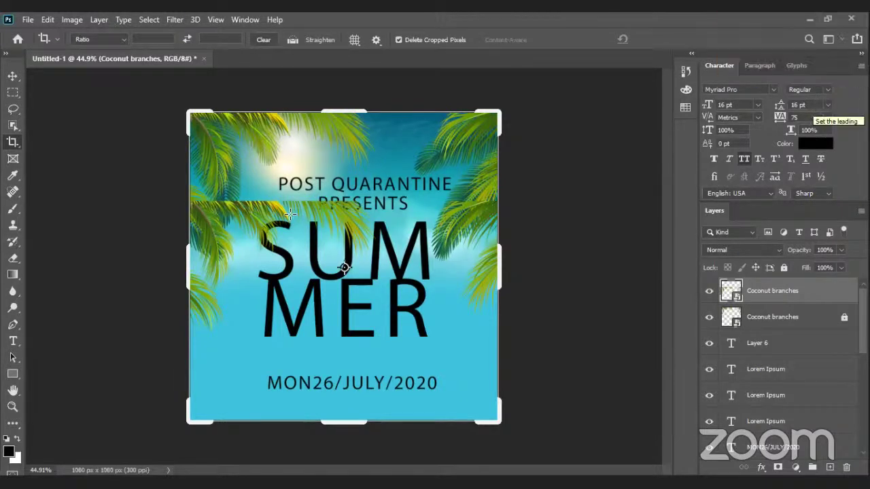
Nudge the image inside the crop box and commit the crop to 1734 × 1207 px.
left_click(255, 206)
left_click_drag(257, 203, 230, 202)
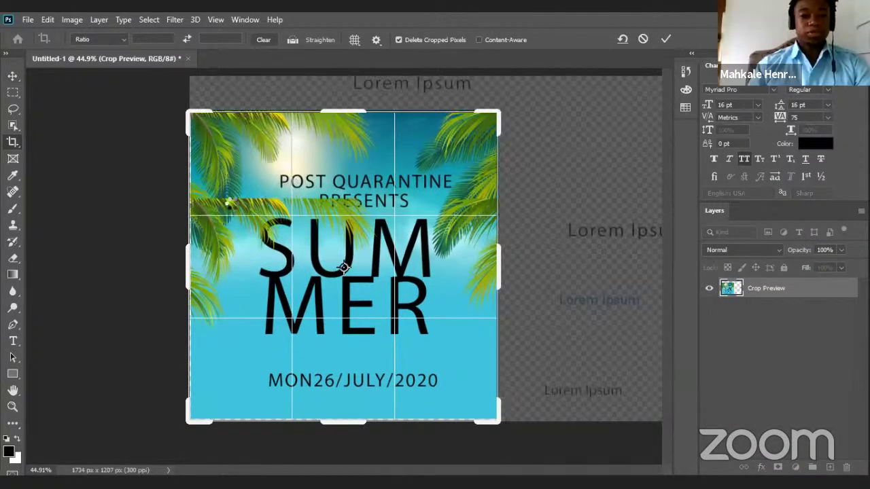
key("Return")
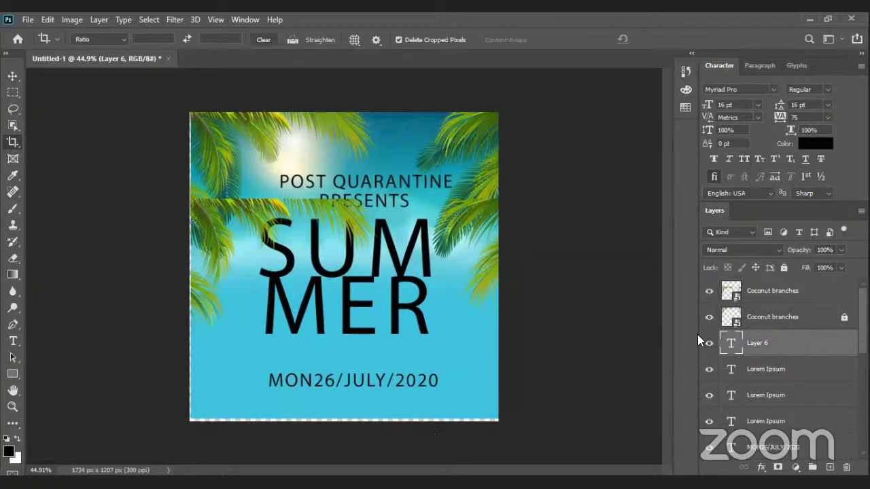
left_click(768, 295)
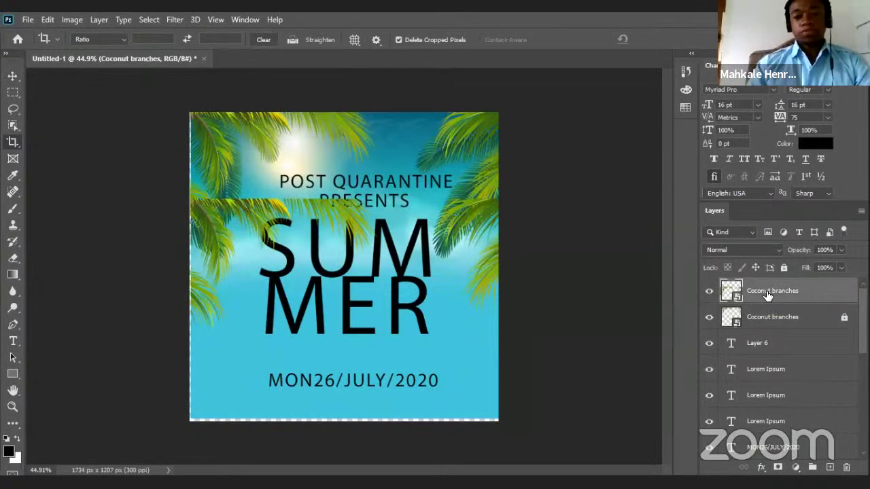
Move the Coconut branches layer up to the top edge and scale it to about 116%.
key("ctrl+t")
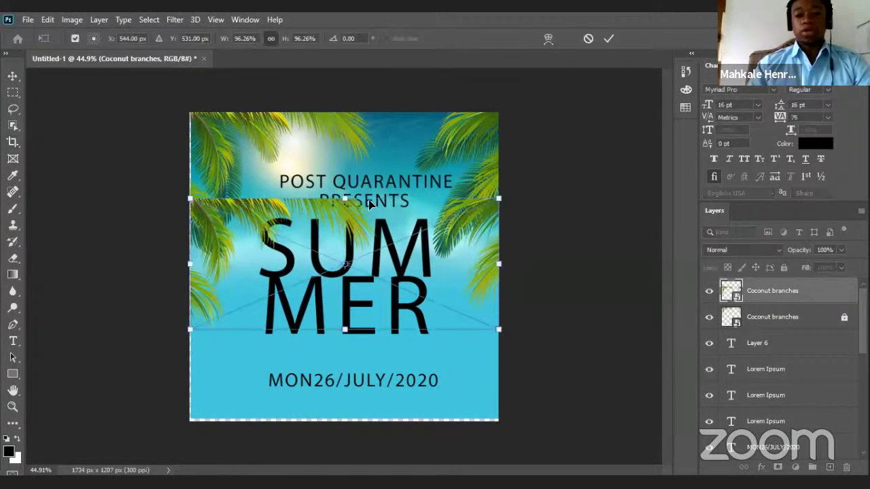
left_click_drag(366, 187, 364, 114)
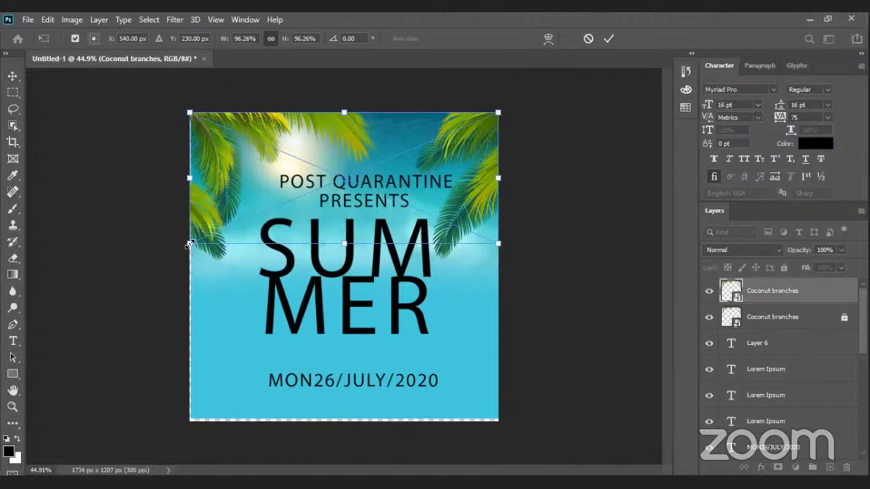
left_click_drag(189, 243, 186, 246)
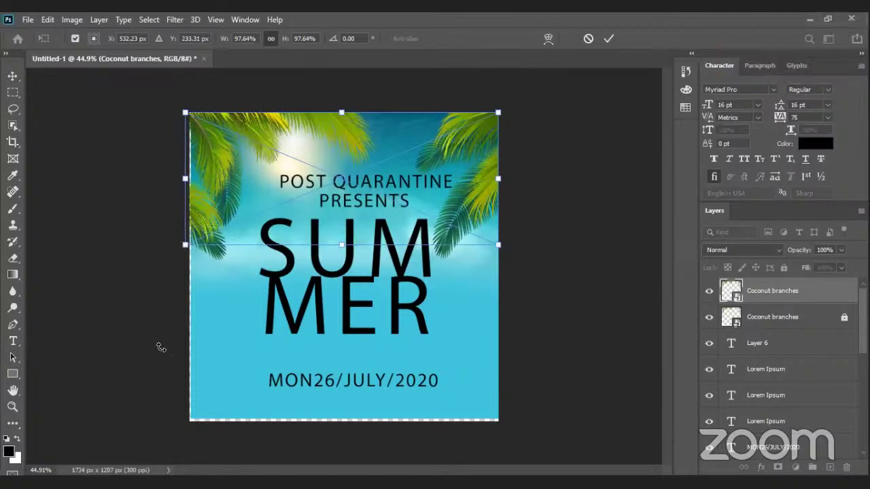
left_click_drag(185, 244, 158, 265)
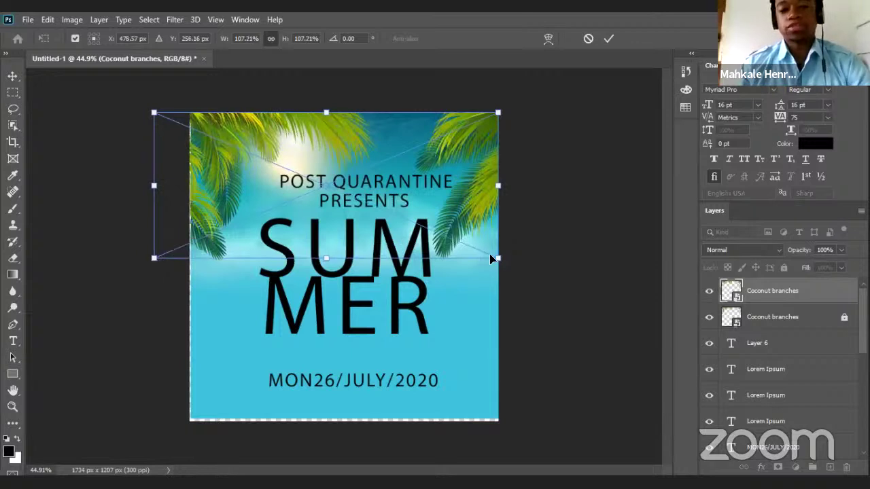
Shift the palm branches left, then slightly right, and draw a tiny crop box.
left_click_drag(480, 243, 514, 270)
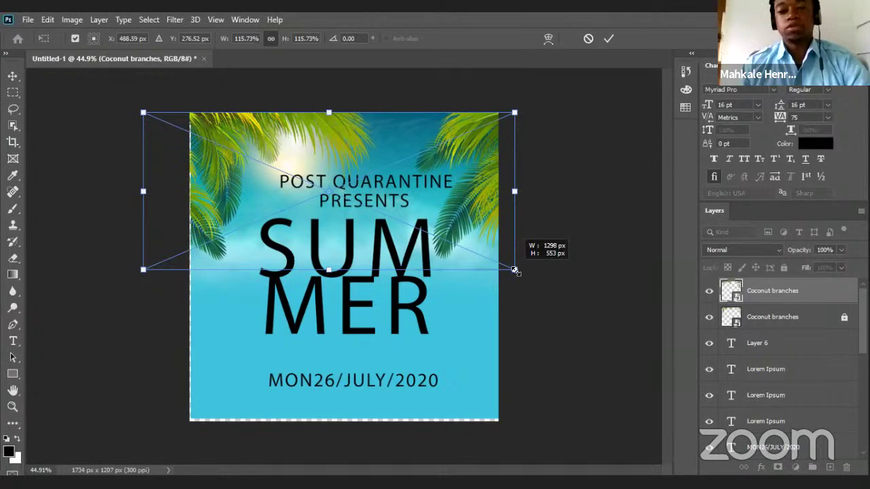
left_click_drag(396, 182, 411, 182)
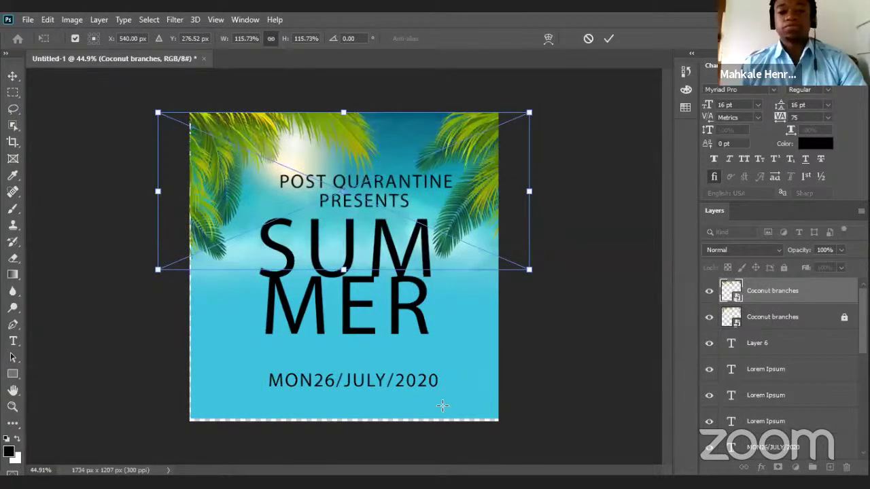
key("c")
left_click_drag(442, 411, 448, 423)
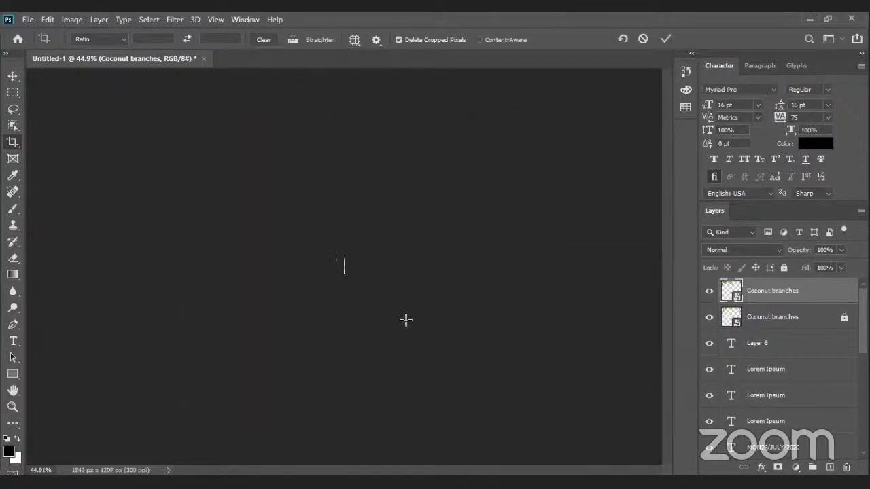
Commit the pending crop, shrinking the document to 1 × 50 px.
key("ctrl+z")
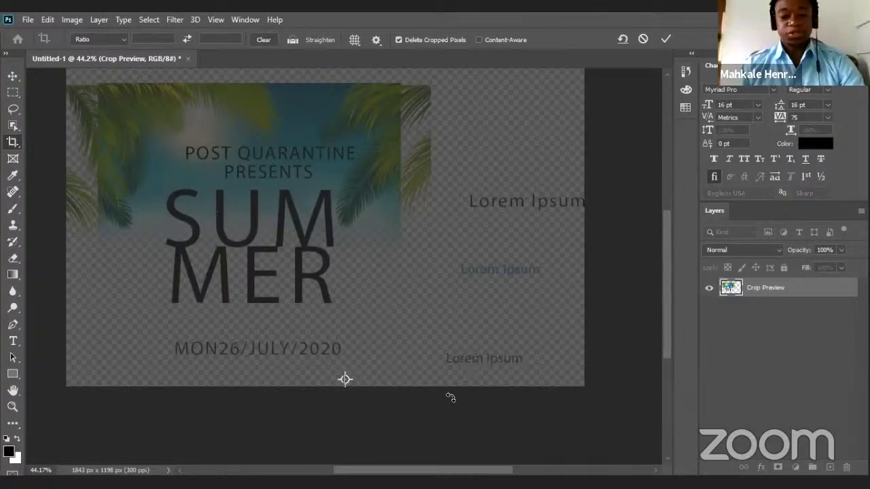
scroll(199, 180, "up", 4)
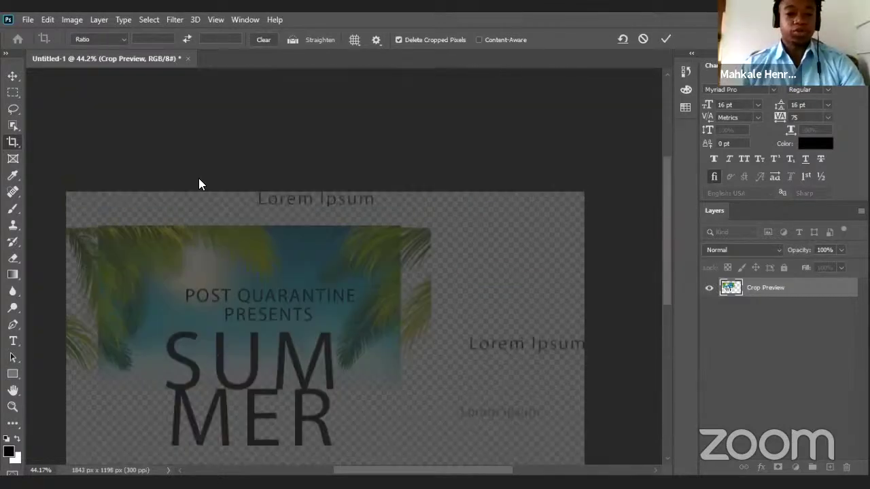
scroll(200, 179, "down", 4)
scroll(201, 179, "up", 2)
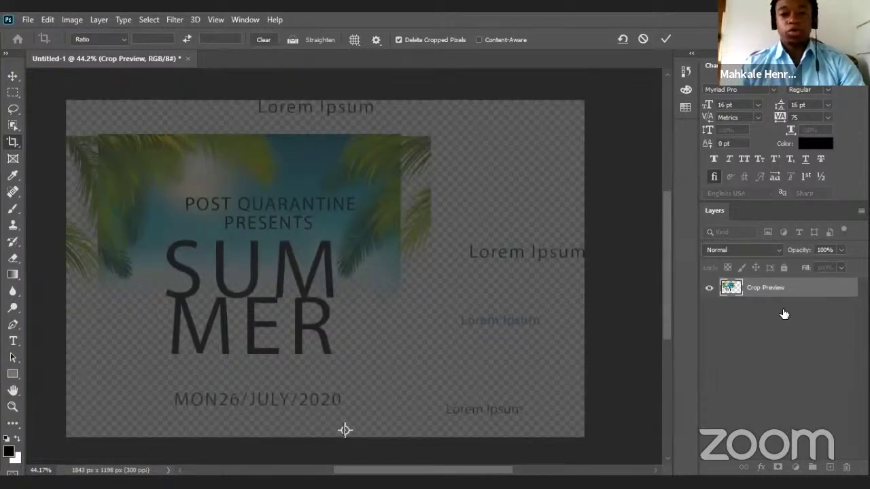
key("Return")
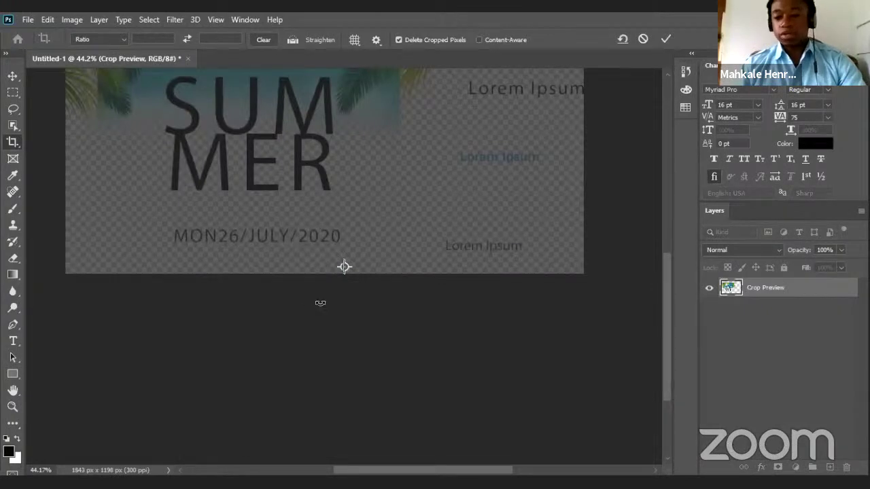
Select Layer 6 and use Edit > Undo Crop to restore the flyer.
scroll(349, 312, "up", 3)
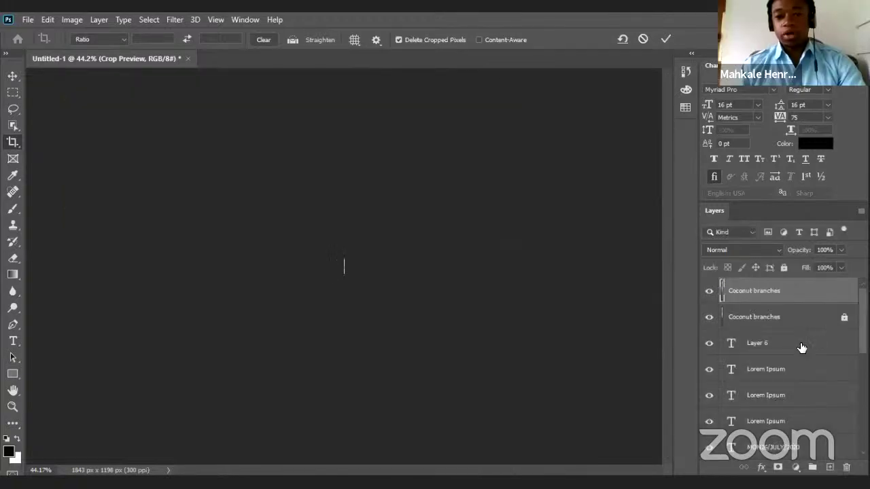
left_click(802, 348)
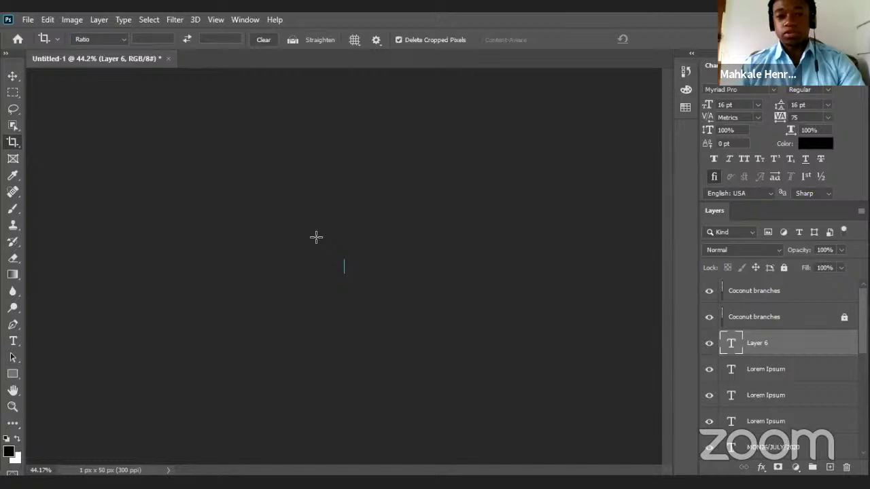
left_click(44, 19)
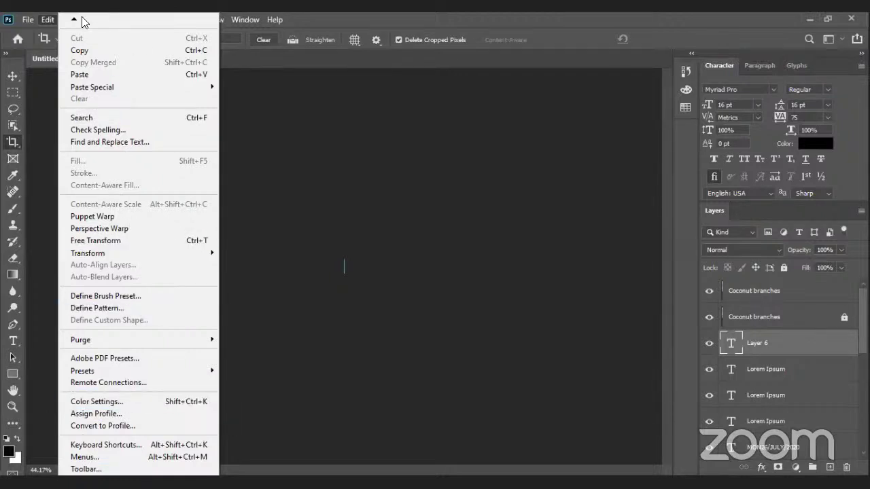
mouse_move(74, 24)
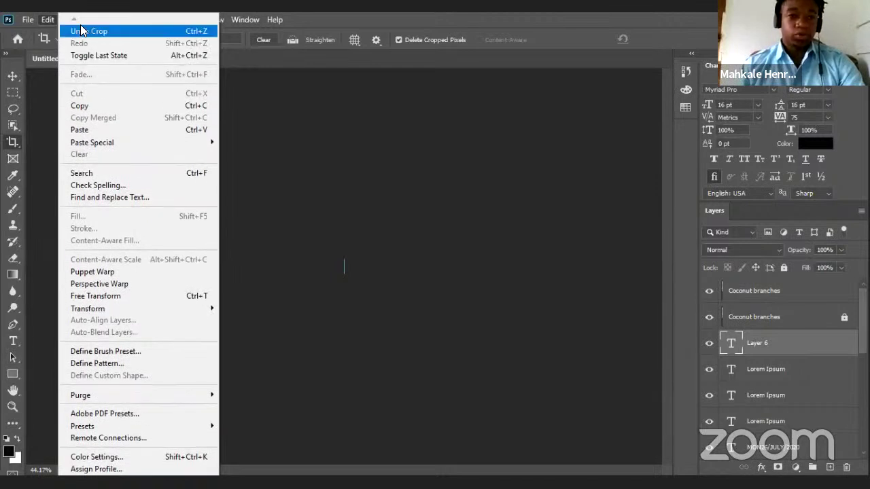
left_click(80, 30)
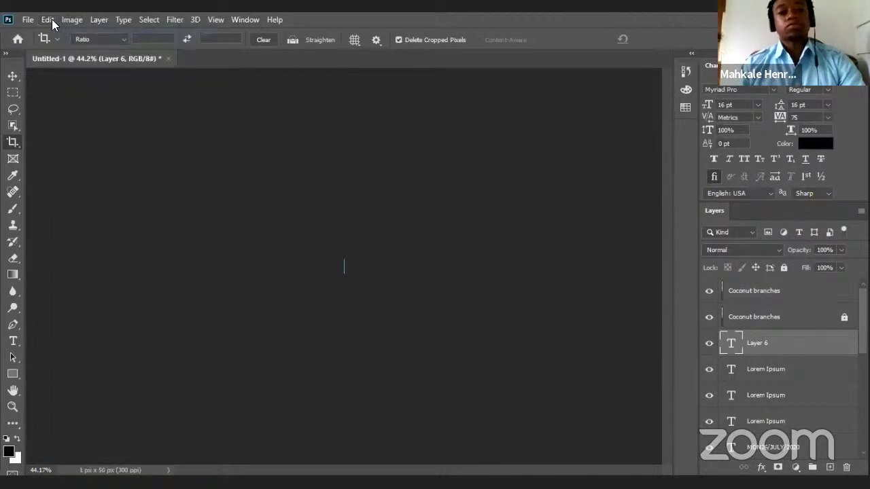
left_click(51, 19)
Undo the crop again, then nudge the Layer 0 image a few pixels right.
left_click(77, 31)
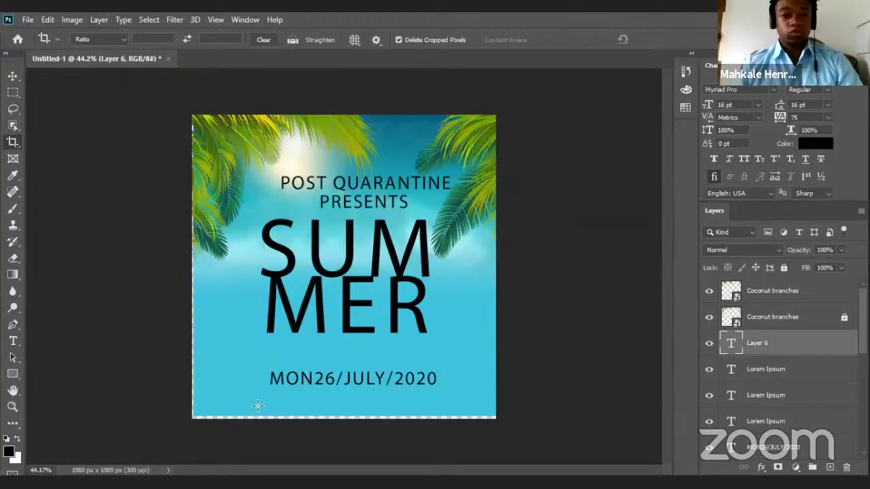
left_click(11, 78)
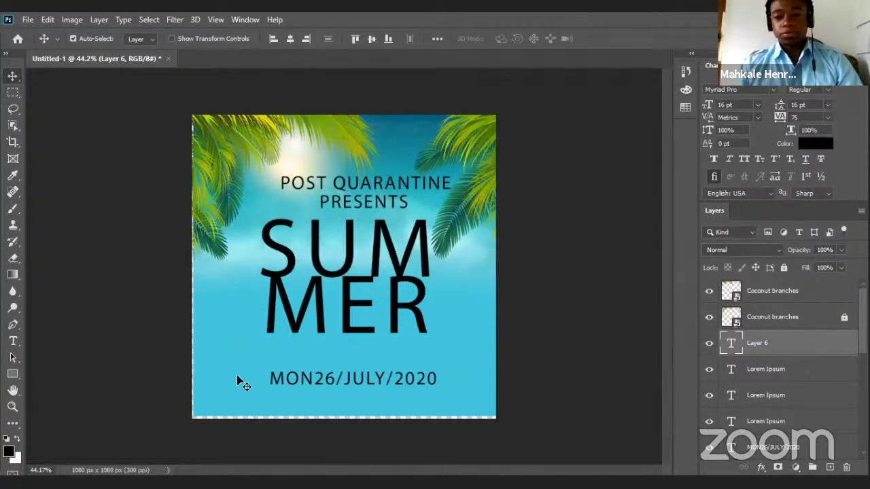
left_click_drag(239, 381, 238, 388)
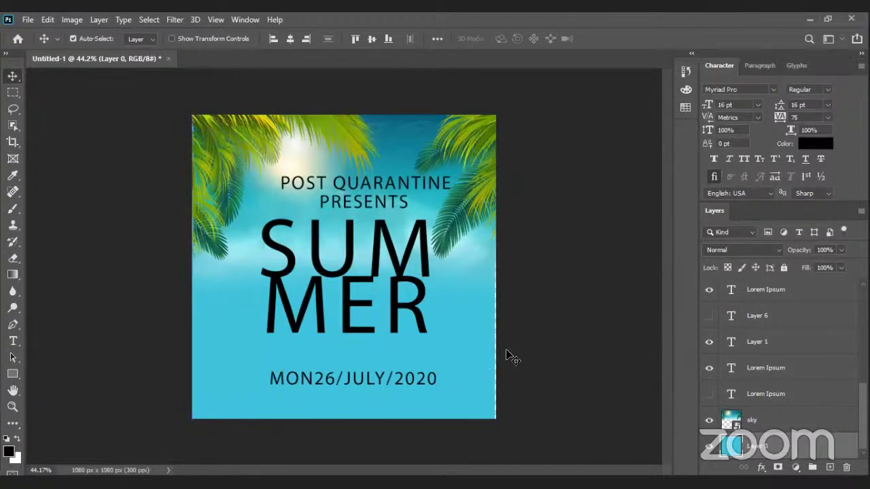
key("shift+Right")
Delete the hidden Lorem Ipsum layer.
scroll(782, 360, "up", 3)
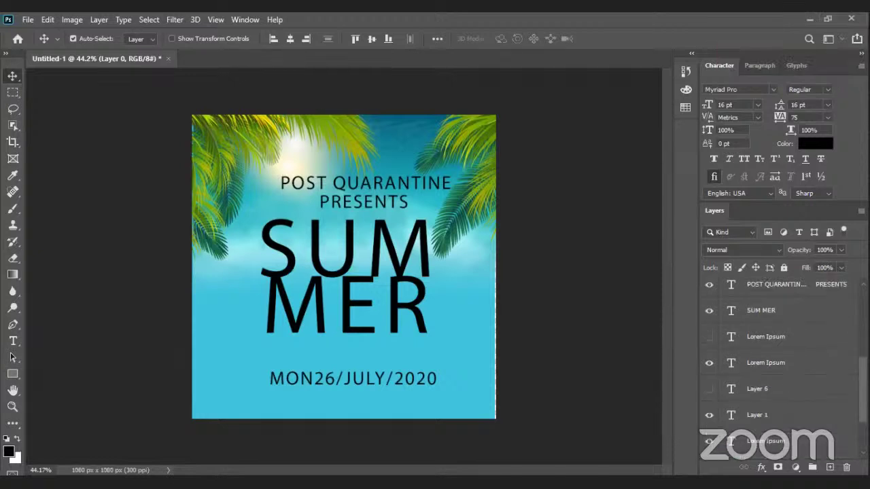
scroll(782, 360, "up", 3)
scroll(782, 360, "down", 3)
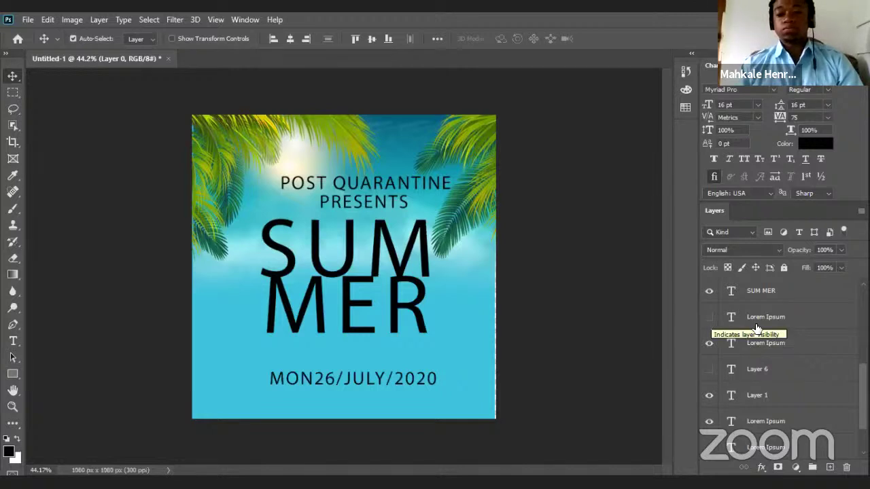
left_click(815, 321)
key("Delete")
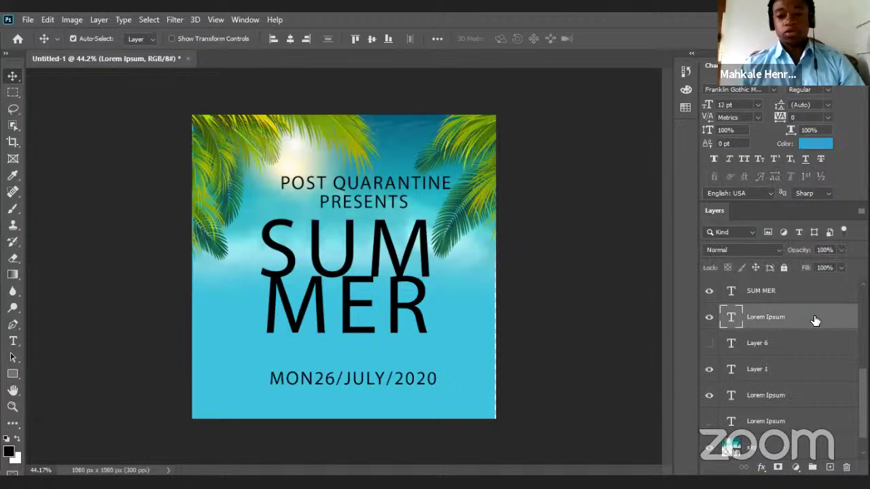
Bring the visible Lorem Ipsum layer to the top of the stack, then reselect it.
left_click(790, 379)
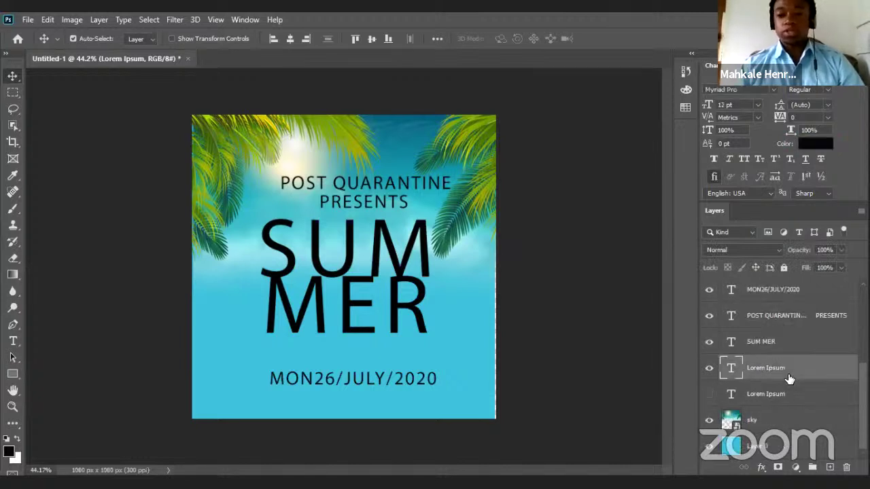
key("ctrl+shift+bracketright")
left_click(766, 421)
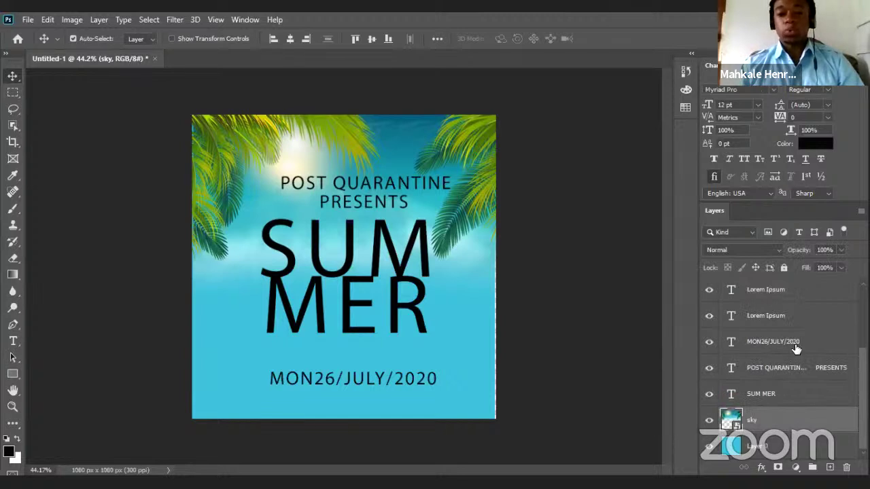
scroll(794, 361, "up", 3)
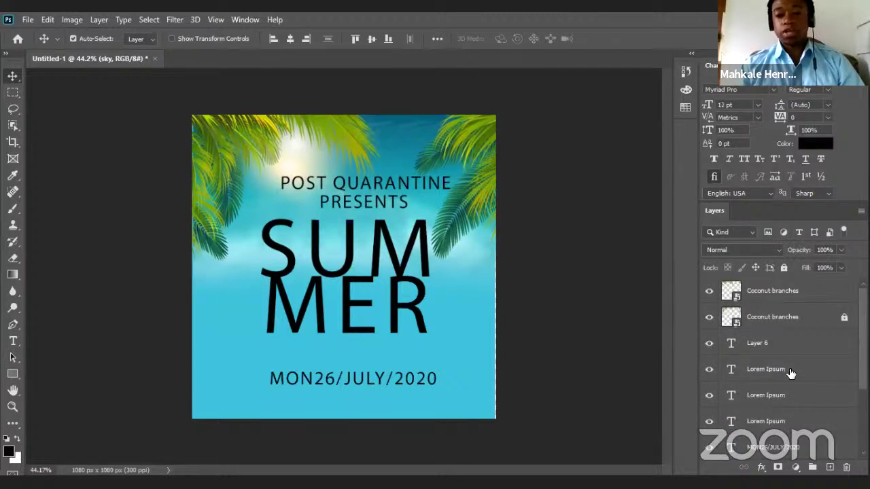
left_click(790, 373)
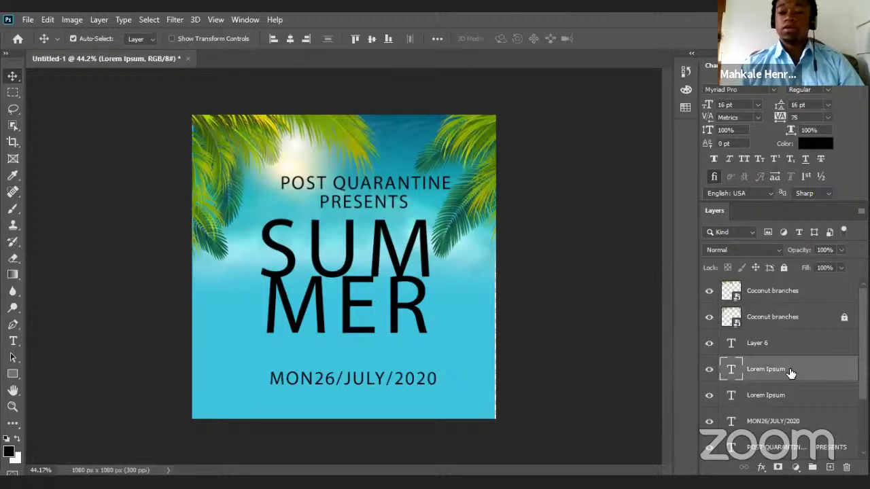
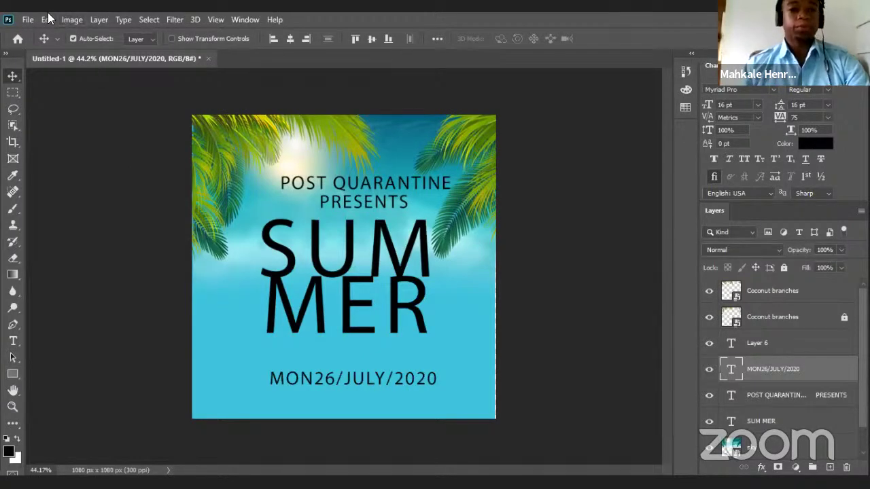
Resize the canvas to 1080 × 1350 px, anchored top-centre so the new strip is at the bottom.
left_click(65, 19)
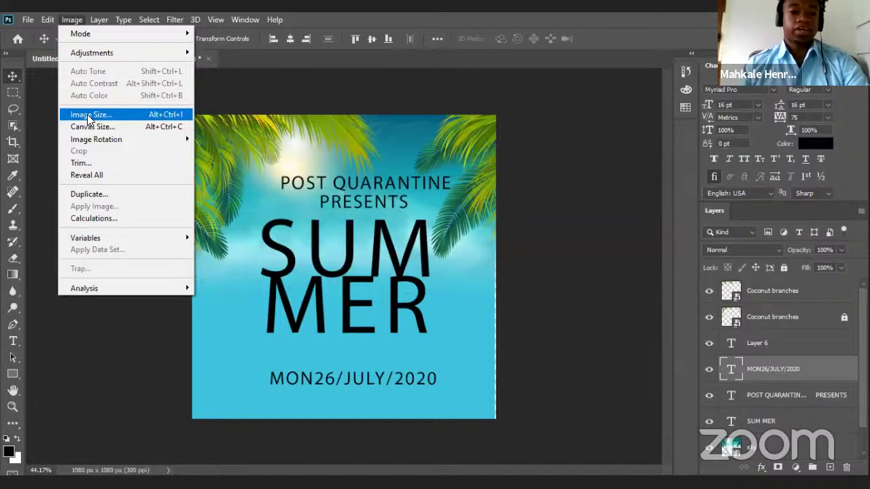
left_click(108, 127)
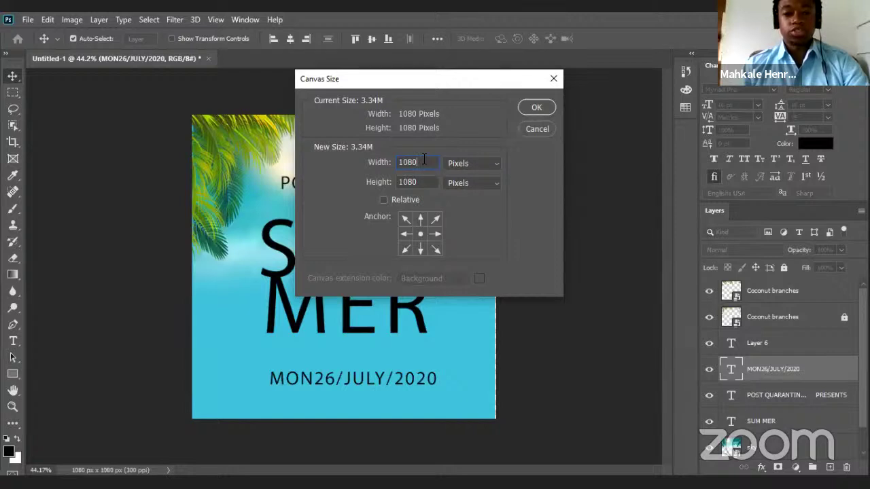
key("BackSpace")
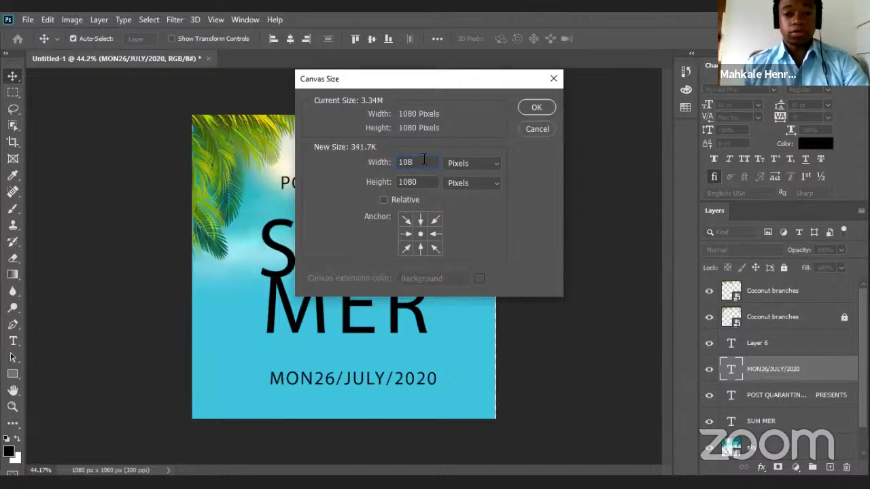
type("0")
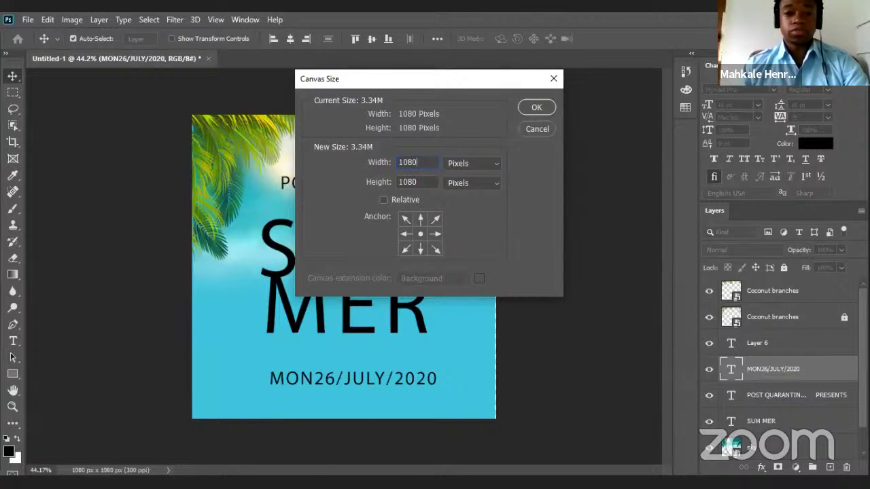
left_click(430, 179)
key("BackSpace")
key("BackSpace")
key("BackSpace")
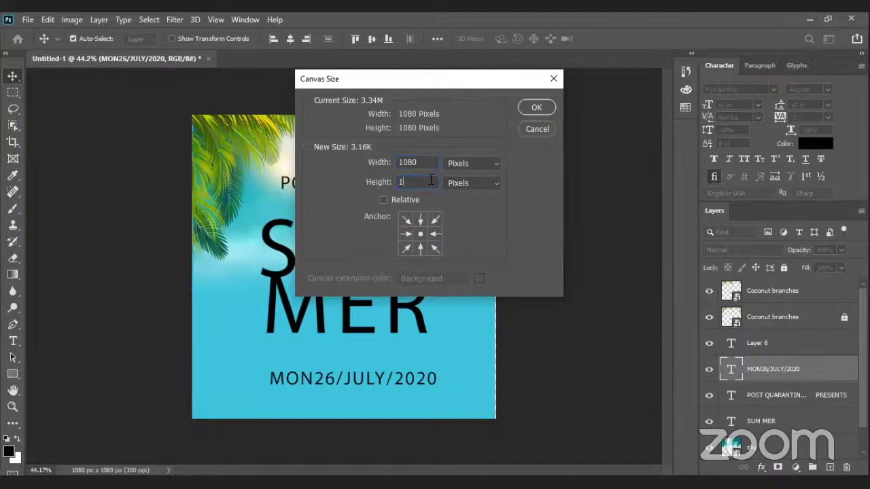
type("350")
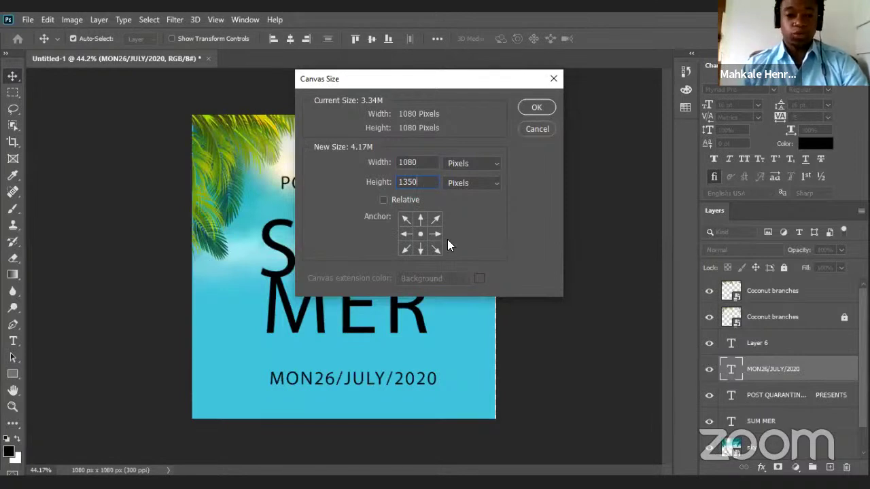
left_click_drag(494, 86, 441, 86)
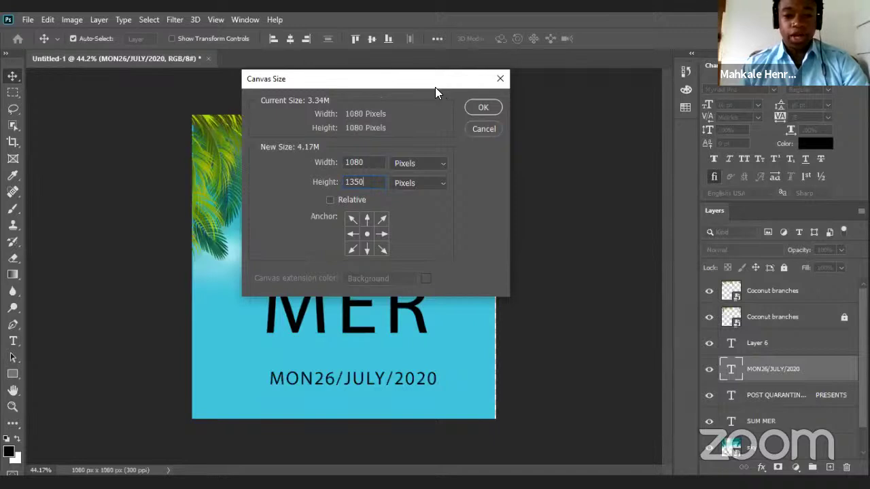
left_click(367, 220)
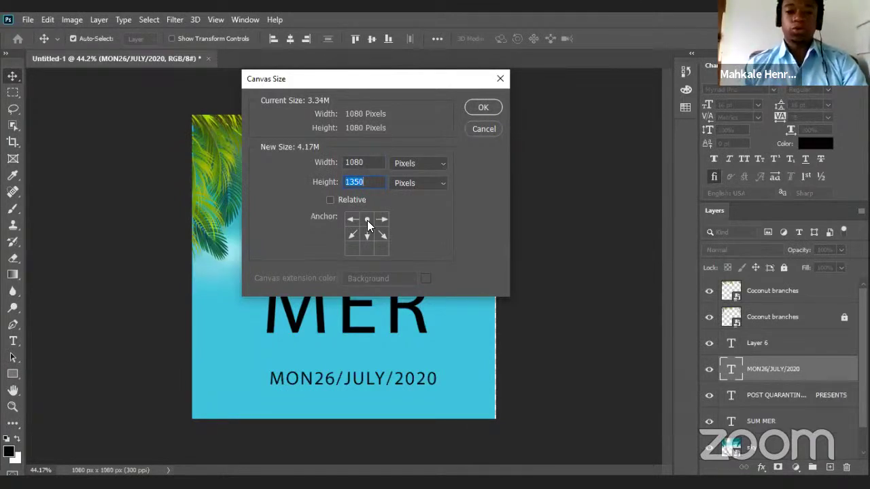
left_click(481, 108)
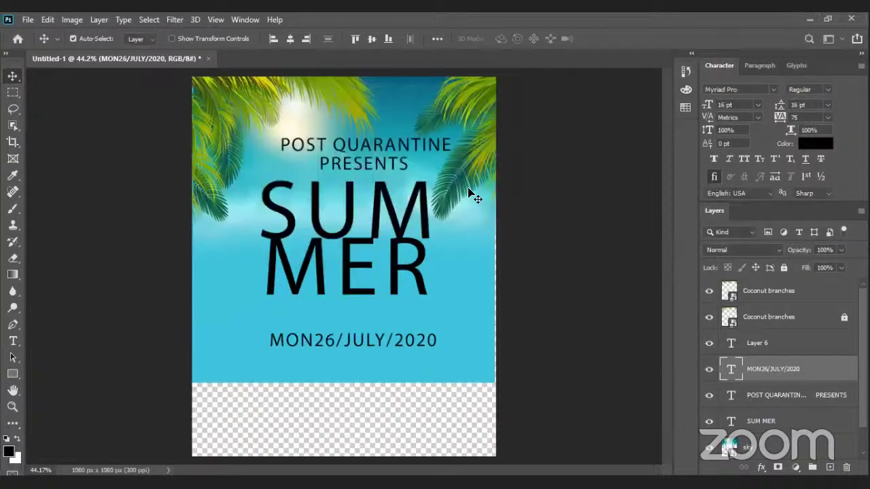
Drag the blue Layer 0 background down over the empty strip, and shift the date and SUMMER title lower.
left_click(257, 375)
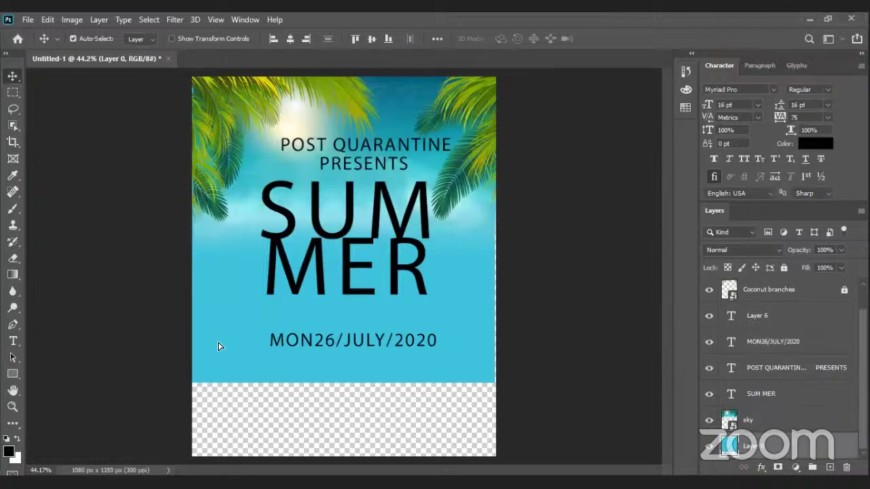
left_click_drag(219, 378, 217, 417)
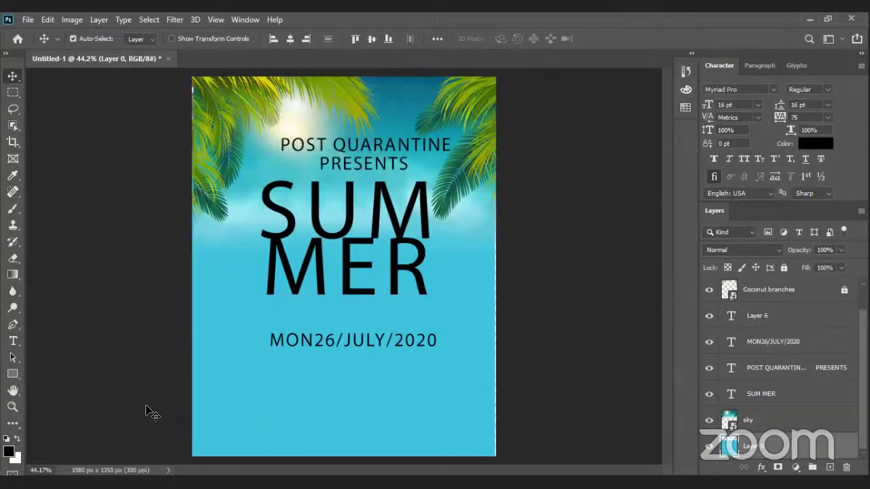
left_click(151, 412)
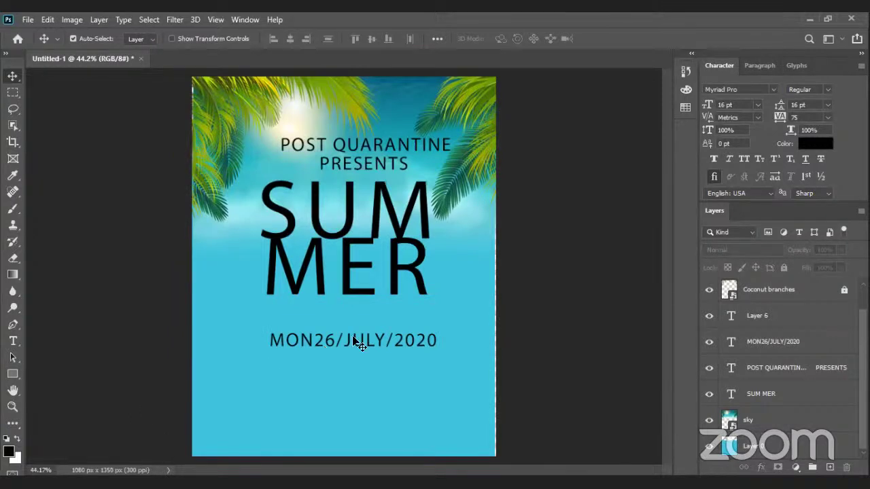
left_click_drag(353, 341, 353, 415)
left_click_drag(354, 273, 355, 327)
double_click(349, 180)
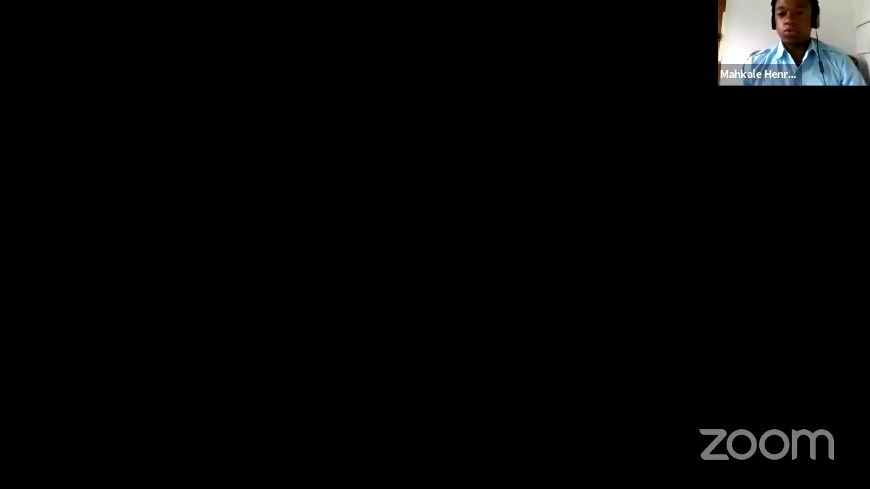
Scroll down over the Presentation Flyer to view the palm fronds and SUMMER title.
scroll(361, 258, "down", 2)
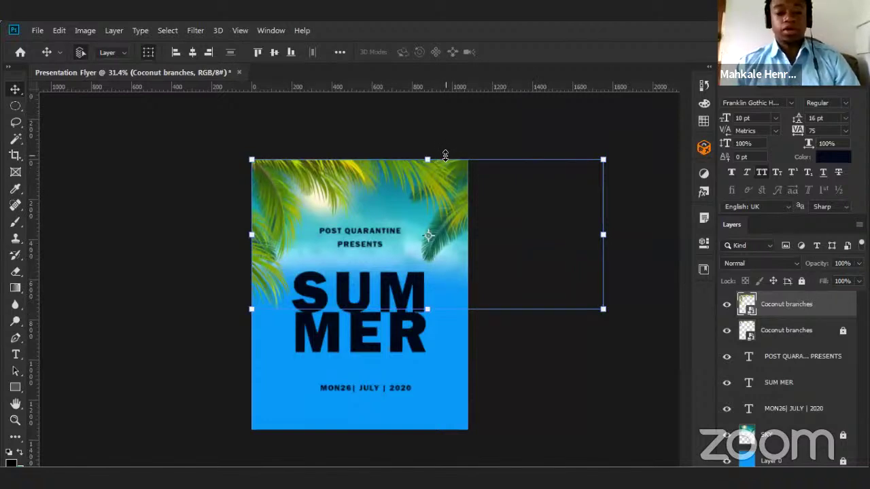
Duplicate the Coconut branches layer, flip the copy horizontally, reposition it, and scale it to about 54%.
left_click_drag(446, 158, 446, 218)
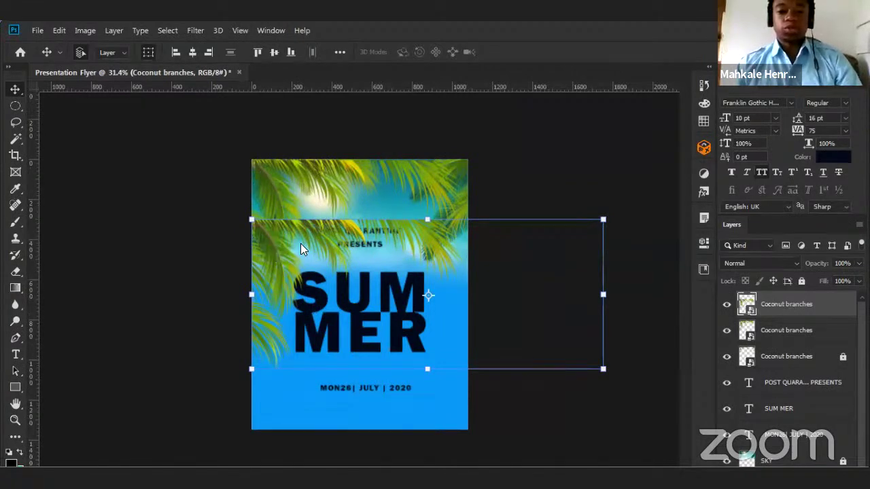
key("ctrl+t")
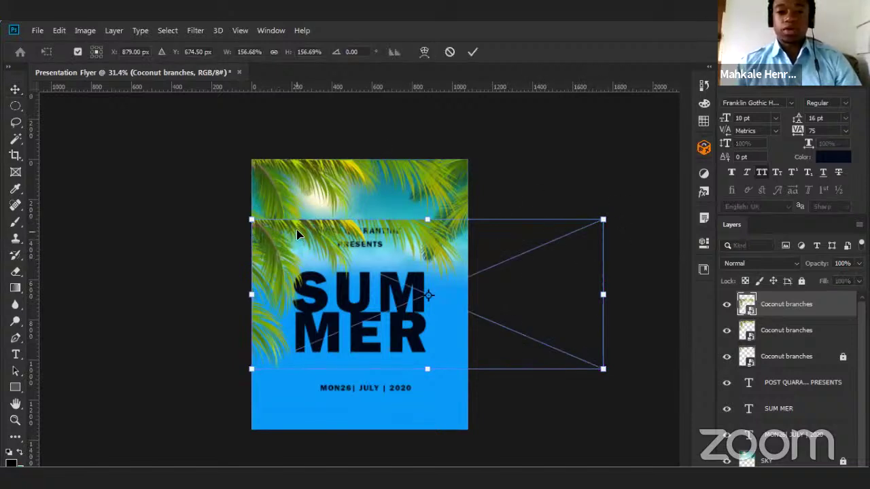
right_click(275, 261)
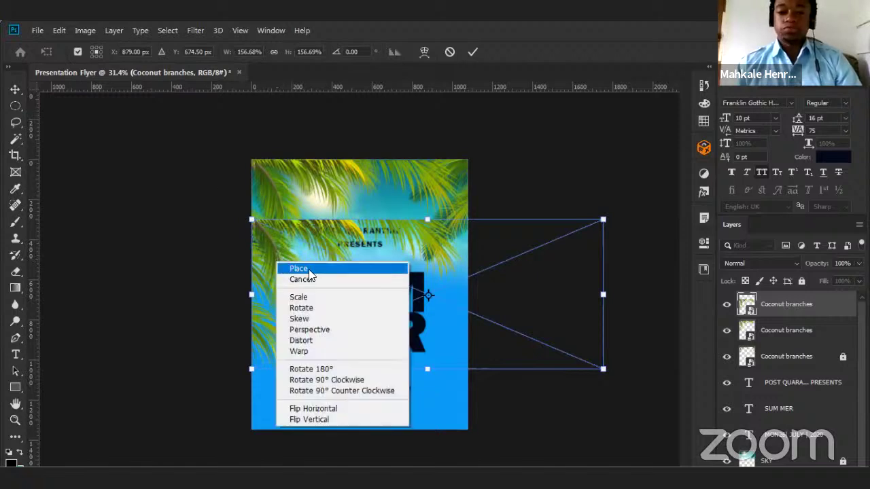
left_click(314, 409)
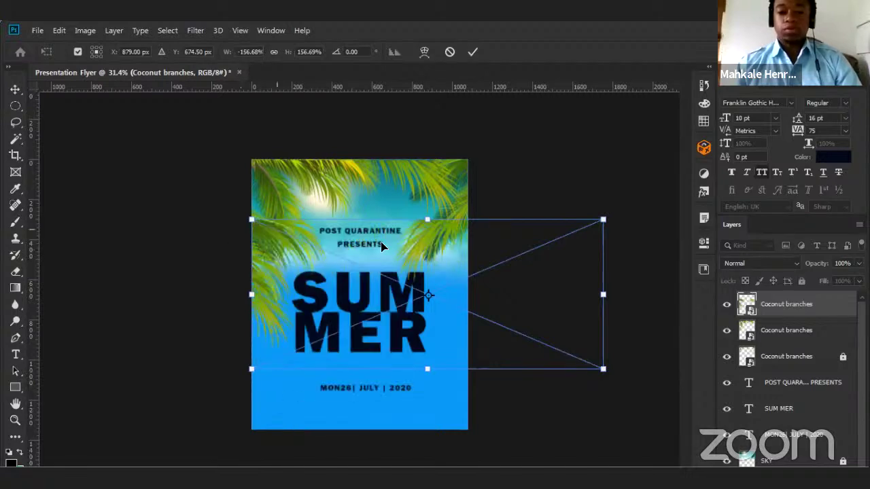
left_click_drag(447, 233, 303, 233)
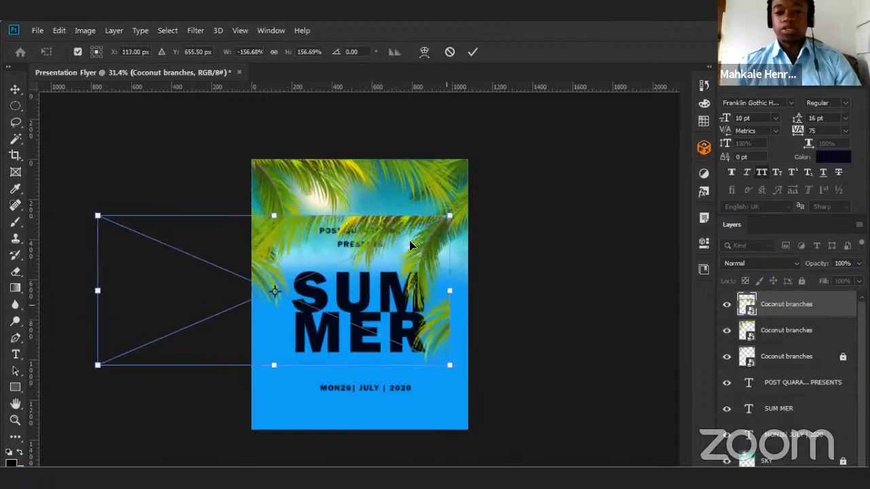
left_click_drag(423, 233, 516, 237)
left_click_drag(541, 368, 402, 385)
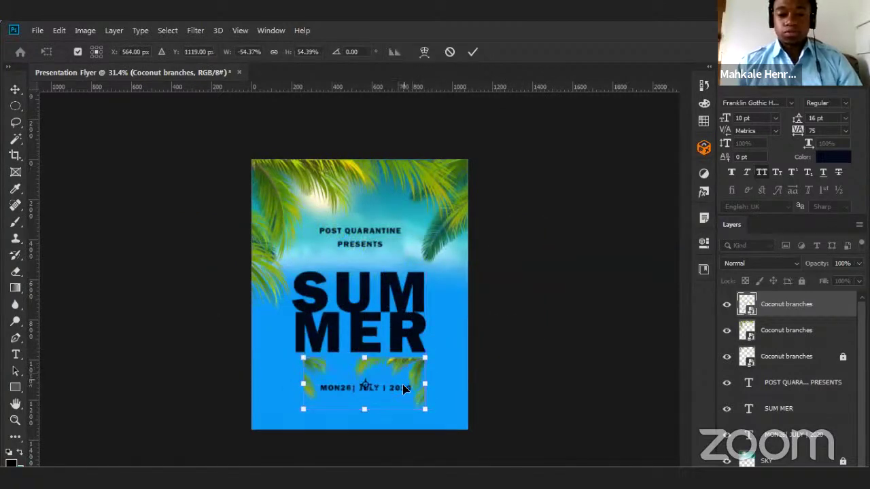
Zoom in and try horizontal and vertical flips on the branch copy, undoing the last flip.
scroll(401, 384, "up", 5)
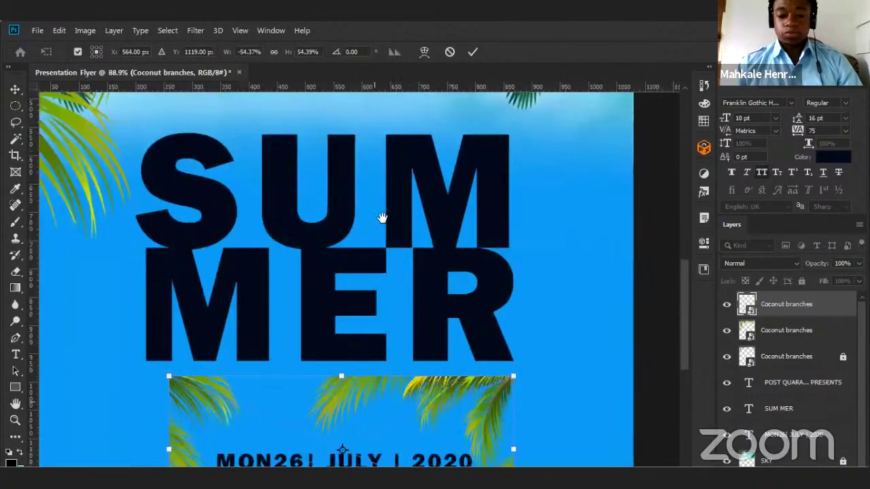
scroll(388, 176, "down", 5)
scroll(404, 246, "up", 1)
right_click(391, 238)
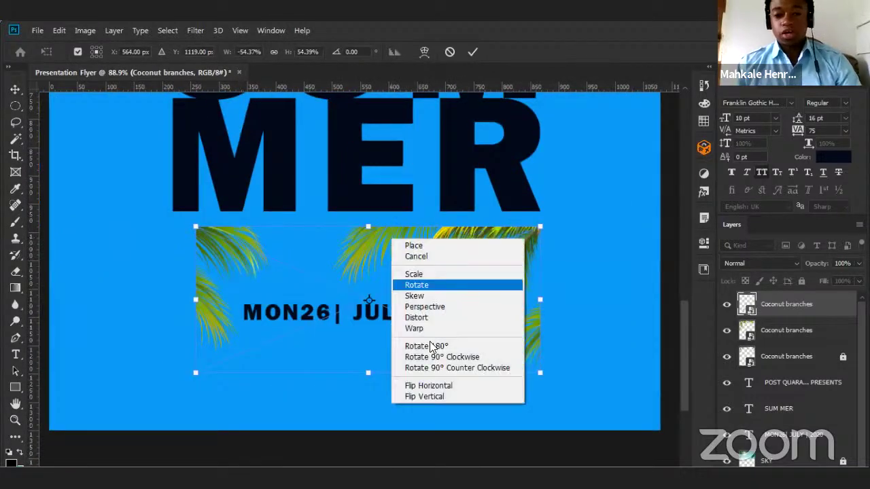
left_click(438, 387)
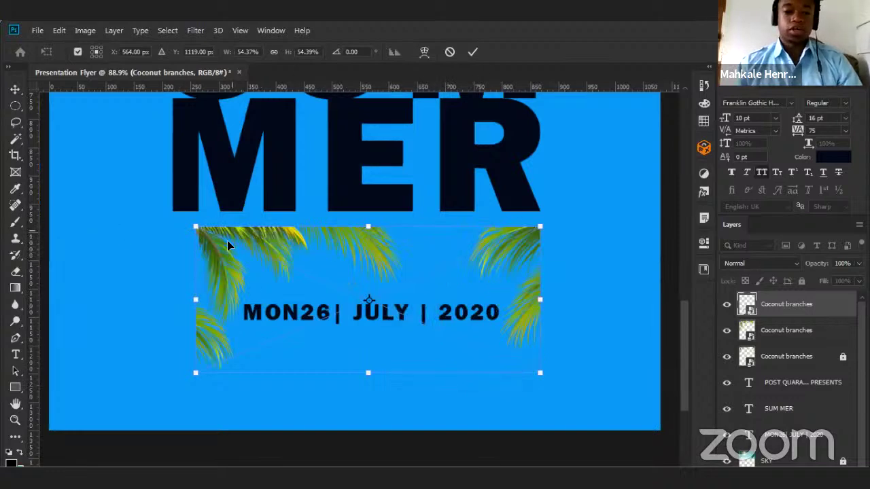
right_click(259, 238)
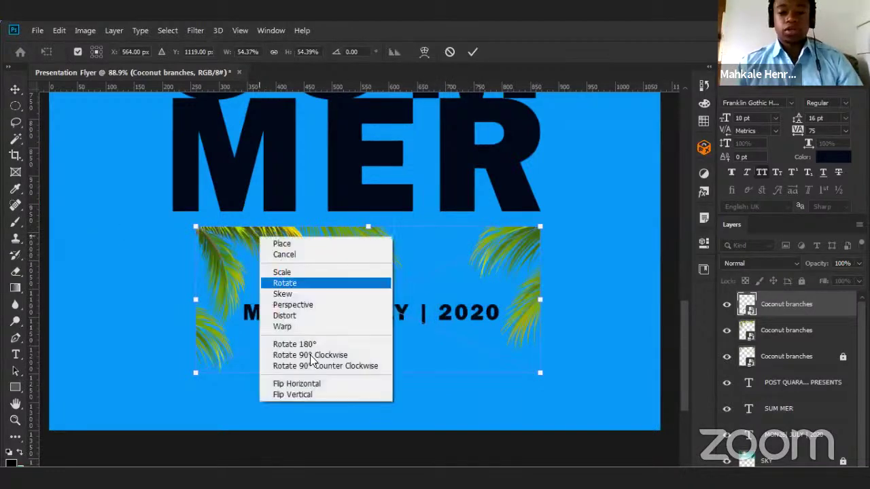
left_click(295, 394)
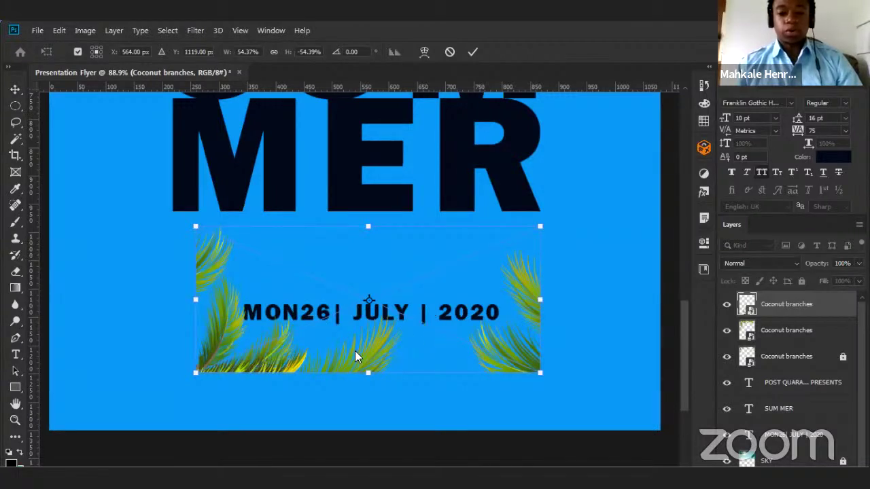
right_click(267, 360)
left_click(303, 349)
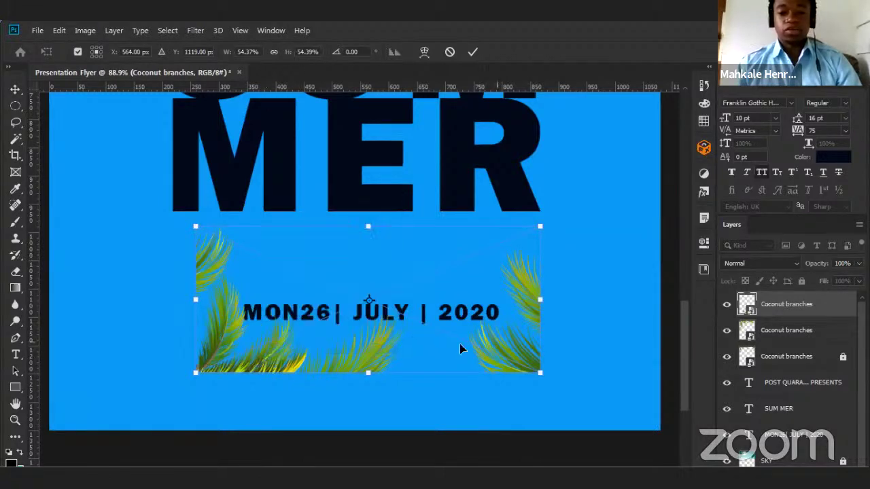
key("ctrl+z")
Flip the branch copy horizontally again and move it to the flyer's top-right corner.
right_click(253, 249)
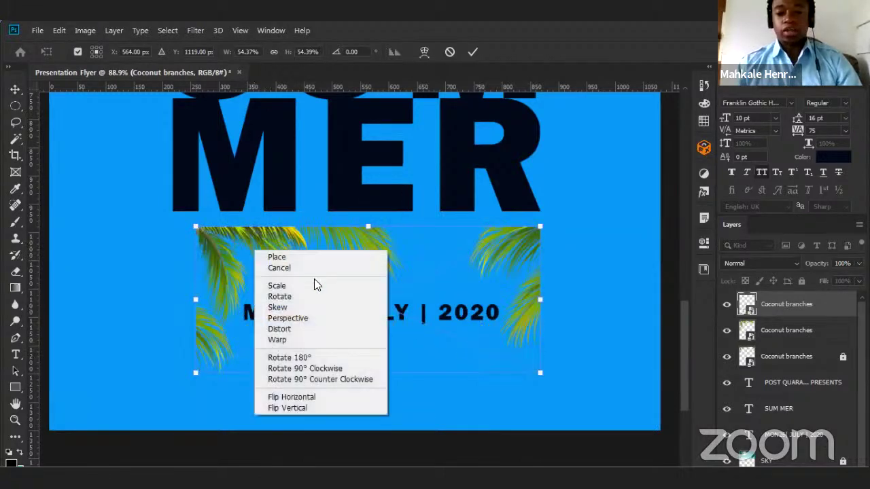
left_click(318, 396)
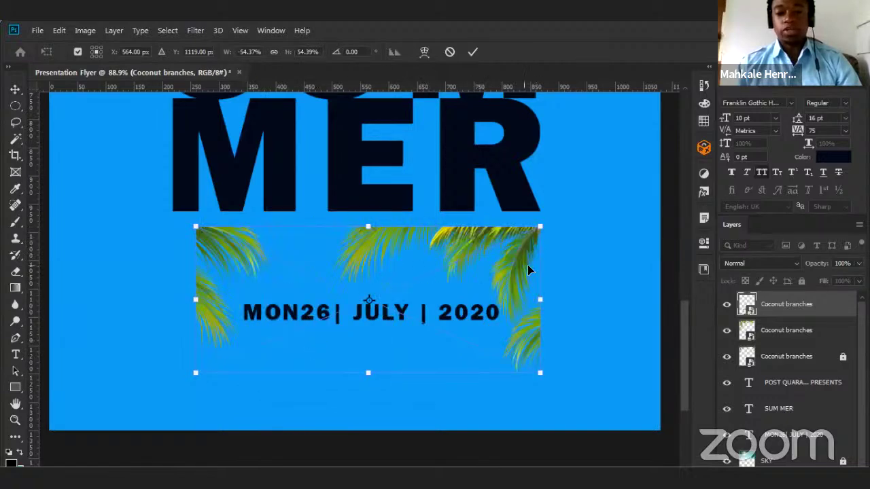
scroll(482, 252, "down", 6)
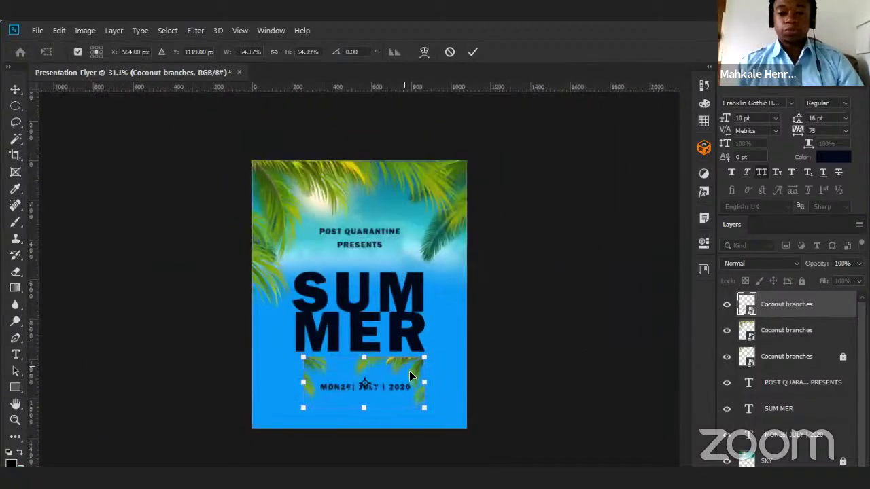
left_click_drag(409, 373, 452, 176)
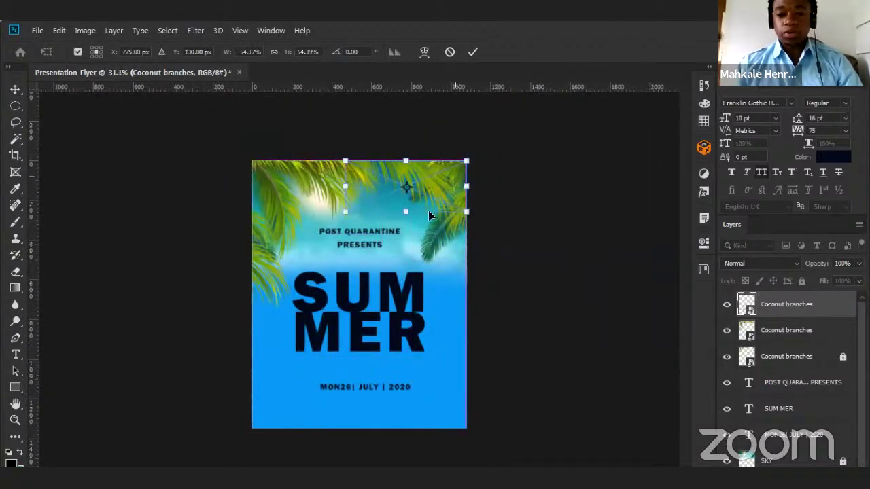
Enlarge the mirrored branch copy to about 142% and commit the transform.
left_click_drag(326, 216, 133, 328)
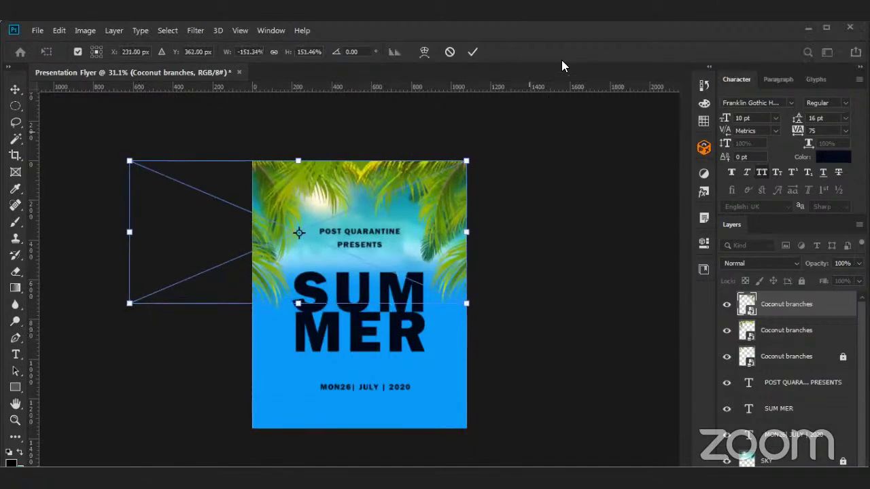
left_click(473, 51)
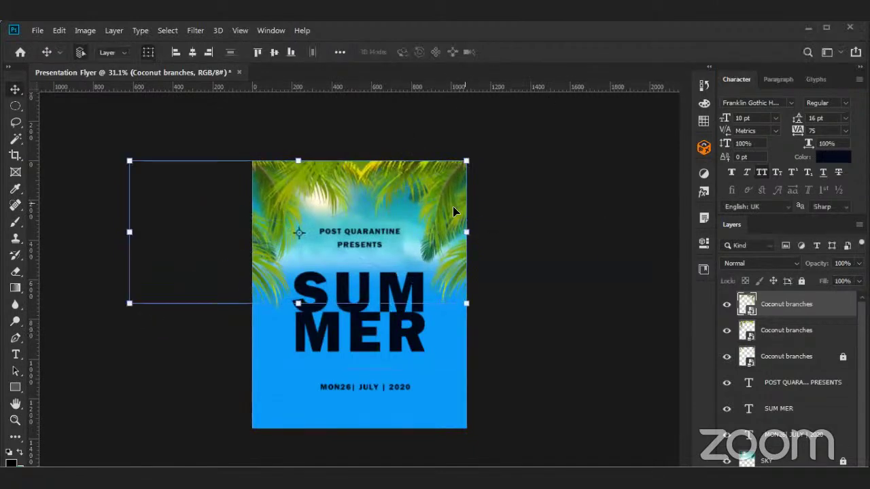
scroll(429, 222, "up", 2)
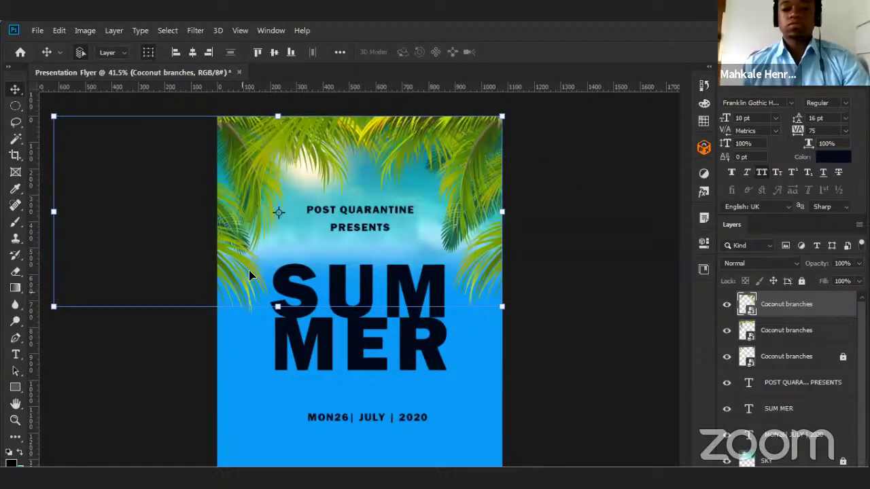
Deselect the branch copy and select the top Coconut branches layer.
key("Return")
left_click(232, 284)
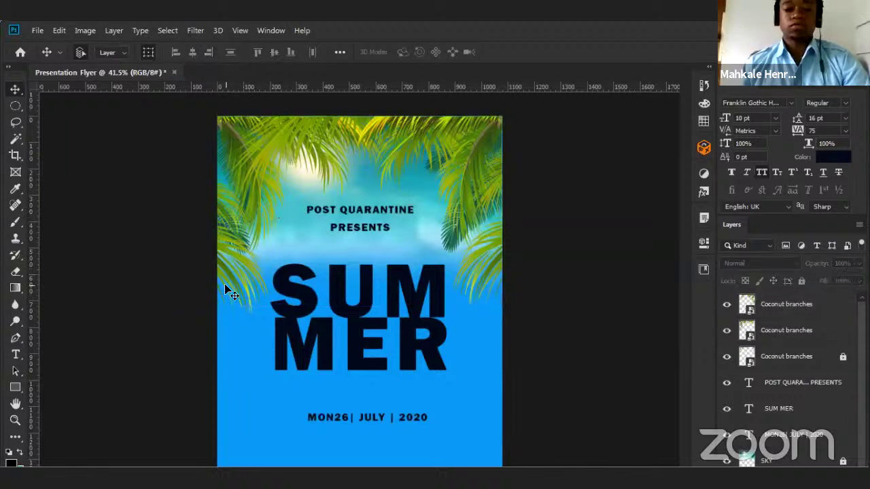
left_click(824, 306)
Lock the top Coconut branches layer, then enlarge the second copy to about 164% and lock it.
left_click(801, 281)
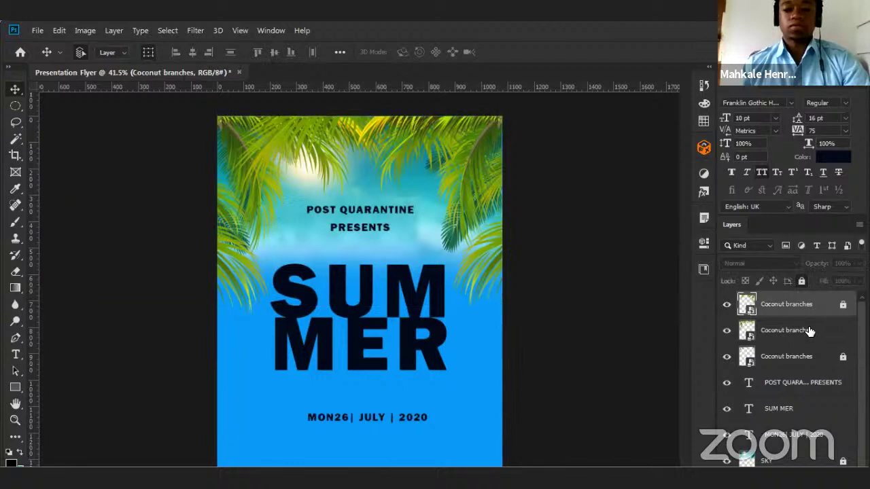
left_click(808, 333)
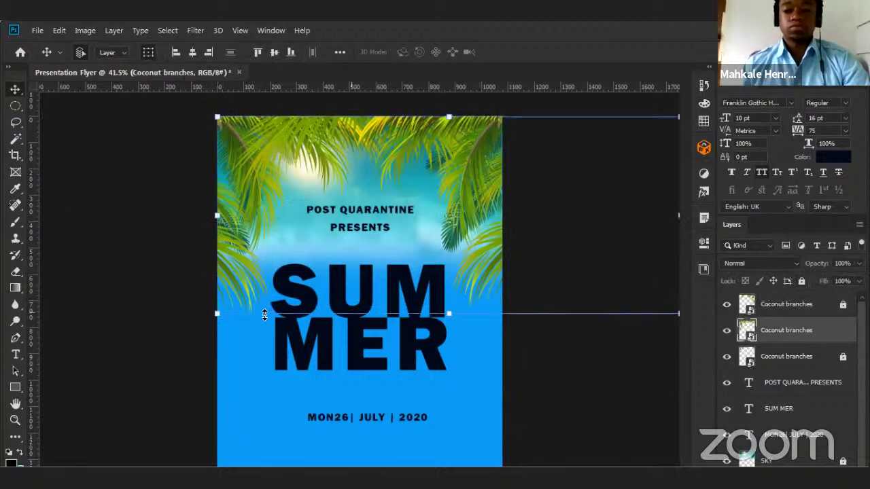
scroll(550, 314, "down", 1)
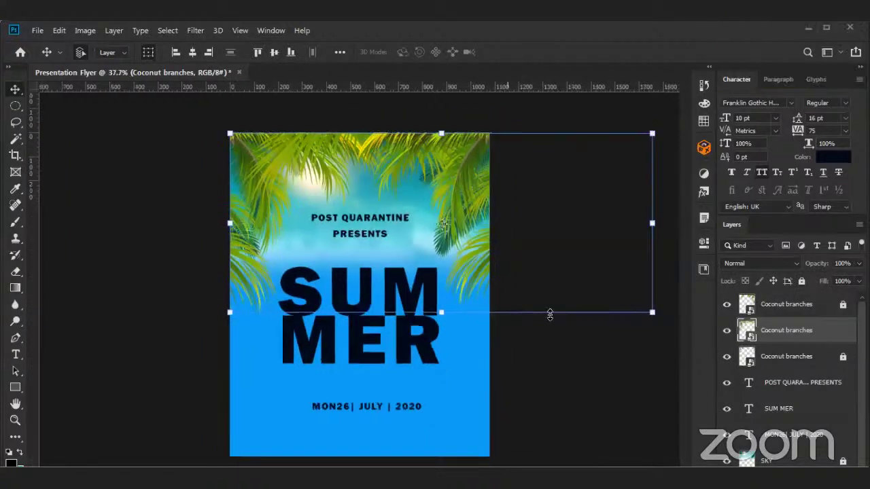
scroll(550, 314, "down", 1)
left_click_drag(624, 312, 624, 367)
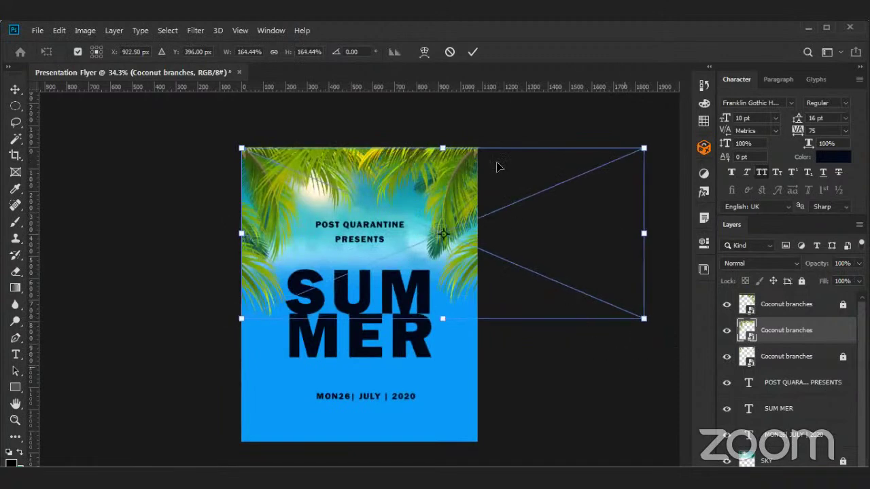
left_click(473, 54)
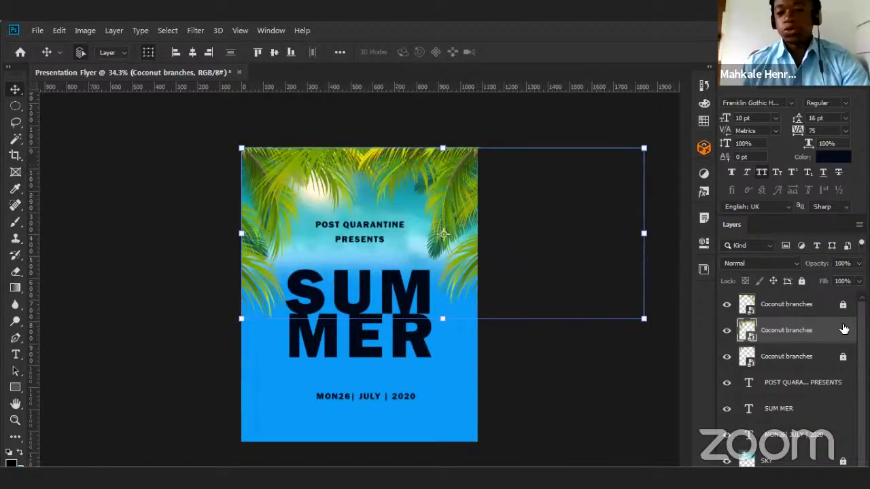
left_click(802, 280)
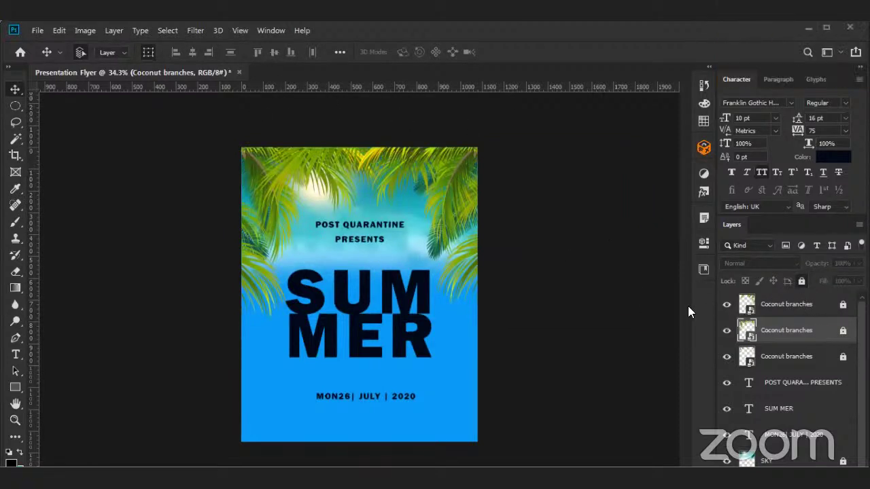
Select all three Coconut branches layers and unlock the top one.
scroll(320, 355, "up", 2)
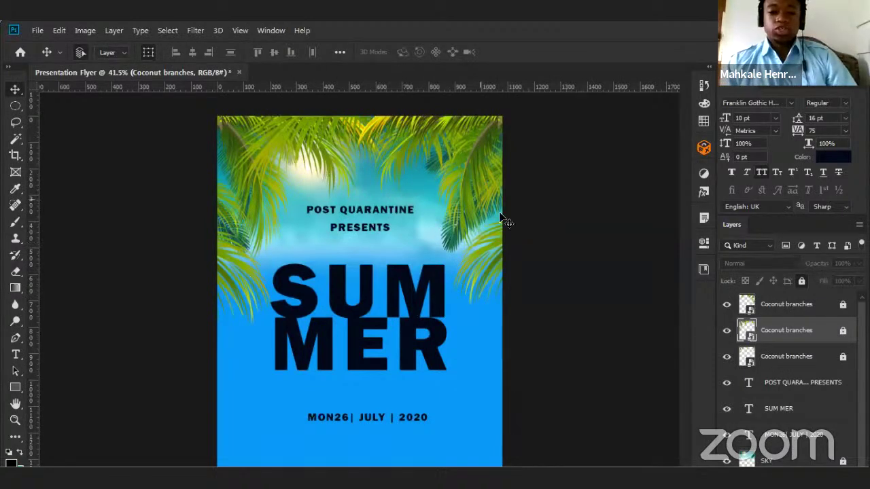
left_click(818, 311)
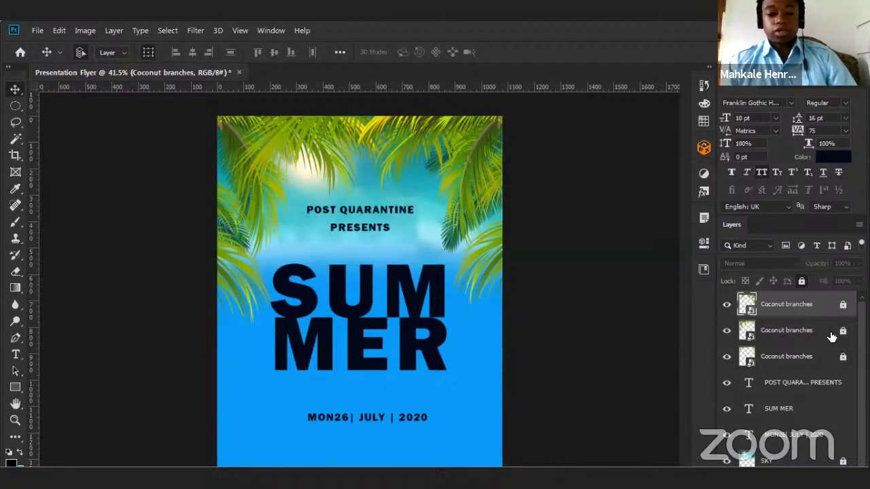
left_click(795, 358, "shift")
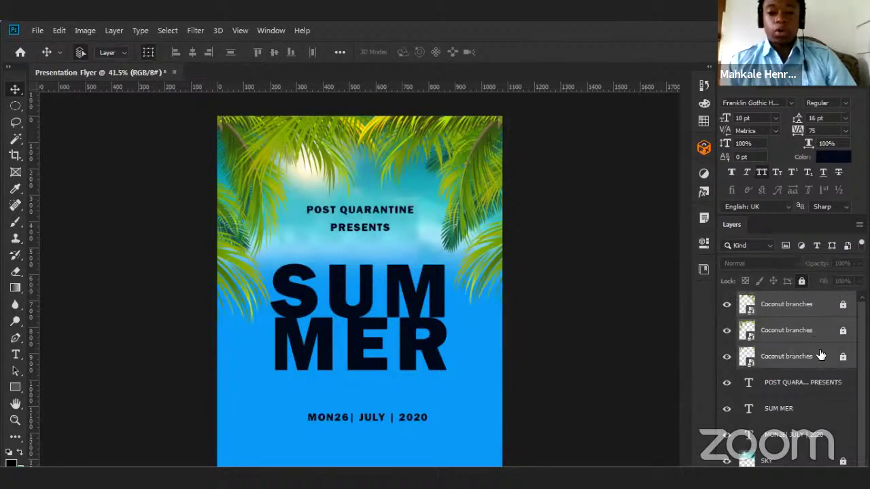
left_click(808, 306)
scroll(808, 310, "down", 1)
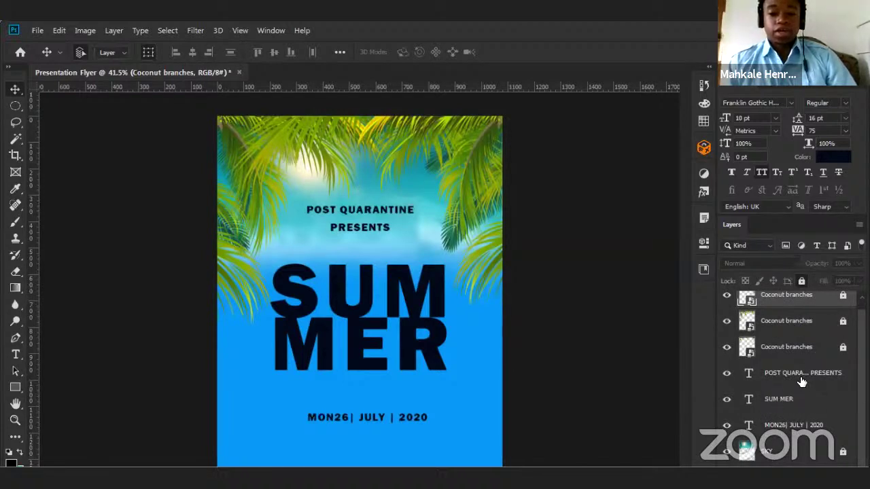
left_click(796, 297, "ctrl")
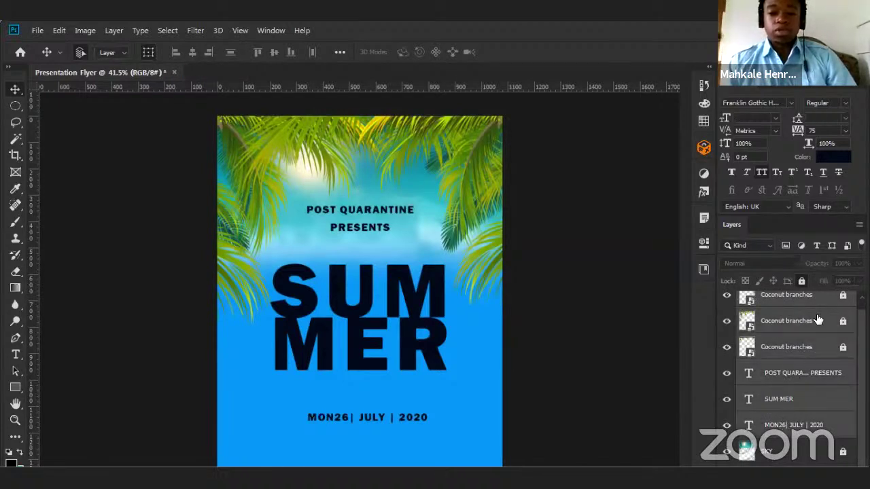
scroll(811, 344, "up", 1)
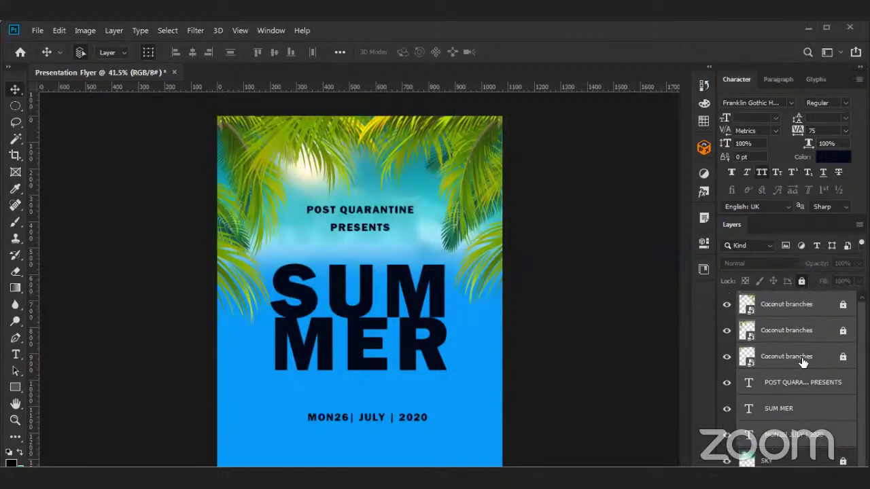
left_click(802, 360)
left_click(800, 308, "shift")
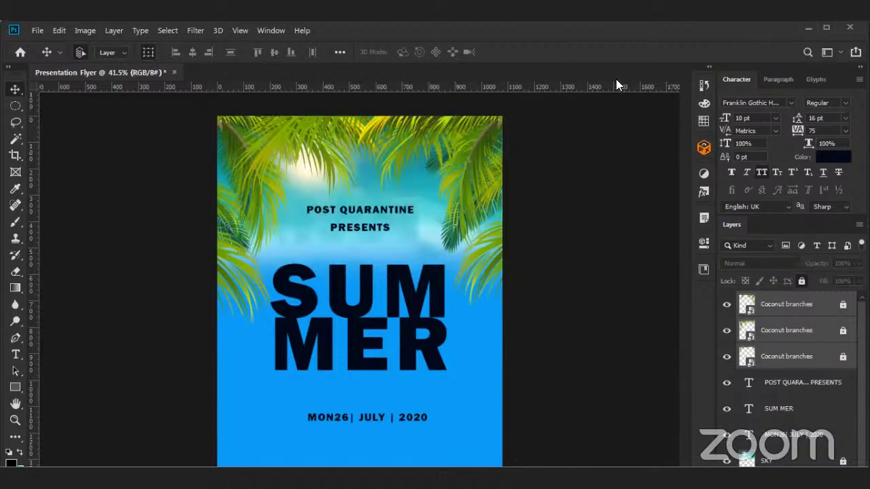
left_click(843, 308)
Unlock the second and third Coconut branches layers and select all three together.
left_click(843, 333)
left_click(843, 357)
left_click(766, 327, "shift")
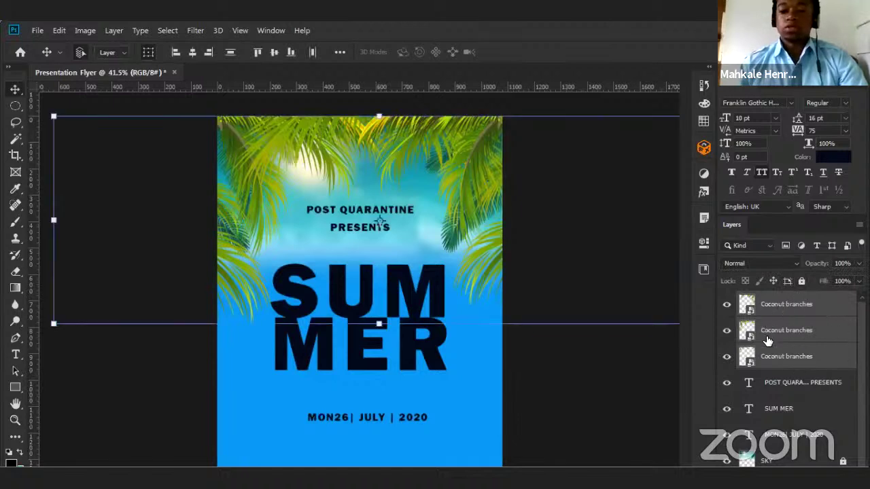
left_click(787, 304)
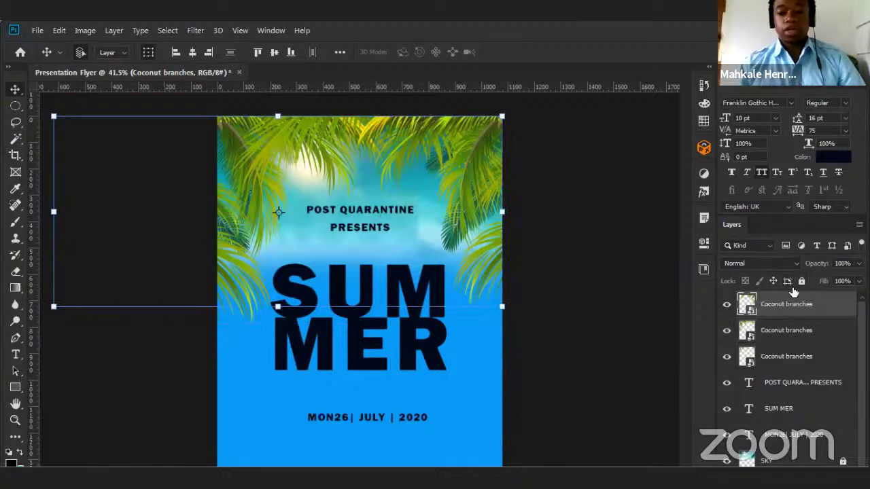
left_click(787, 332, "shift")
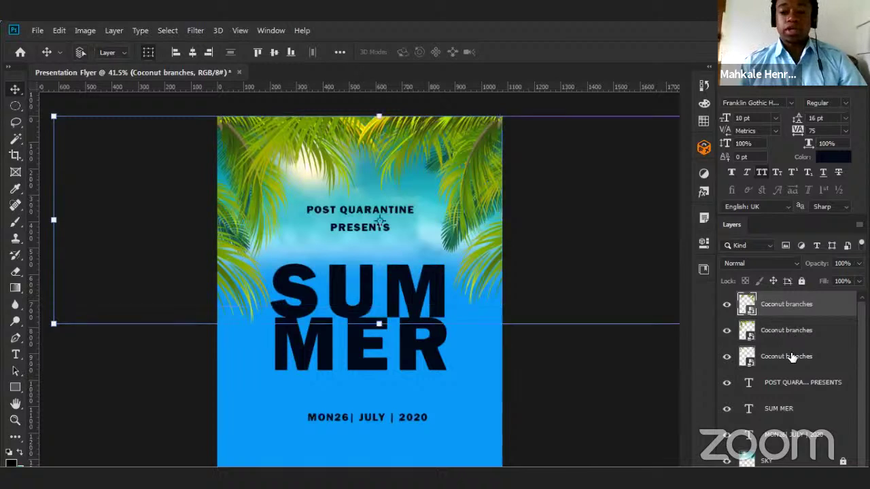
left_click(788, 356, "shift")
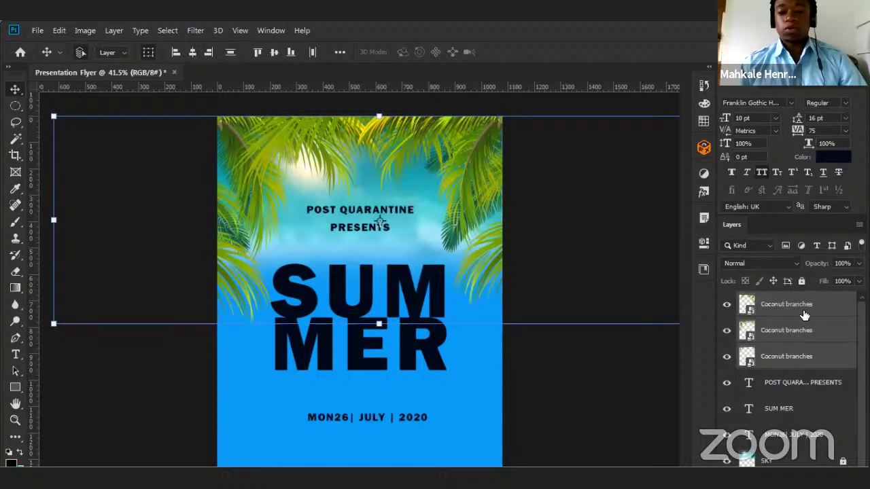
Group the three layers as 'Coco Branches', lock the group, then undo the lock.
right_click(787, 331)
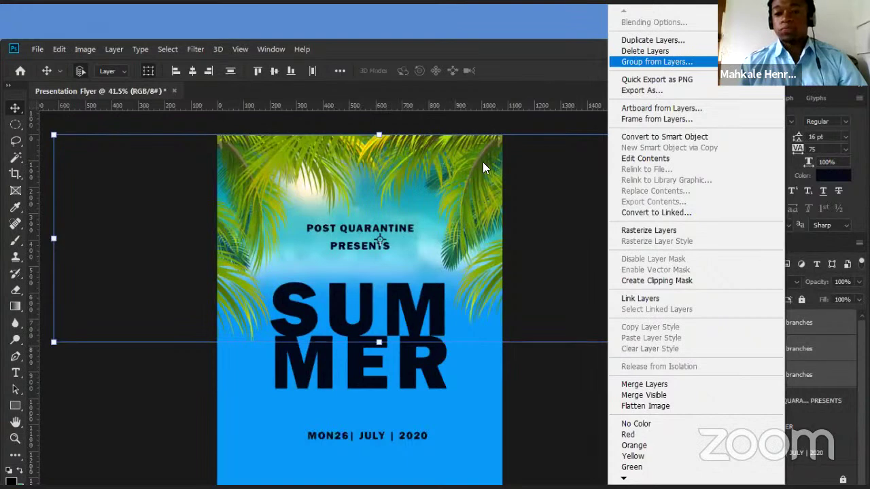
key("Return")
key("BackSpace")
type("C")
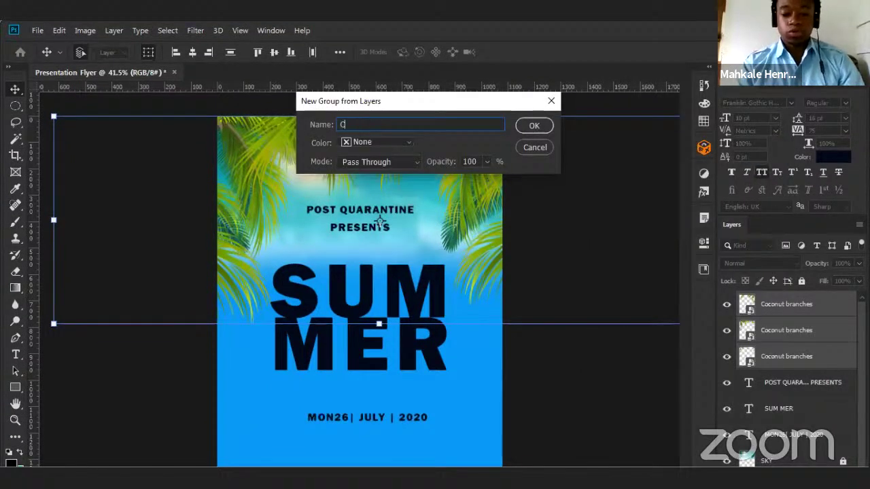
type("oco Branches")
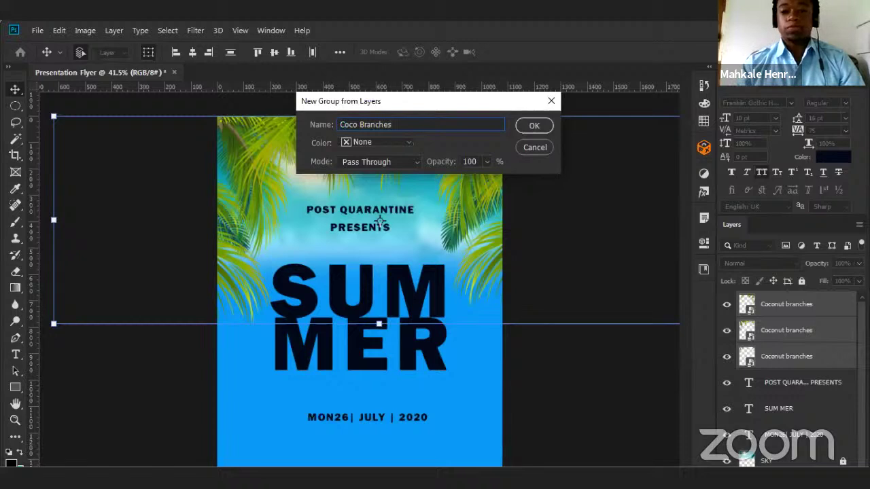
key("Return")
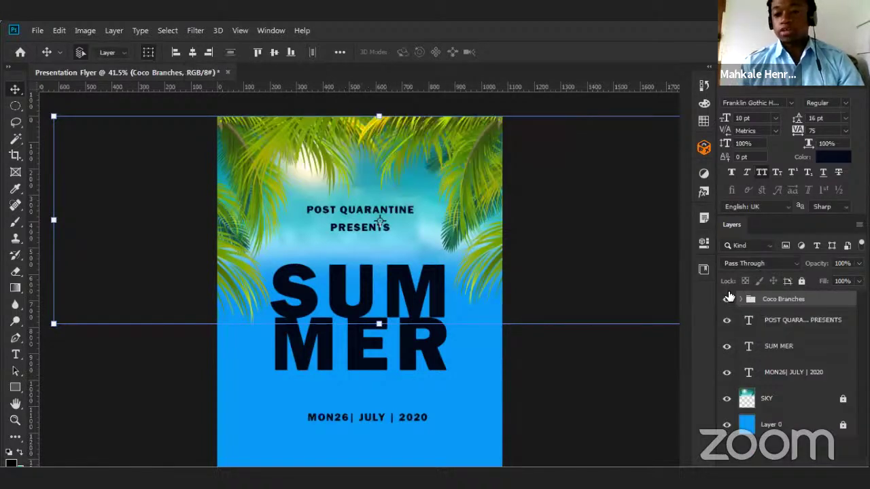
left_click(802, 281)
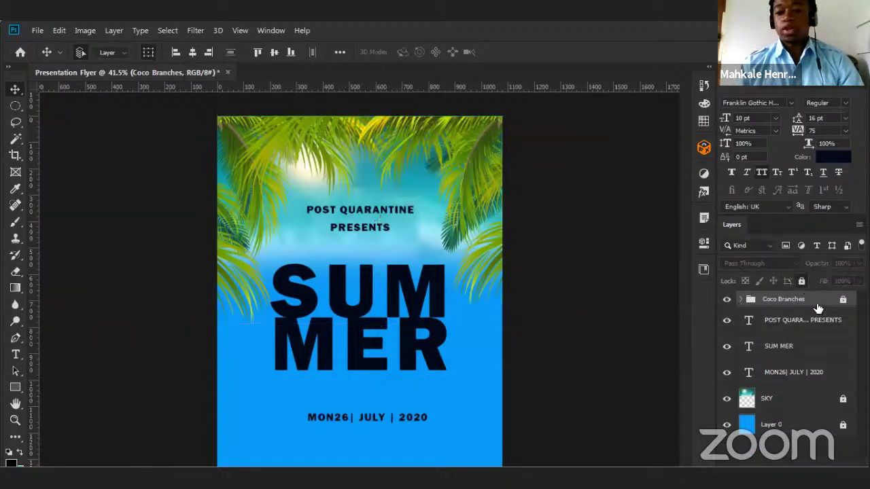
left_click_drag(333, 170, 351, 183)
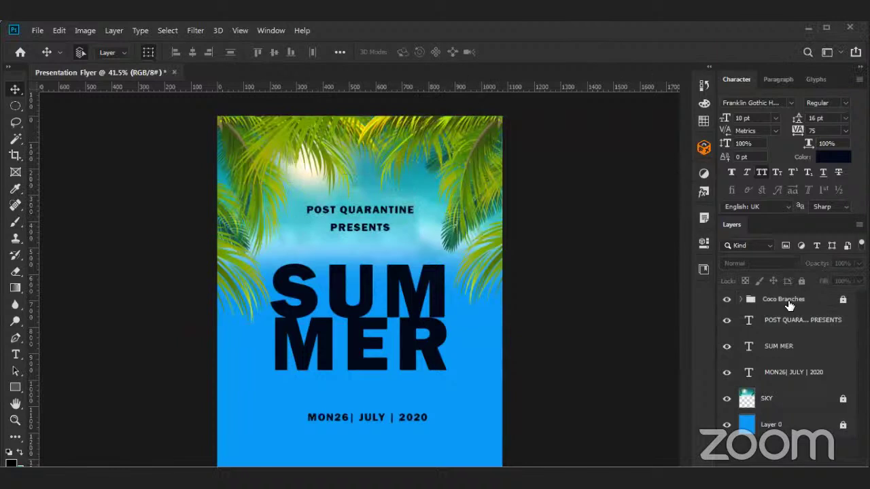
key("ctrl+/")
Ungroup the Coco Branches group and reselect all three Coconut branches layers.
left_click(775, 307)
key("ctrl+shift+g")
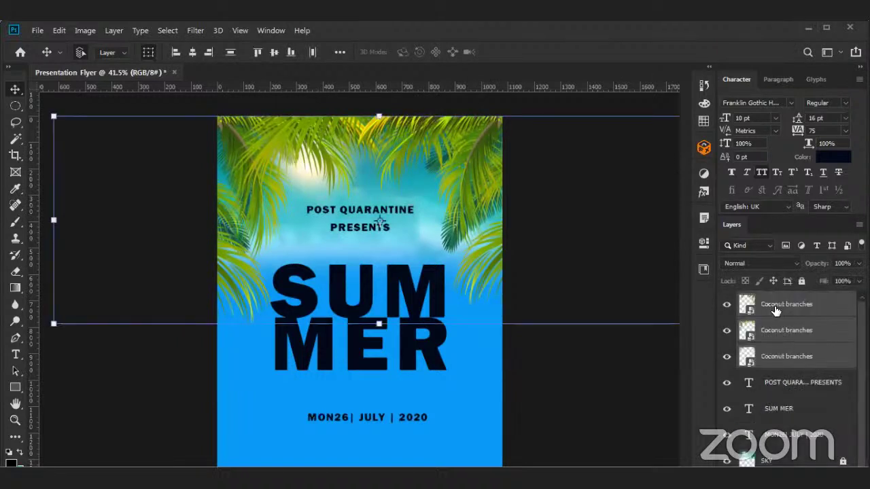
left_click(776, 308)
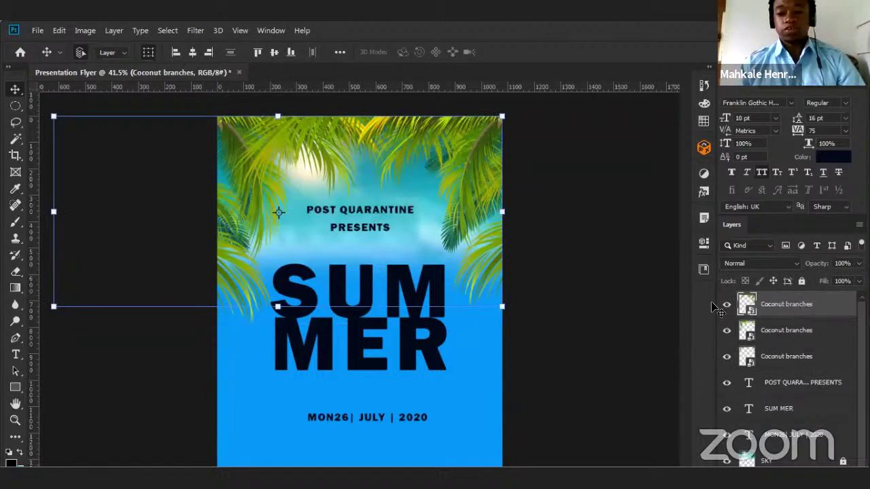
left_click(772, 305)
left_click(772, 306, "ctrl")
left_click(806, 305)
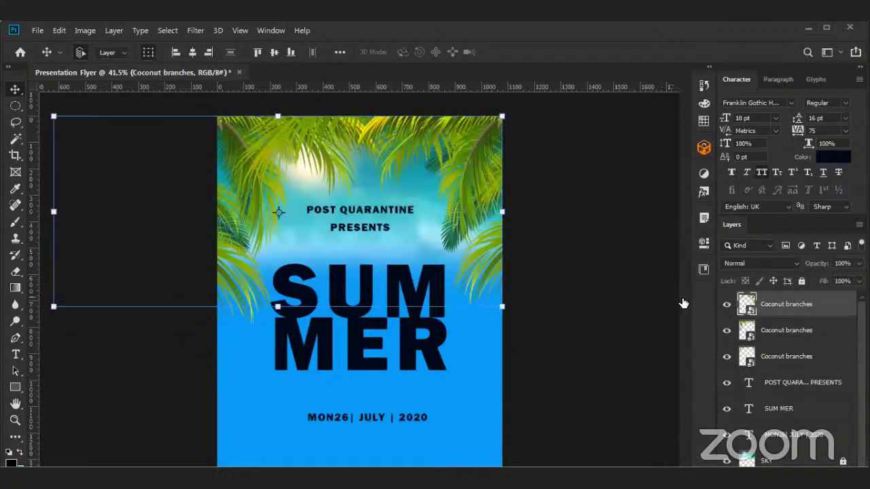
left_click(788, 356, "shift")
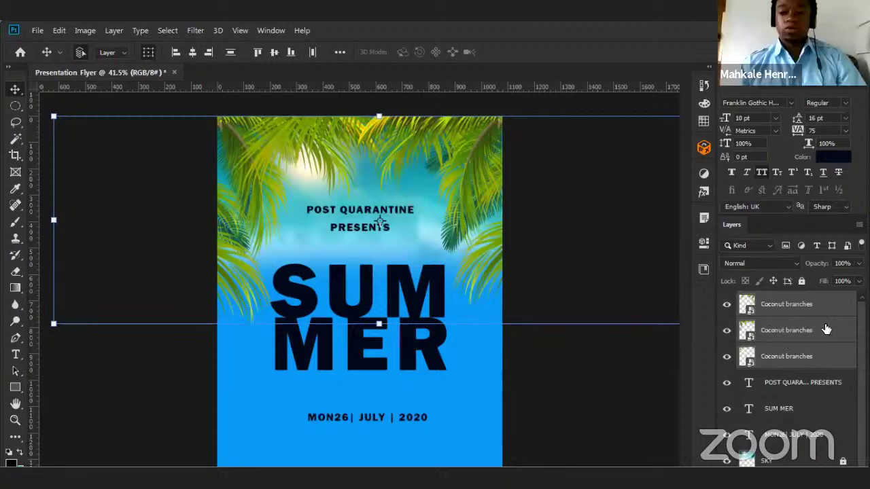
Group the three selected layers into a new group named 'COCO BRANCH'.
right_click(833, 359)
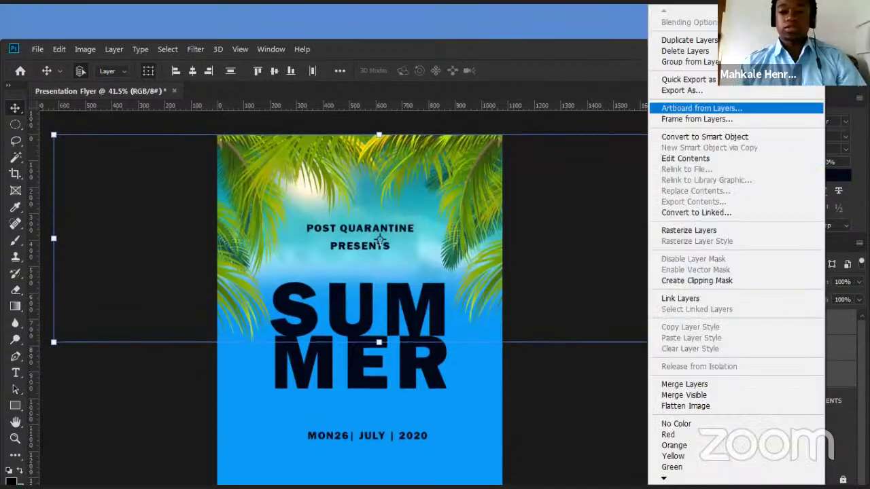
left_click(678, 63)
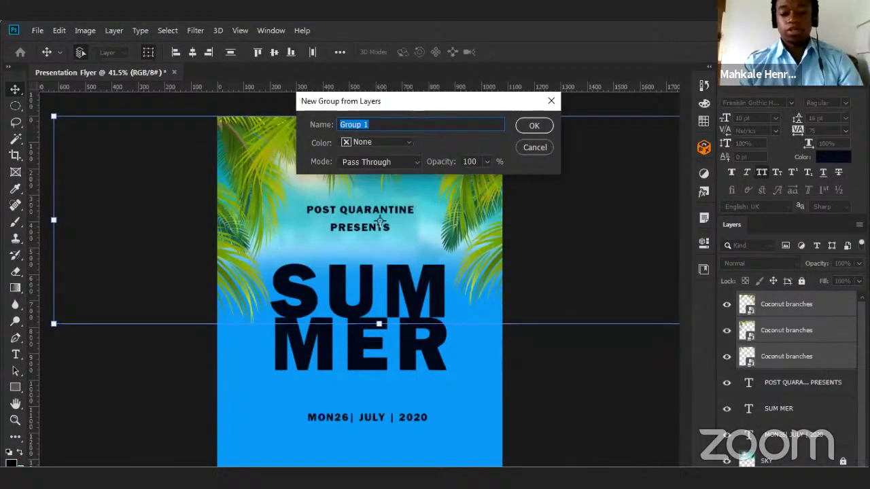
type("COCO")
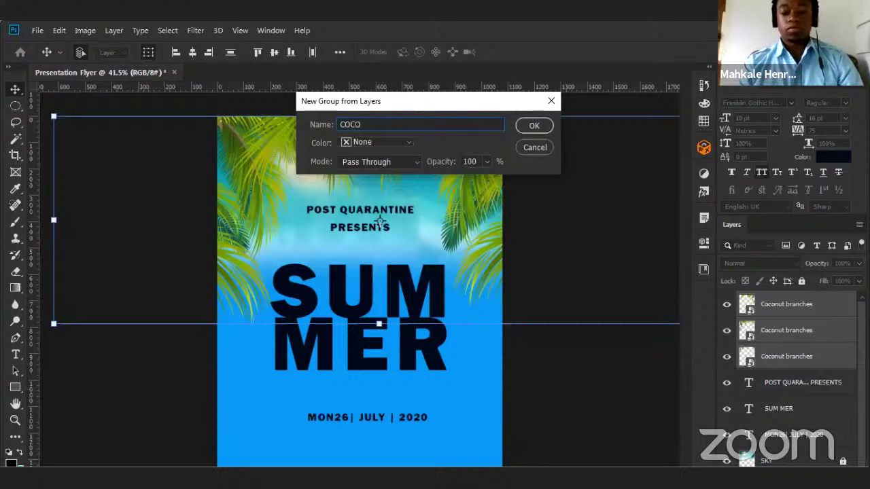
type(" BRANCHS")
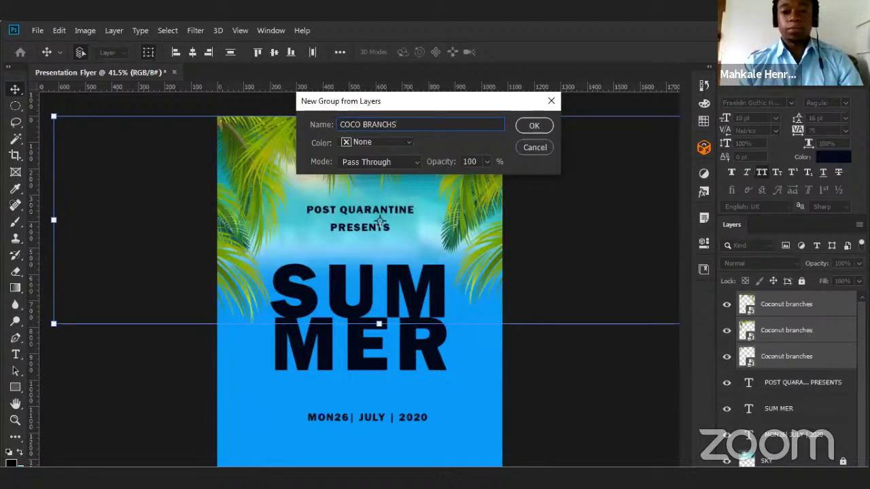
key("BackSpace")
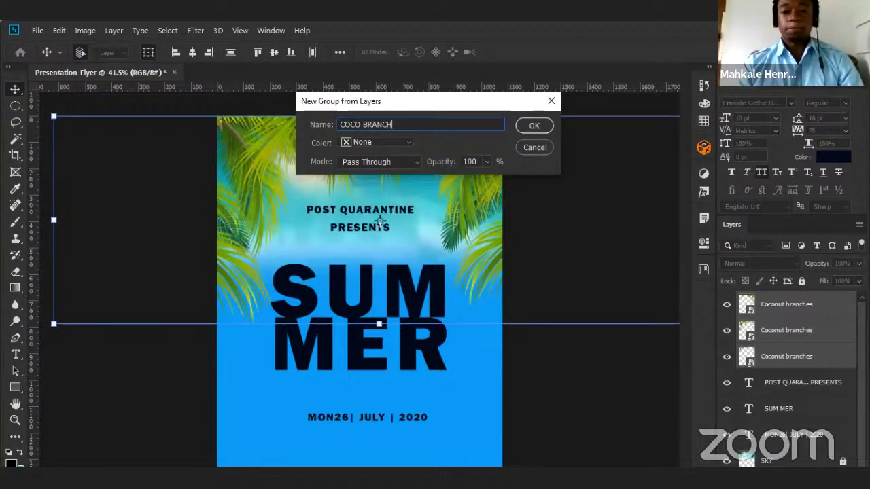
left_click(534, 126)
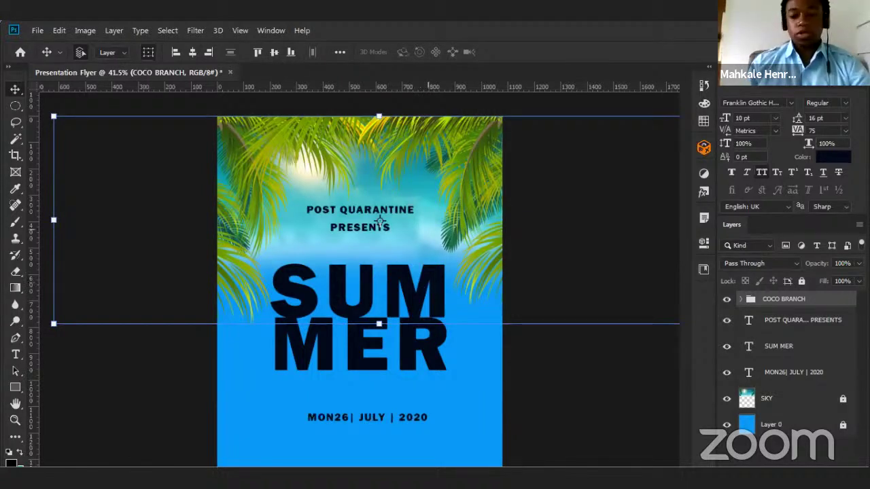
left_click(741, 299)
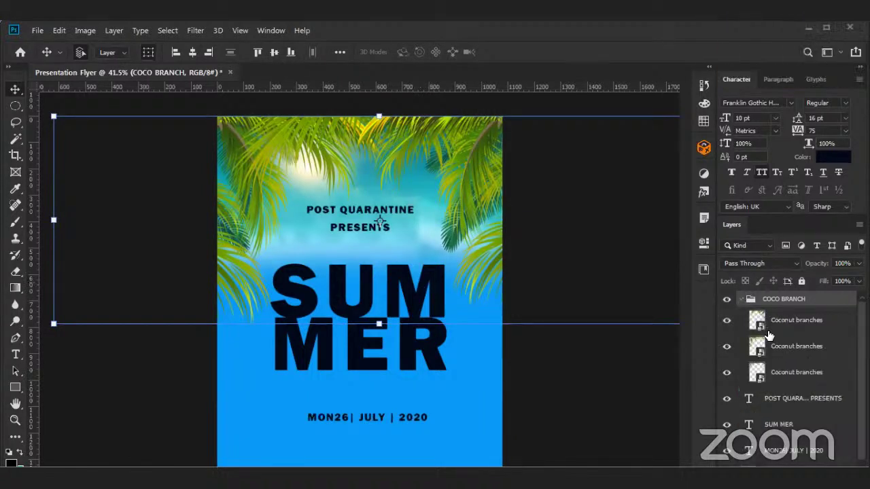
left_click(796, 328)
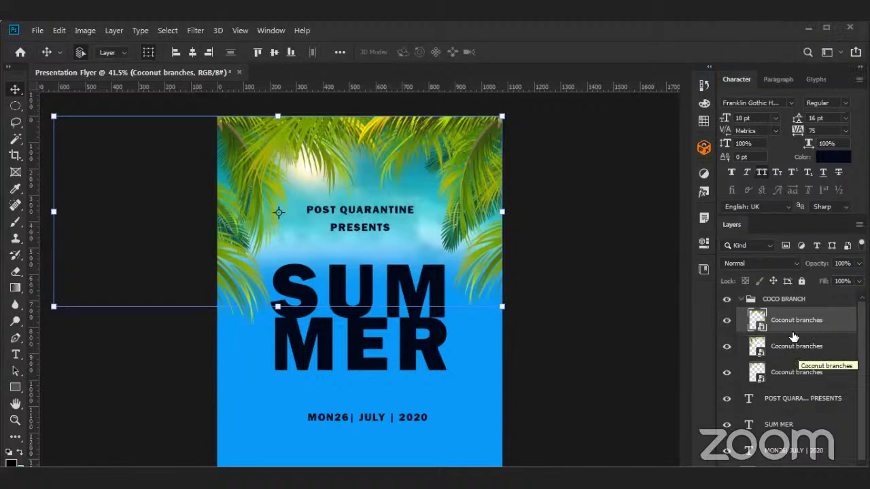
left_click(741, 300)
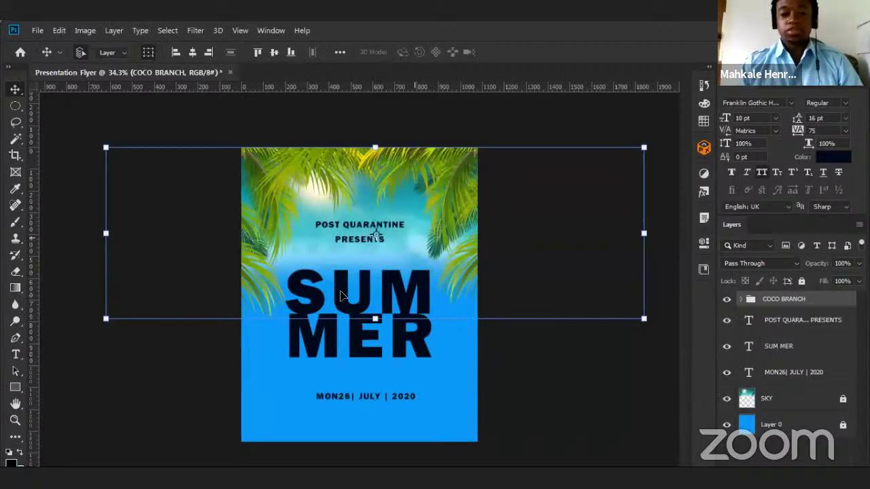
Zoom in and scroll over the flyer to inspect the placed WATER PODDLE splash.
key("ctrl+plus")
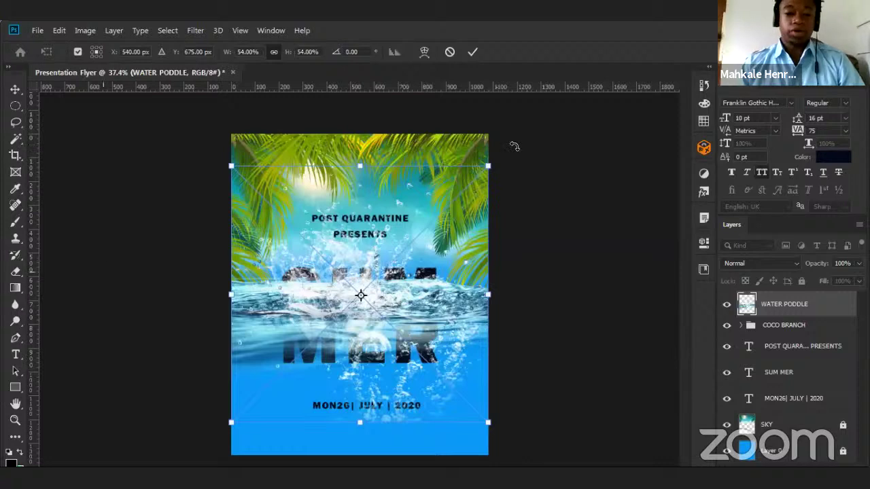
scroll(413, 213, "down", 1)
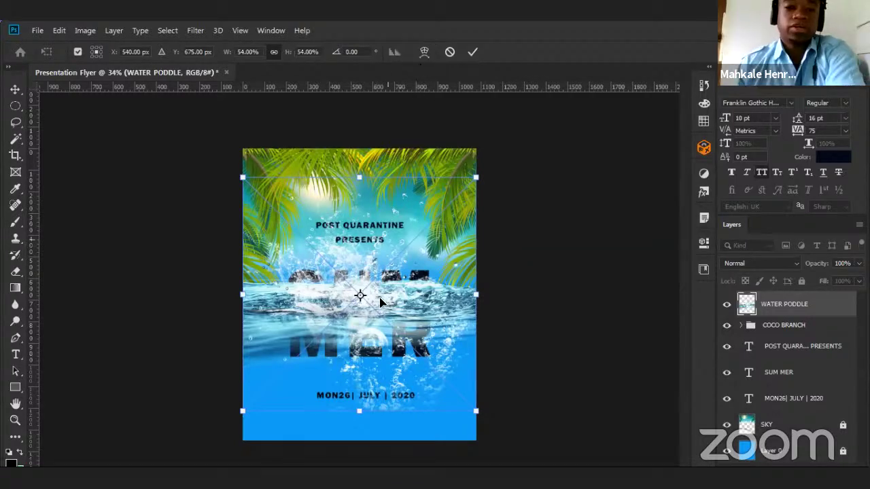
scroll(408, 253, "down", 1)
scroll(409, 254, "down", 1)
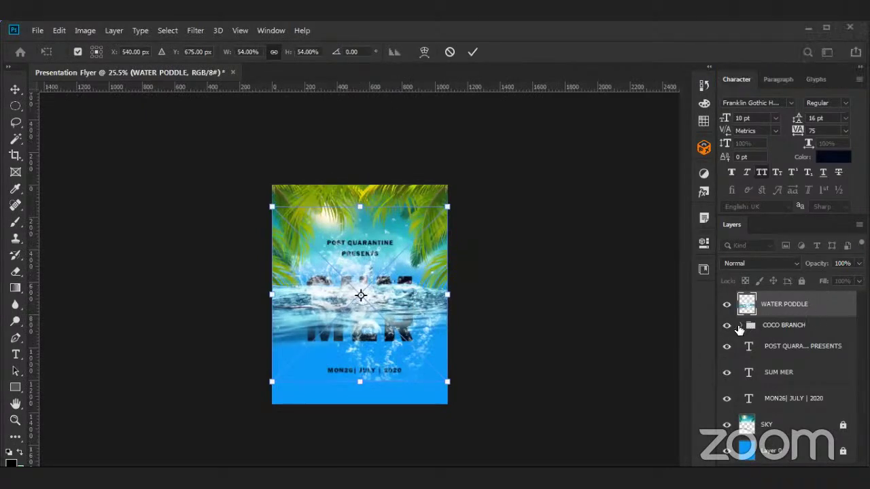
Lock the COCO BRANCH group and drag the water splash down to the flyer's bottom edge.
left_click(802, 327)
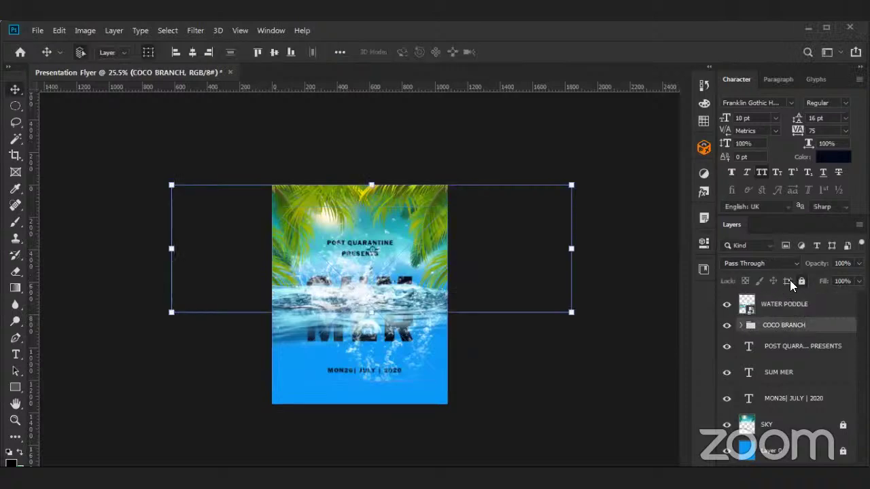
left_click(801, 281)
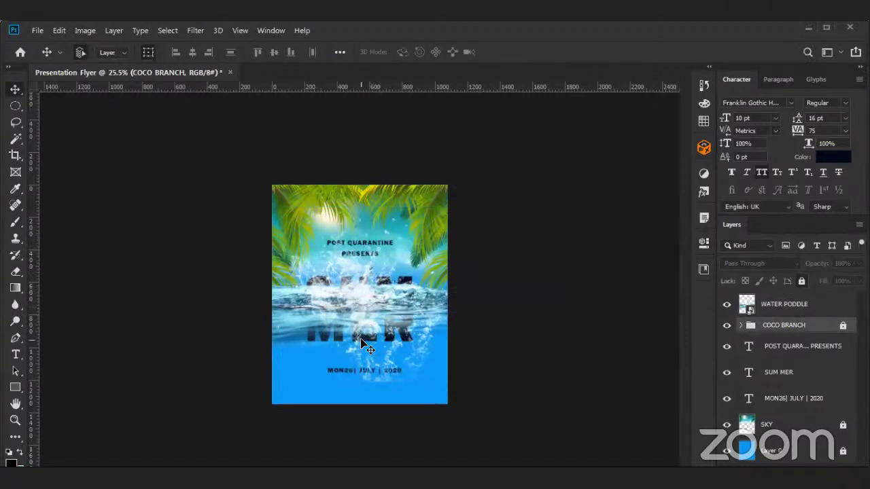
key("ctrl+0")
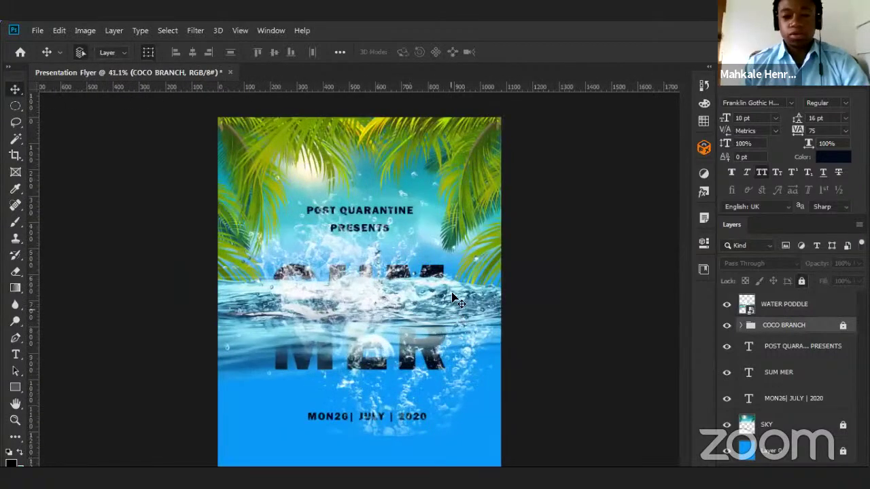
scroll(357, 319, "down", 1)
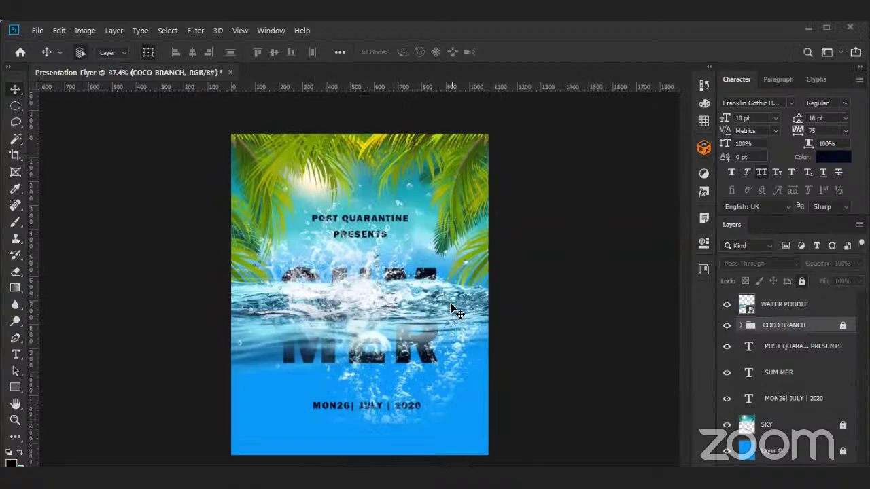
scroll(412, 284, "down", 1)
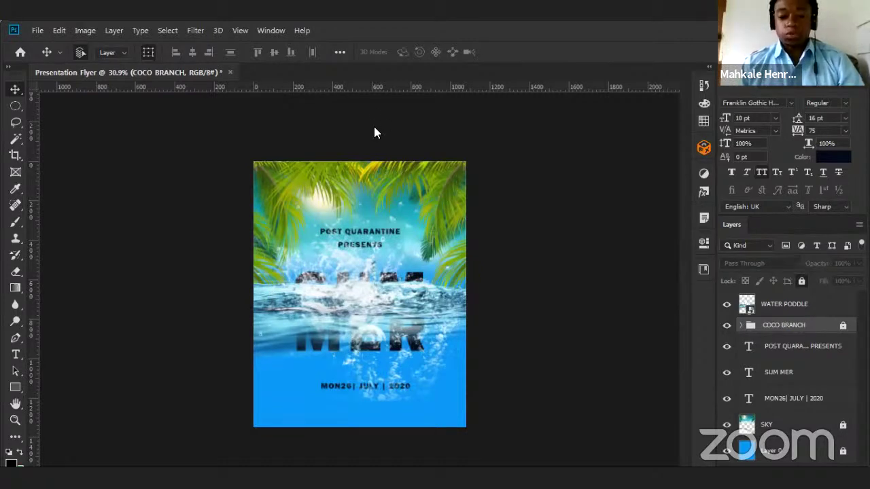
scroll(403, 299, "up", 4)
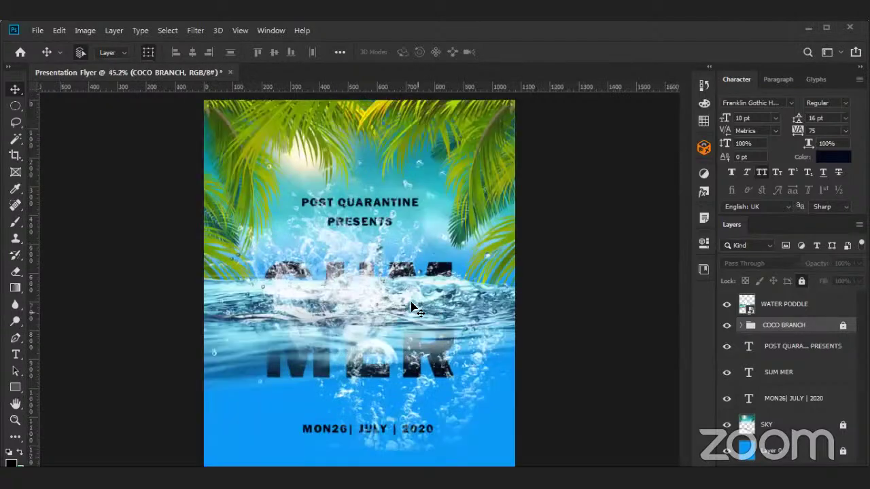
scroll(413, 265, "down", 1)
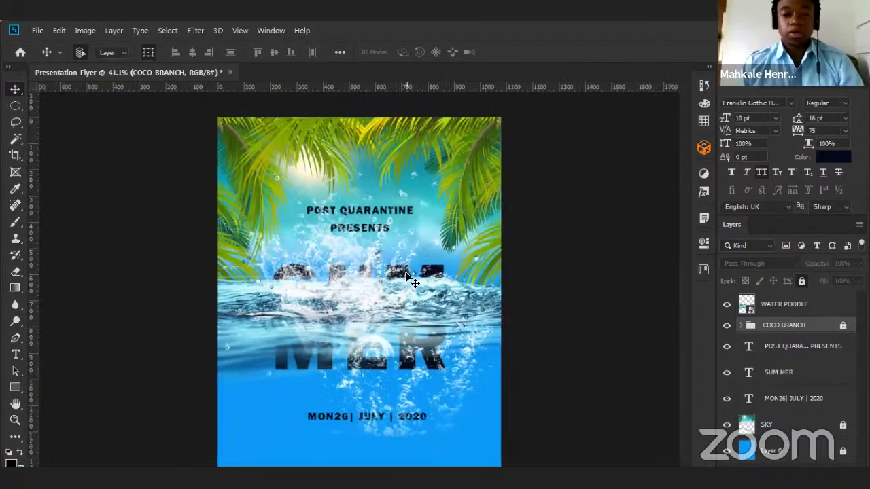
left_click_drag(421, 316, 426, 435)
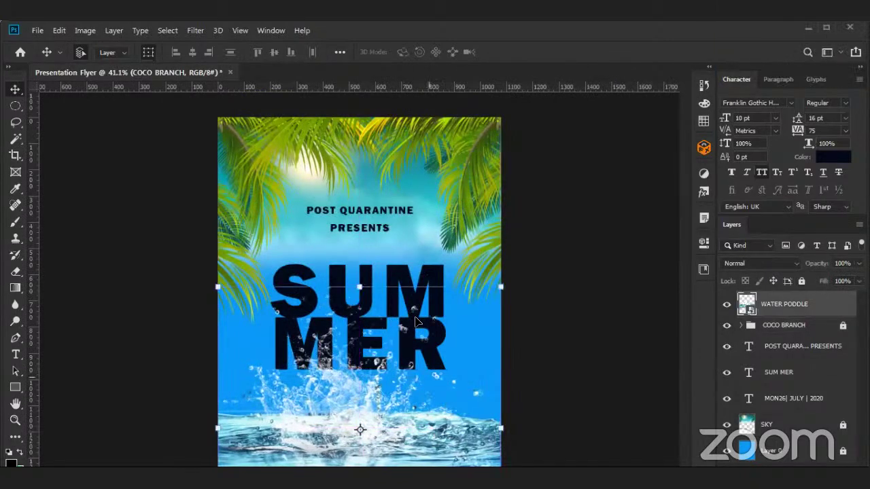
Zoom and pan around the flyer to review the splash rising into MER, ending at 81.5%.
scroll(373, 411, "down", 3)
scroll(373, 411, "up", 1)
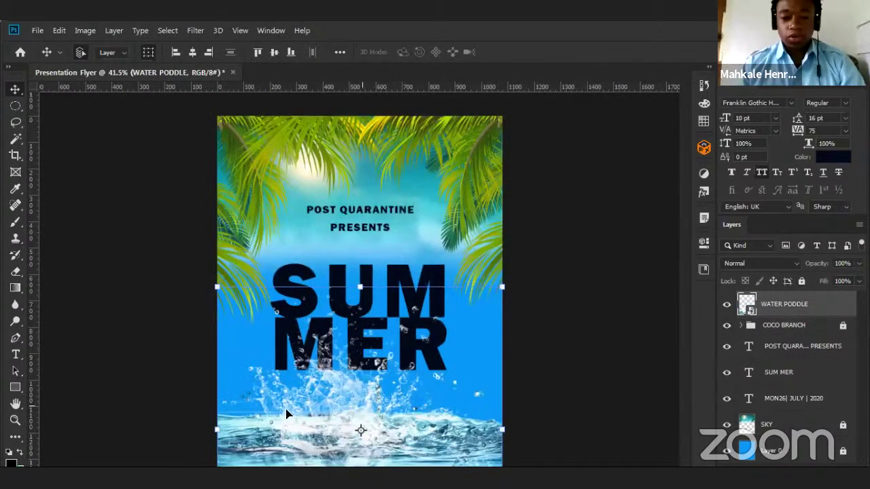
scroll(353, 392, "up", 1)
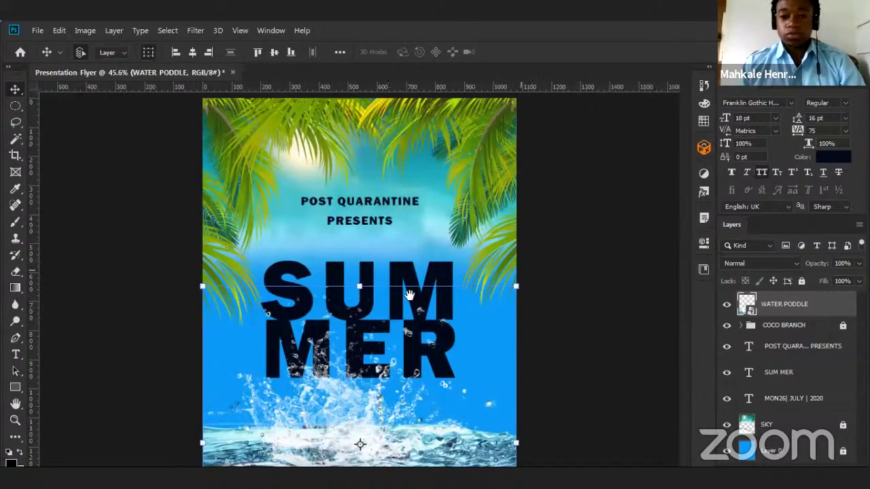
scroll(403, 296, "down", 1)
scroll(395, 309, "up", 4)
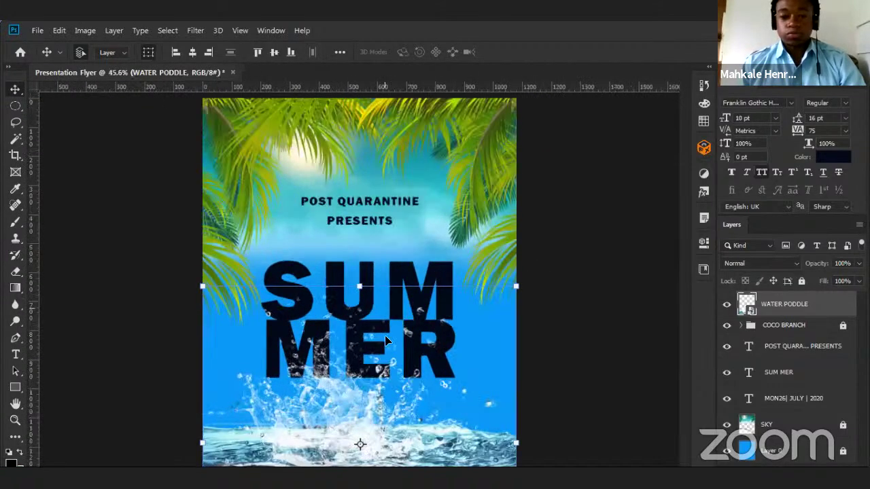
scroll(363, 389, "up", 1)
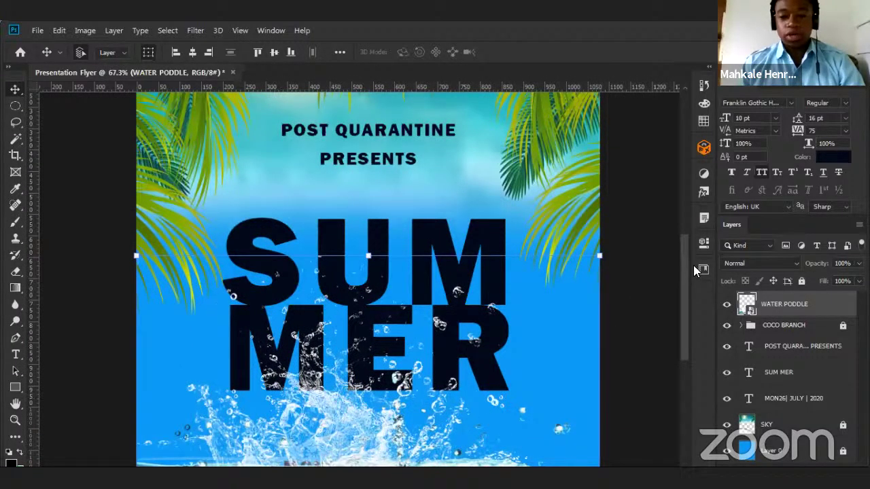
scroll(680, 285, "down", 5)
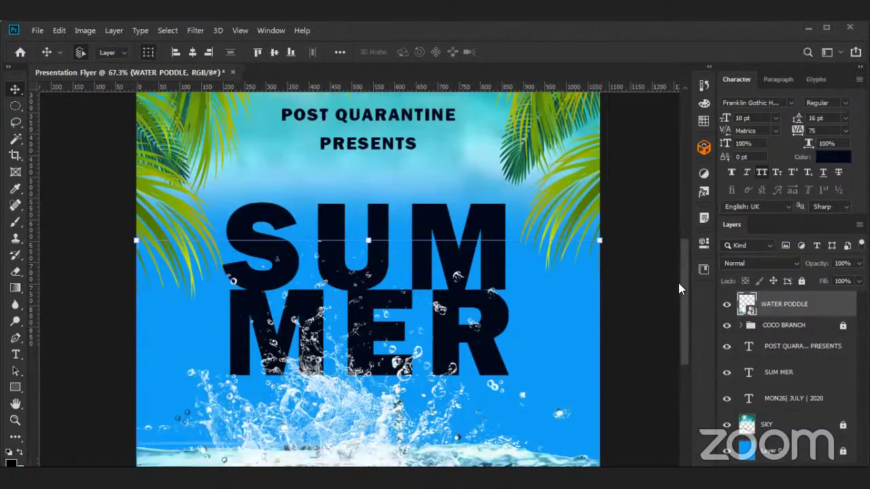
scroll(691, 242, "up", 8)
scroll(693, 183, "up", 2)
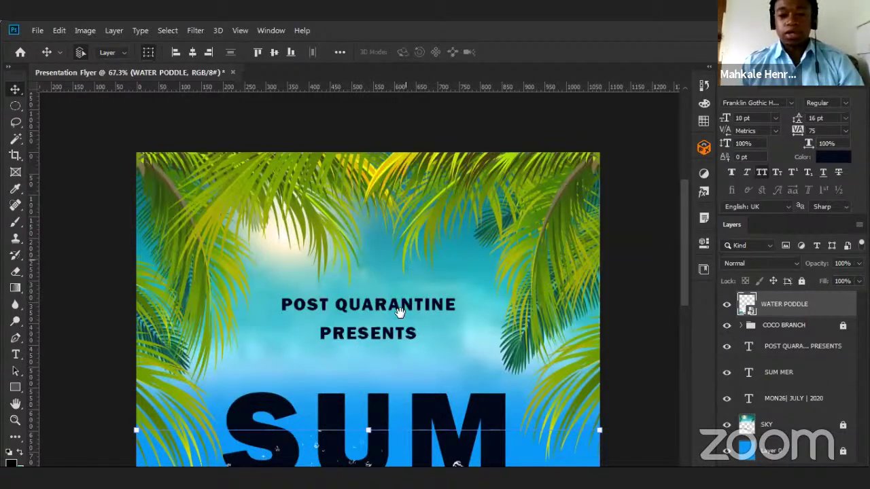
scroll(407, 239, "down", 6)
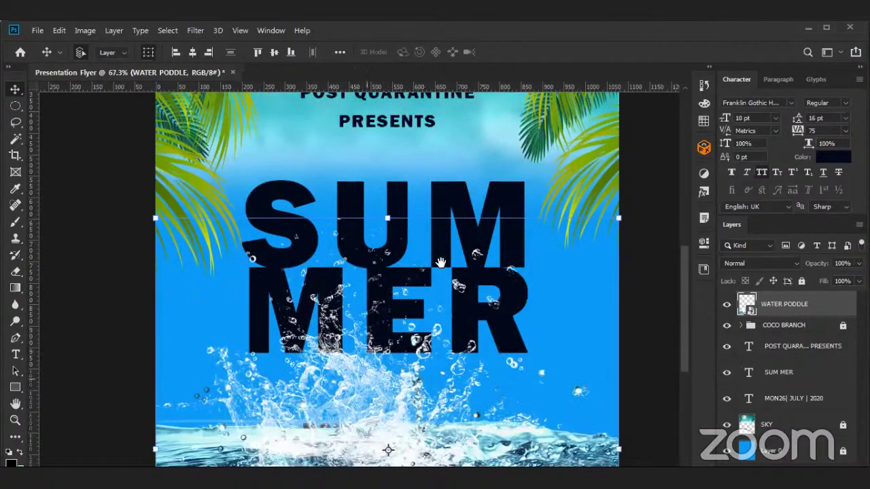
scroll(354, 333, "down", 4)
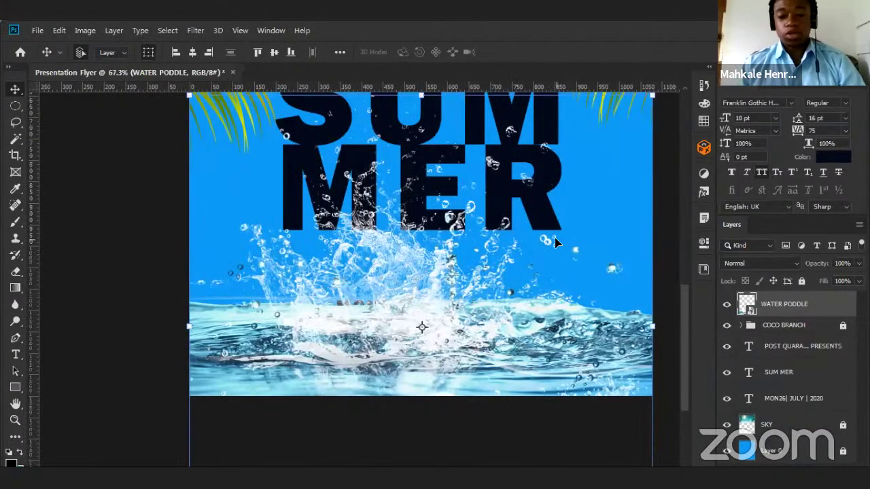
left_click_drag(564, 243, 308, 268)
scroll(307, 267, "down", 3)
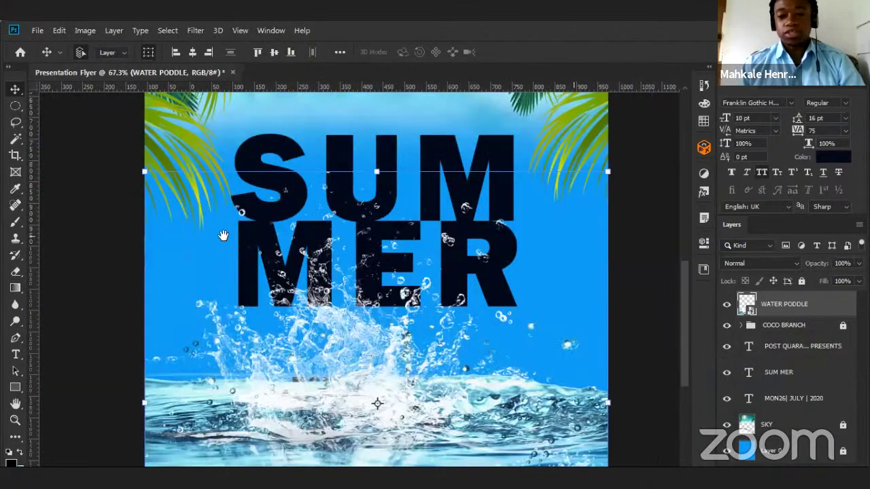
scroll(278, 262, "up", 5)
scroll(261, 257, "up", 1)
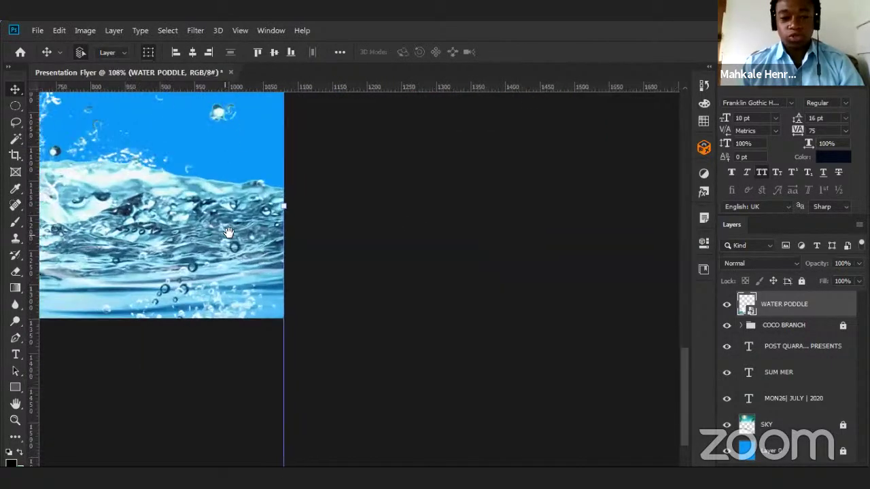
scroll(220, 224, "down", 2)
scroll(219, 223, "up", 3)
scroll(223, 235, "down", 2)
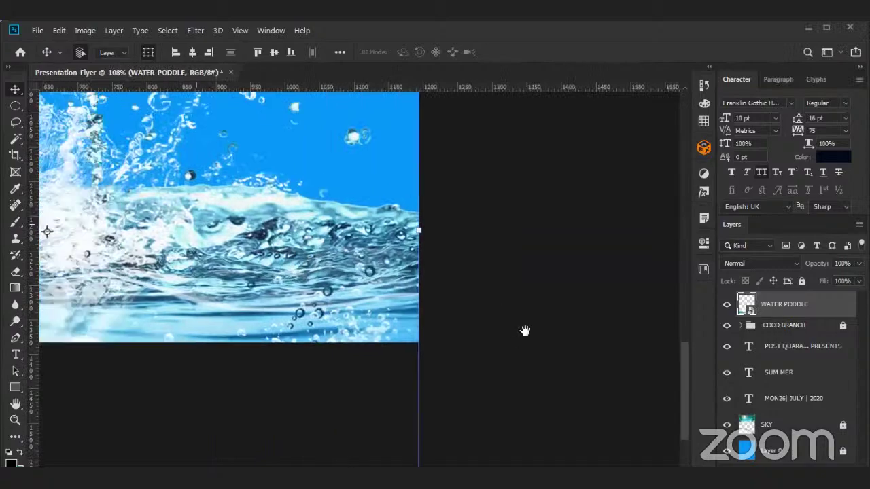
scroll(192, 311, "up", 2)
scroll(191, 312, "up", 3)
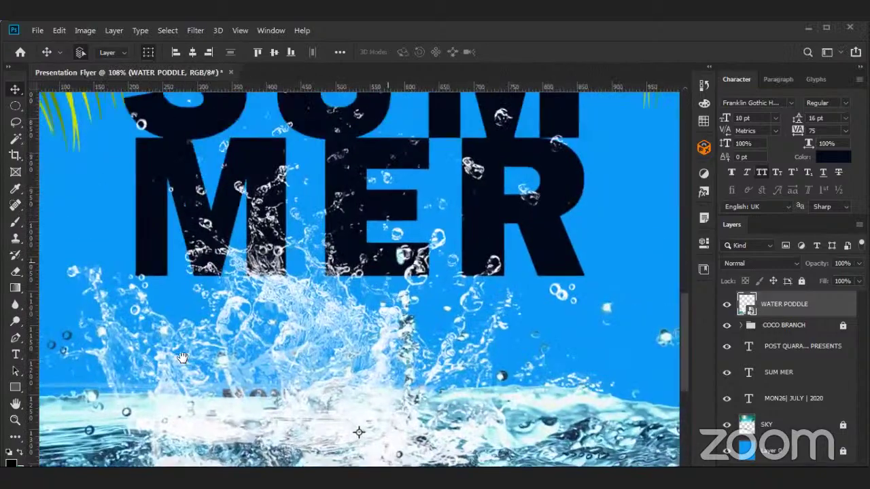
scroll(529, 296, "down", 3)
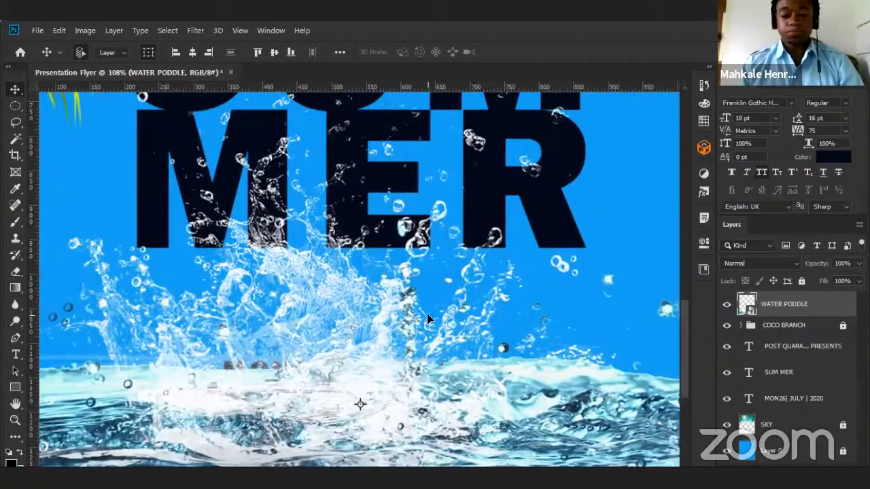
scroll(415, 299, "down", 1)
scroll(392, 287, "down", 3)
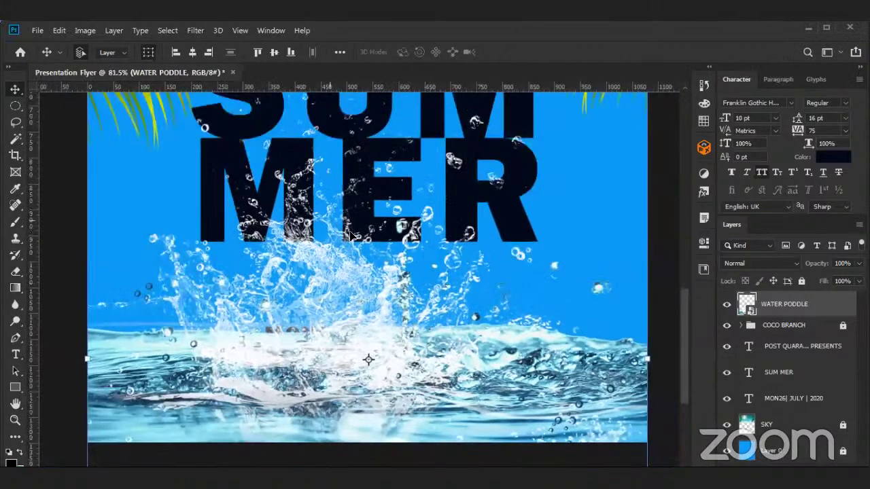
Add a new SPLASH text line below the SUM MER title.
key("t")
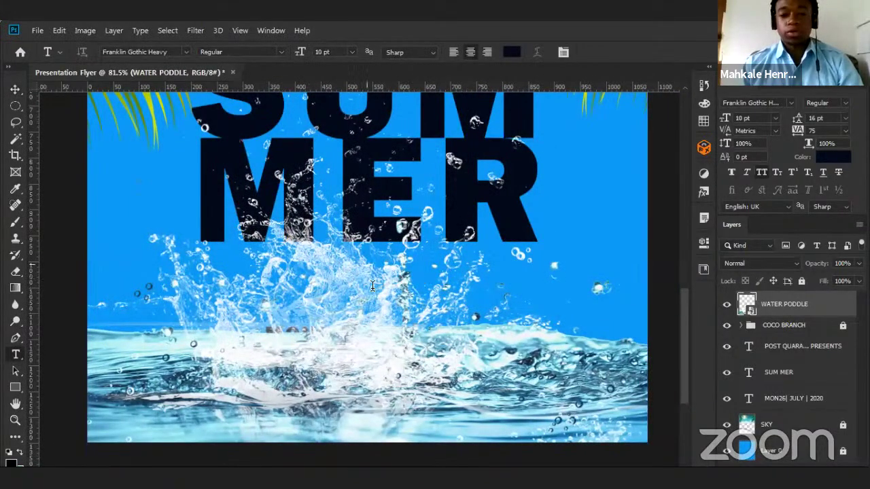
left_click(368, 283)
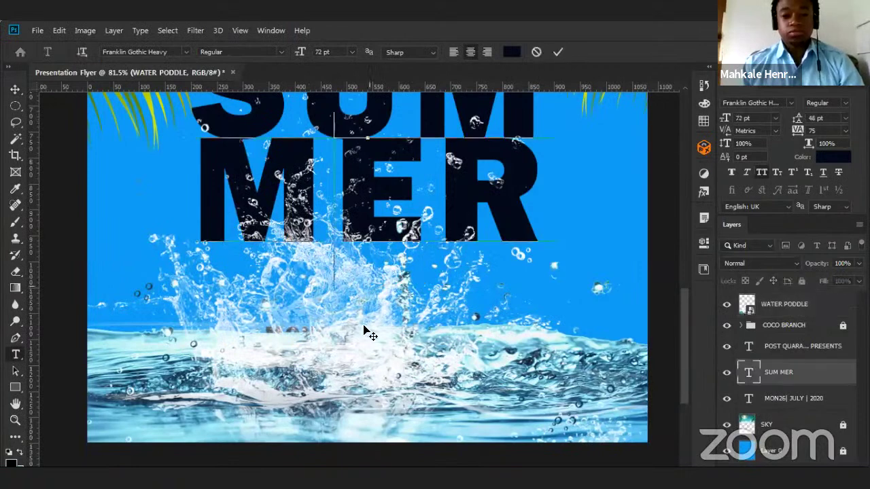
left_click(425, 264)
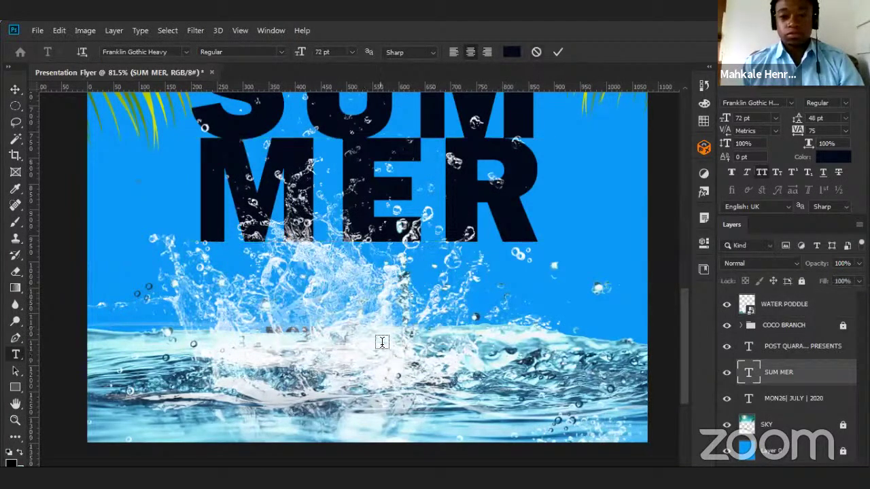
left_click(379, 351)
key("ctrl+v")
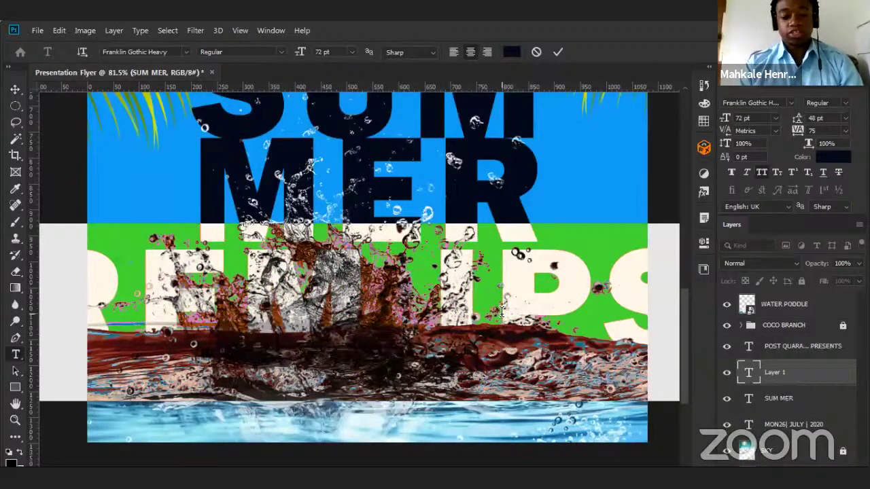
key("ctrl+z")
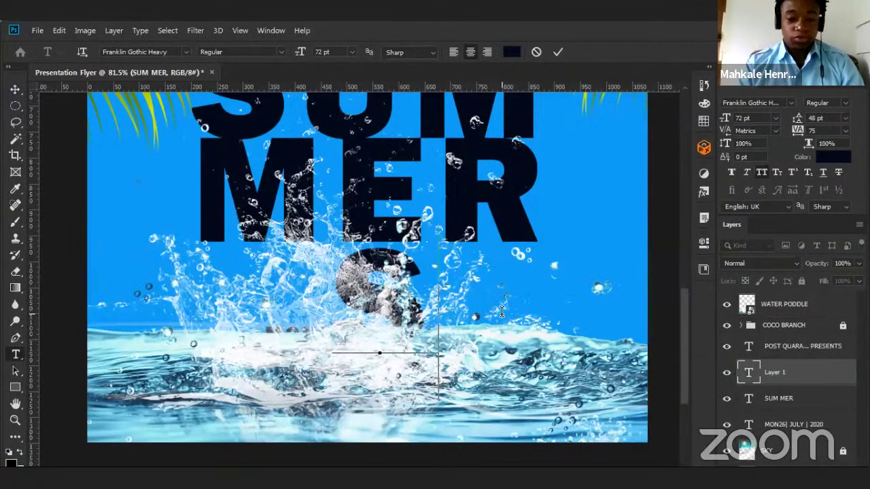
type("P")
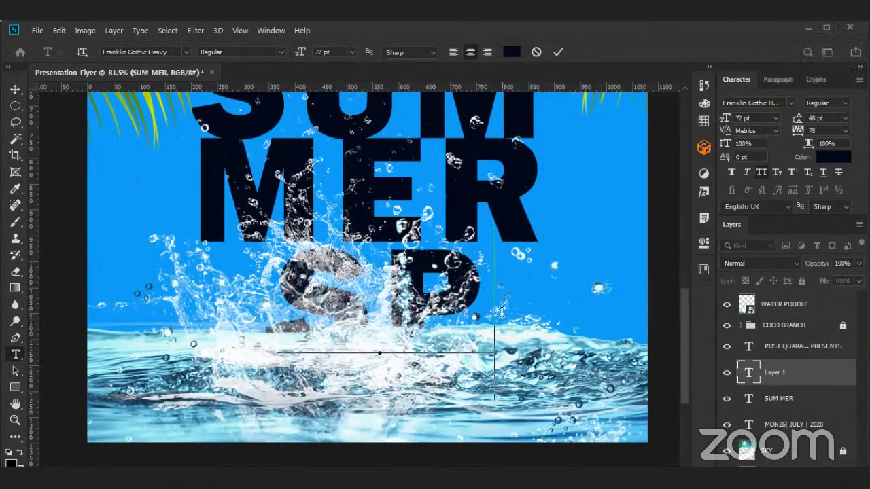
type("LASH")
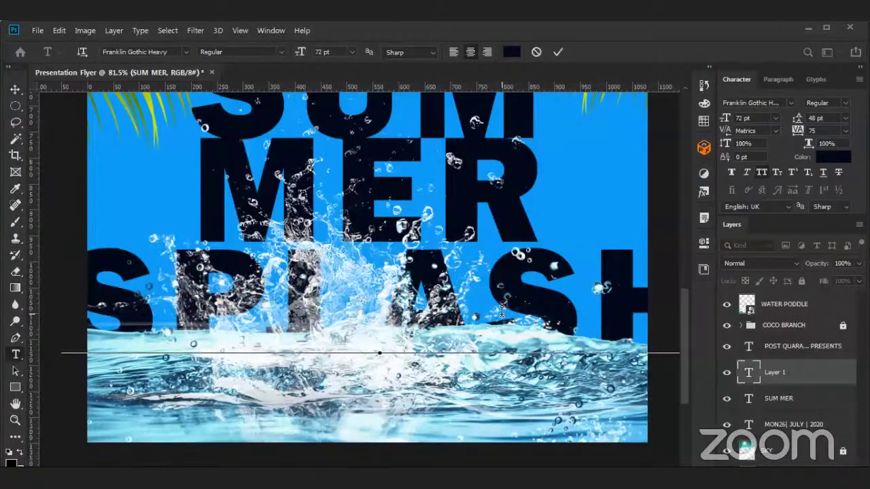
Size SPLASH to 48 pt, commit it, and move WATER PODDLE below the date layer.
key("ctrl+a")
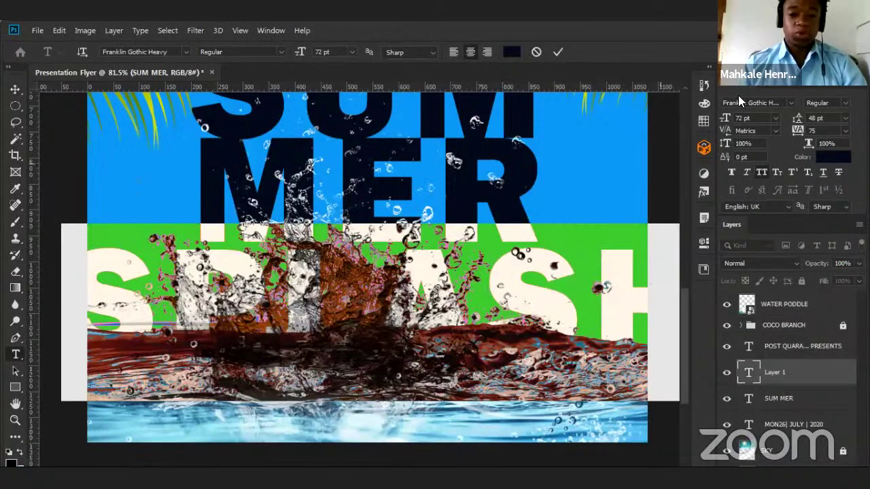
left_click(774, 120)
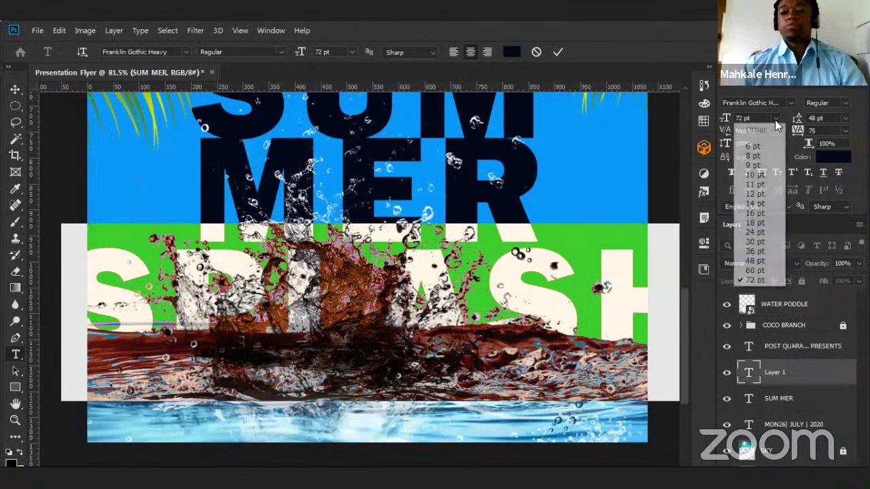
left_click(762, 213)
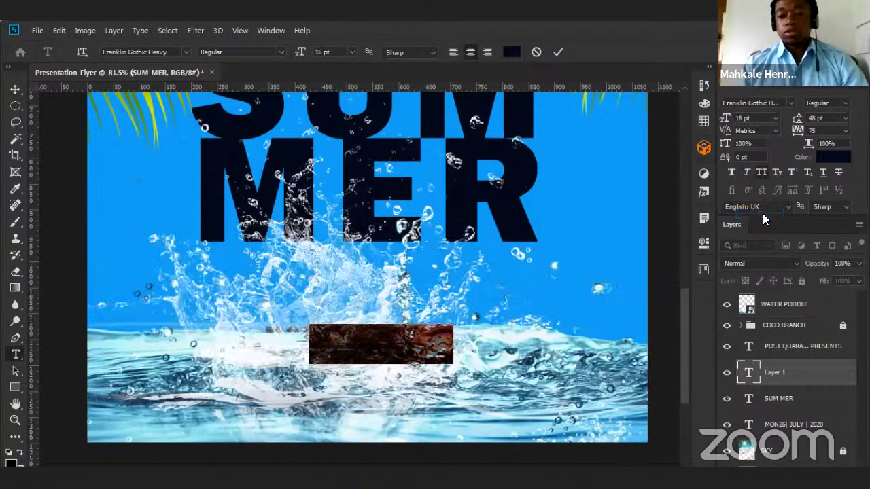
left_click(772, 118)
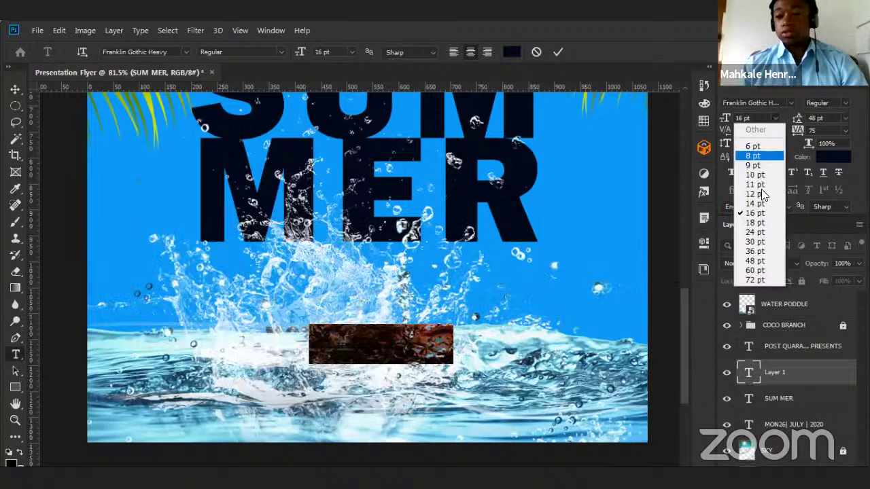
left_click(754, 242)
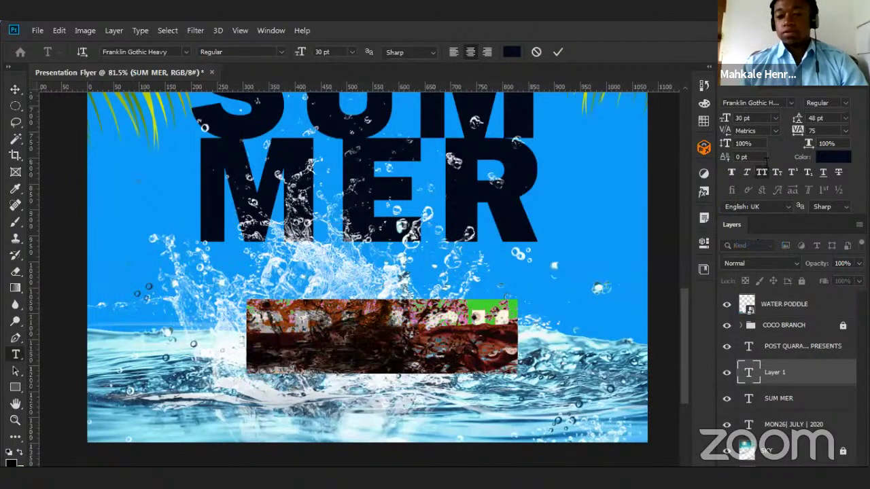
left_click(776, 119)
left_click(751, 261)
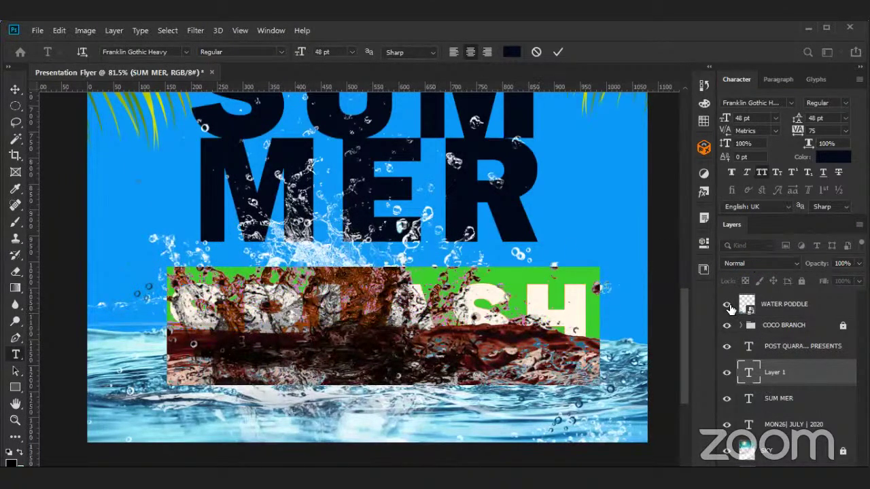
left_click(776, 310)
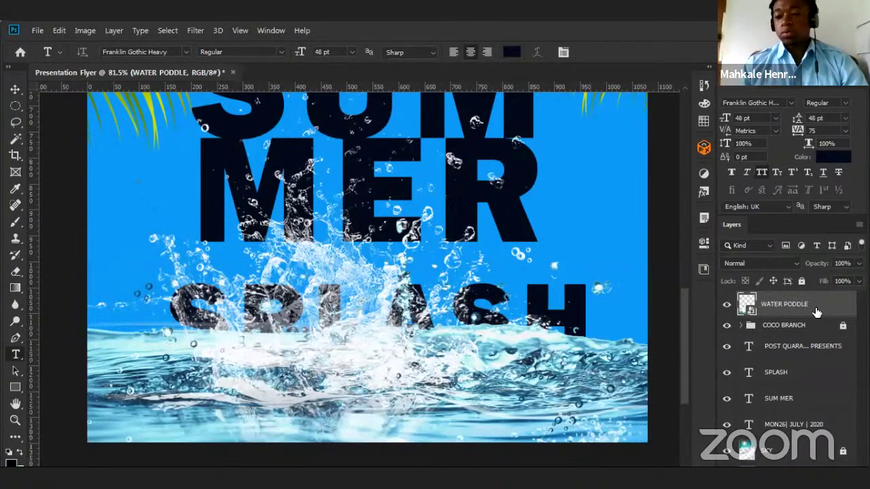
left_click_drag(816, 319, 810, 441)
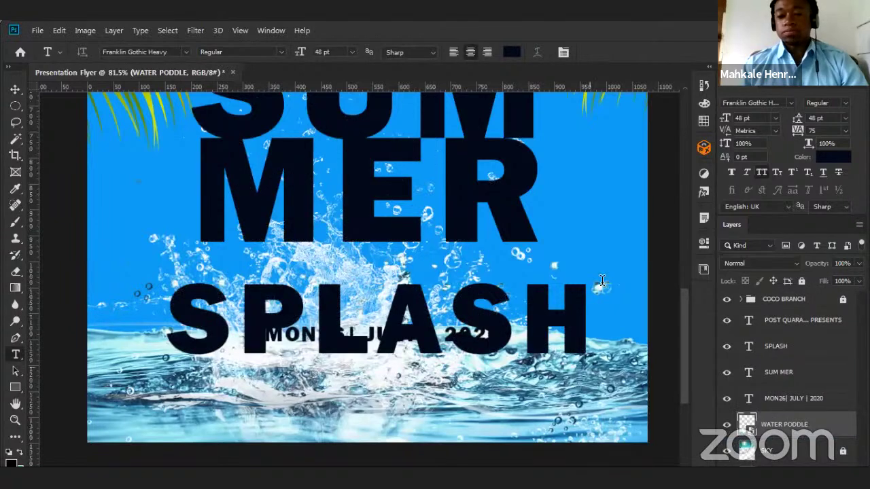
Hide the WATER PODDLE layer and move the SUMMER title higher on the flyer.
left_click(727, 425)
scroll(343, 306, "down", 2)
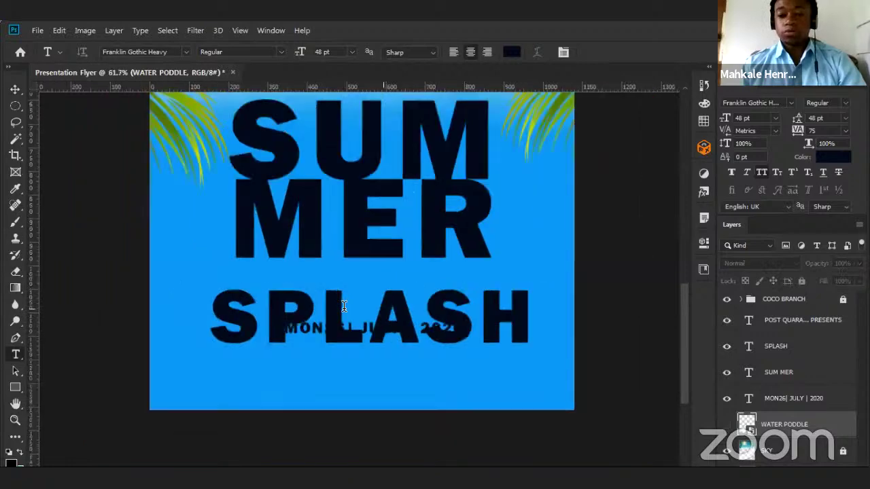
scroll(342, 306, "up", 4)
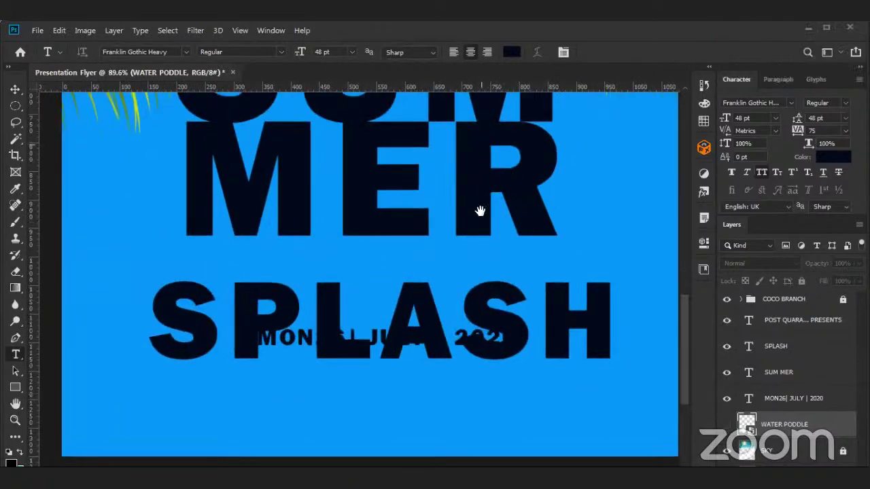
left_click_drag(480, 210, 480, 311)
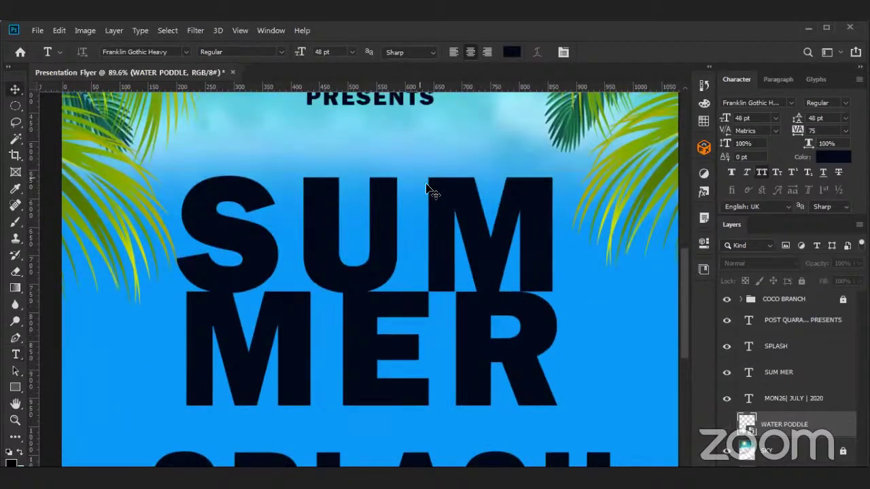
key("v")
left_click(442, 220)
left_click_drag(443, 224, 440, 183)
Raise SPLASH to sit just under MER, clear of the date line.
scroll(398, 239, "down", 1)
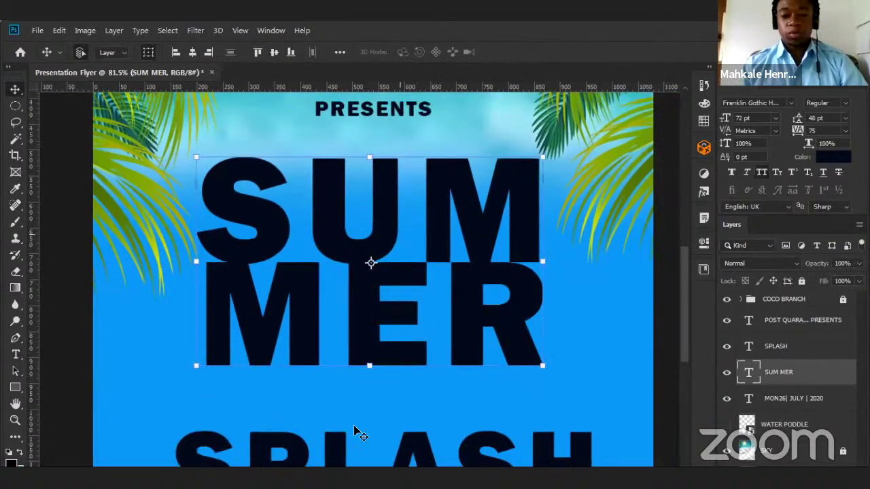
scroll(354, 425, "down", 1)
left_click(407, 440)
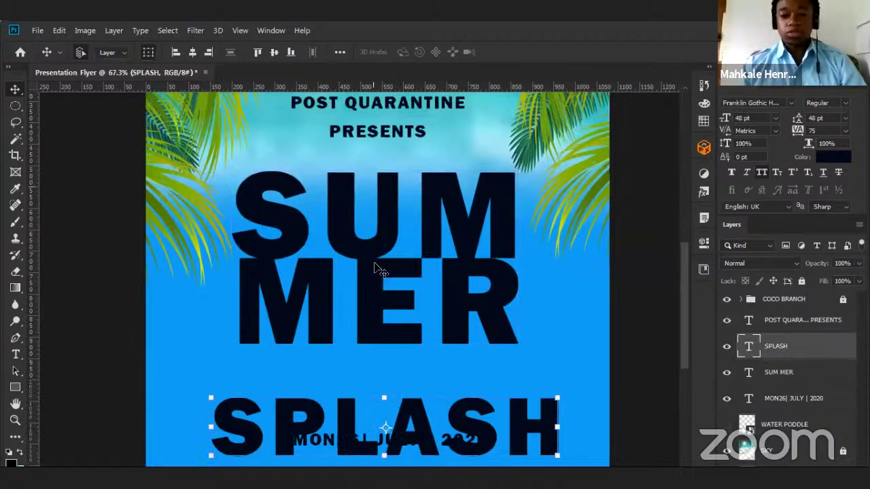
left_click_drag(401, 427, 399, 388)
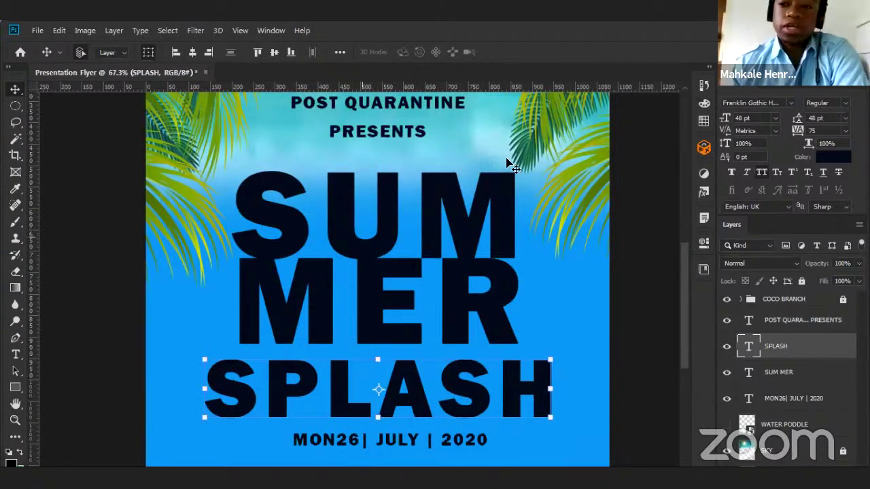
left_click(438, 218)
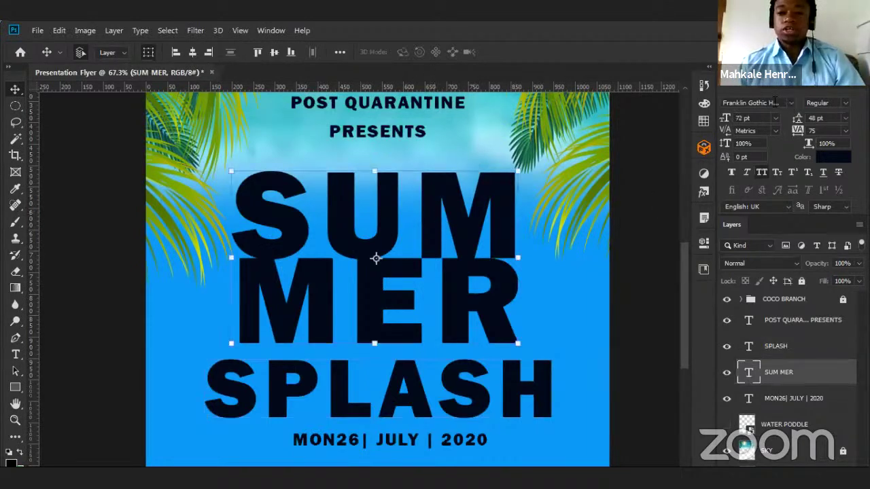
Try Open Sans Extrabold as the font for the SUMMER title.
left_click(774, 102)
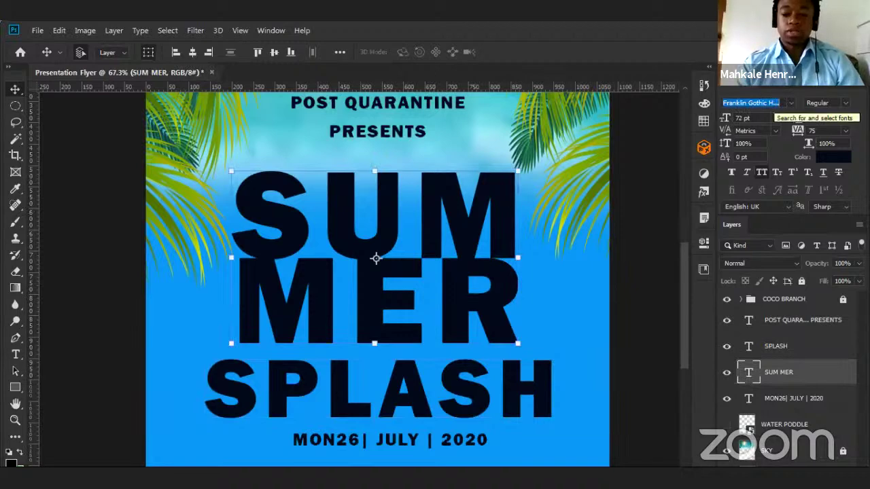
type("OPEN")
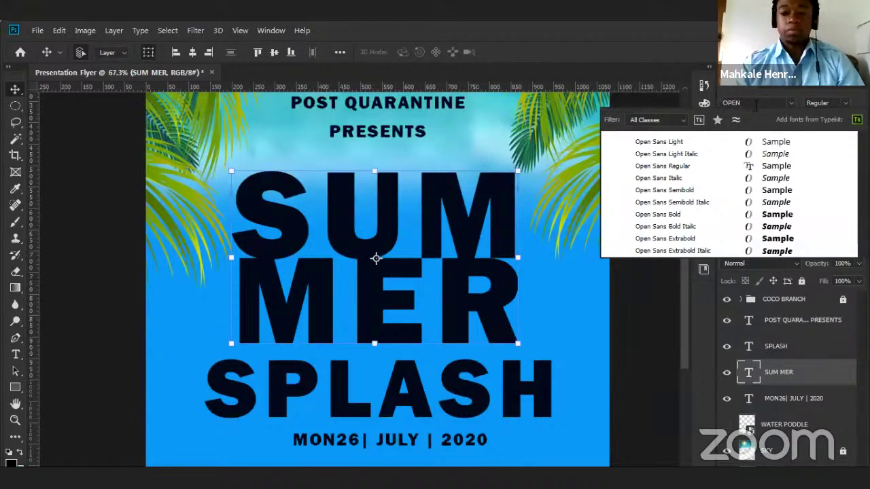
key("BackSpace")
key("BackSpace")
key("BackSpace")
key("BackSpace")
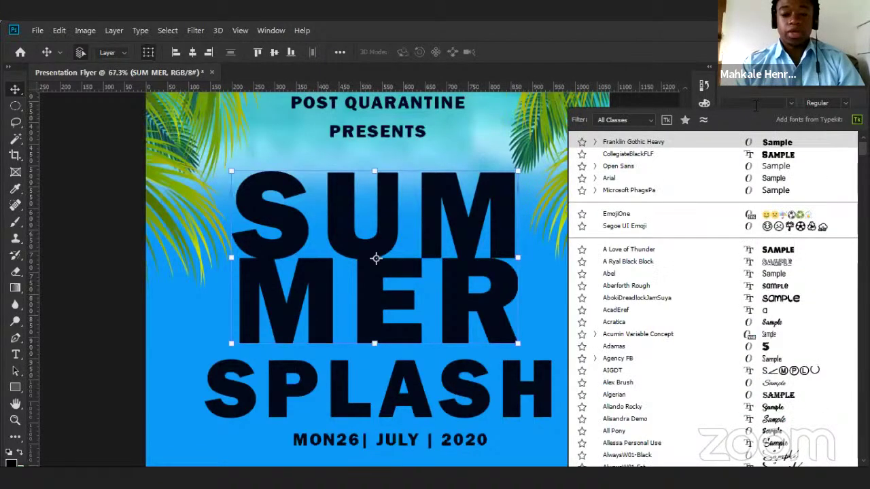
type("OPEN")
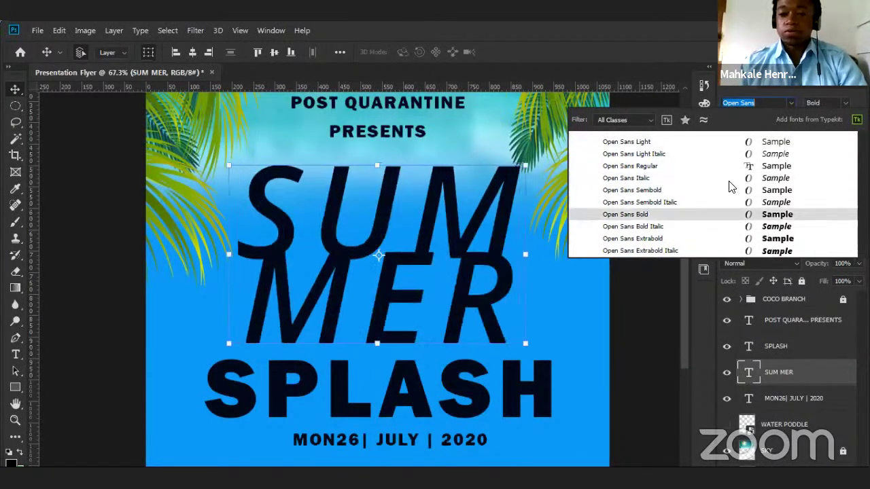
left_click(679, 241)
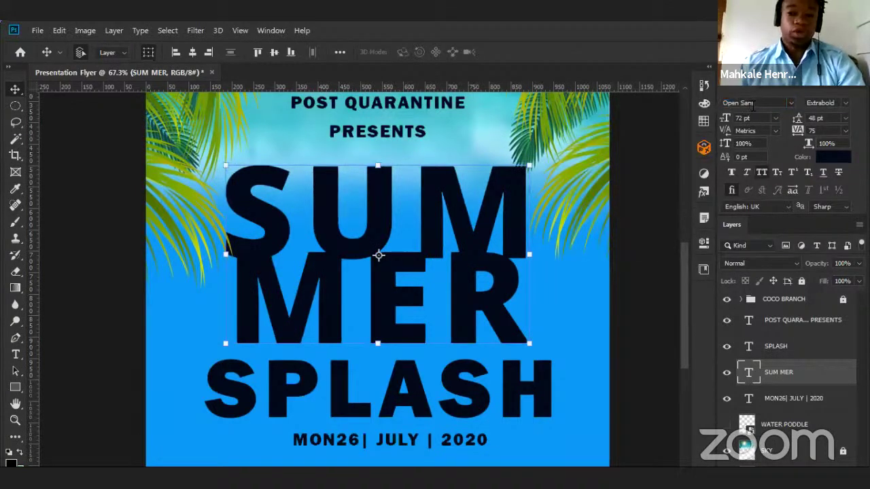
Switch the SUM MER title font to Arial Black.
left_click(724, 102)
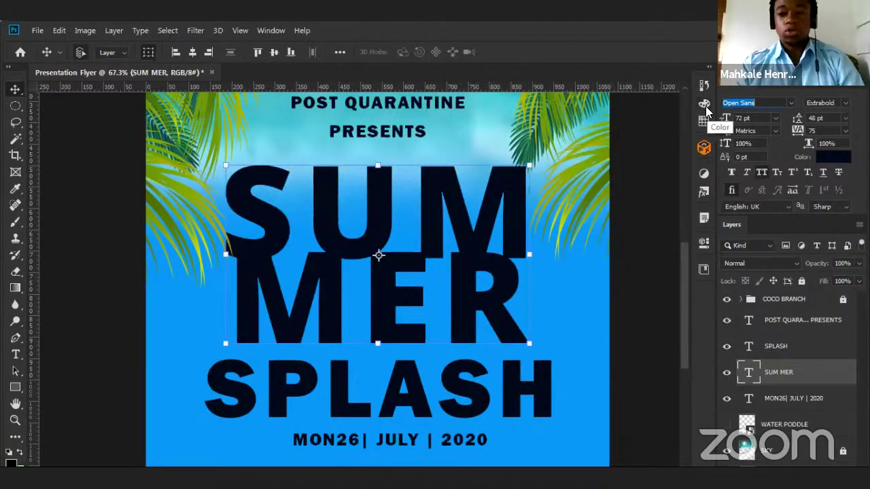
key("BackSpace")
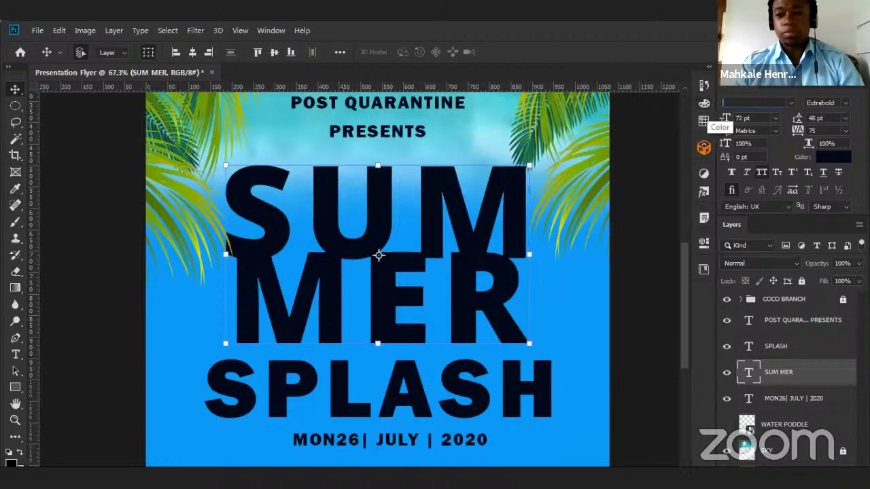
type("ARI")
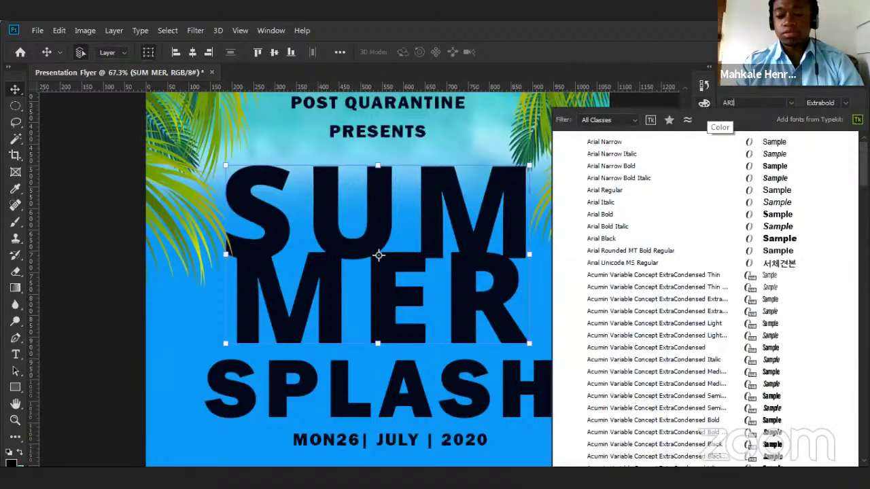
key("BackSpace")
key("BackSpace")
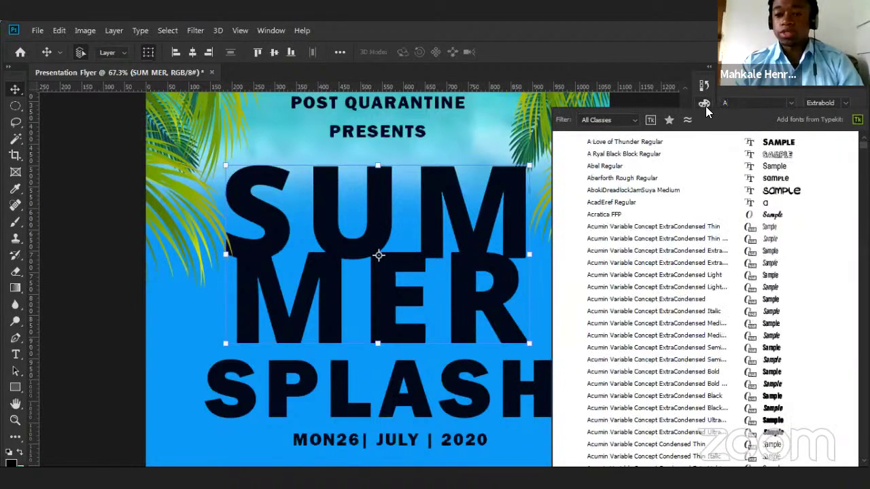
type("RIAL")
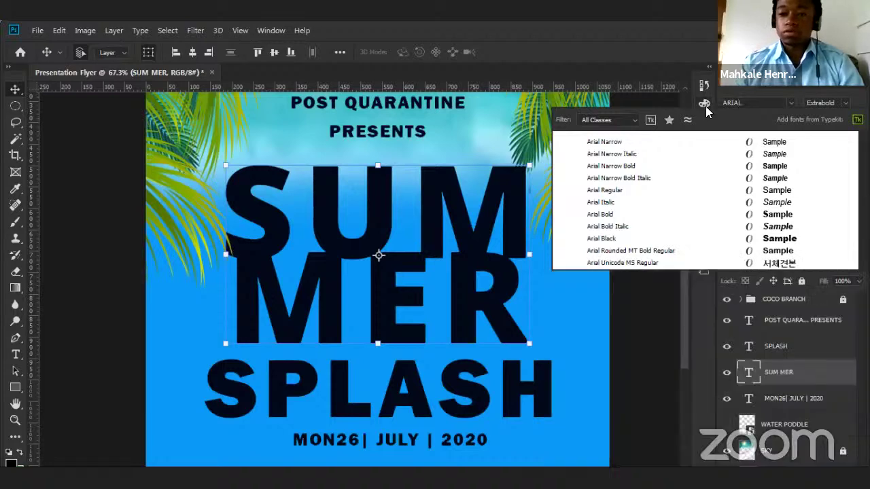
left_click(626, 239)
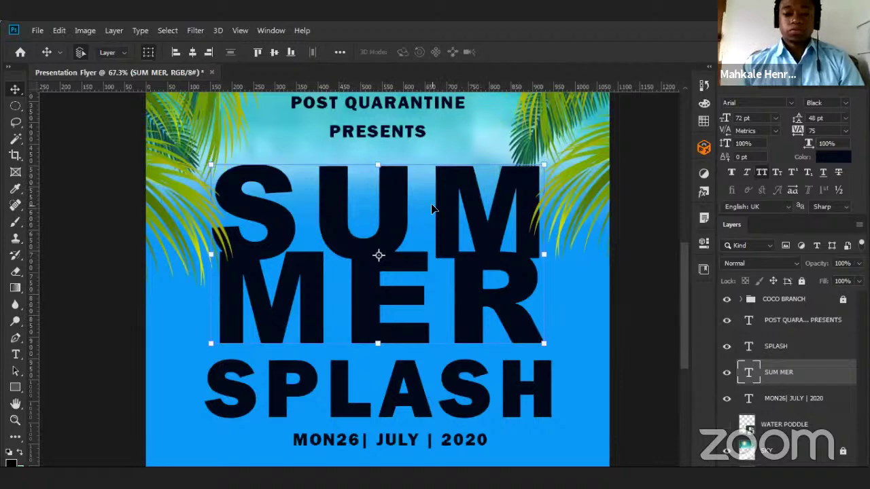
scroll(397, 361, "down", 3)
scroll(344, 411, "down", 1)
scroll(336, 404, "up", 4)
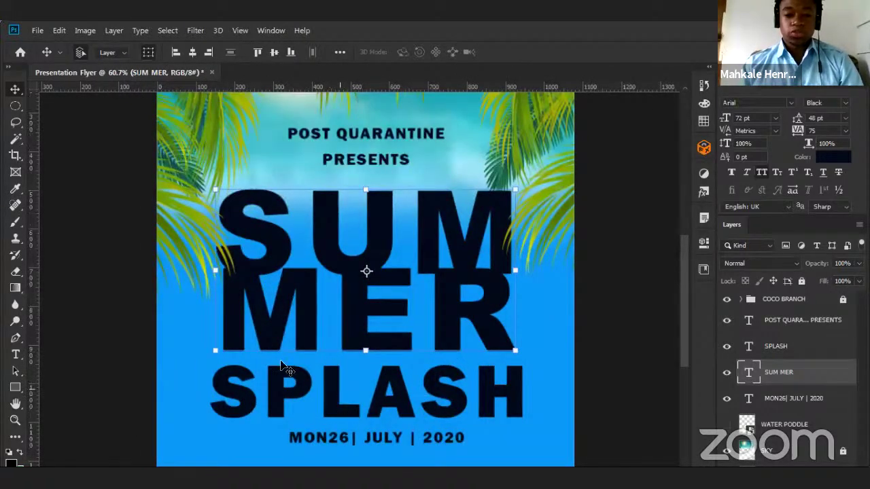
left_click(304, 394)
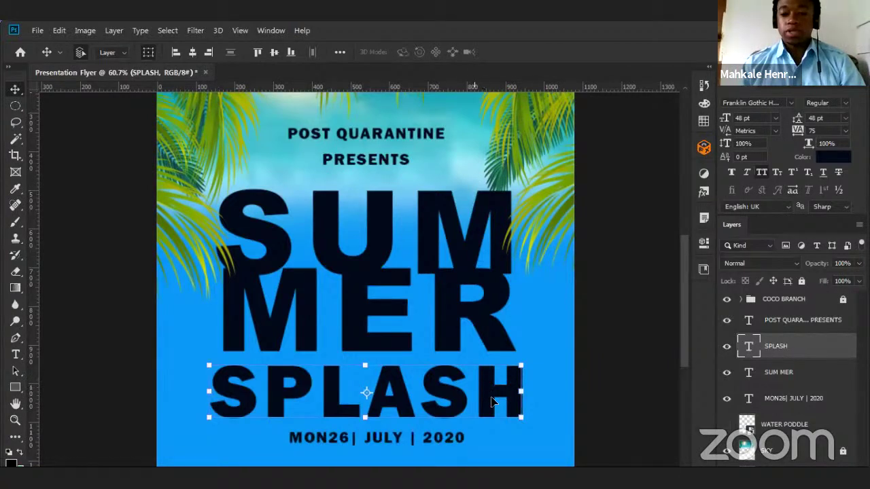
Change the SPLASH font to Open Sans Semibold and put it into Free Transform.
left_click(765, 102)
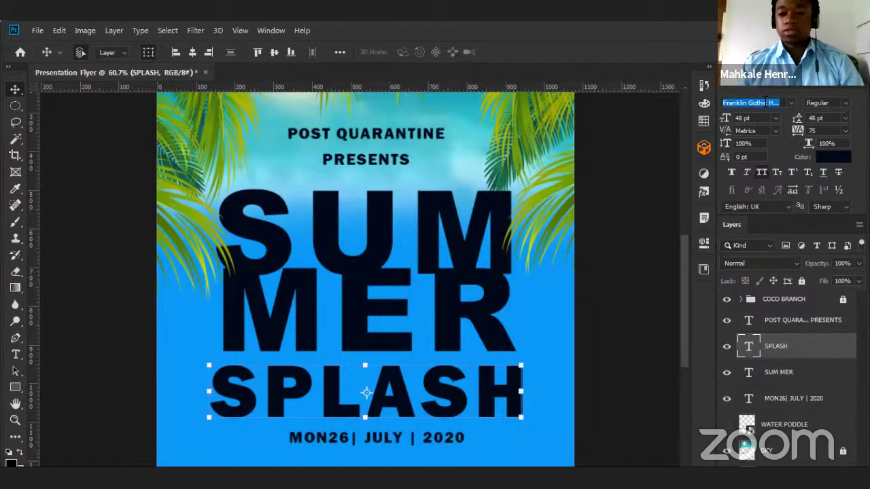
type("Open Sans")
key("Down")
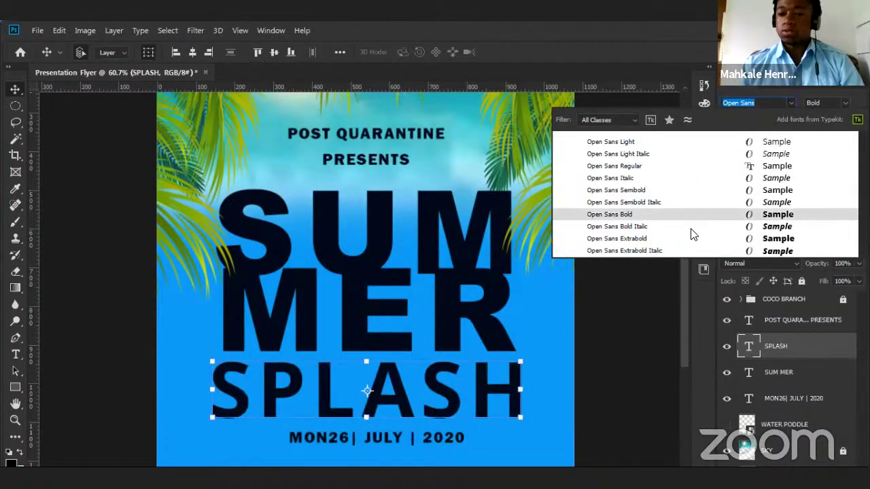
left_click(685, 190)
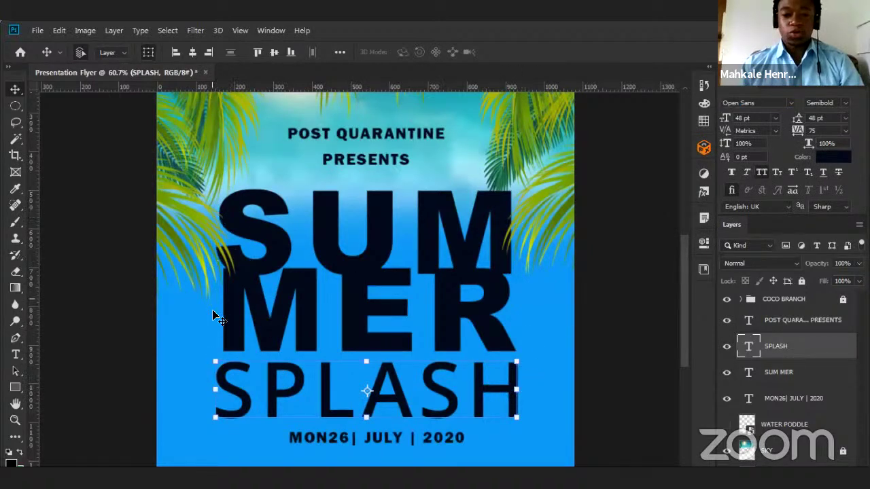
left_click(218, 391)
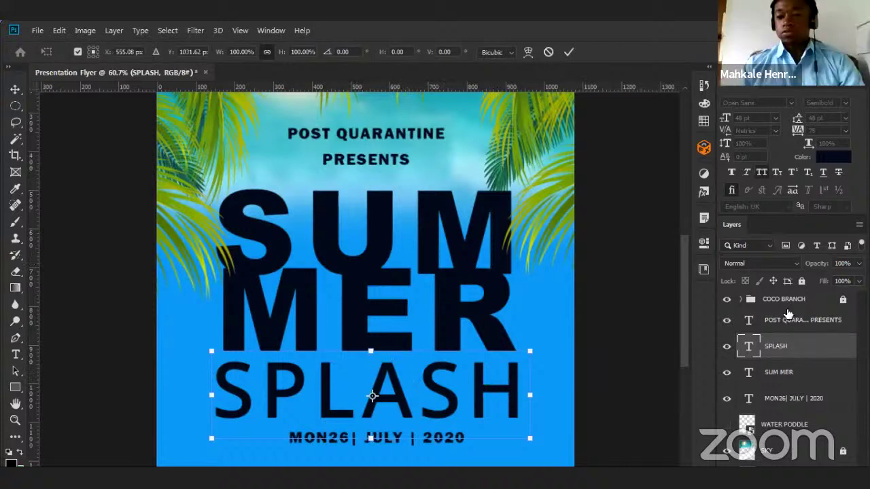
scroll(496, 350, "down", 1)
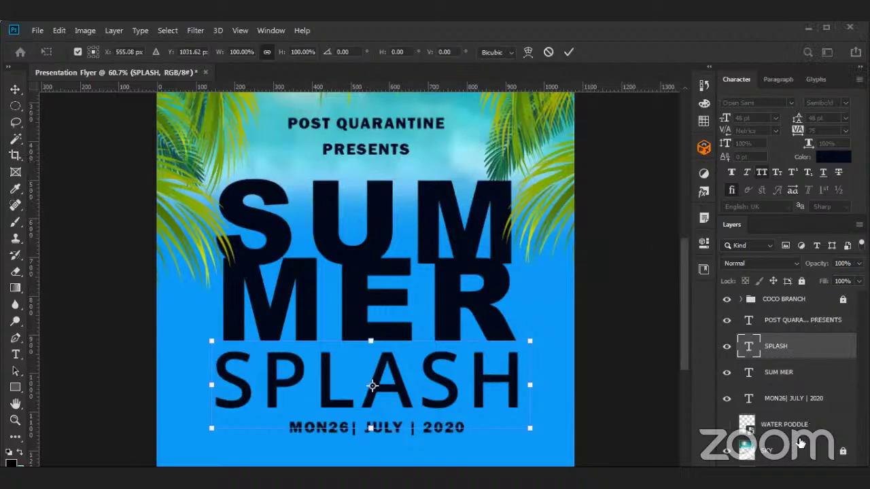
Commit the SPLASH resize and place the SKY layer just above WATER PODDLE, beneath the text.
left_click(846, 453)
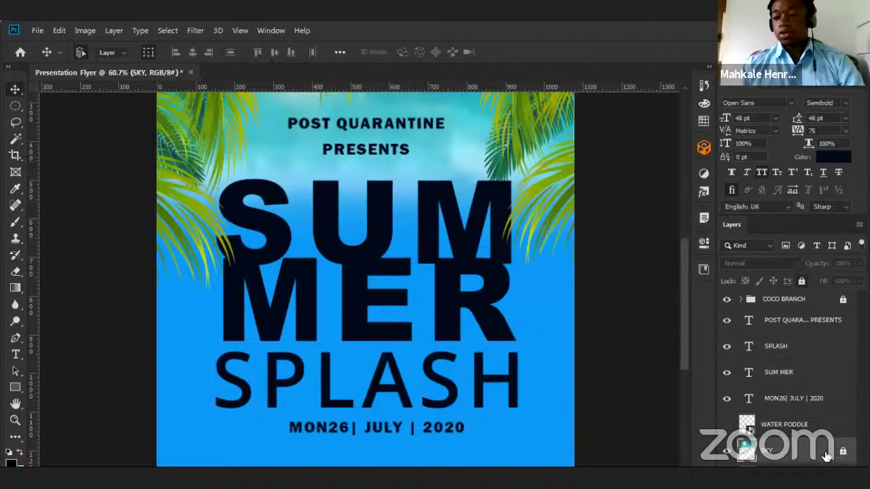
left_click_drag(799, 452, 817, 307)
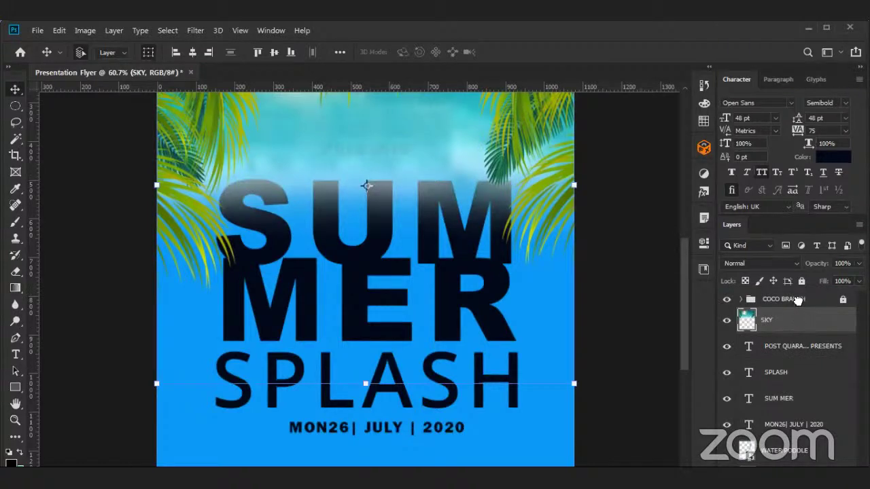
left_click(799, 303)
key("ctrl+z")
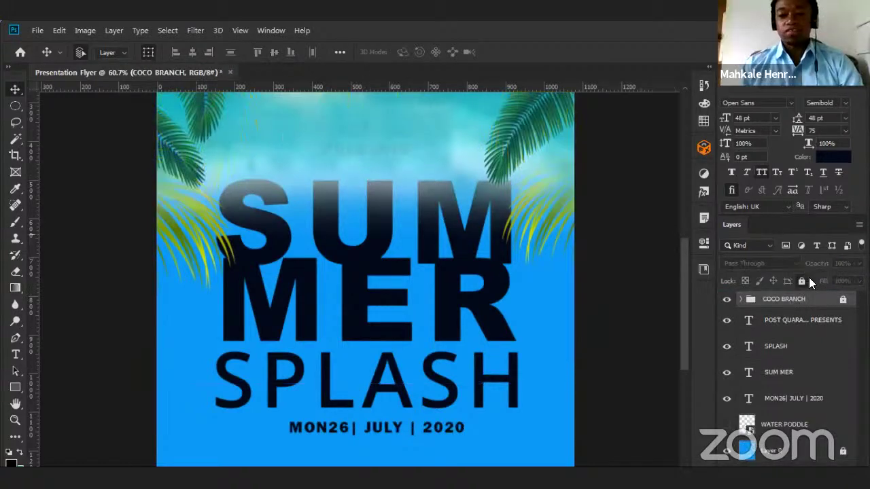
left_click(785, 326)
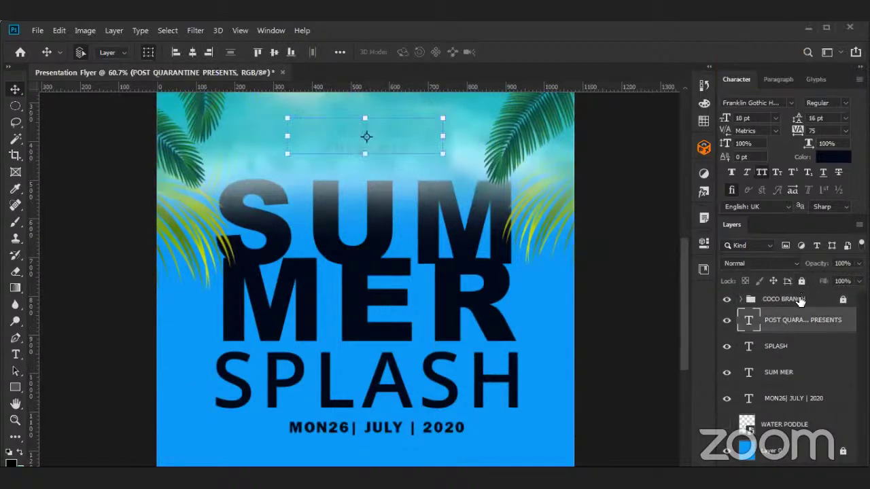
left_click(742, 300)
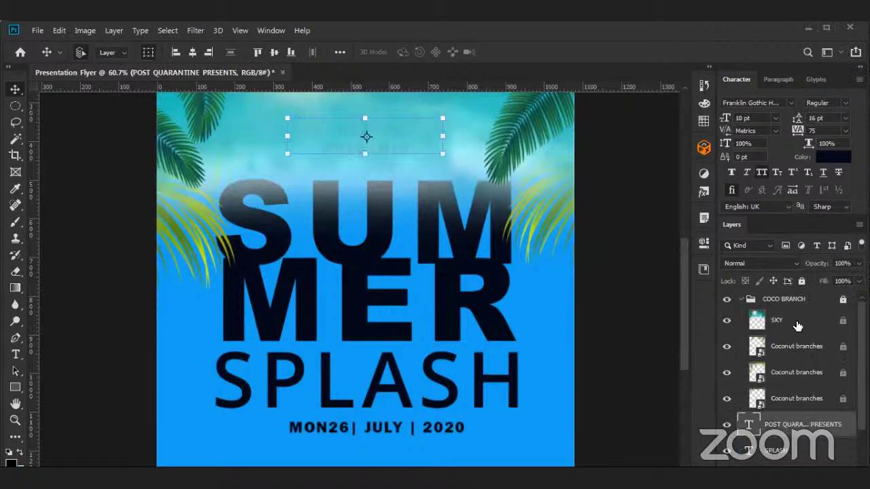
left_click_drag(795, 325, 780, 298)
left_click(741, 325)
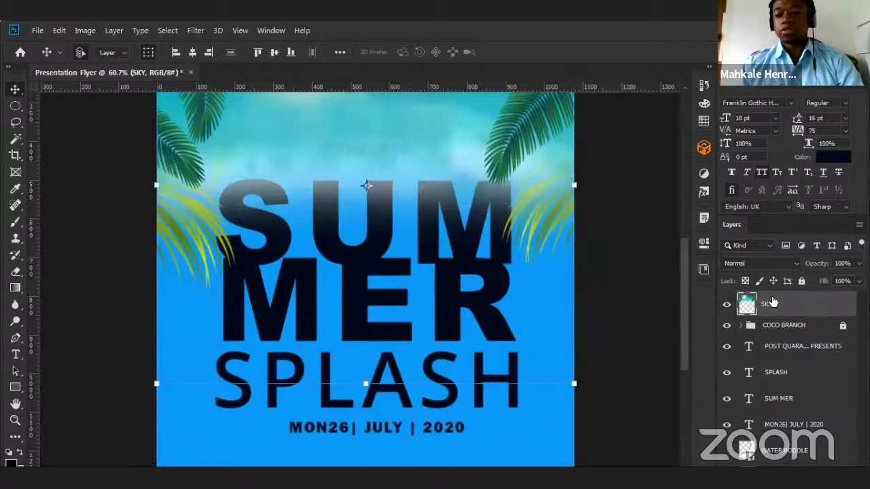
left_click_drag(802, 305, 794, 466)
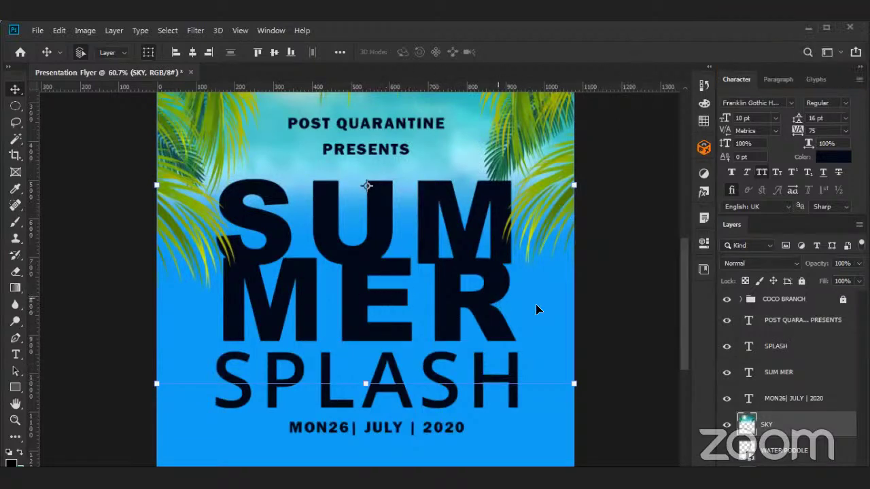
Nudge POST QUARANTINE PRESENTS up and move SUM MER to sit centred just above SPLASH.
scroll(535, 310, "down", 3)
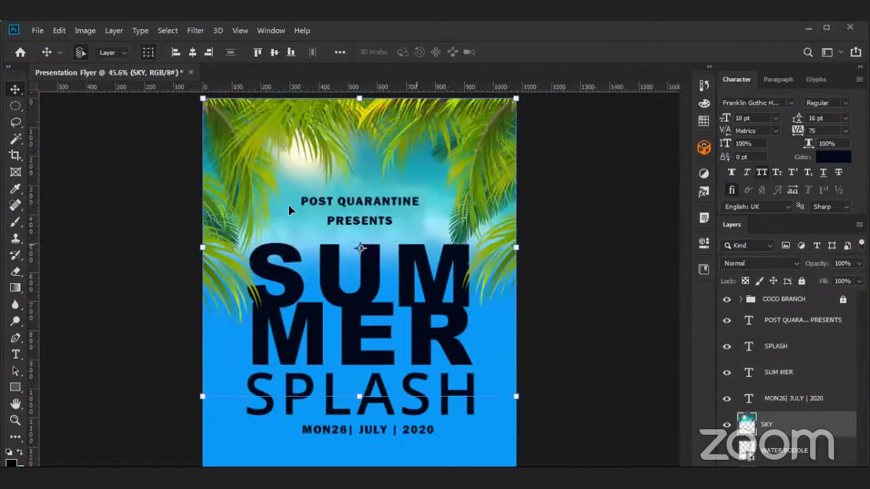
scroll(318, 393, "down", 2)
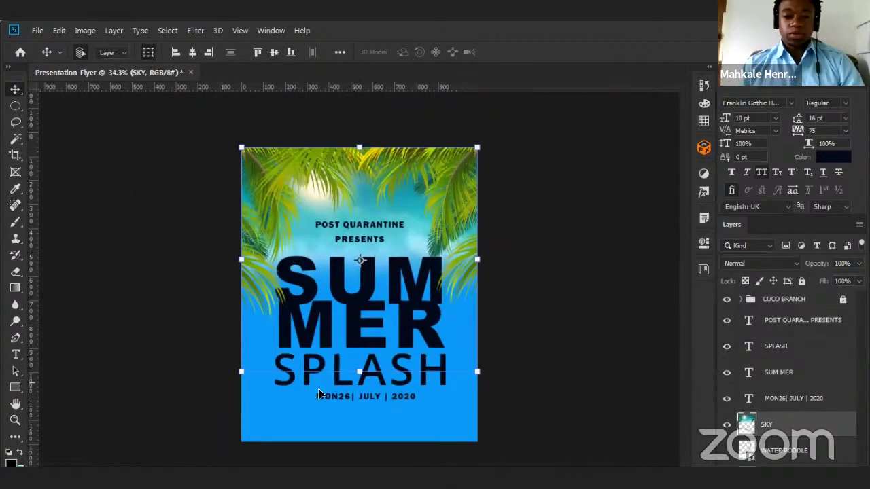
scroll(319, 393, "up", 4)
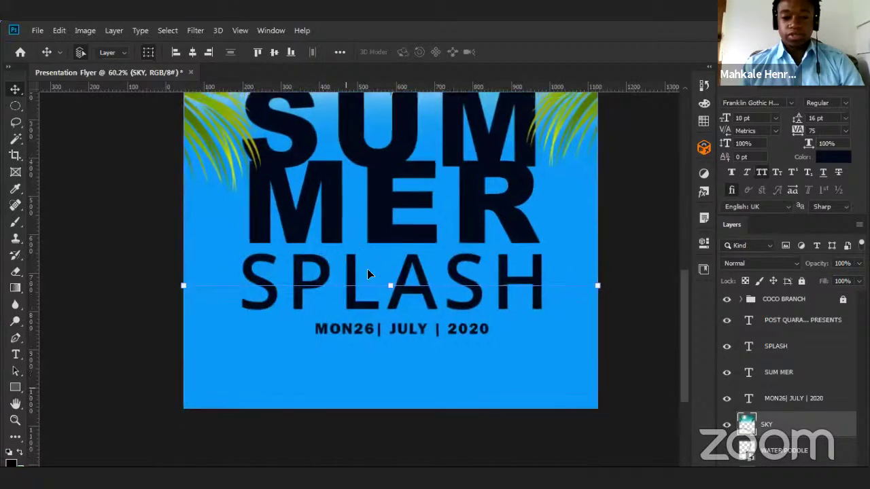
scroll(384, 299, "up", 4)
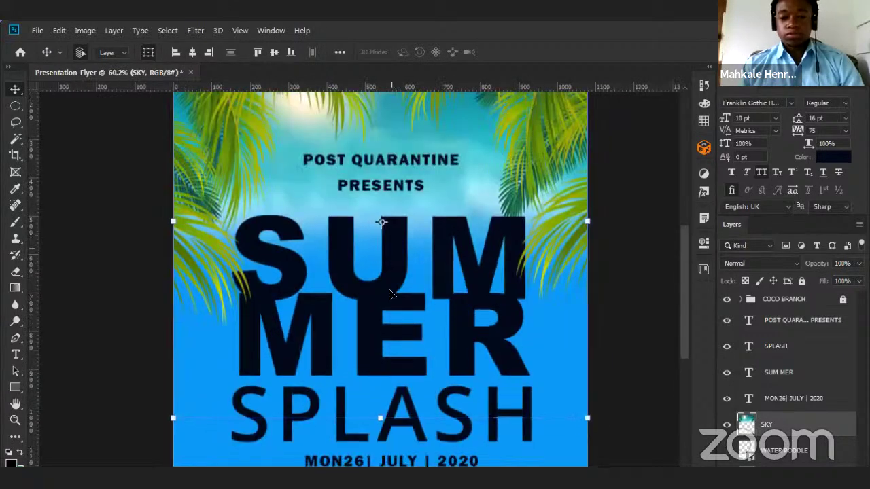
left_click(406, 325)
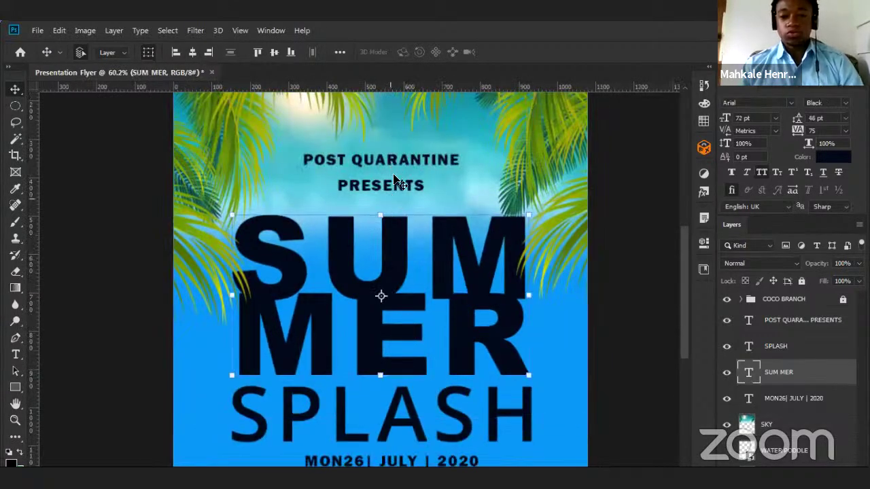
scroll(396, 180, "up", 2)
left_click(402, 186)
double_click(401, 170)
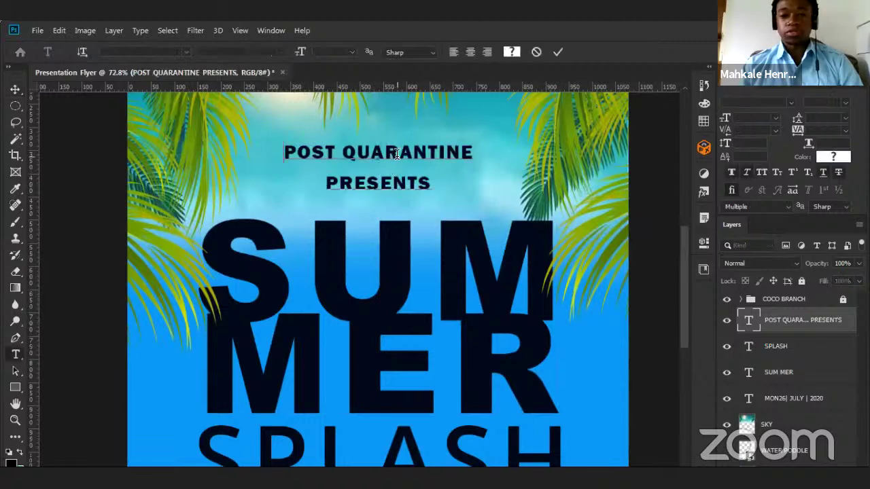
key("Escape")
key("v")
left_click_drag(399, 151, 398, 145)
left_click(398, 265)
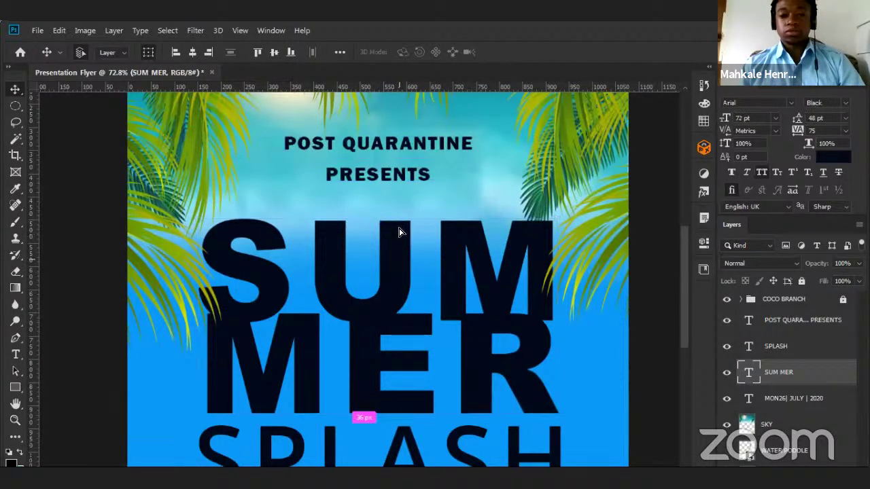
left_click_drag(399, 232, 381, 262)
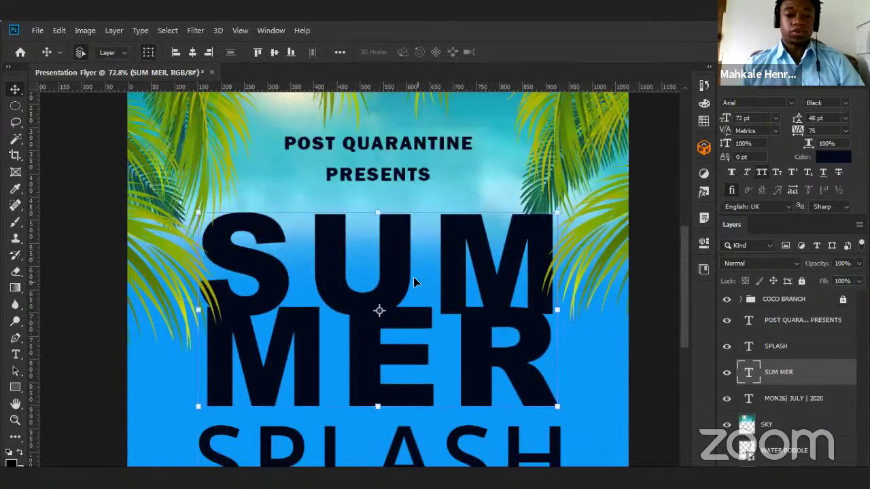
Move SPLASH up toward the title and centre it horizontally on the flyer.
scroll(418, 343, "down", 4)
left_click(418, 340)
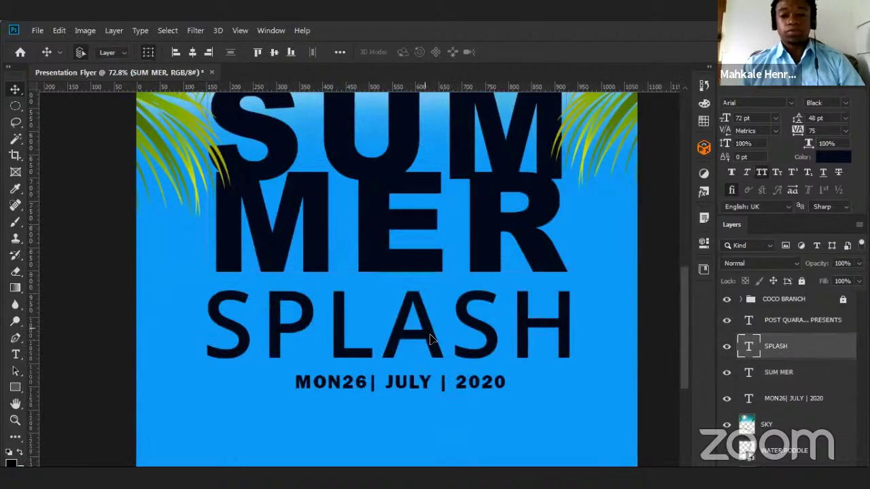
left_click_drag(428, 342, 428, 334)
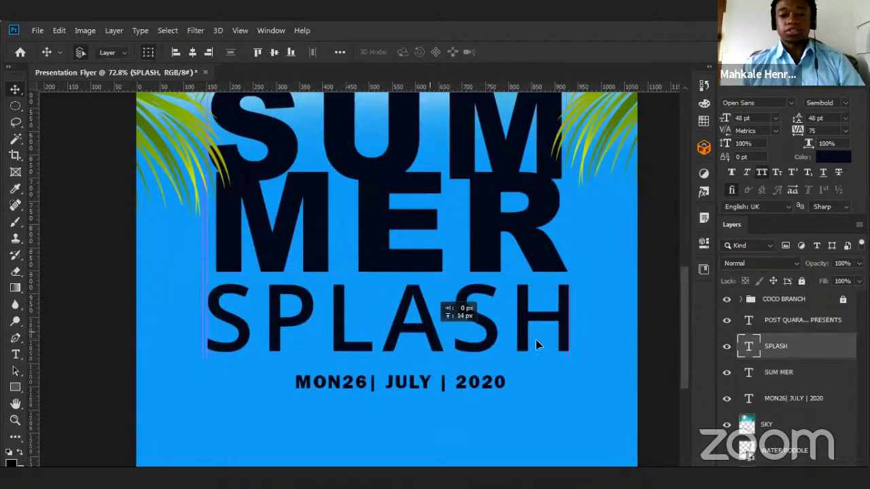
left_click_drag(535, 344, 536, 343)
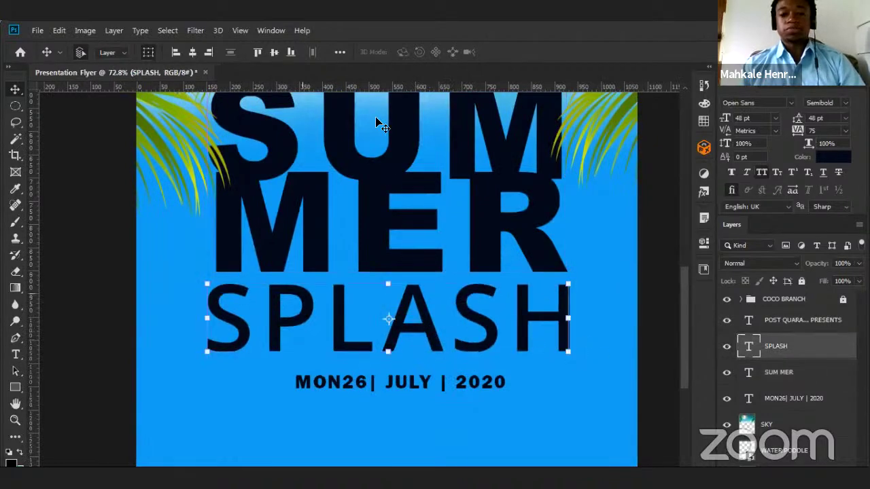
left_click(192, 54)
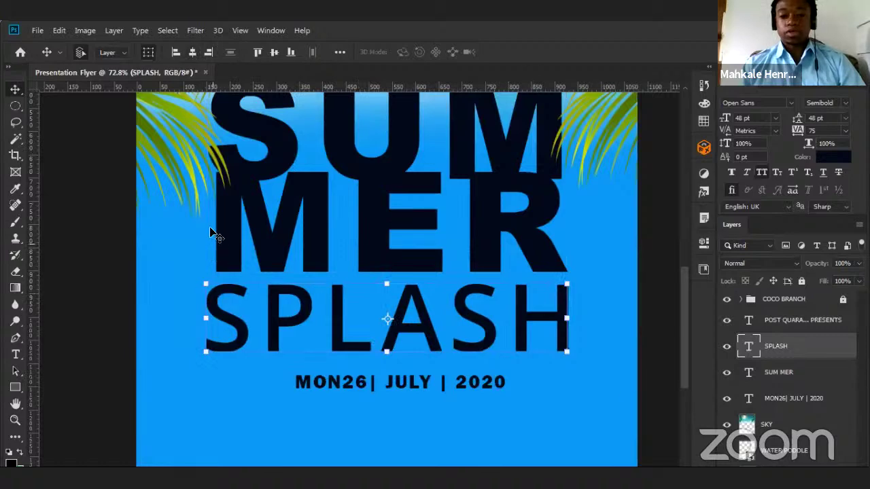
Narrow SPLASH to about 97% width with Free Transform and commit it.
left_click(206, 319)
left_click_drag(202, 324, 208, 325)
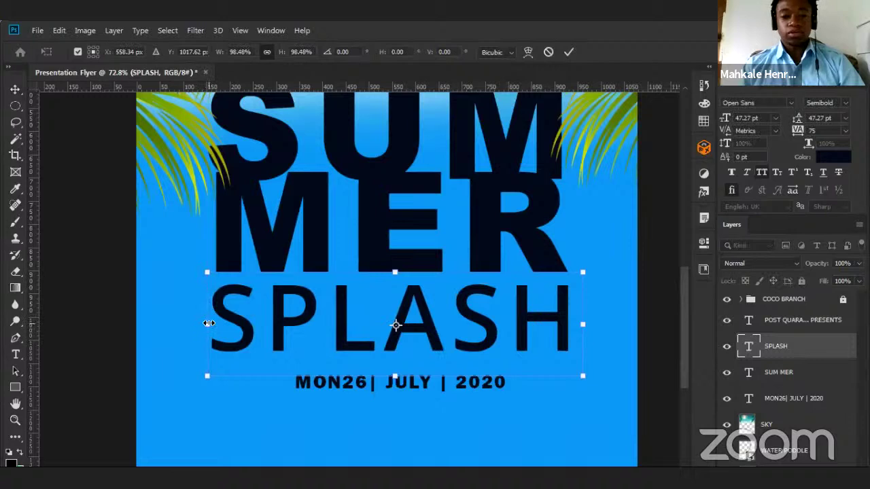
left_click_drag(213, 324, 214, 324)
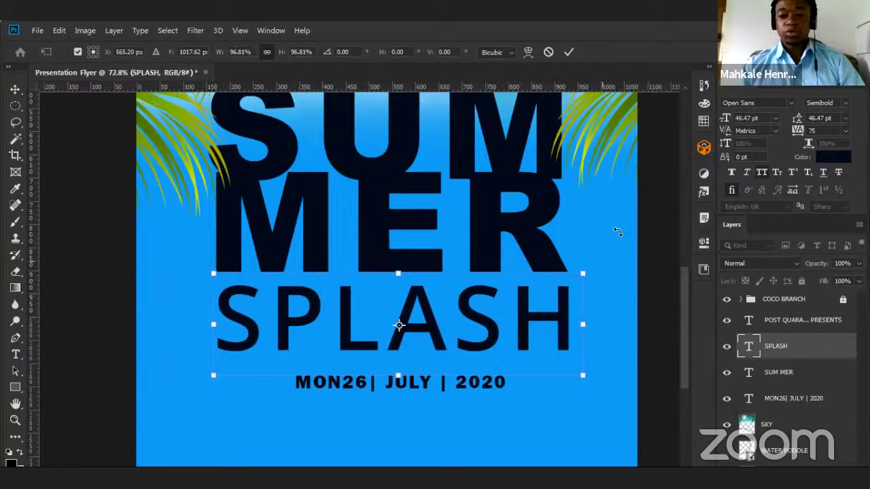
left_click(571, 52)
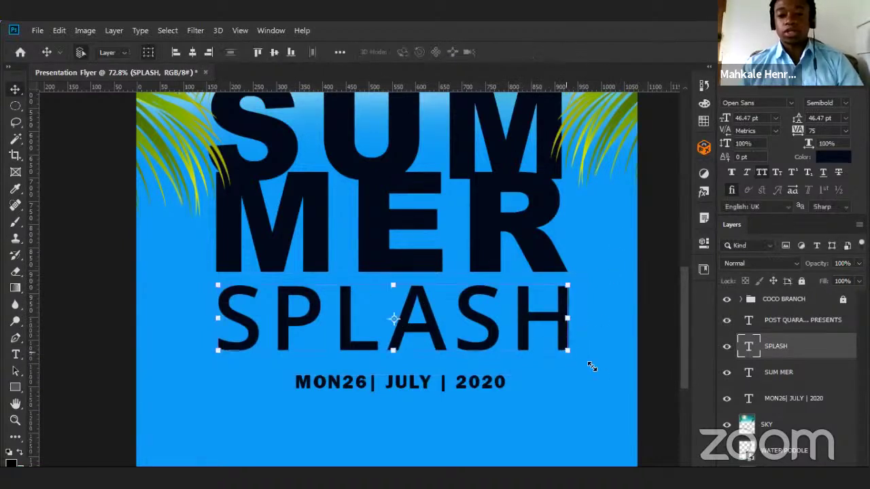
left_click_drag(592, 367, 569, 372)
key("ctrl+z")
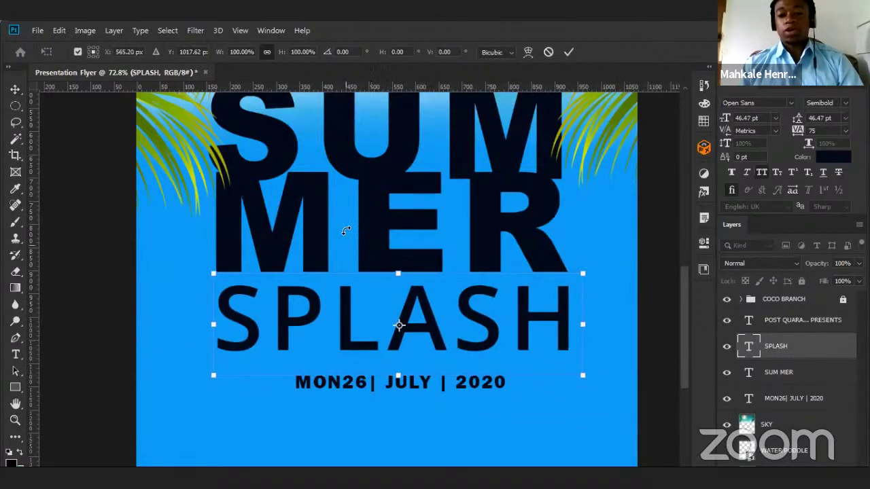
scroll(346, 230, "down", 6)
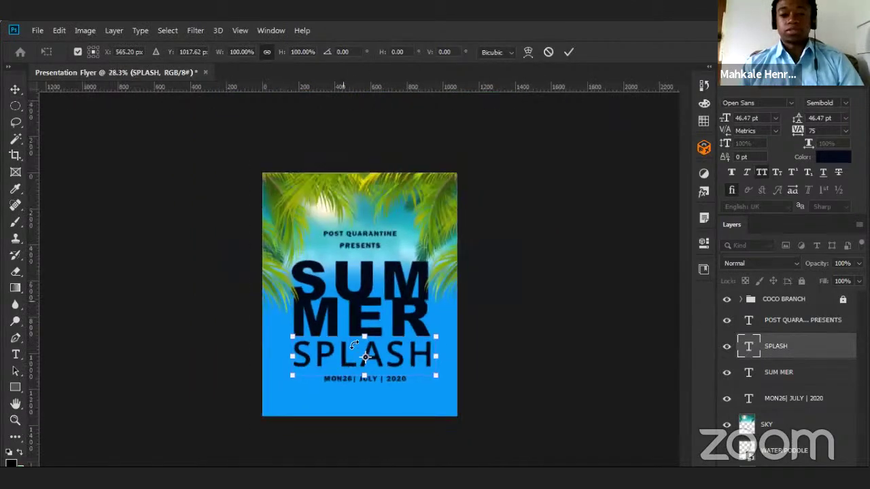
scroll(361, 297, "up", 1)
scroll(353, 292, "up", 4)
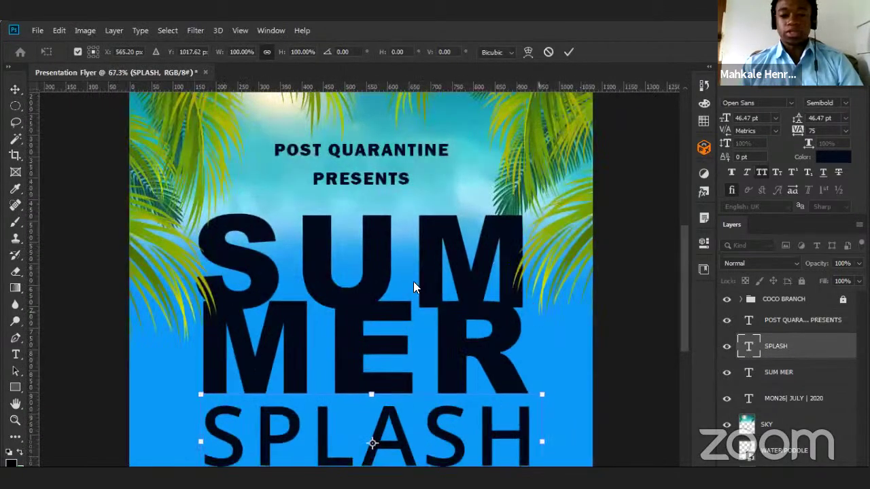
key("Return")
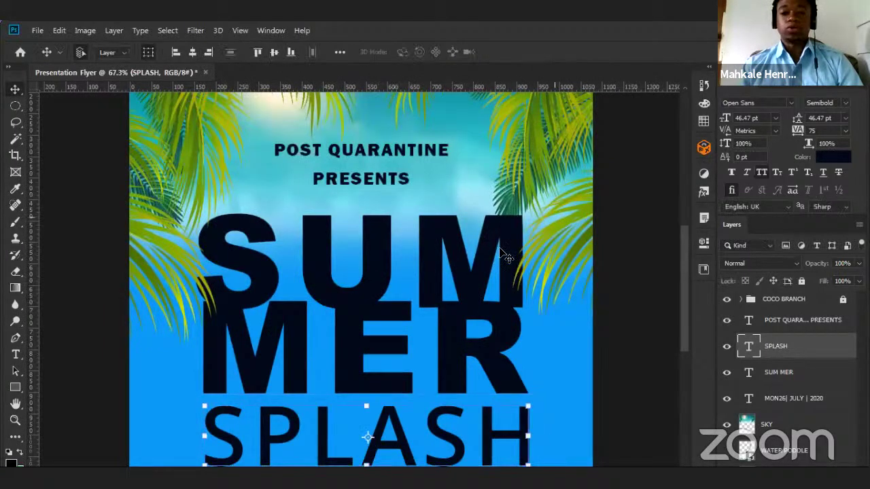
Set the SUM MER title's leading to 60 pt.
left_click(492, 264)
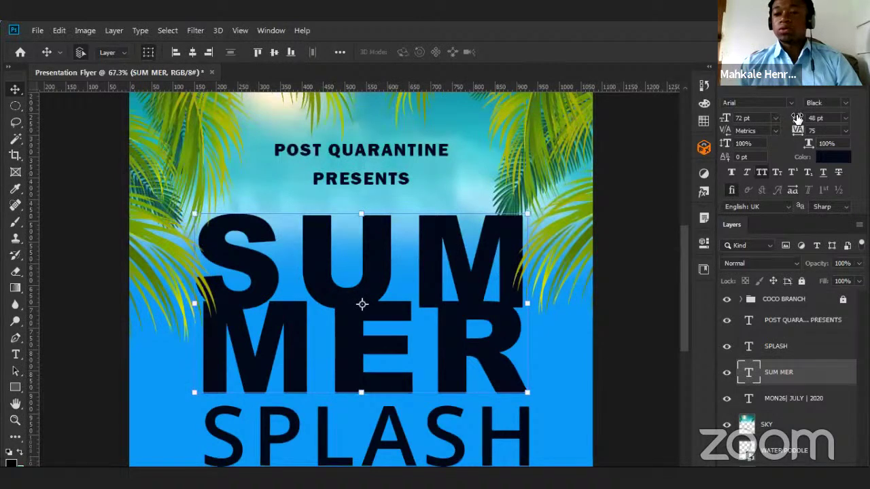
left_click(846, 122)
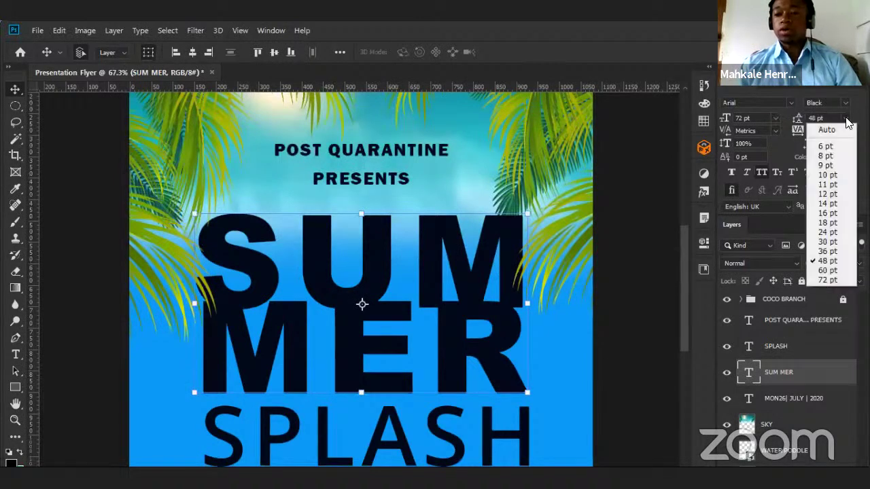
left_click(838, 271)
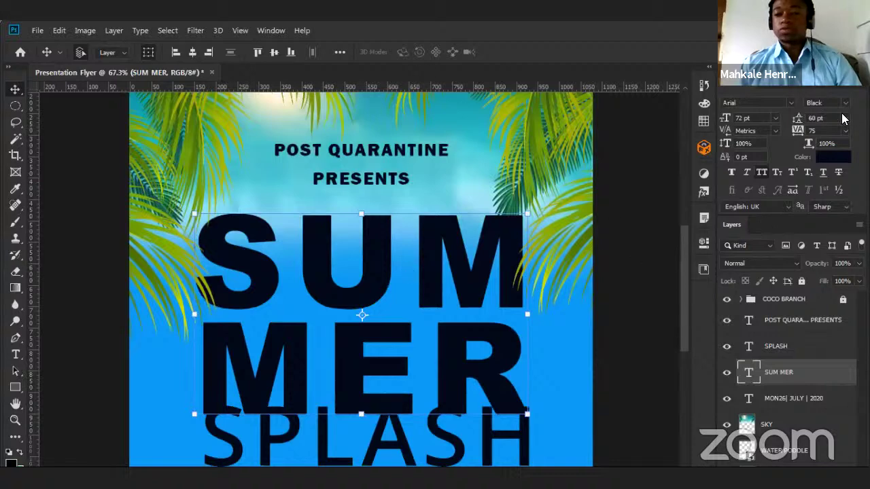
left_click(845, 118)
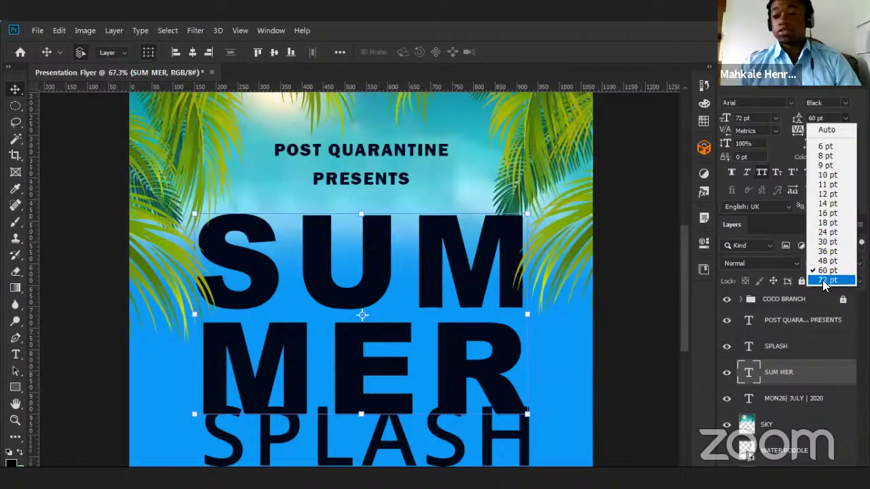
left_click(828, 270)
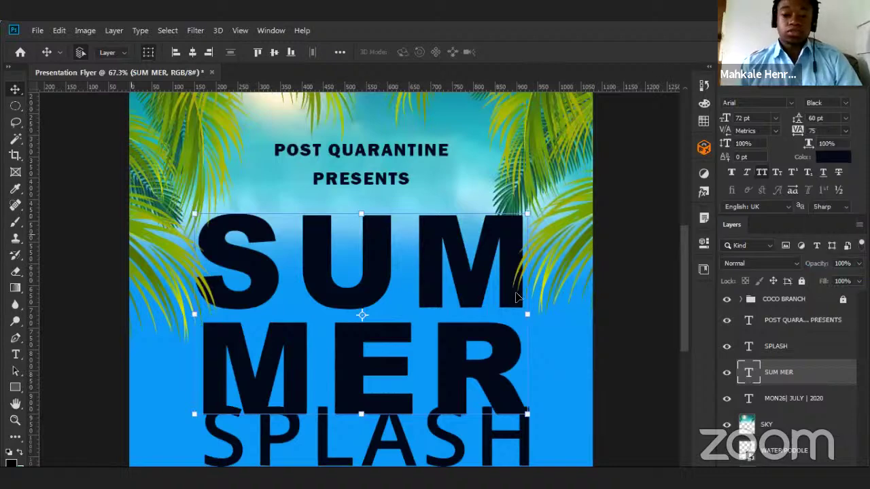
Nudge SPLASH so it tucks right under MER above the date line.
scroll(383, 215, "down", 1)
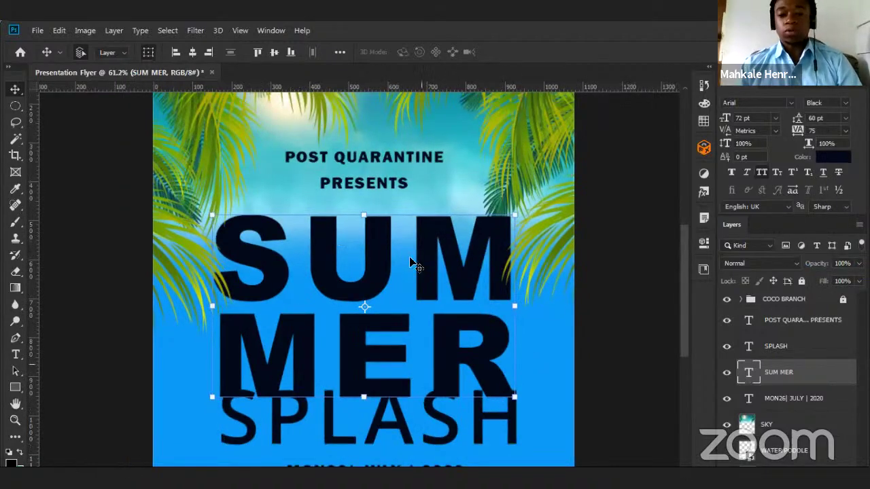
scroll(346, 178, "down", 1)
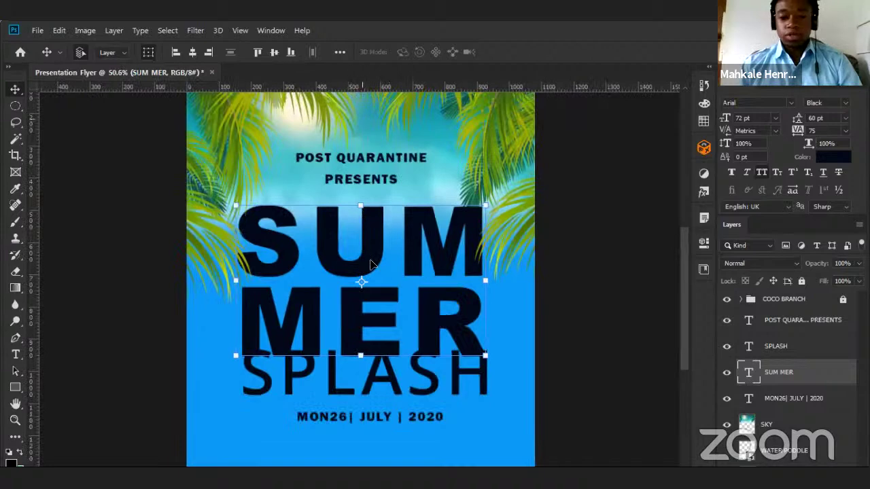
scroll(369, 263, "down", 1)
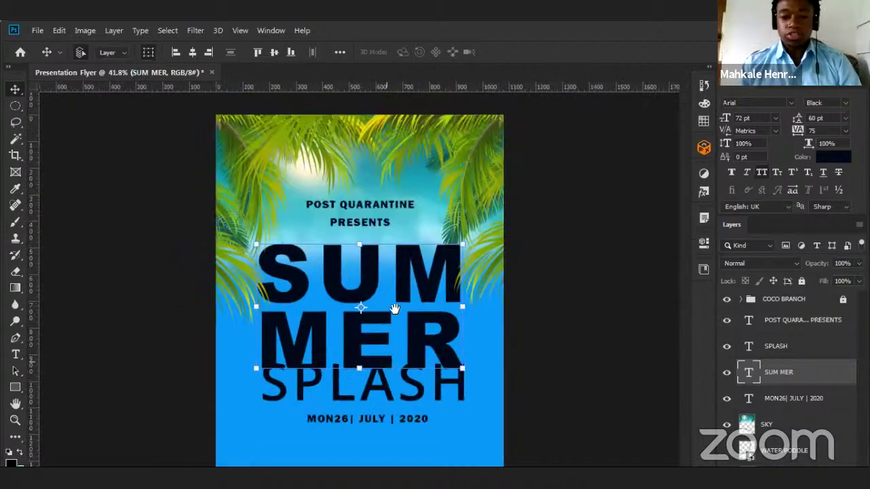
scroll(369, 346, "up", 2)
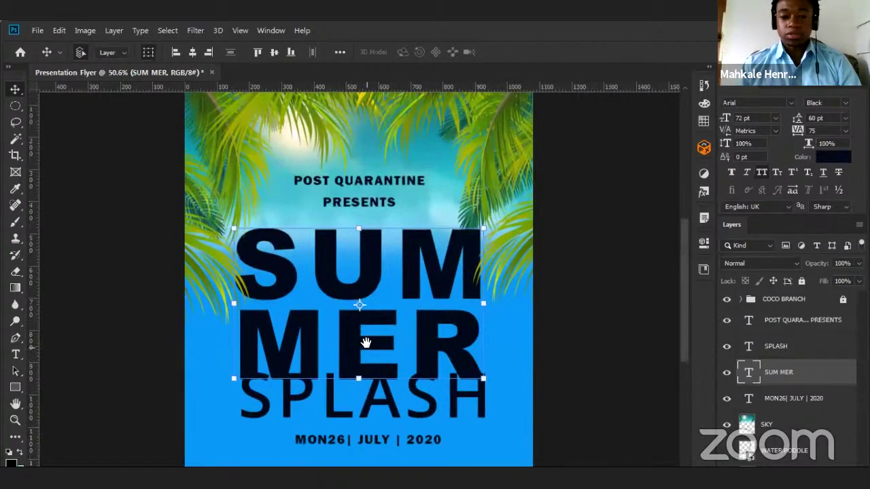
left_click_drag(386, 347, 381, 348)
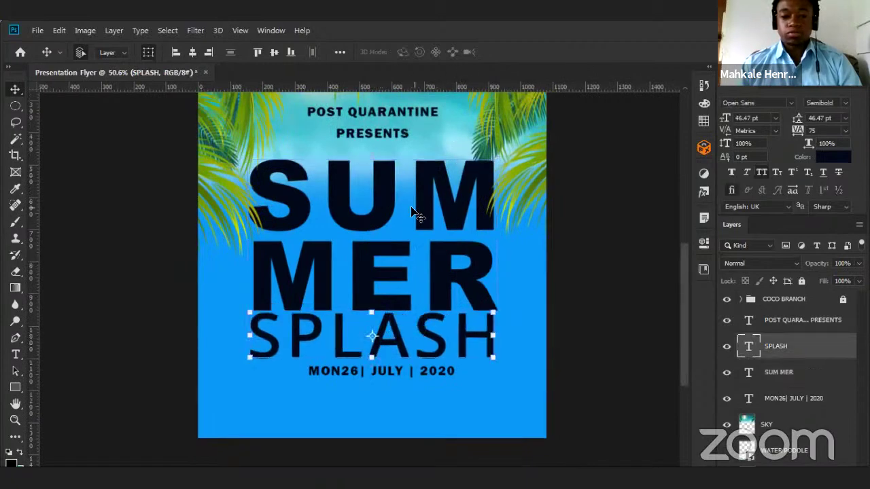
scroll(398, 184, "up", 1)
scroll(401, 199, "down", 2)
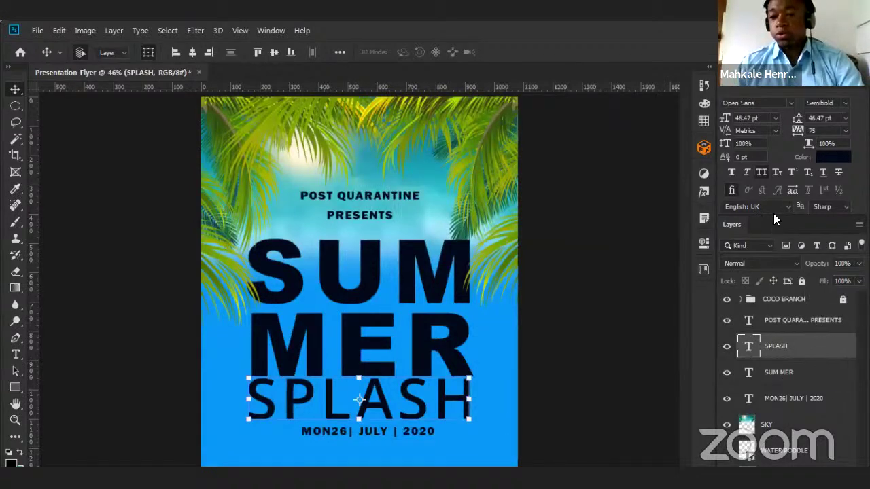
left_click(520, 409)
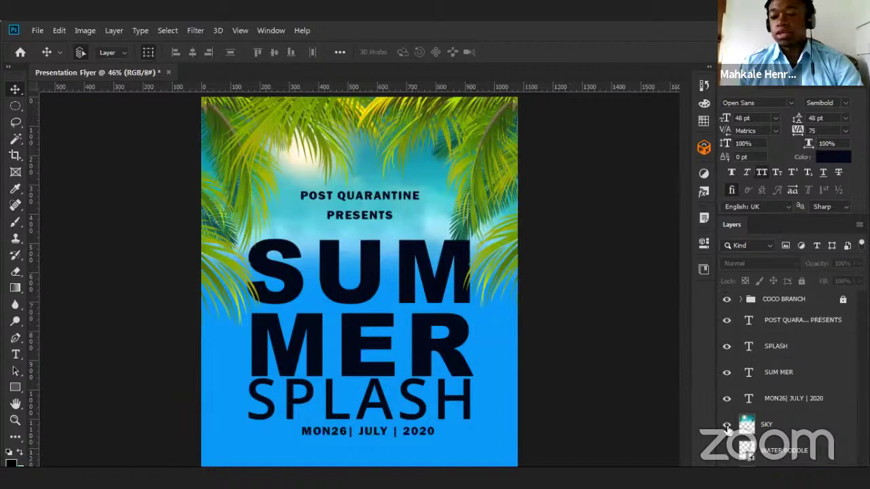
Show the WATER PODDLE layer and move the water splash image up about 61 px.
left_click(725, 452)
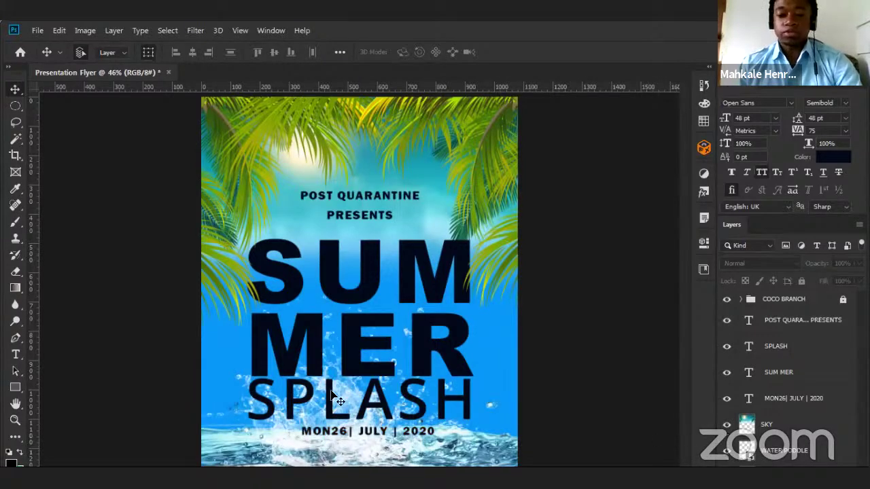
scroll(373, 301, "down", 3)
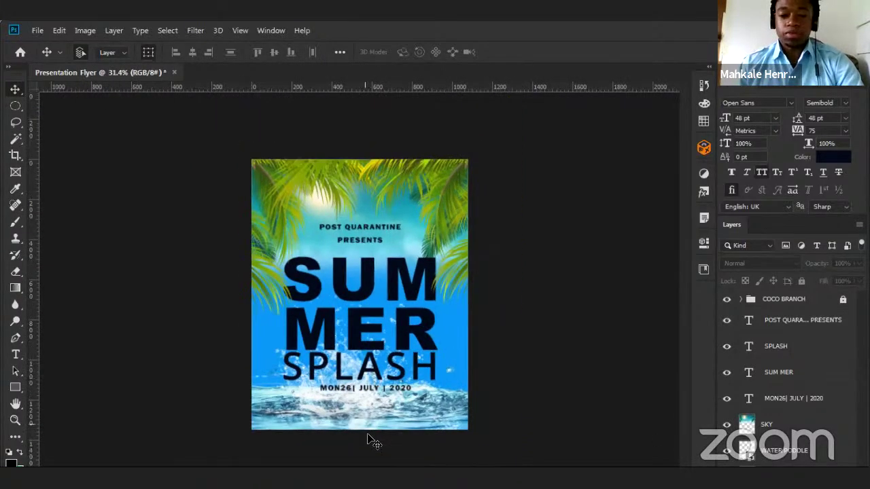
scroll(369, 441, "up", 2)
scroll(367, 363, "down", 1)
left_click_drag(385, 445, 381, 428)
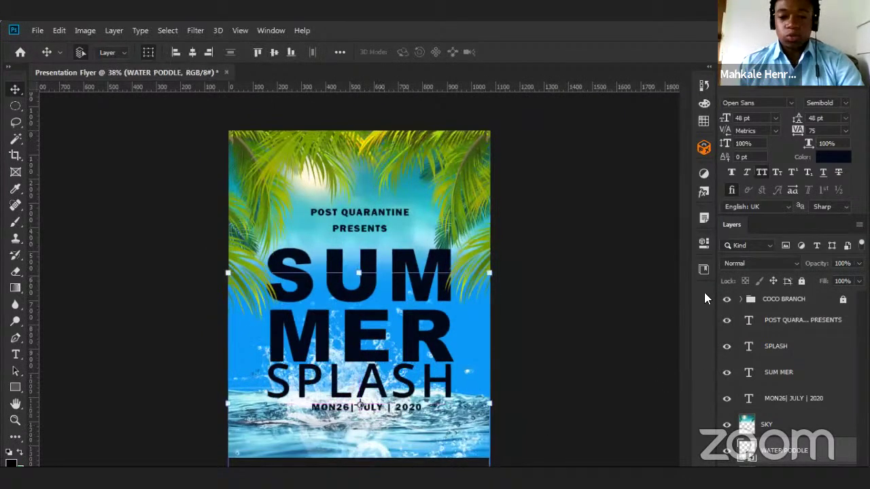
Raise the water splash a further 22 px behind SPLASH and the date line.
scroll(343, 367, "up", 2)
scroll(346, 374, "down", 1)
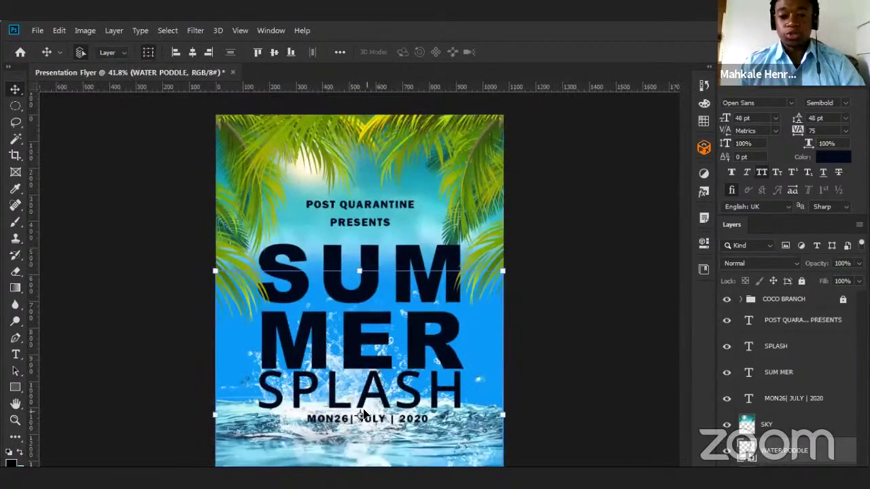
scroll(350, 381, "up", 1)
scroll(358, 387, "down", 1)
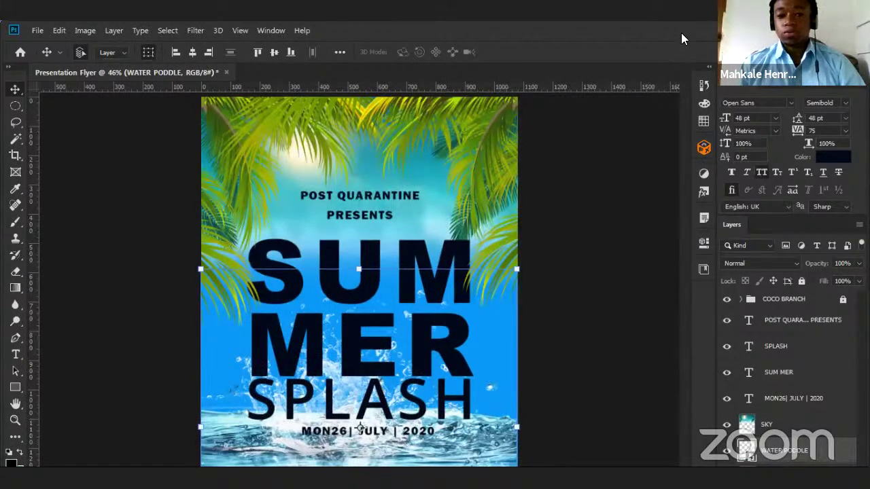
scroll(379, 440, "down", 1)
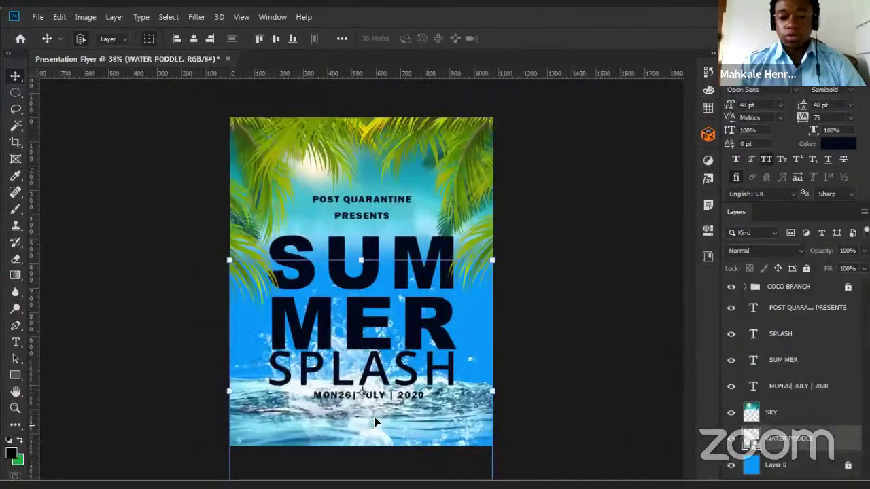
scroll(375, 440, "up", 2)
scroll(373, 428, "up", 2)
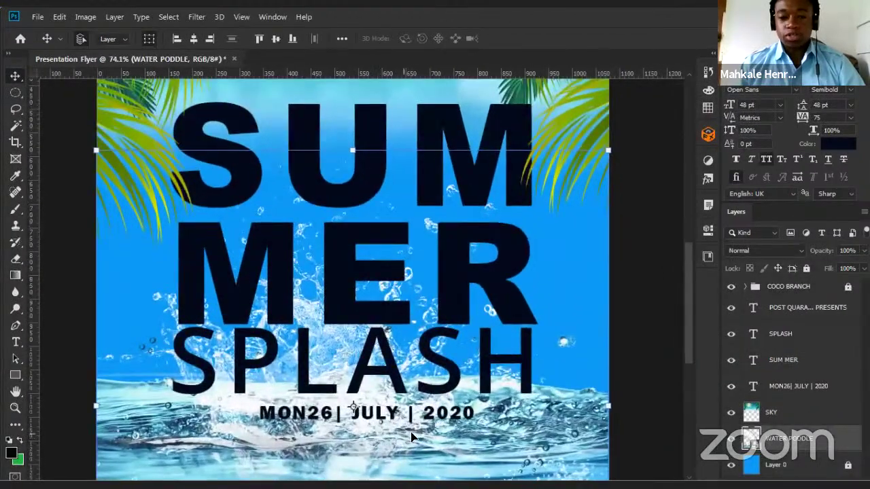
scroll(488, 425, "up", 1)
scroll(489, 424, "up", 1)
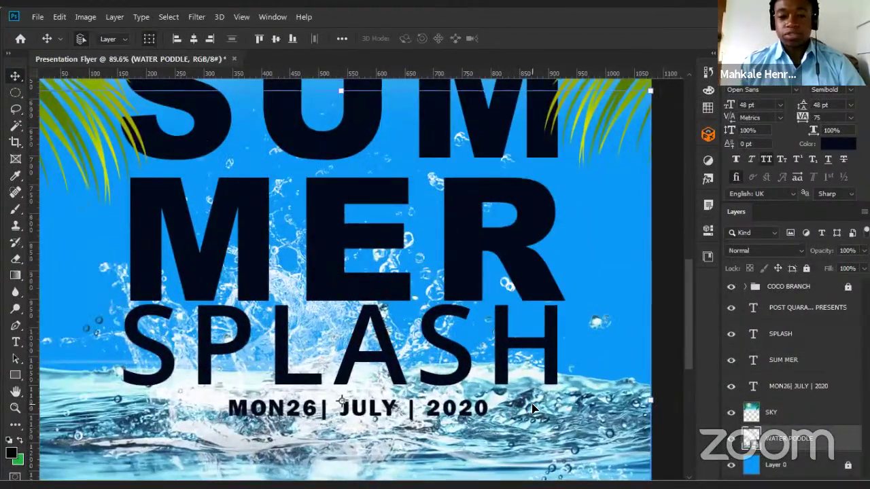
left_click_drag(543, 420, 575, 418)
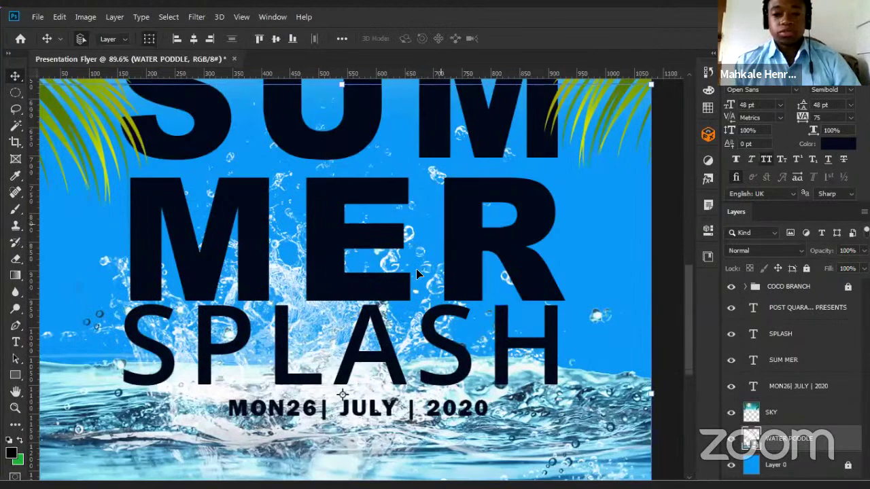
Edit the title text, rejoining and re-splitting SUM and MER, then commit the edit.
scroll(398, 274, "down", 3)
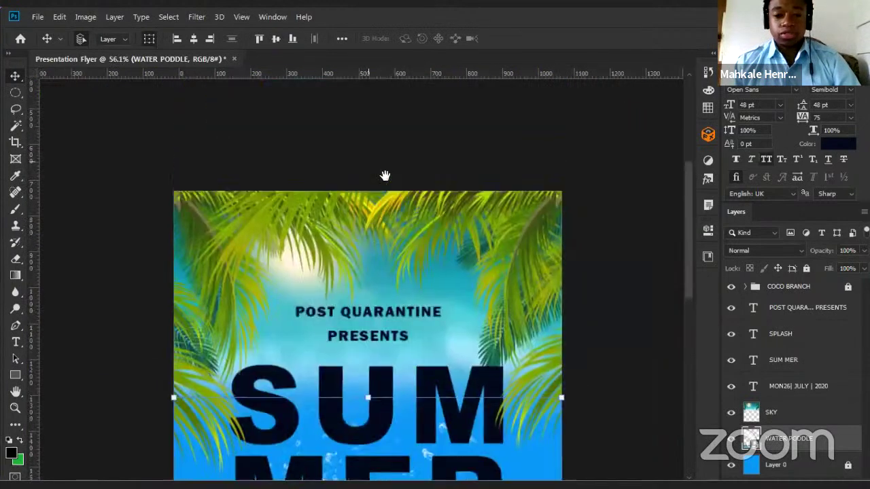
scroll(385, 177, "up", 3)
key("t")
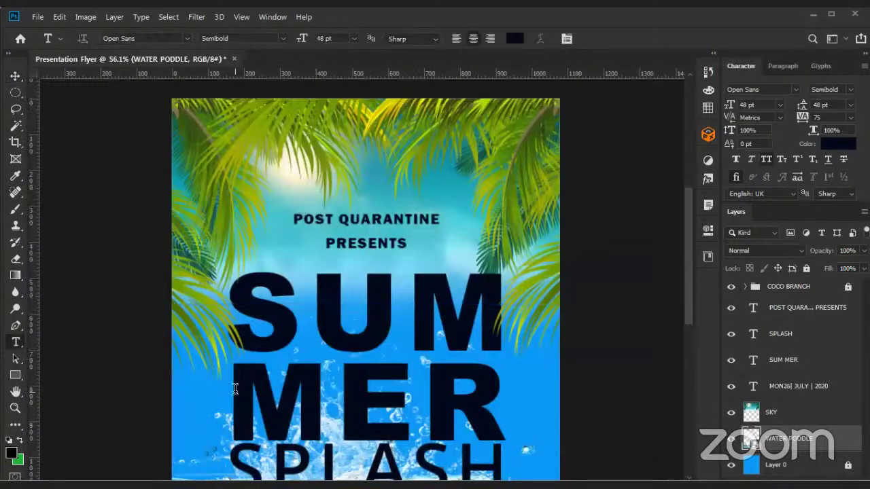
left_click(231, 383)
key("BackSpace")
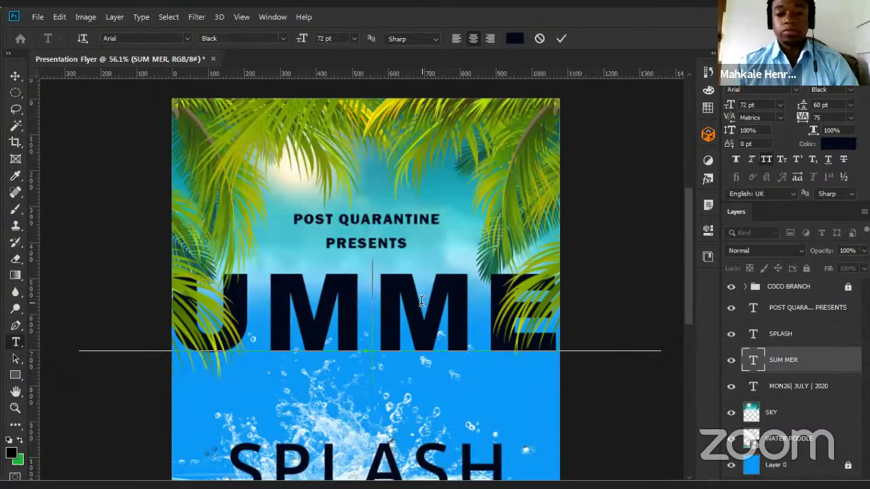
key("Return")
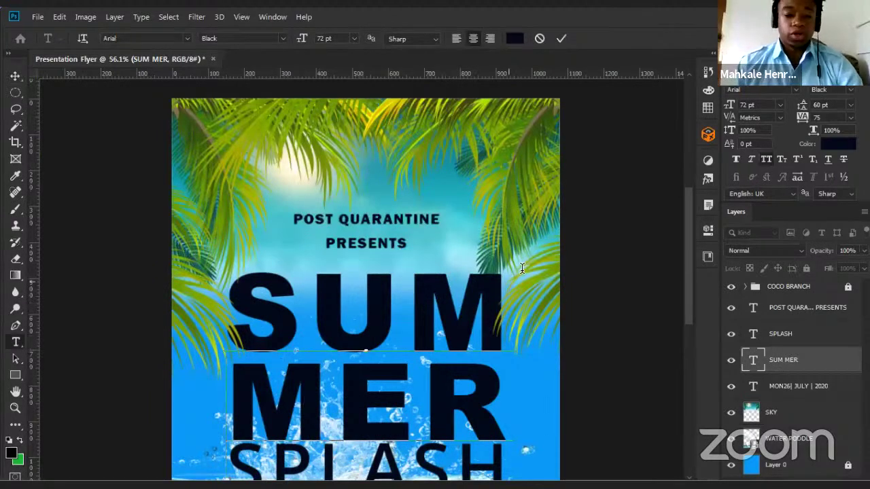
key("ctrl+Return")
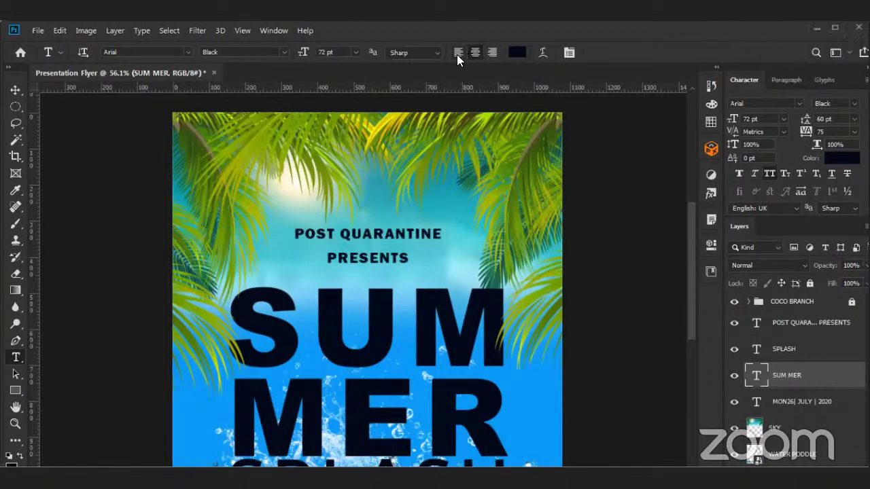
Change the SUM MER paragraph alignment and re-centre the title beneath PRESENTS.
left_click(457, 55)
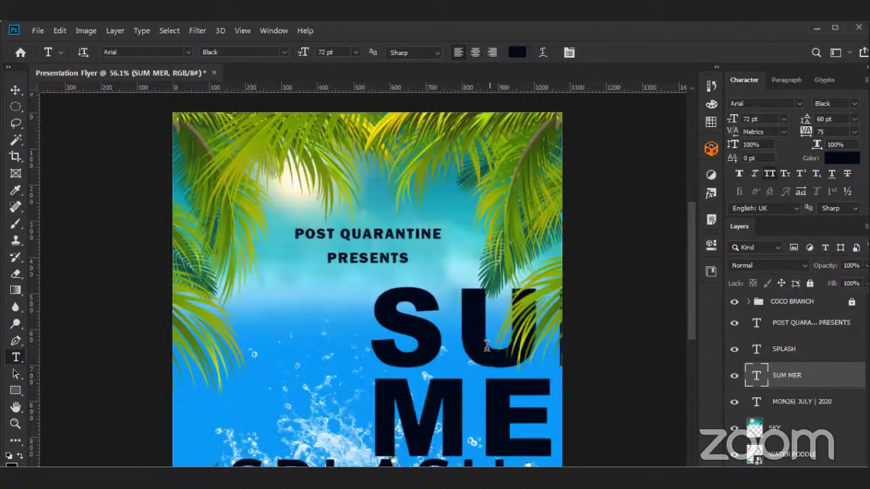
key("v")
left_click_drag(484, 346, 361, 328)
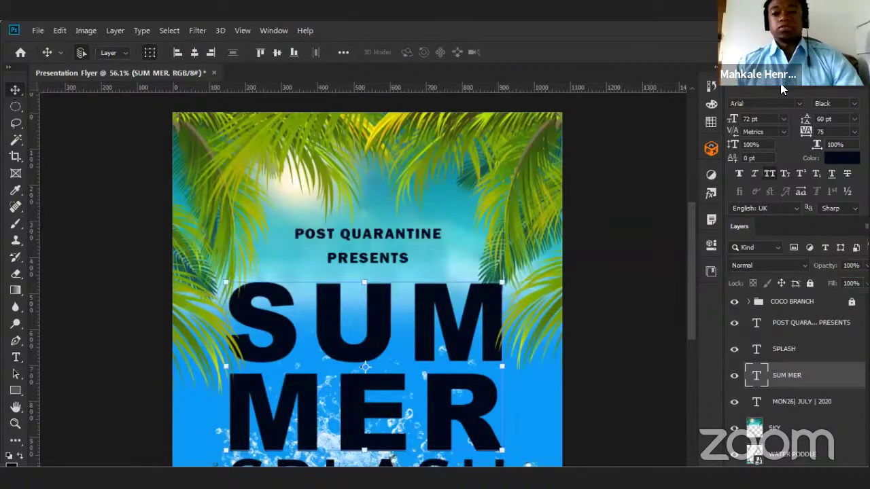
left_click(779, 82)
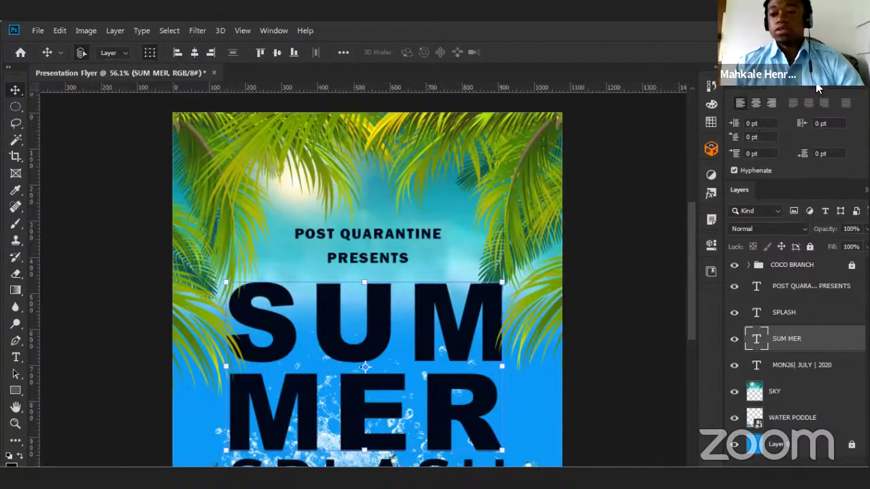
left_click(752, 102)
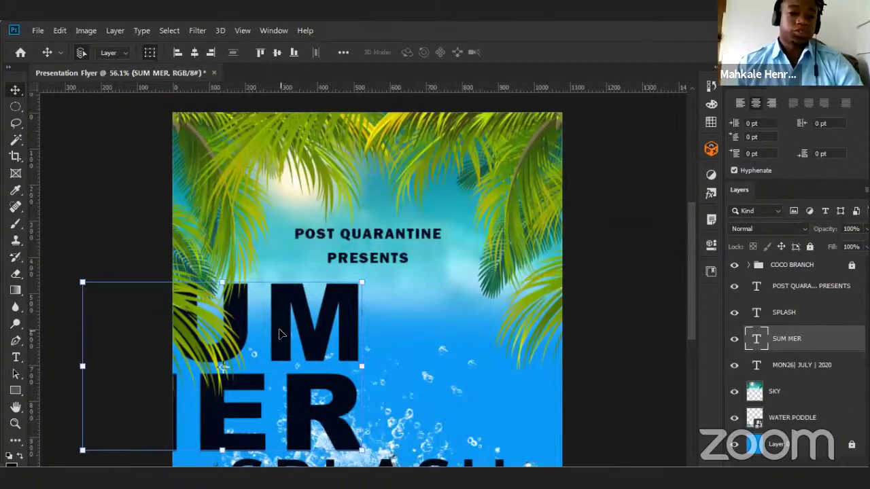
left_click_drag(289, 332, 423, 331)
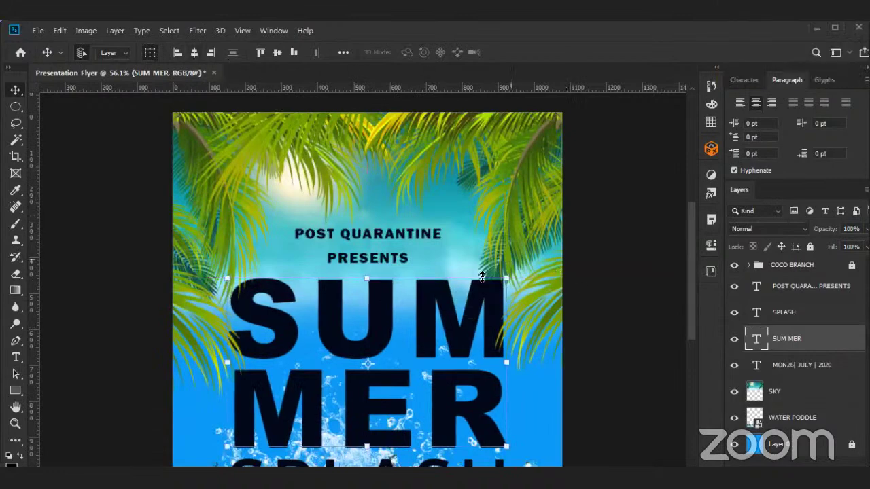
scroll(371, 358, "down", 2)
scroll(371, 358, "up", 1)
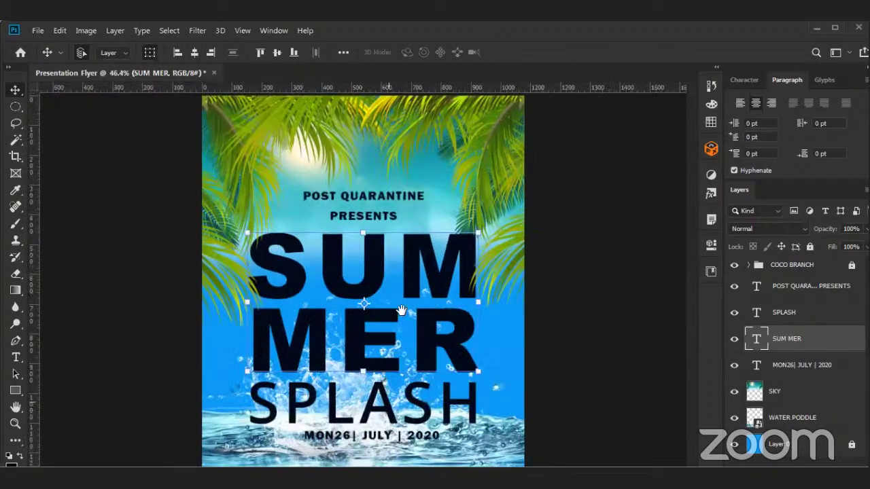
scroll(428, 367, "up", 6)
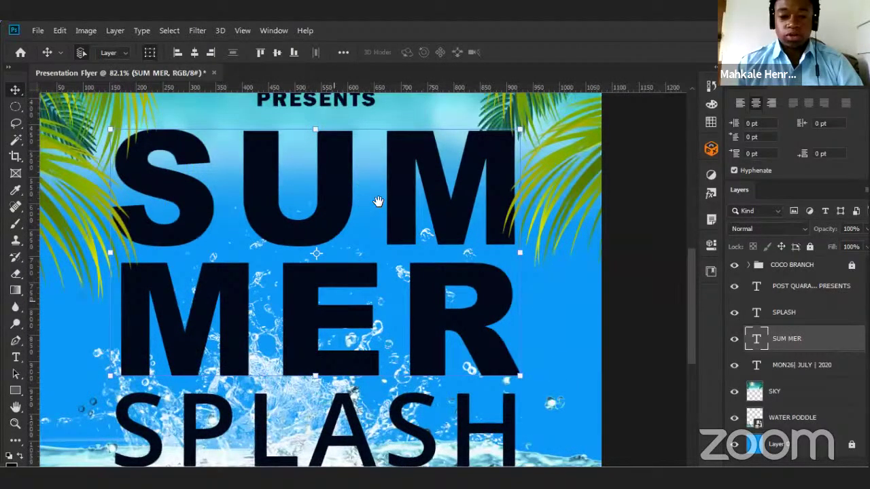
scroll(346, 286, "down", 5)
scroll(378, 248, "up", 4)
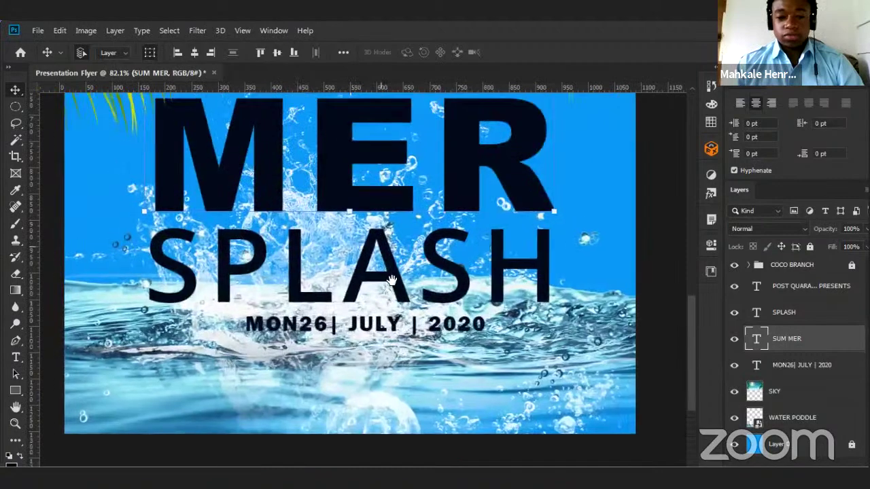
scroll(392, 262, "down", 3)
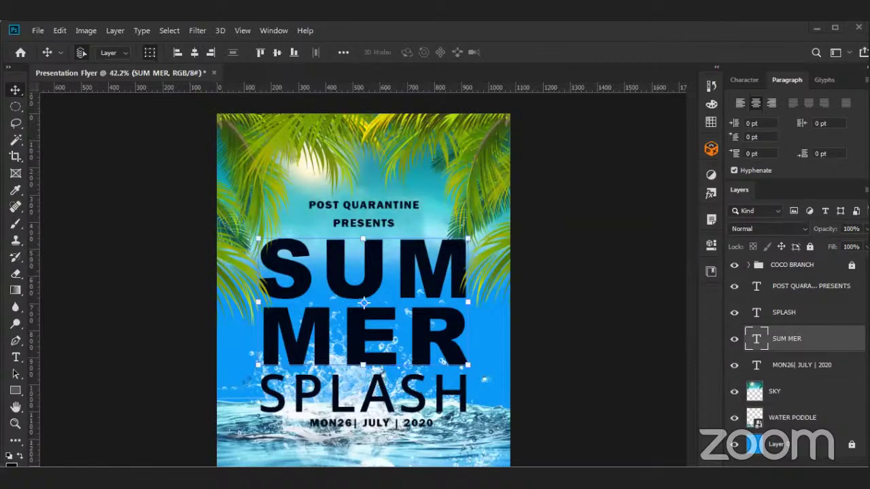
Place the palm tree PNG, scale it to about 25.8%, and position it left over the title.
left_click_drag(523, 341, 363, 205)
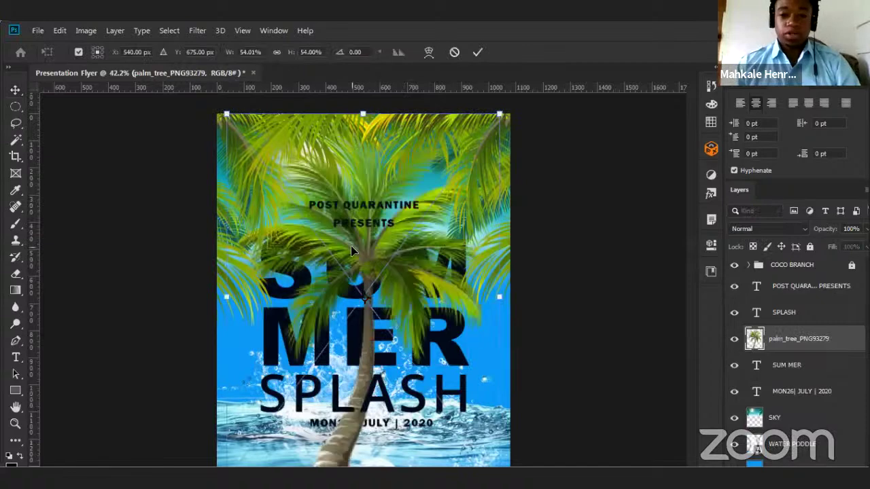
scroll(351, 246, "down", 3)
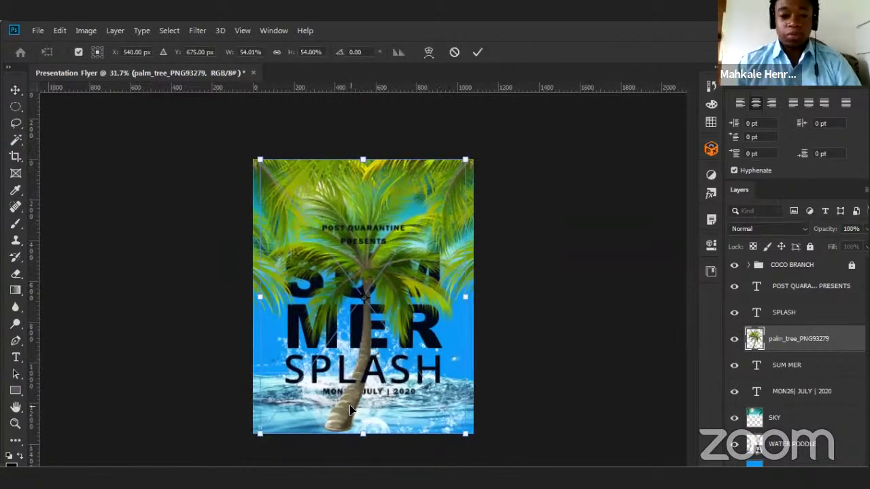
left_click_drag(365, 414, 390, 414)
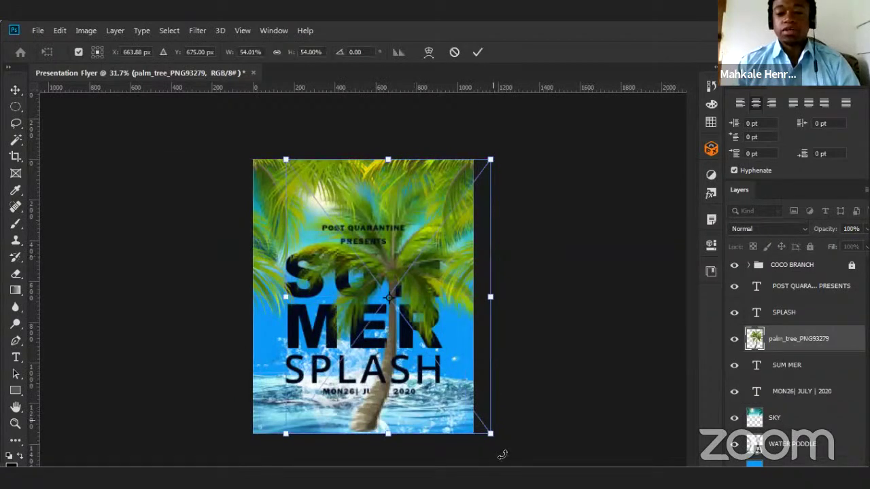
left_click_drag(491, 433, 383, 290)
left_click_drag(324, 278, 234, 428)
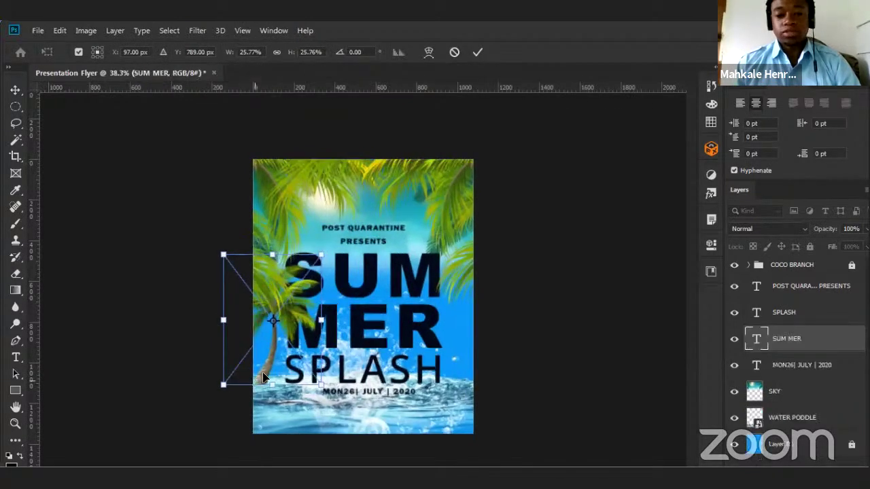
key("ctrl+plus")
key("ctrl+plus")
left_click_drag(247, 293, 293, 269)
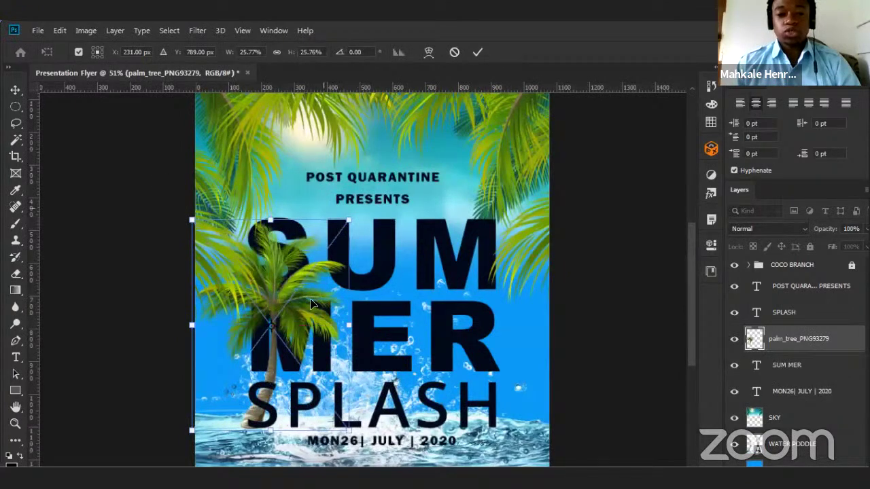
key("ctrl+0")
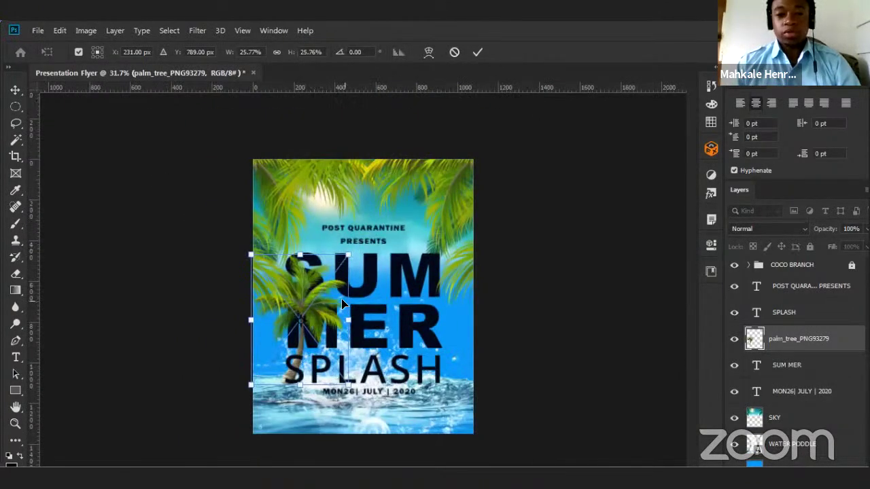
scroll(326, 305, "up", 3)
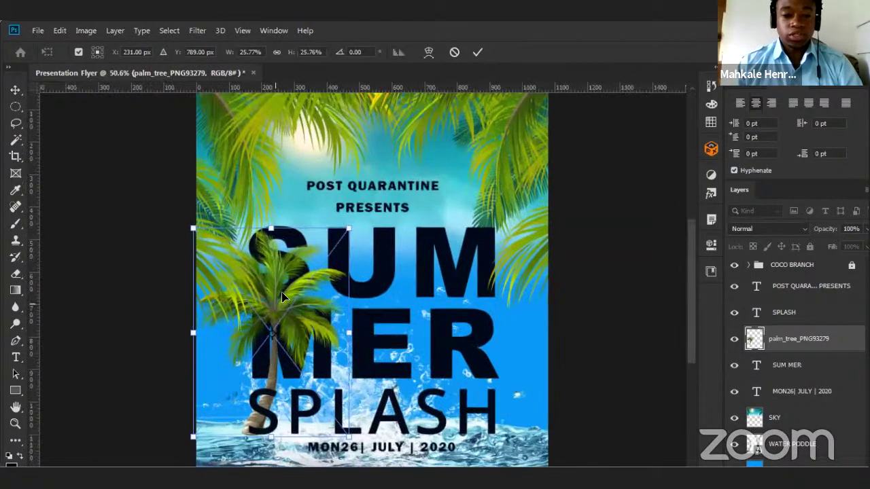
scroll(283, 297, "up", 1)
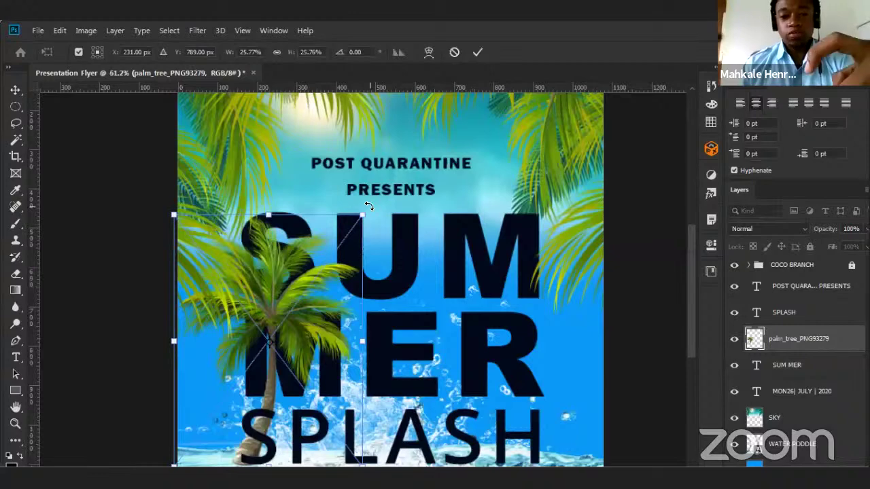
Rotate the palm tree about 26° and move it down toward the flyer's left edge.
left_click_drag(372, 209, 406, 260)
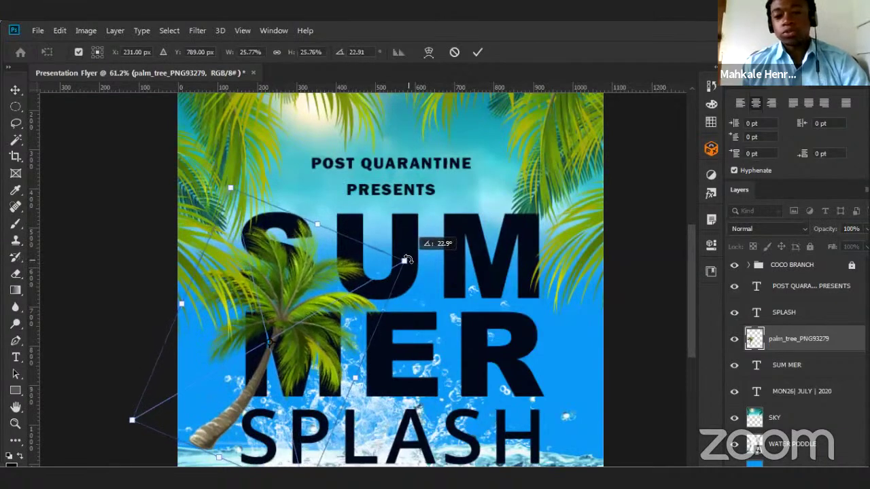
left_click_drag(407, 260, 419, 268)
left_click_drag(262, 308, 209, 290)
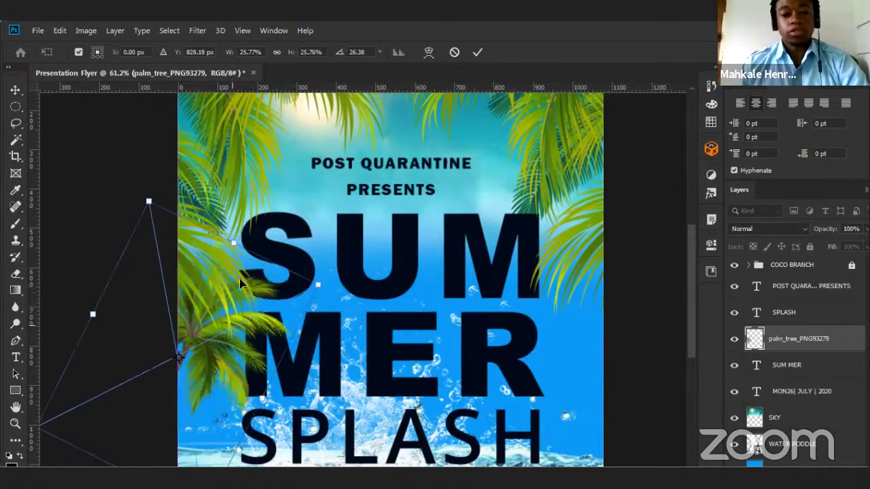
scroll(329, 235, "down", 1)
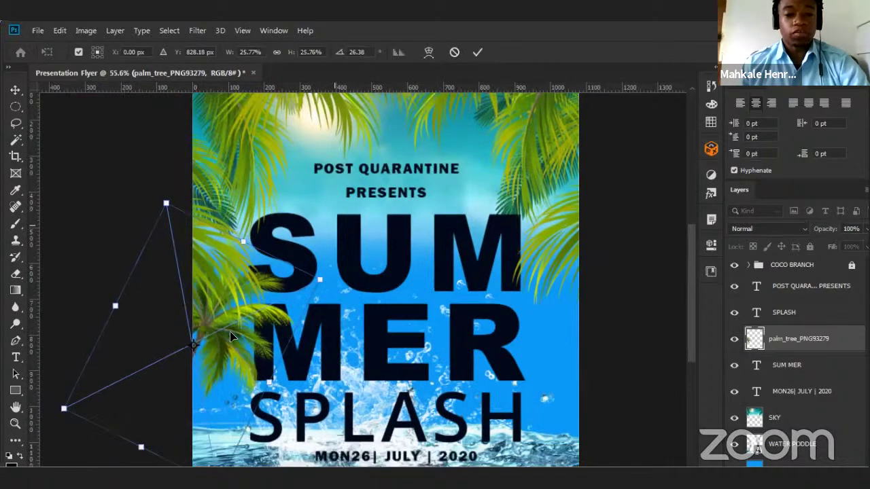
left_click_drag(246, 330, 274, 317)
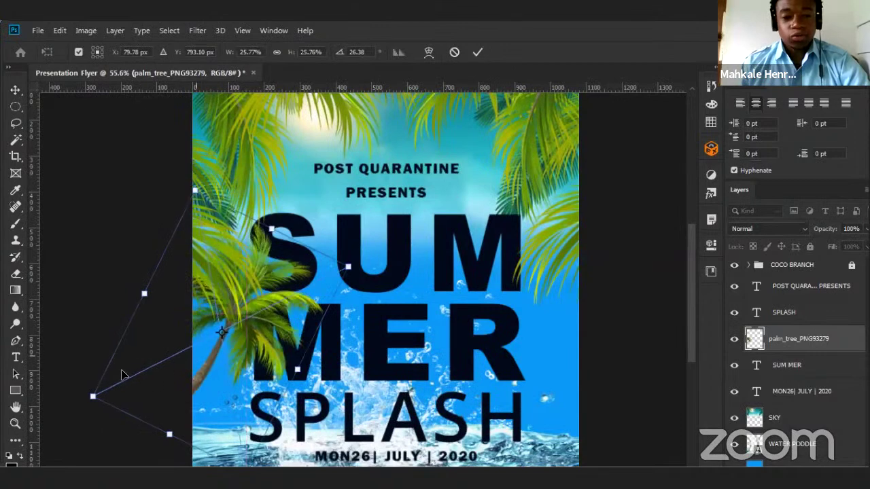
Rescale the palm tree to roughly 22%, settle it at the left edge, and commit the transform.
left_click_drag(100, 392, 152, 367)
left_click_drag(269, 301, 270, 330)
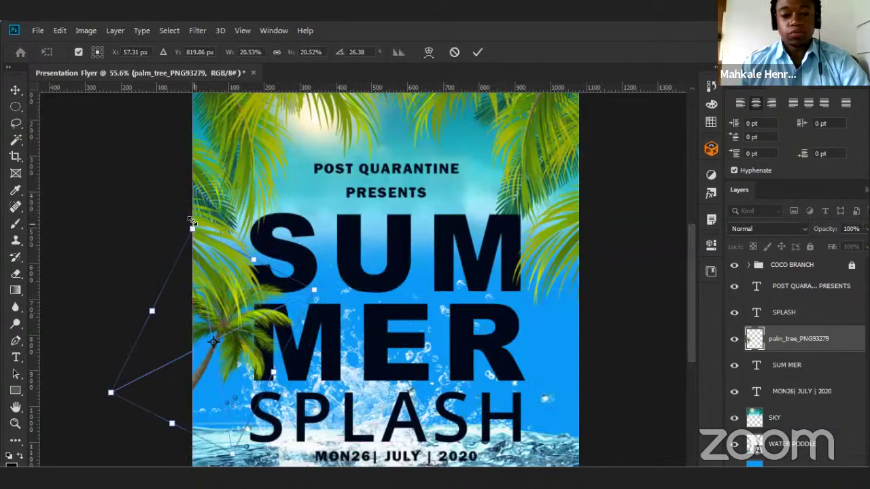
left_click_drag(192, 229, 189, 213)
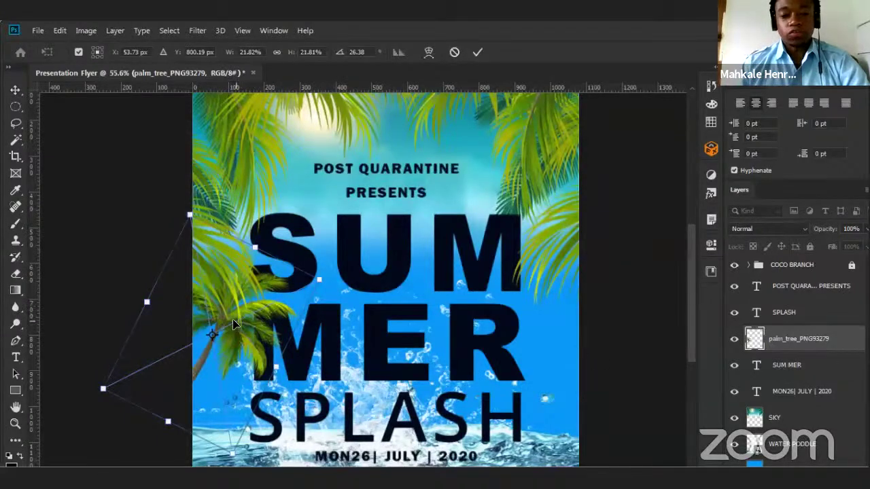
mouse_move(224, 318)
left_mouse_down()
mouse_move(219, 311)
mouse_move(230, 326)
left_mouse_up()
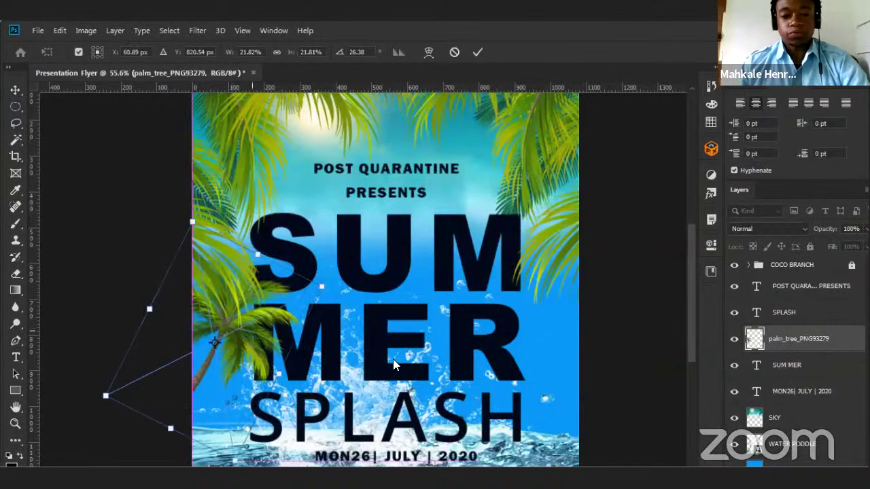
scroll(358, 291, "down", 4)
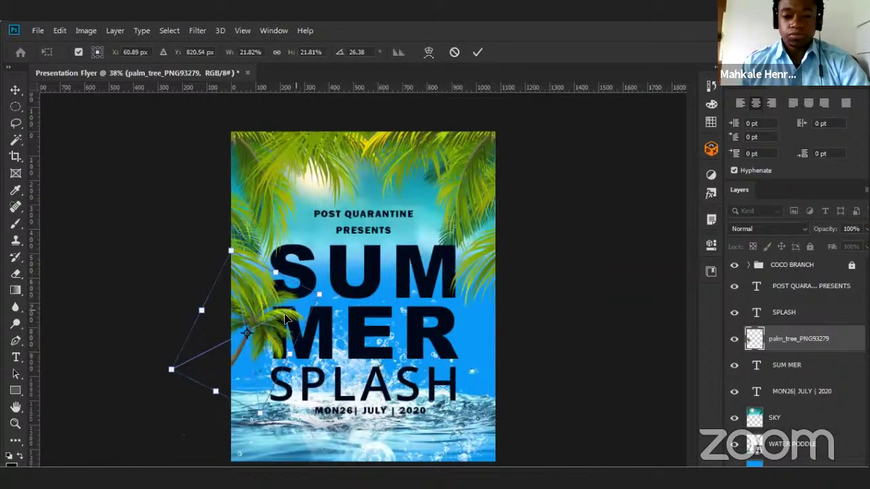
scroll(326, 309, "up", 3)
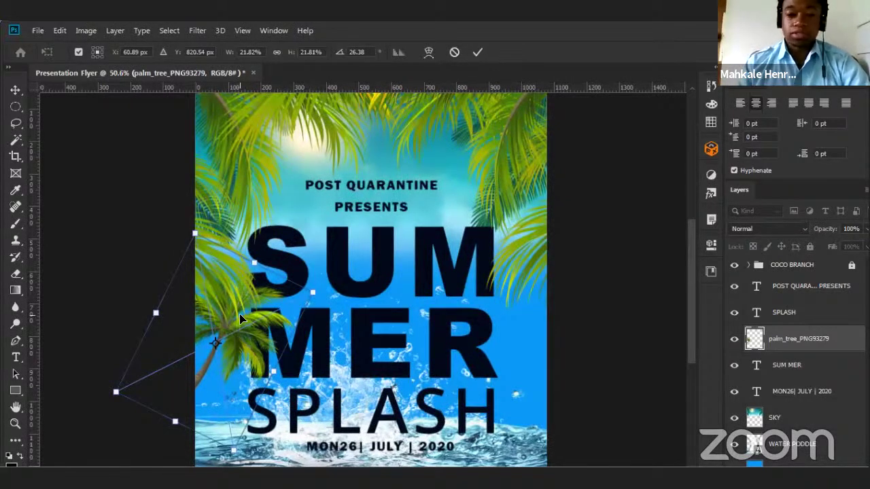
key("Return")
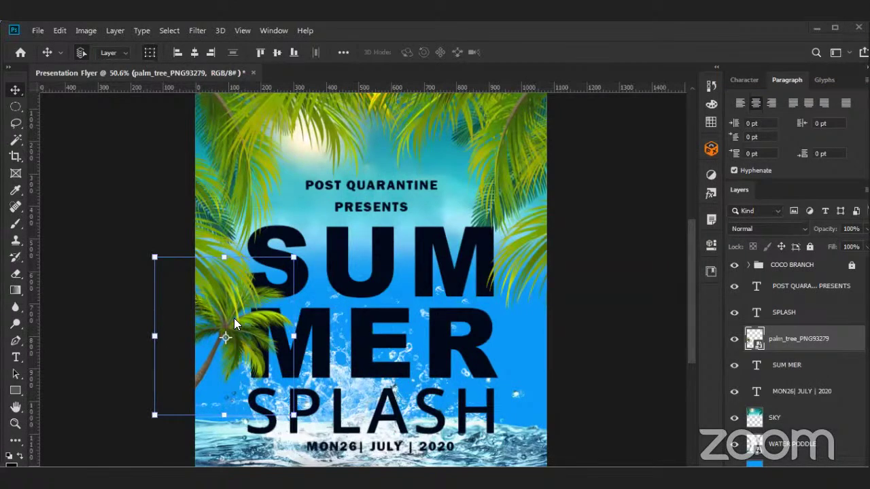
Try moving the palm tree to the flyer's centre, then undo the move.
scroll(302, 323, "down", 2)
scroll(247, 325, "up", 3)
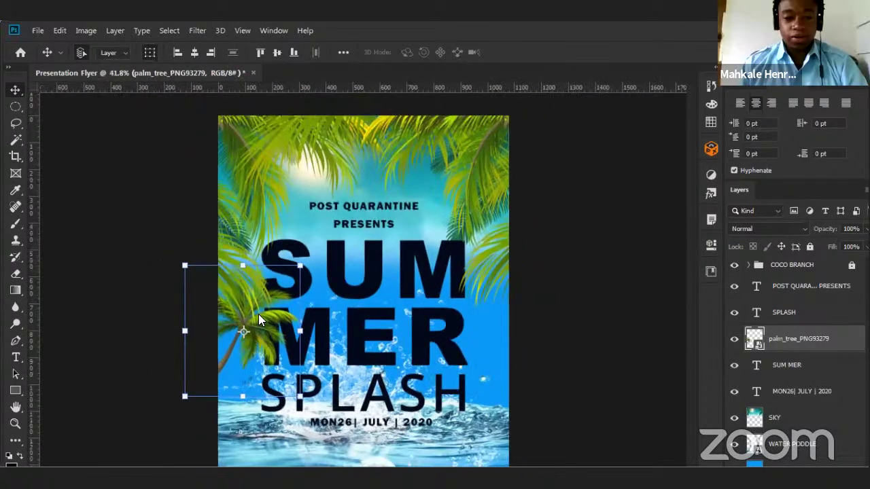
scroll(253, 323, "down", 1)
left_click_drag(253, 322, 352, 314)
key("ctrl+z")
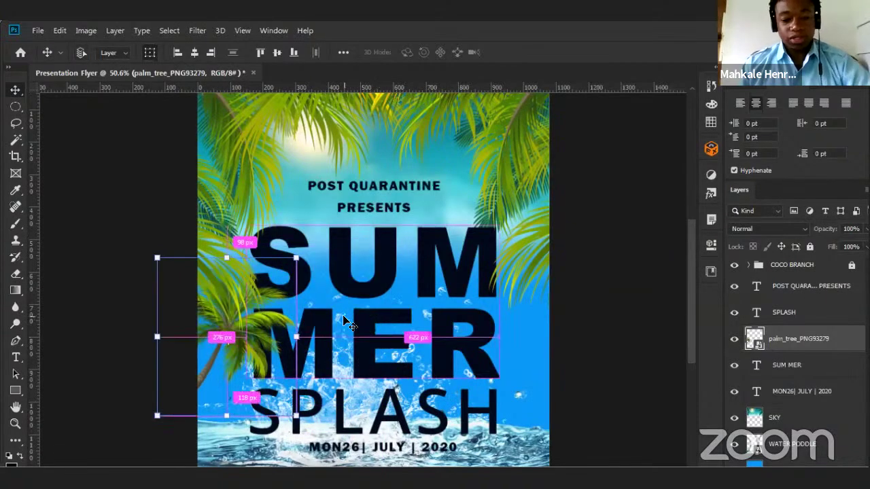
Try rotating the palm tree about 26° in Free Transform, then cancel the transform.
key("ctrl+t")
left_click_drag(299, 257, 401, 335)
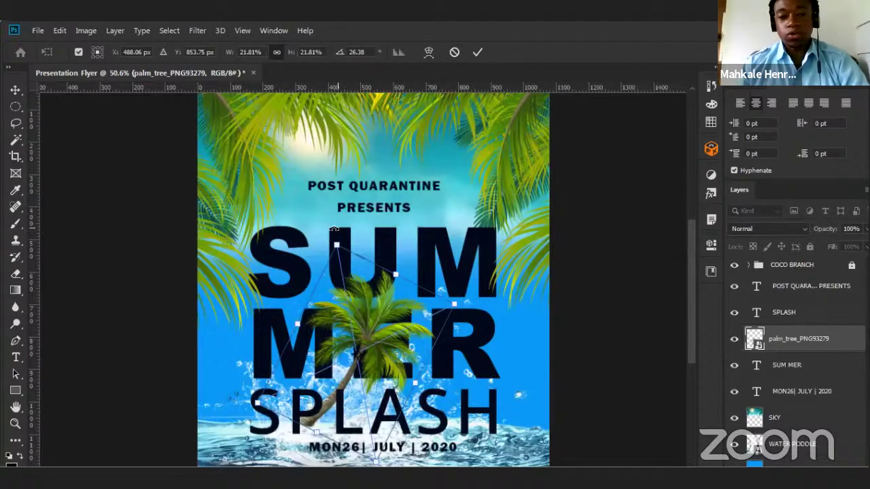
left_click_drag(323, 229, 303, 212)
left_click_drag(506, 277, 348, 165)
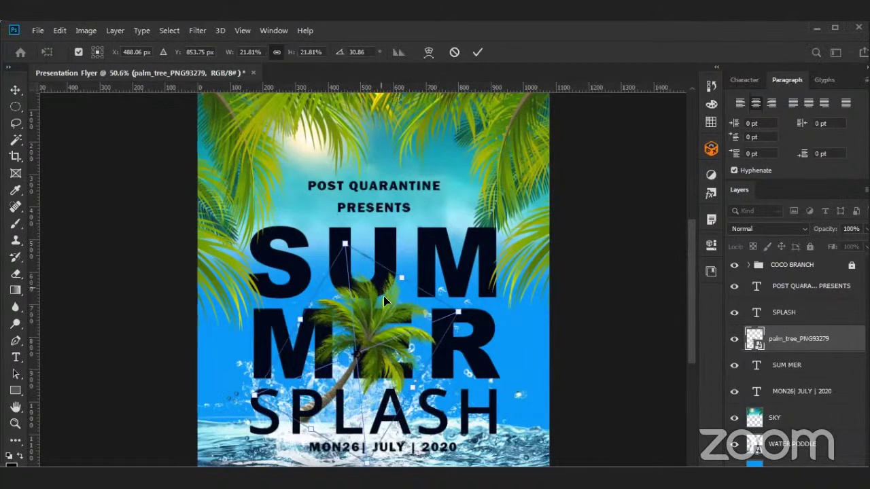
left_click_drag(386, 329, 373, 341)
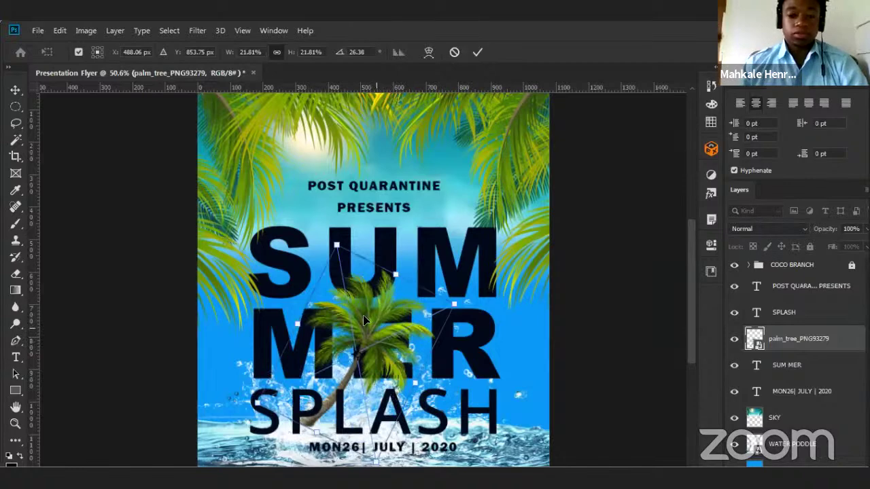
left_click(455, 52)
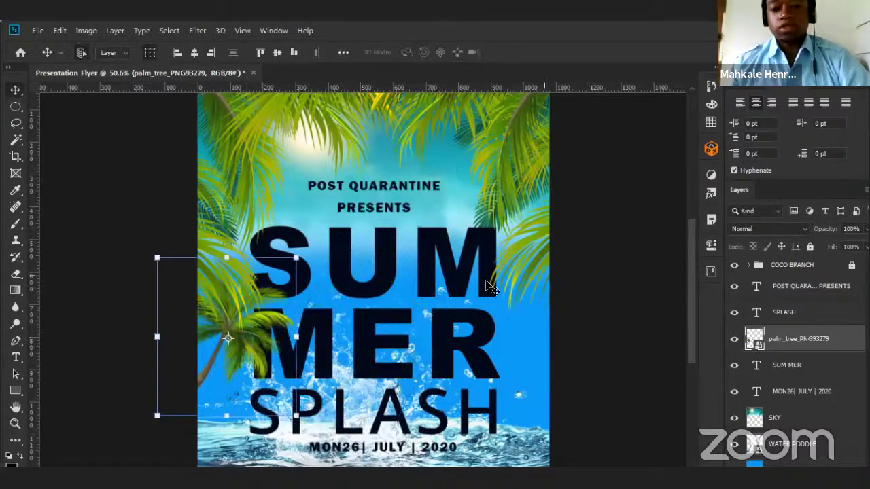
scroll(339, 224, "down", 1)
scroll(340, 243, "down", 1)
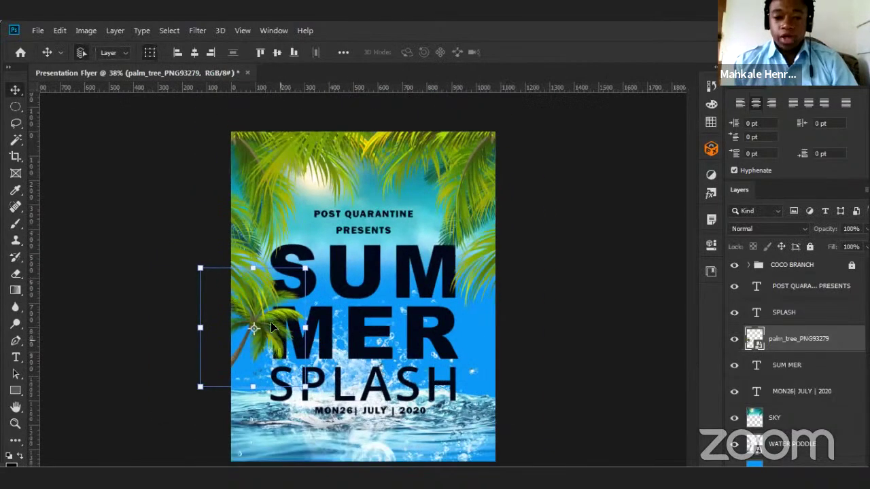
mouse_move(270, 320)
left_mouse_down()
mouse_move(272, 348)
mouse_move(271, 335)
left_mouse_up()
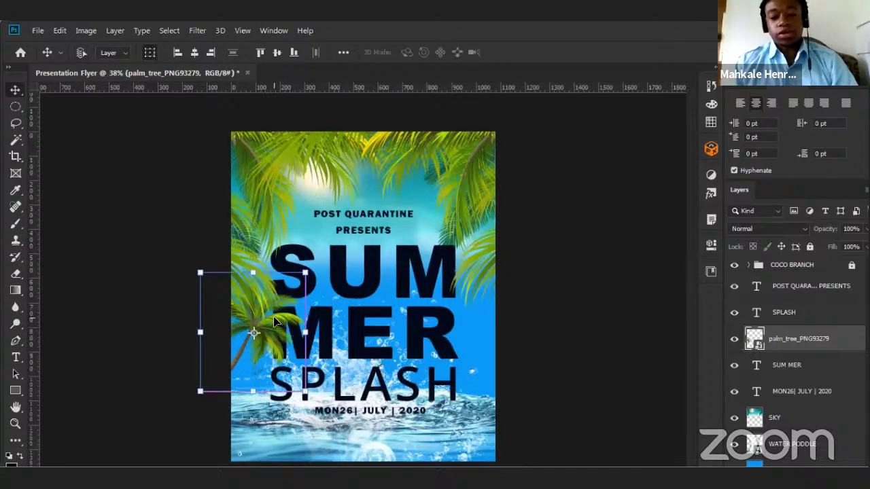
left_click_drag(273, 323, 365, 304)
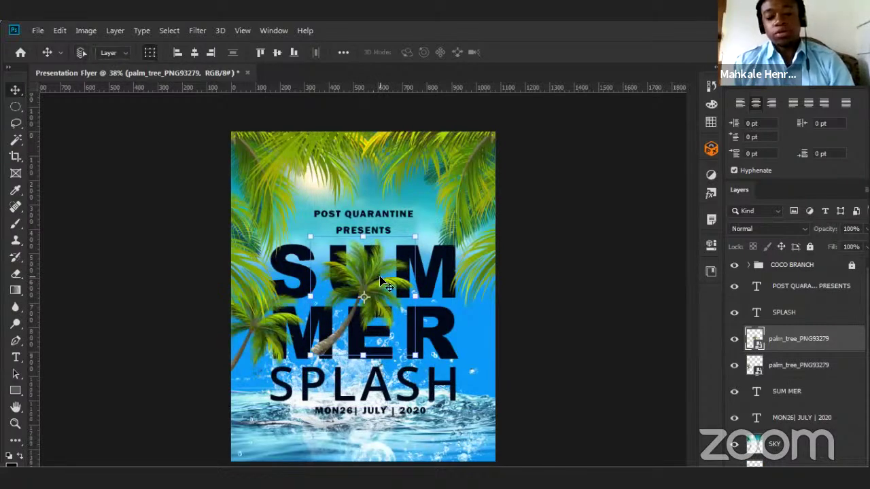
key("ctrl")
key("ctrl+t")
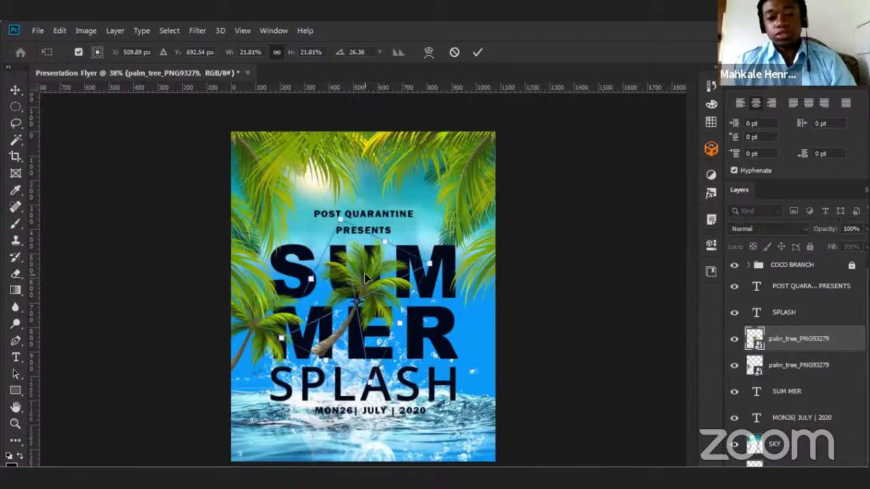
right_click(368, 278)
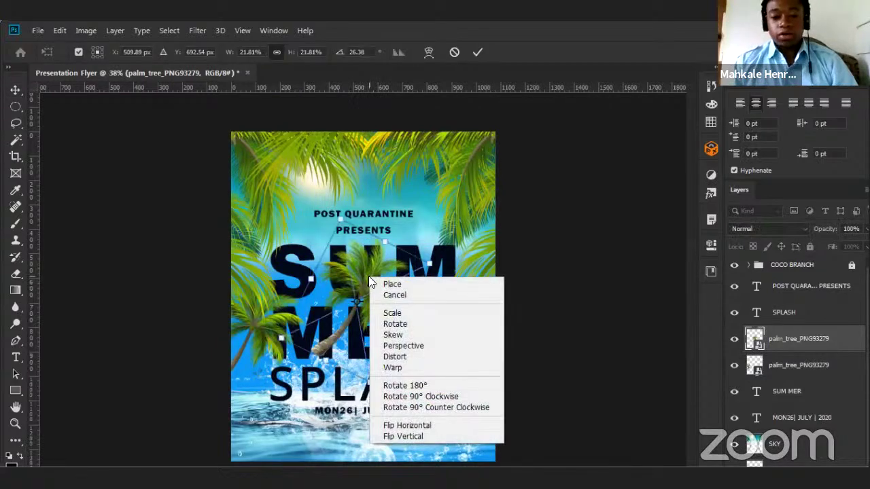
left_click(411, 428)
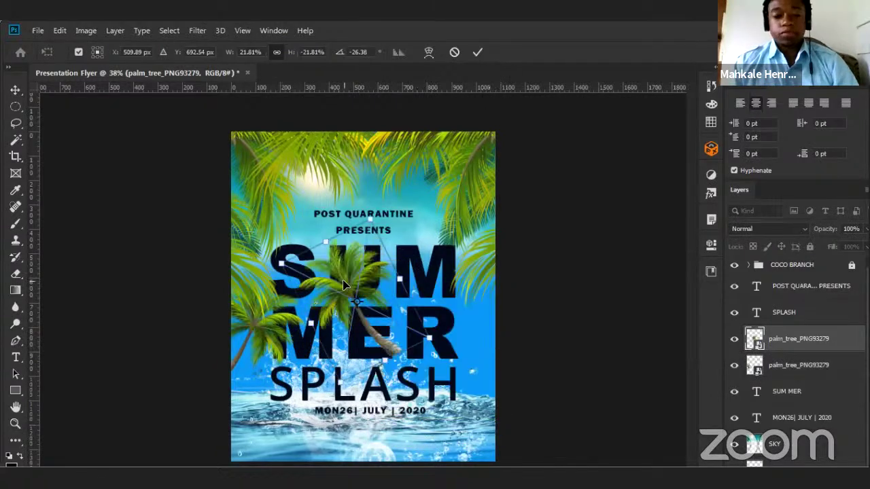
left_click_drag(343, 285, 469, 323)
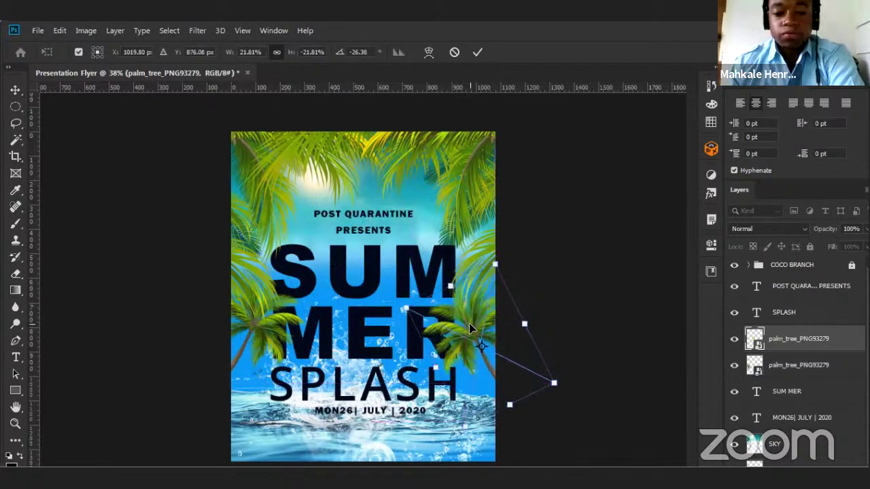
scroll(337, 289, "down", 1)
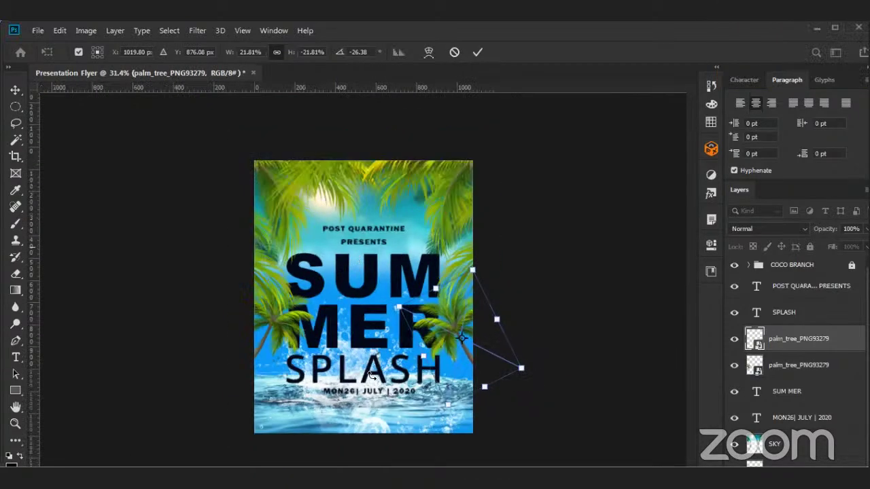
key("Return")
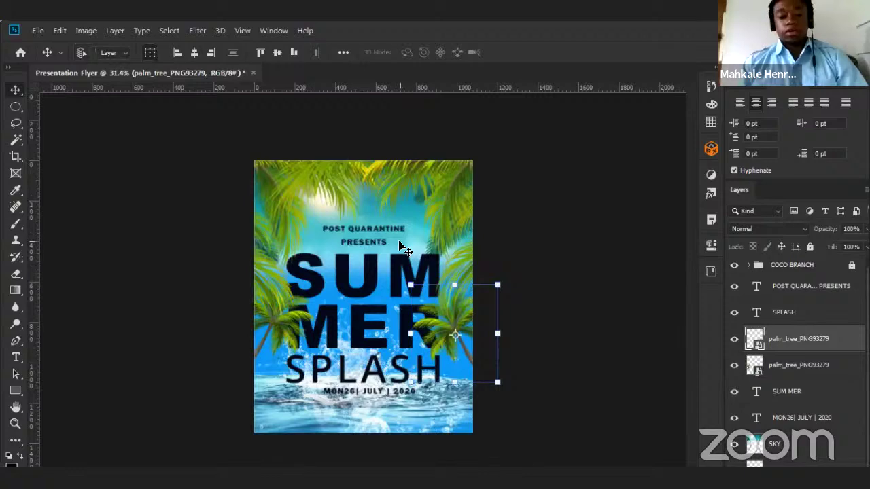
key("ctrl+z")
key("ctrl+z")
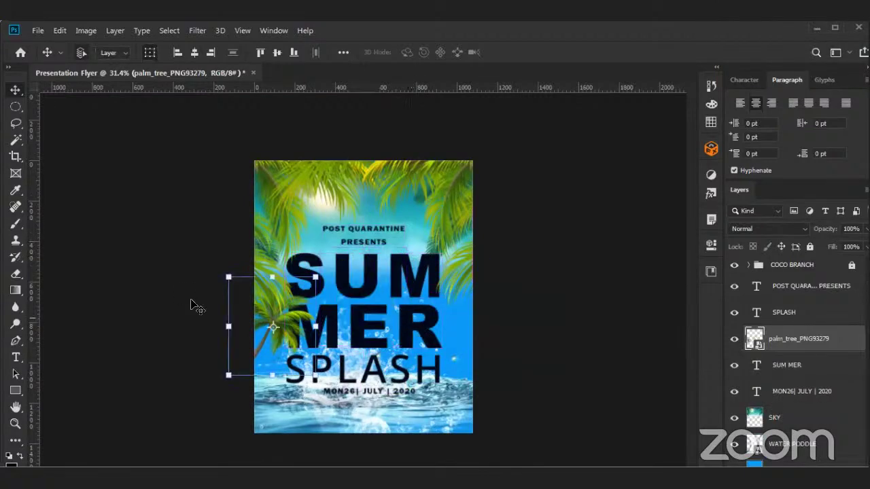
Duplicate the palm tree, flip the copy horizontally, and move it to the flyer's right edge.
scroll(277, 332, "up", 4)
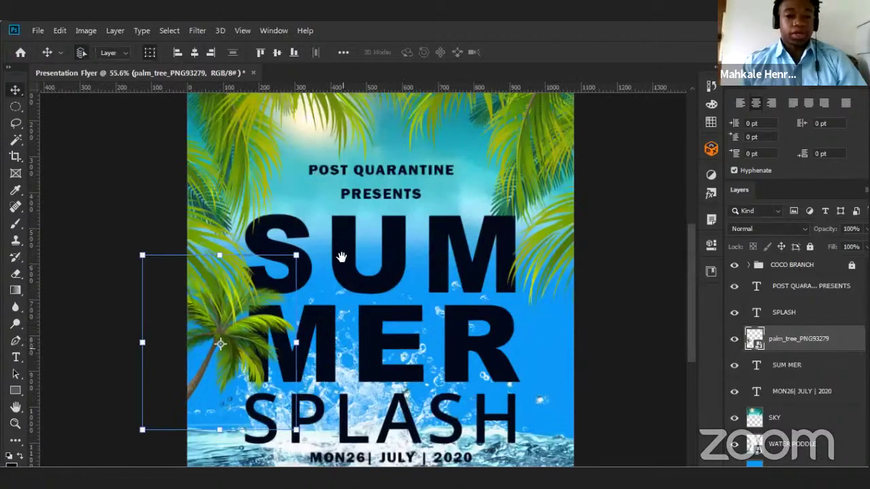
scroll(340, 252, "down", 3)
left_click_drag(220, 239, 221, 239)
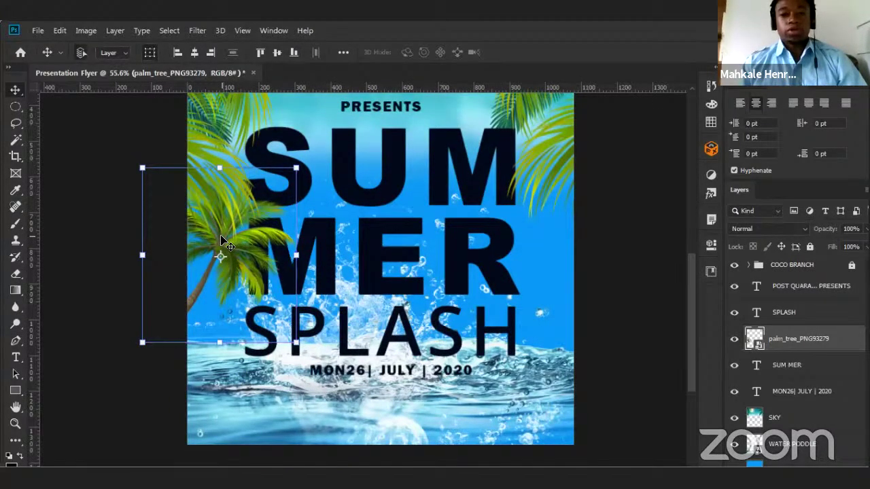
key("ctrl+v")
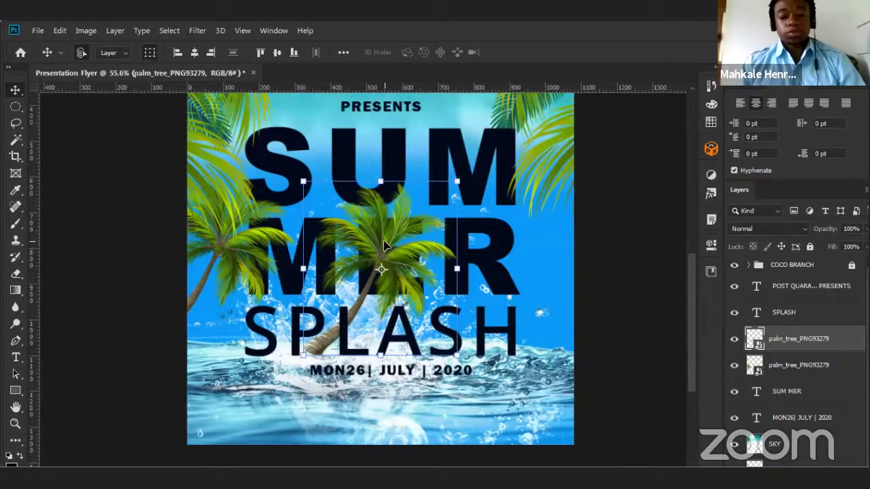
key("ctrl+t")
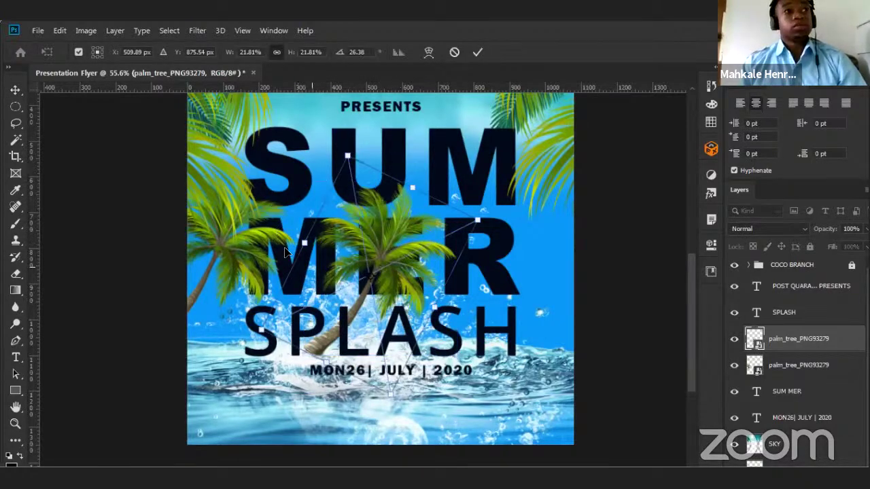
right_click(379, 223)
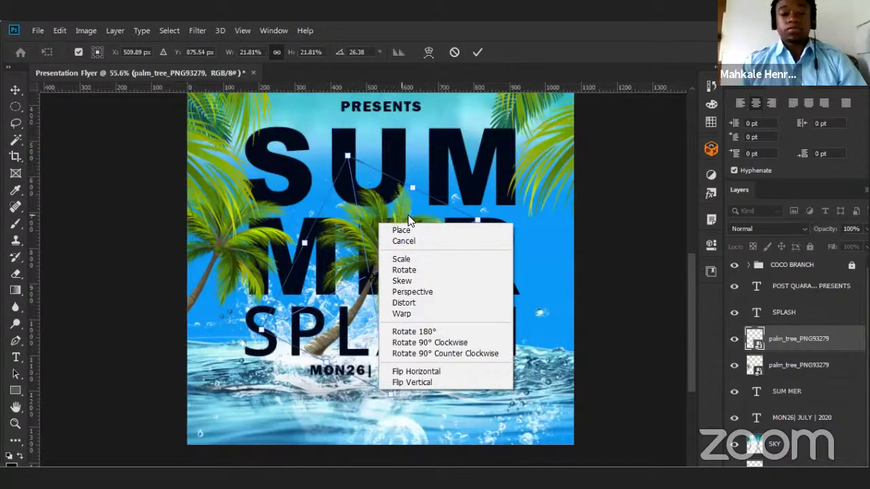
left_click(416, 372)
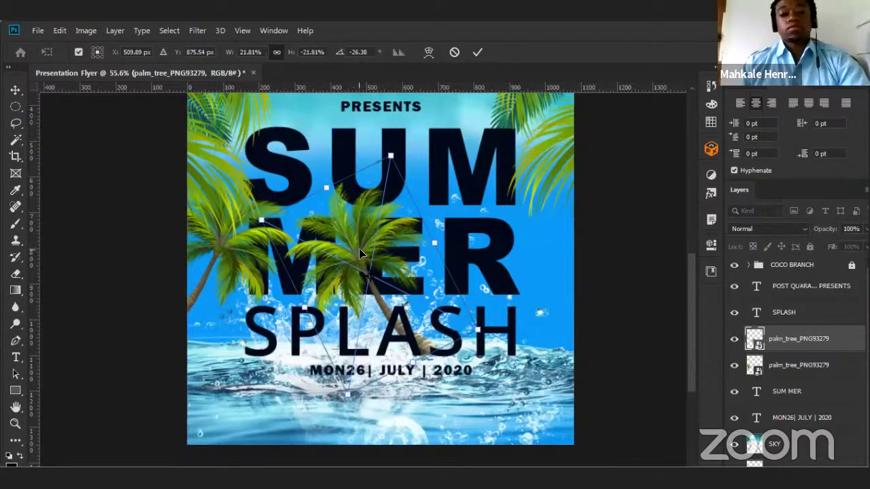
left_click_drag(363, 239, 537, 256)
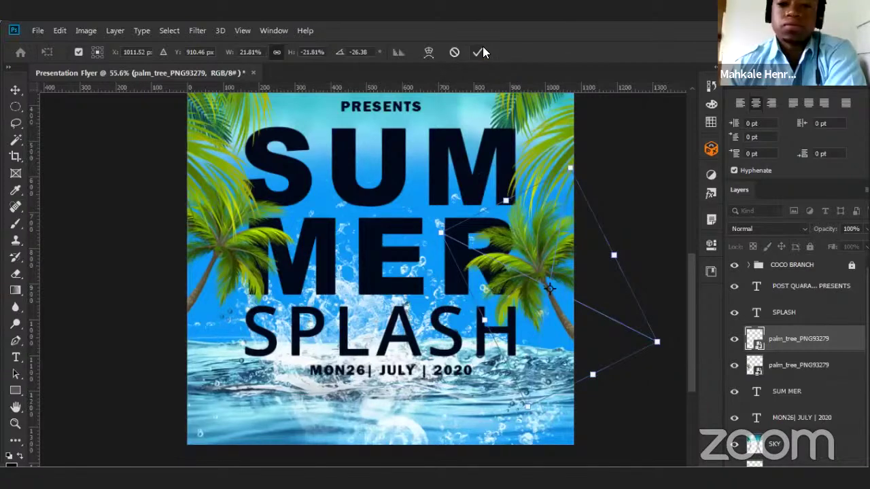
Commit the mirrored palm's placement, review the flyer, and select the WATER PODDLE layer.
left_click(482, 54)
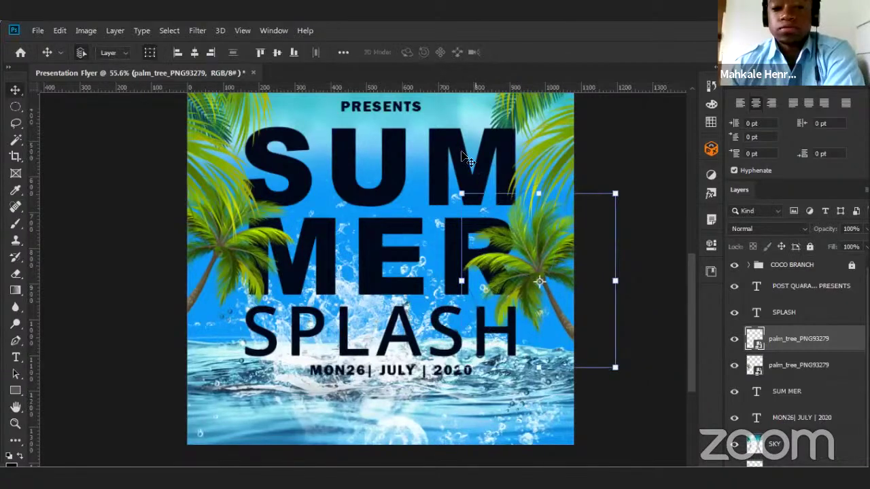
left_click(598, 169)
scroll(575, 189, "down", 5)
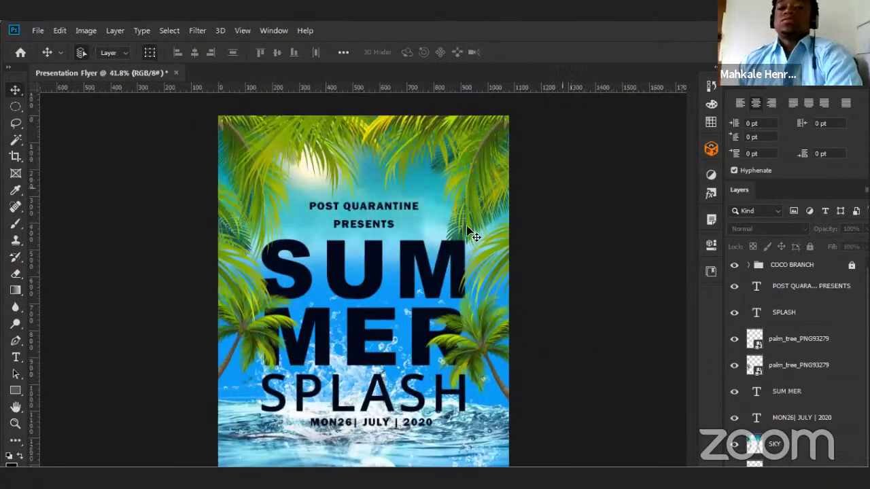
scroll(389, 382, "up", 5)
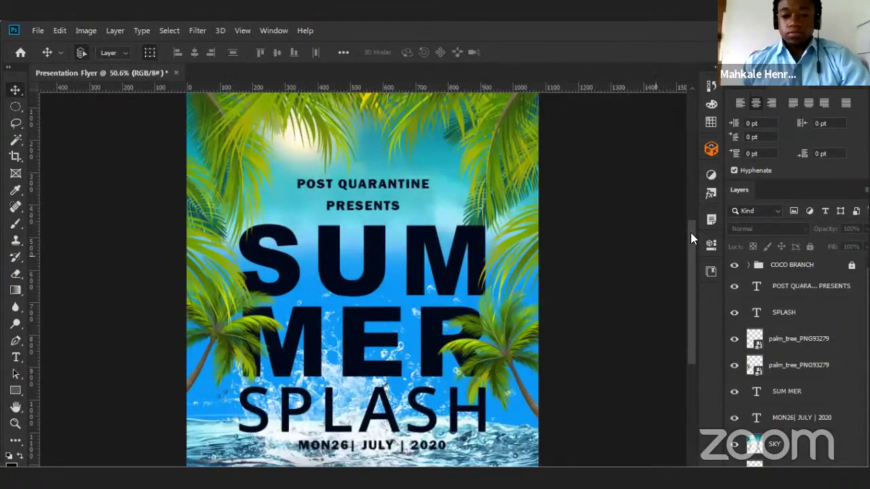
left_click_drag(691, 233, 688, 268)
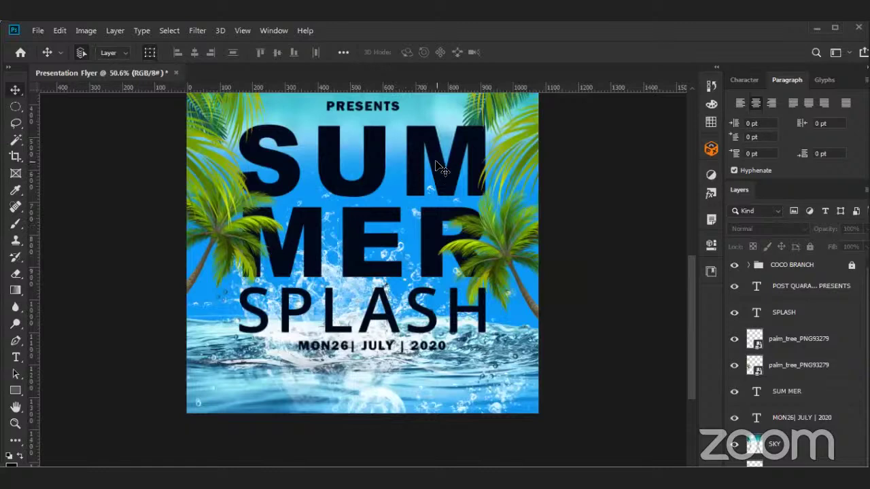
left_click(518, 348)
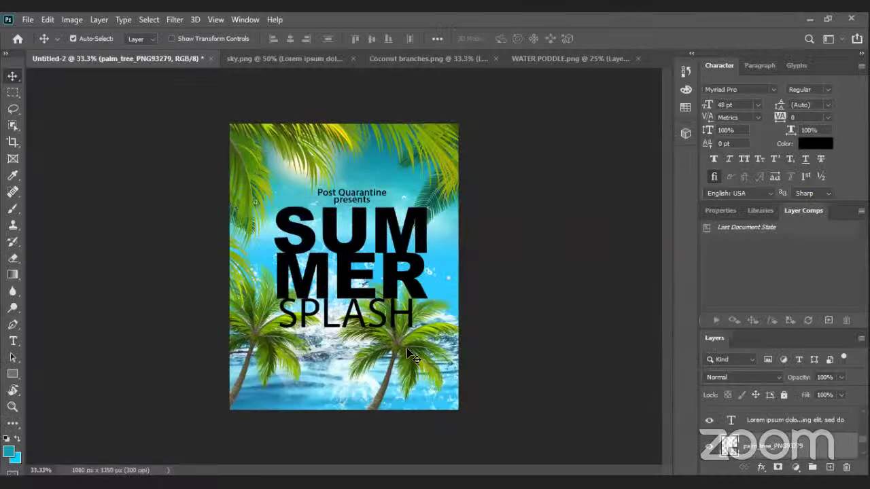
Flip the right-hand palm tree horizontally and tilt it to about 161°.
key("ctrl+t")
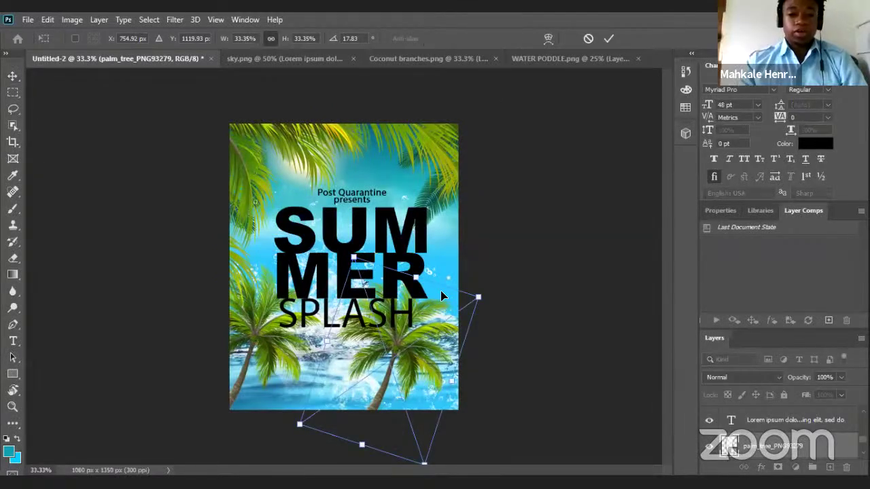
right_click(440, 291)
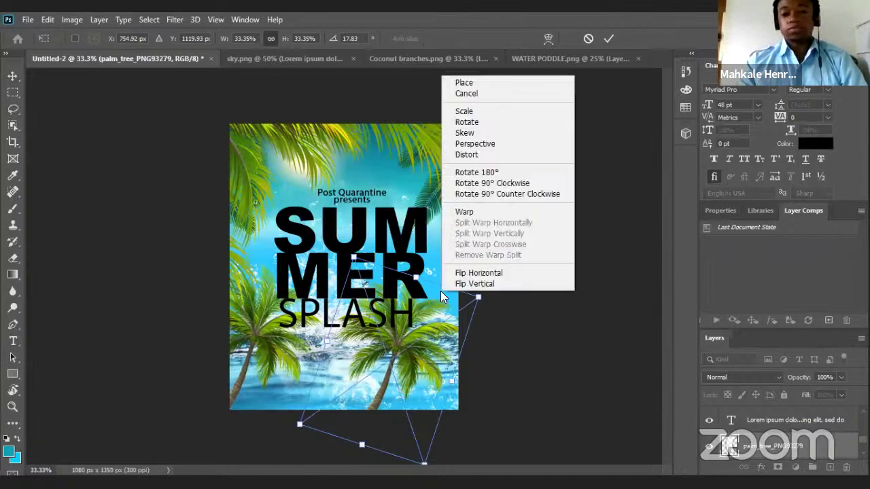
left_click(477, 275)
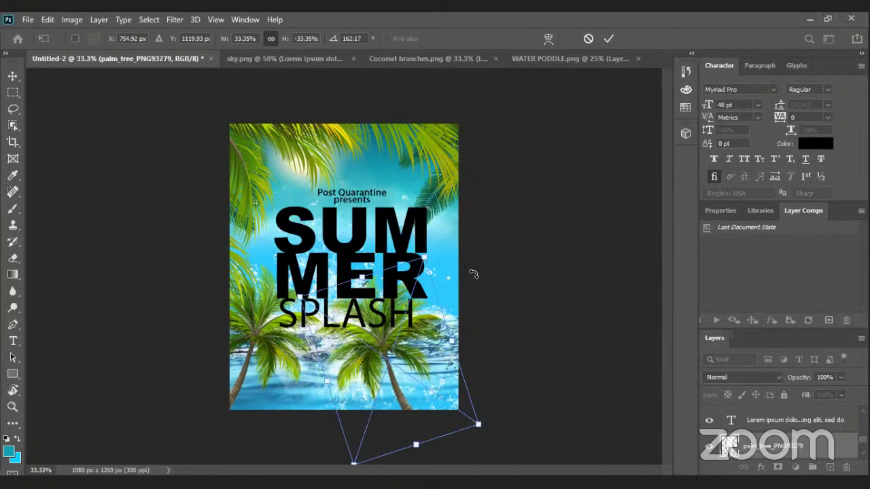
left_click_drag(715, 13, 713, 11)
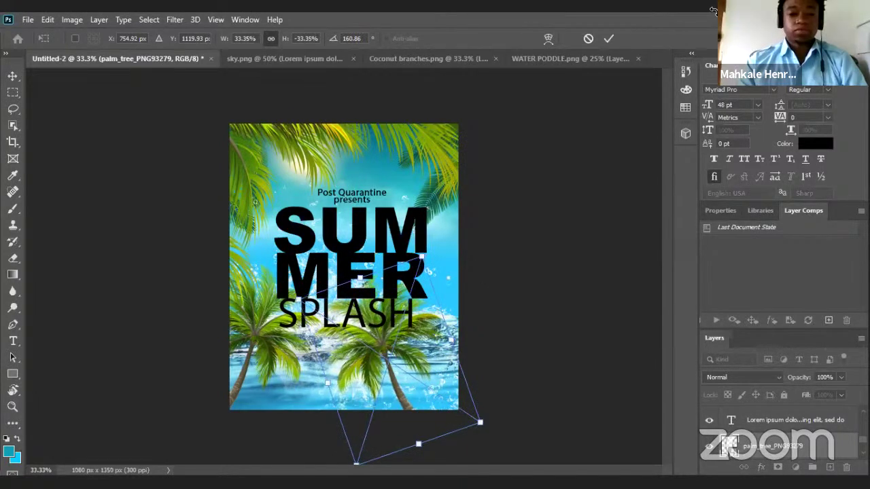
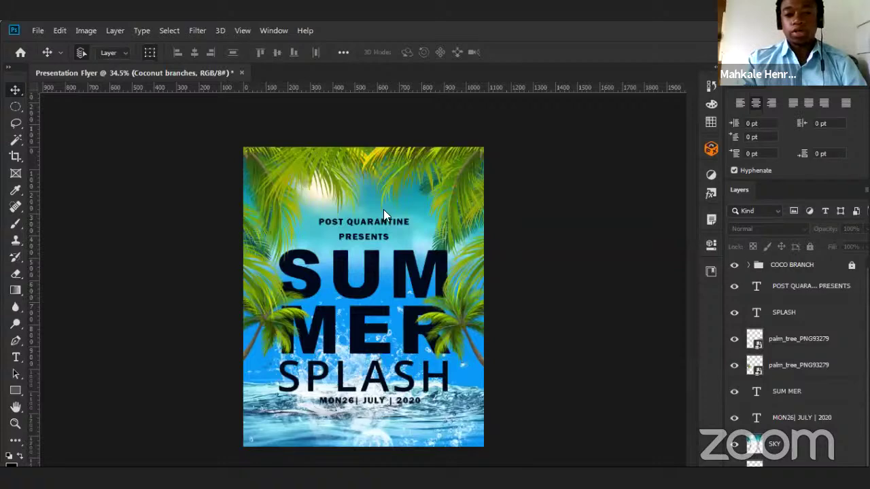
Expand the COCO BRANCH group and move a Coconut branches layer upward on the flyer.
scroll(252, 320, "up", 5)
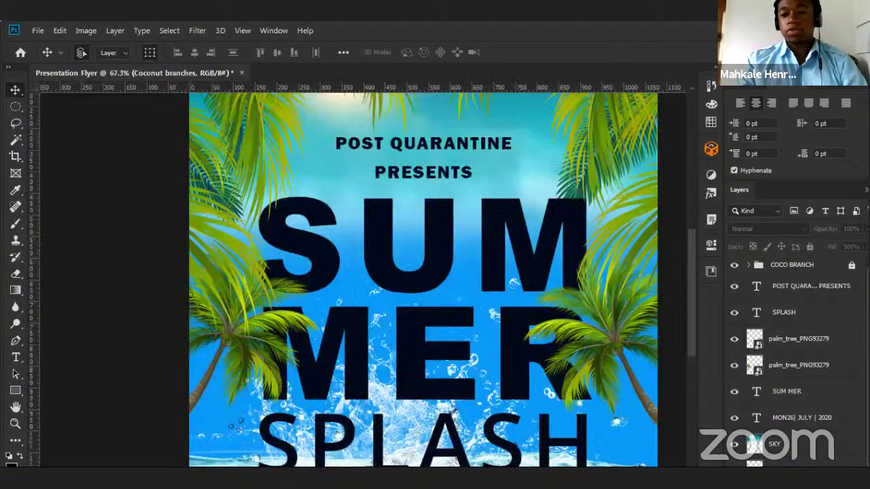
left_click(807, 264)
left_click(851, 265)
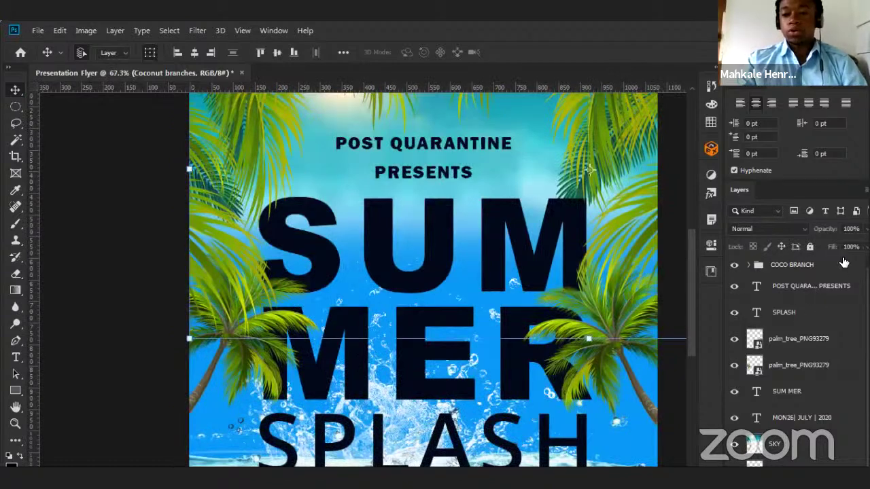
left_click(749, 265)
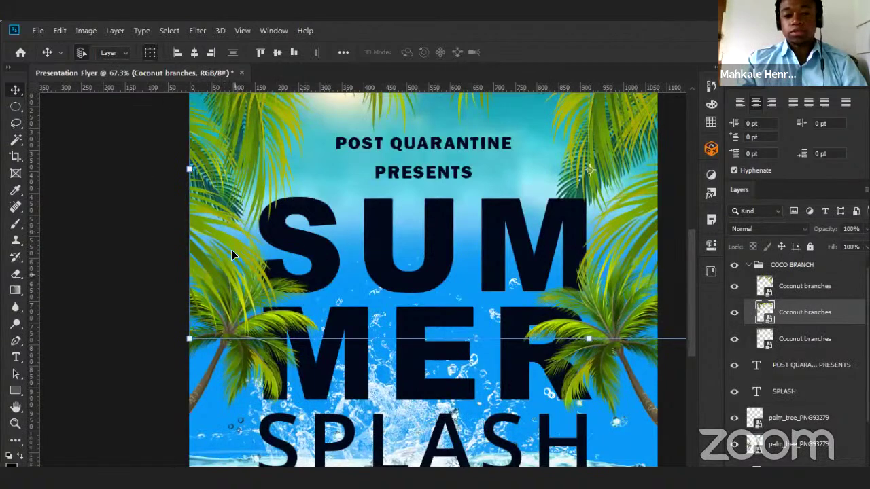
left_click_drag(241, 285, 236, 235)
Nudge the left palm tree up slightly and pull a guide onto the flyer.
left_click(227, 347)
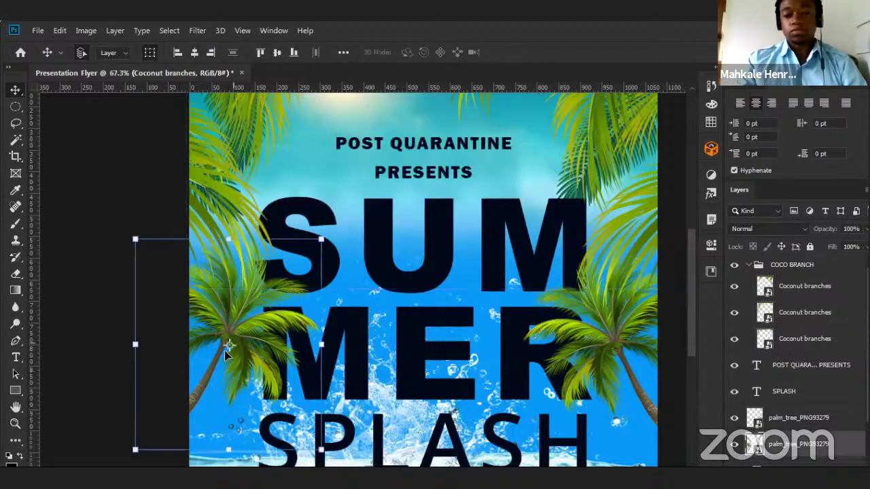
left_click_drag(256, 361, 256, 346)
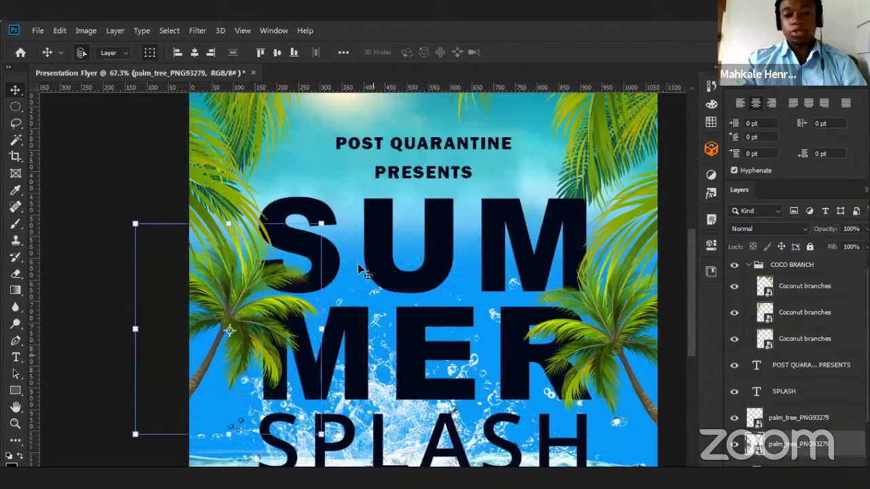
scroll(424, 277, "down", 2)
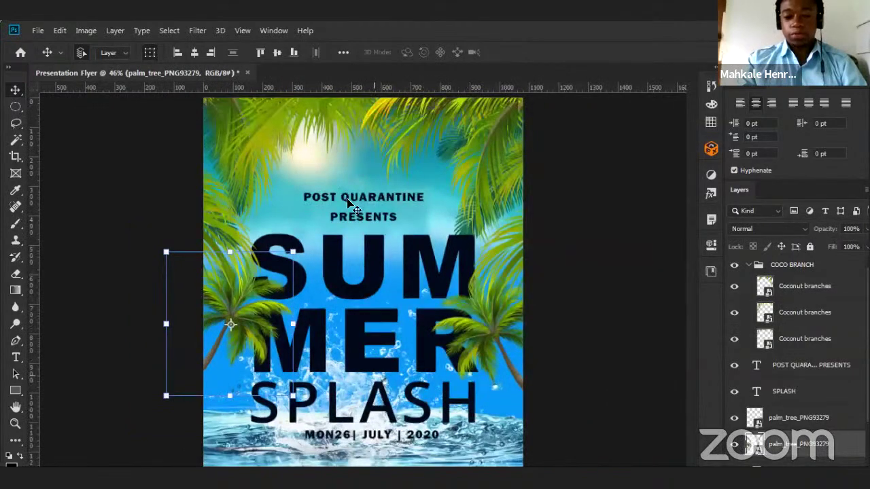
scroll(363, 364, "down", 1)
scroll(372, 395, "up", 1)
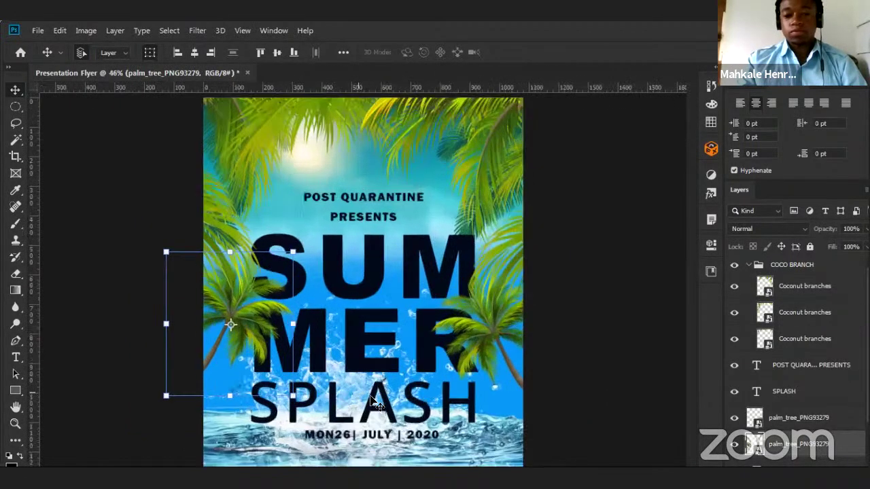
scroll(377, 402, "up", 1)
scroll(685, 268, "down", 1)
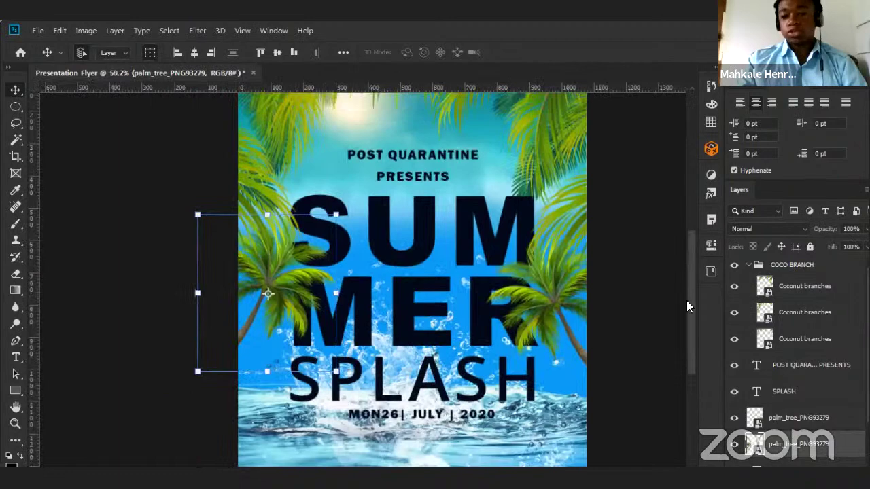
scroll(682, 258, "down", 3)
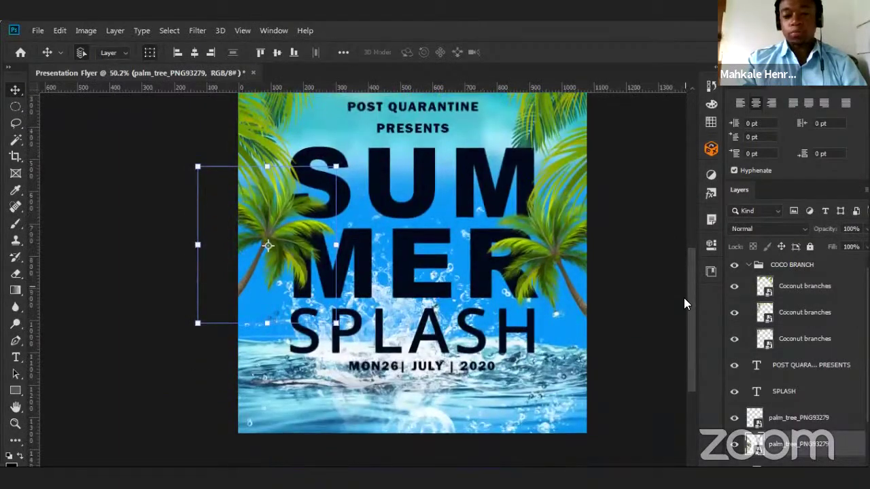
scroll(684, 298, "down", 2)
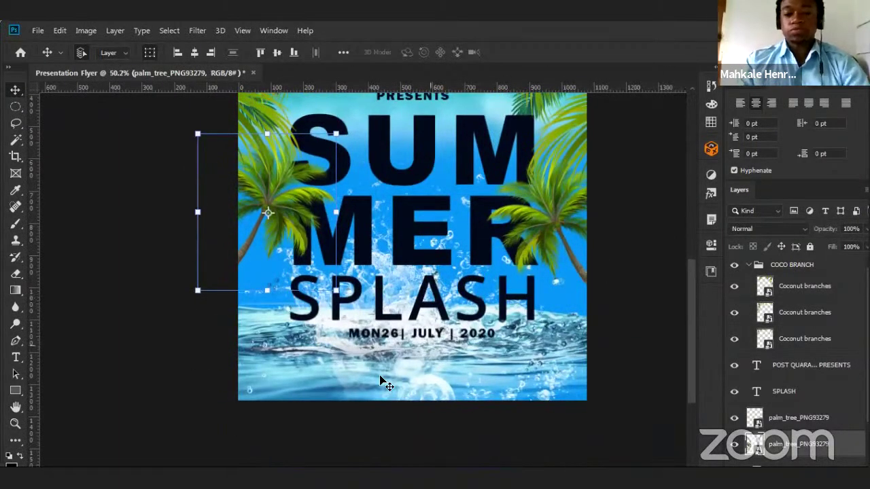
scroll(466, 224, "up", 1)
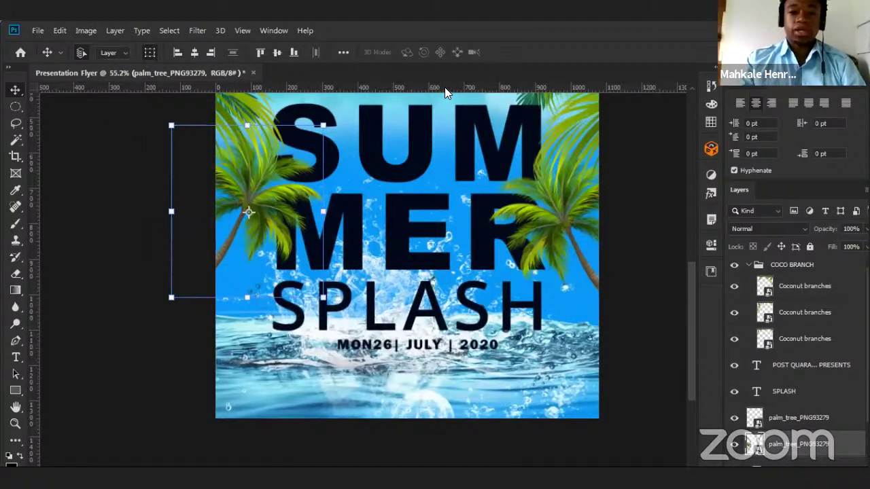
mouse_move(444, 86)
left_mouse_down()
mouse_move(441, 128)
mouse_move(436, 80)
left_mouse_up()
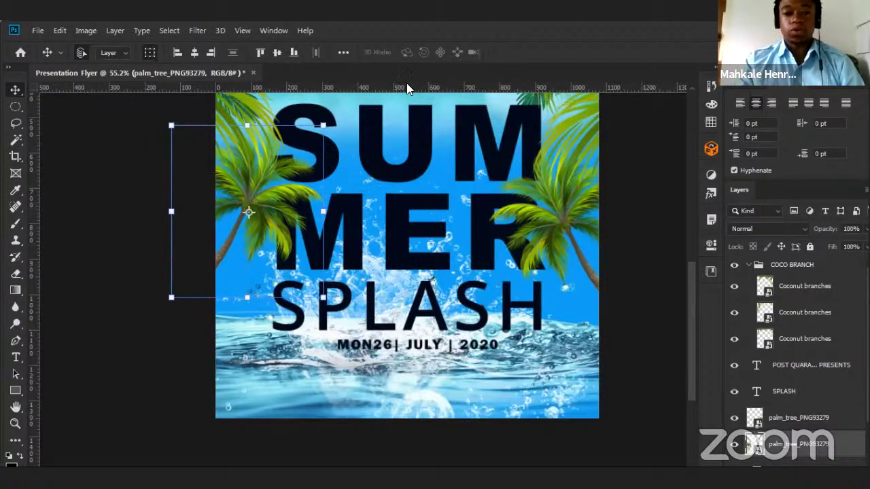
Place a vertical guide along the flyer's left edge.
left_click(258, 32)
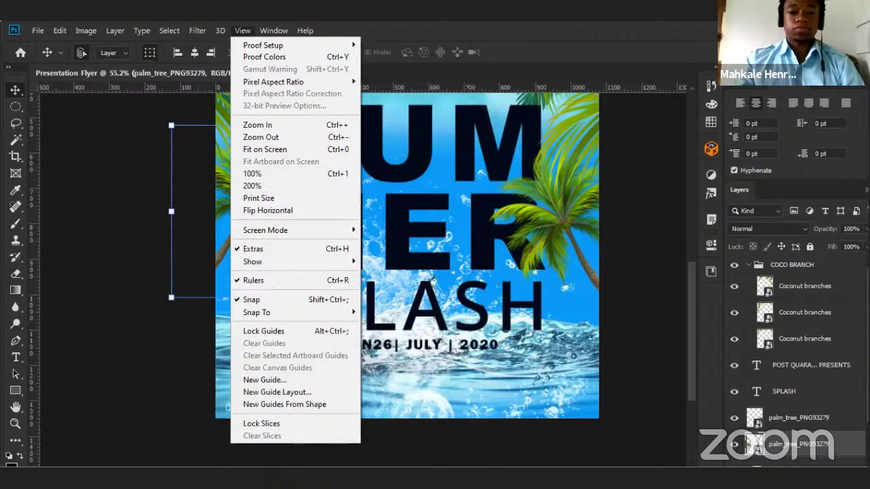
left_click(203, 49)
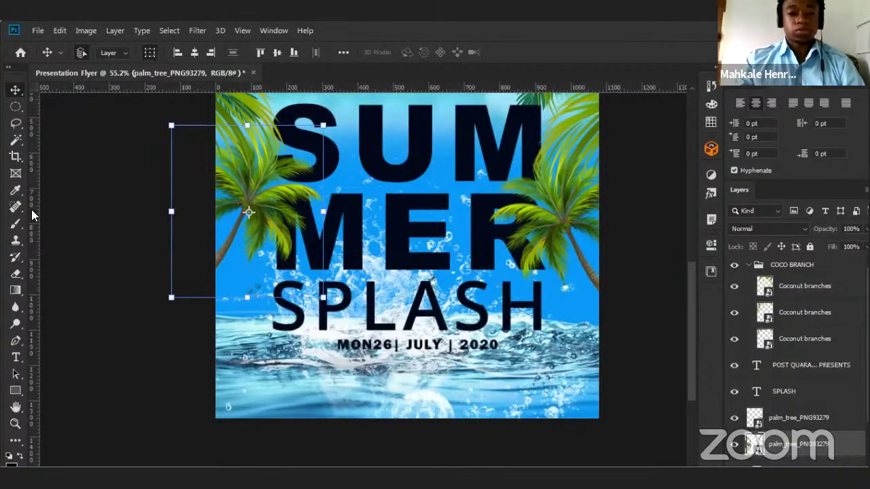
left_click_drag(32, 215, 237, 213)
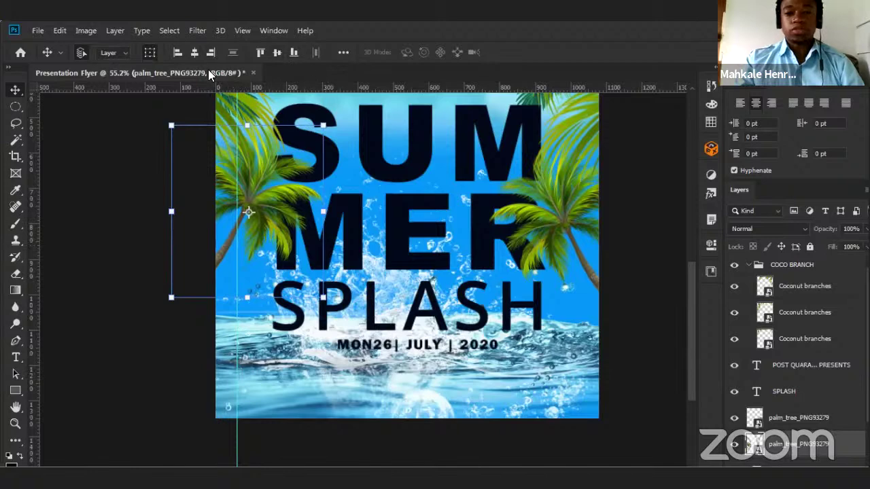
scroll(348, 102, "down", 3)
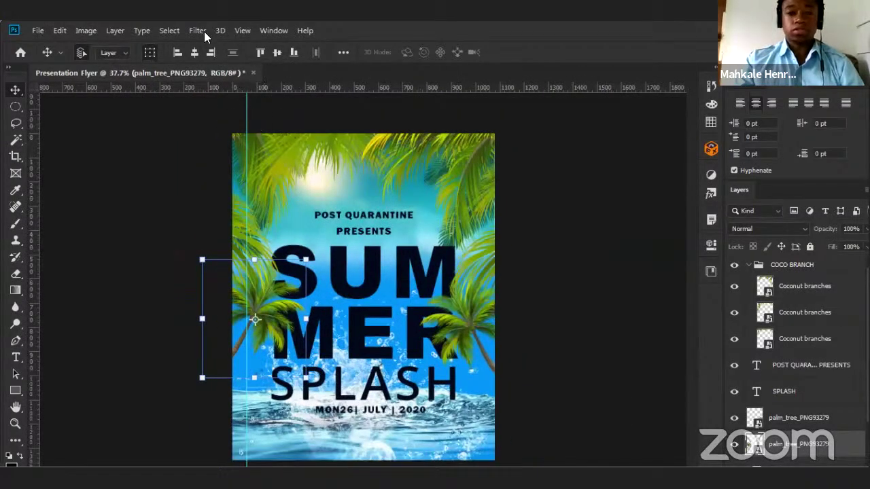
Zoom out and open the View menu to add a guide by position.
left_click(243, 31)
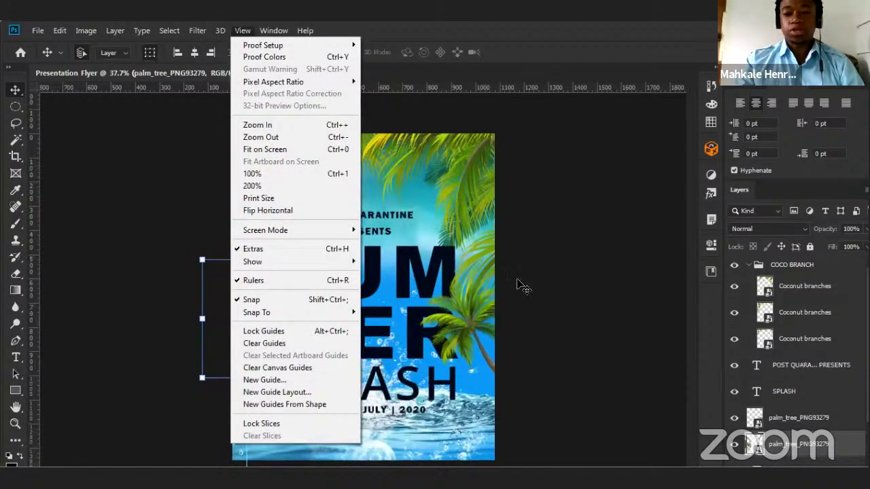
left_click(369, 375)
scroll(339, 427, "down", 1)
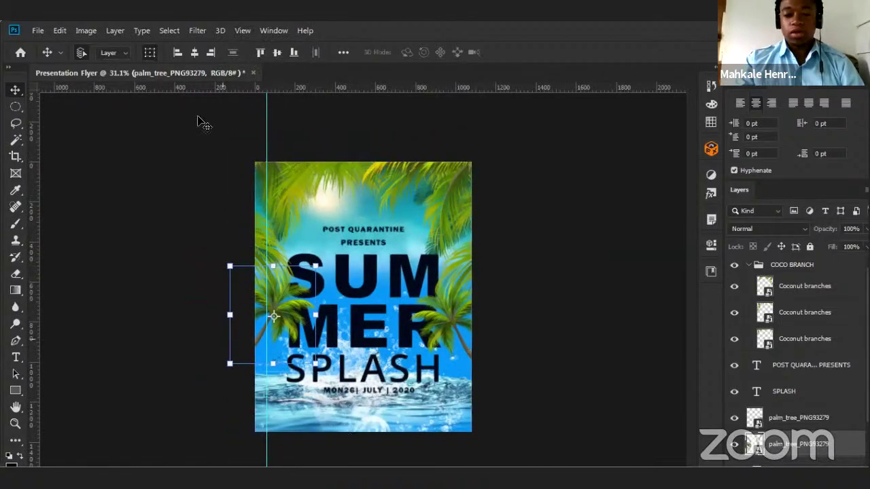
left_click(242, 30)
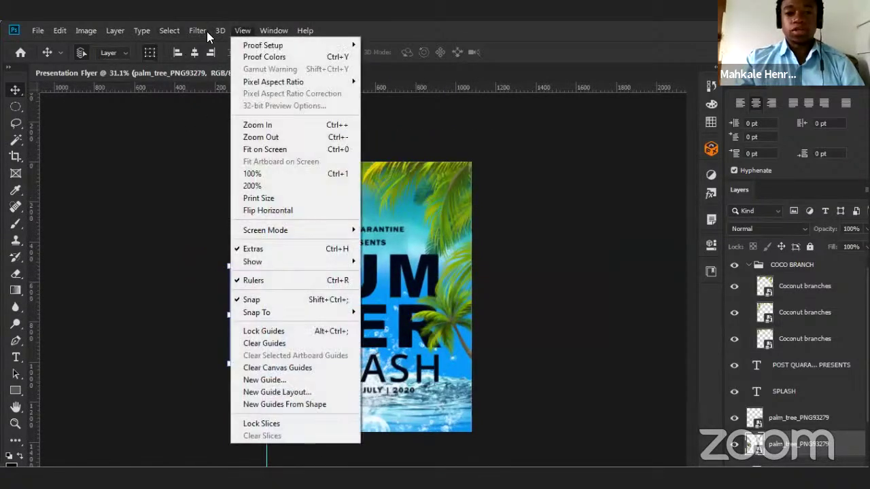
Add a vertical guide at 1290 px by position, then undo it.
left_click(279, 380)
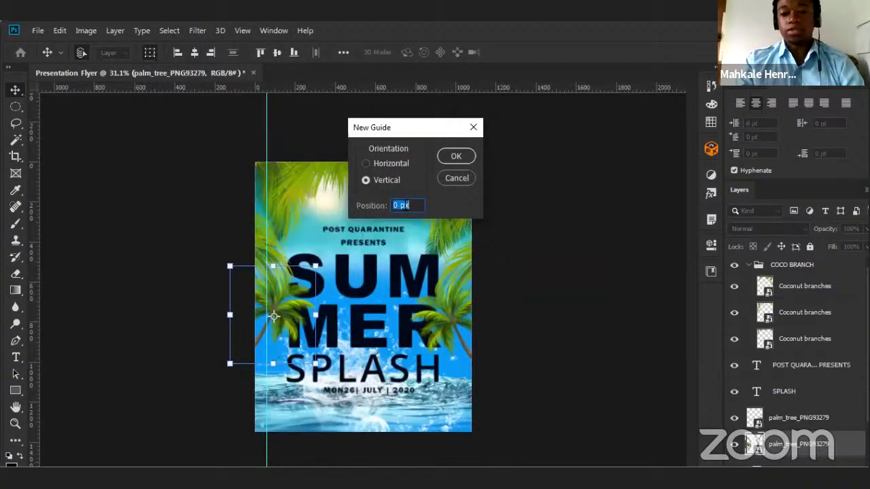
left_click(395, 203)
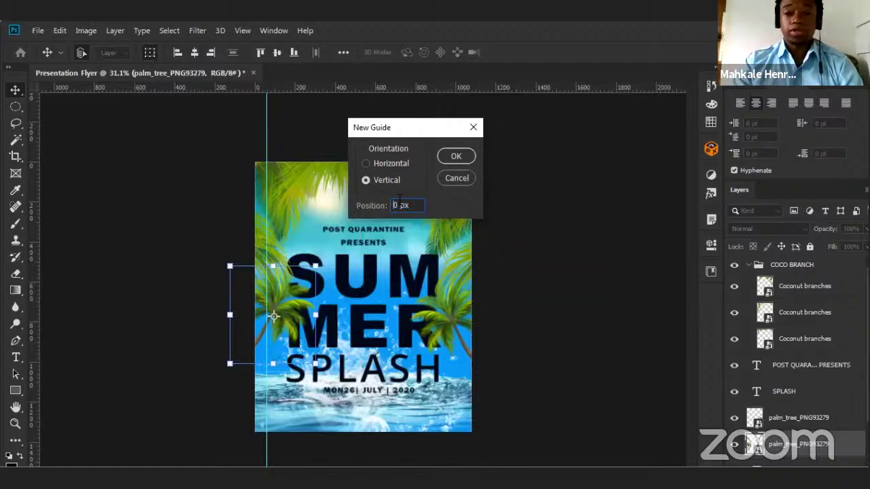
type("129")
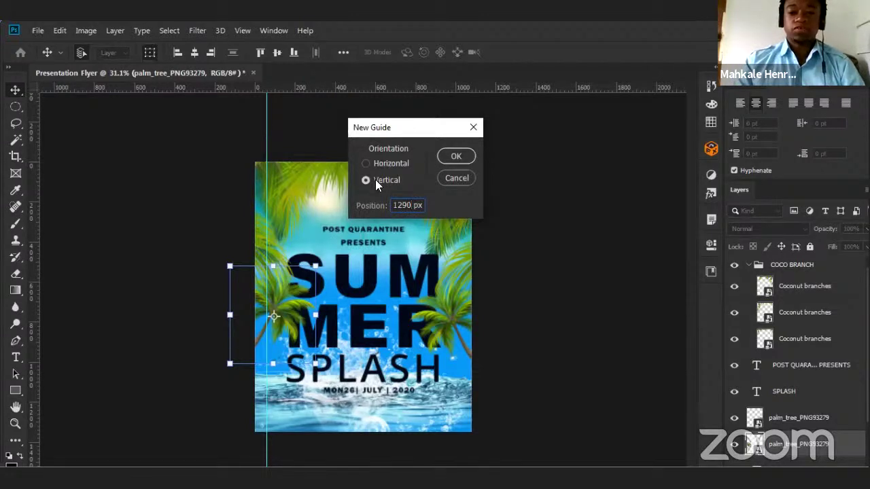
left_click(454, 156)
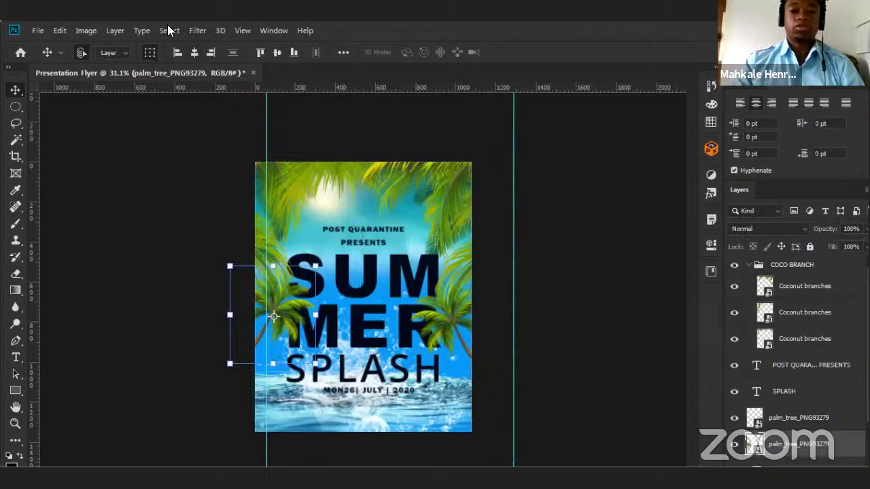
key("ctrl+z")
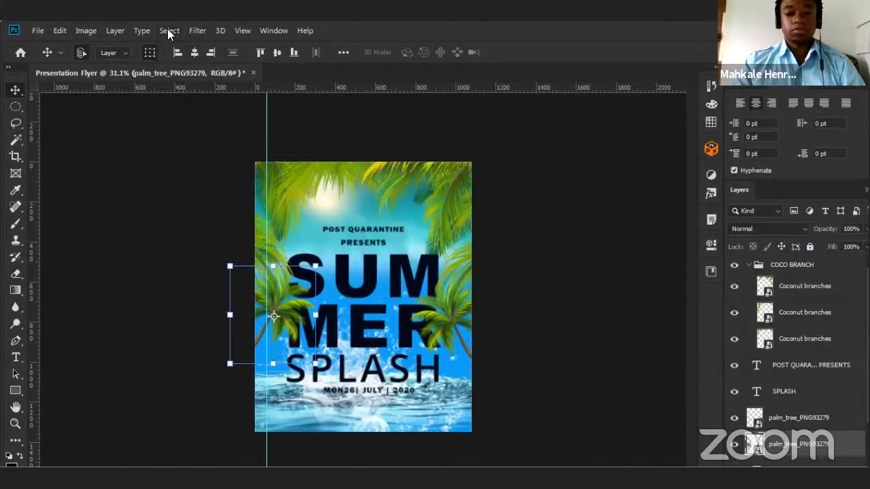
Add a horizontal guide at 1290 px near the flyer's bottom.
left_click(241, 31)
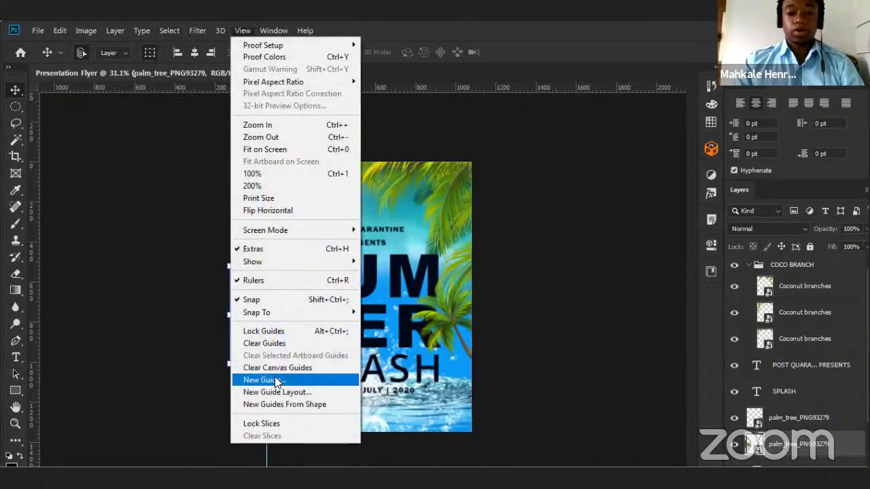
left_click(275, 381)
left_click(369, 164)
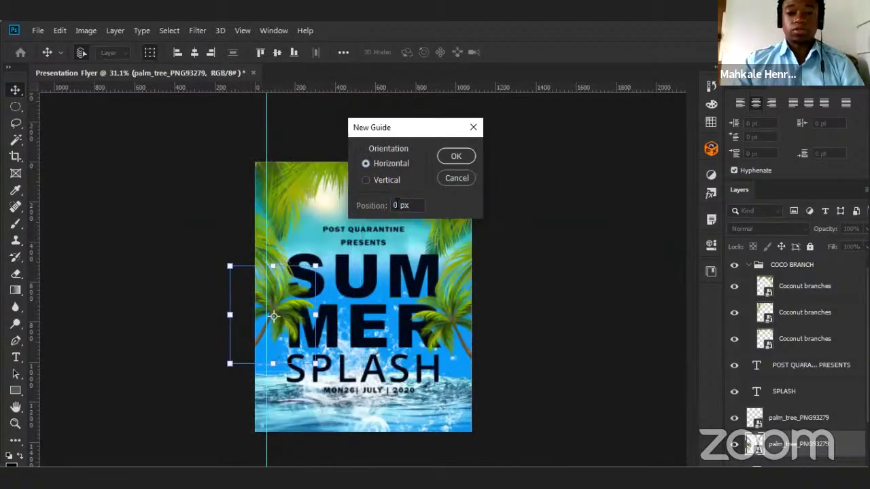
left_click(394, 205)
type("129")
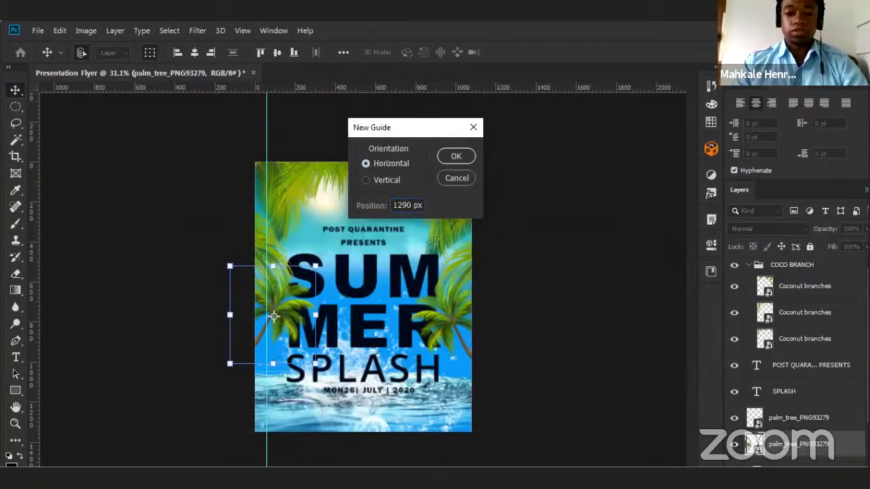
left_click(455, 156)
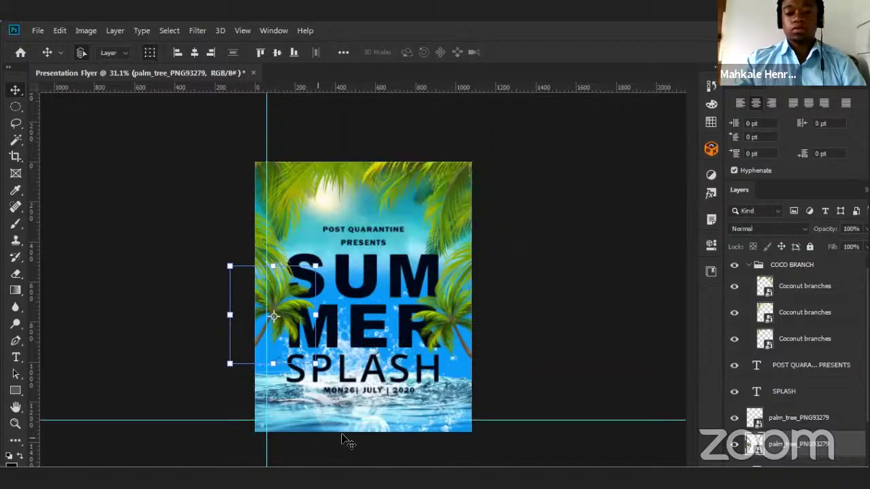
scroll(234, 437, "up", 3)
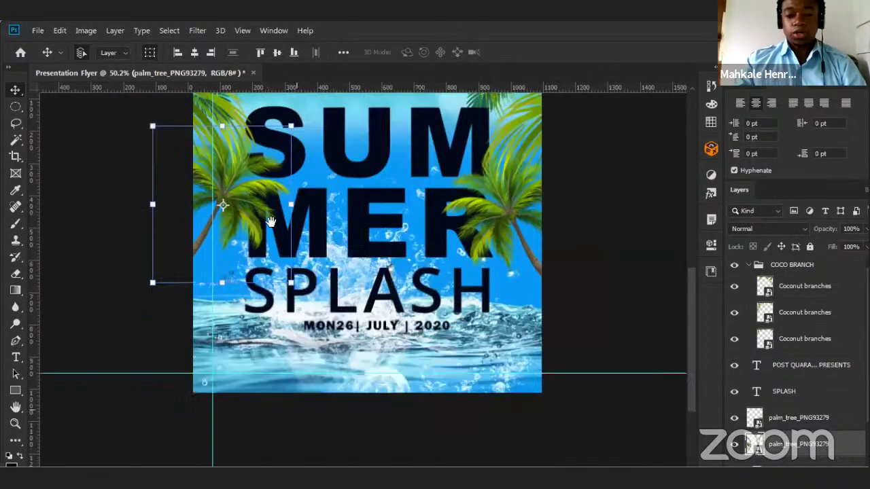
scroll(177, 246, "down", 4)
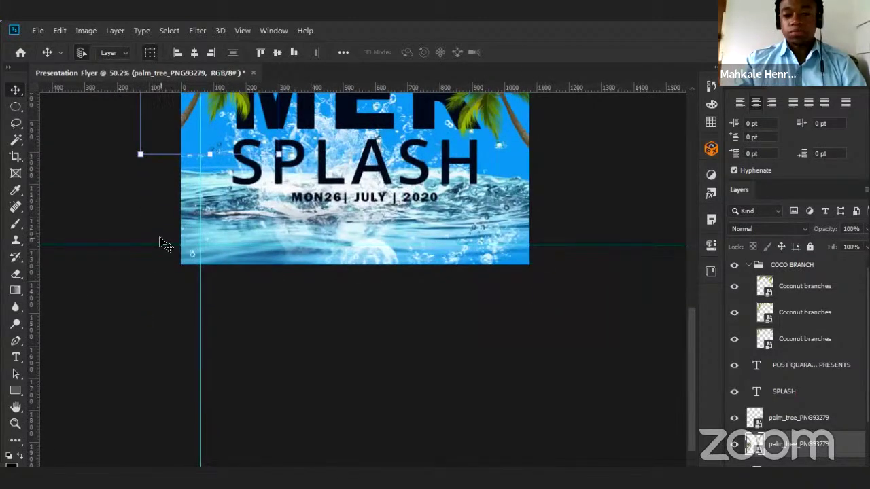
Draw a white 1083 × 106 px rectangle along the flyer's bottom from the 1290 px guide.
left_click(17, 392)
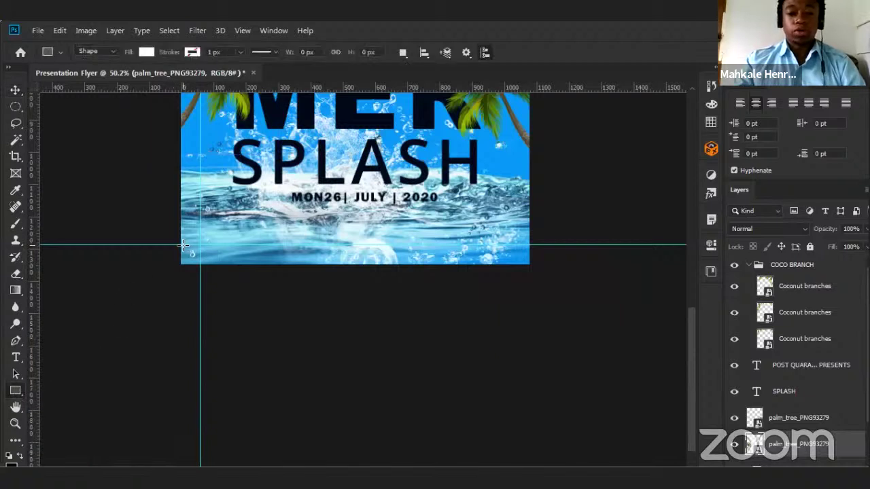
left_click_drag(182, 249, 404, 282)
left_click_drag(502, 290, 531, 275)
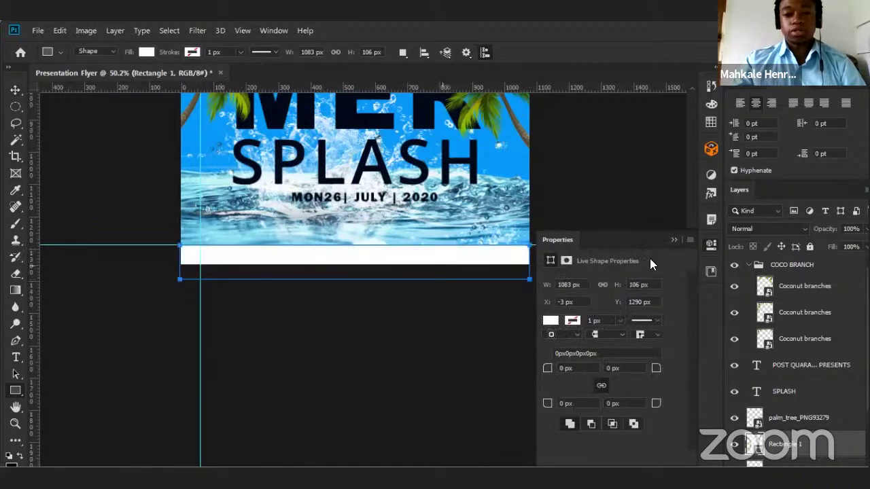
left_click(673, 240)
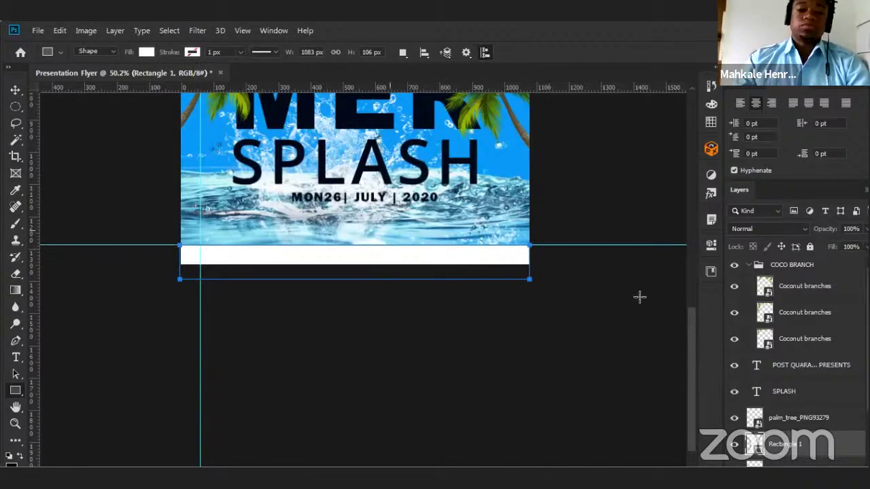
left_click_drag(690, 326, 696, 298)
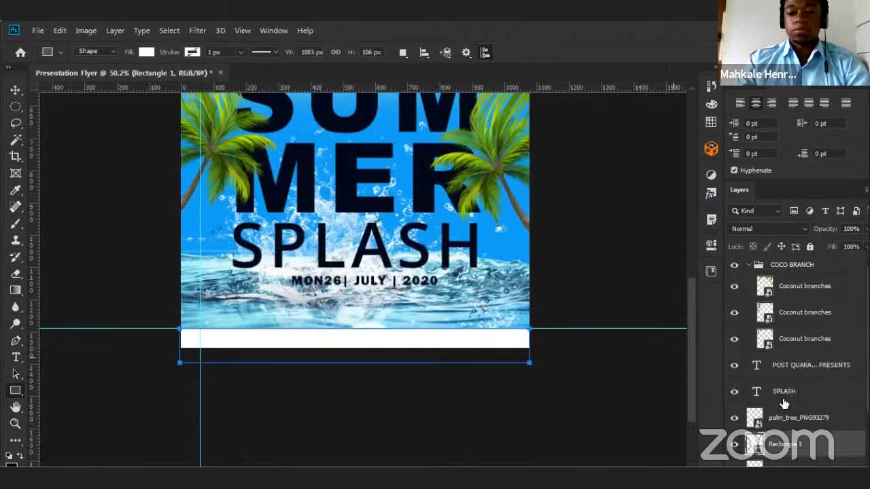
Rename the Rectangle 1 layer to Footer.
scroll(759, 386, "down", 1)
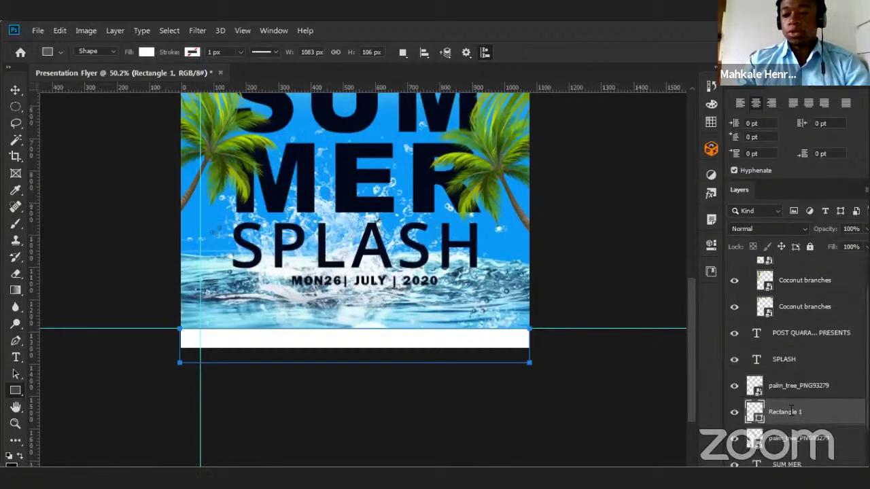
double_click(790, 410)
type("Footer")
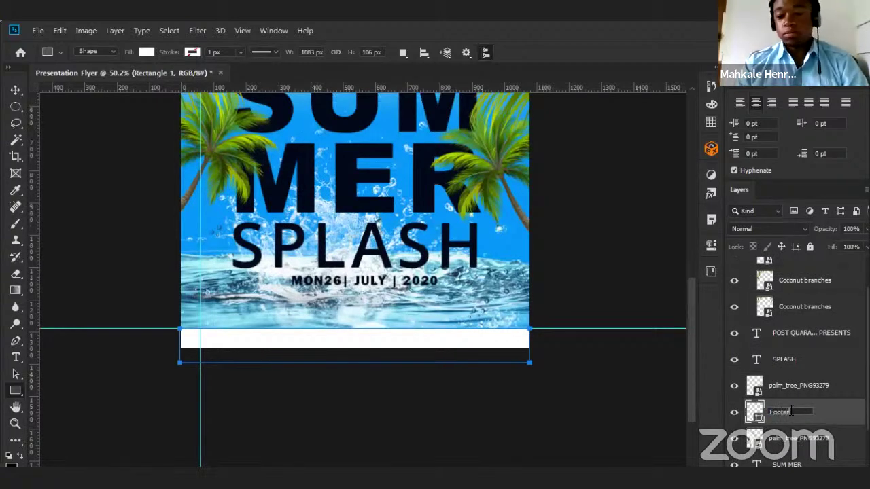
key("Return")
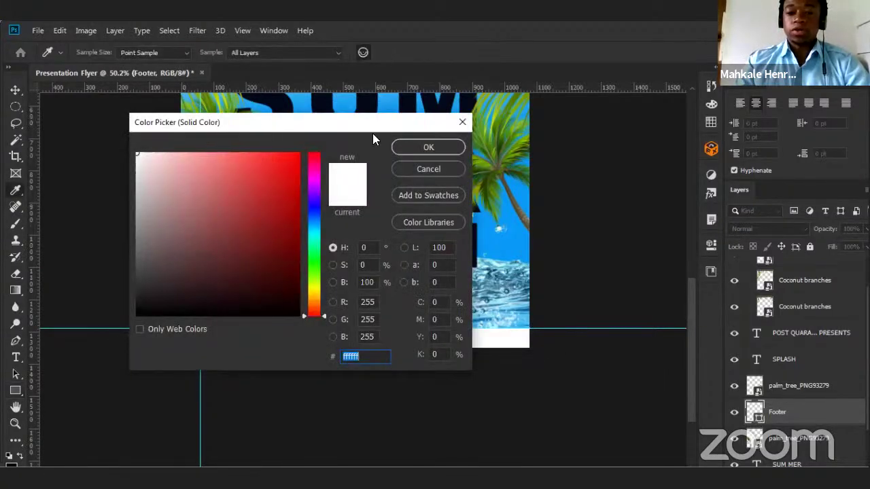
Fill the Footer rectangle with a dark green sampled and darkened in the Color Picker.
left_click_drag(373, 134, 792, 150)
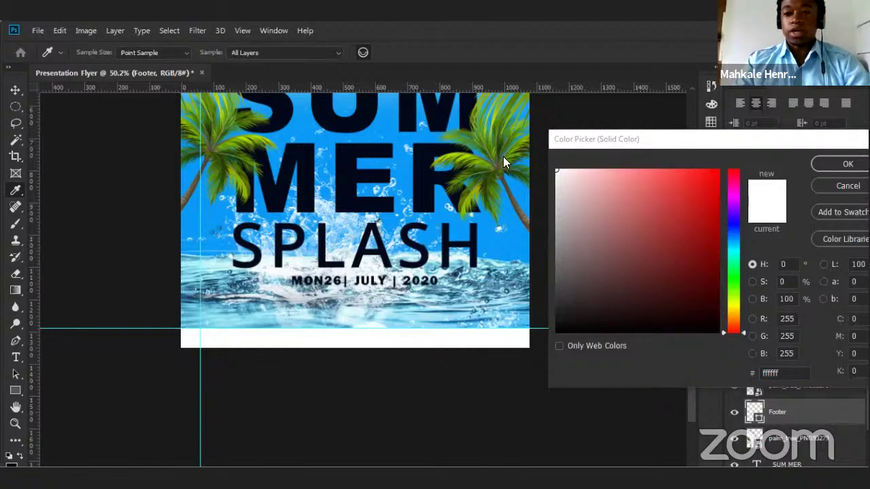
left_click(655, 142)
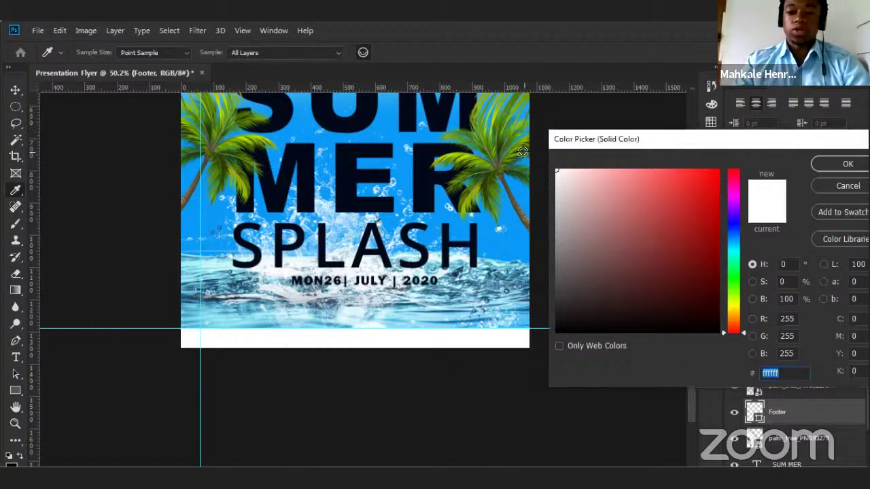
mouse_move(522, 151)
left_mouse_down()
mouse_move(486, 183)
mouse_move(473, 172)
mouse_move(421, 165)
mouse_move(363, 297)
mouse_move(200, 274)
mouse_move(209, 163)
mouse_move(225, 156)
mouse_move(509, 265)
mouse_move(485, 260)
mouse_move(470, 276)
mouse_move(432, 263)
mouse_move(503, 150)
mouse_move(512, 160)
mouse_move(525, 156)
mouse_move(515, 144)
left_mouse_up()
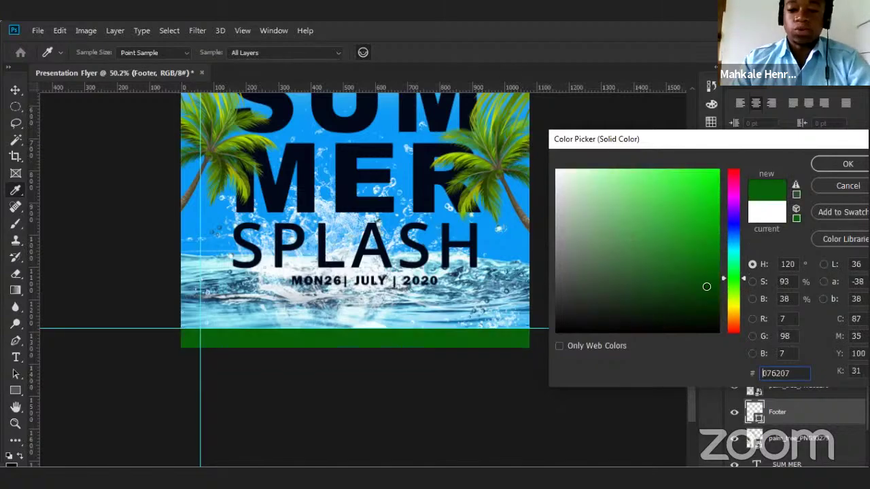
mouse_move(706, 286)
left_mouse_down()
mouse_move(708, 312)
mouse_move(713, 308)
left_mouse_up()
left_click(728, 280)
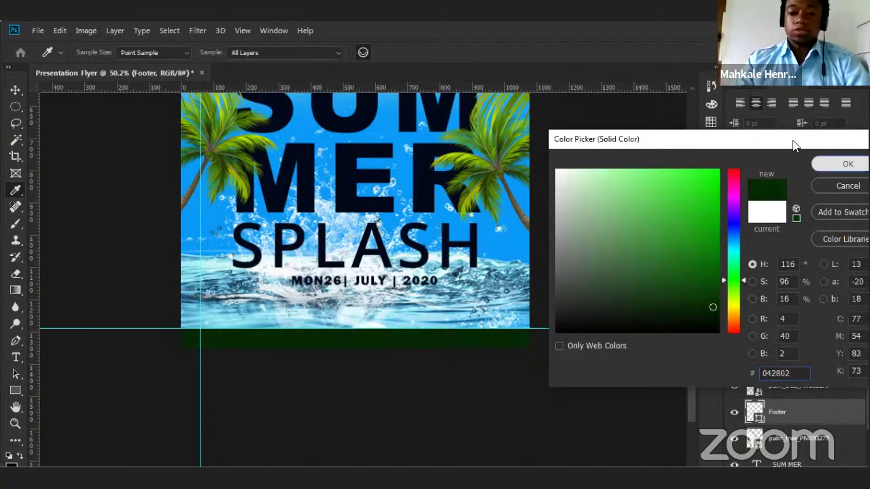
left_click(847, 168)
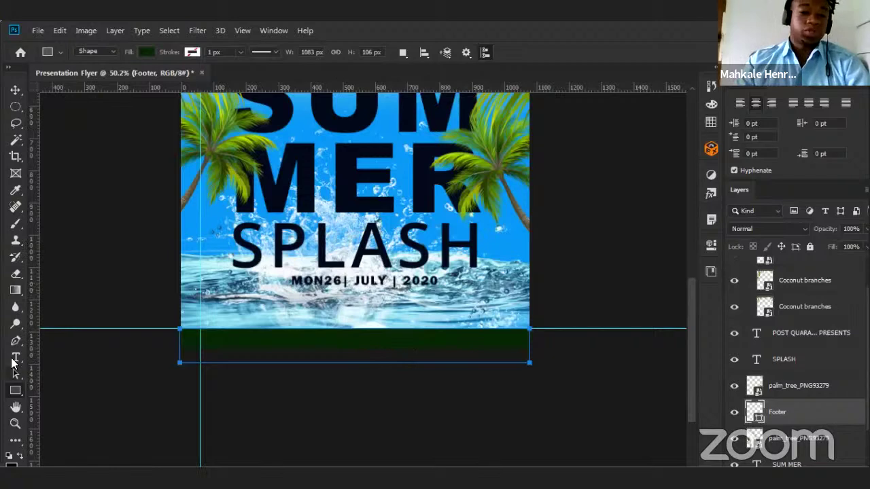
Deselect the Footer layer and switch to the Type tool, zooming in.
key("t")
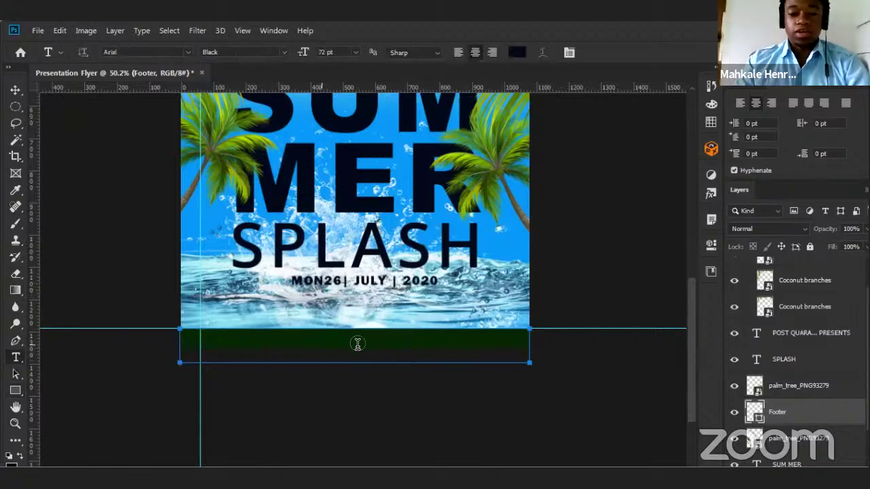
left_click(15, 90)
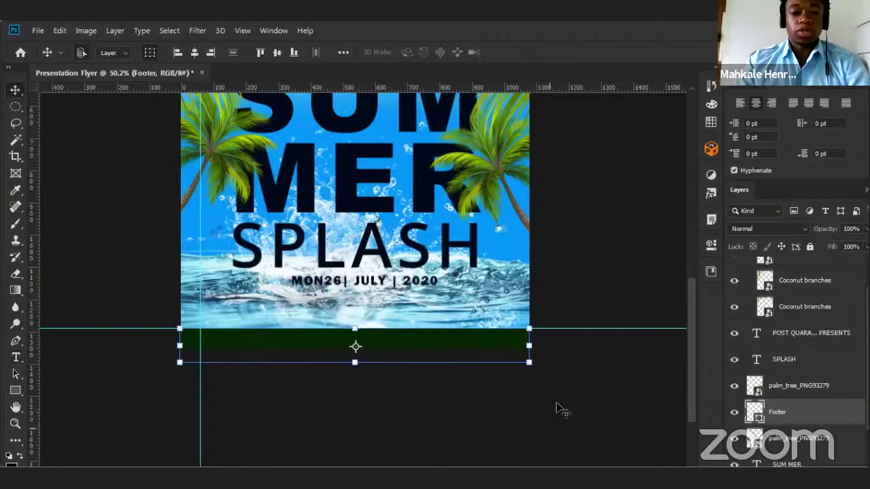
left_click(565, 371)
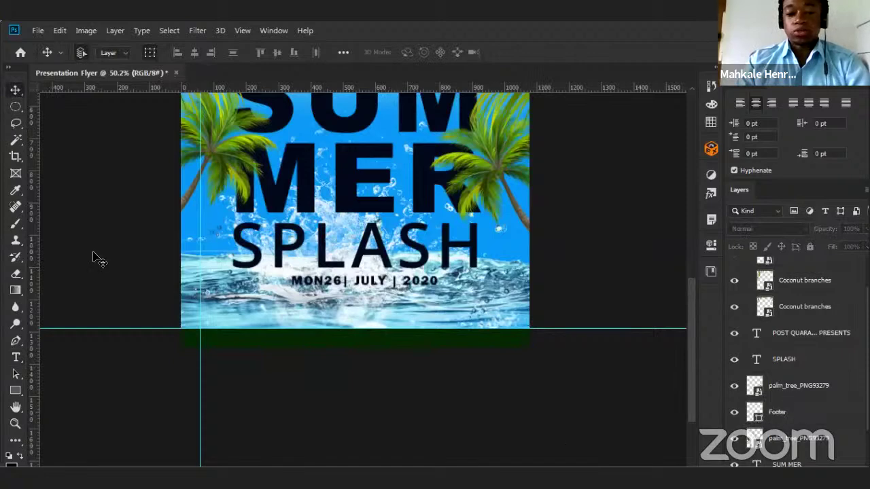
left_click(15, 359)
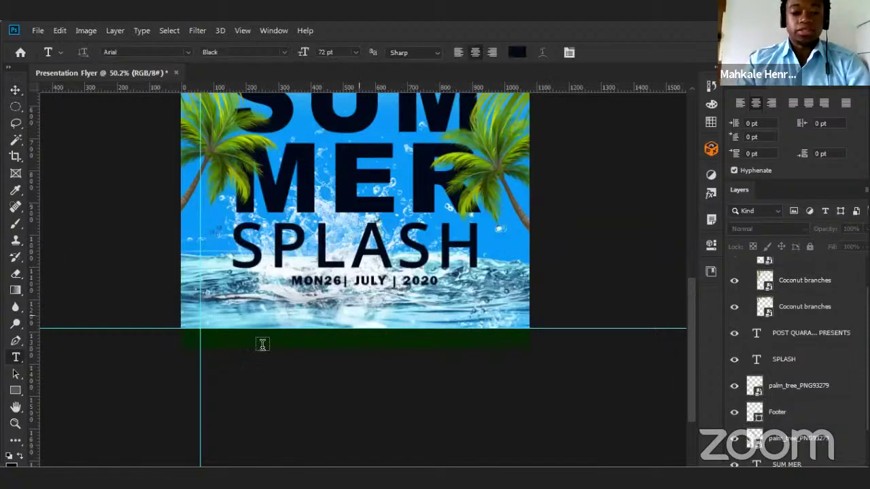
scroll(336, 338, "up", 5)
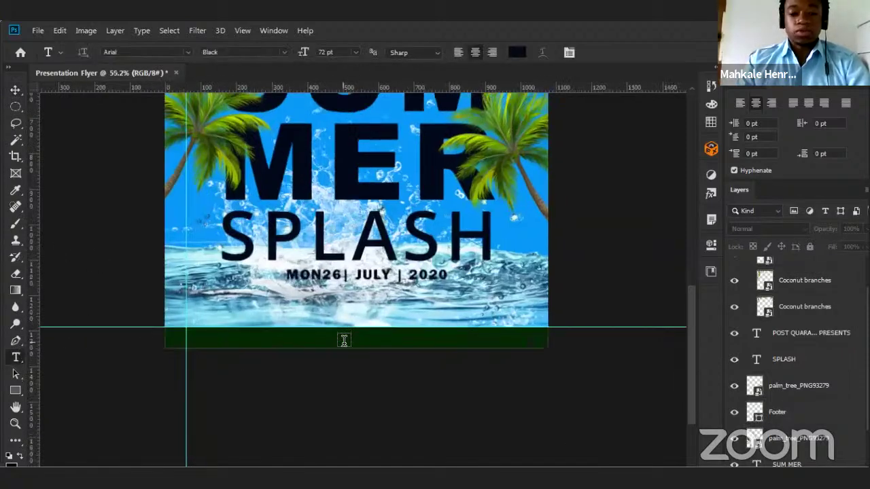
scroll(336, 338, "up", 2)
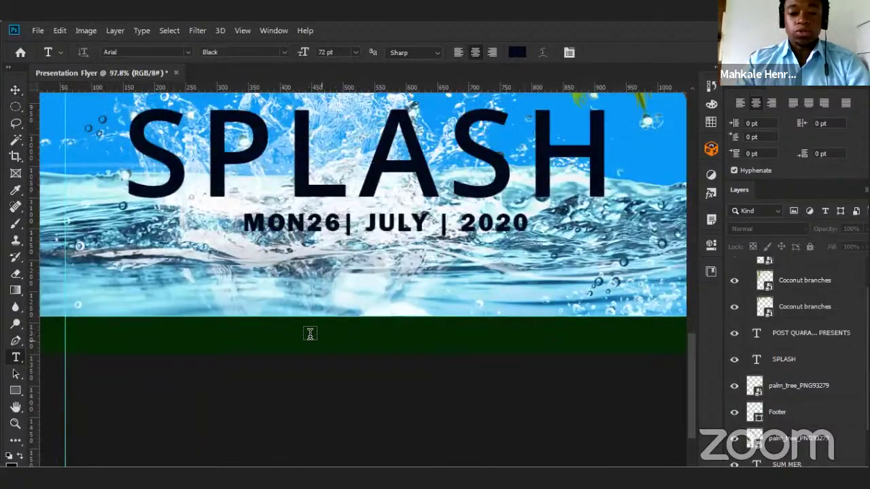
Add the 'No glass bottles a allowed' text on the green footer and commit it.
left_click(348, 342)
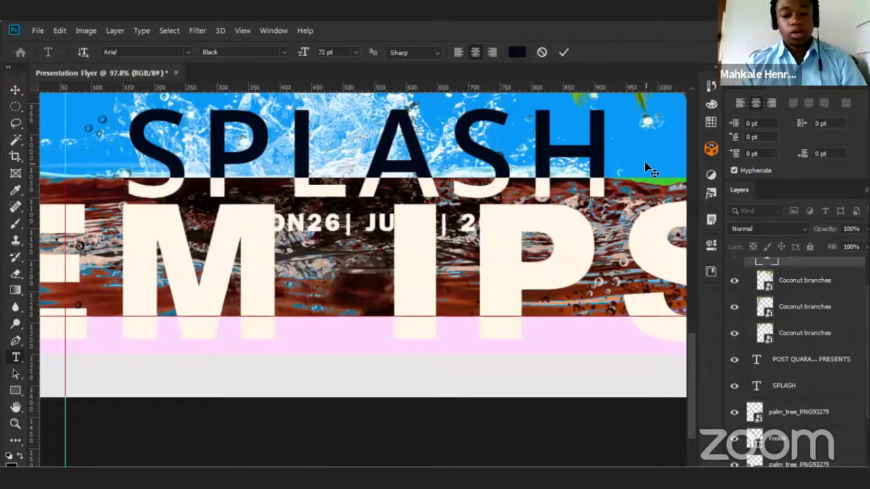
type("NO")
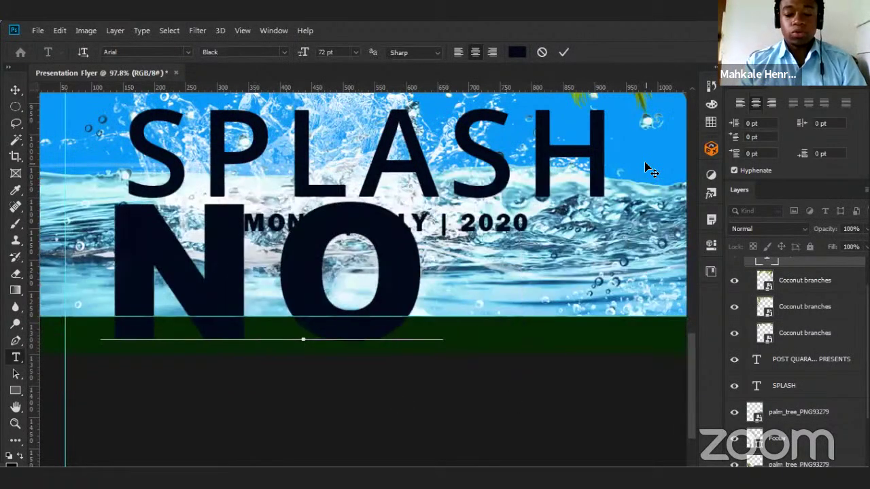
type(" GLASS")
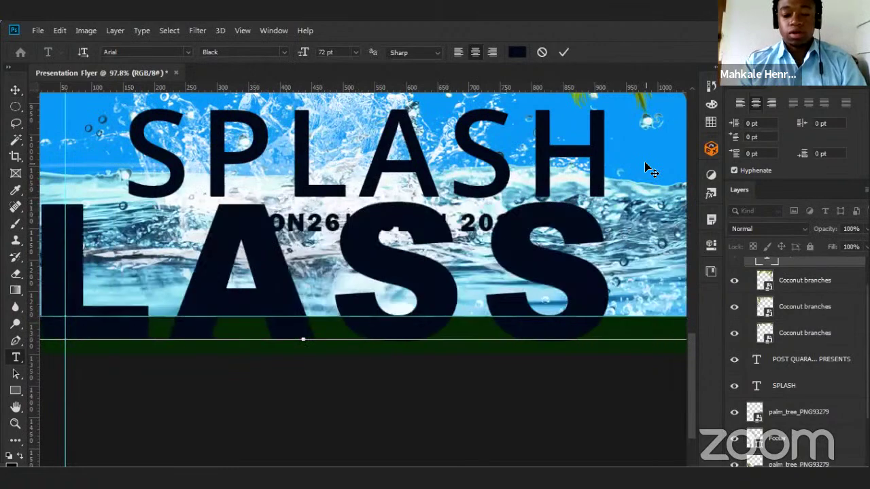
type(" BOTTLE")
key("BackSpace")
key("BackSpace")
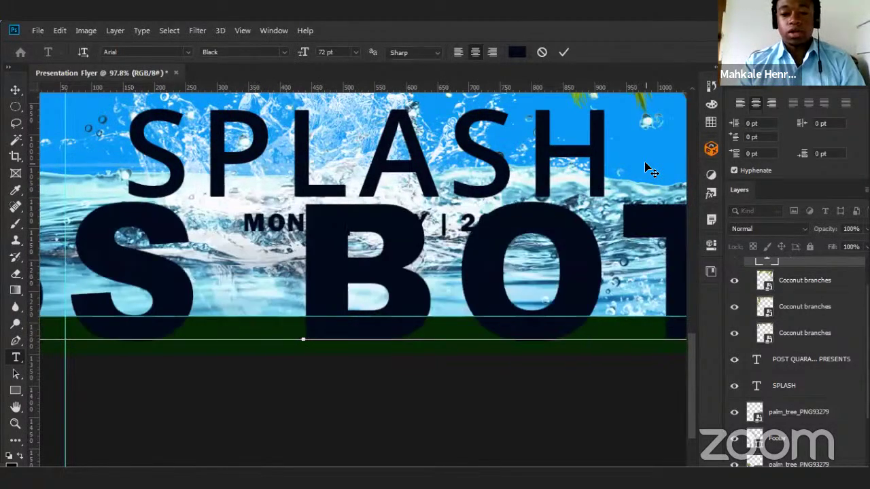
type("TLE")
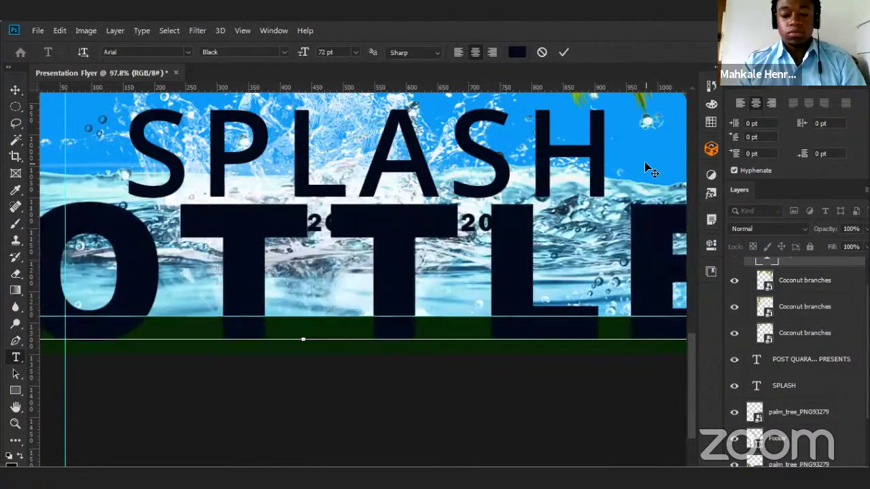
type("S")
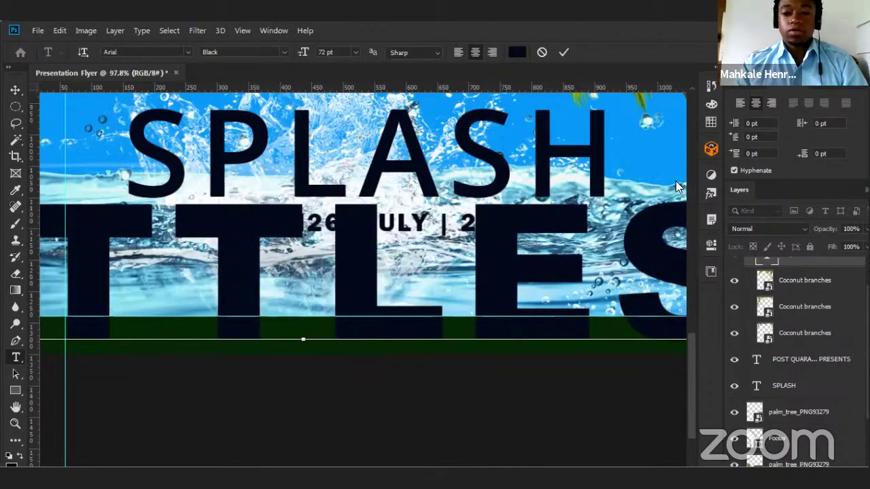
key("ctrl+Return")
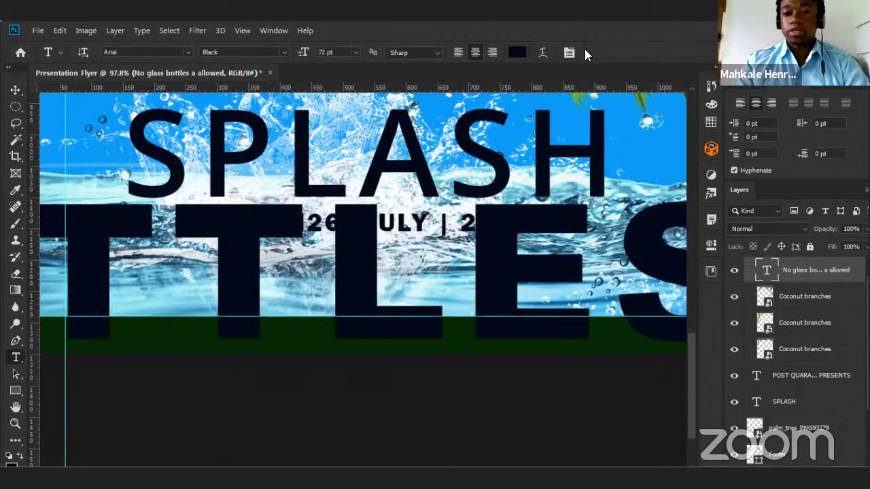
Set the footer text to 12 pt and browse fonts, keeping Arial Black.
left_click(747, 87)
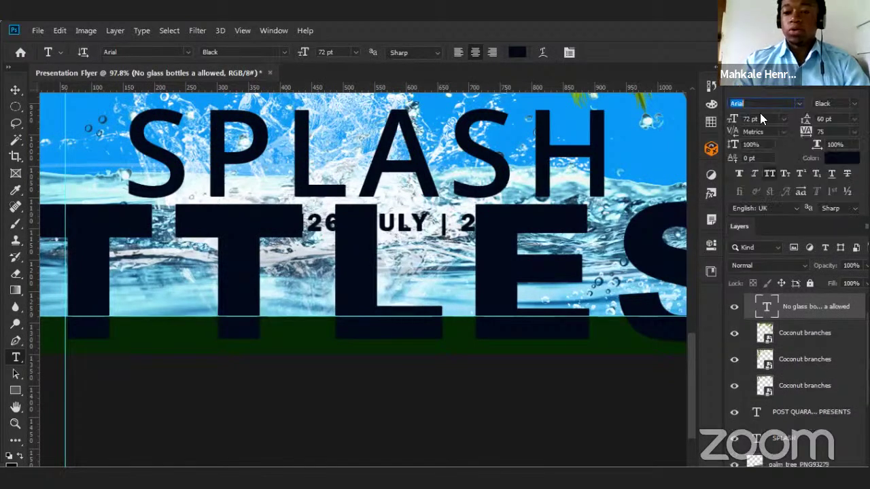
left_click(783, 119)
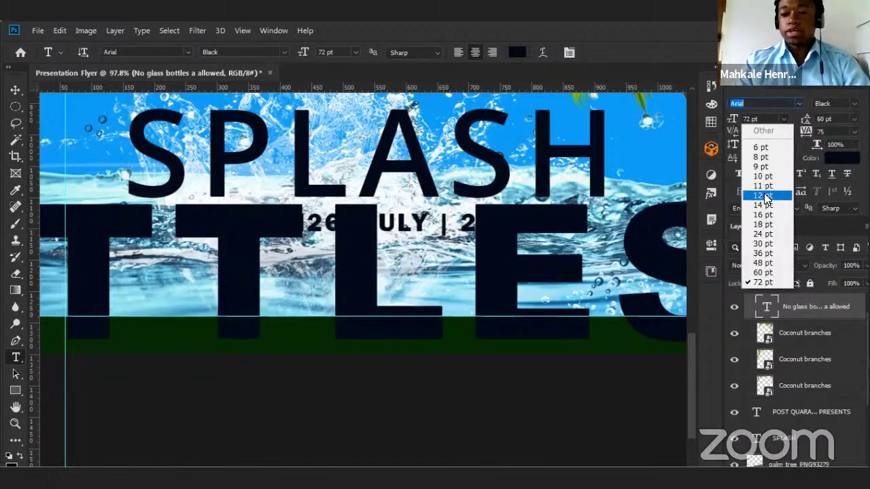
left_click(740, 193)
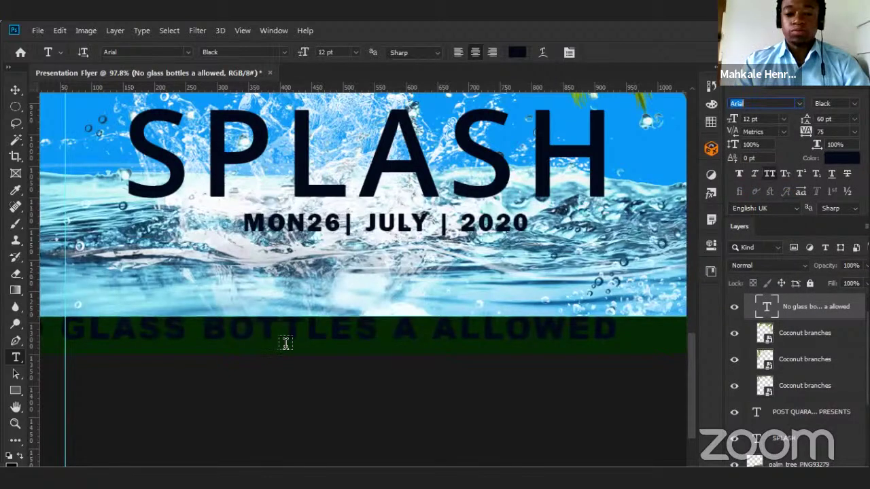
left_click(799, 104)
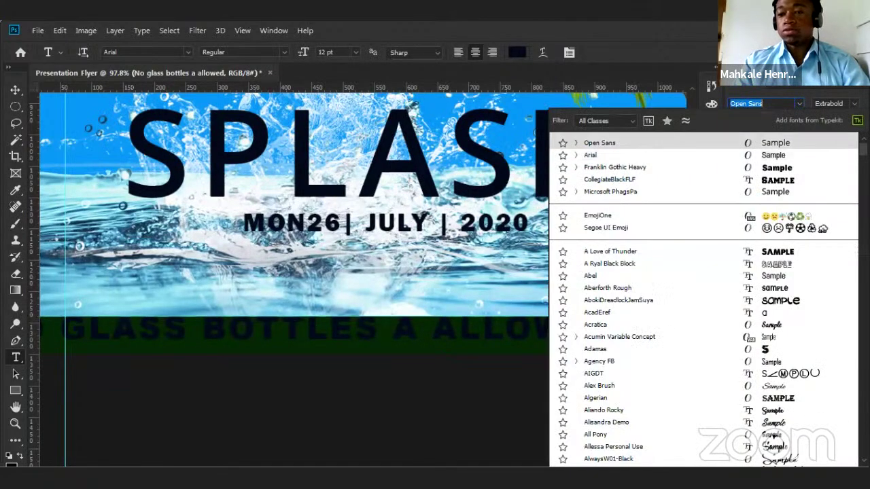
key("Escape")
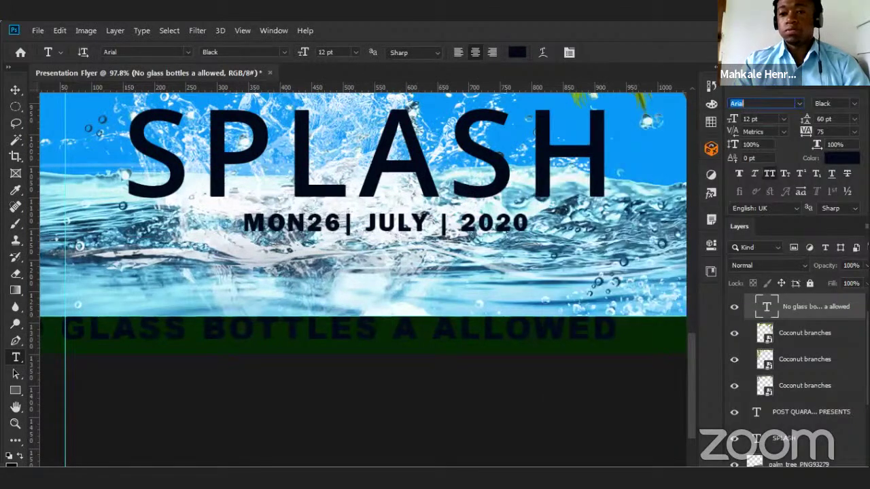
Try 72 pt, return to 12 pt, and move the text right and down onto the footer.
key("Tab")
key("Tab")
type("72")
key("Return")
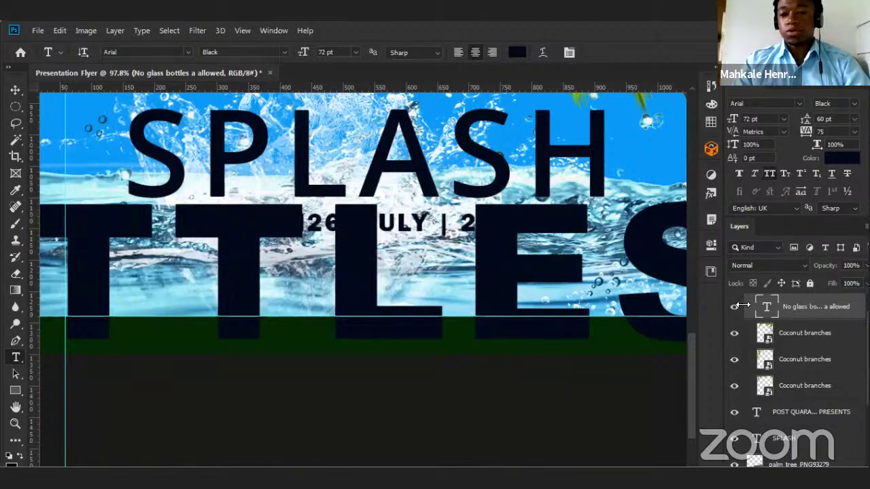
left_click(783, 119)
left_click(762, 196)
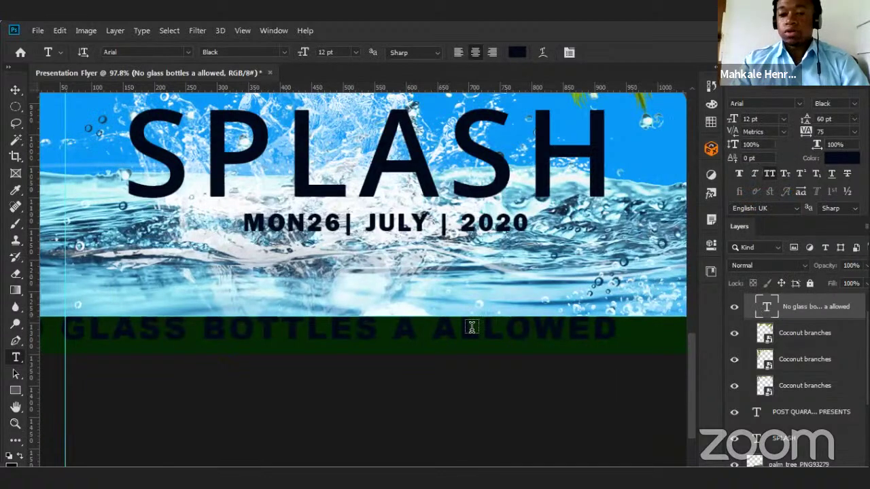
key("v")
left_click_drag(395, 337, 478, 344)
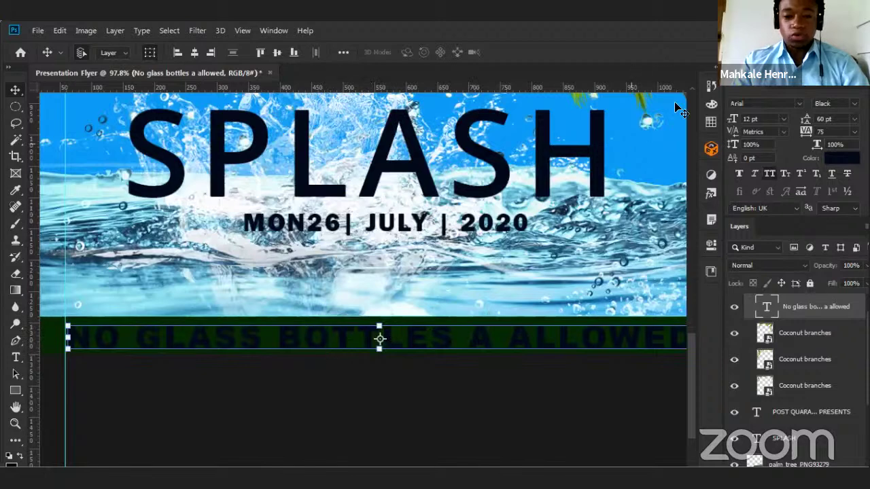
Shrink the footer text to 10 pt and move it up 15 px within the strip.
key("Down")
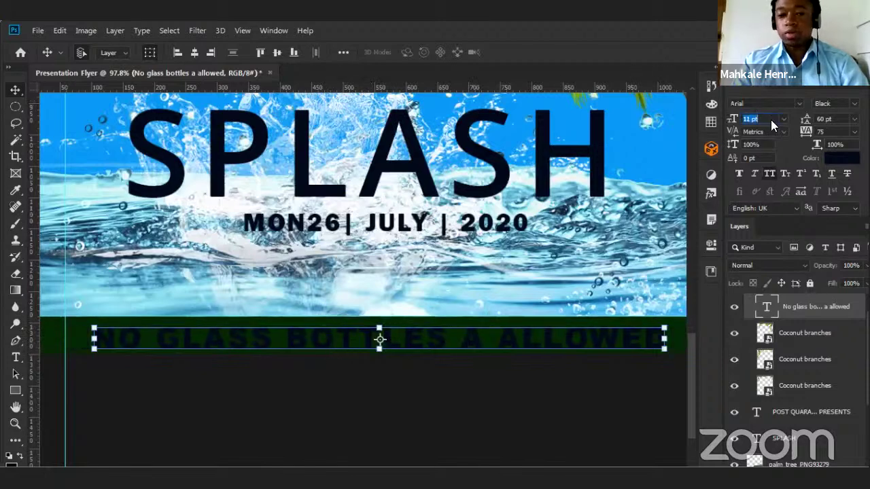
left_click_drag(525, 349, 526, 344)
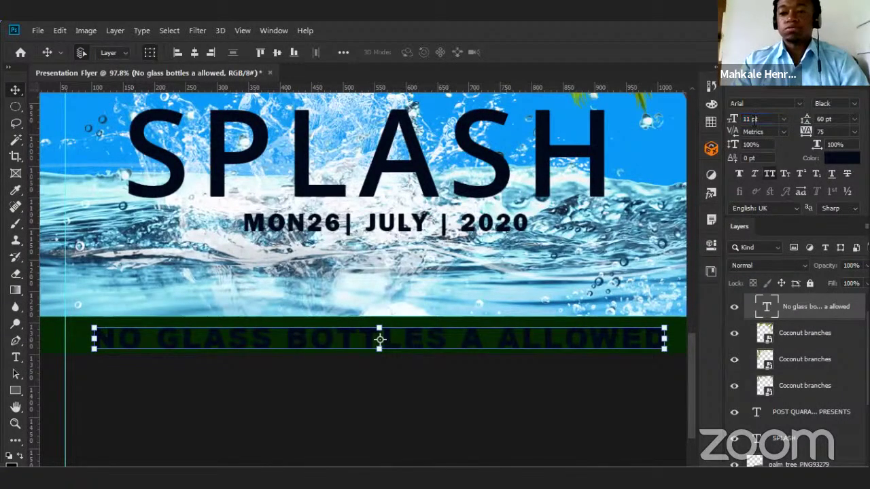
left_click(754, 119)
key("Down")
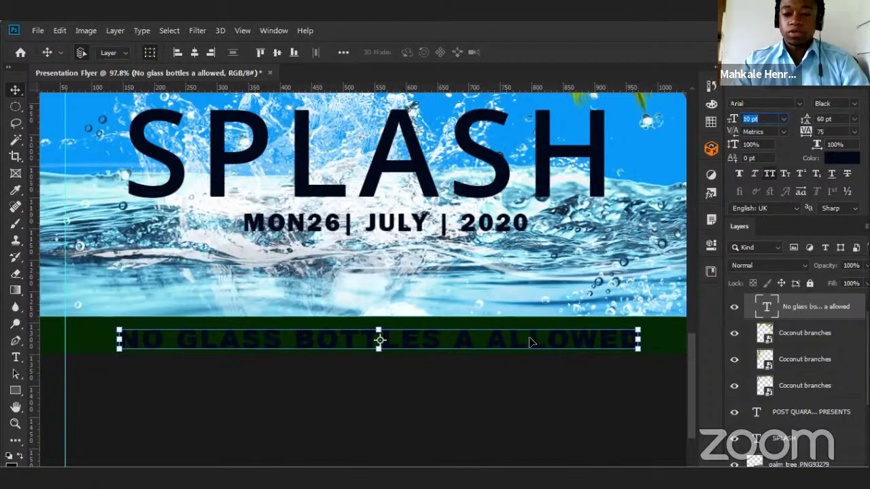
left_click(531, 342)
left_click_drag(530, 341, 530, 340)
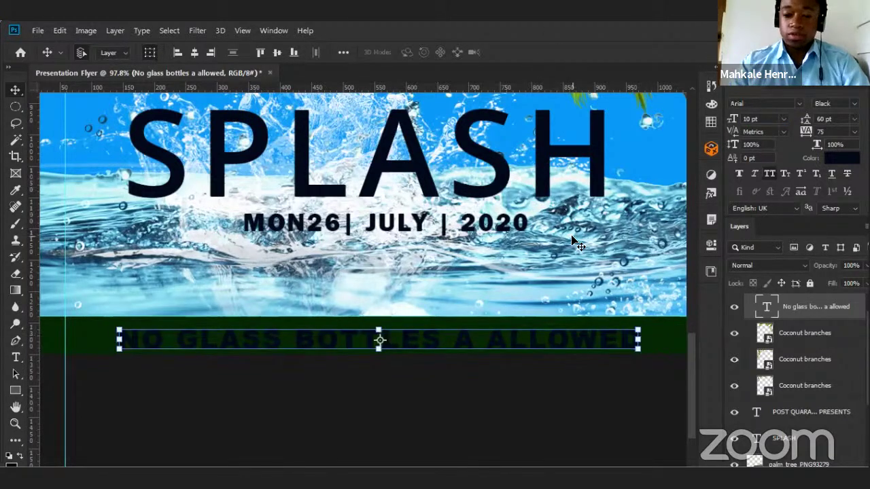
scroll(413, 378, "up", 2)
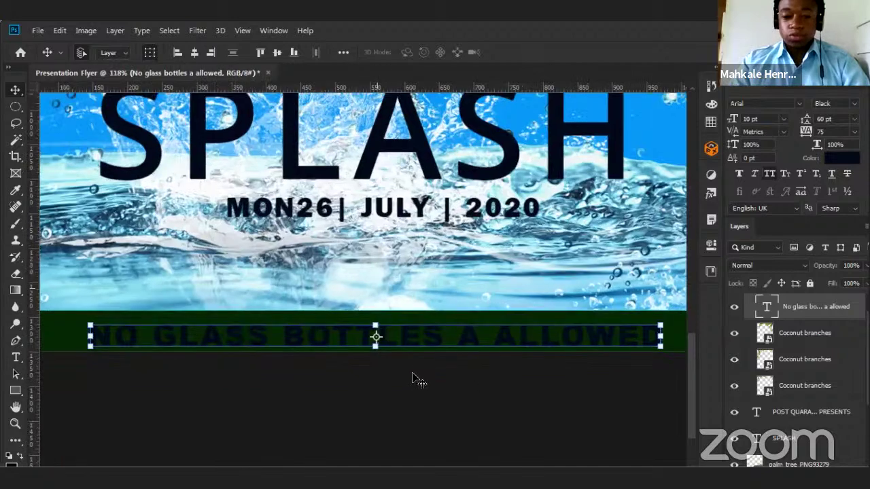
scroll(413, 378, "up", 1)
left_click_drag(360, 334, 360, 326)
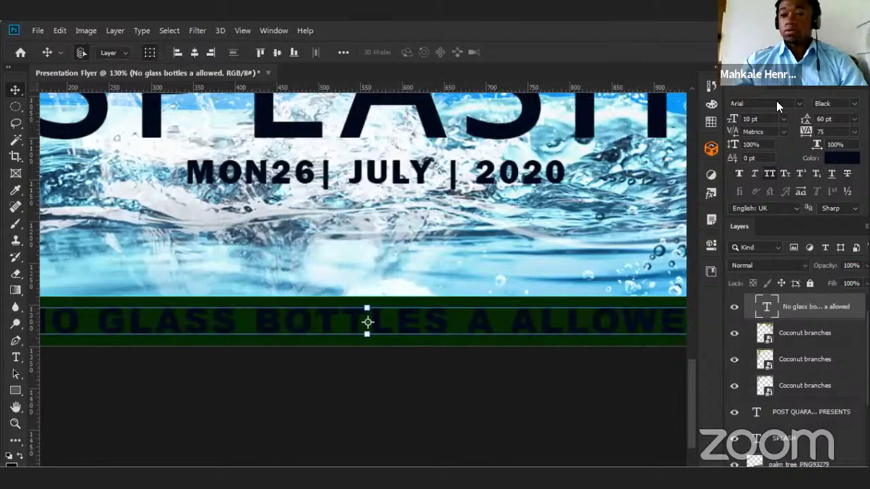
Set the footer text colour to ffffff in the Color Picker.
left_click(843, 158)
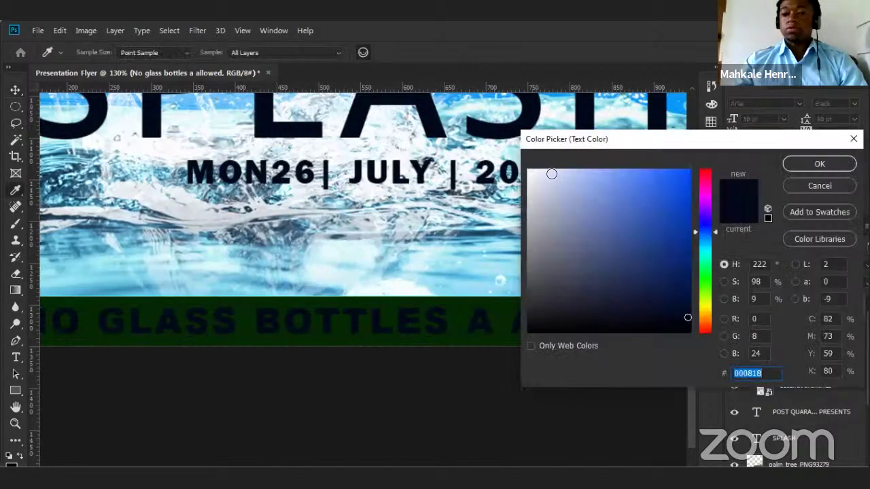
type("ffffff")
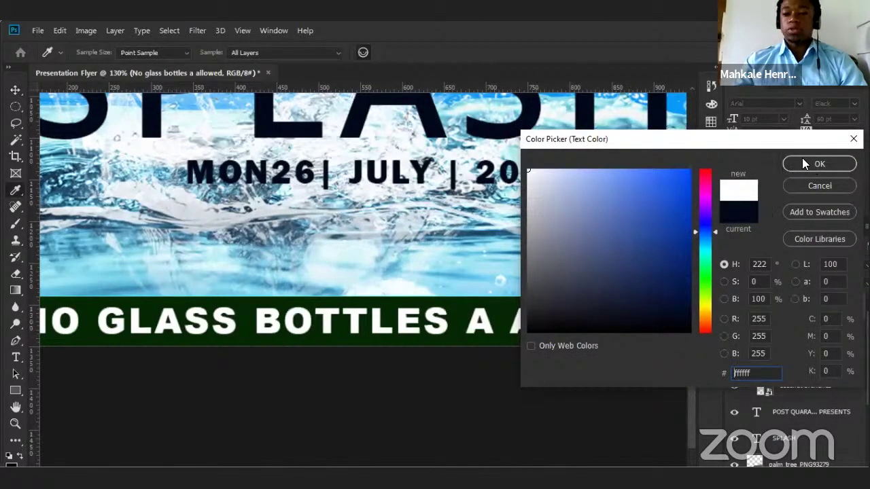
left_click(816, 165)
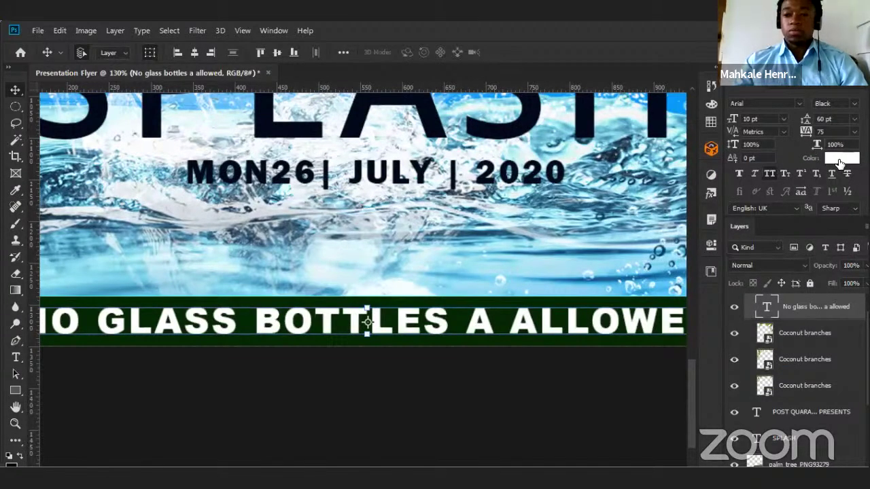
Preview pink and green shades, then settle on pure white for the footer text.
left_click(621, 169)
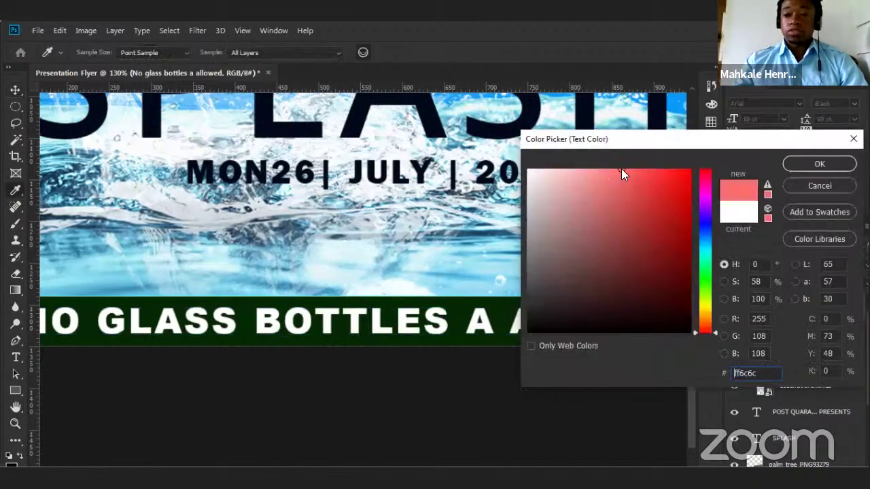
left_click(685, 252)
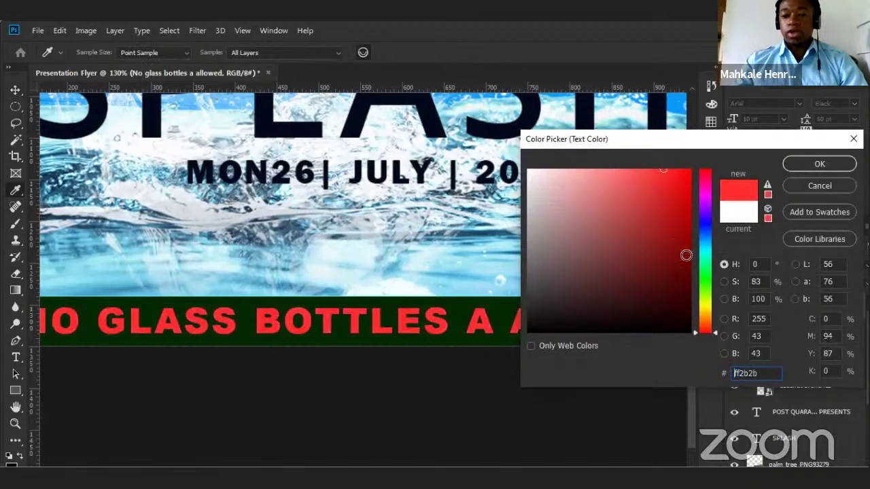
left_click(702, 264)
left_click(689, 215)
left_click(689, 217)
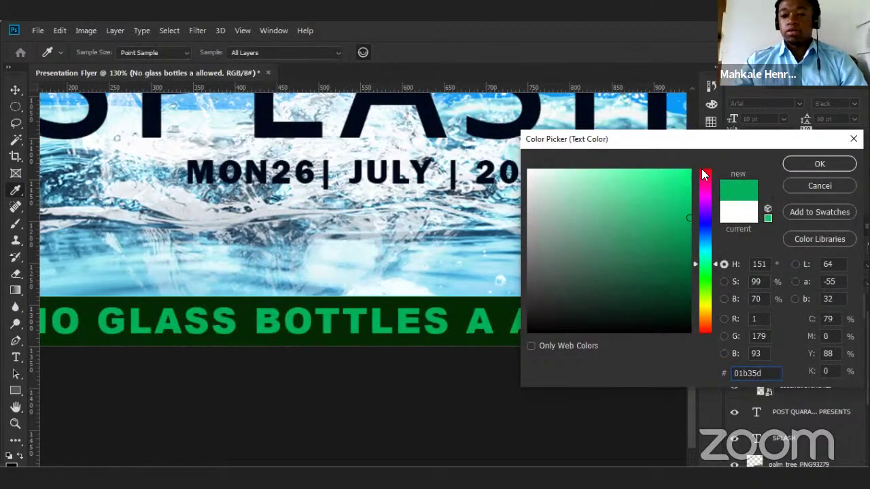
left_click(704, 182)
left_click(658, 169)
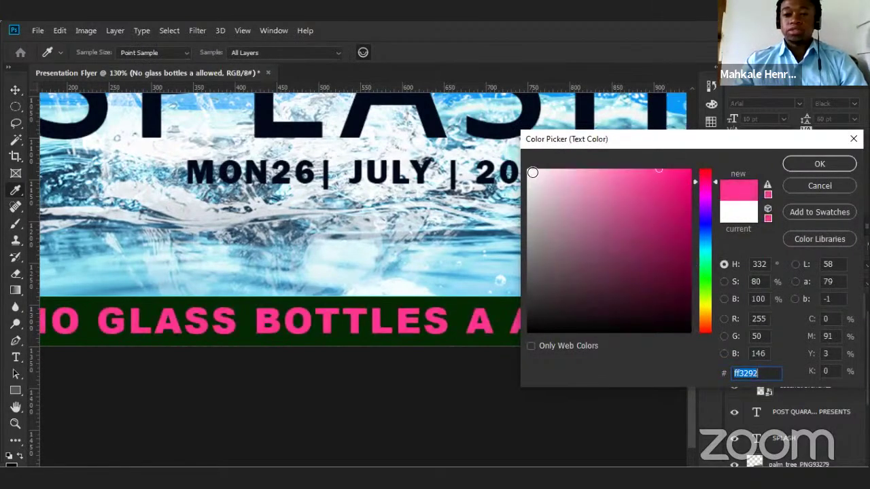
left_click(529, 170)
left_click(820, 164)
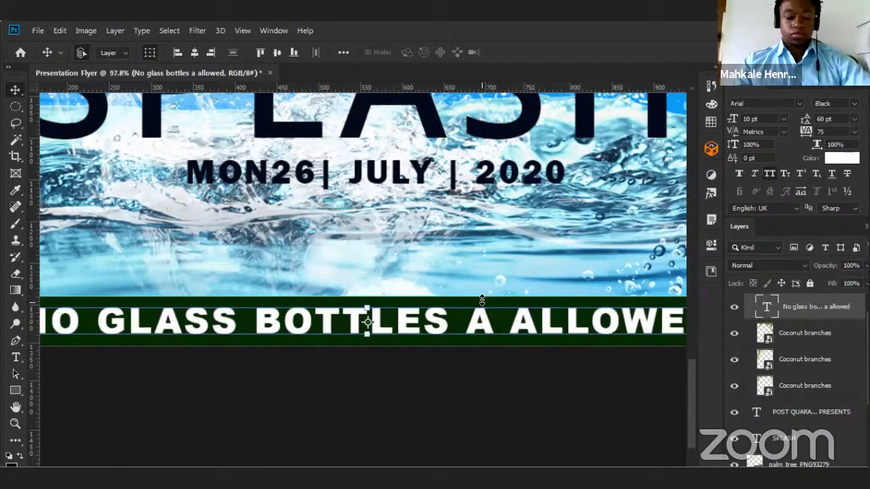
Scroll over the flyer to review the palm trees and headline, then bring up the File menu.
scroll(484, 295, "down", 2)
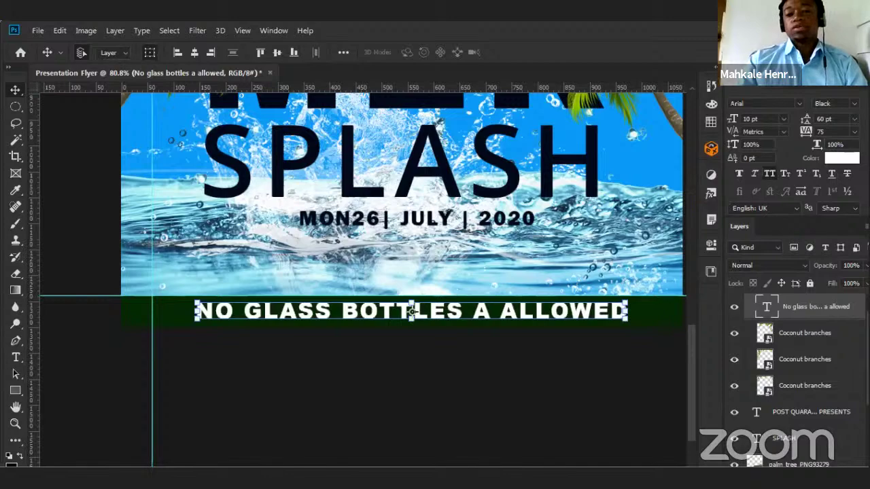
scroll(700, 294, "up", 3)
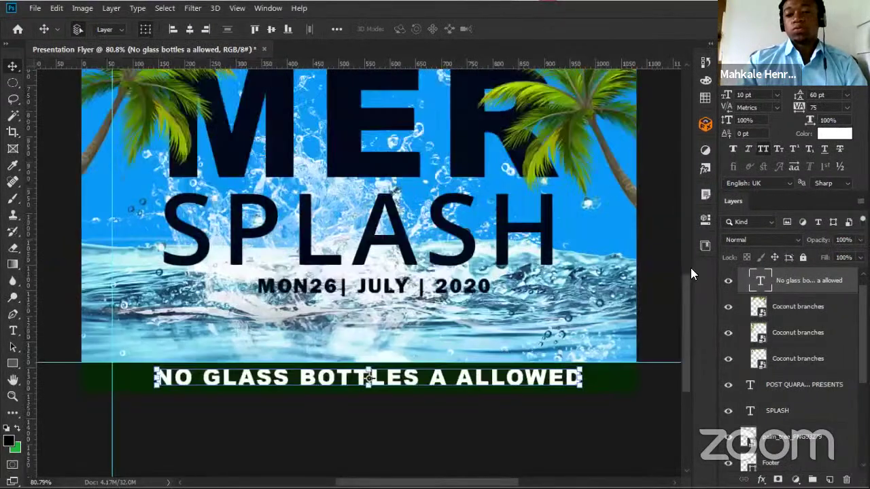
scroll(691, 268, "up", 3)
scroll(404, 140, "down", 1)
left_click(35, 8)
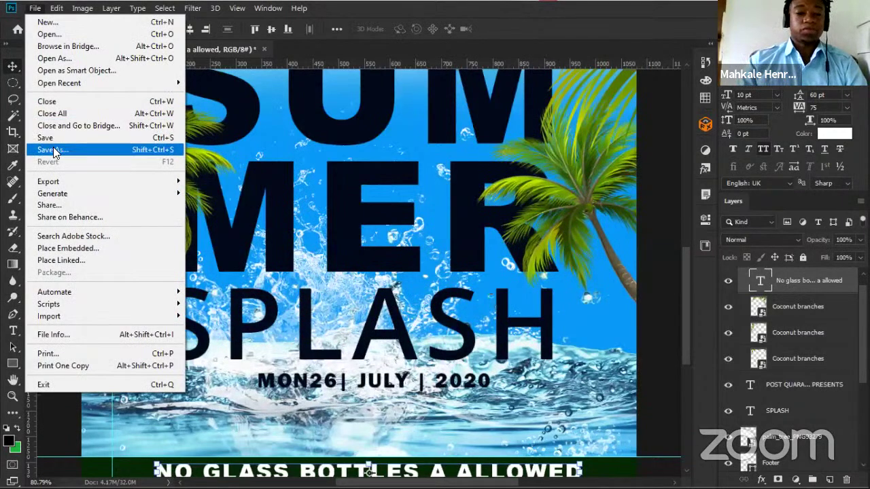
Save the flyer as Presentation Flyer.psd in Photoshop format with Maximize Compatibility.
left_click(54, 140)
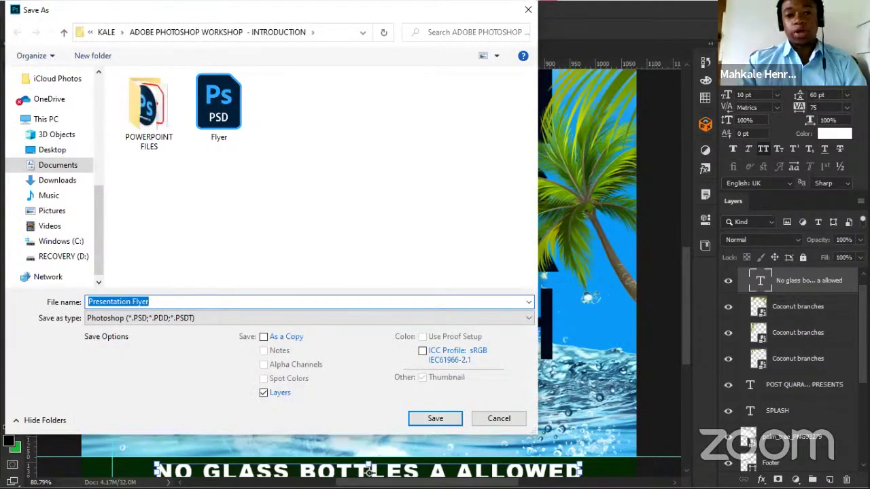
left_click_drag(329, 10, 486, 76)
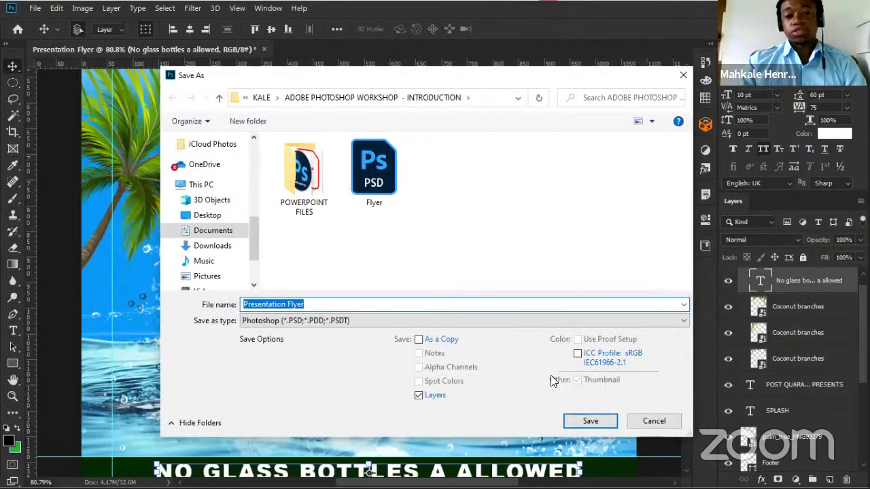
left_click(597, 422)
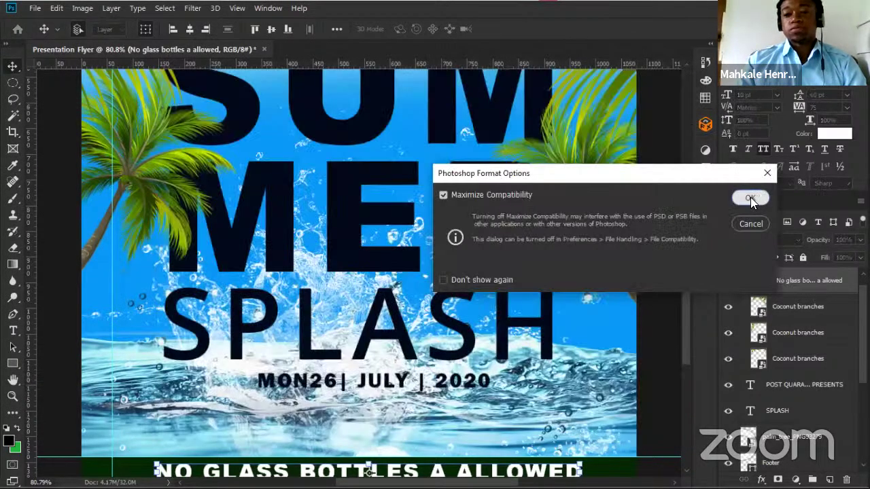
left_click(750, 197)
Fit the whole poster on screen and deselect the footer text layer.
key("ctrl+0")
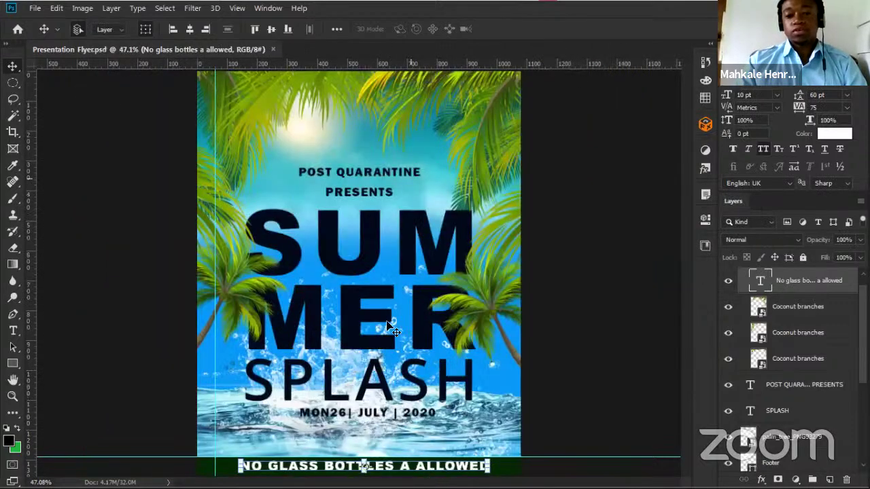
scroll(390, 327, "down", 1)
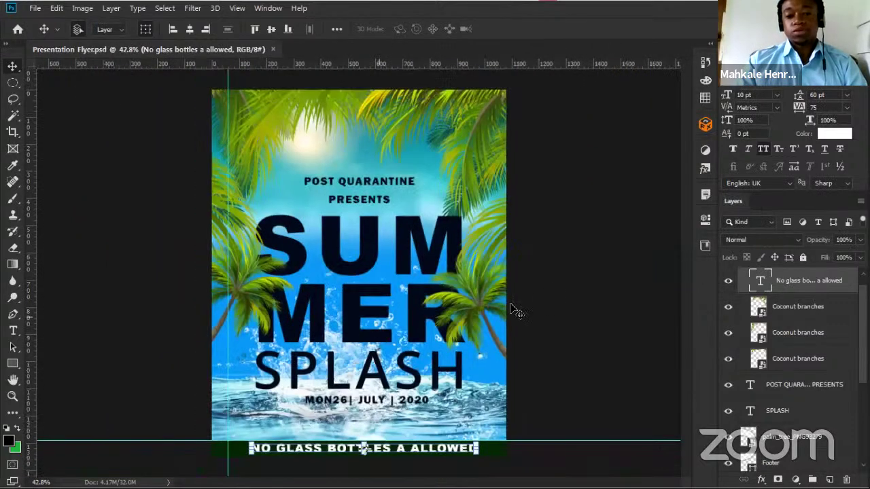
left_click(490, 445)
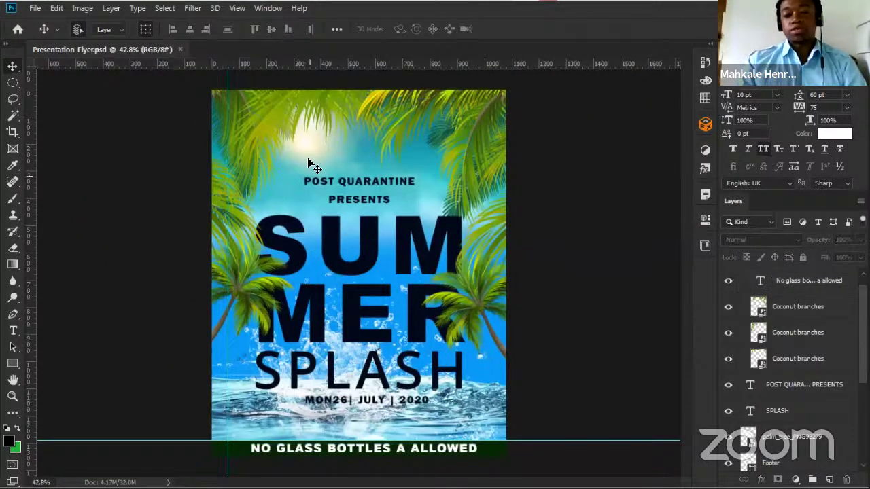